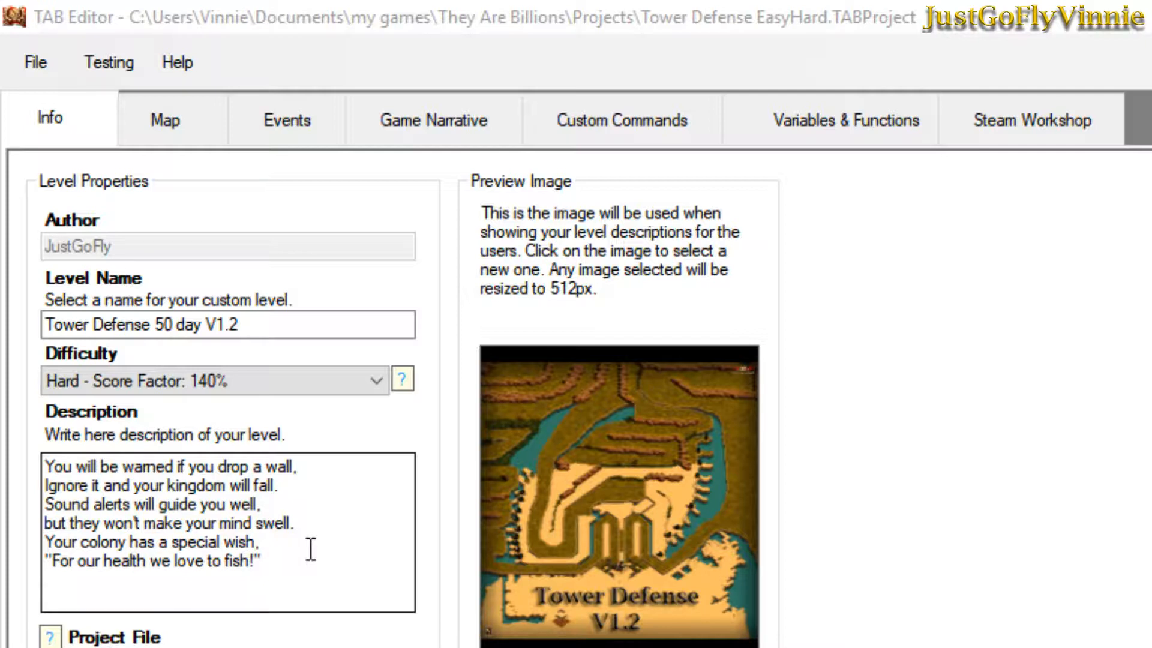
# Review the level name and description, the map and events pages, and the Game Narrative scripts of the project.
pyautogui.click(35, 59)
pyautogui.click(41, 60)
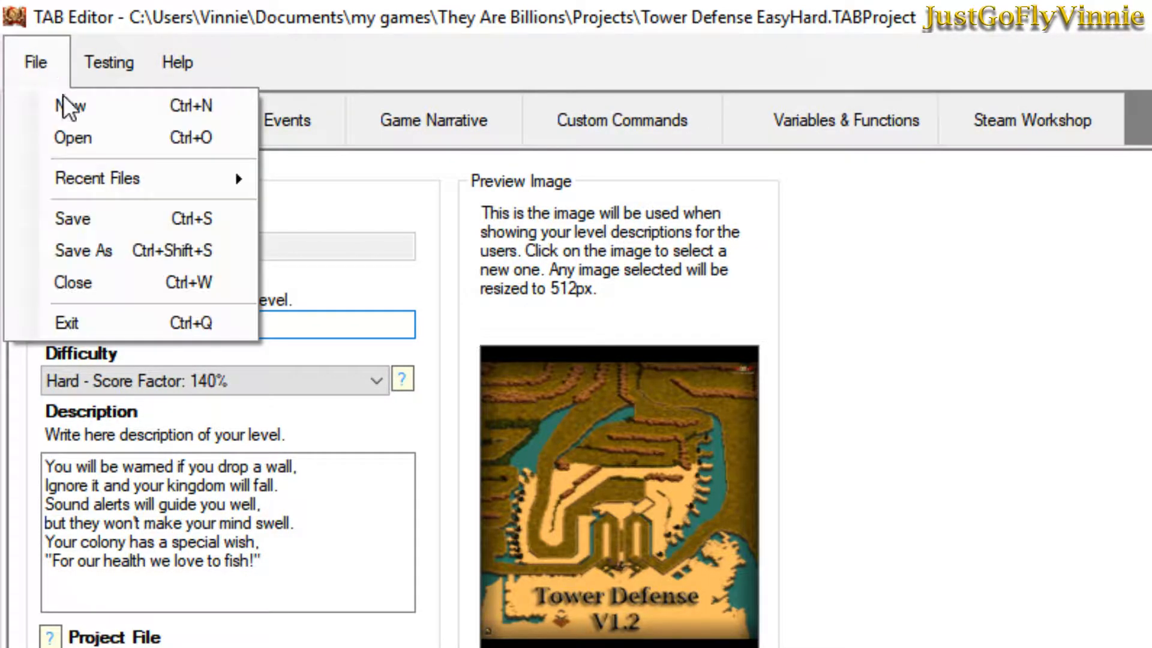
pyautogui.click(258, 329)
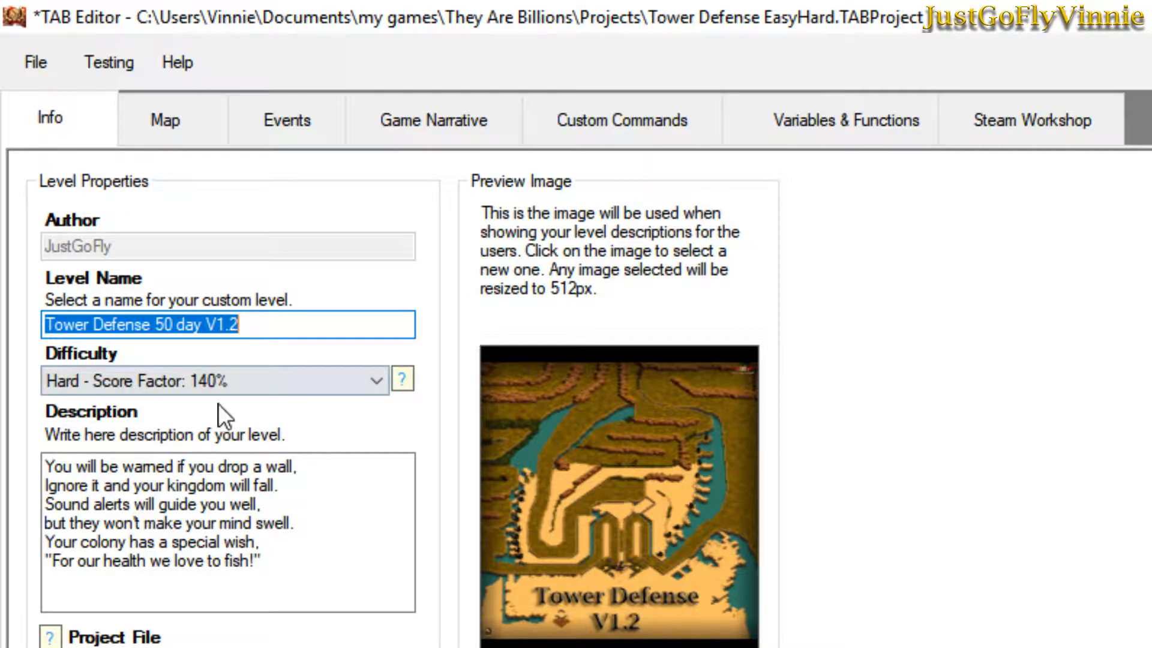
pyautogui.moveTo(272, 570); pyautogui.dragTo(1, 465)
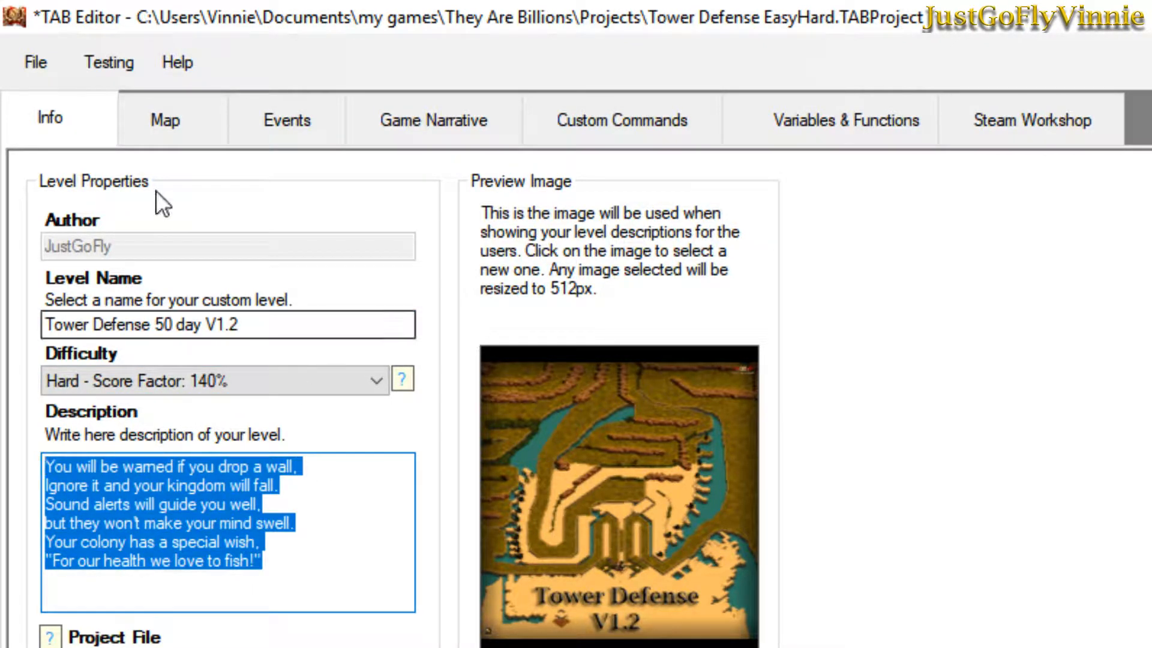
pyautogui.click(175, 123)
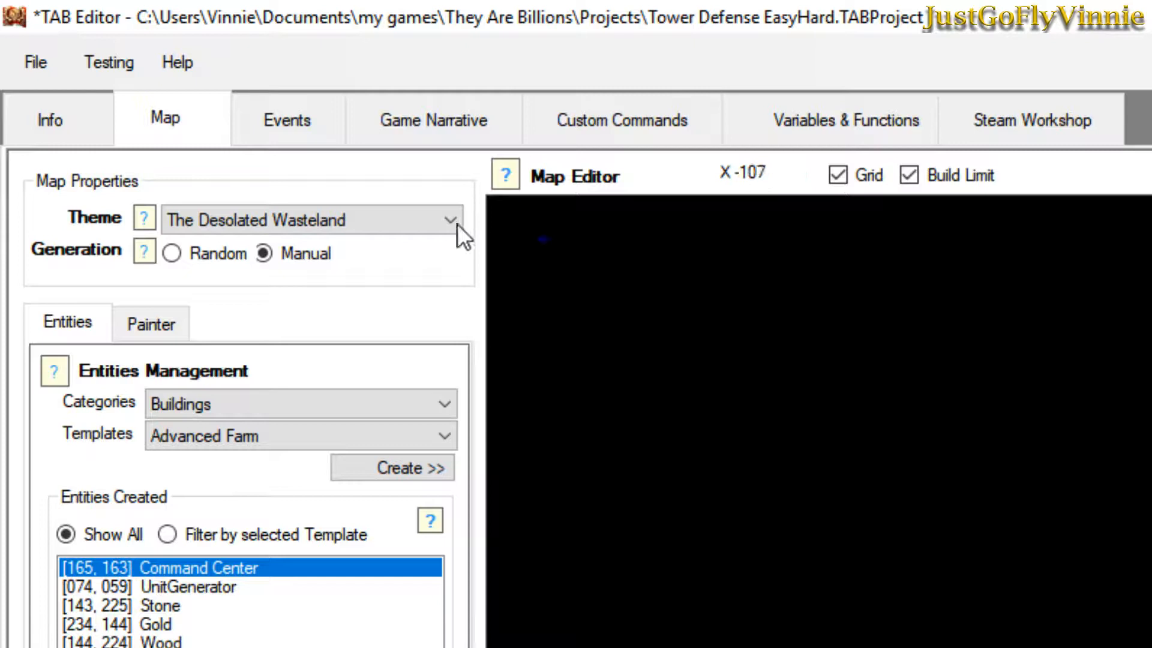
pyautogui.click(272, 121)
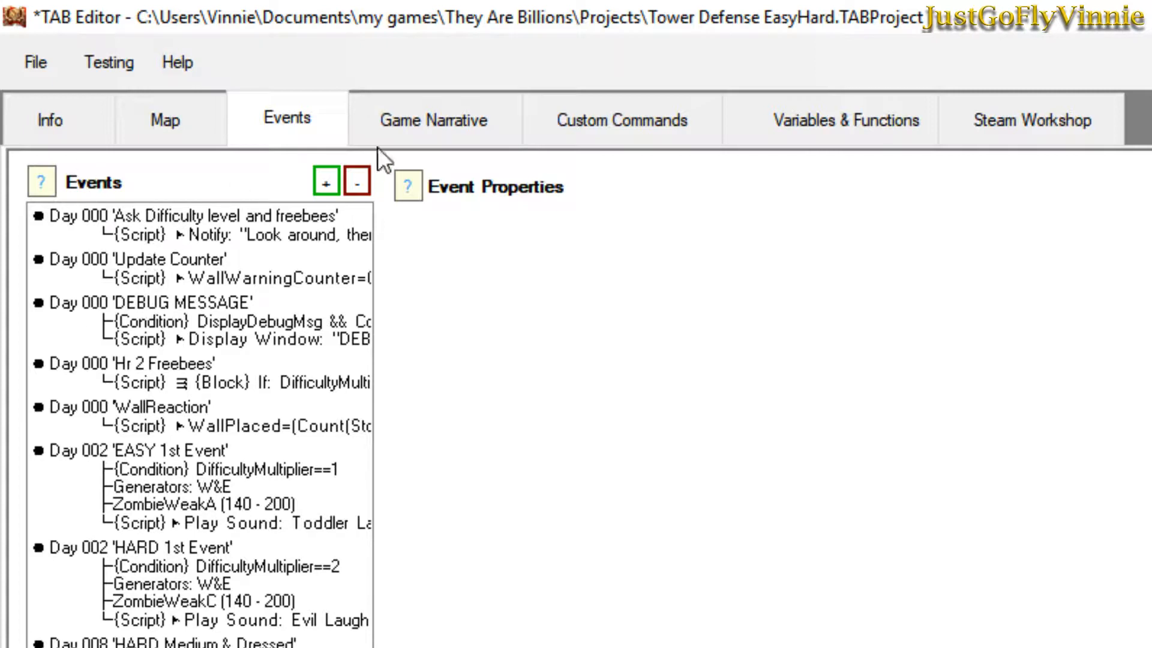
pyautogui.click(418, 134)
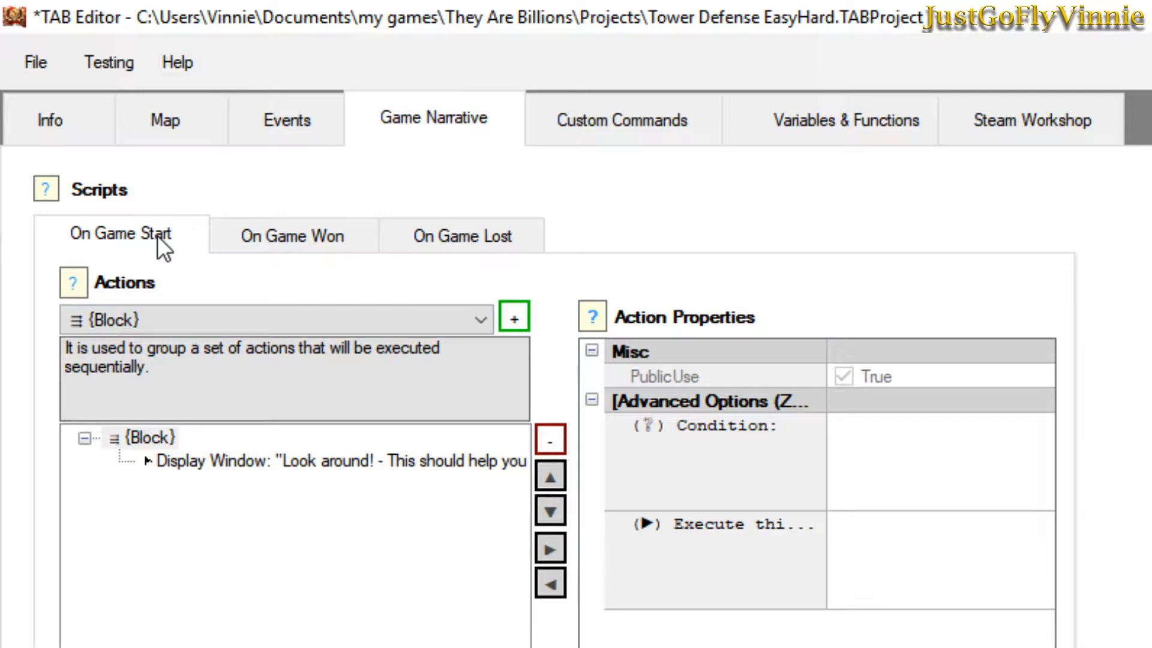
pyautogui.click(47, 57)
pyautogui.click(46, 54)
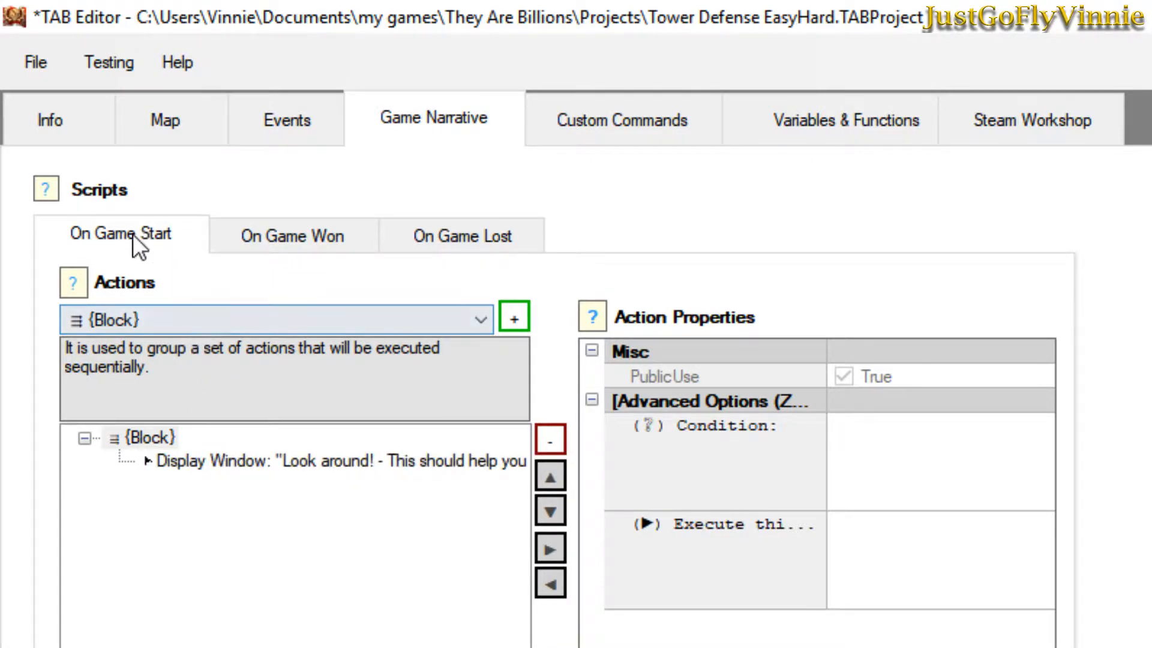
# Inspect the properties of the block and its Display Window action in the On Game Start script.
pyautogui.click(261, 459)
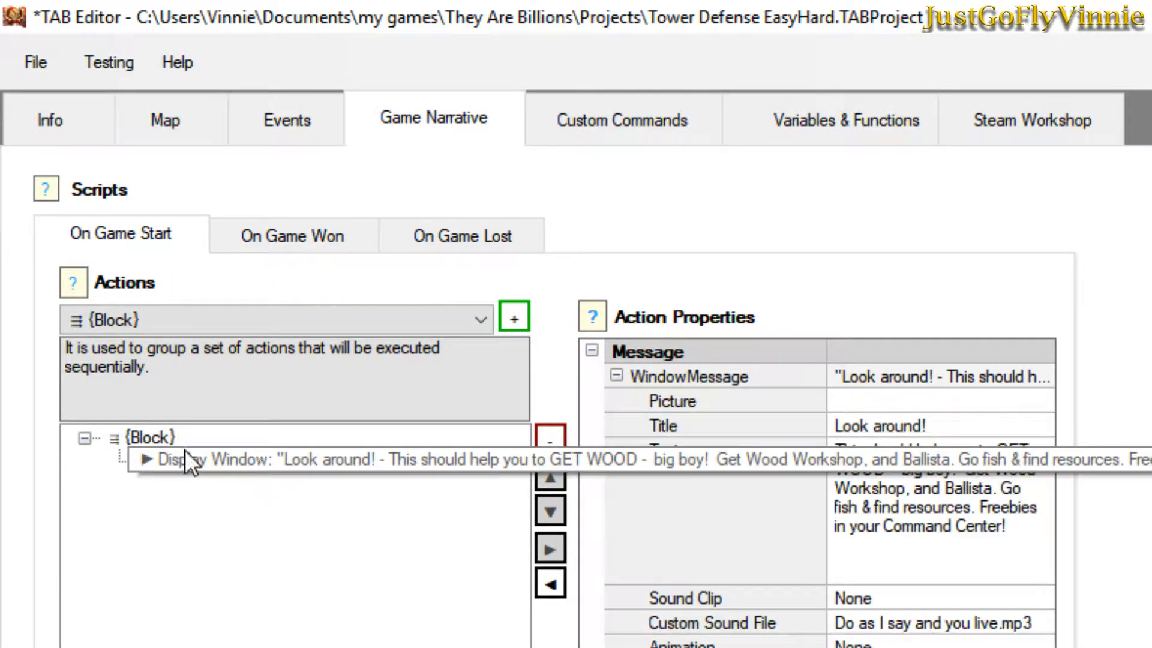
pyautogui.click(160, 435)
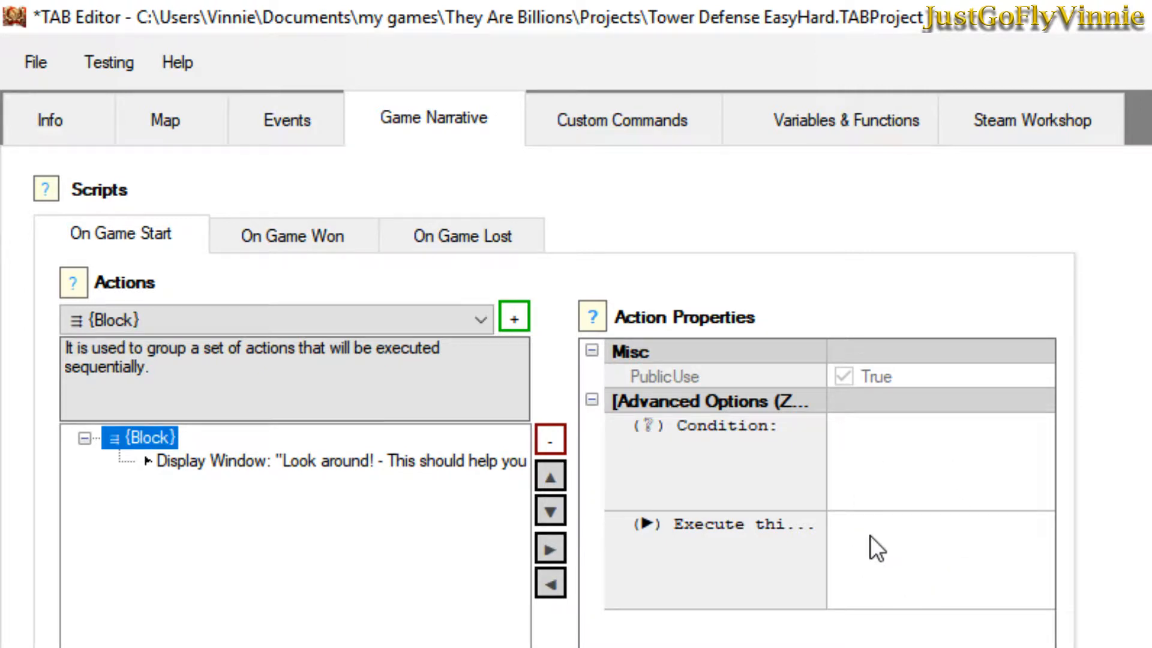
pyautogui.click(207, 459)
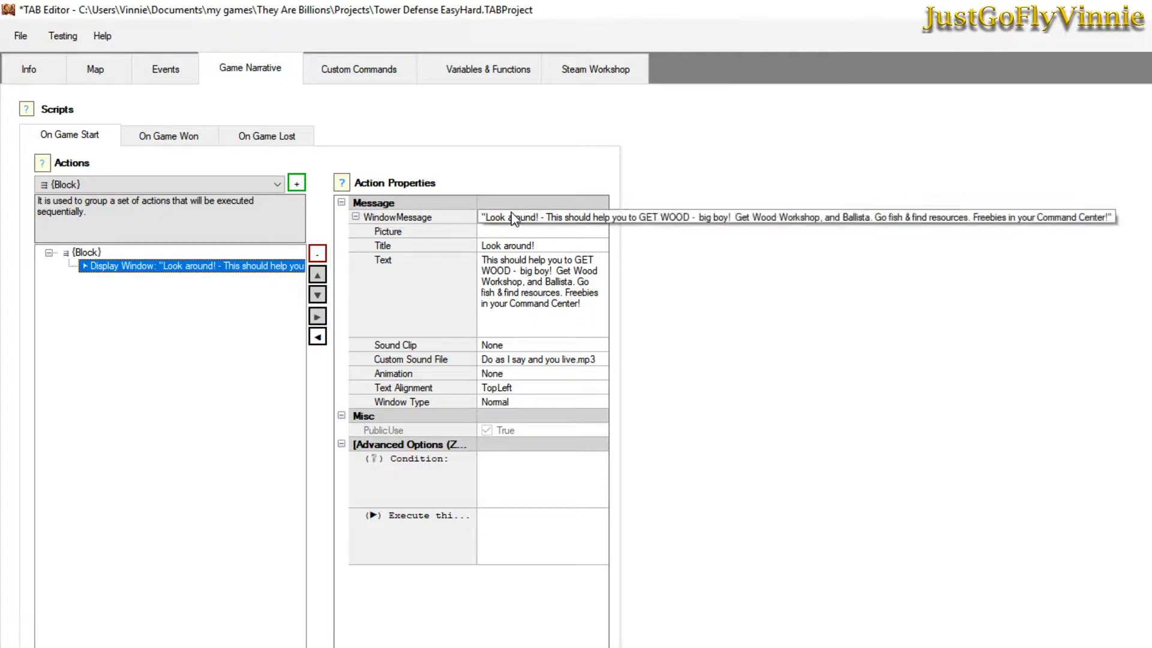
pyautogui.click(101, 266)
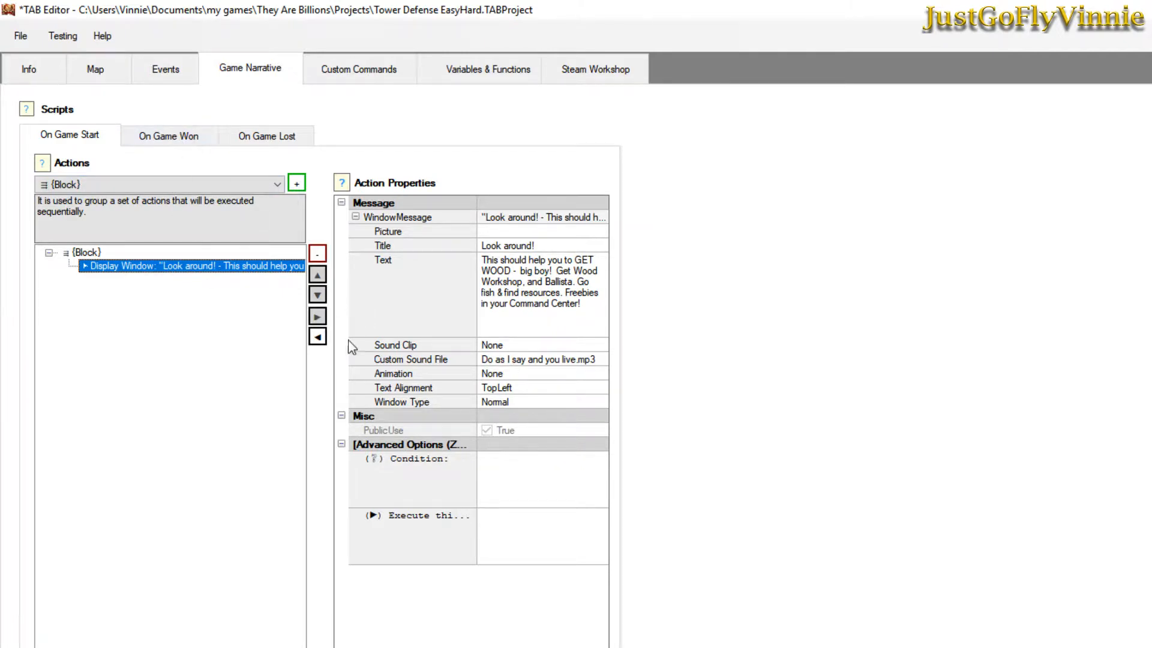
pyautogui.click(114, 265)
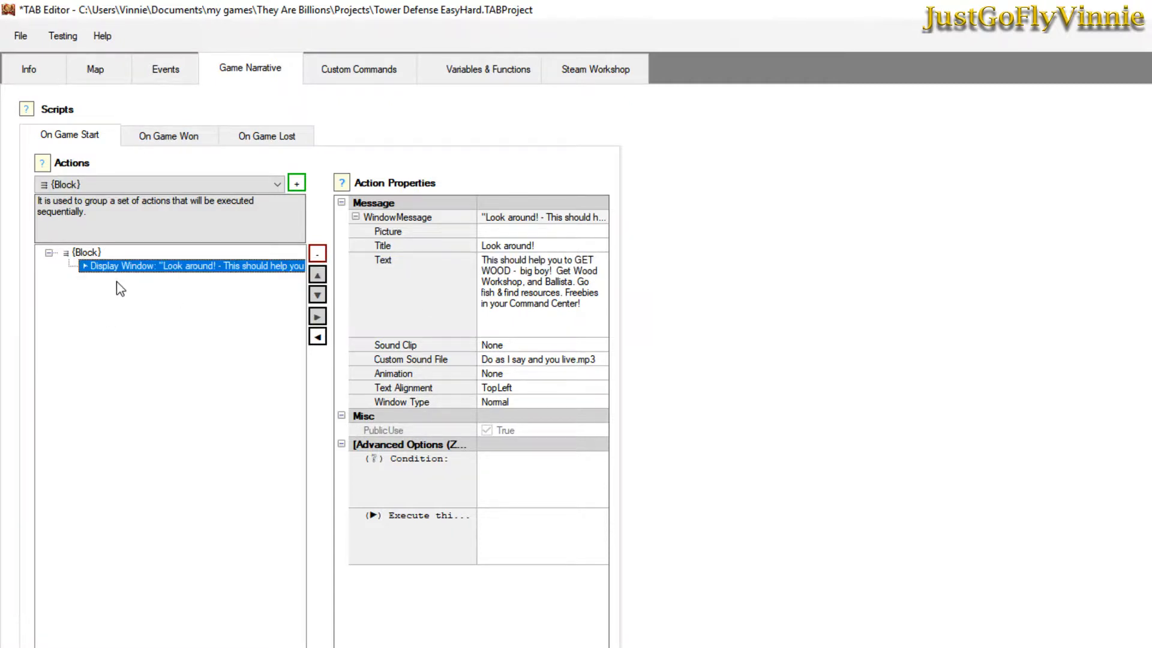
# Add a Give Bonus Entities to the Colony action to the On Game Start block.
pyautogui.click(110, 183)
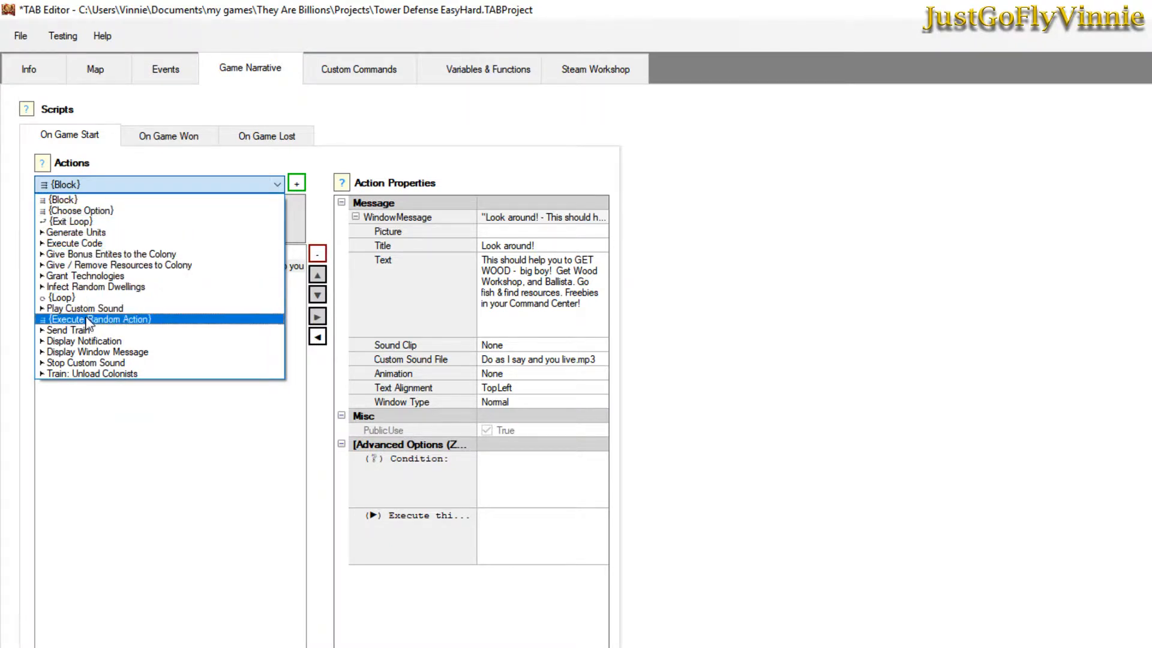
pyautogui.click(101, 257)
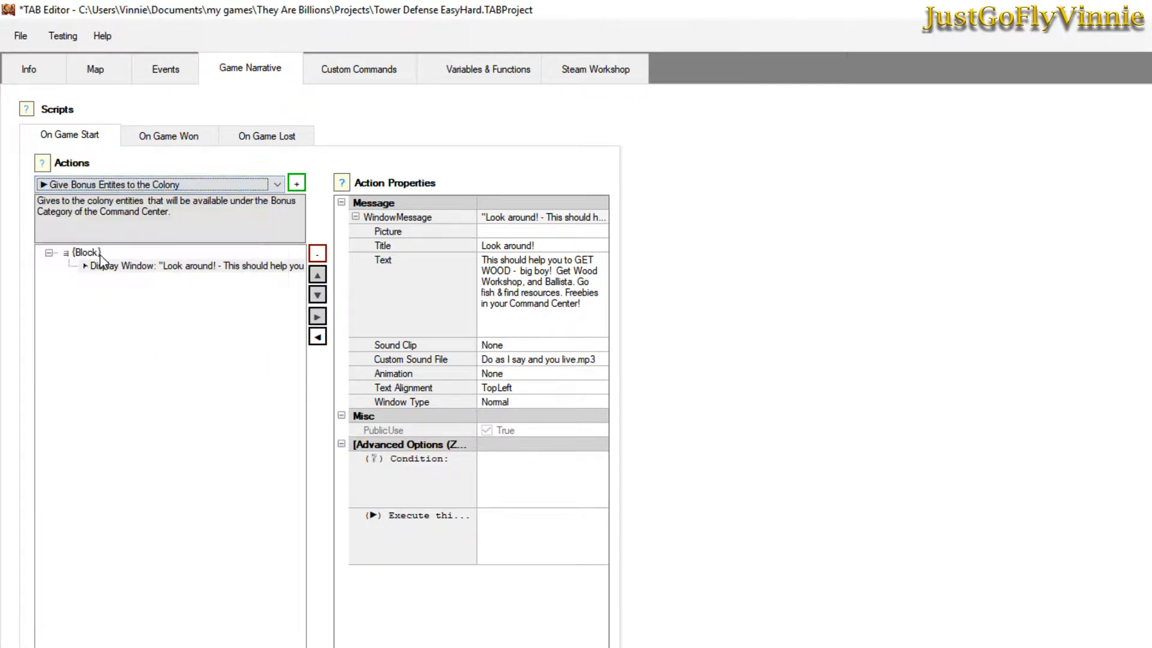
pyautogui.click(296, 184)
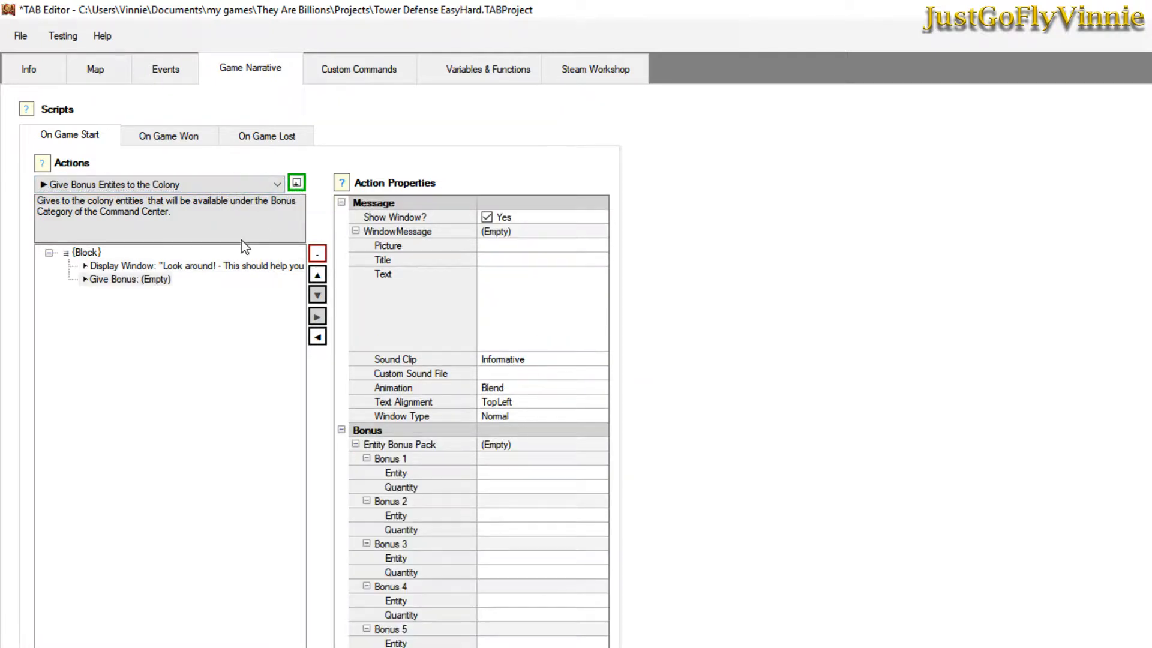
# Move the Give Bonus action up within the block and back down below the Display Window action.
pyautogui.click(111, 279)
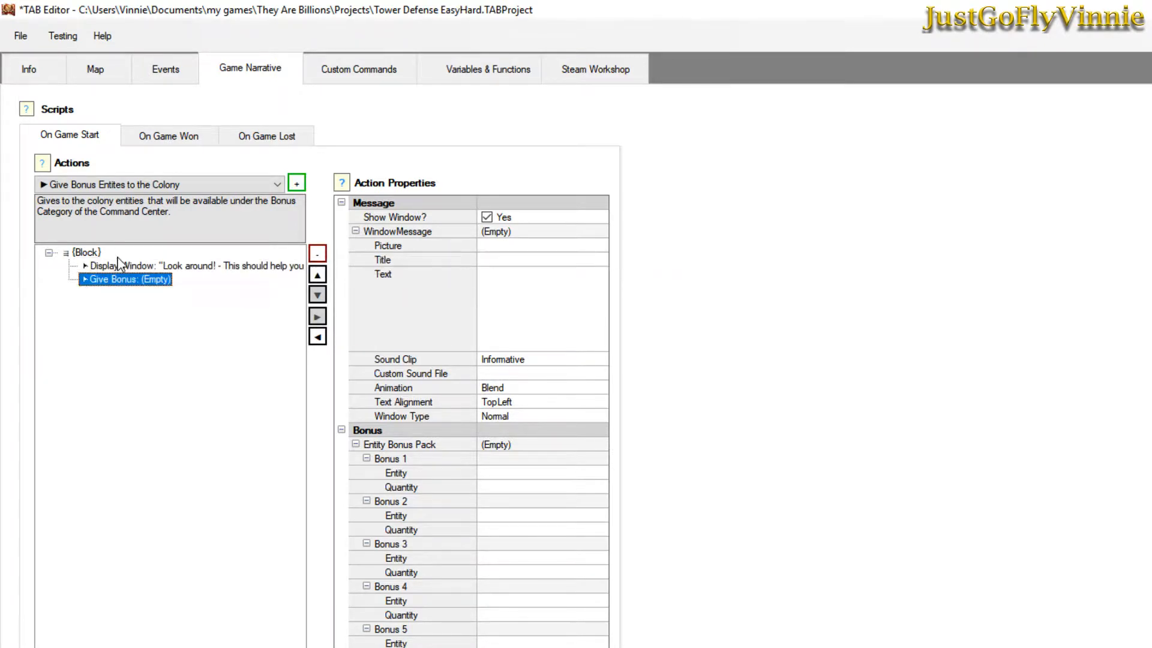
pyautogui.click(318, 278)
pyautogui.click(322, 296)
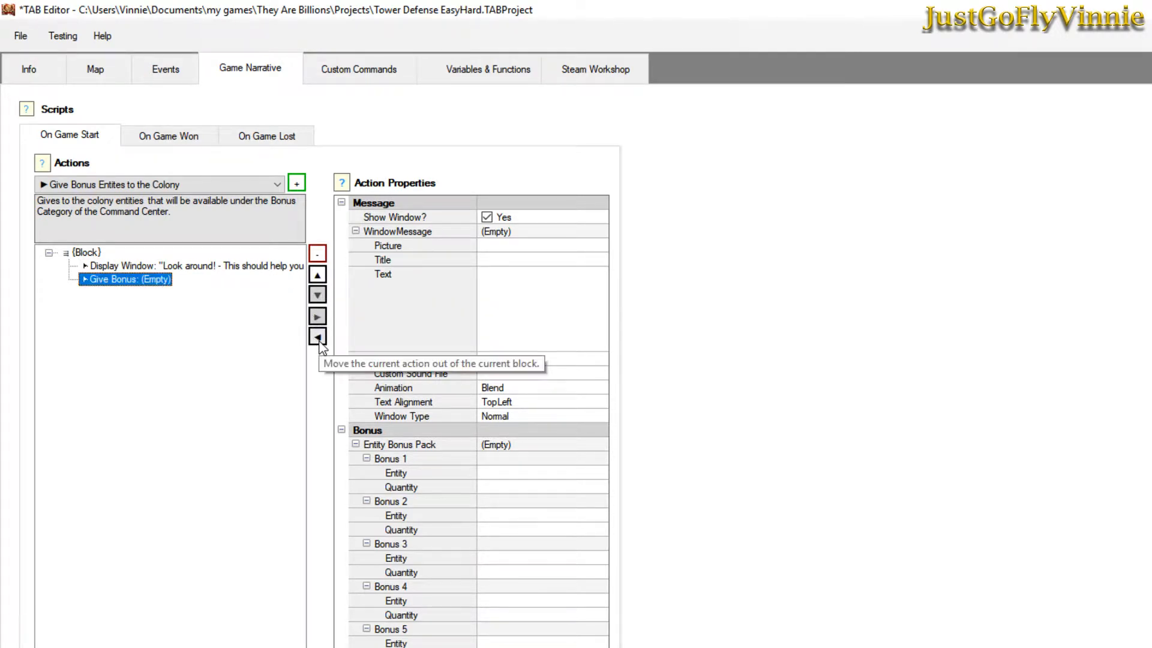
# Move the Display Window action out of the block and place it above the block, trying it below the block first.
pyautogui.click(93, 256)
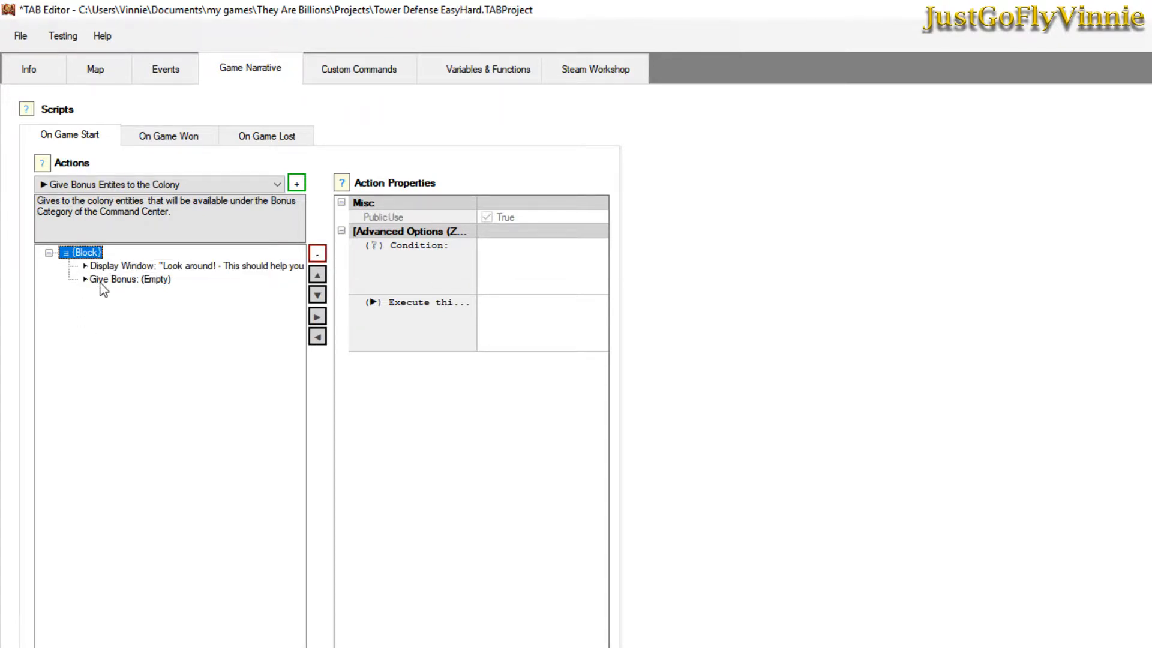
pyautogui.click(123, 268)
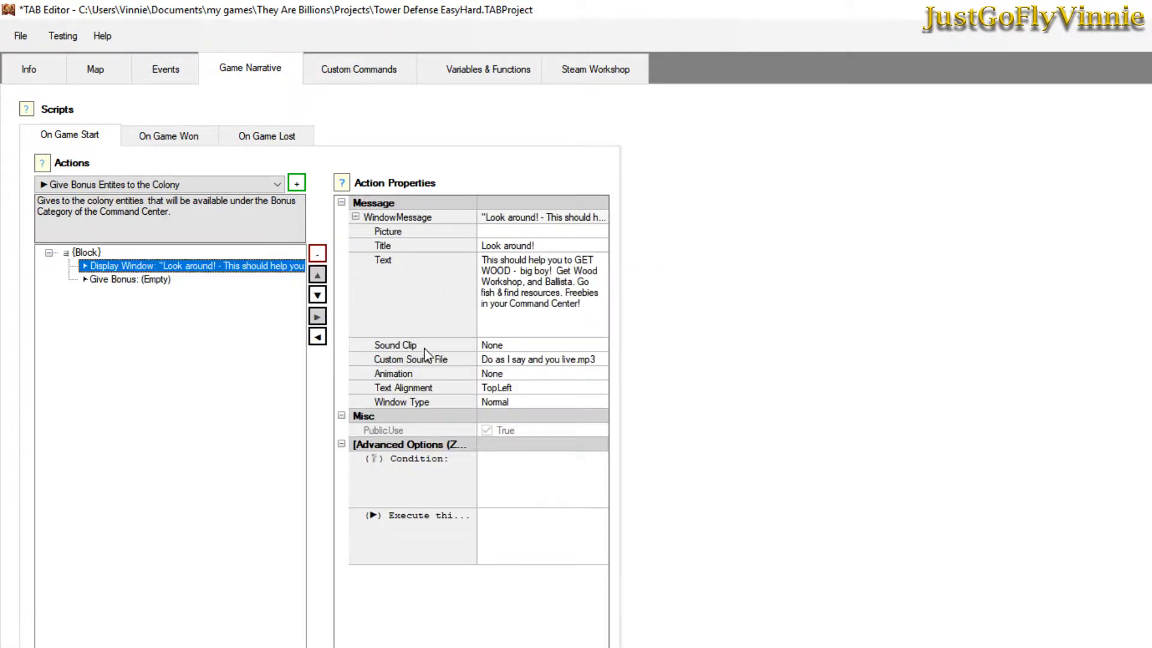
pyautogui.click(318, 338)
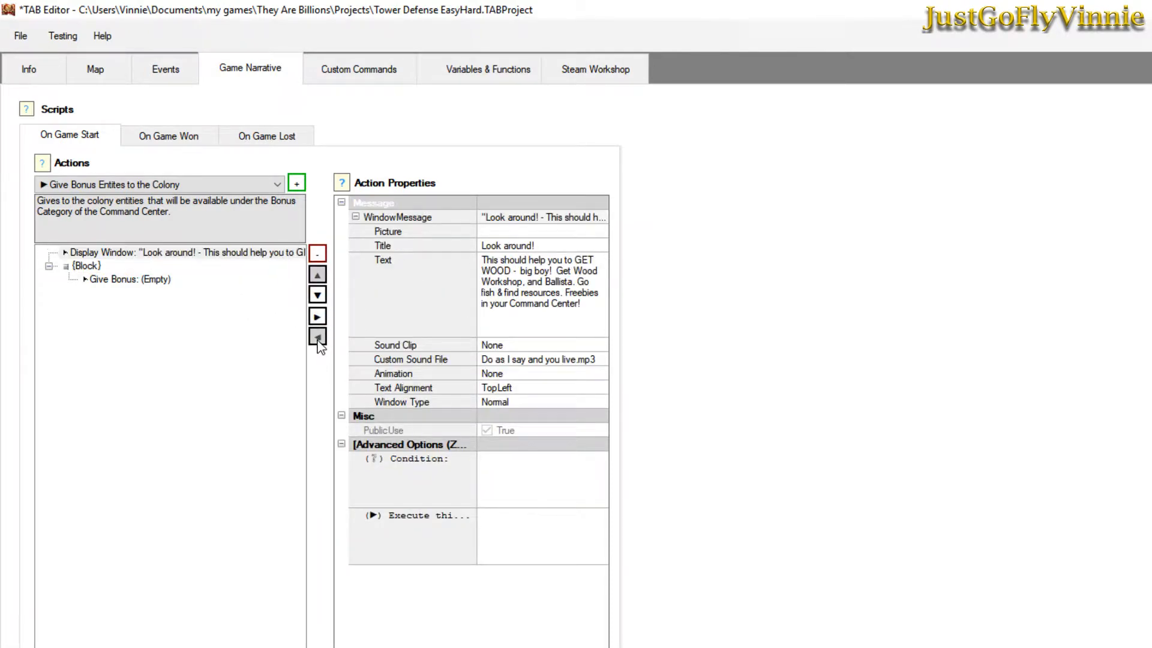
pyautogui.click(318, 295)
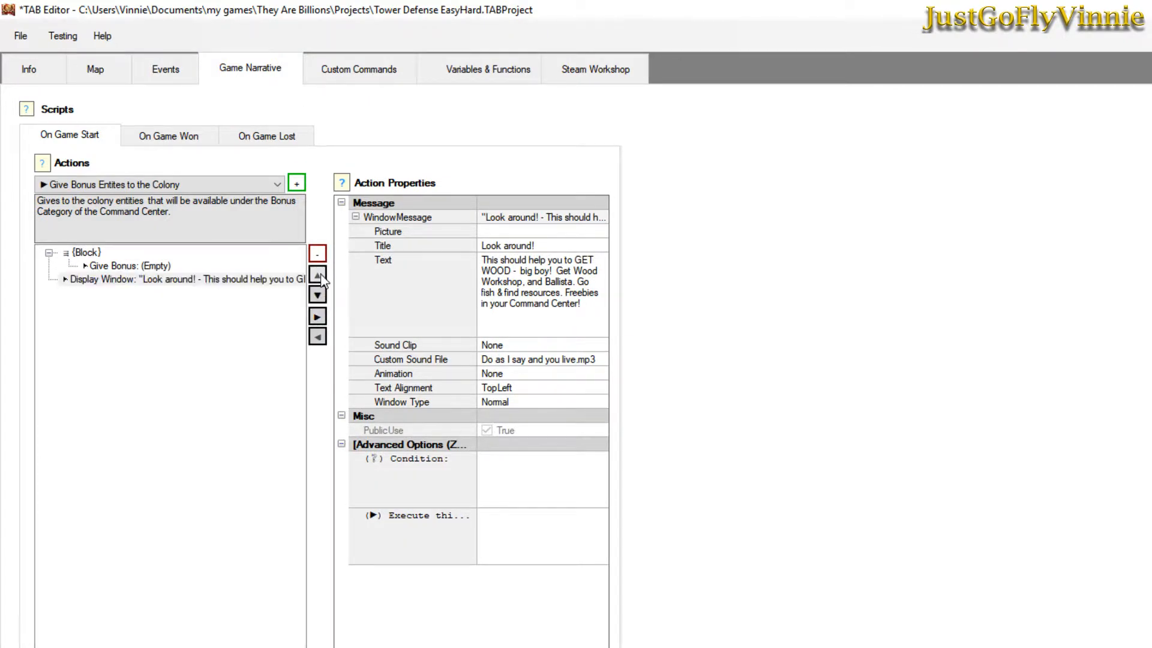
pyautogui.click(321, 277)
# Browse the Bonus 1 entity choices of the Give Bonus action and delete that action from the block.
pyautogui.click(126, 280)
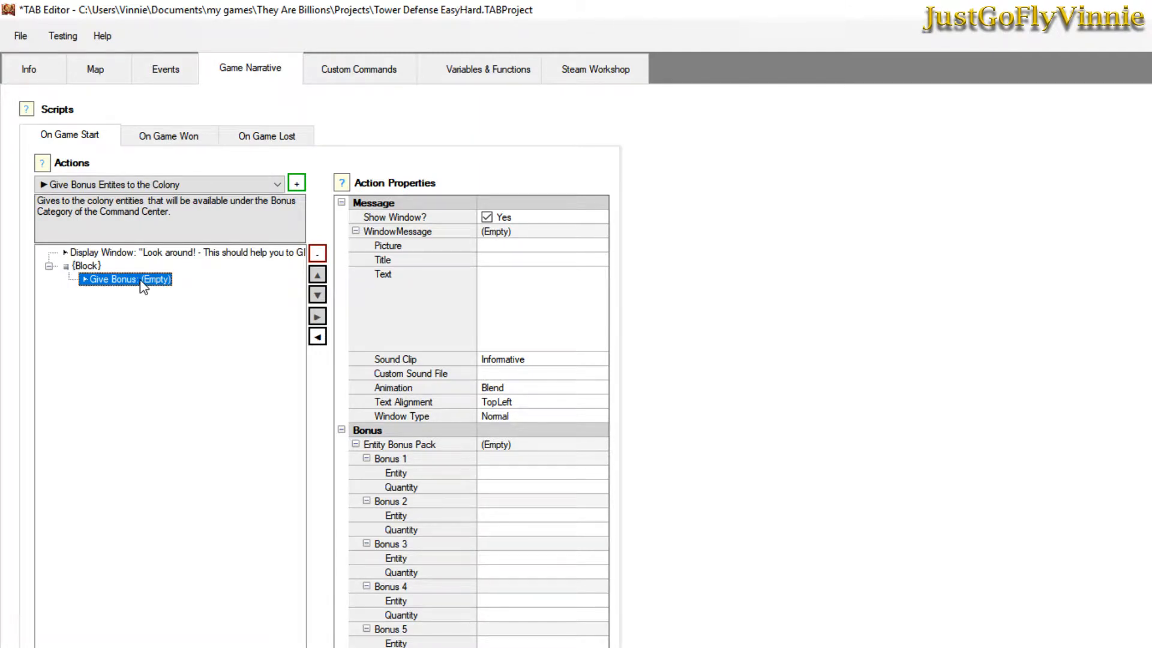
pyautogui.click(492, 474)
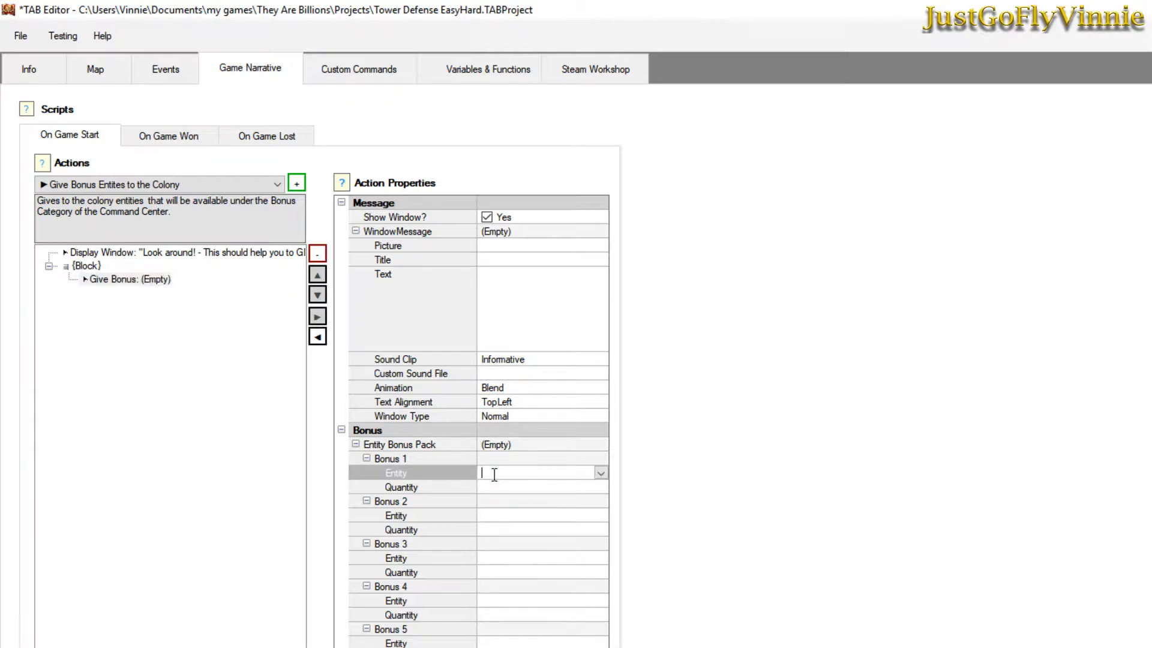
pyautogui.click(601, 473)
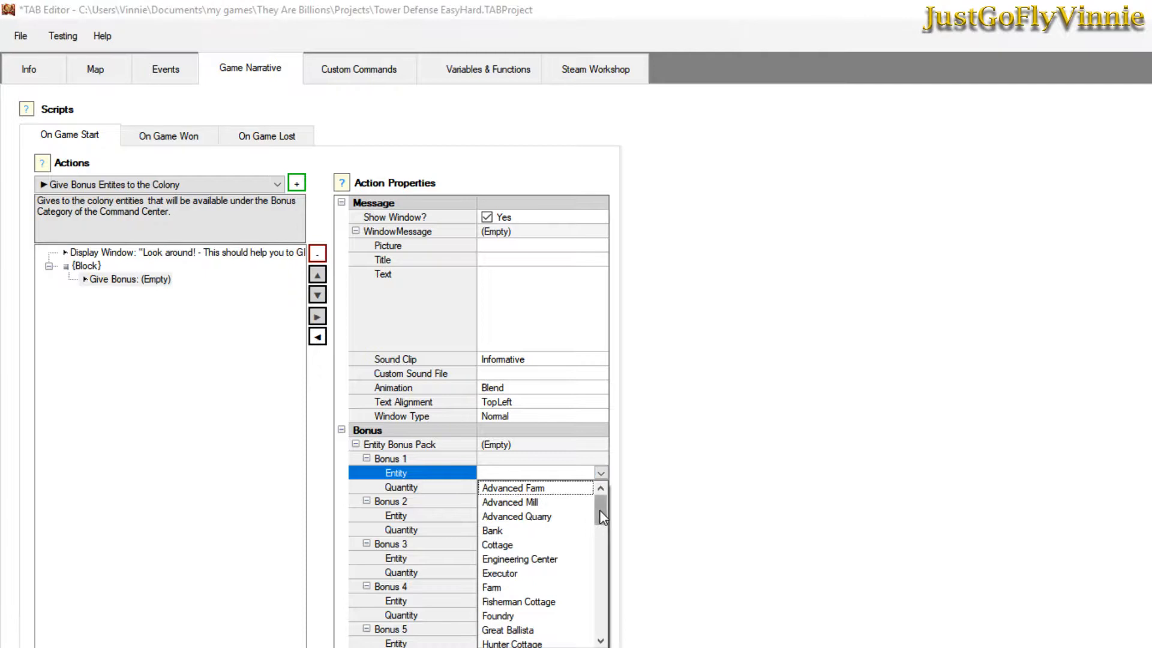
pyautogui.moveTo(600, 510); pyautogui.dragTo(588, 484)
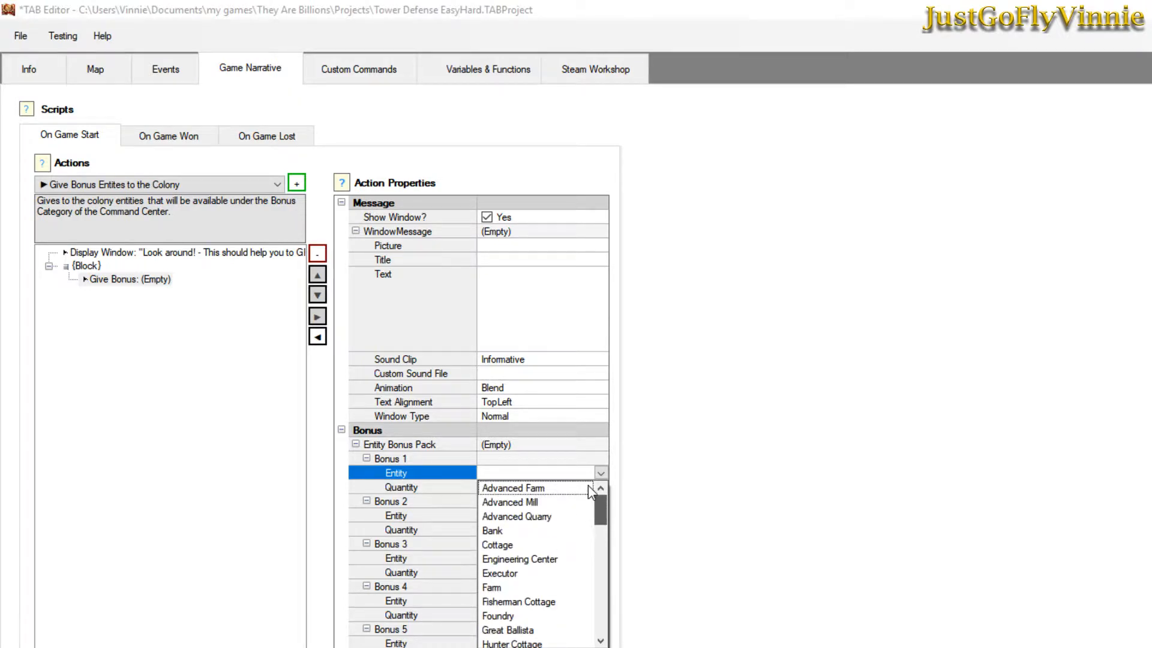
pyautogui.click(499, 472)
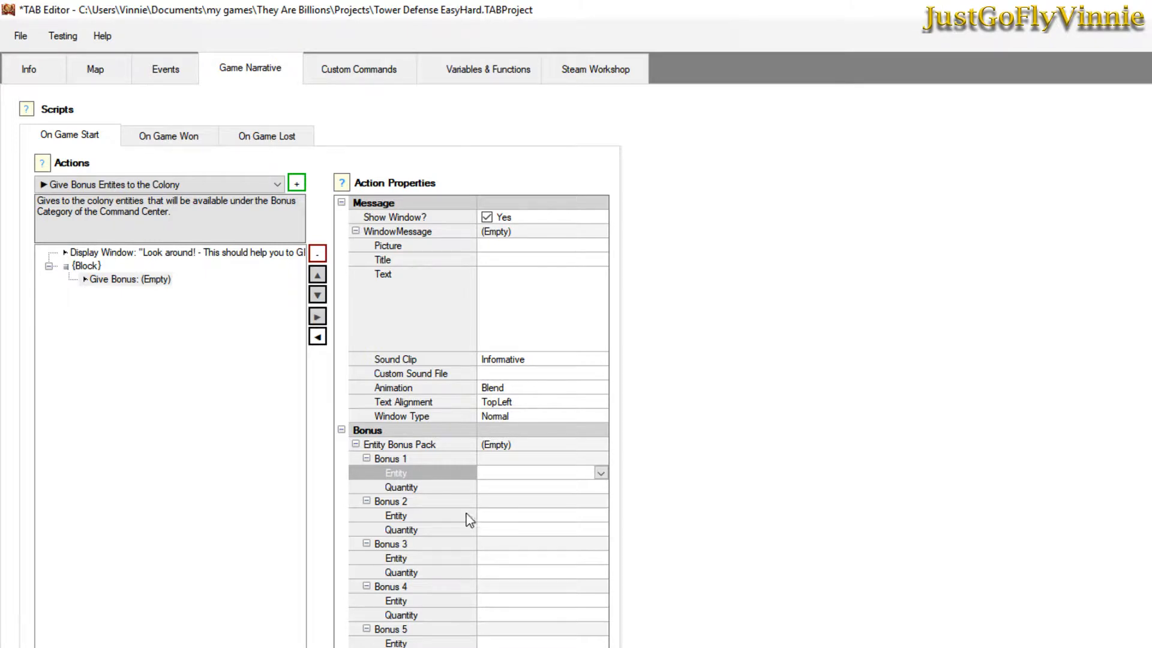
pyautogui.click(138, 279)
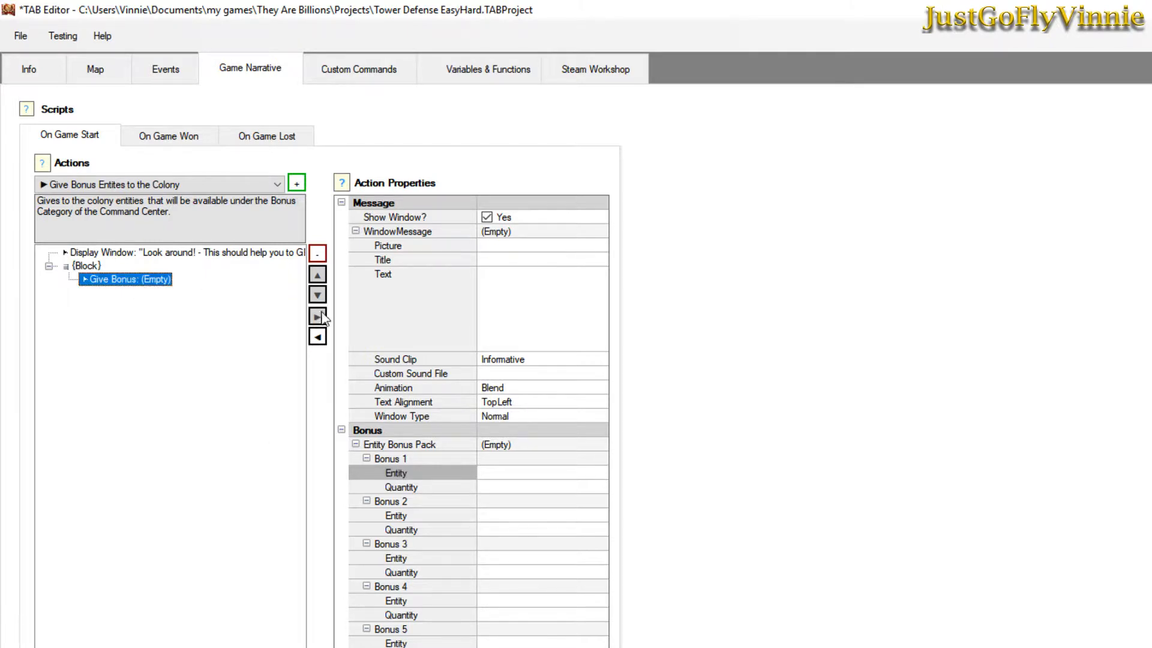
pyautogui.click(317, 253)
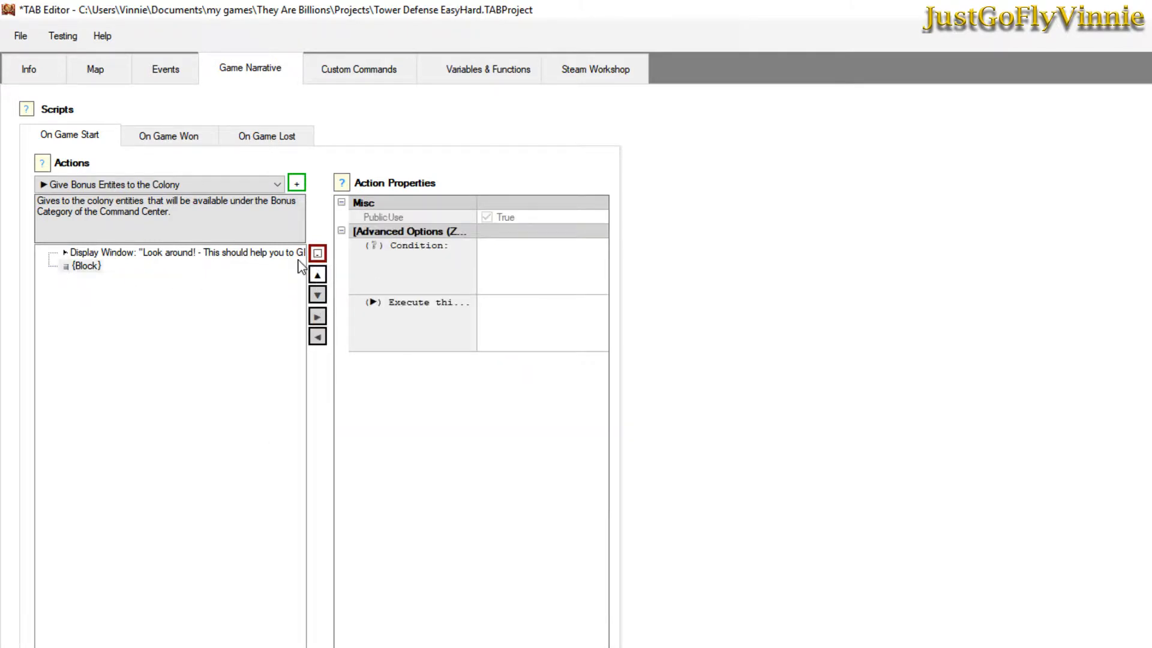
# Add a Give / Remove Resources to Colony action inside the block and select it to show its properties.
pyautogui.click(117, 185)
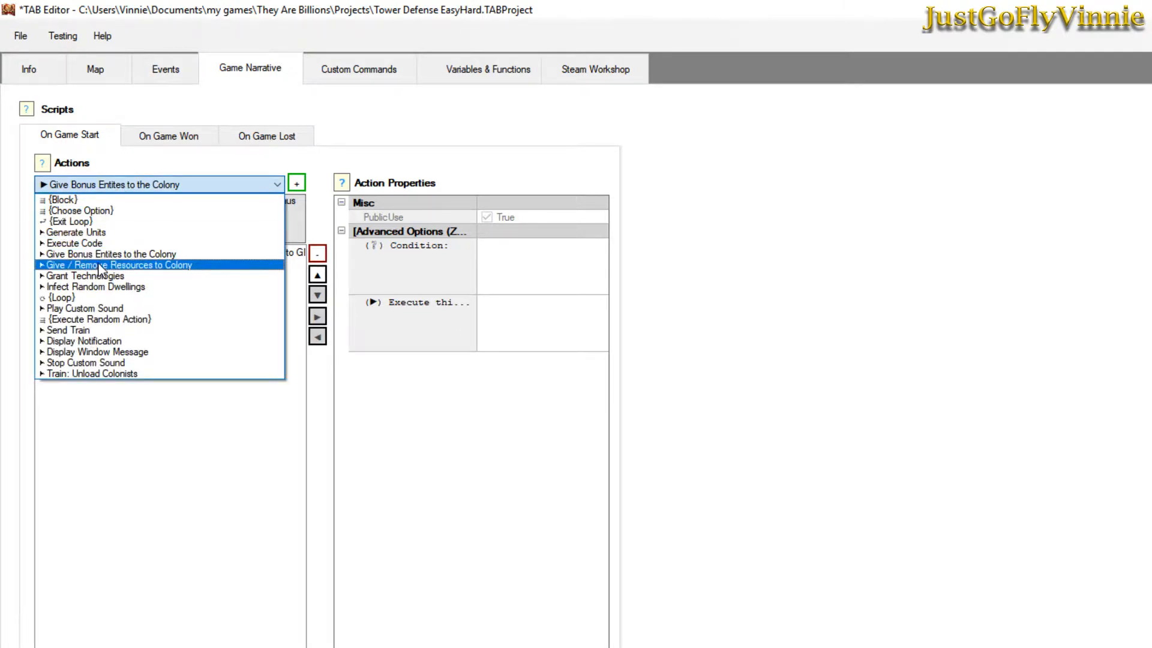
pyautogui.click(100, 265)
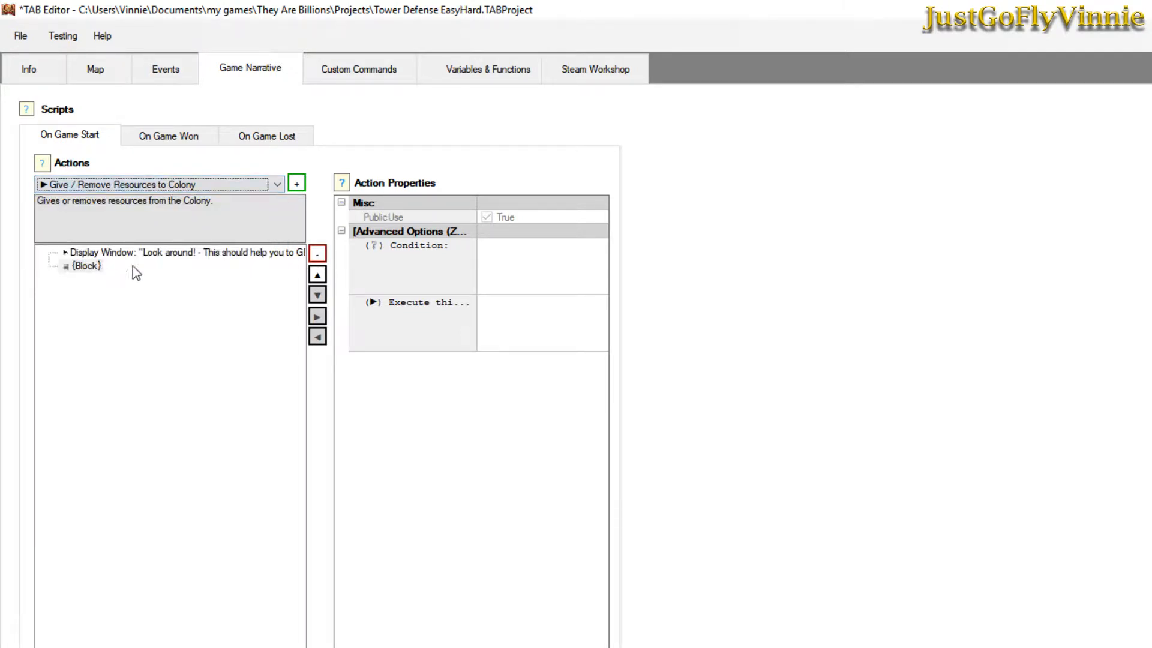
pyautogui.click(296, 183)
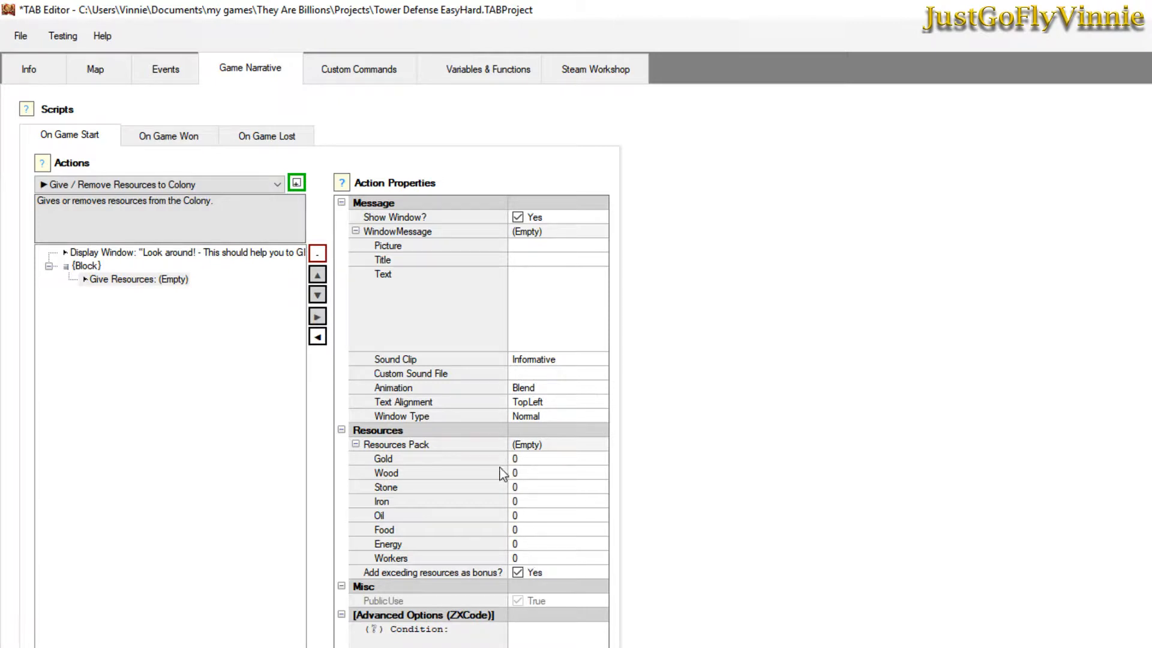
pyautogui.click(84, 266)
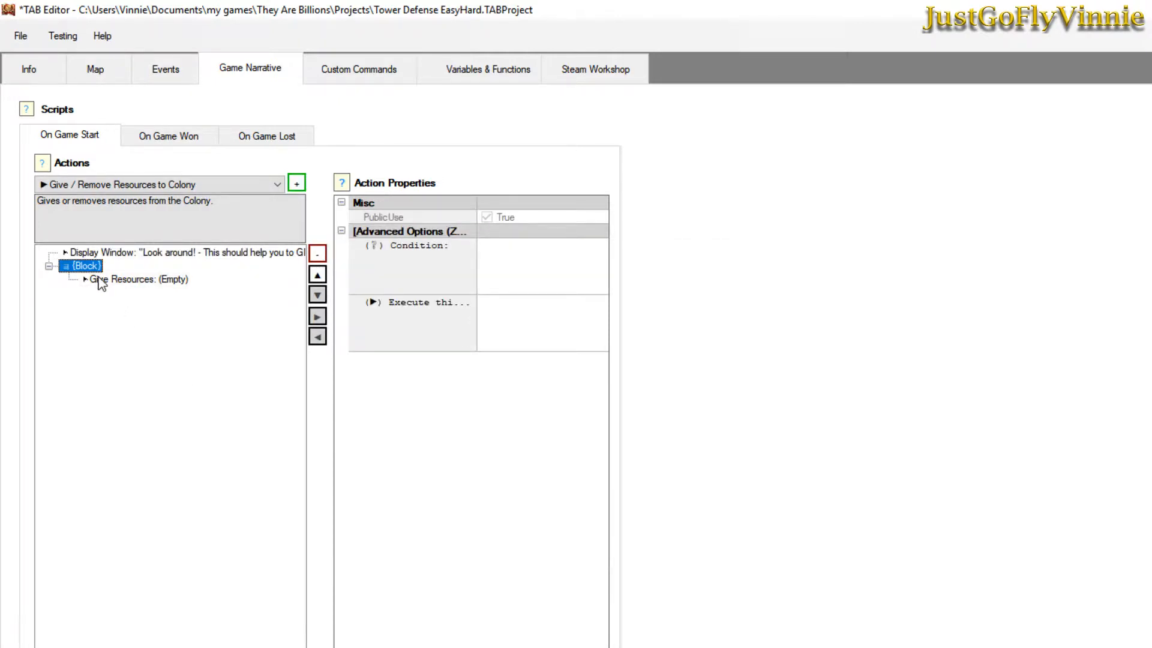
pyautogui.click(100, 280)
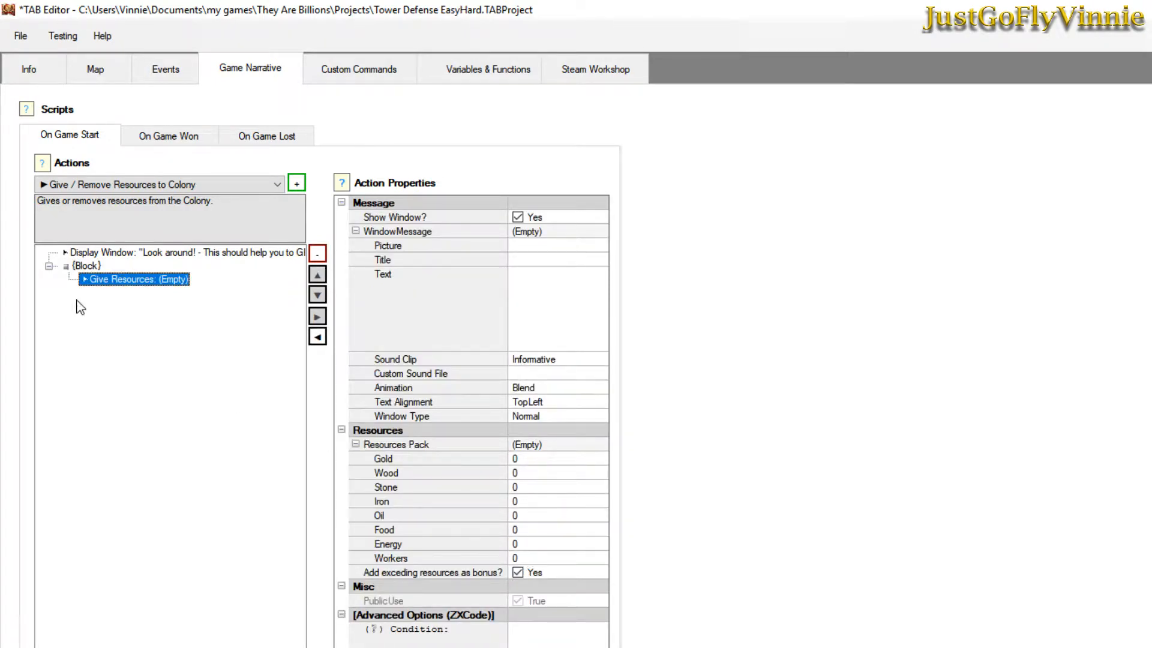
pyautogui.click(94, 265)
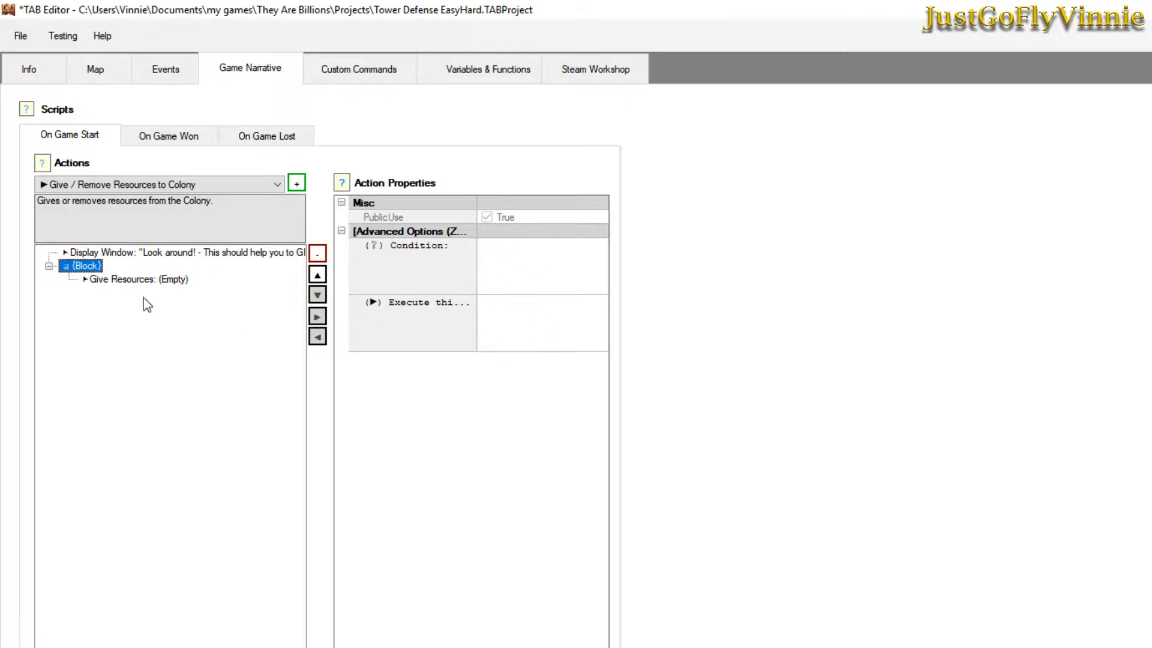
pyautogui.click(123, 281)
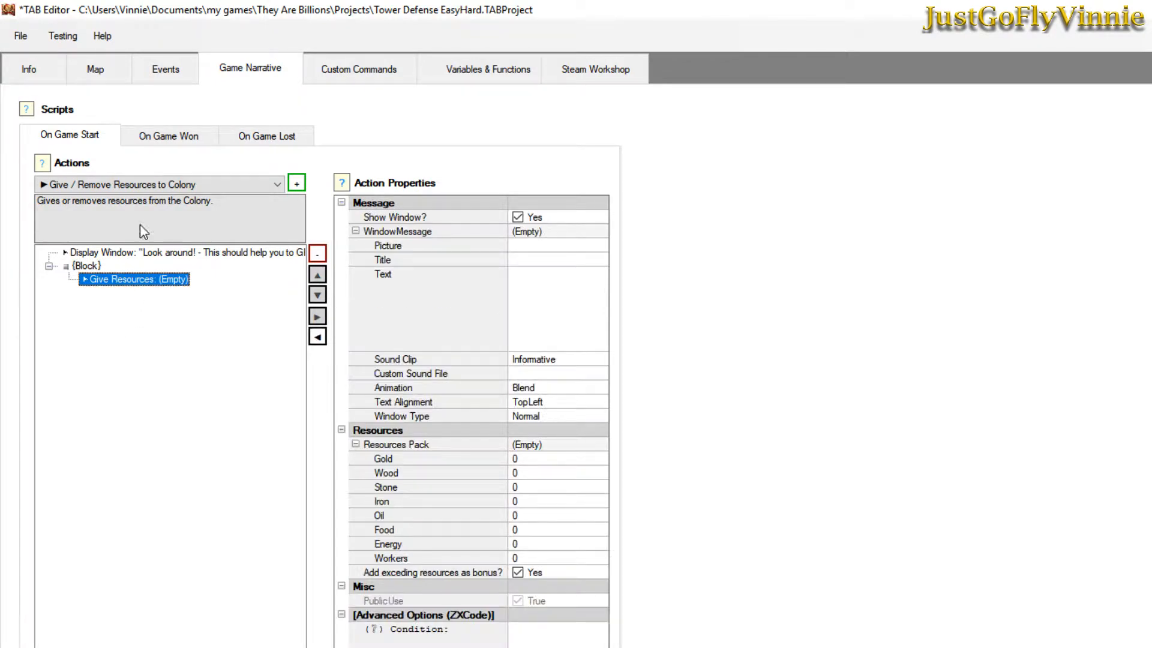
# Examine the Display Window actions in the On Game Won and On Game Lost scripts.
pyautogui.click(184, 139)
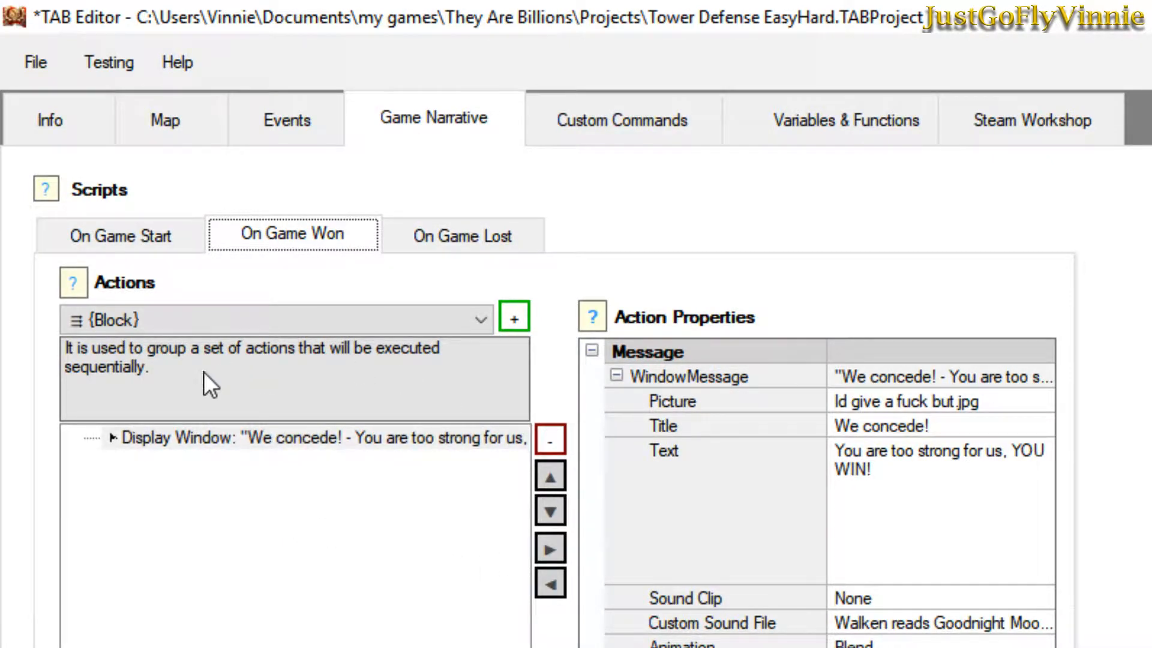
pyautogui.click(188, 438)
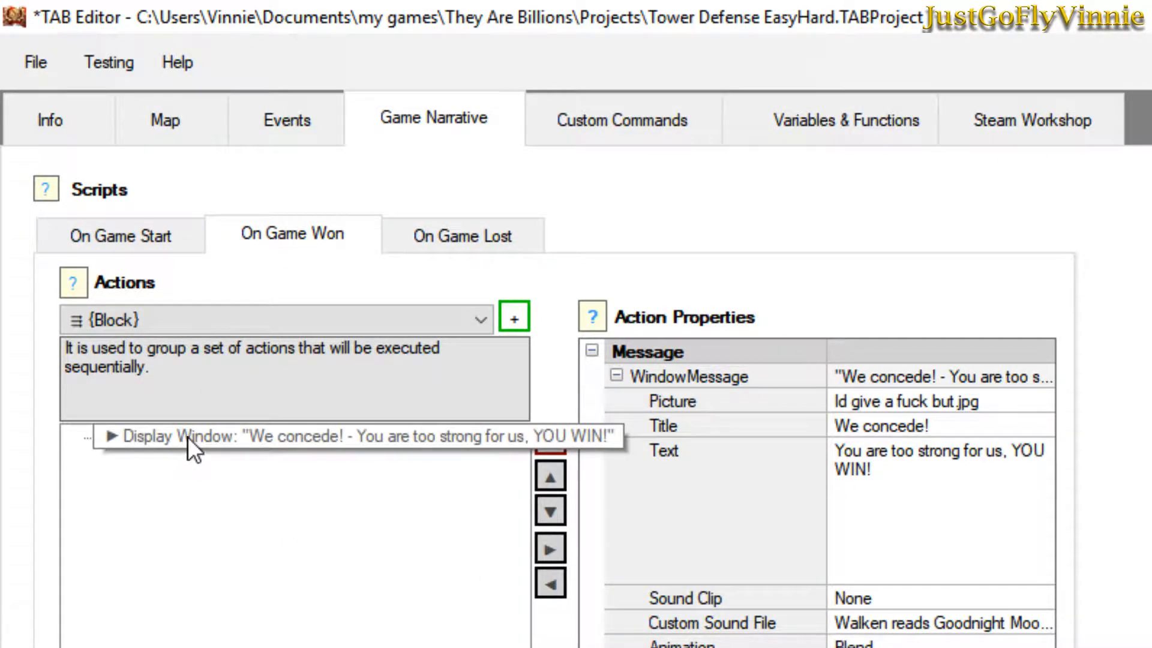
pyautogui.click(188, 437)
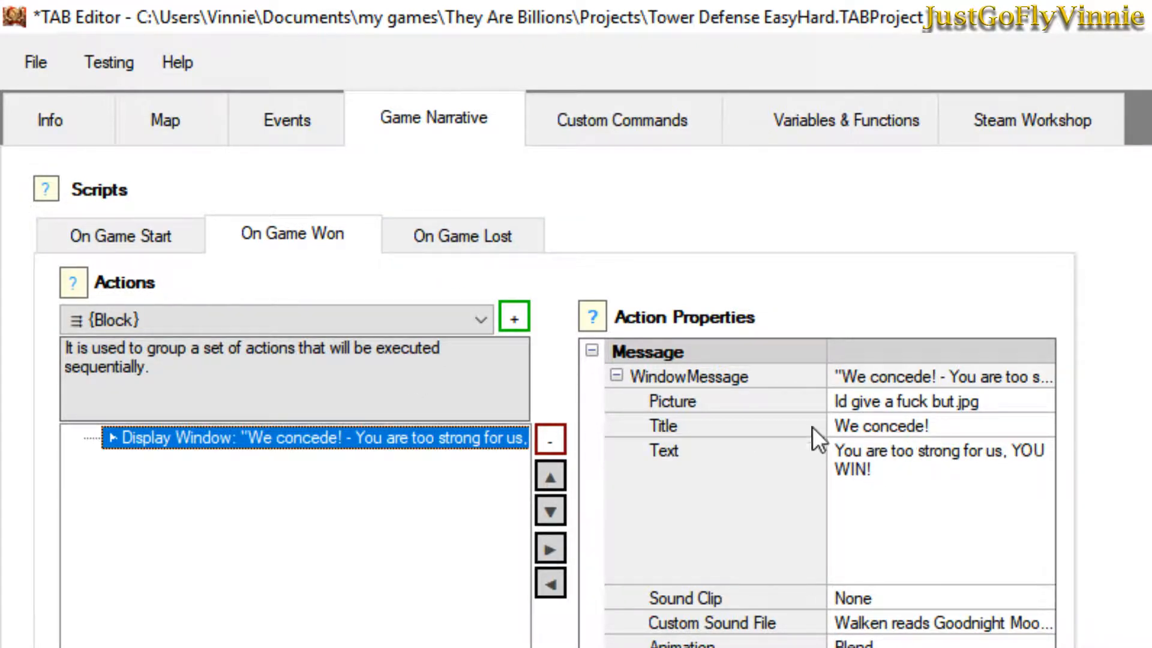
pyautogui.click(467, 235)
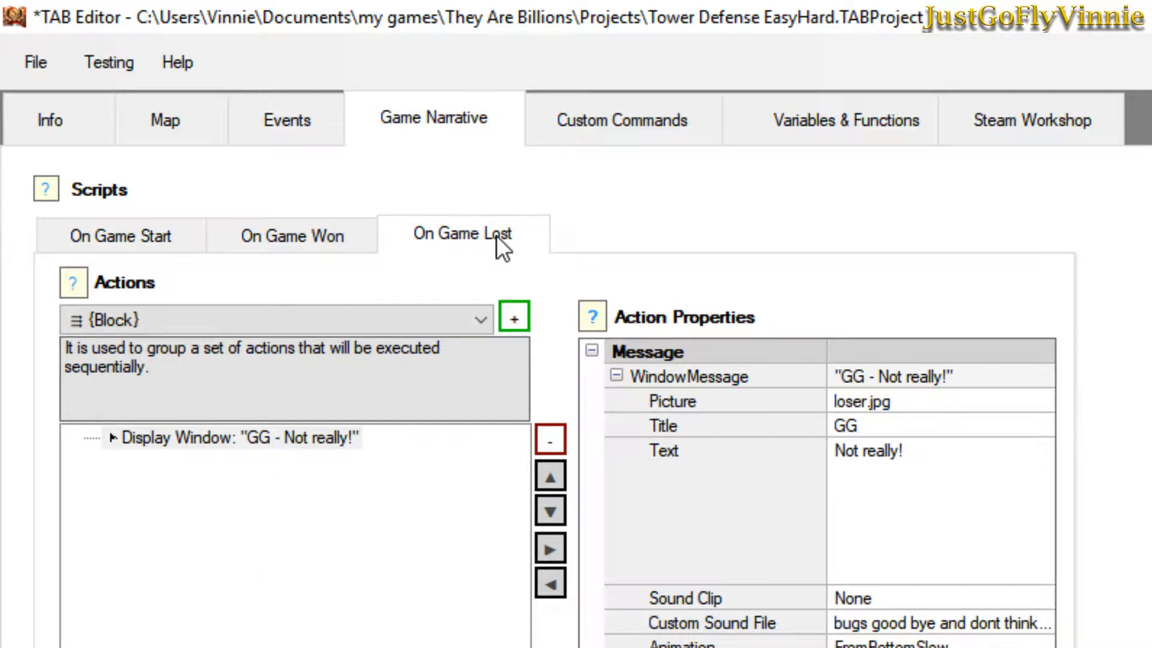
# Review the Variables & Functions, Map, Events, Game Narrative and Custom Commands sections of the project.
pyautogui.click(818, 121)
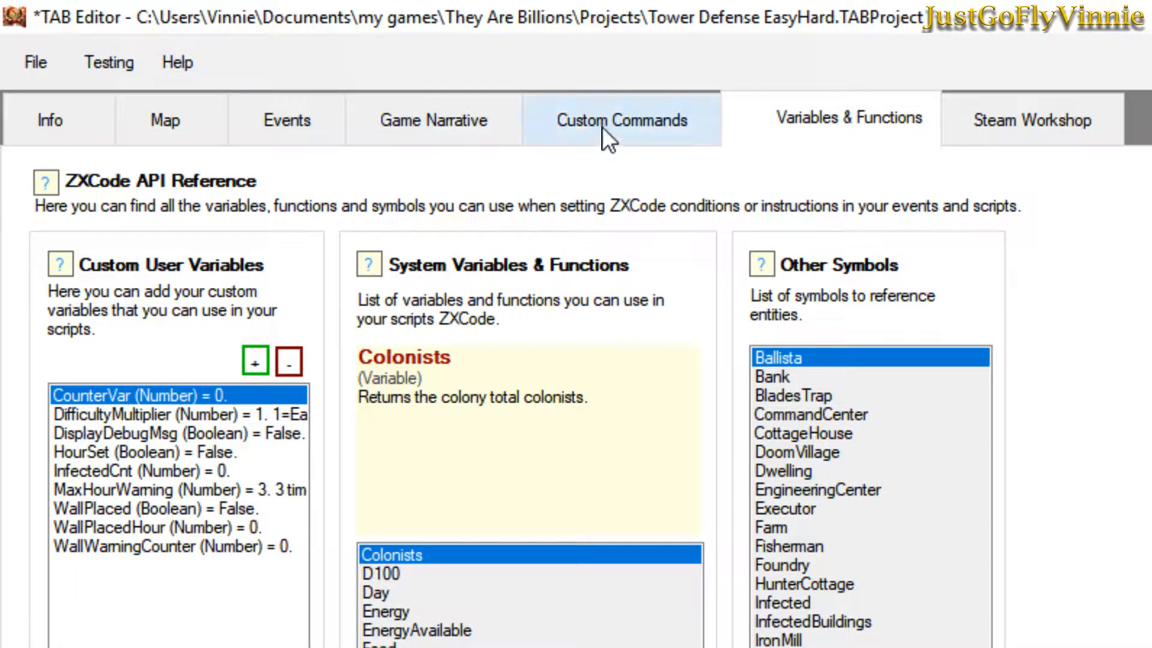
pyautogui.click(166, 116)
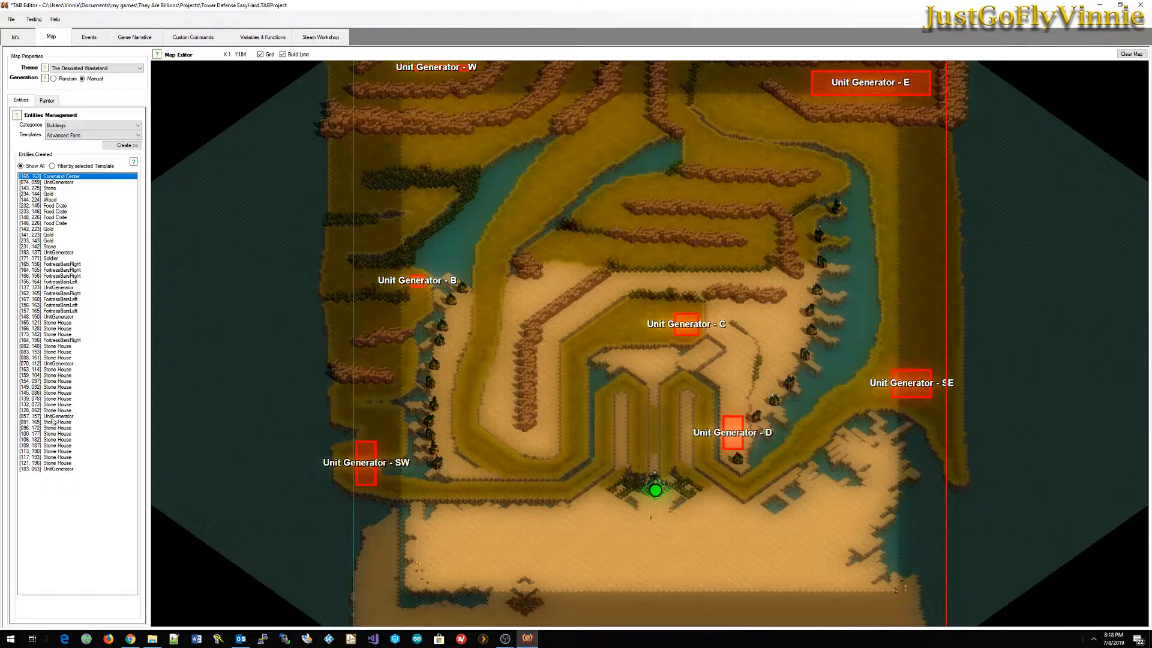
pyautogui.click(89, 37)
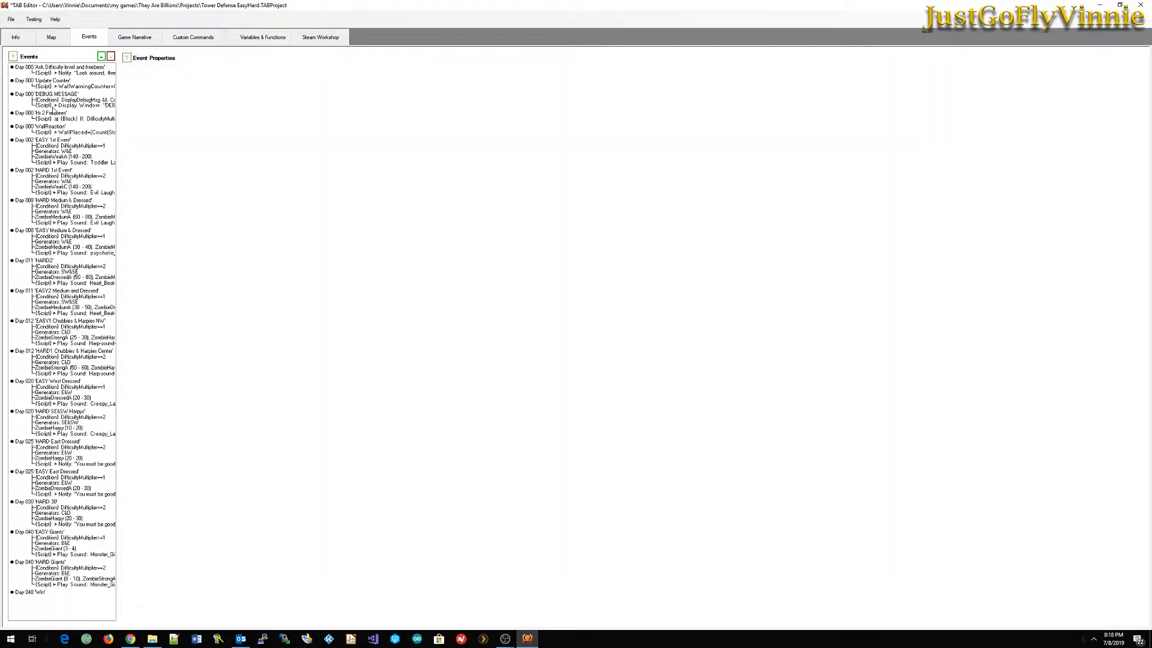
pyautogui.click(125, 40)
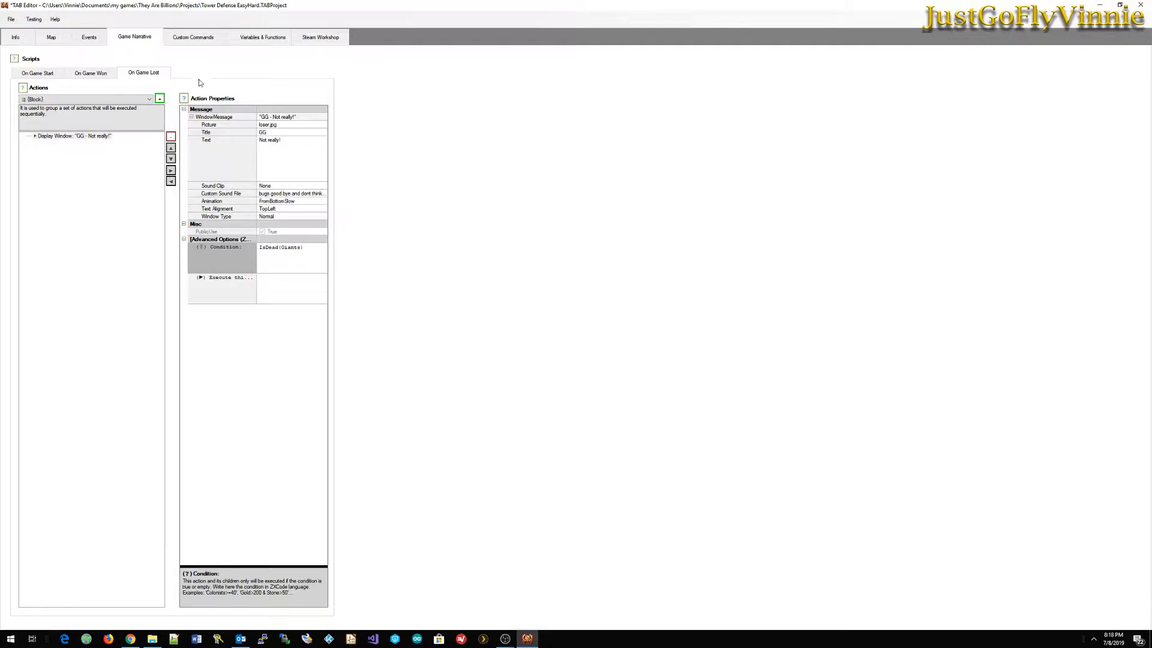
pyautogui.click(196, 42)
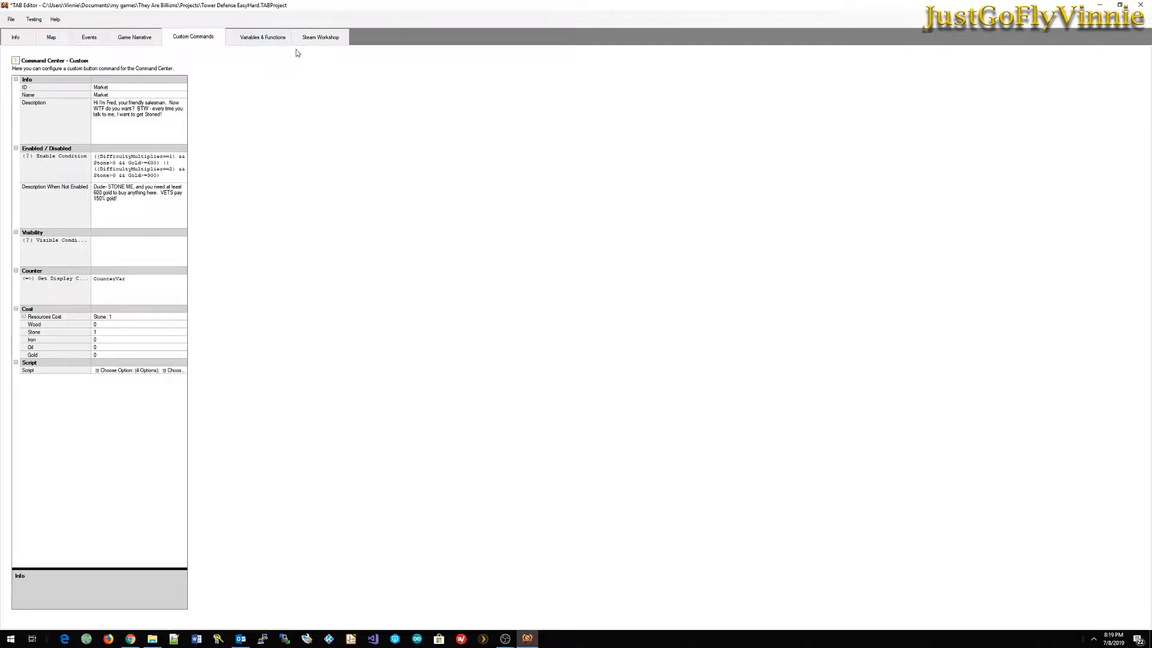
# Go through the custom user variables in the ZXCode API Reference, from DifficultyMultiplier to WallWarningCounter and back to CounterVar.
pyautogui.click(264, 39)
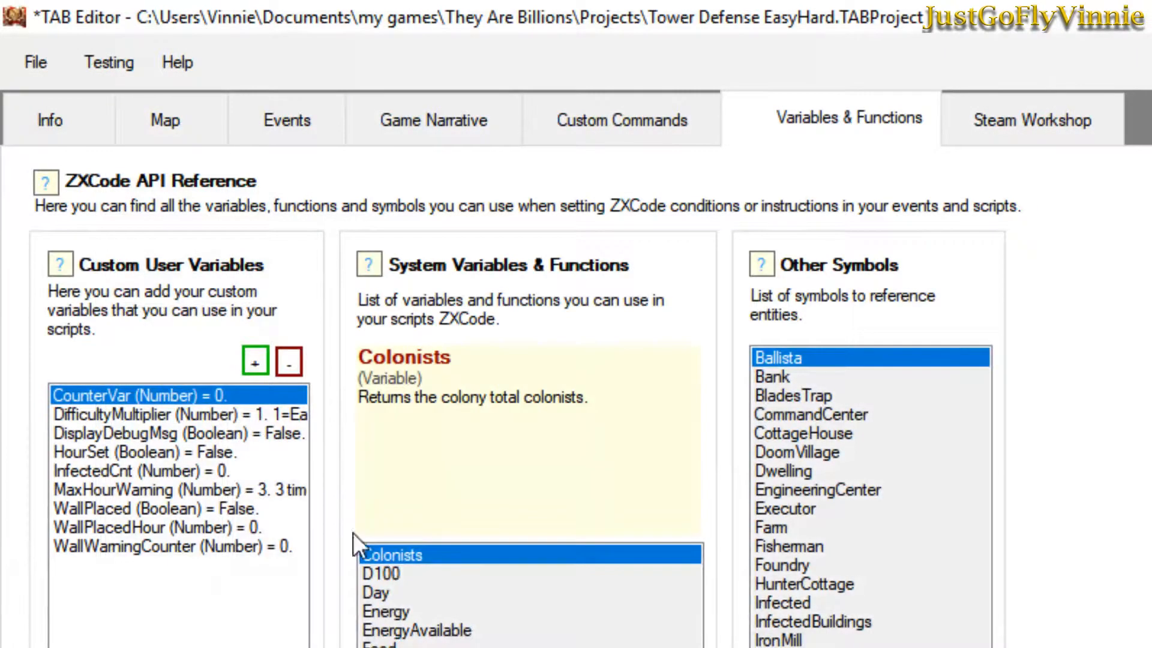
pyautogui.click(134, 415)
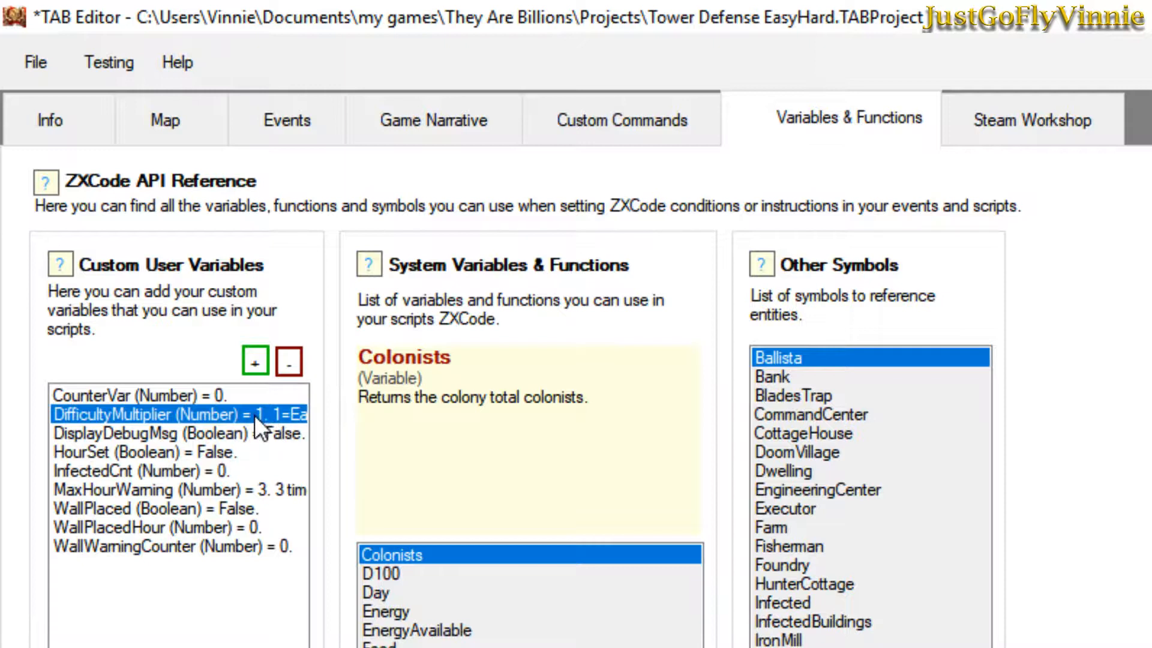
pyautogui.click(198, 433)
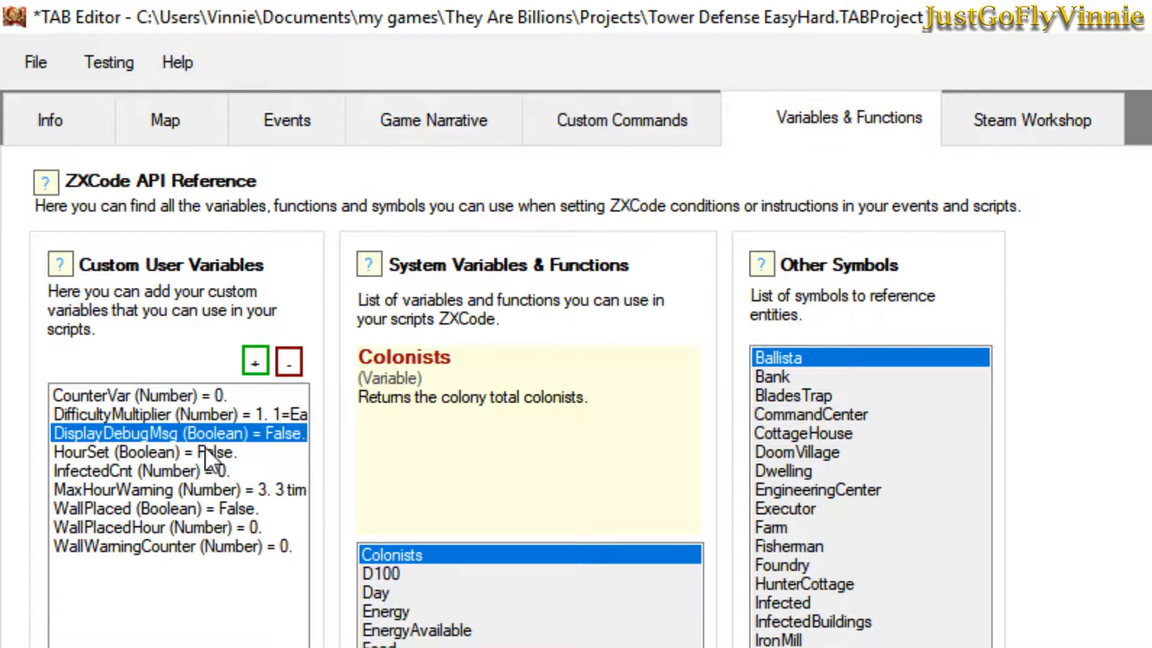
pyautogui.click(169, 450)
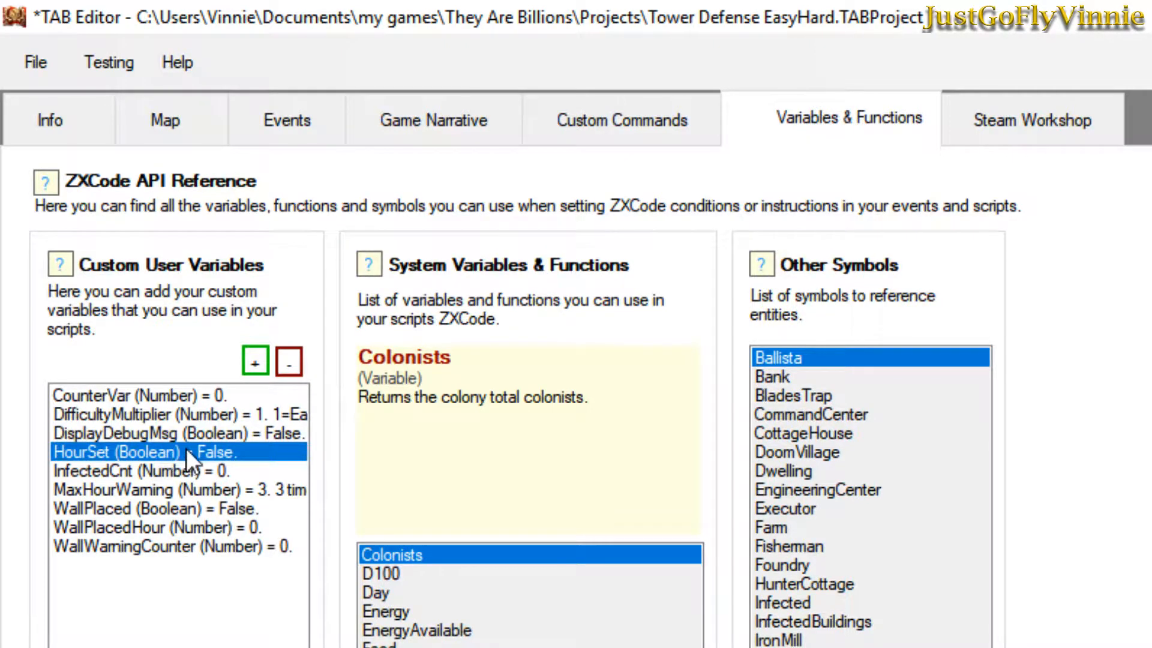
pyautogui.click(143, 466)
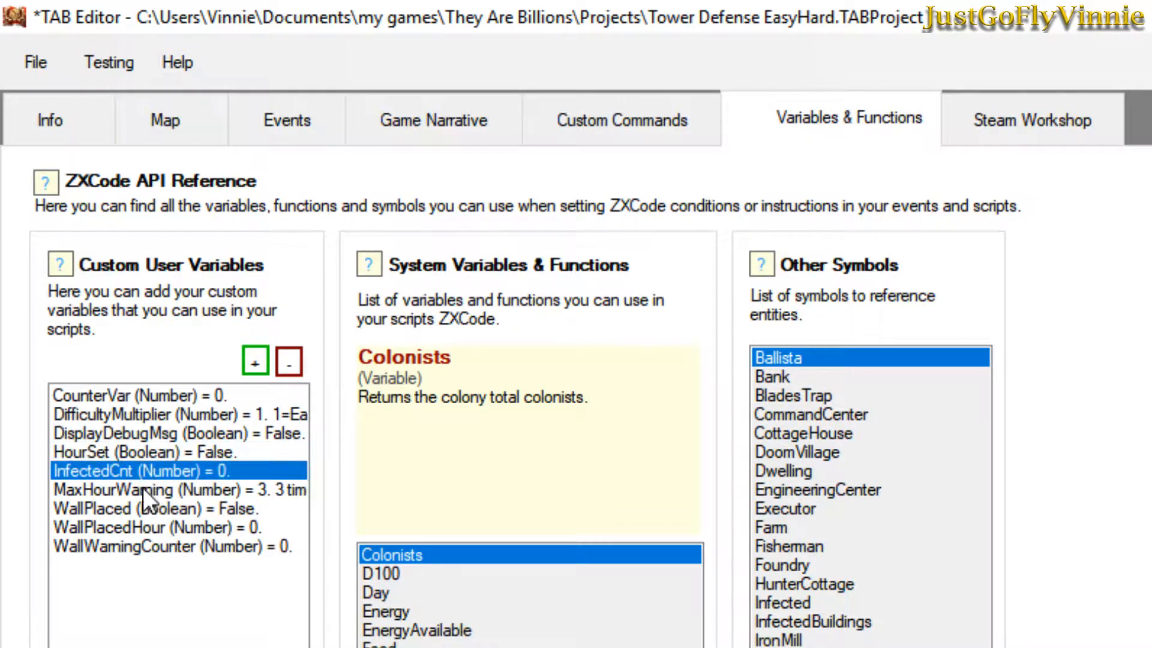
pyautogui.click(143, 487)
pyautogui.click(146, 515)
pyautogui.click(138, 529)
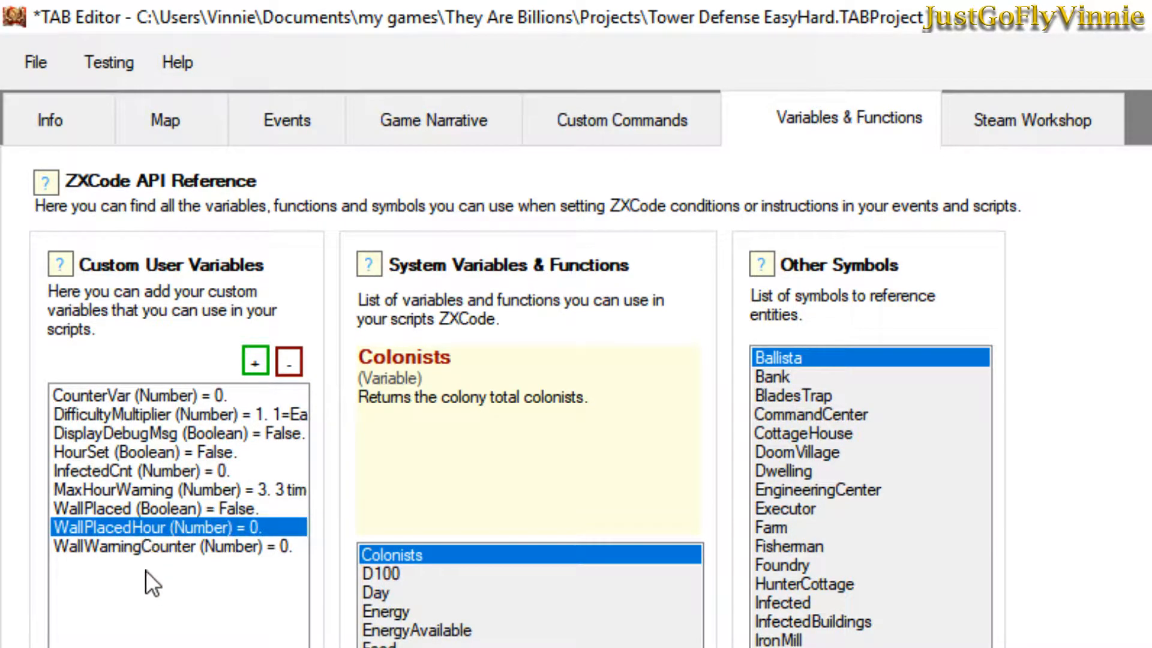
pyautogui.click(135, 547)
pyautogui.click(102, 394)
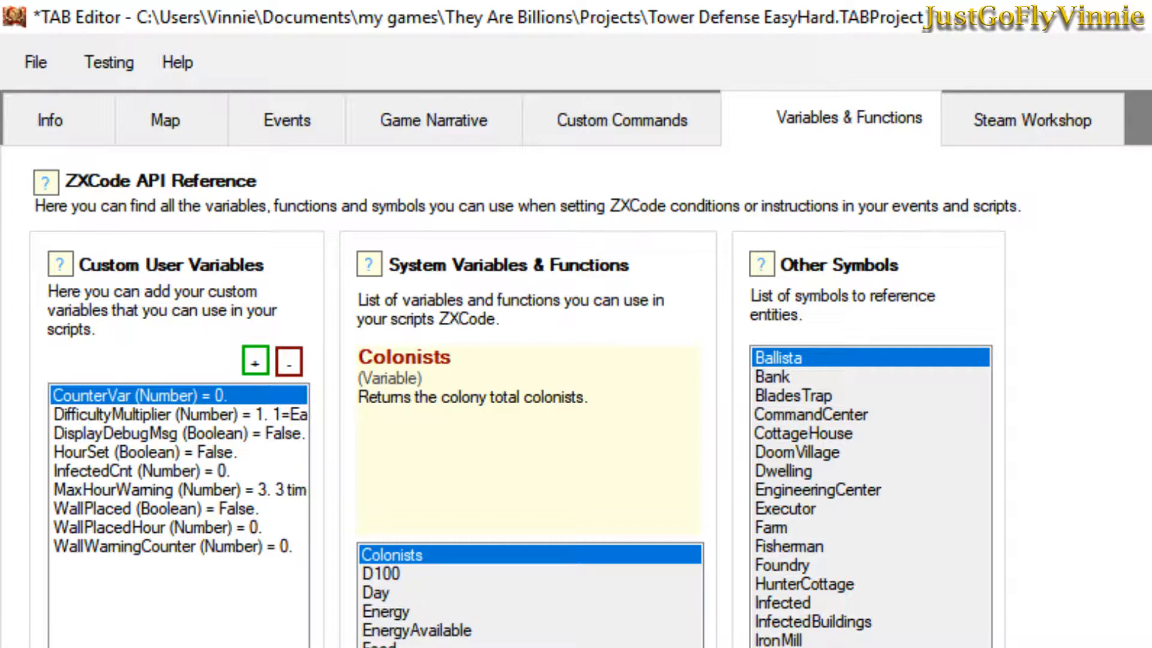
# Read the descriptions of the system variables Hour, Day, TotalHours, GoldProduction and Energy, and of the Count function.
pyautogui.click(383, 647)
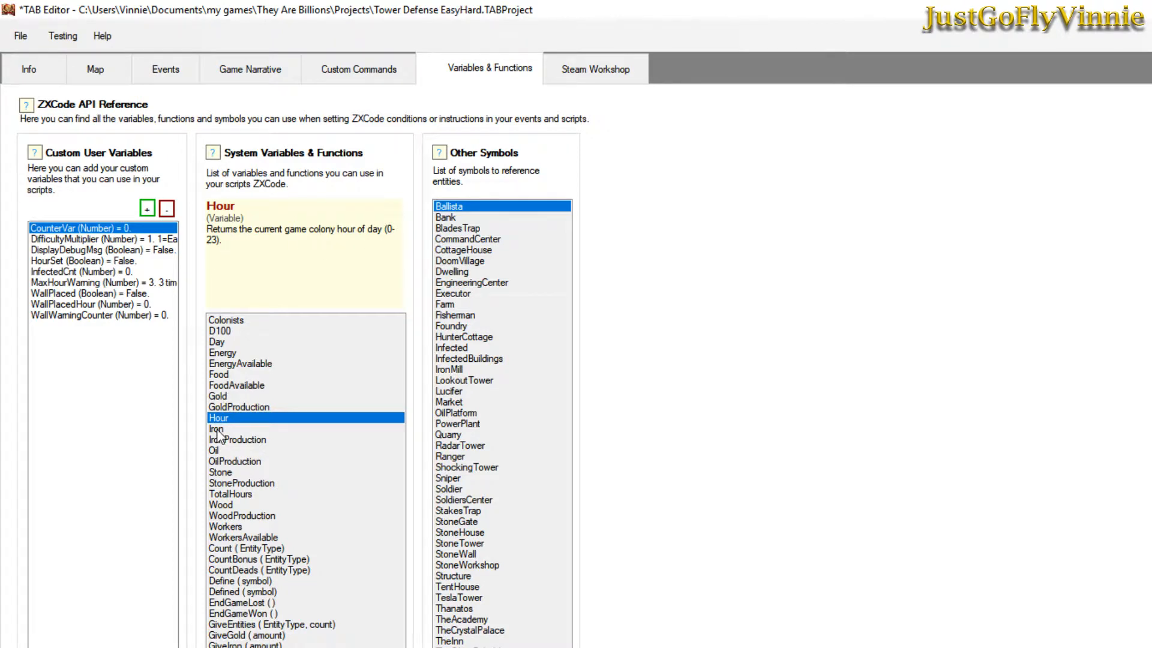
pyautogui.click(218, 342)
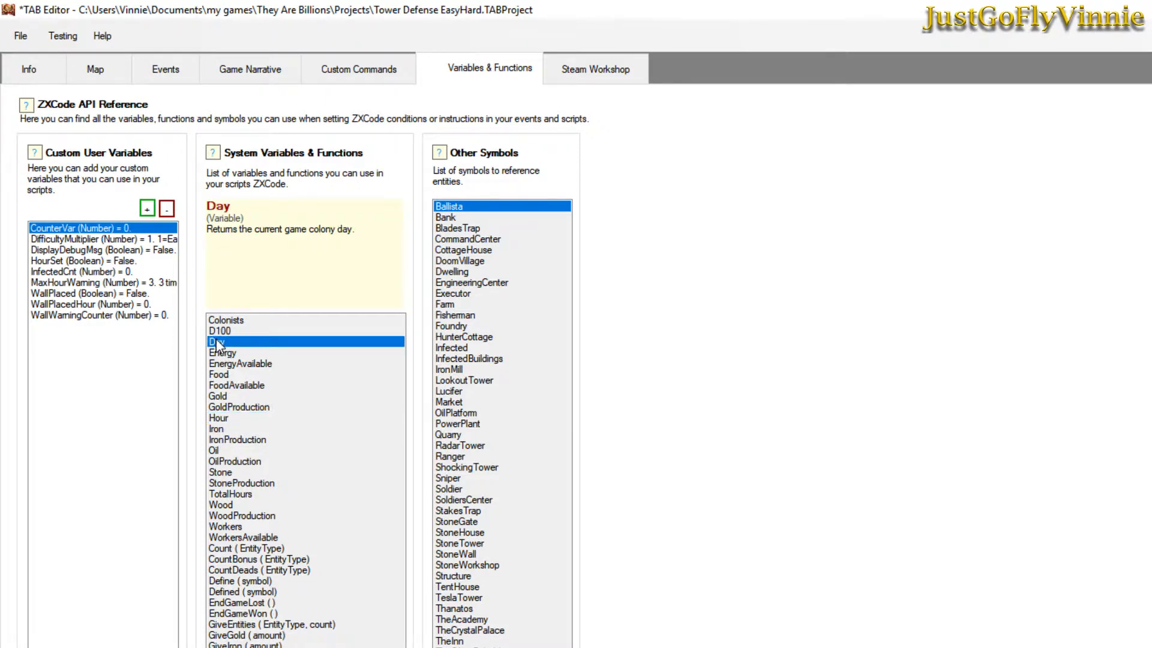
pyautogui.click(234, 493)
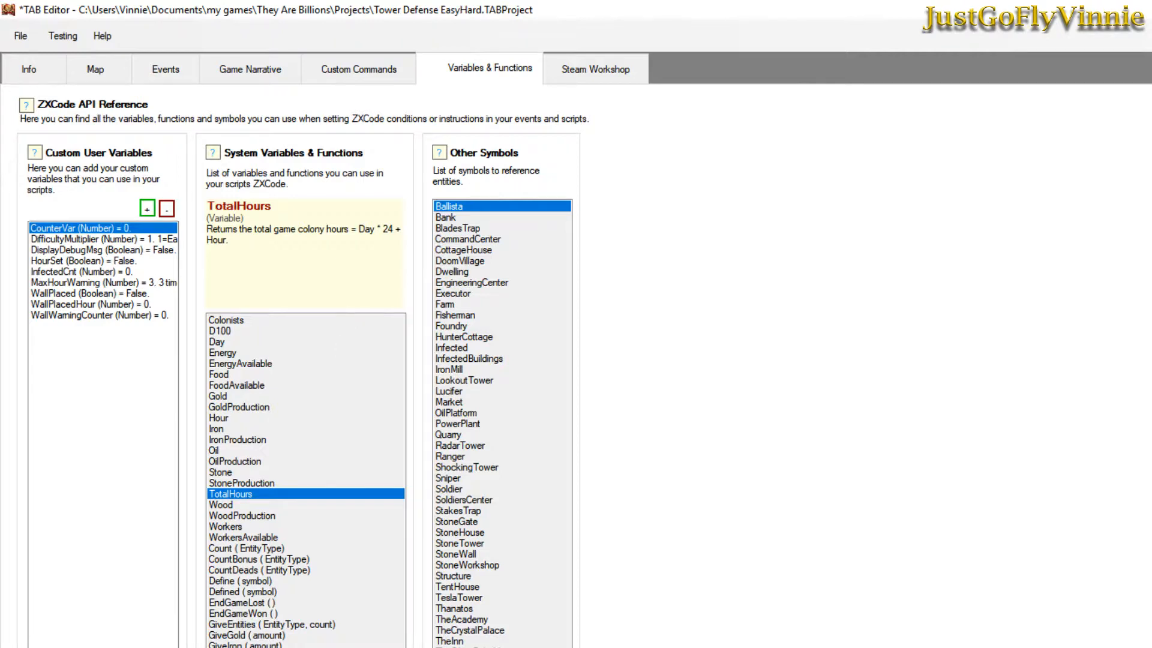
pyautogui.click(243, 408)
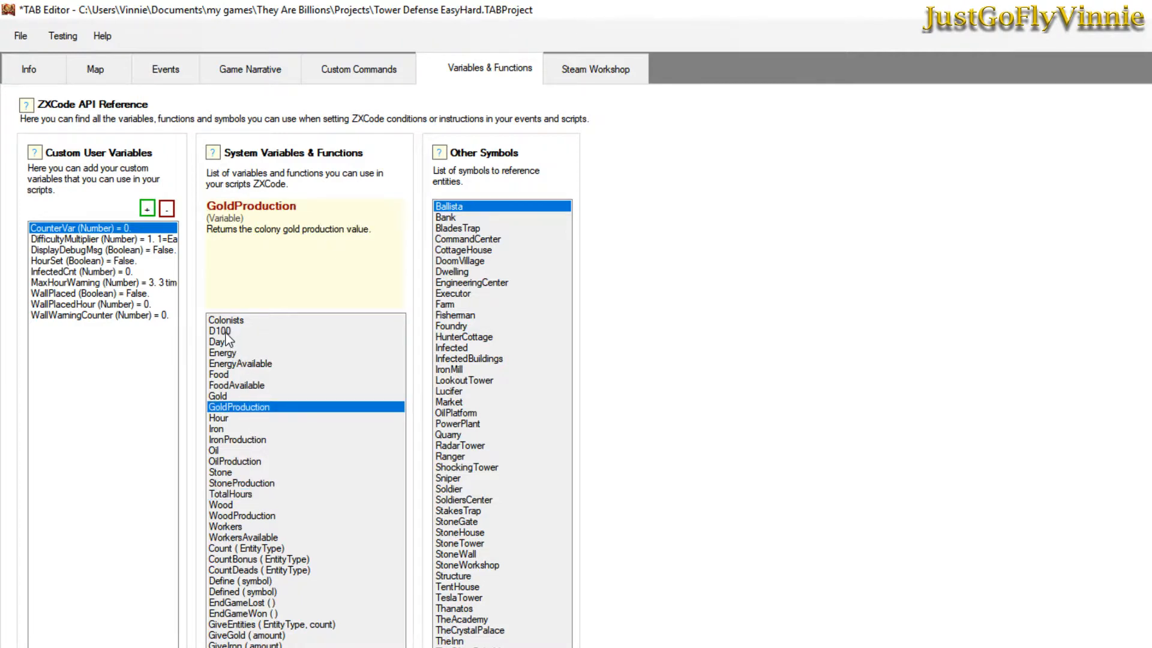
pyautogui.click(226, 354)
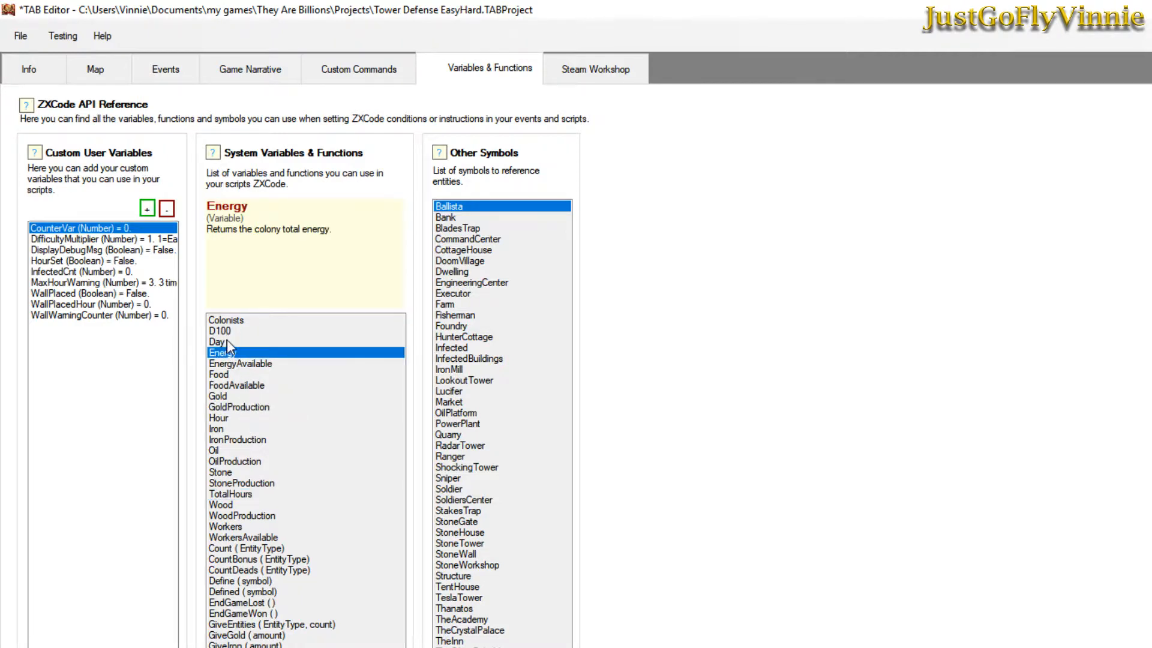
pyautogui.click(250, 548)
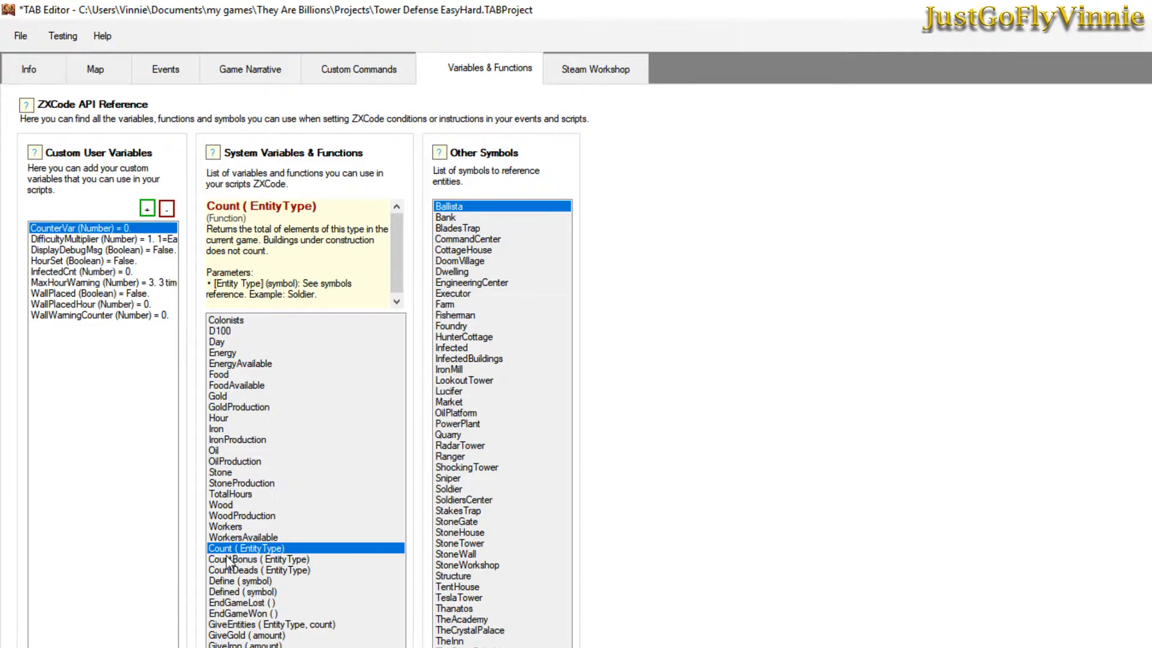
# Look through the entity symbols usable in scripts, including Fisherman, Executor, ZombieWorkerB, ZombieVenom and ZombieStrongA.
pyautogui.click(462, 318)
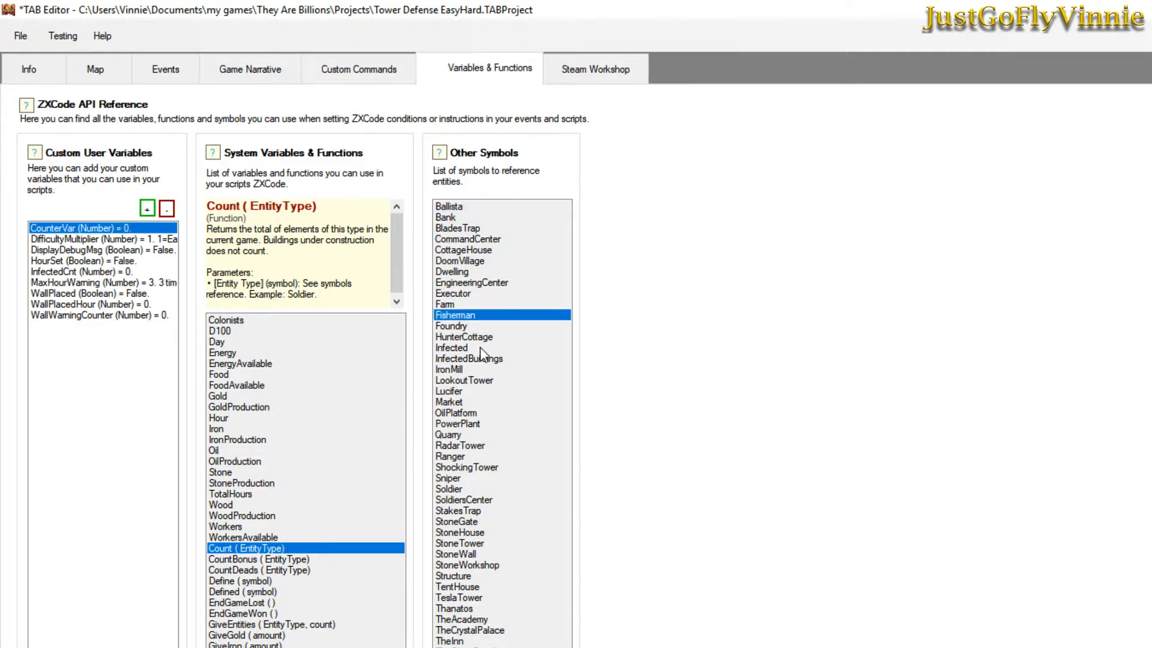
pyautogui.press('Up')
pyautogui.press('Up')
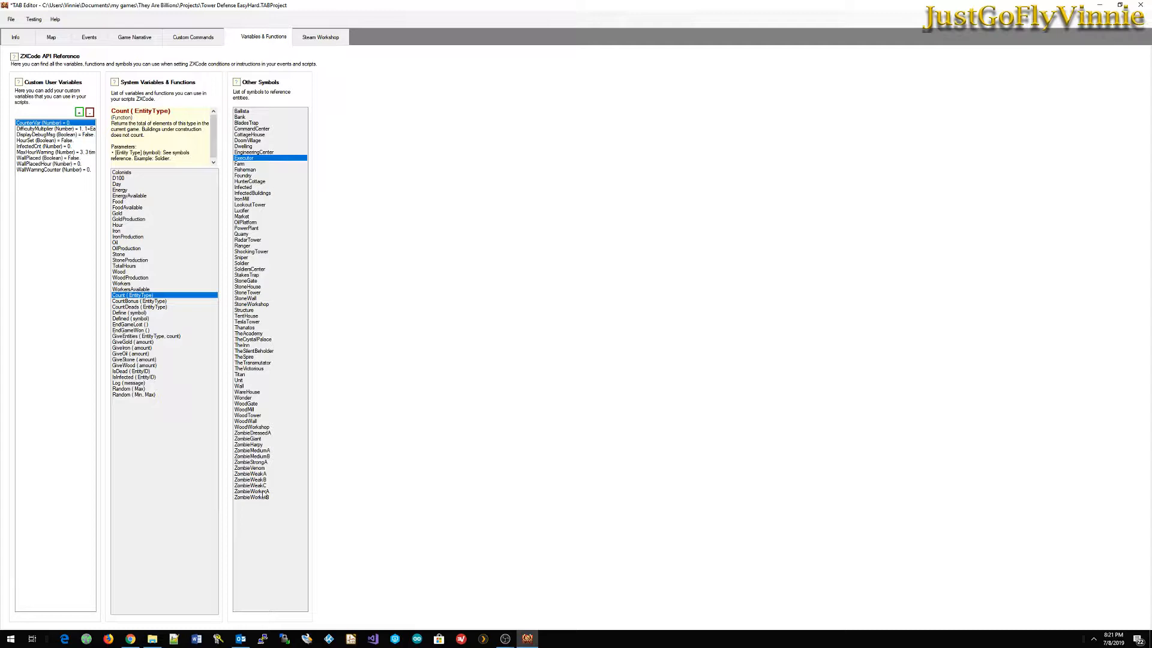
pyautogui.moveTo(264, 475); pyautogui.dragTo(261, 496)
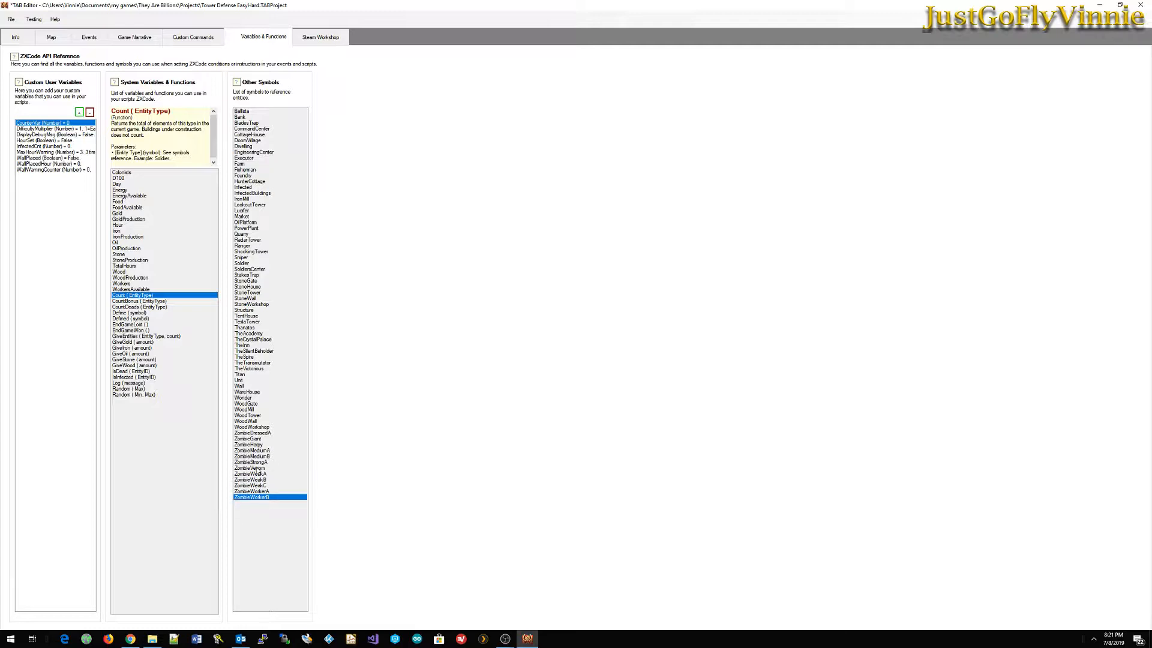
pyautogui.click(258, 469)
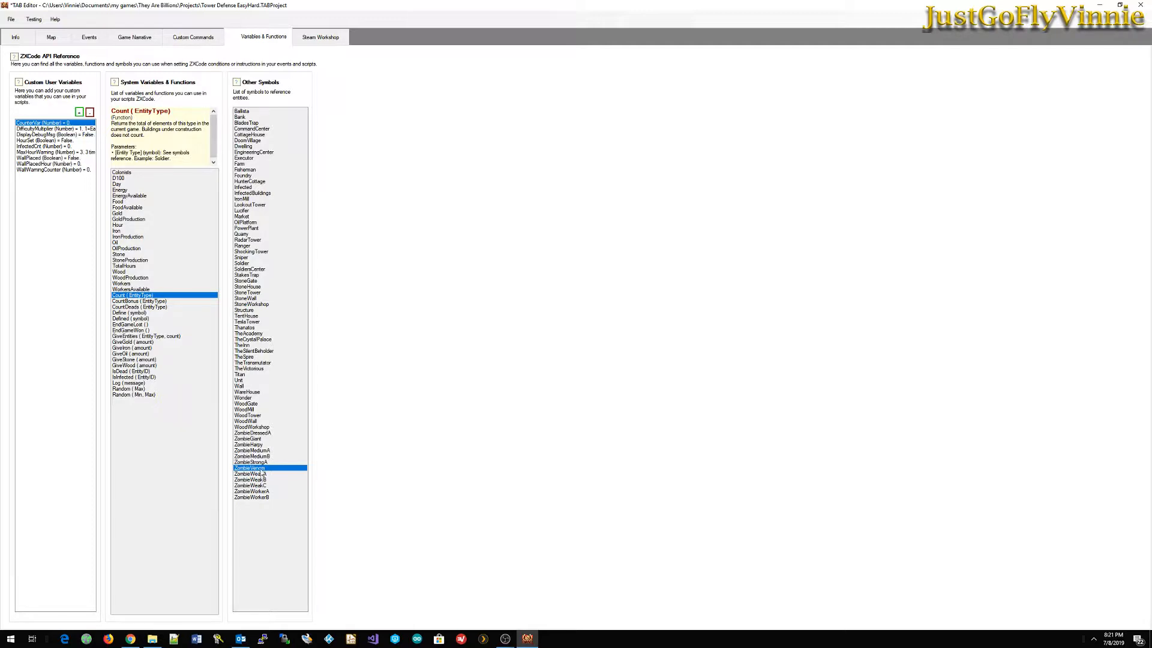
pyautogui.click(262, 462)
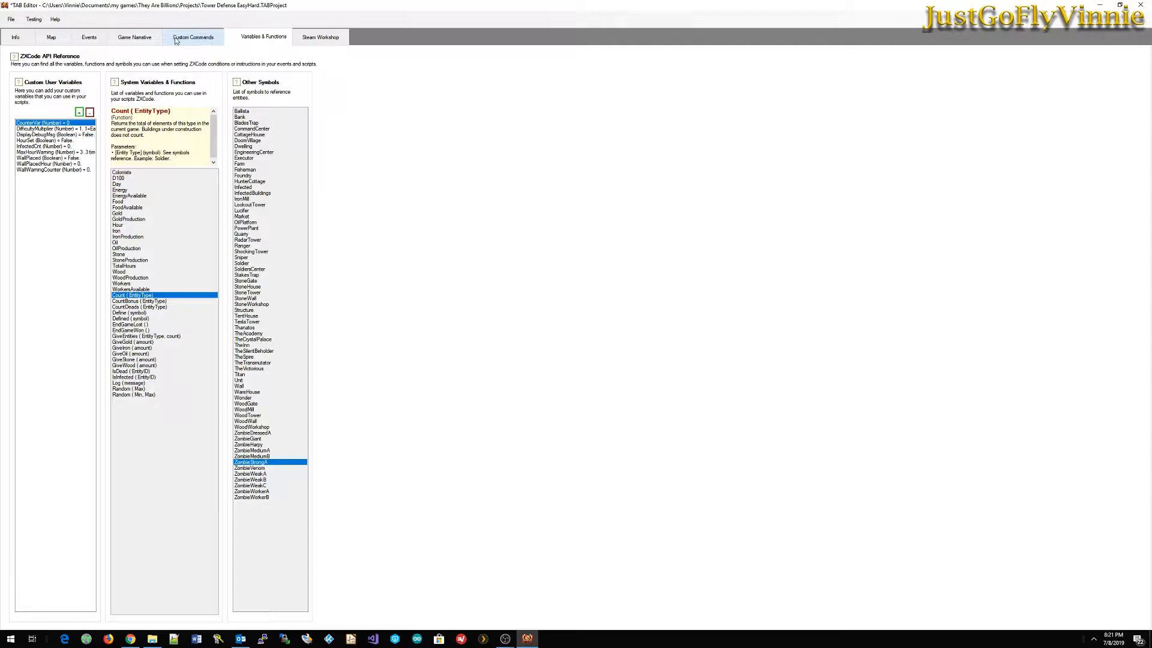
# Select Unit Generator D on the map and examine its area and the terrain around it up close.
pyautogui.click(52, 39)
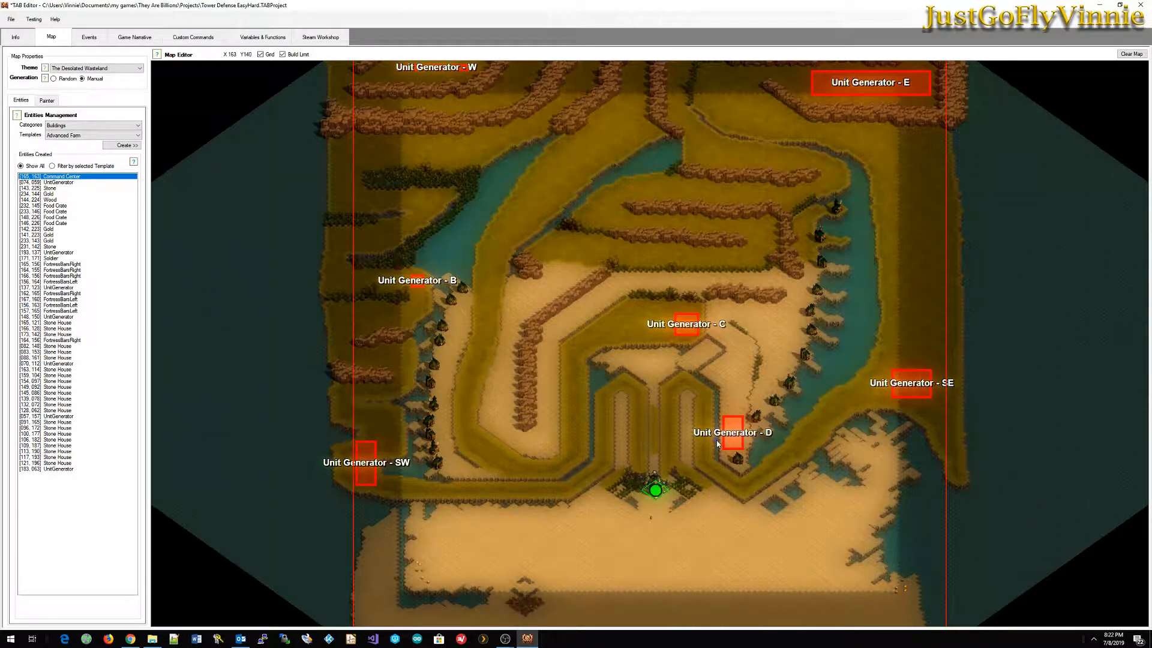
pyautogui.scroll(4, 711, 453)
pyautogui.click(833, 539)
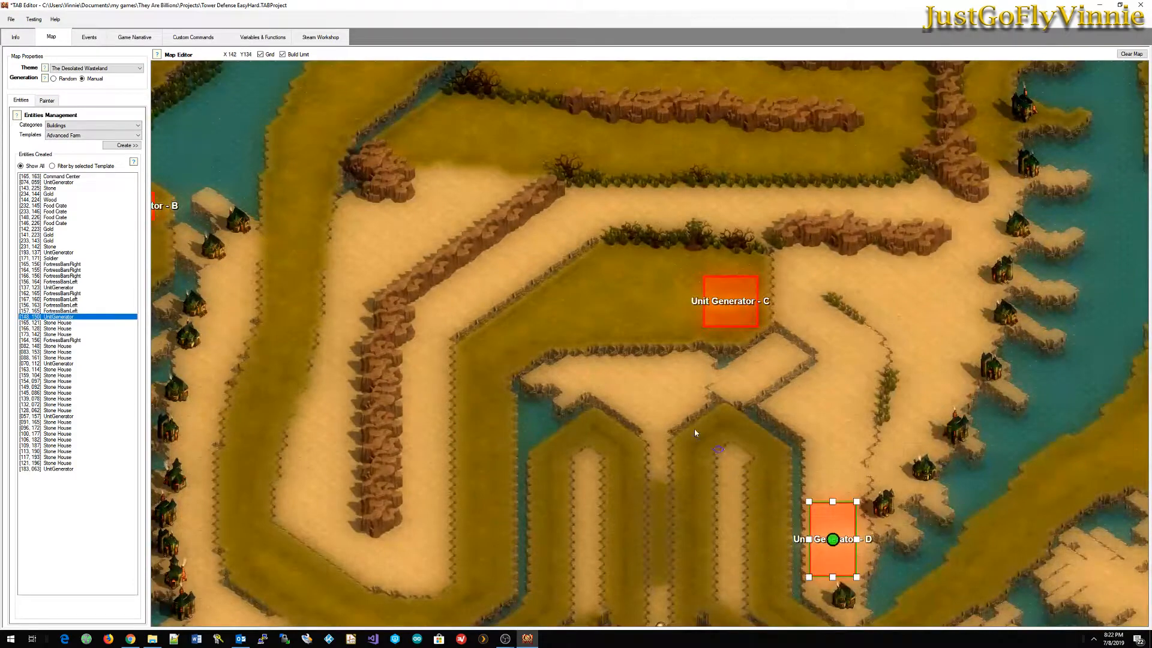
pyautogui.moveTo(836, 488); pyautogui.dragTo(647, 270, button='middle')
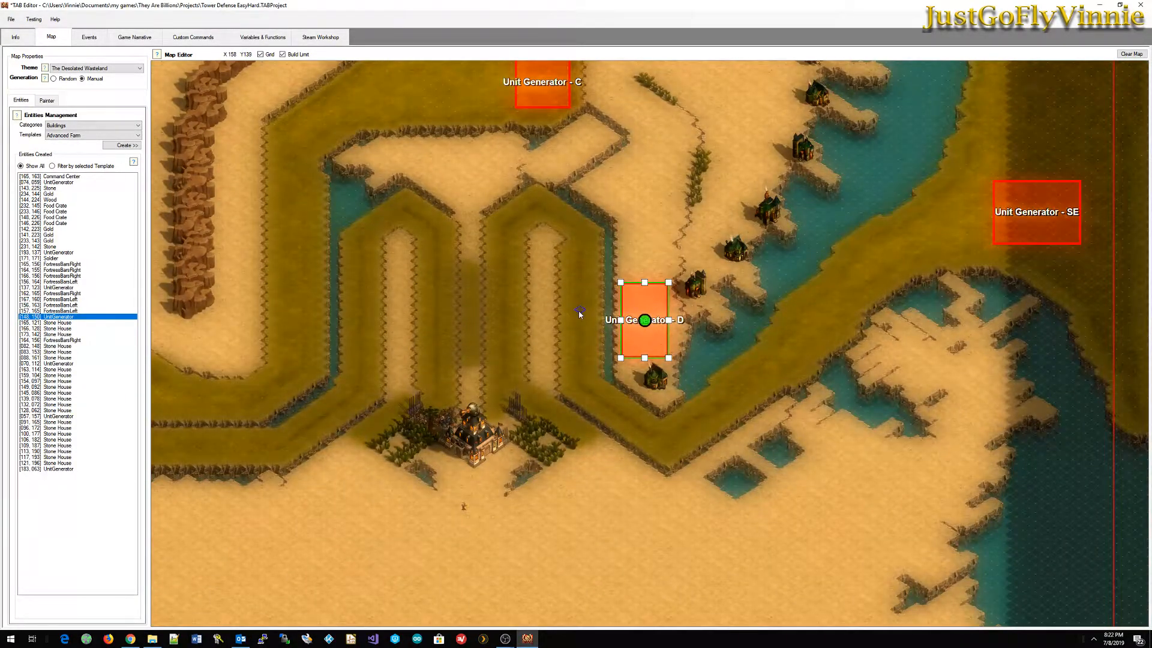
pyautogui.scroll(3, 572, 308)
pyautogui.scroll(-5, 579, 316)
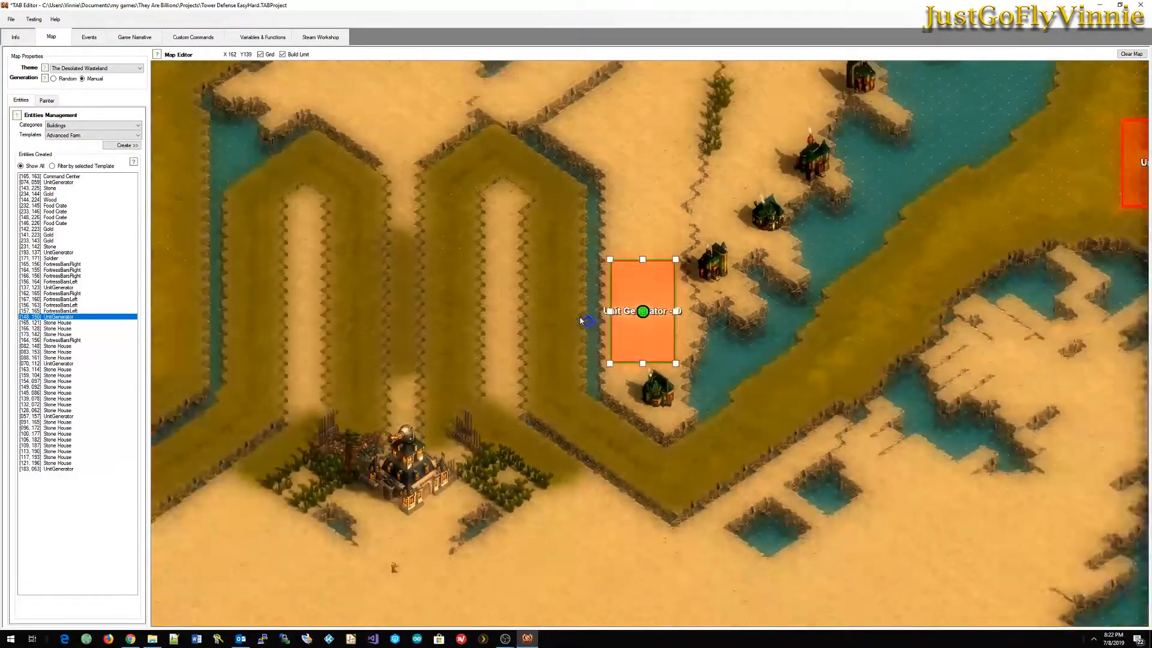
pyautogui.scroll(2, 593, 332)
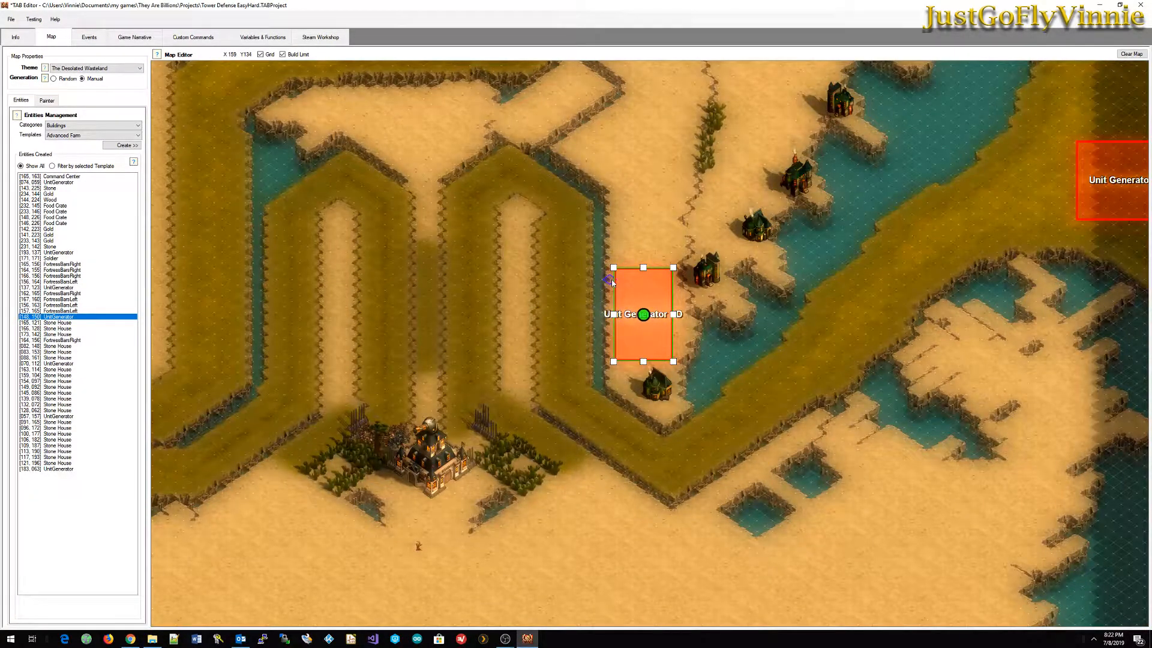
pyautogui.moveTo(611, 279); pyautogui.dragTo(634, 322, button='middle')
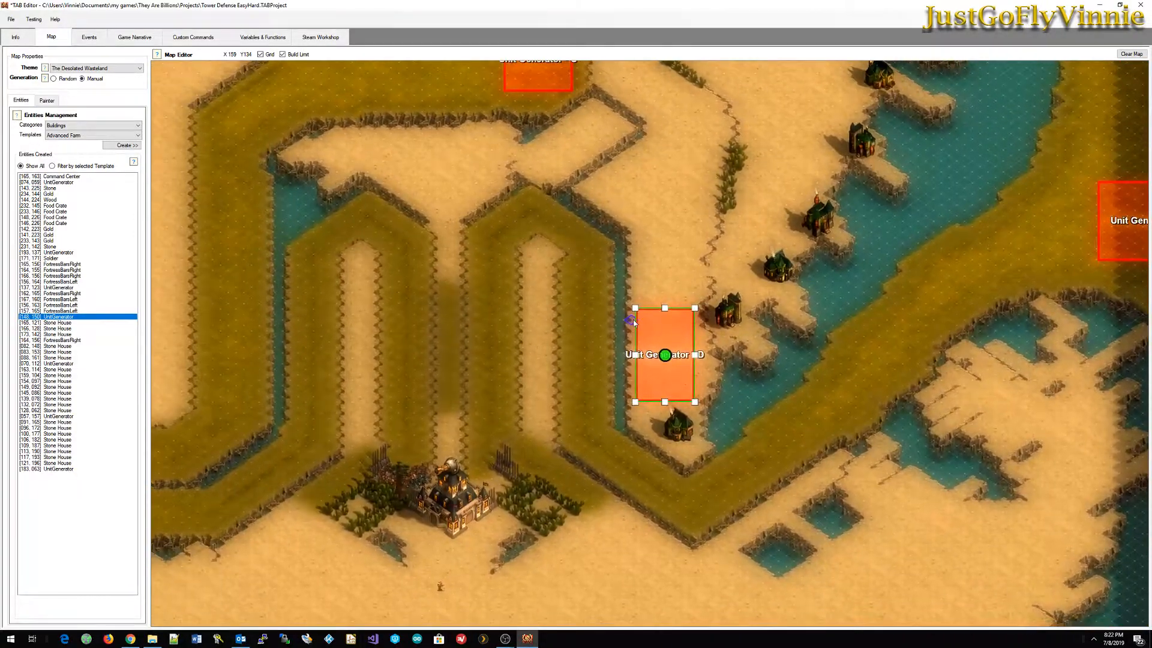
pyautogui.scroll(2, 630, 351)
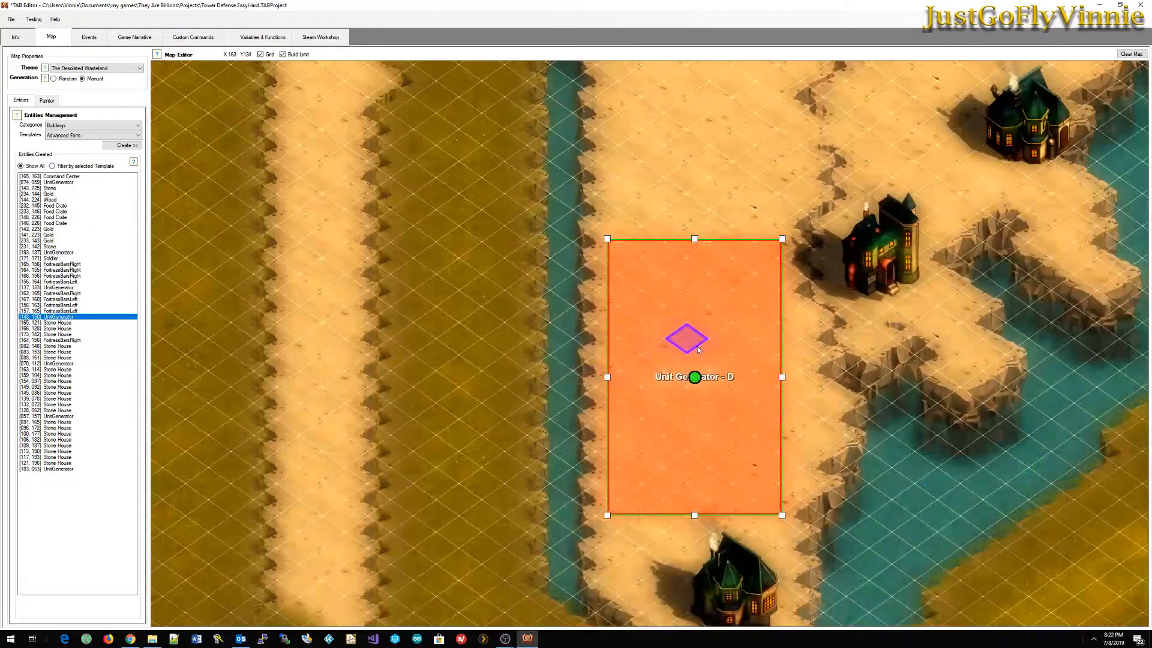
pyautogui.moveTo(620, 545); pyautogui.dragTo(570, 276, button='middle')
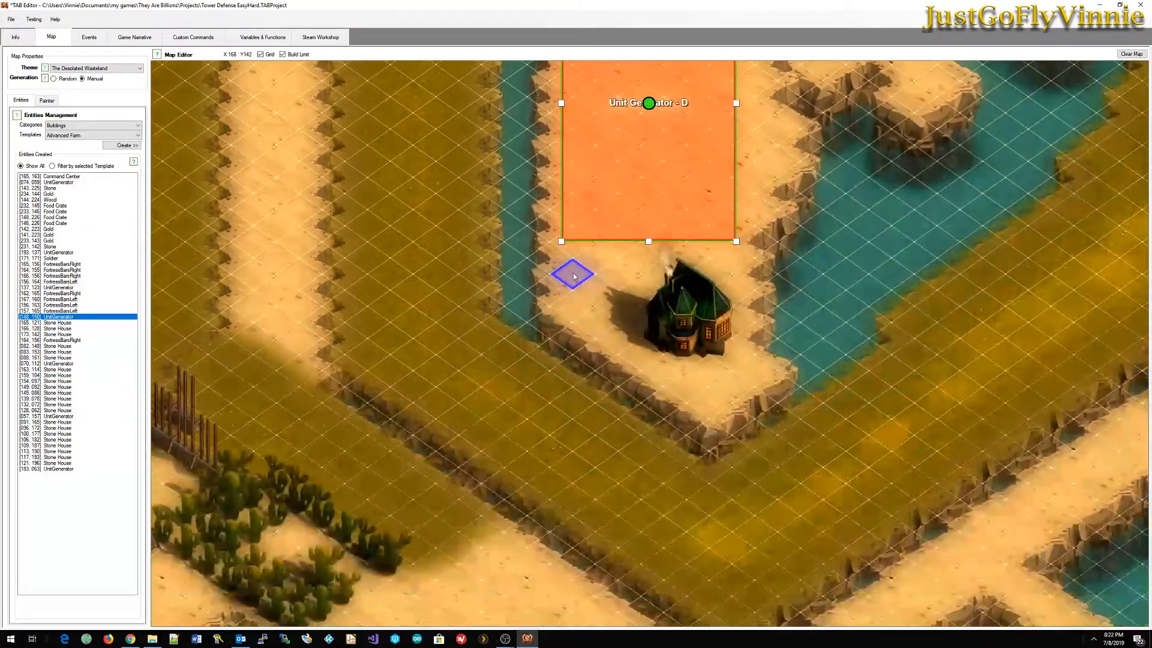
# Open the properties of the Stone House just below Unit Generator D, check its Name ID, and close them.
pyautogui.click(702, 320)
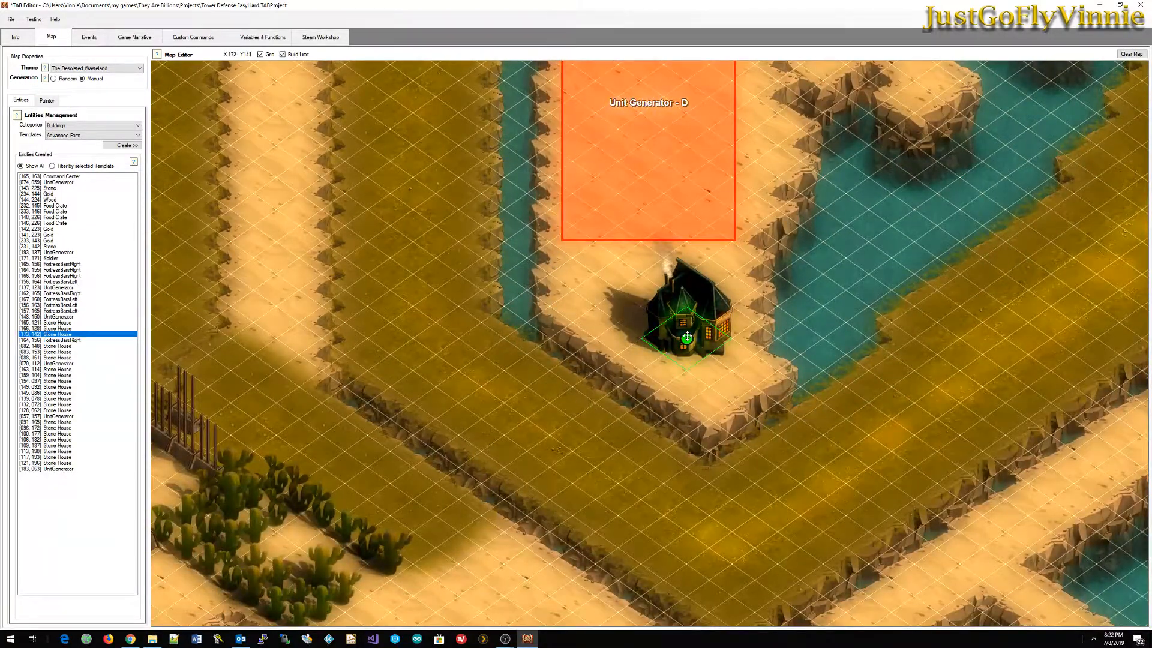
pyautogui.rightClick(687, 338)
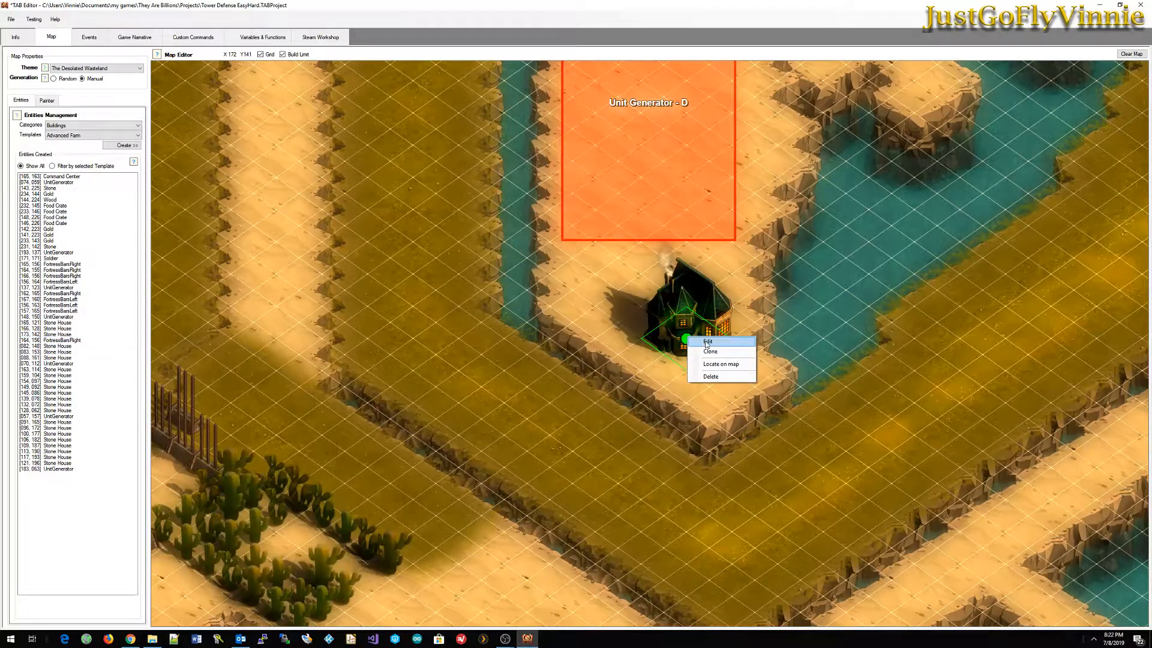
pyautogui.click(707, 342)
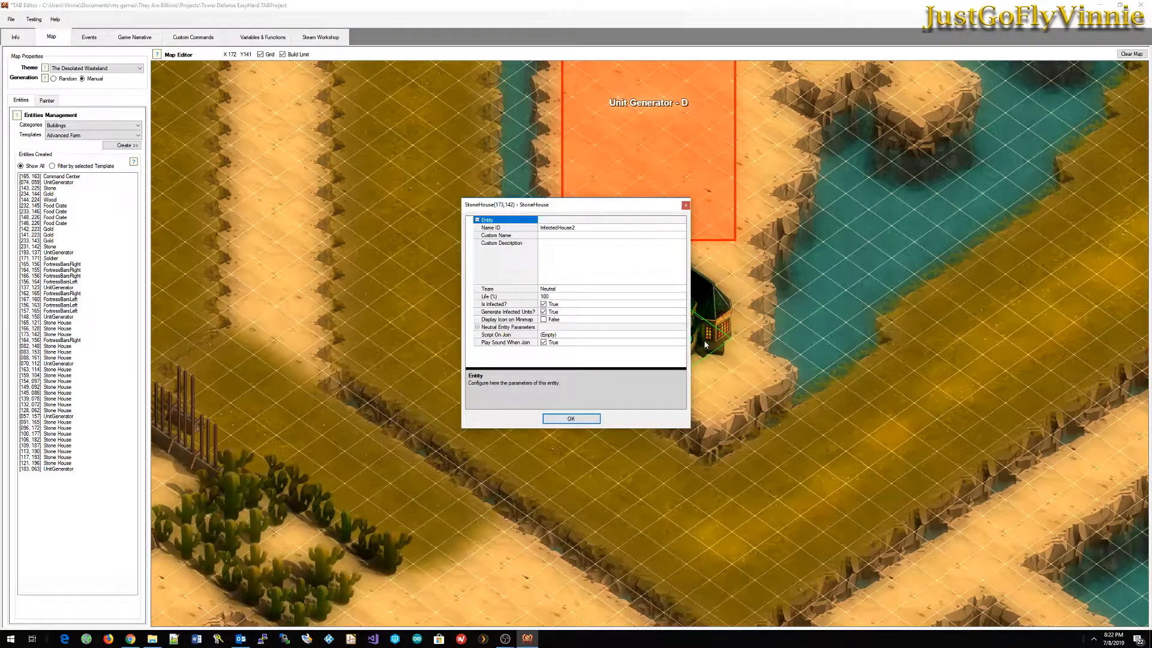
pyautogui.click(586, 228)
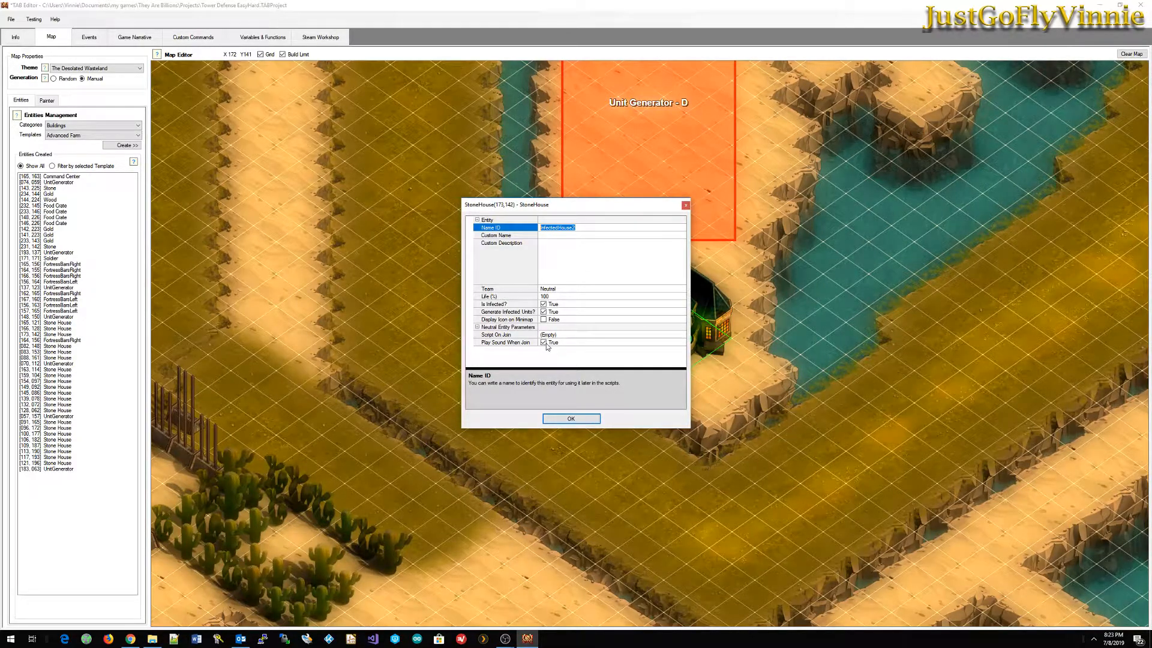
pyautogui.click(571, 418)
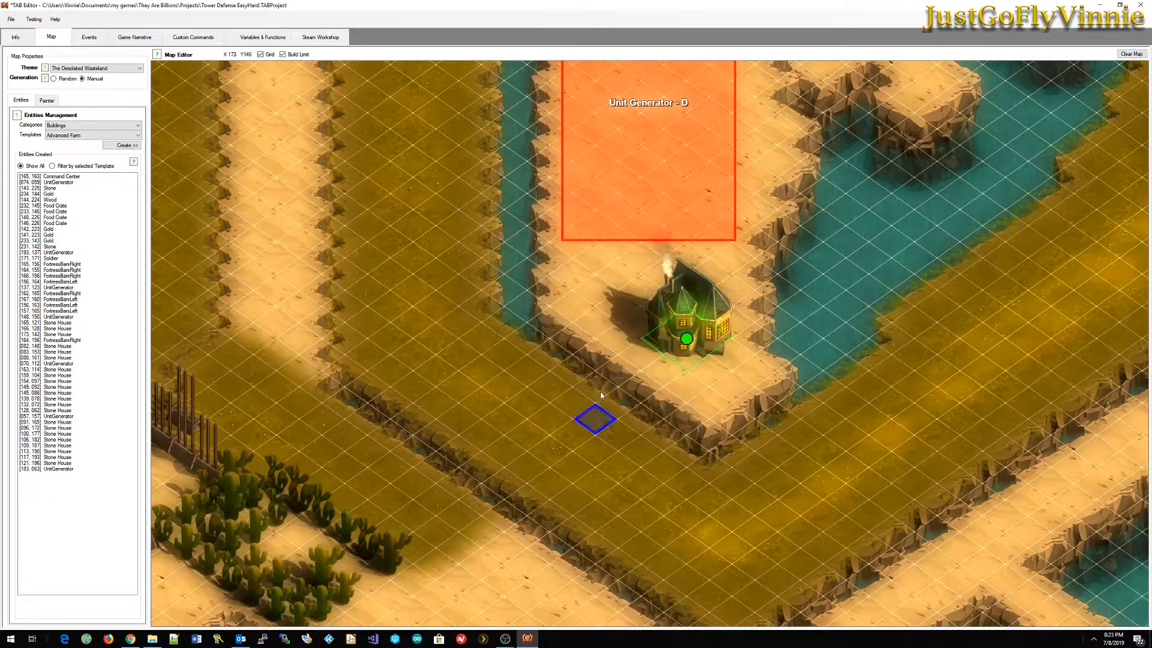
# Survey the paths and terrain around the Command Center and Unit Generators C and D.
pyautogui.scroll(-2, 623, 349)
pyautogui.scroll(-2, 624, 349)
pyautogui.moveTo(630, 172); pyautogui.dragTo(605, 383, button='middle')
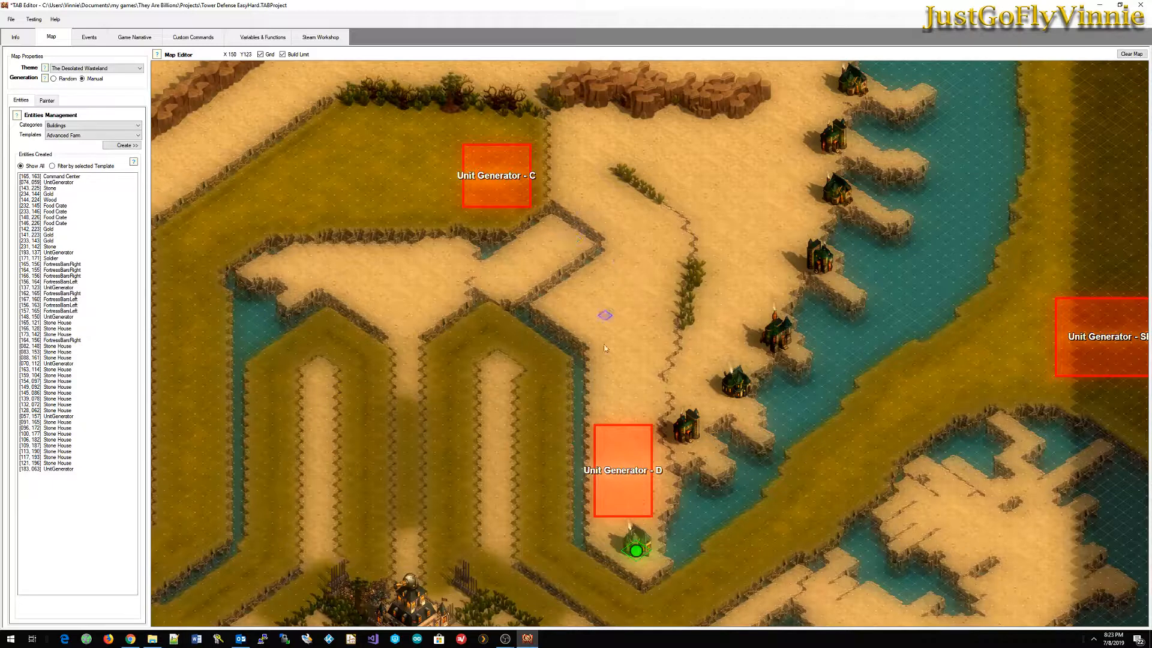
pyautogui.scroll(-1, 527, 444)
pyautogui.scroll(-1, 526, 440)
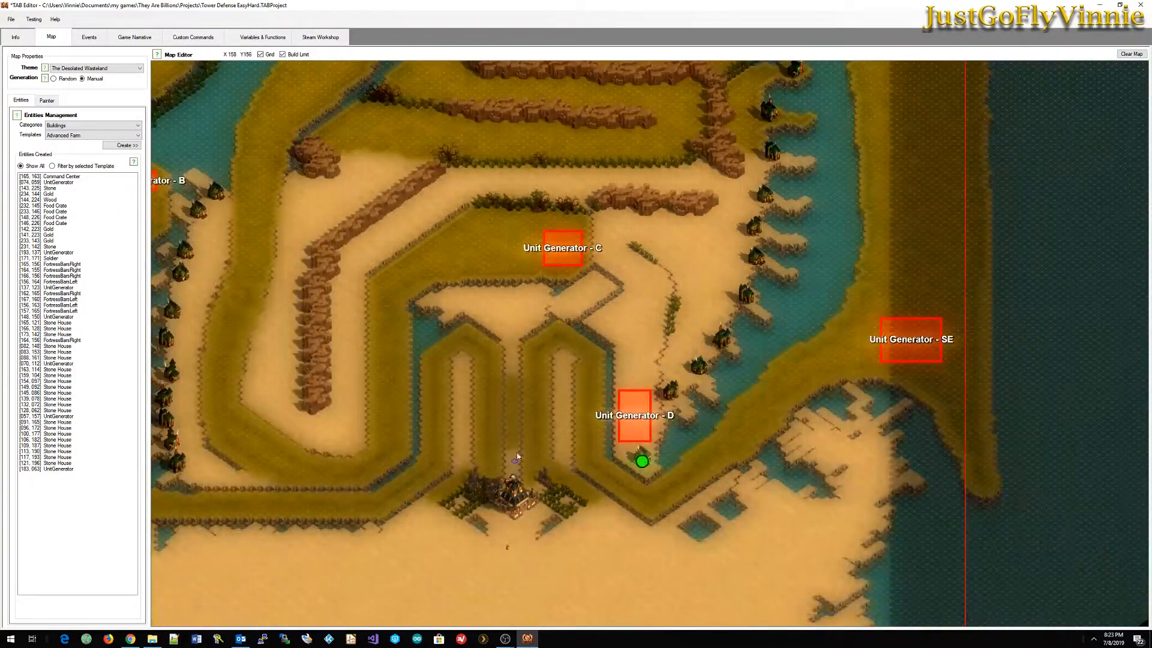
pyautogui.moveTo(514, 454); pyautogui.dragTo(543, 393, button='middle')
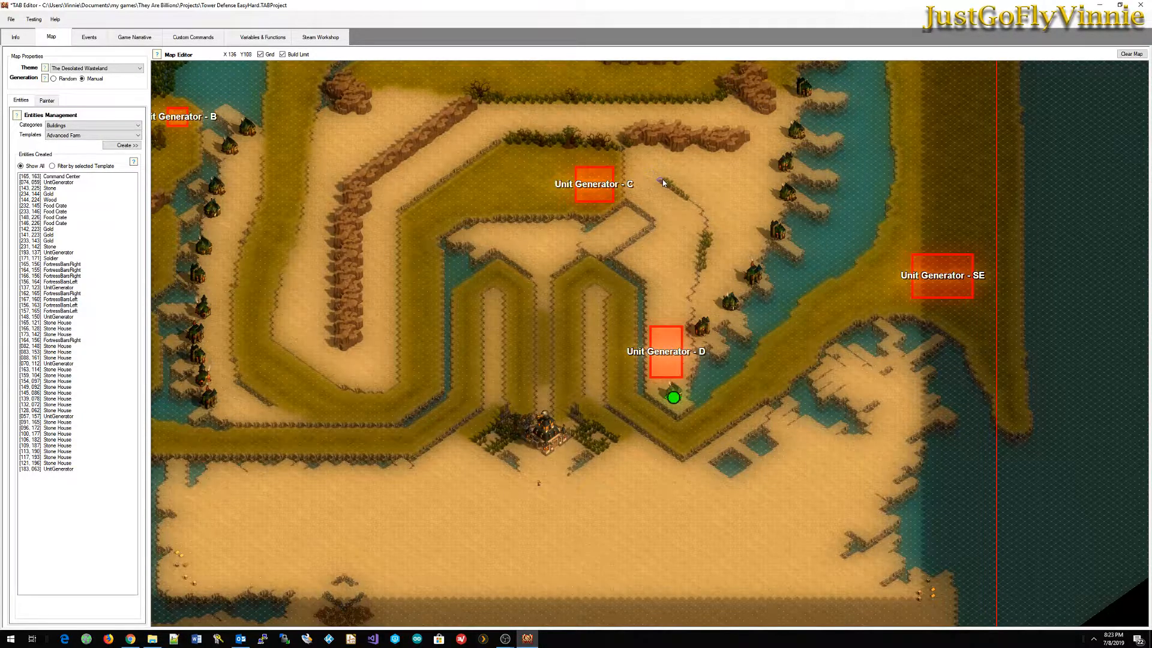
pyautogui.scroll(3, 663, 179)
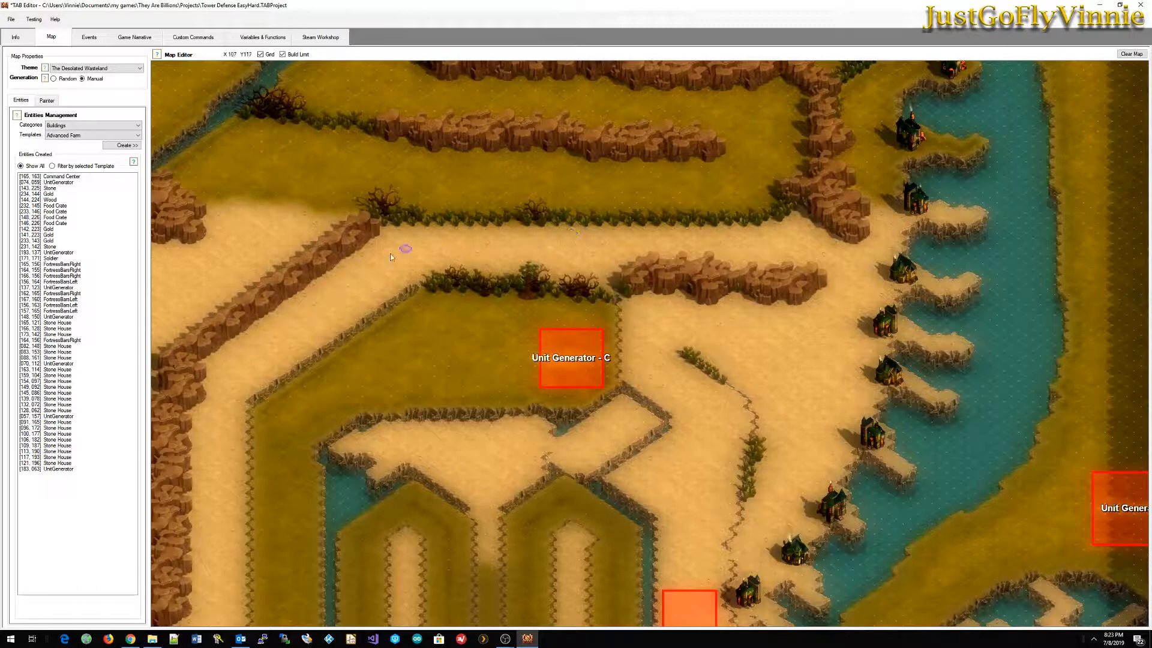
pyautogui.moveTo(240, 451); pyautogui.dragTo(398, 329, button='middle')
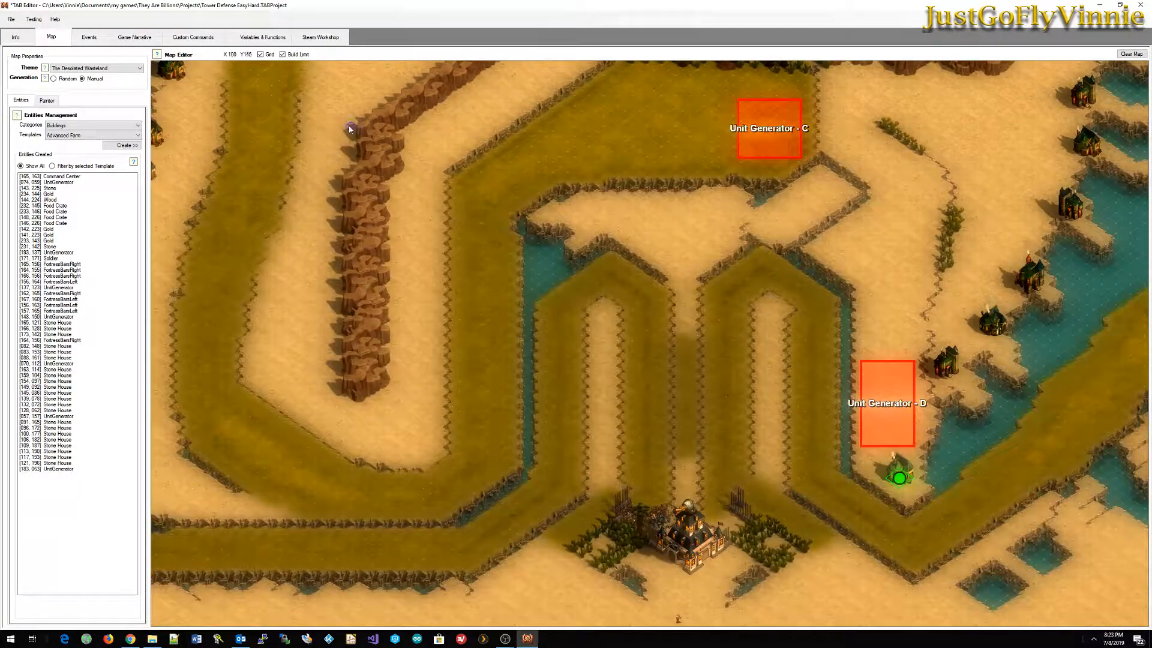
# Trace the map route up to Unit Generator E and back past Unit Generator SE to the Command Center.
pyautogui.moveTo(324, 153); pyautogui.dragTo(259, 426, button='middle')
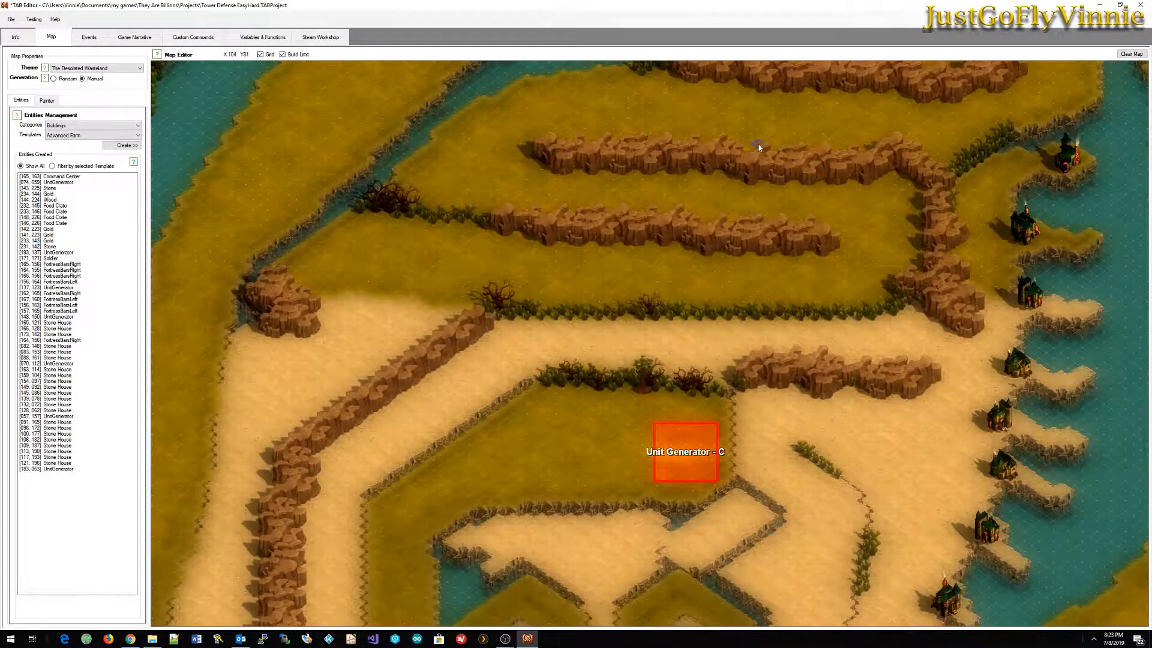
pyautogui.moveTo(833, 123); pyautogui.dragTo(538, 308, button='middle')
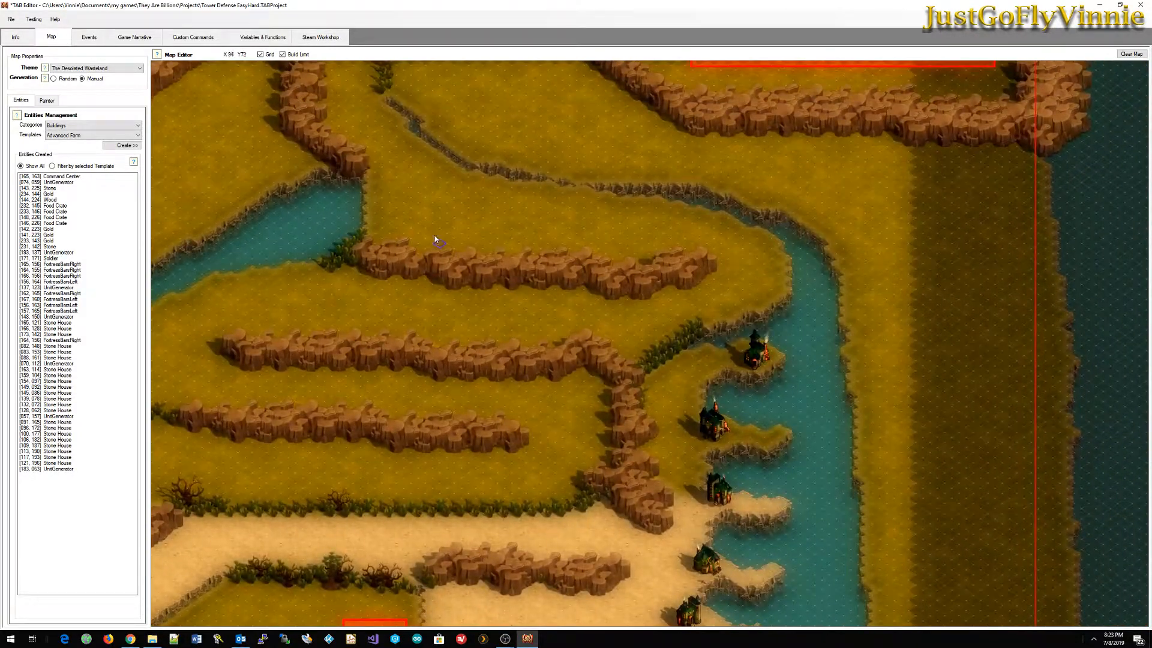
pyautogui.moveTo(434, 235); pyautogui.dragTo(458, 404, button='middle')
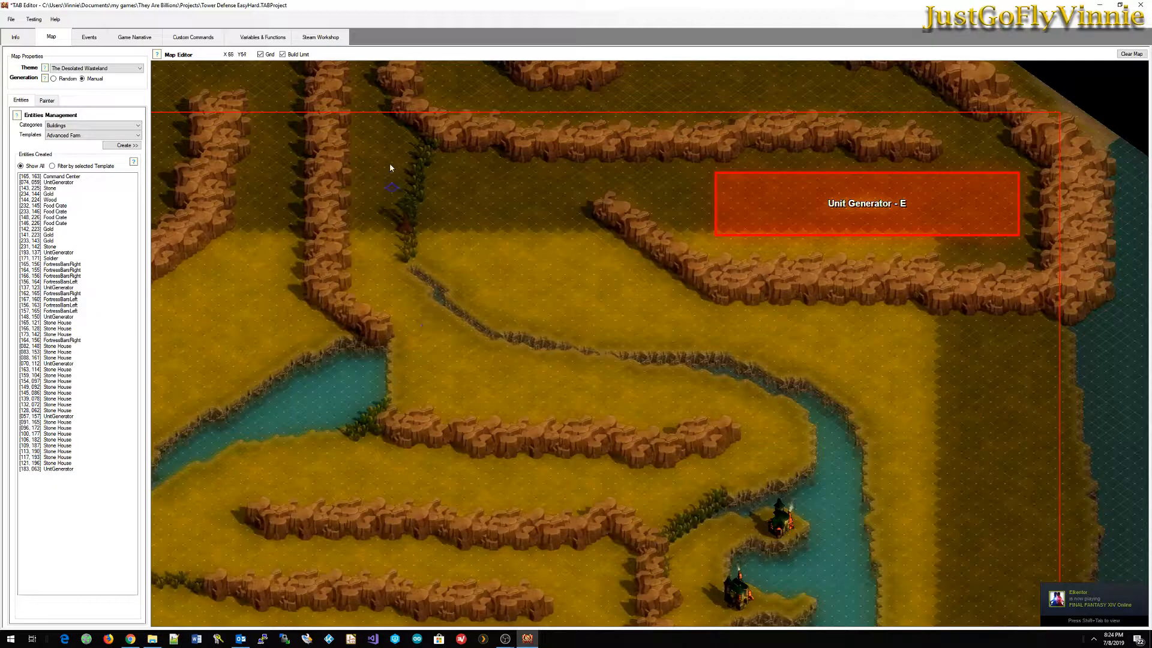
pyautogui.moveTo(390, 165); pyautogui.dragTo(378, 357, button='middle')
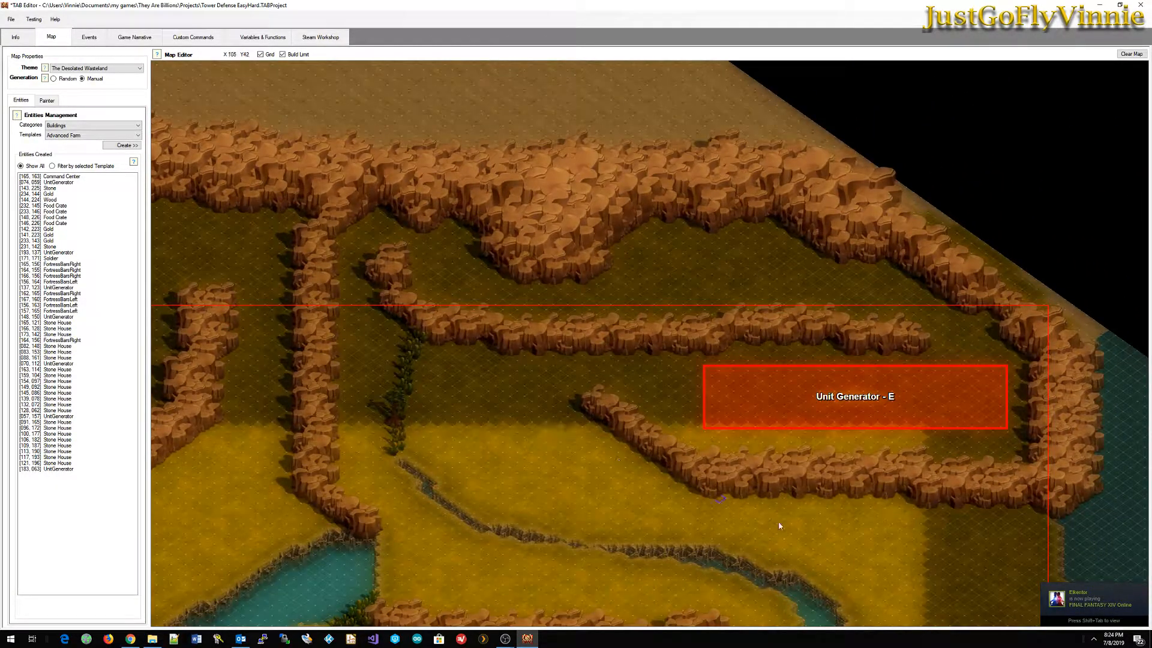
pyautogui.moveTo(852, 558); pyautogui.dragTo(650, 138, button='middle')
pyautogui.moveTo(581, 494); pyautogui.dragTo(773, 153, button='middle')
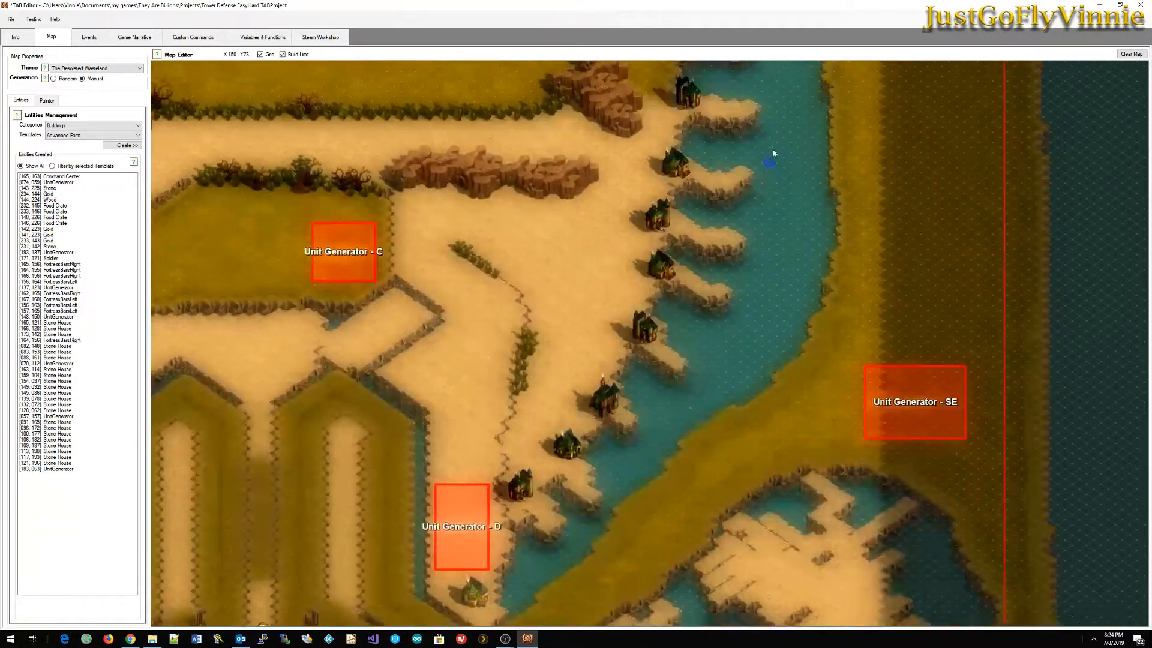
pyautogui.moveTo(538, 476); pyautogui.dragTo(712, 229, button='middle')
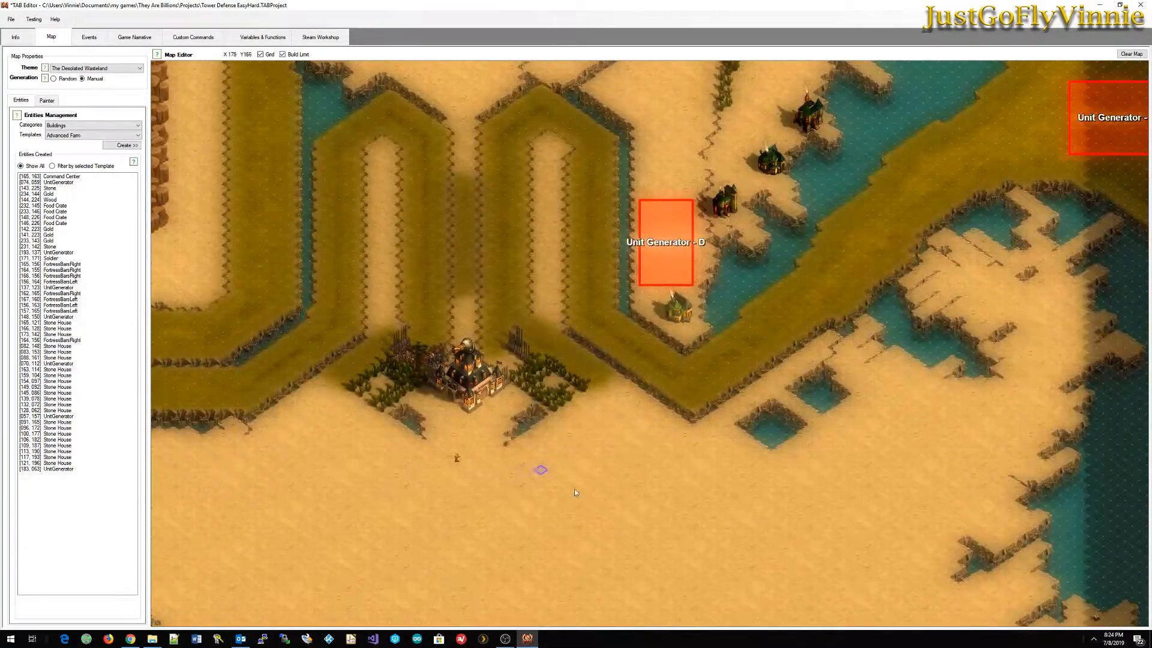
pyautogui.moveTo(621, 505)
pyautogui.mouseDown(button='middle')
pyautogui.moveTo(625, 473)
pyautogui.moveTo(628, 523)
pyautogui.mouseUp(button='middle')
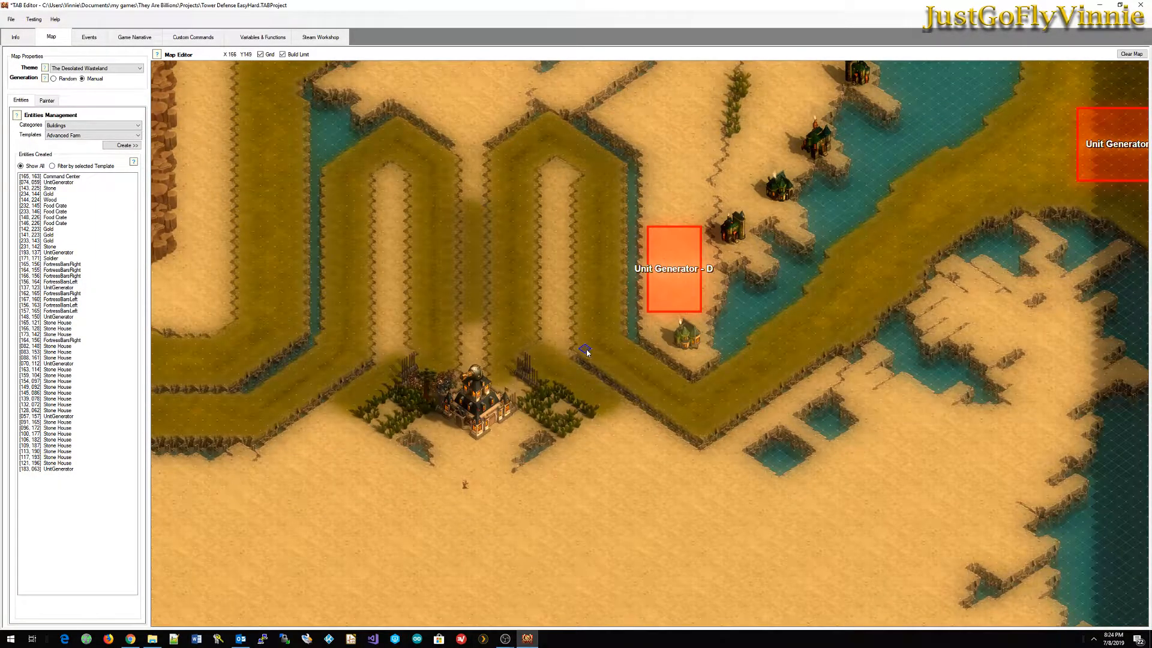
pyautogui.moveTo(629, 392); pyautogui.dragTo(681, 501, button='middle')
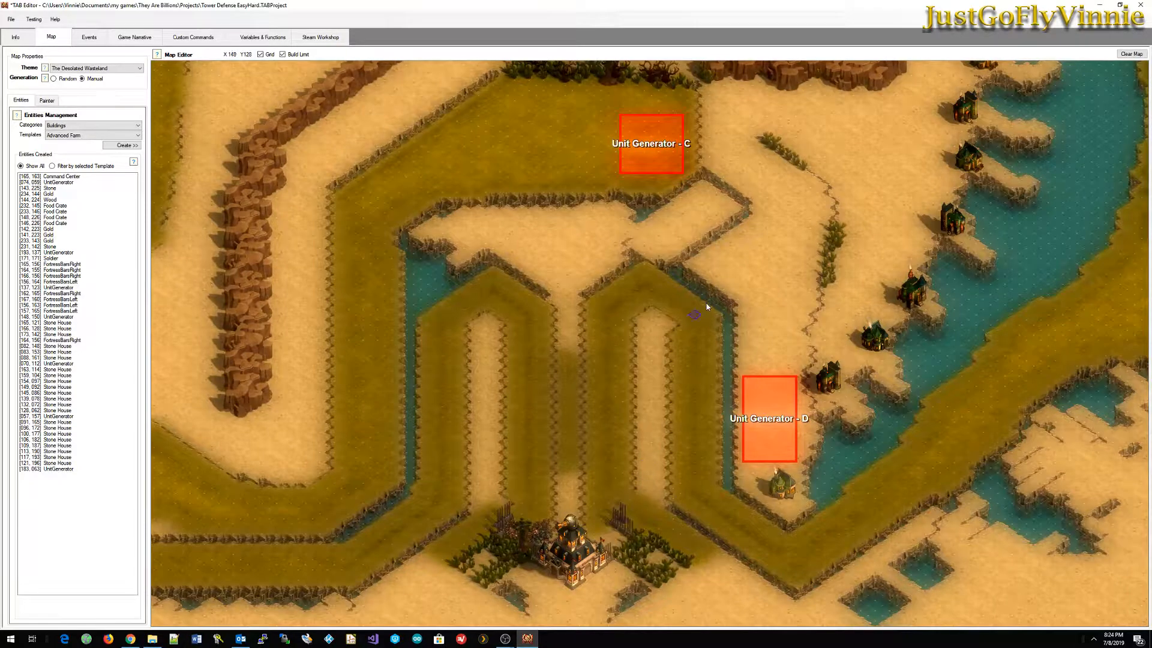
# Trace the map route to Unit Generator W, past Unit Generators B and SW, and back to the Command Center.
pyautogui.moveTo(689, 312); pyautogui.dragTo(985, 263, button='middle')
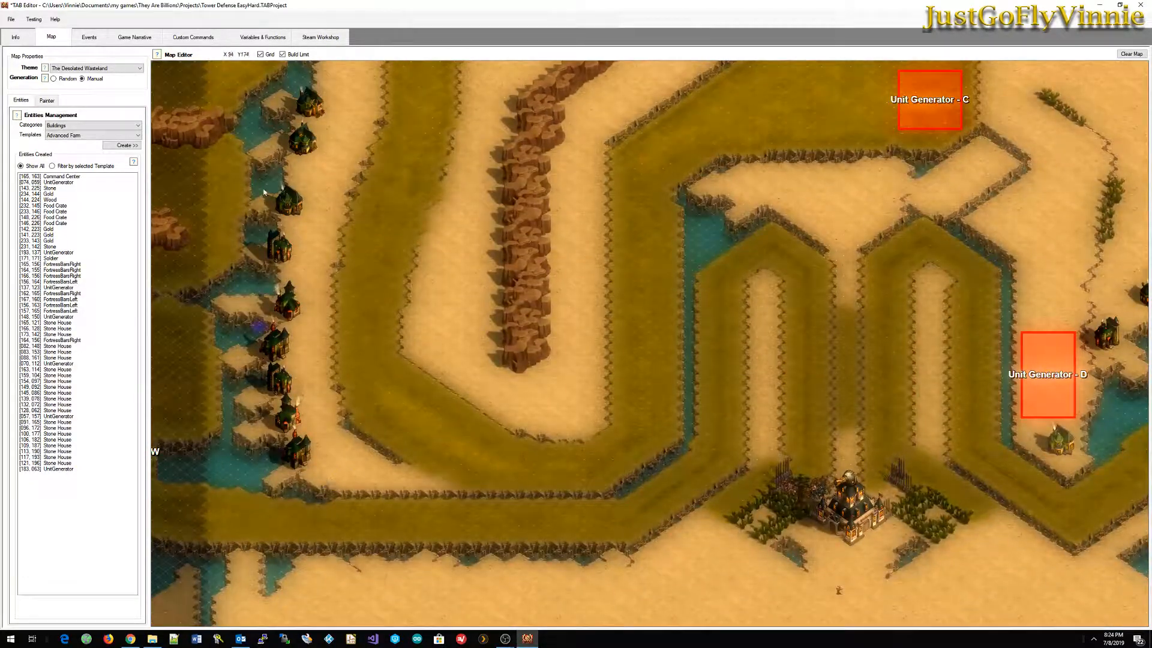
pyautogui.moveTo(415, 446); pyautogui.dragTo(476, 590, button='middle')
pyautogui.moveTo(586, 196); pyautogui.dragTo(506, 592, button='middle')
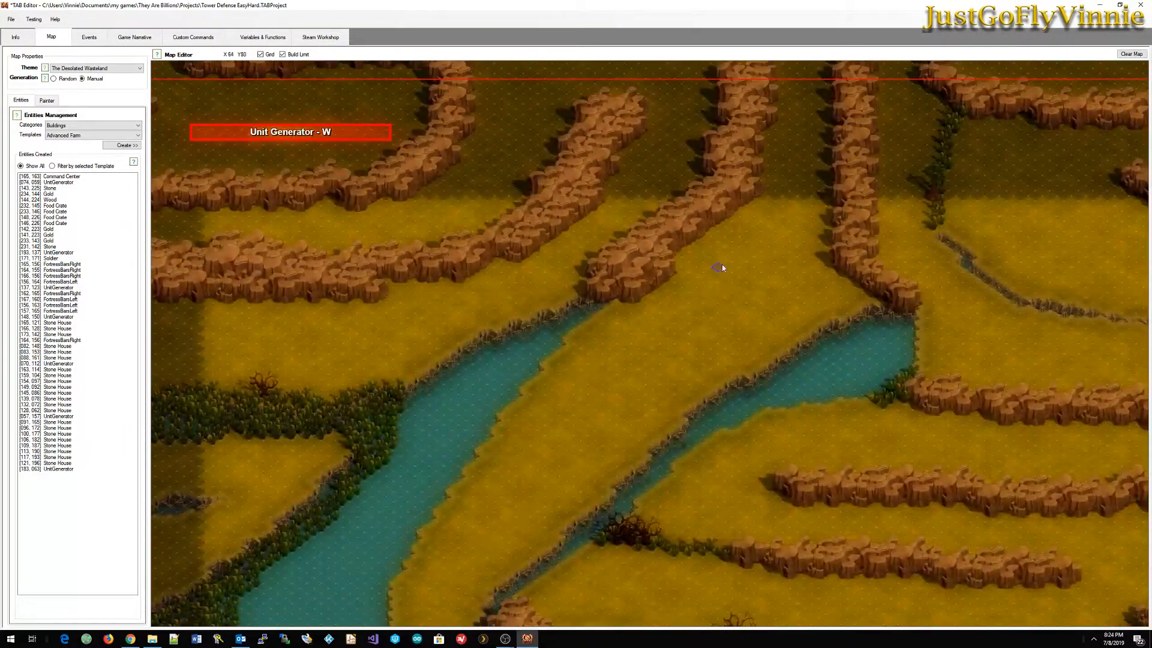
pyautogui.moveTo(721, 268); pyautogui.dragTo(732, 314, button='middle')
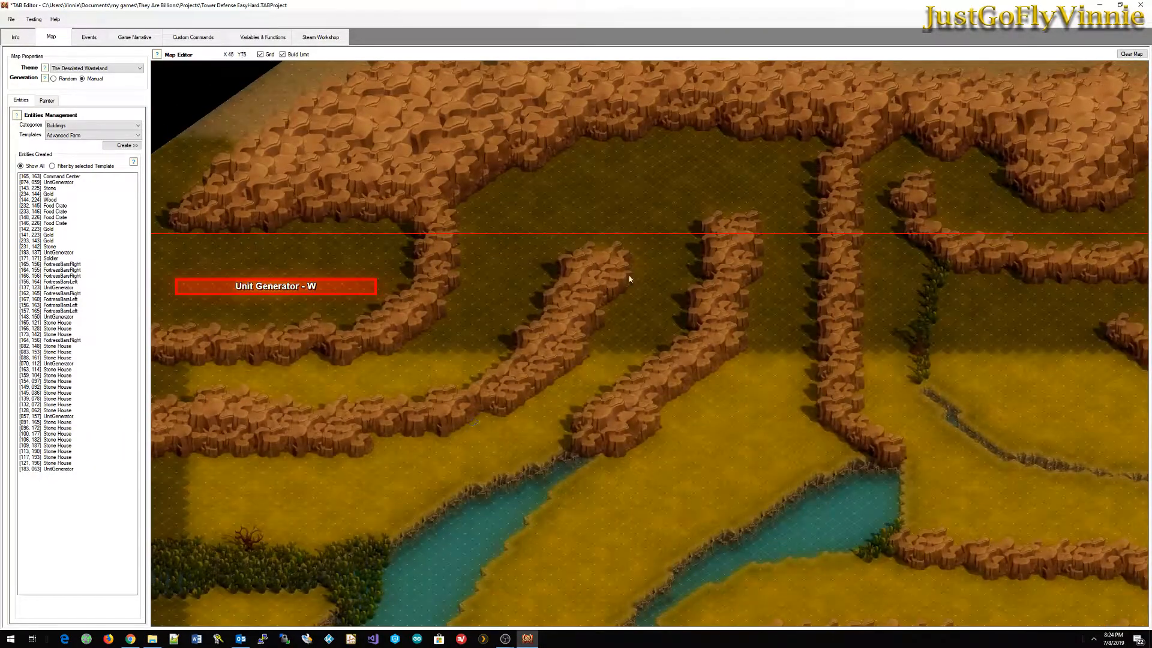
pyautogui.moveTo(549, 400); pyautogui.dragTo(759, 333, button='middle')
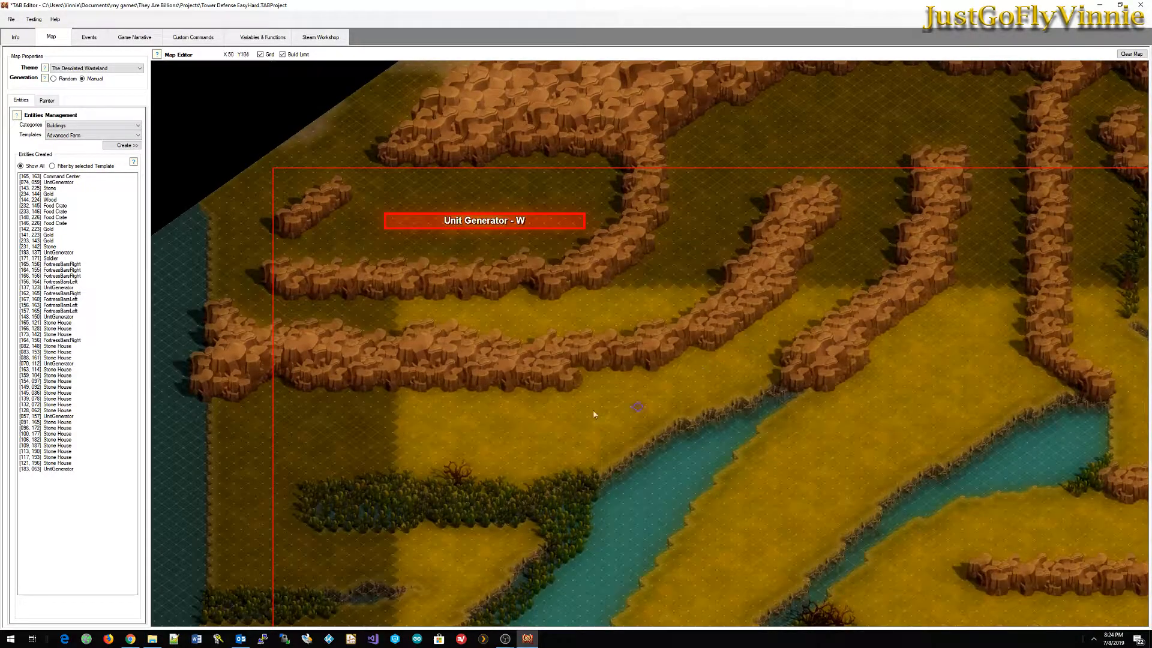
pyautogui.moveTo(419, 570); pyautogui.dragTo(663, 312, button='middle')
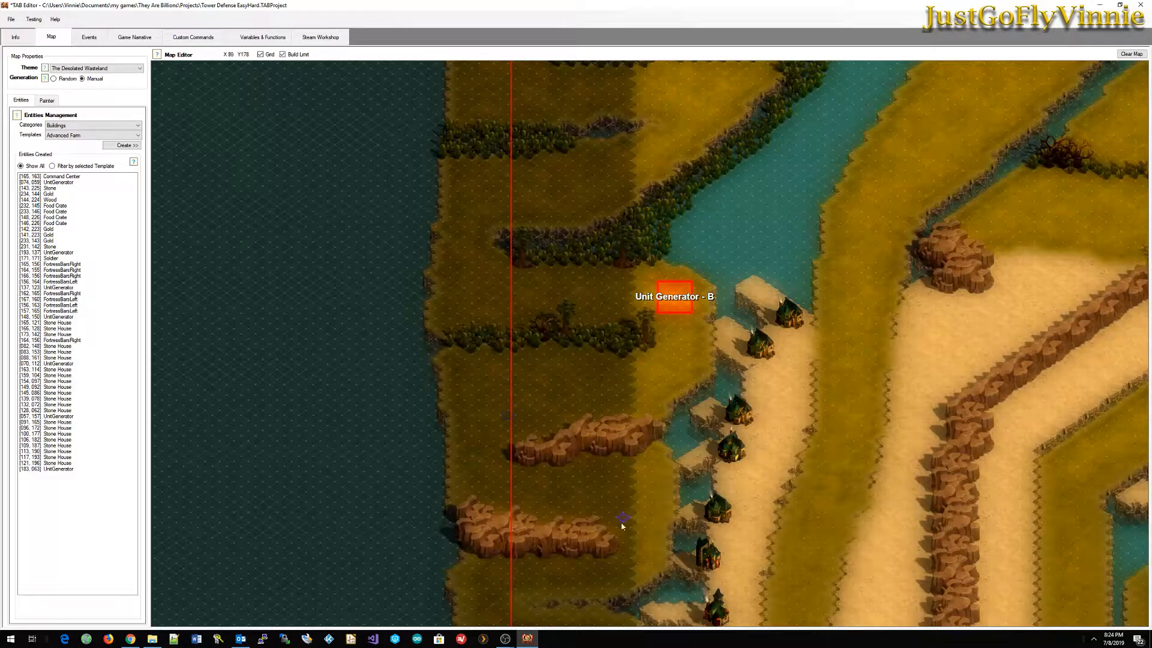
pyautogui.moveTo(621, 524); pyautogui.dragTo(628, 84, button='middle')
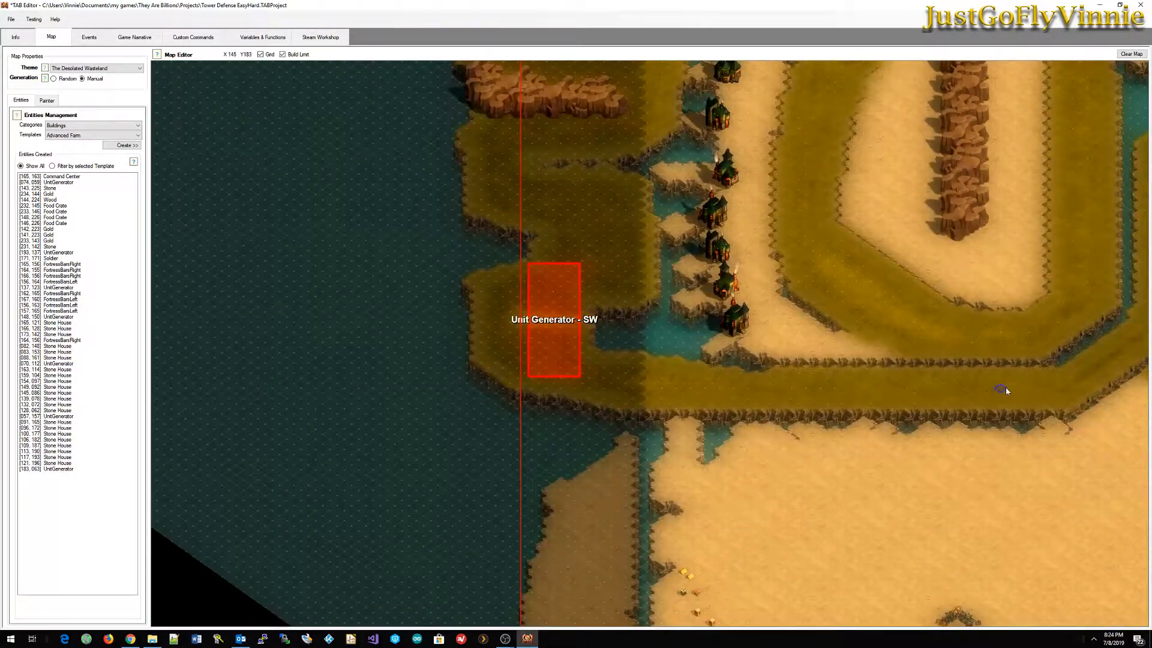
pyautogui.moveTo(1005, 387); pyautogui.dragTo(491, 434, button='middle')
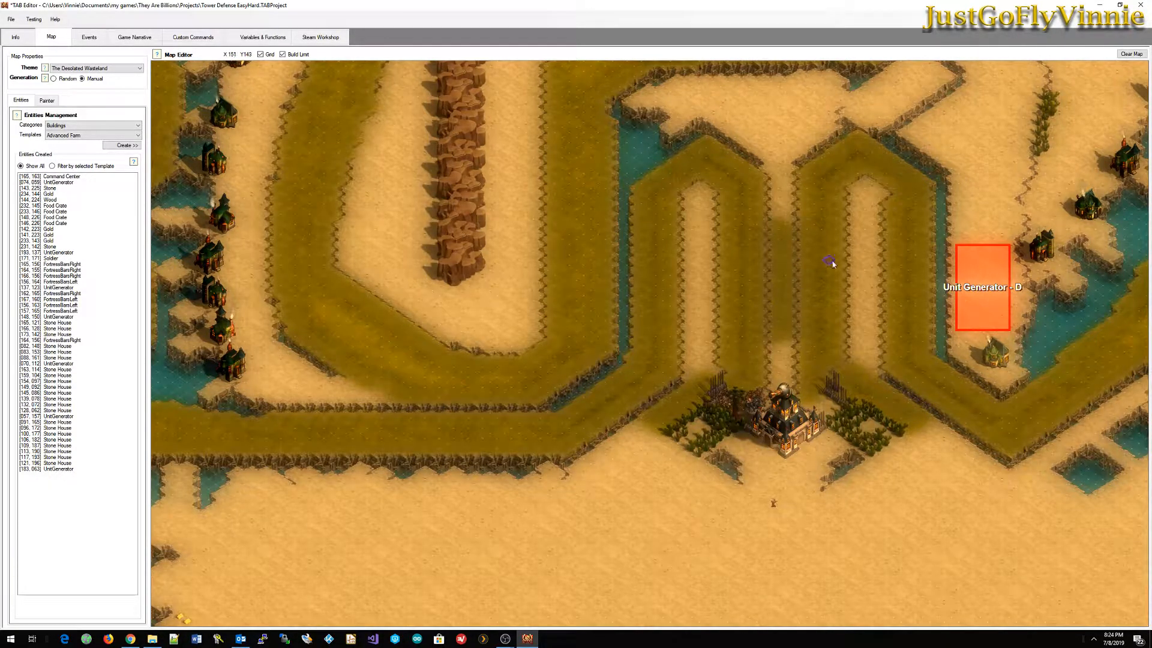
pyautogui.moveTo(807, 310); pyautogui.dragTo(696, 496, button='middle')
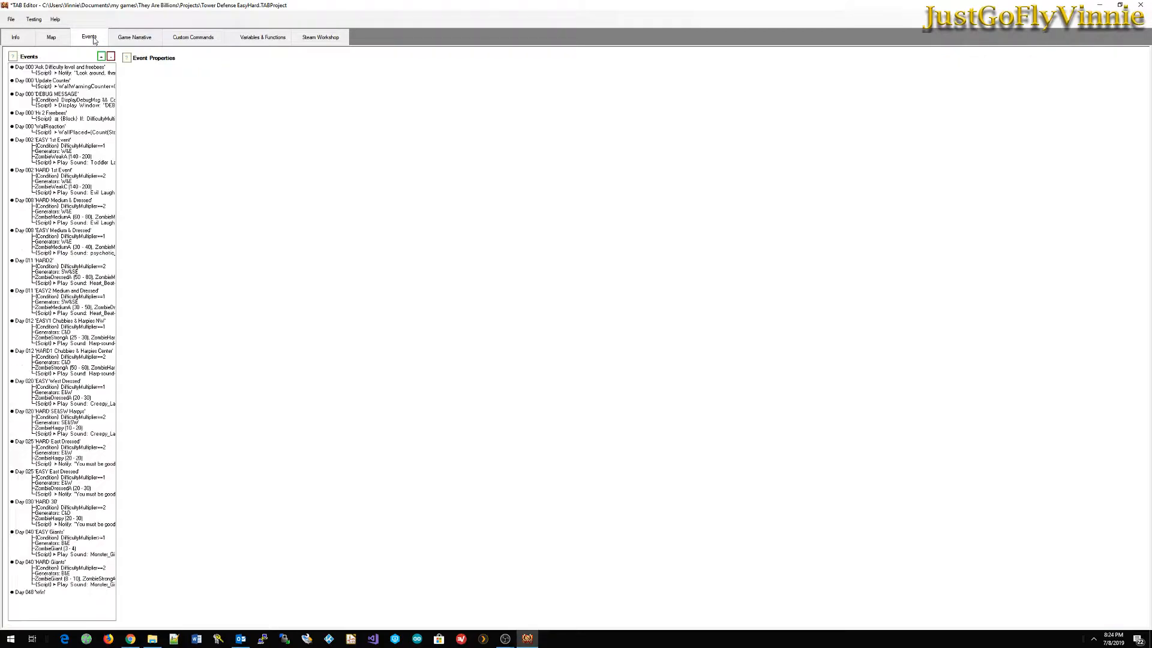
# Select the Day 000 event 'Ask Difficulty level and freebees' and review its scheduling from start time to units generation.
pyautogui.click(62, 75)
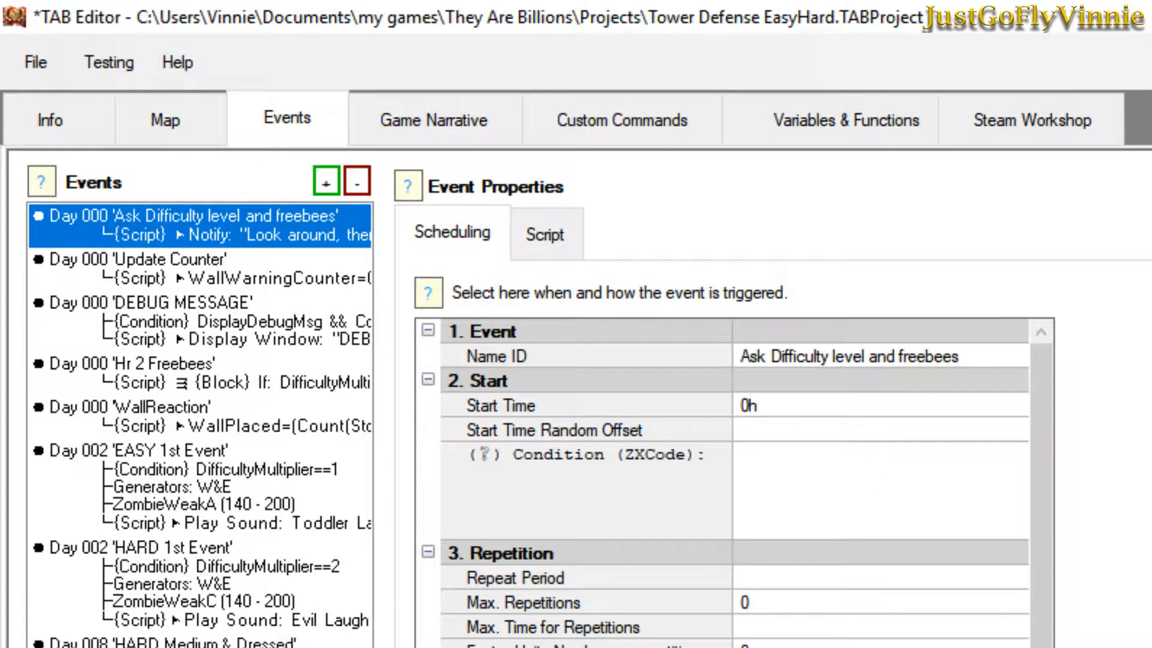
pyautogui.scroll(-1, 1041, 540)
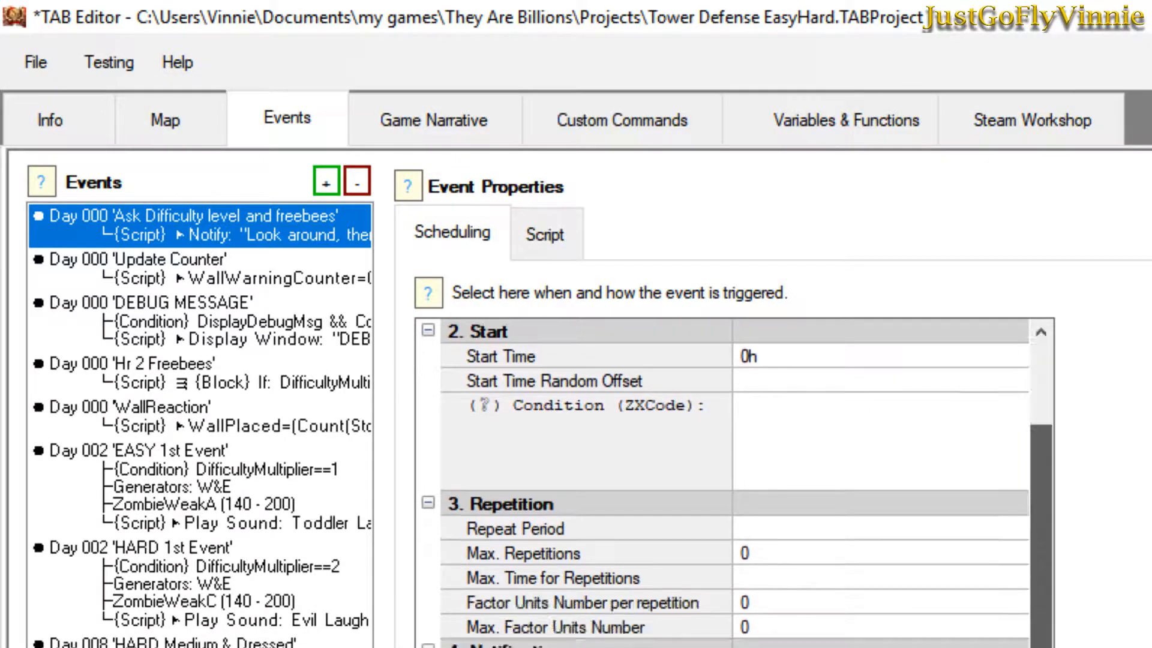
pyautogui.scroll(-3, 1040, 540)
pyautogui.scroll(5, 1041, 540)
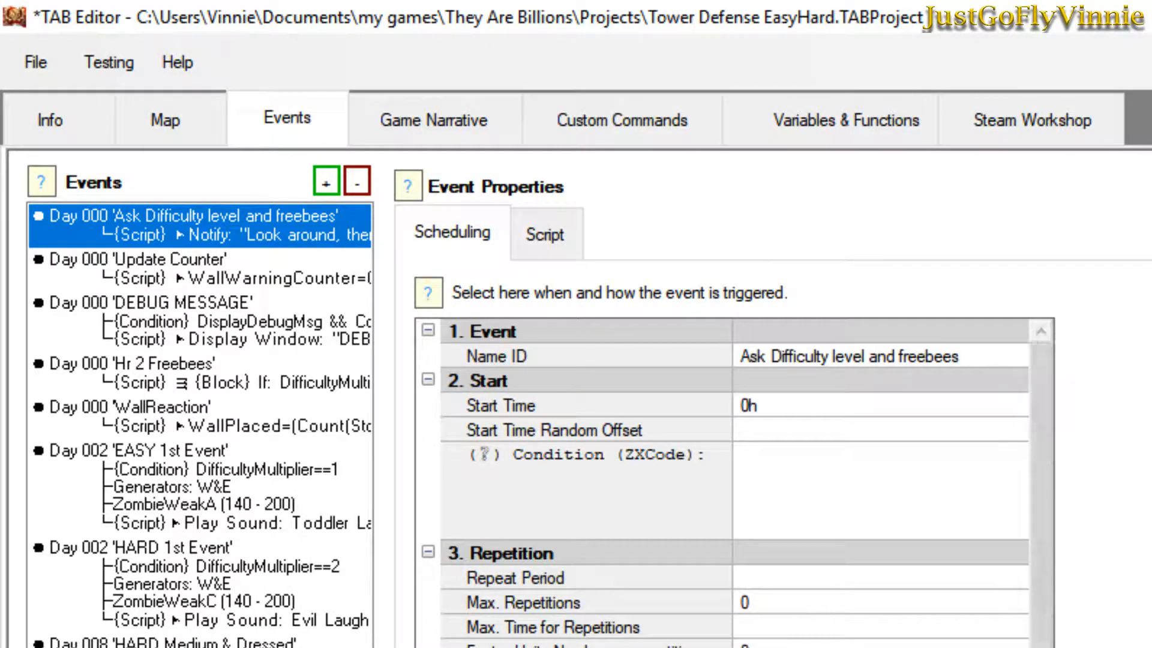
pyautogui.scroll(-5, 735, 483)
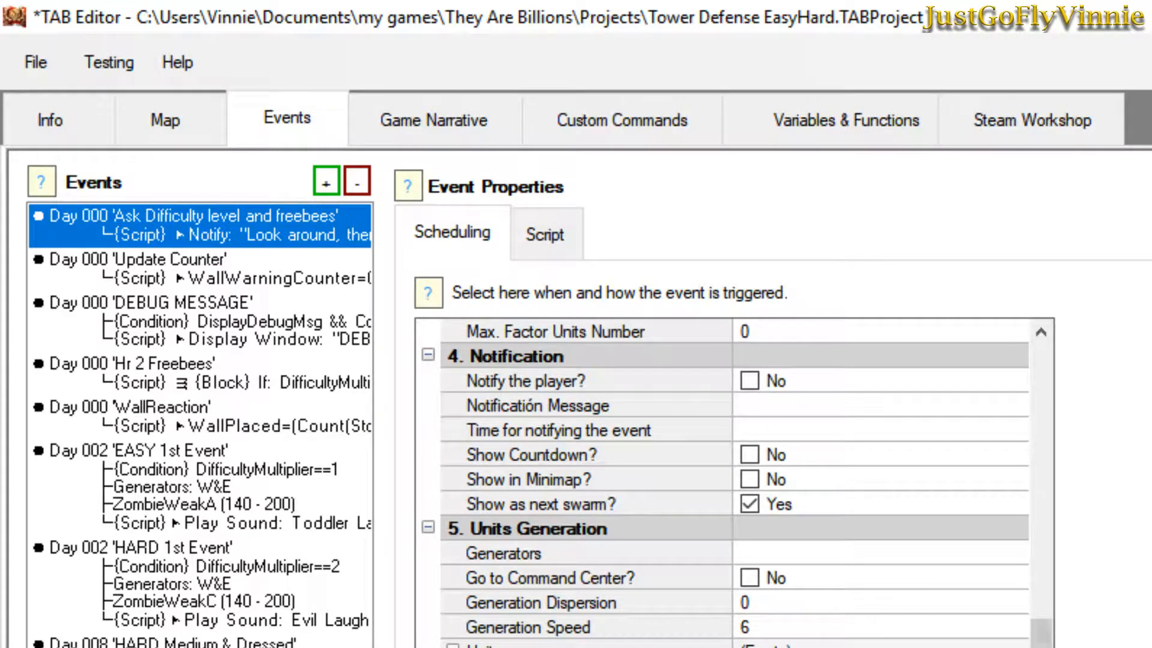
pyautogui.scroll(5, 734, 483)
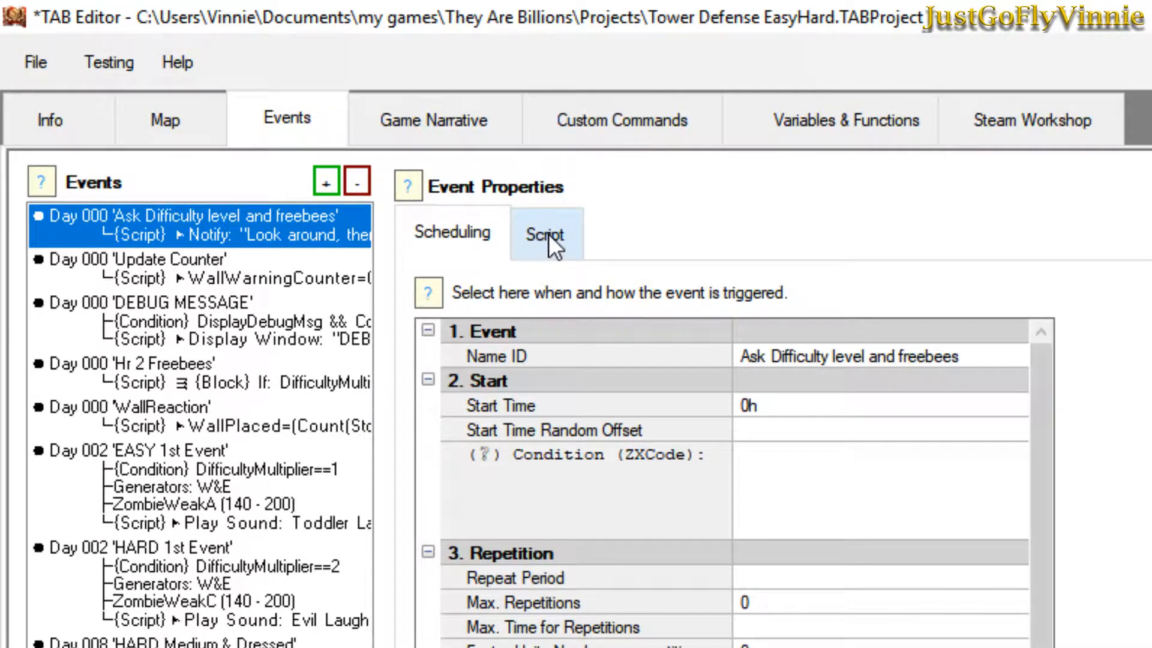
# Show the script actions of the 'Ask Difficulty level and freebees' event and select its Notify action.
pyautogui.click(548, 233)
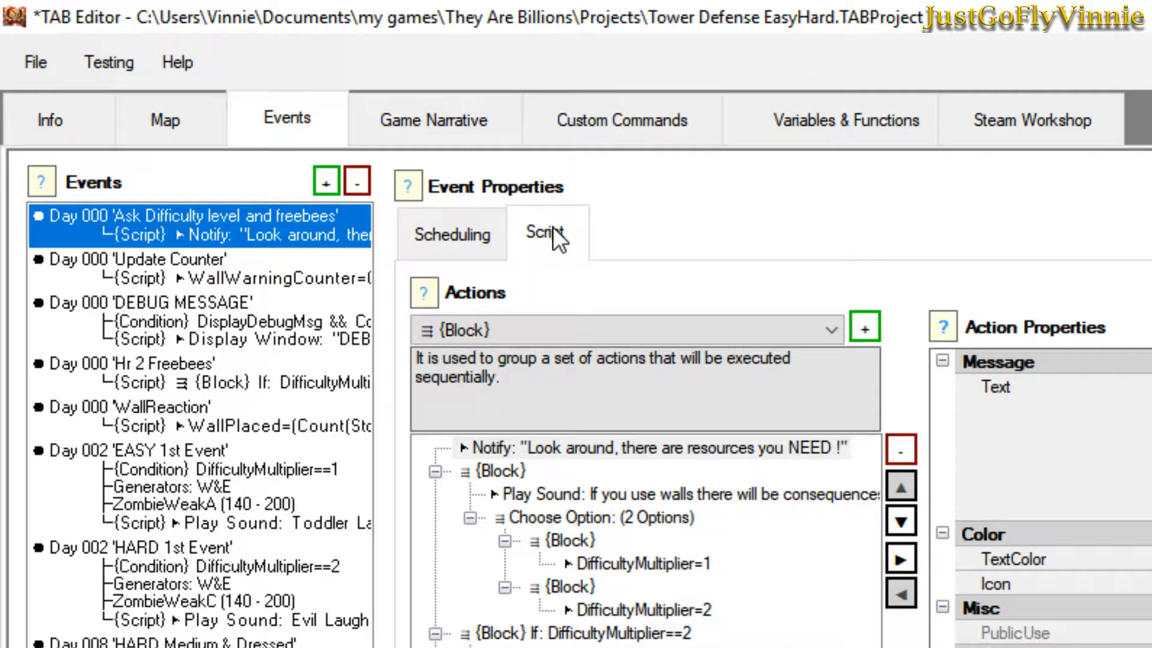
pyautogui.click(443, 232)
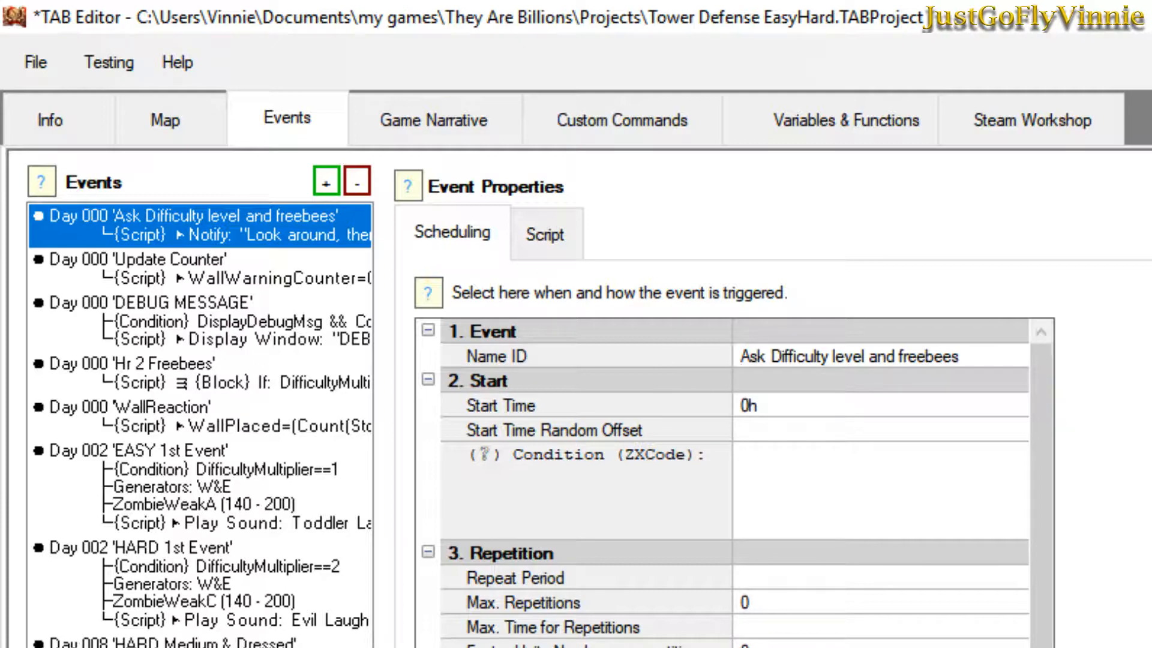
pyautogui.click(549, 228)
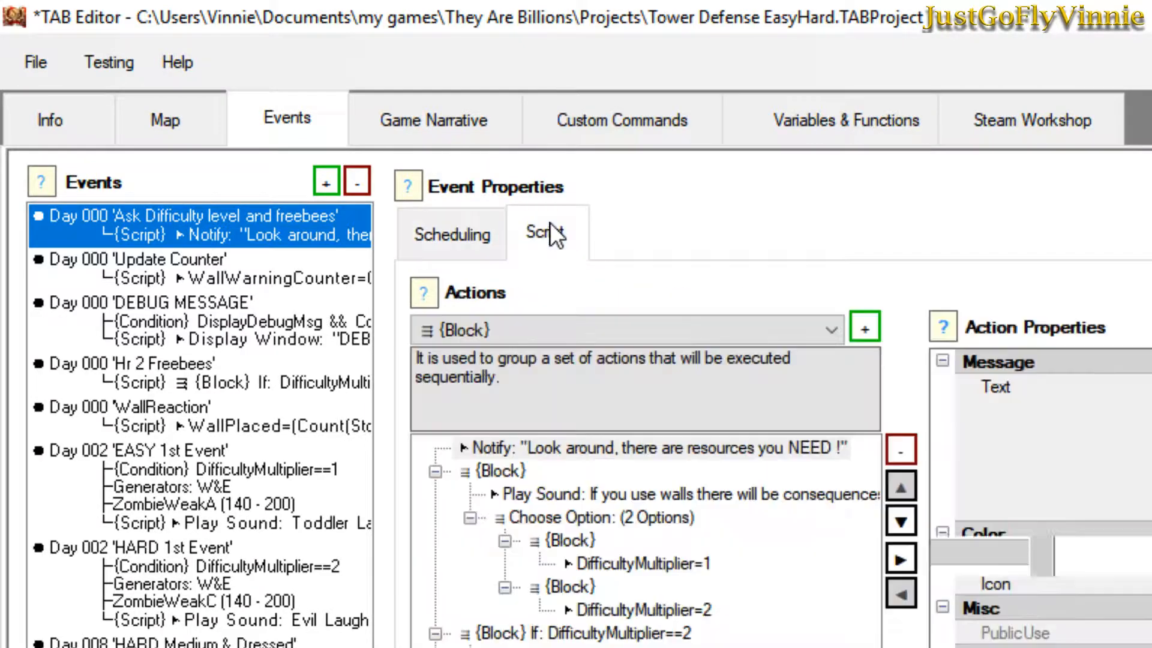
pyautogui.click(502, 446)
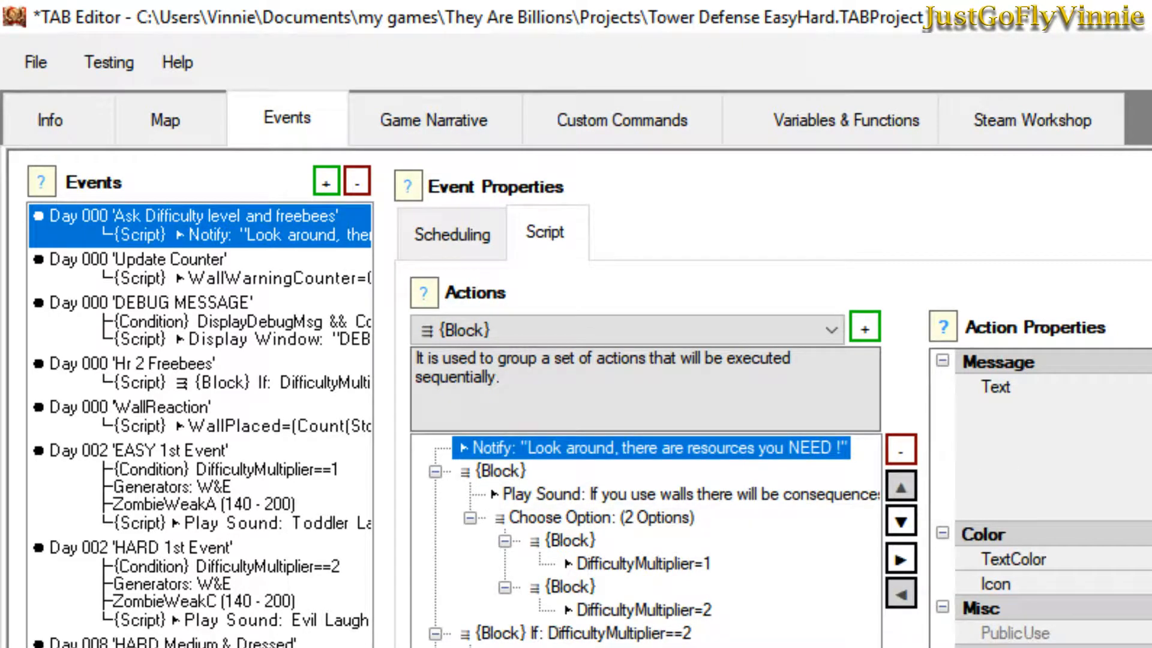
# Inspect the first Block of the difficulty event's script, including its Play Sound action and Choose Option message.
pyautogui.click(495, 472)
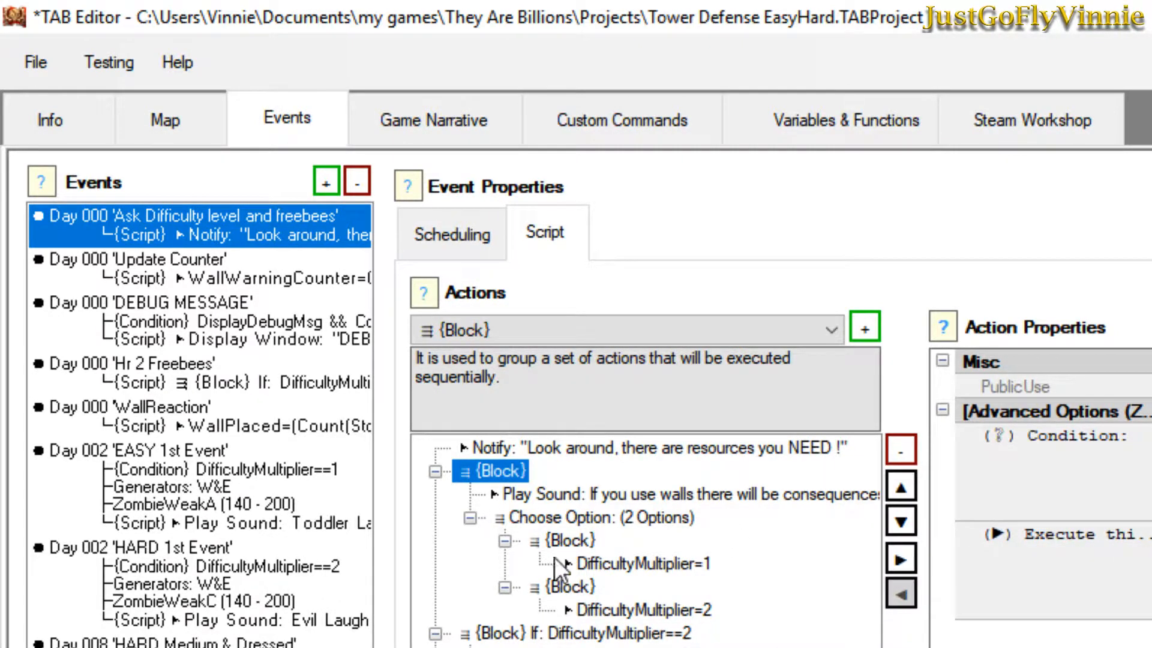
pyautogui.click(569, 492)
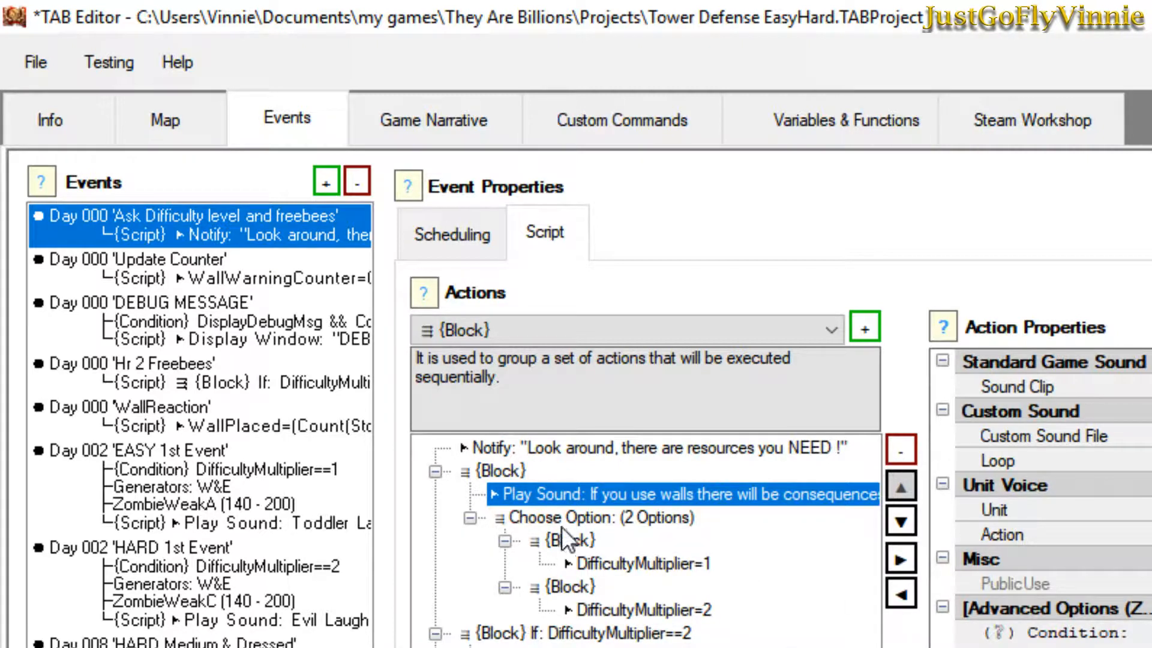
pyautogui.click(581, 517)
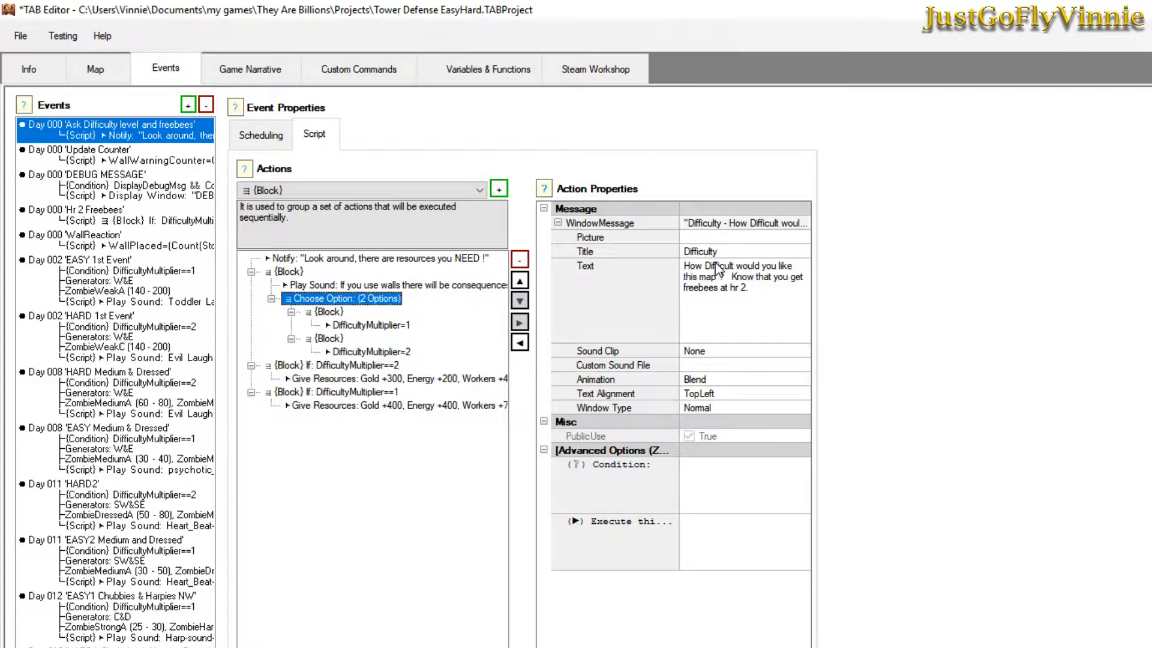
# Examine the first choice Block's option text and its DifficultyMultiplier=1 instruction, comparing them with the parent Choose Option message.
pyautogui.click(327, 312)
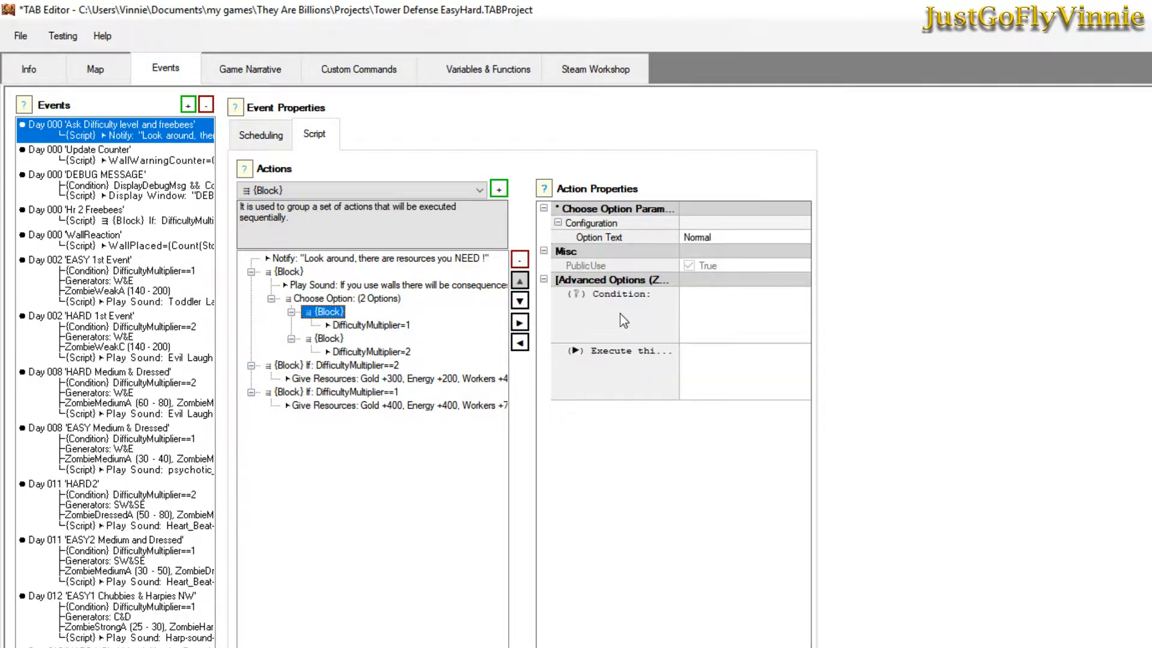
pyautogui.click(362, 325)
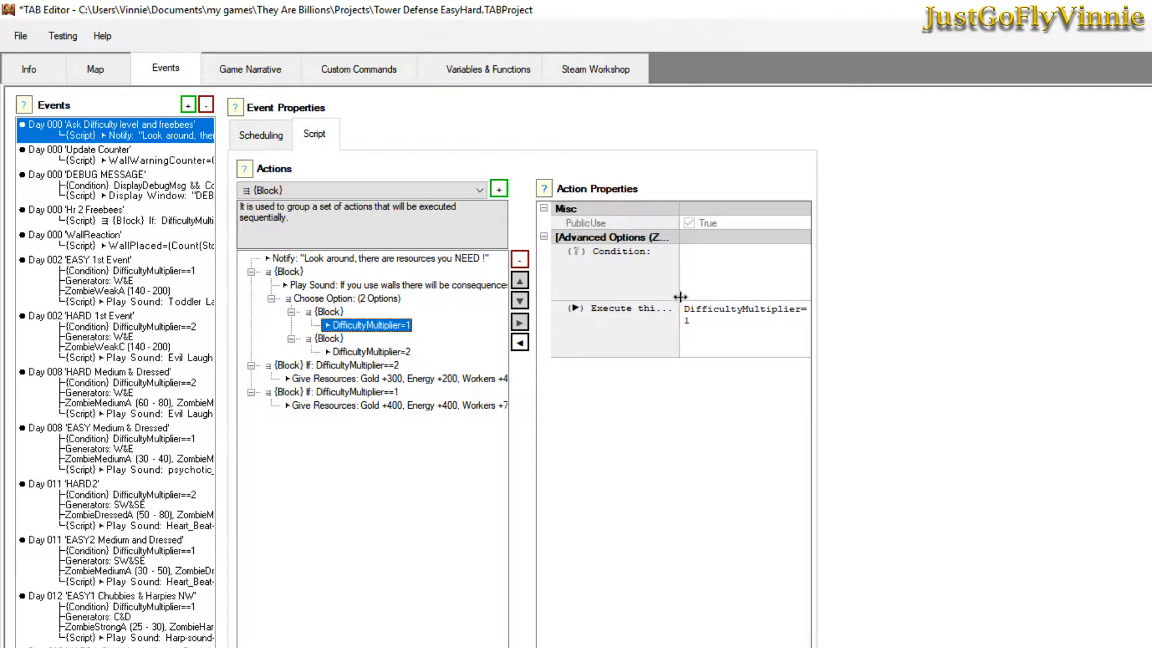
pyautogui.click(326, 312)
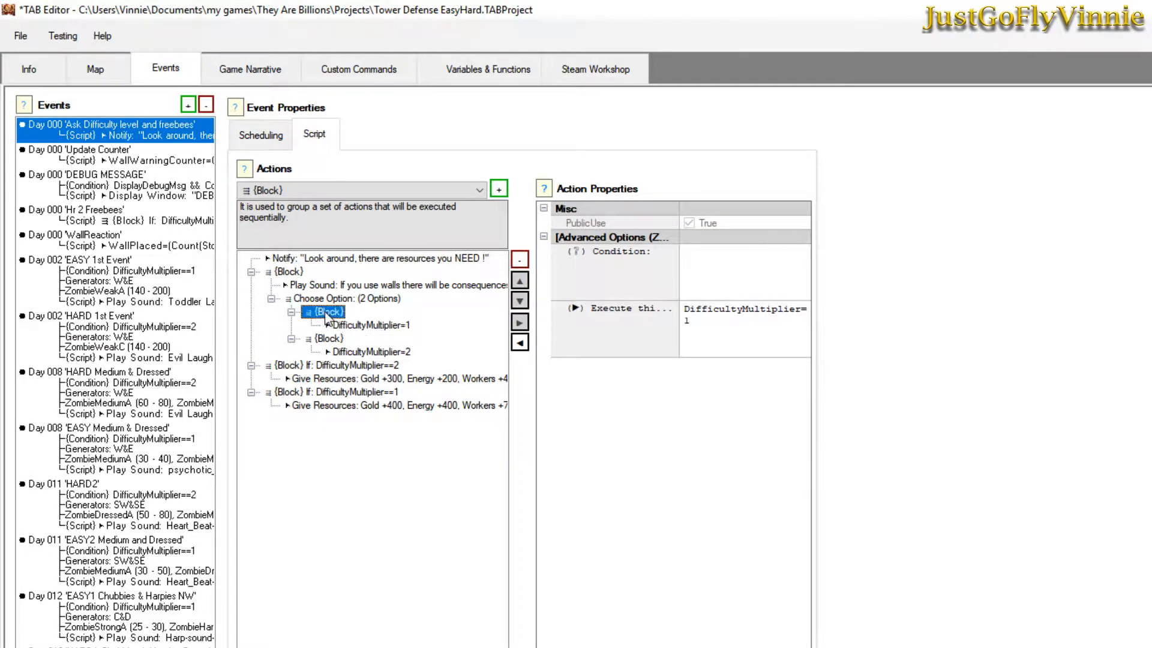
pyautogui.click(330, 301)
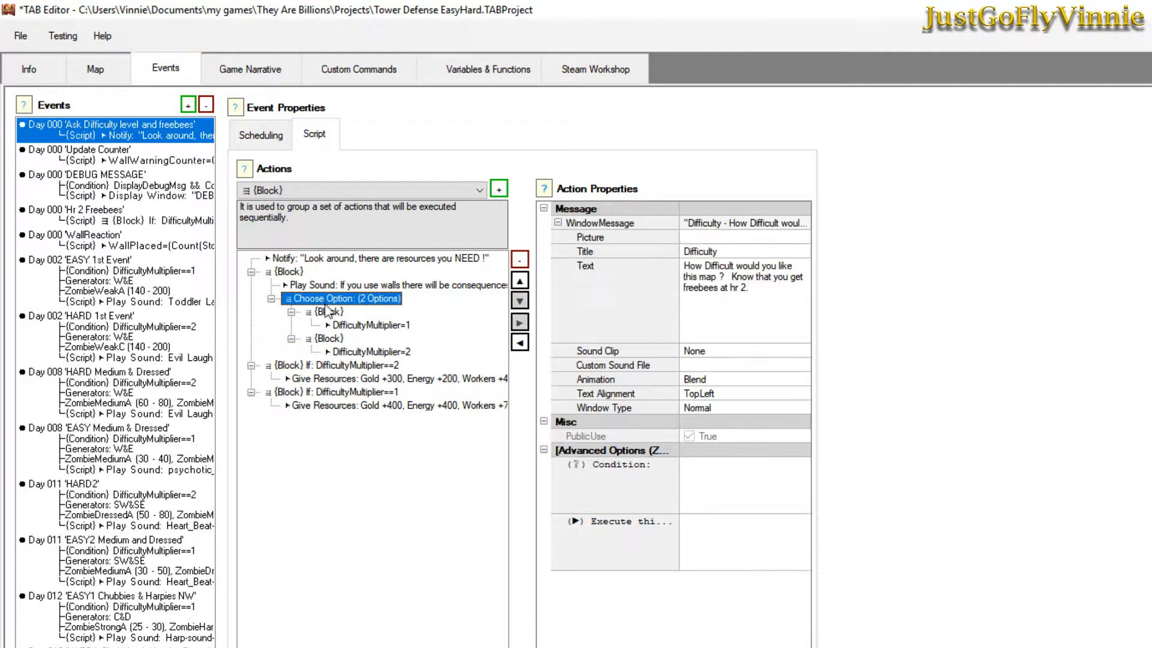
pyautogui.click(334, 318)
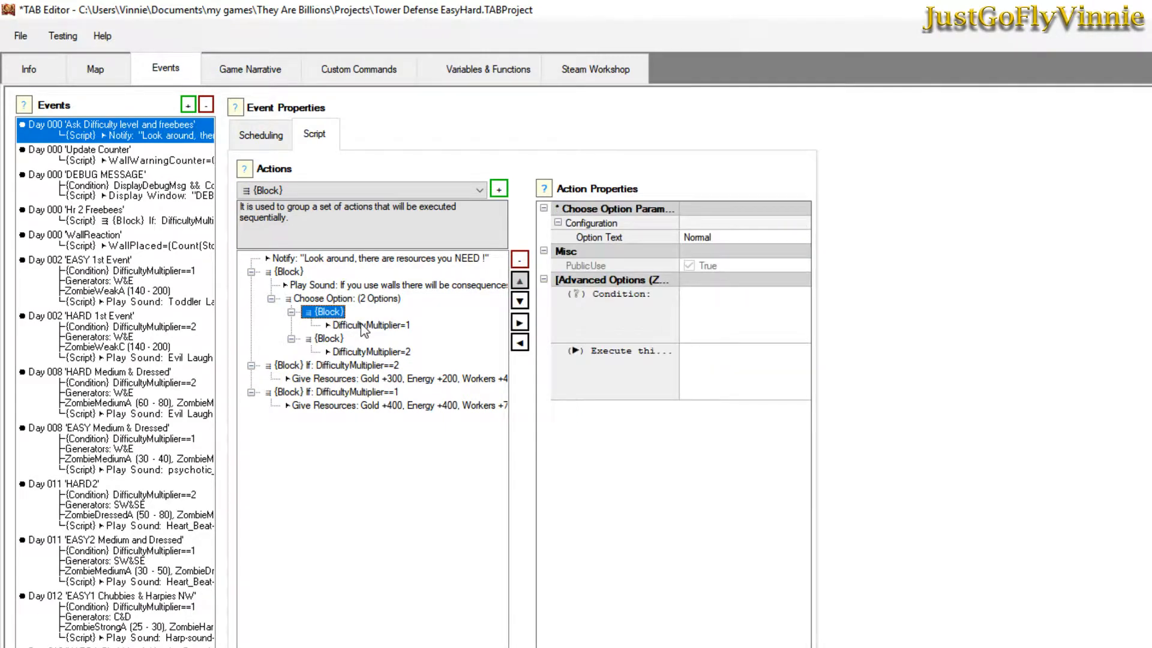
pyautogui.click(361, 325)
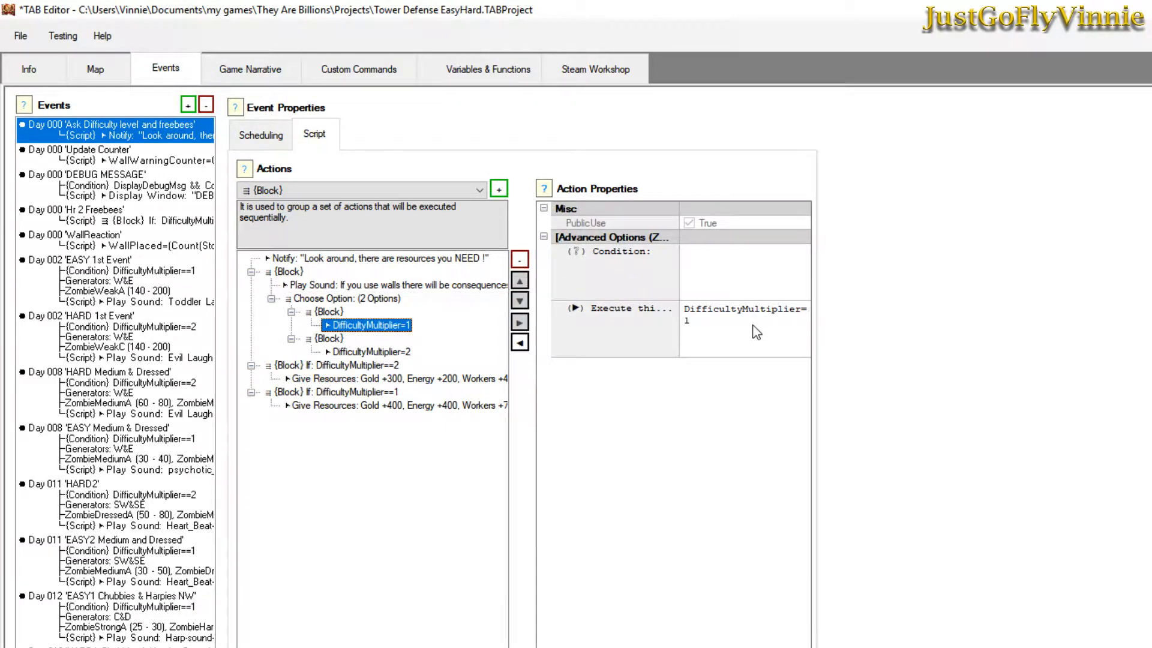
# Review the second choice Block with its DifficultyMultiplier=2 instruction and compare it with the first choice's settings.
pyautogui.click(322, 340)
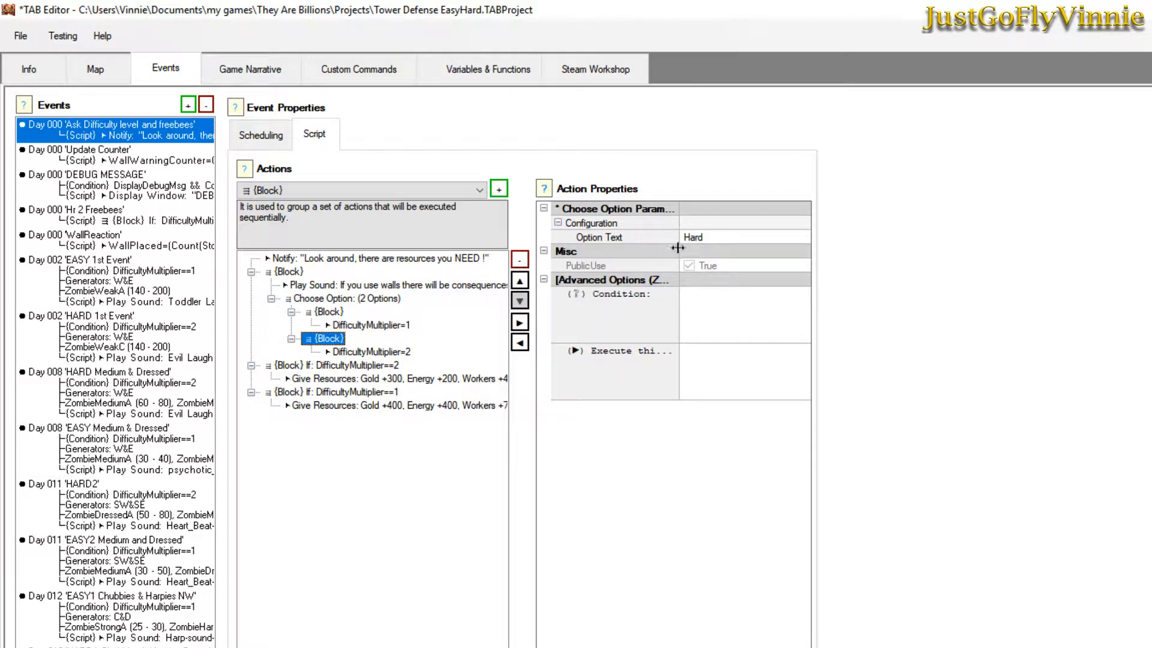
pyautogui.click(372, 353)
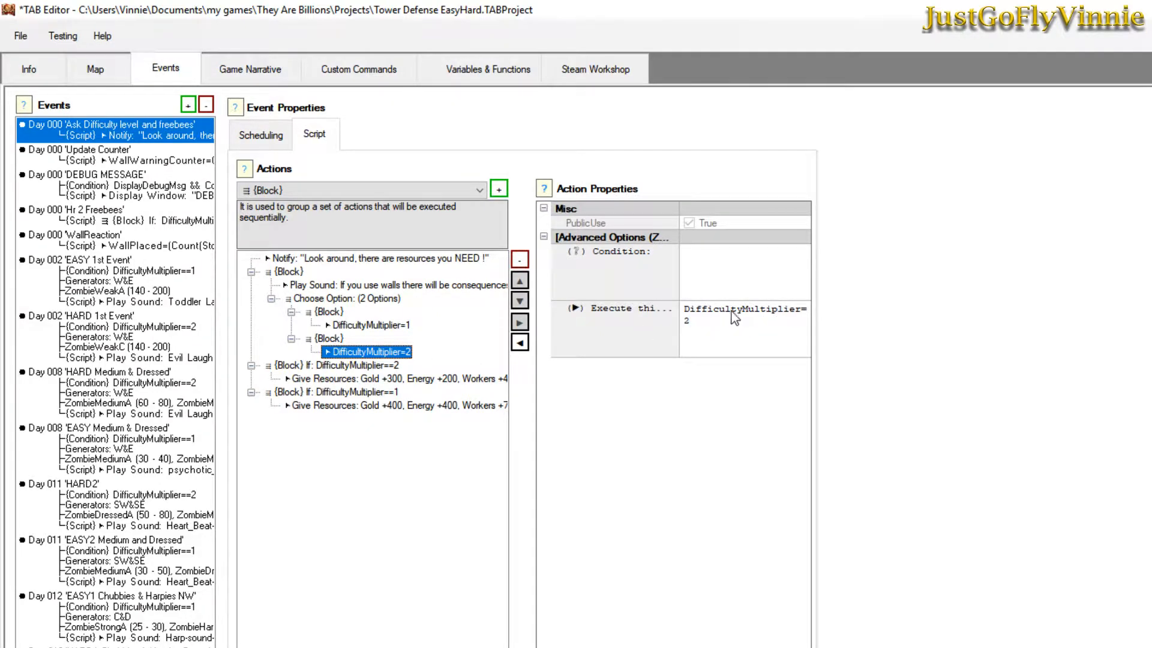
pyautogui.click(329, 312)
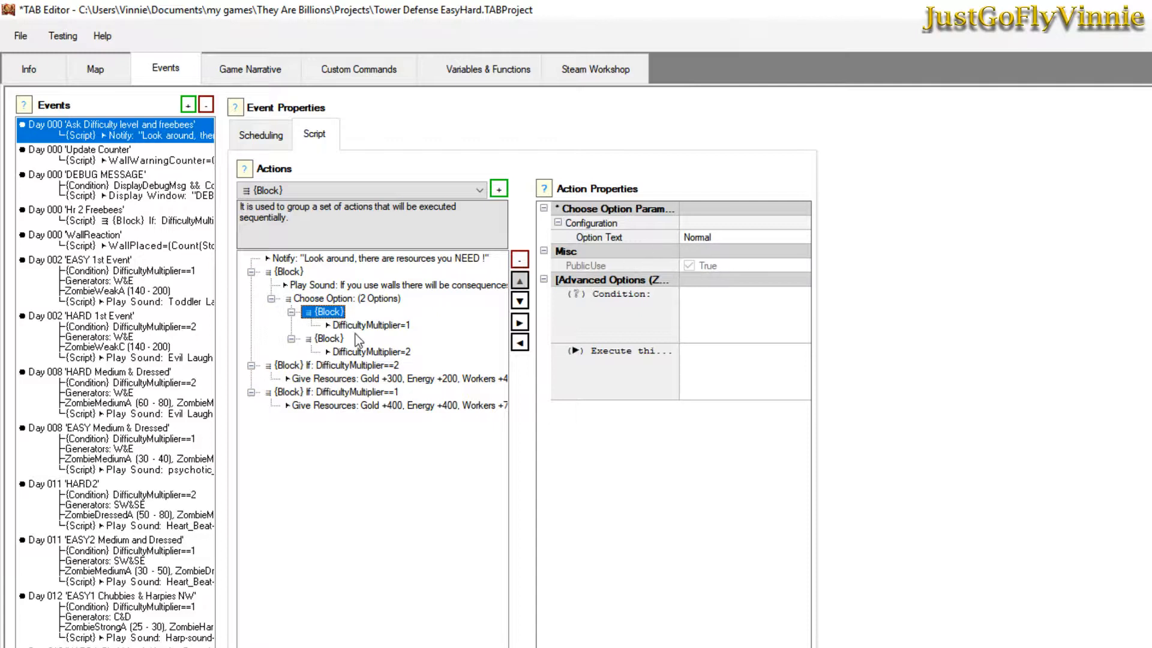
pyautogui.click(377, 328)
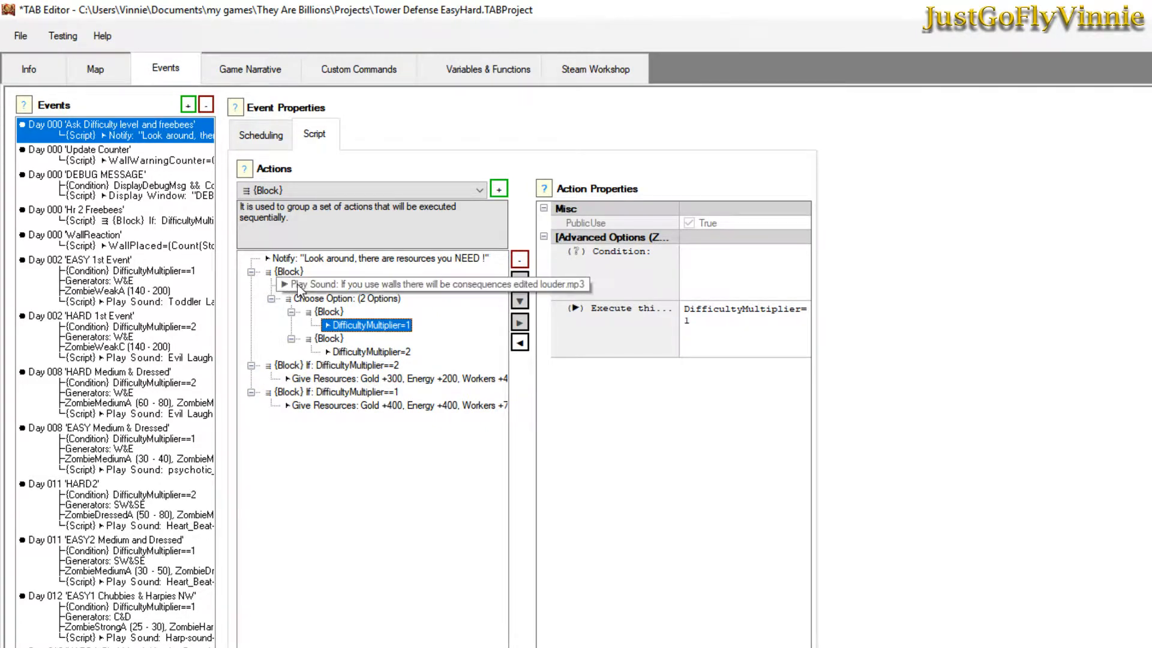
# Inspect the conditional Blocks for DifficultyMultiplier==2 and DifficultyMultiplier==1 together with the Give Resources action inside each.
pyautogui.click(305, 367)
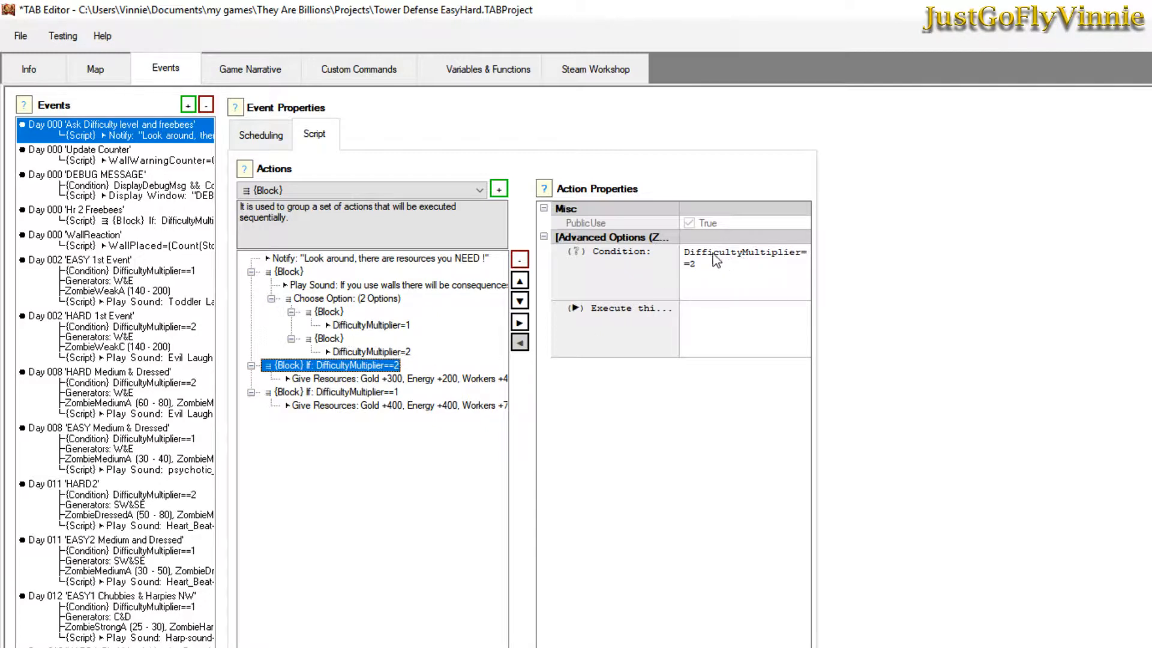
pyautogui.click(391, 380)
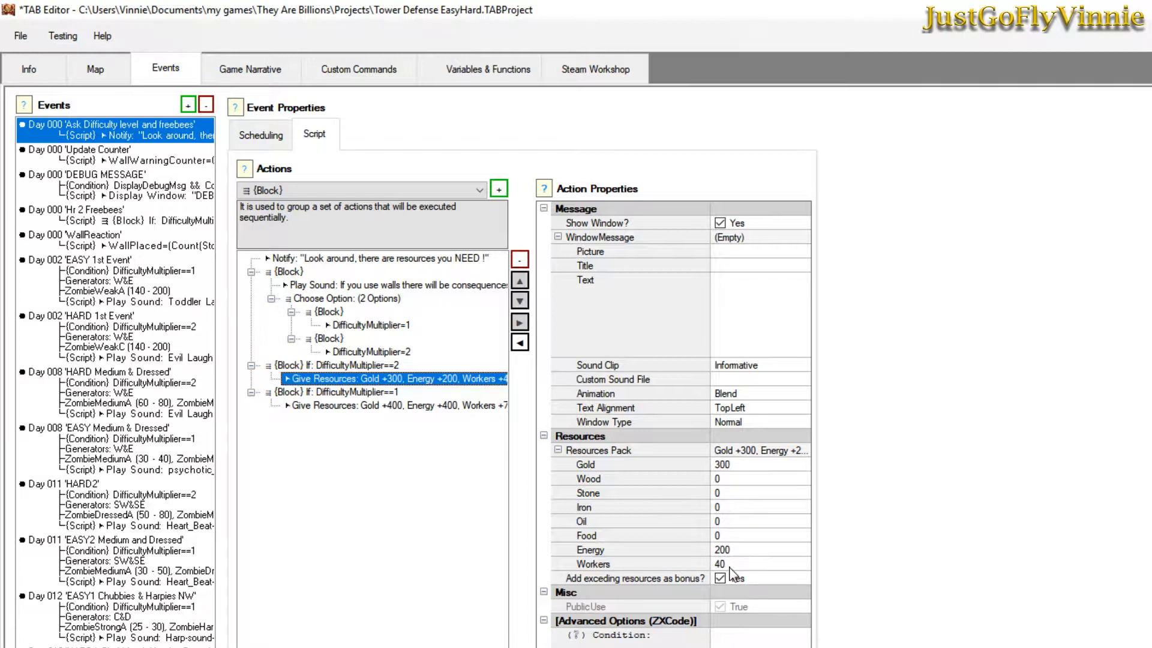
pyautogui.click(340, 393)
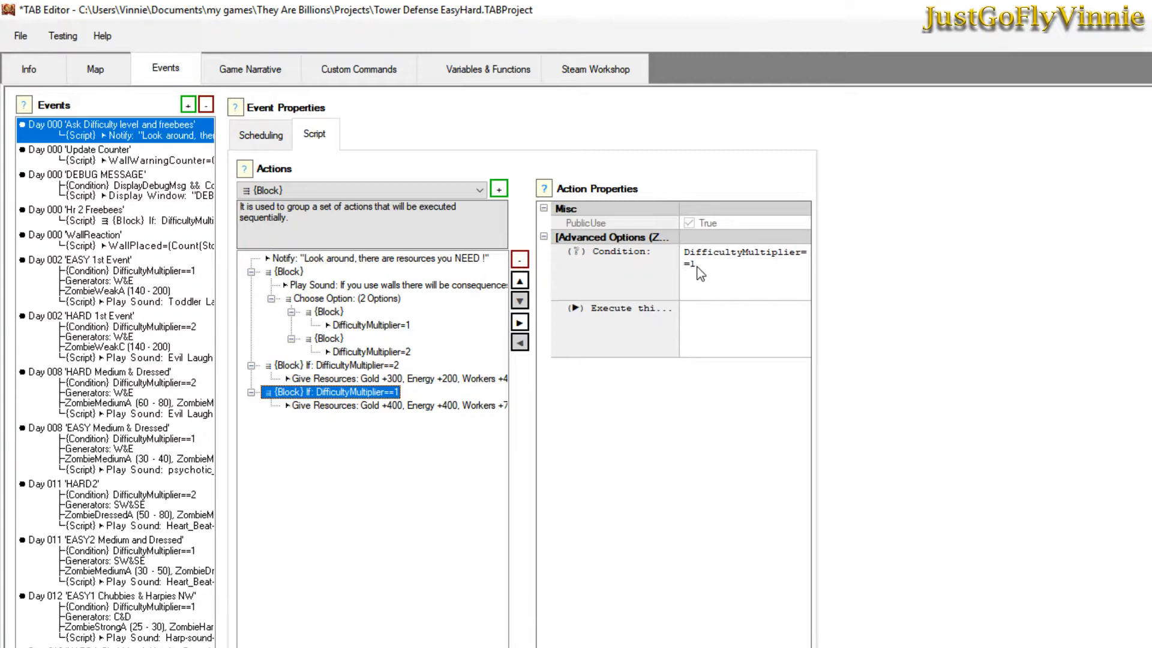
pyautogui.click(346, 406)
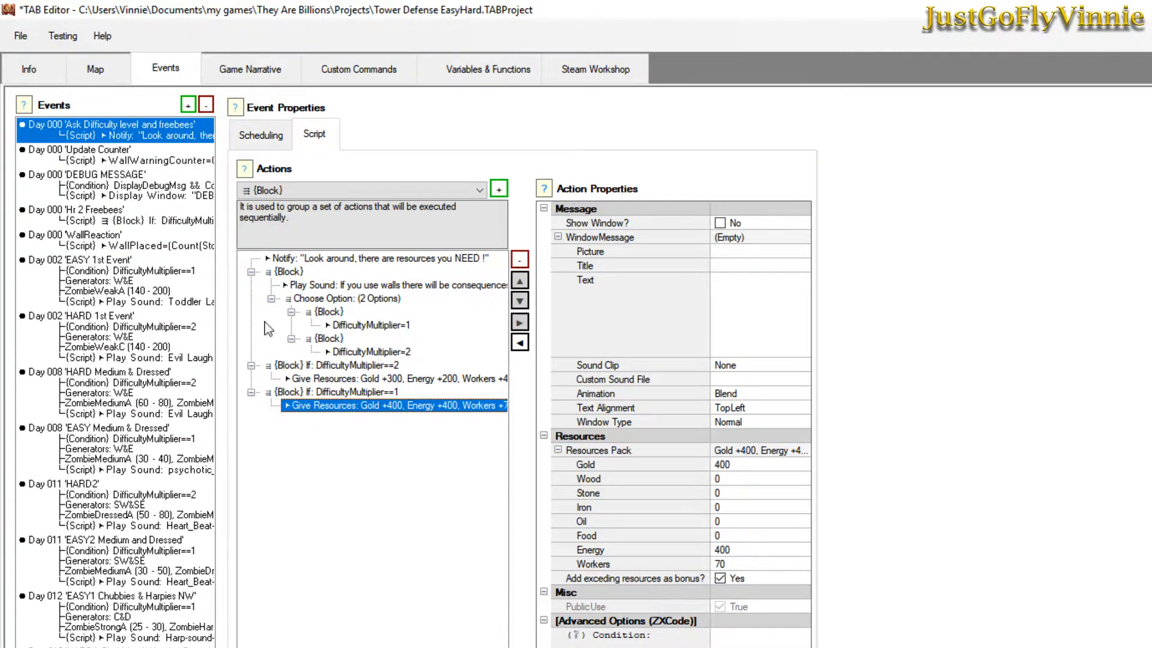
# Open the 'Update Counter' event's script and examine its wall counter reset, DifficultyMultiplier==1 Block and Stone>0 && Gold>=1000 Block.
pyautogui.click(95, 151)
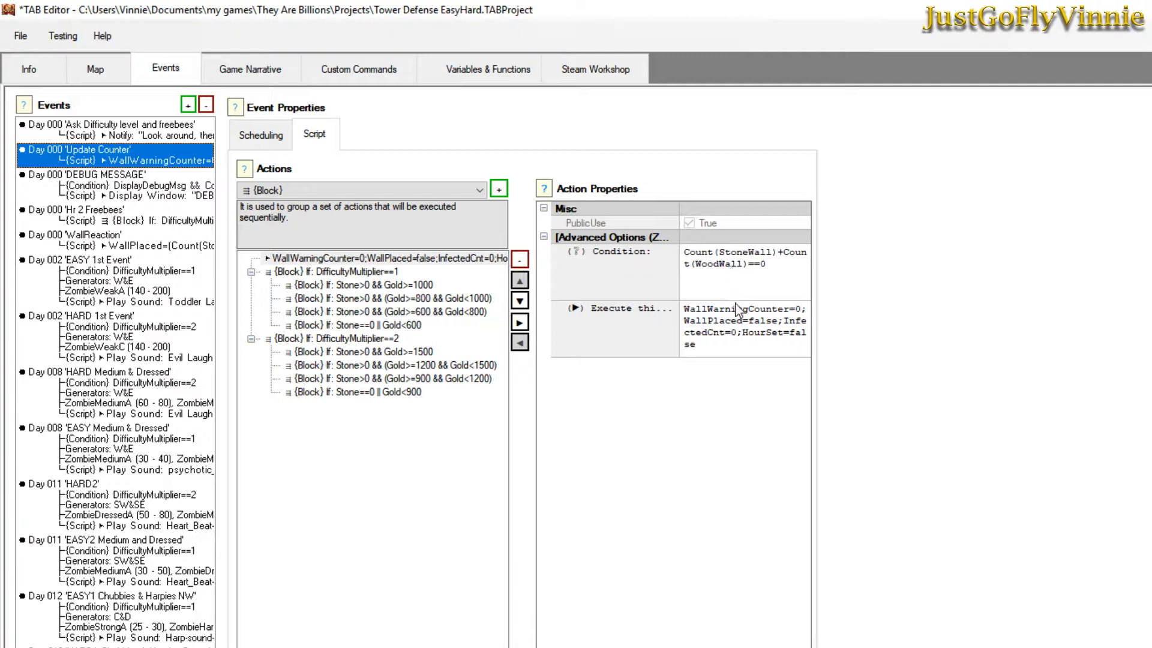
pyautogui.click(750, 312)
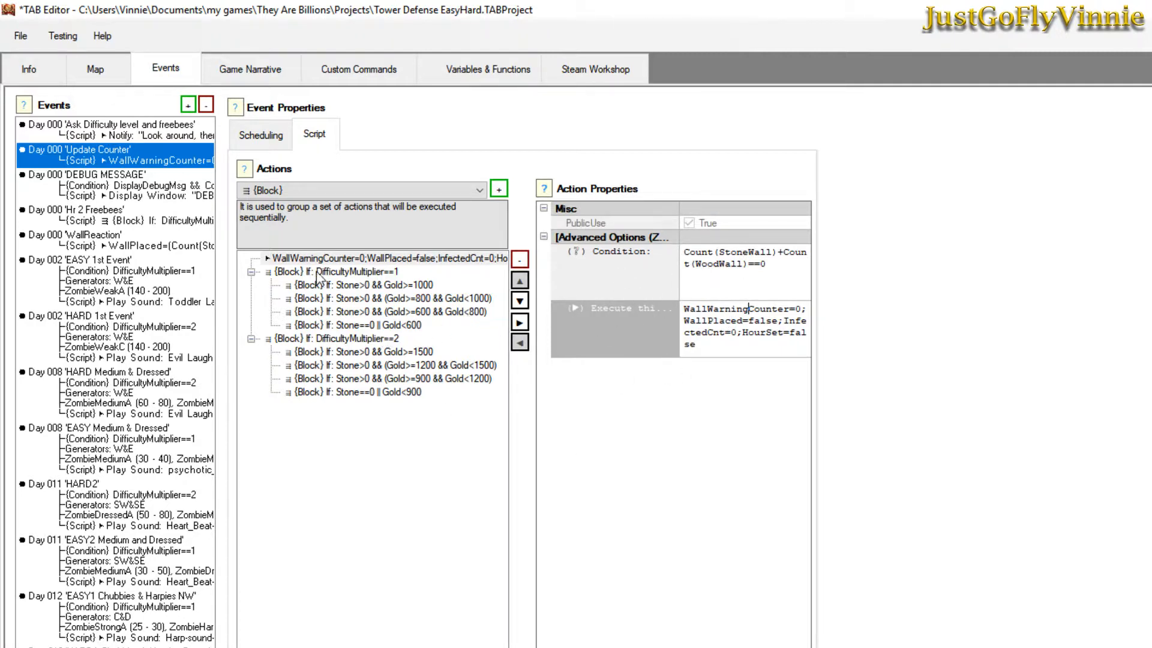
pyautogui.click(347, 272)
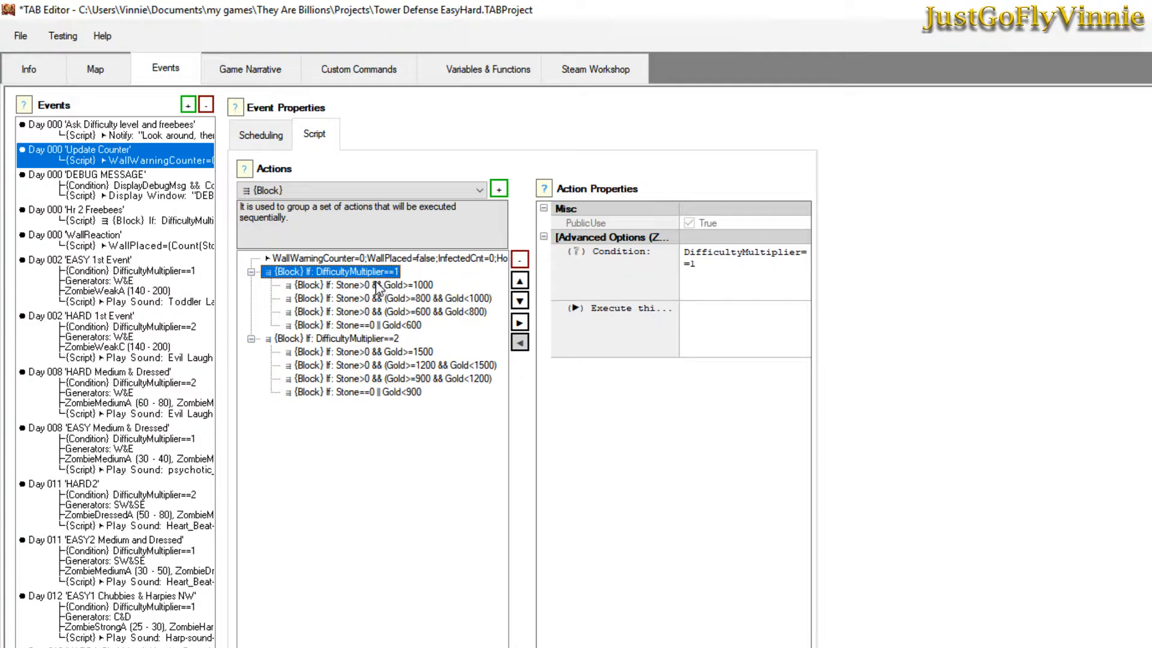
pyautogui.click(377, 287)
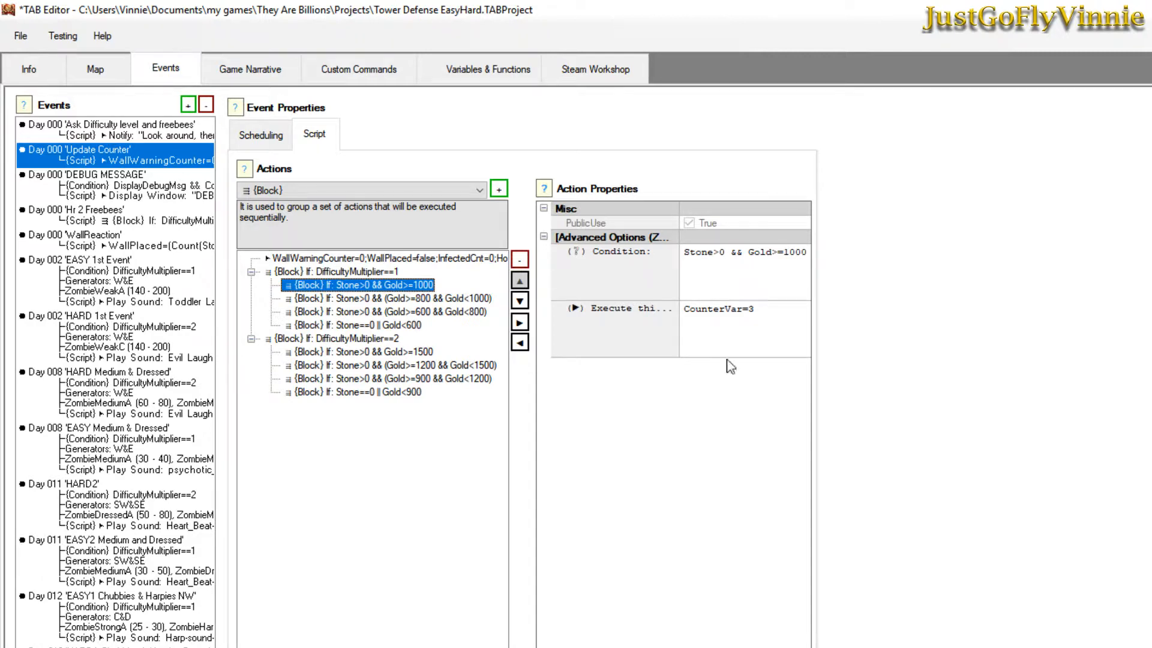
# Select the 'DEBUG MESSAGE' event and review its Display Window action and the ZXCode start condition in its scheduling.
pyautogui.click(117, 175)
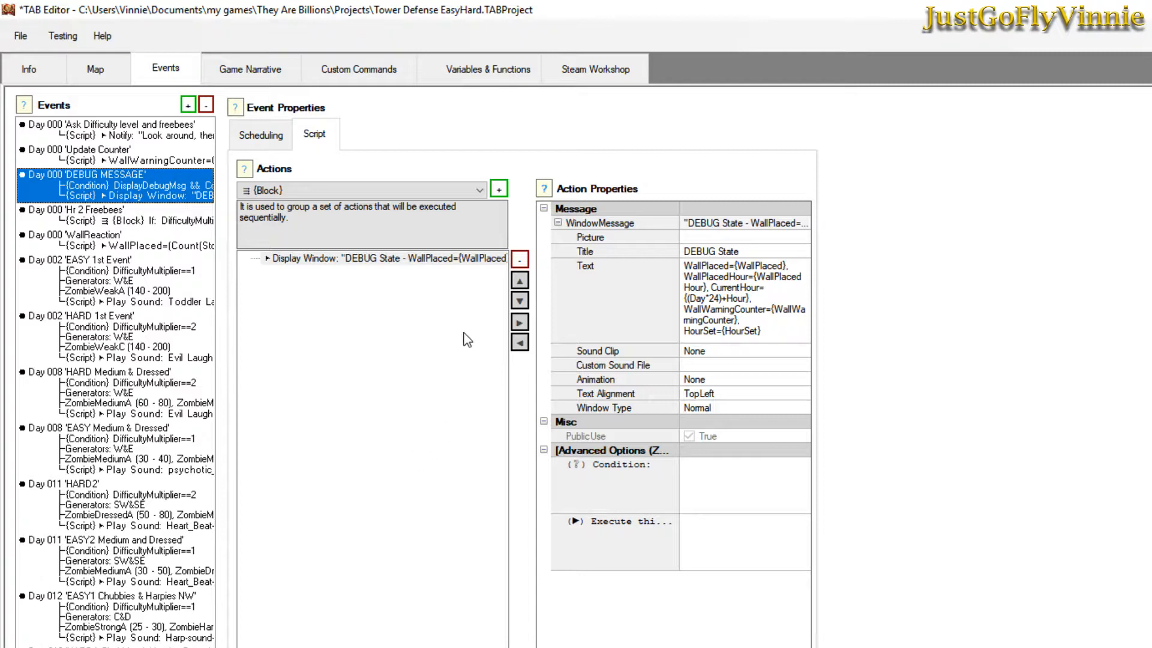
pyautogui.click(264, 136)
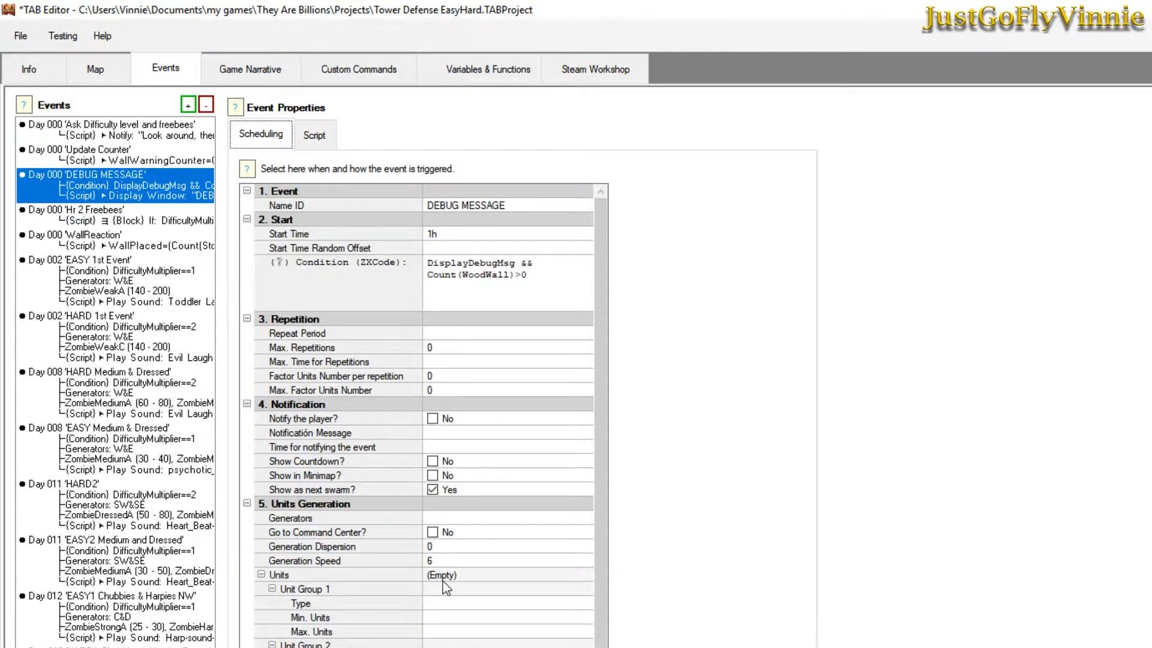
pyautogui.click(485, 294)
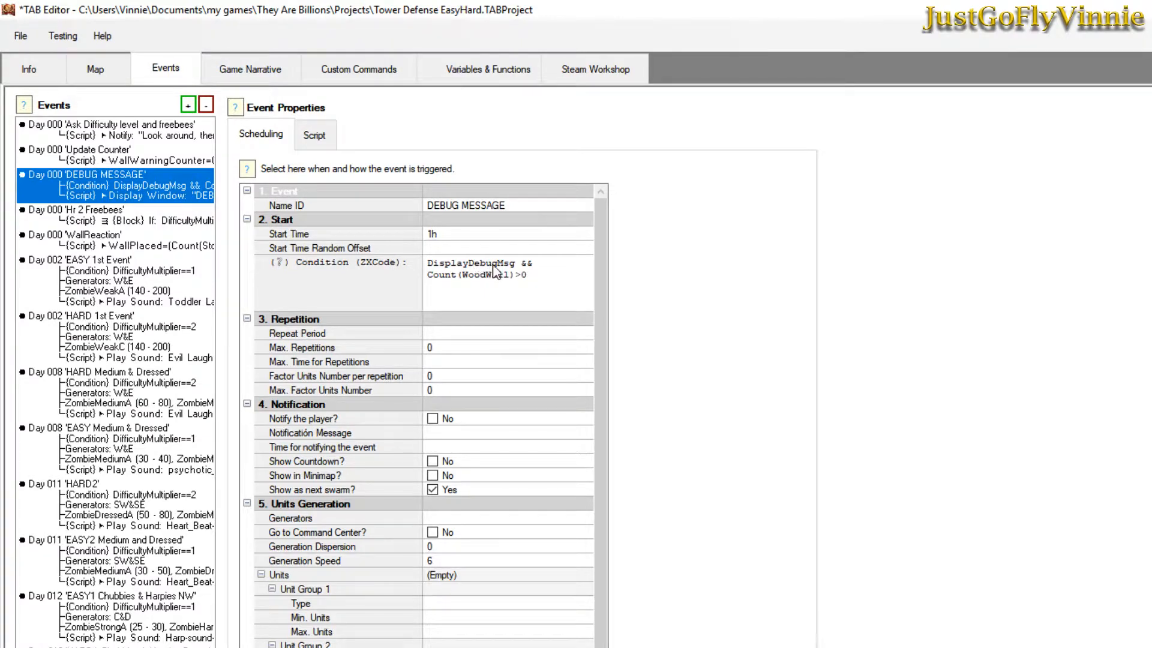
pyautogui.click(517, 271)
pyautogui.write('>0')
# Look up the DisplayDebugMsg custom user variable and return to the 'DEBUG MESSAGE' event's script.
pyautogui.click(480, 71)
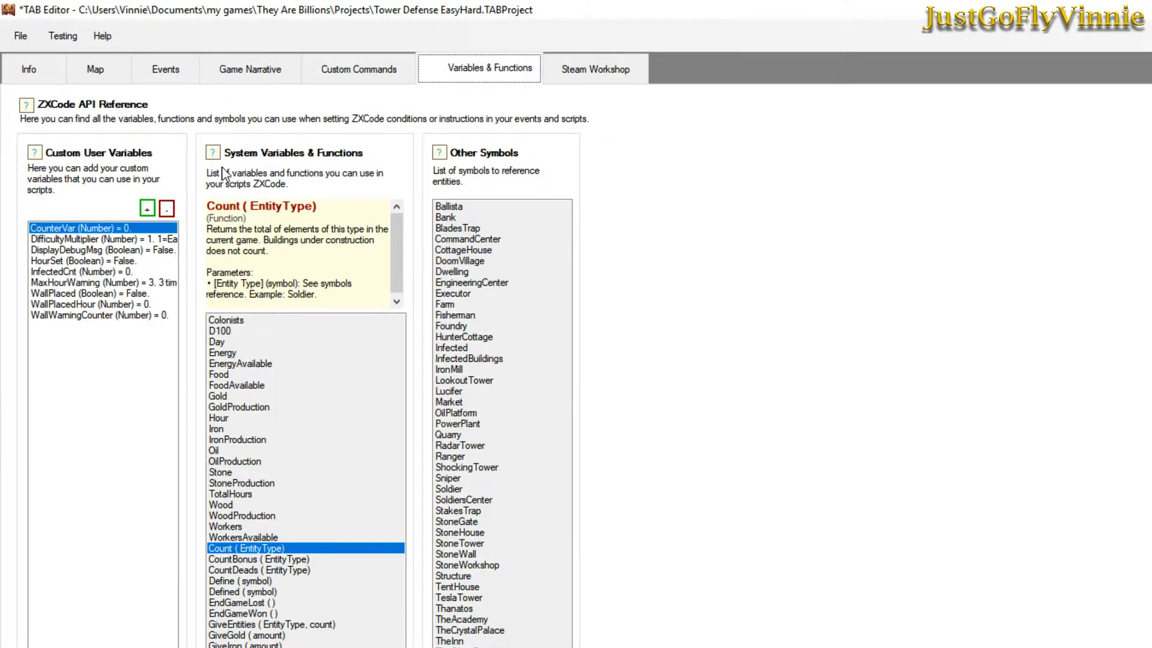
pyautogui.click(81, 251)
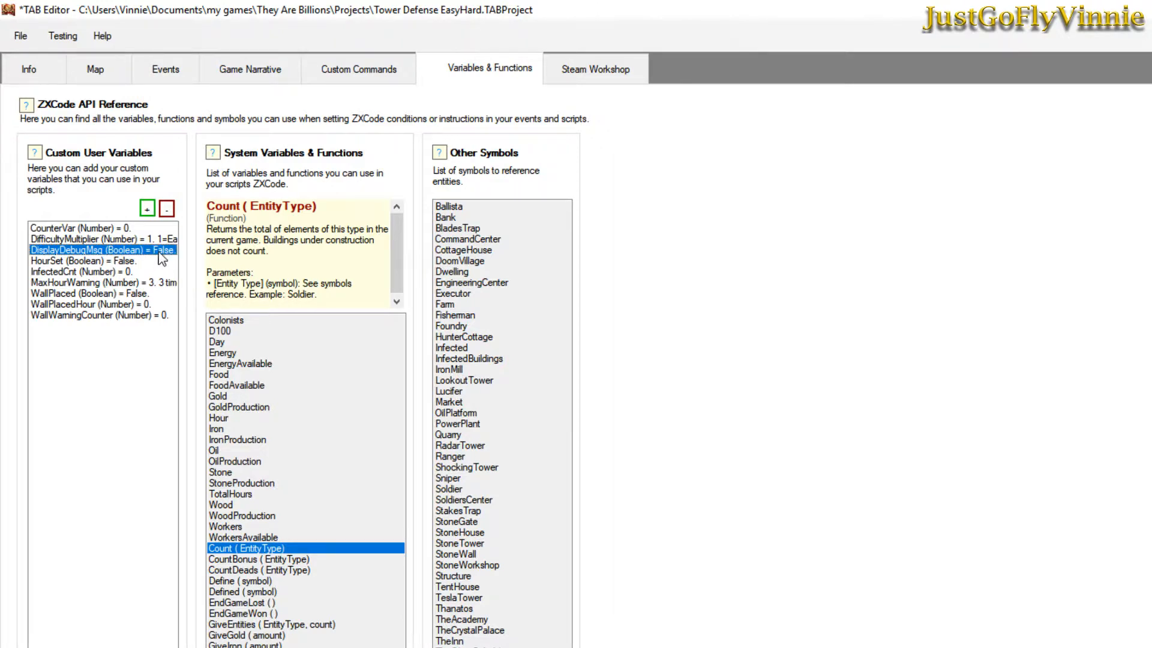
pyautogui.click(165, 78)
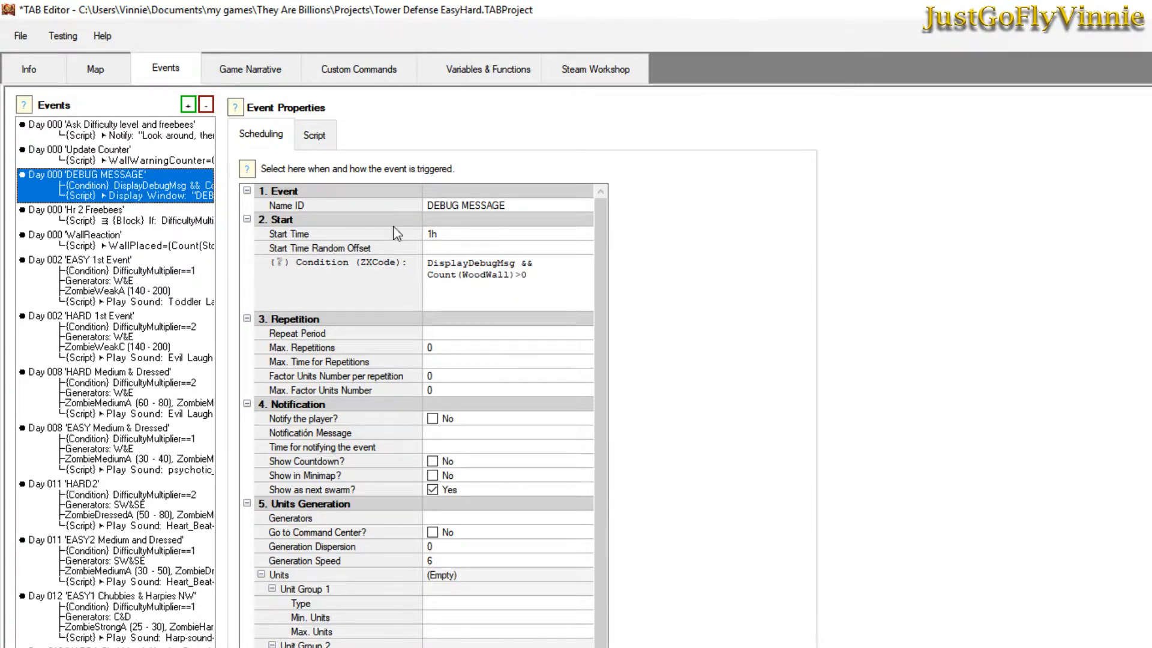
pyautogui.click(309, 136)
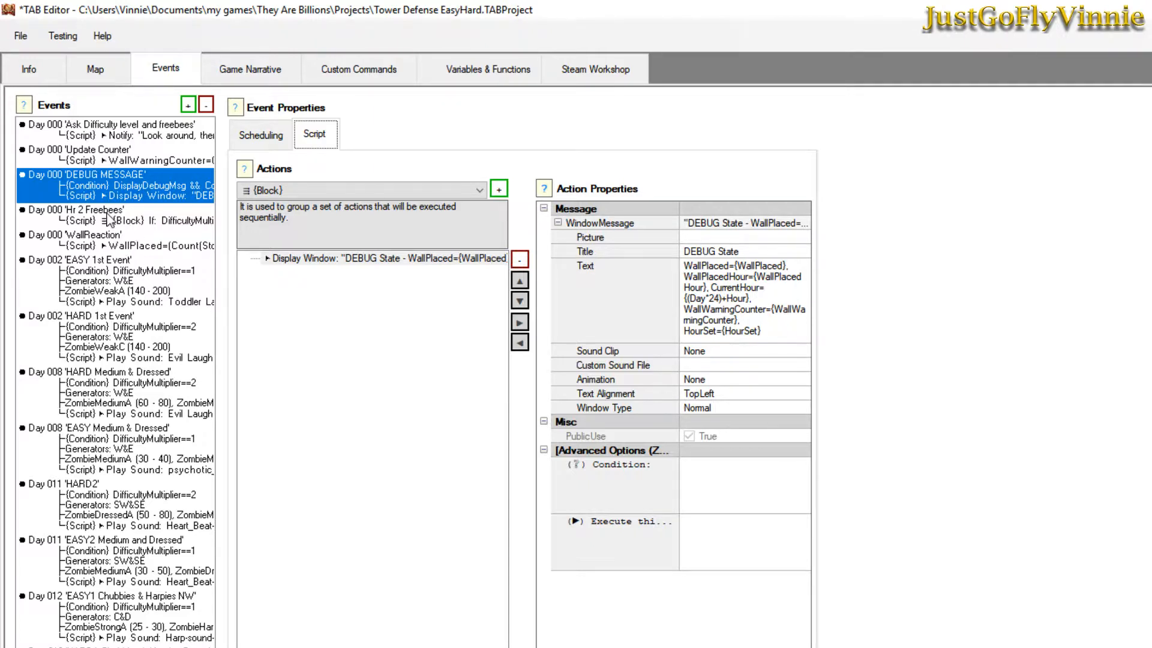
# Examine the 'Hr 2 Freebees' event's DifficultyMultiplier==1 Block and Choose Option message, check its start time, and return to its script.
pyautogui.click(108, 219)
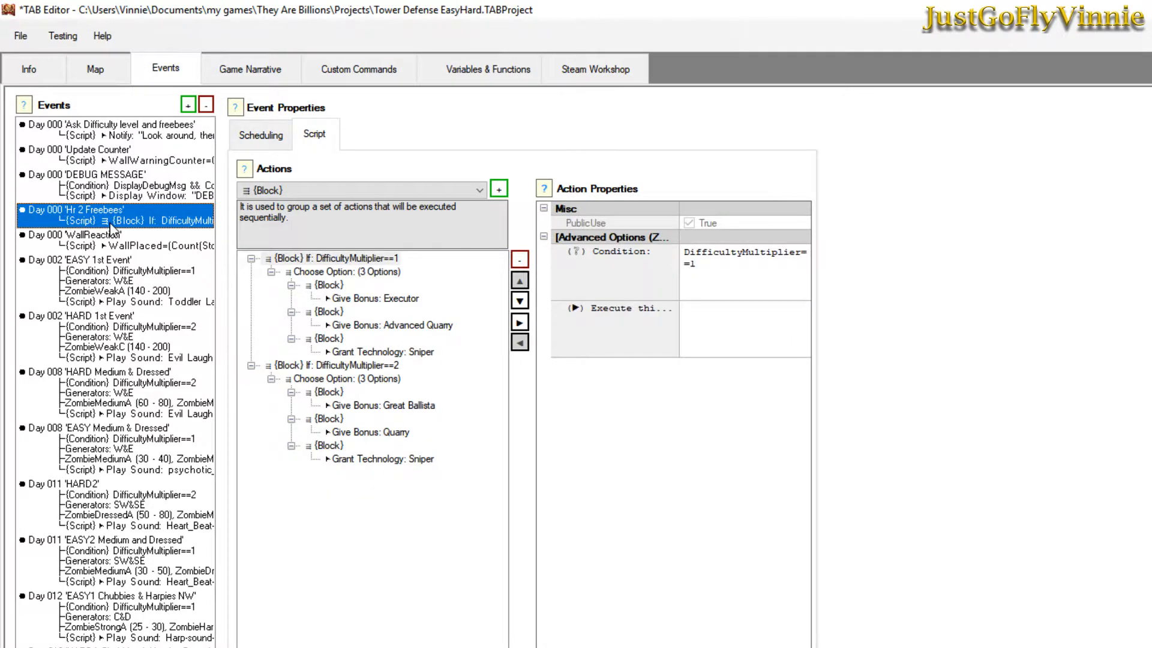
pyautogui.click(359, 261)
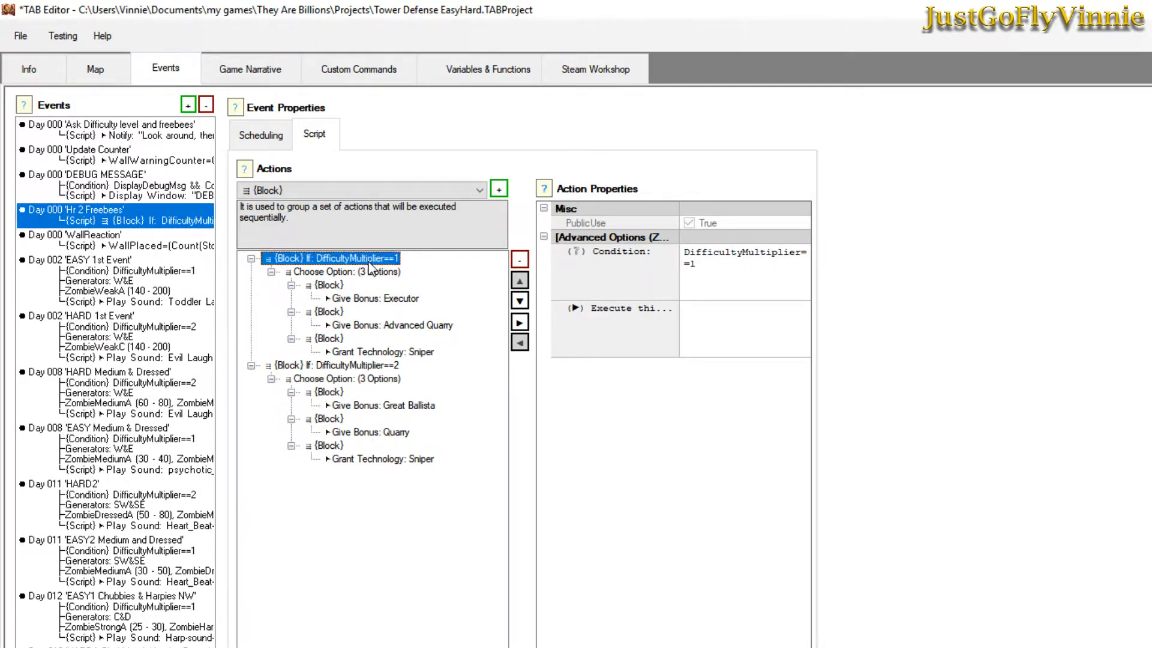
pyautogui.click(360, 273)
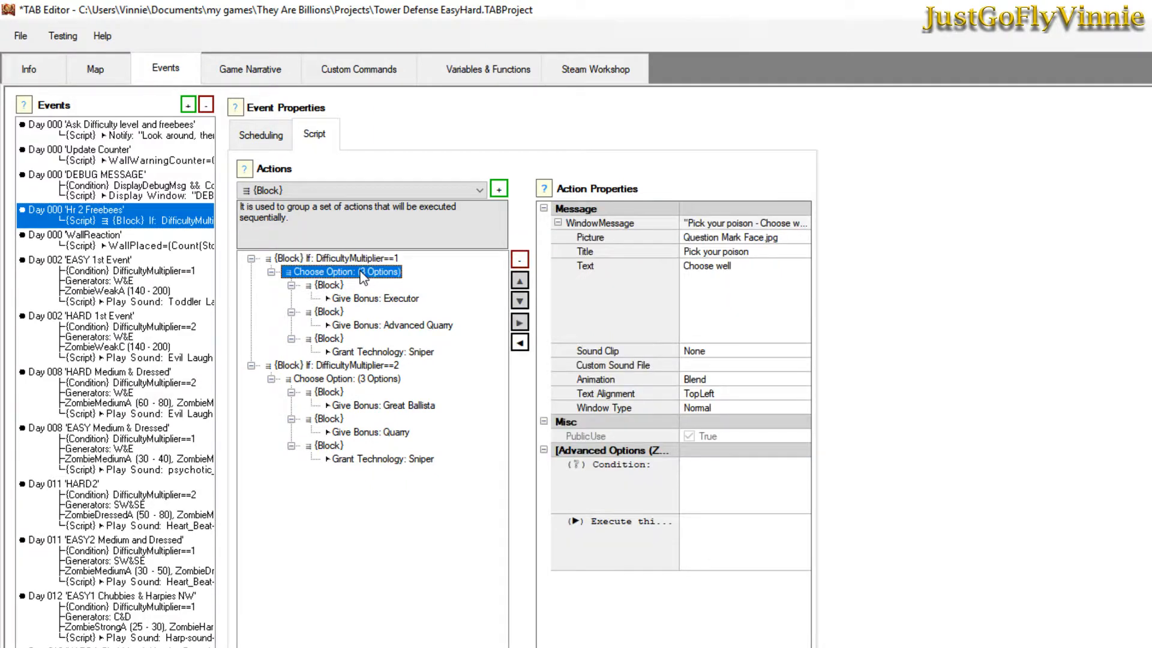
pyautogui.click(359, 259)
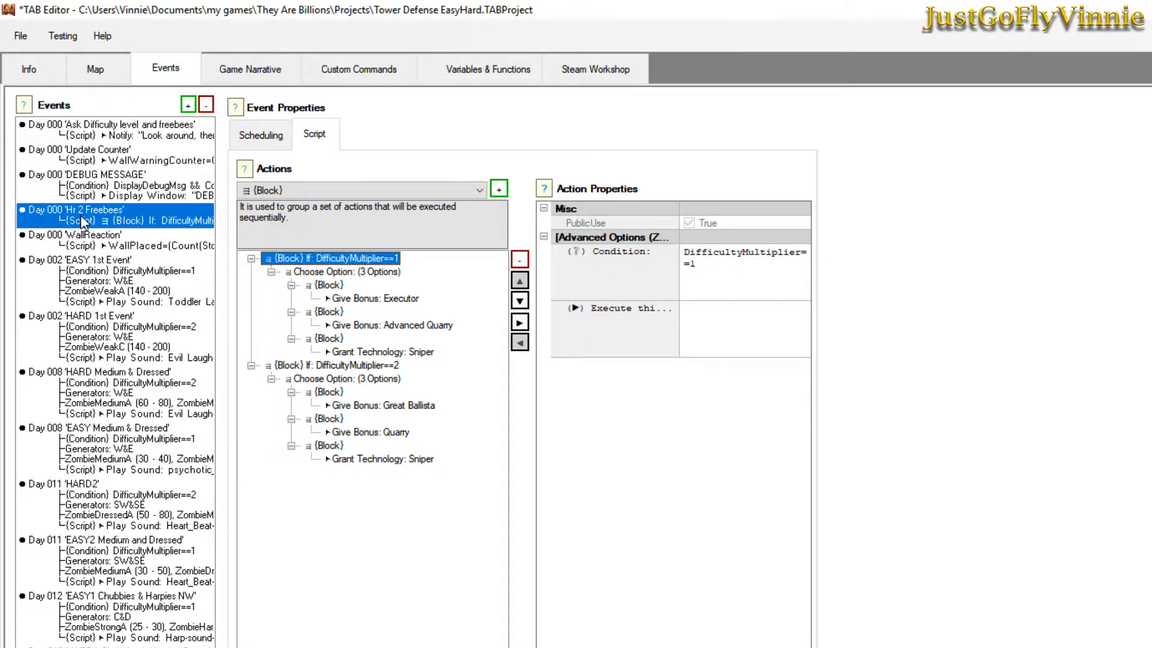
pyautogui.click(261, 134)
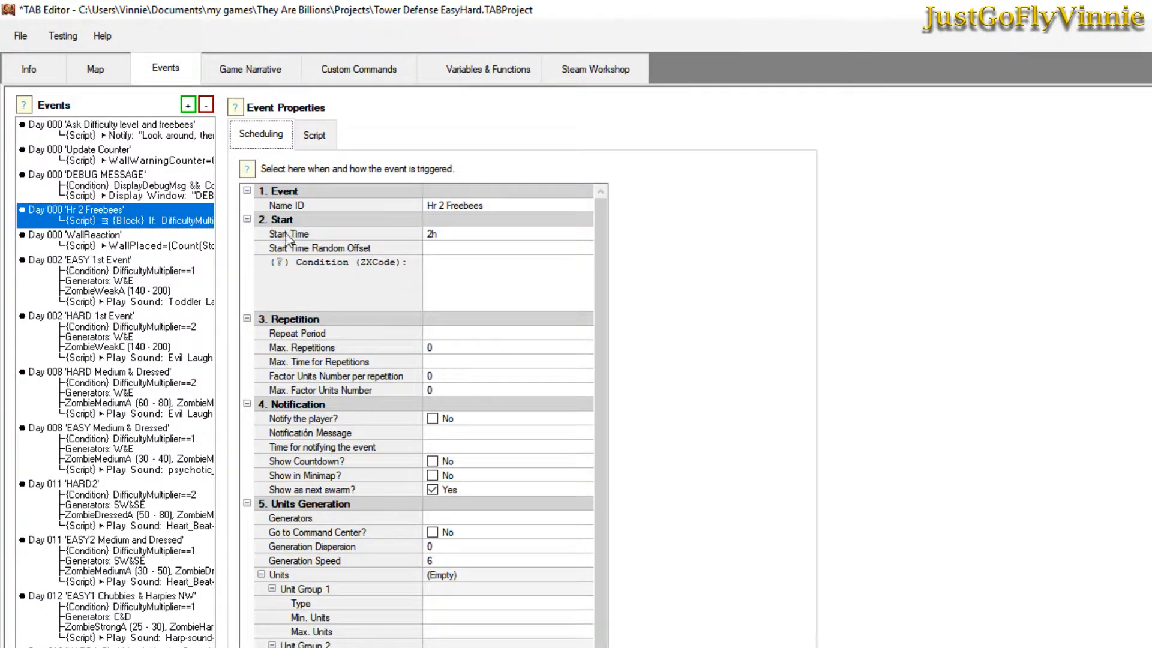
pyautogui.click(443, 241)
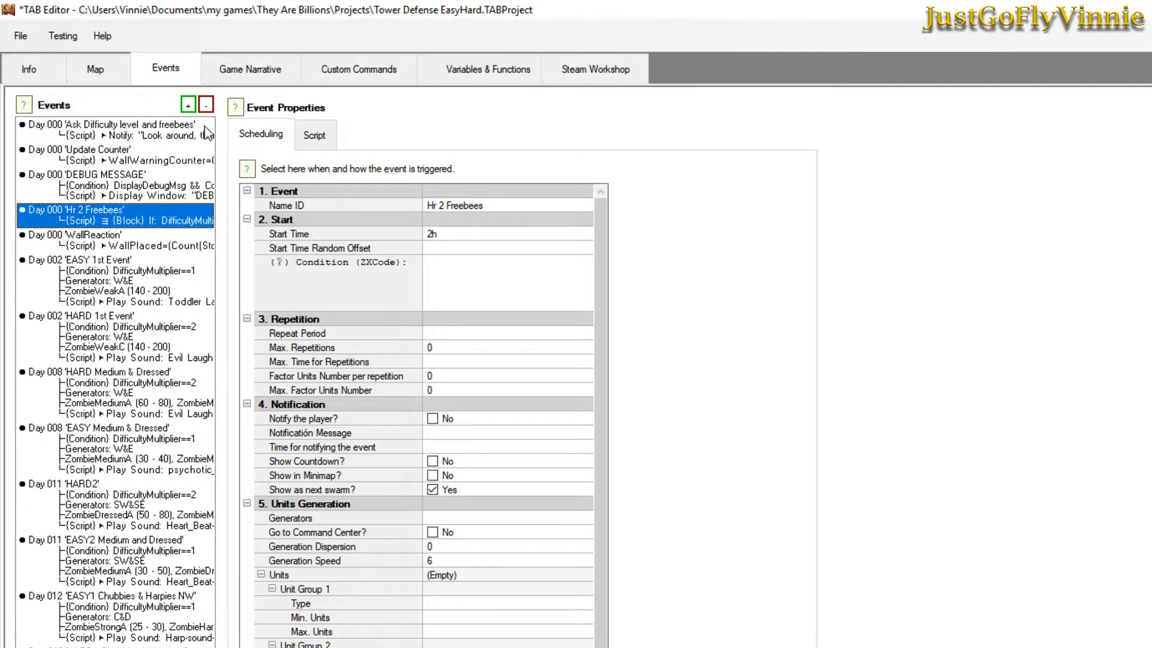
pyautogui.click(313, 136)
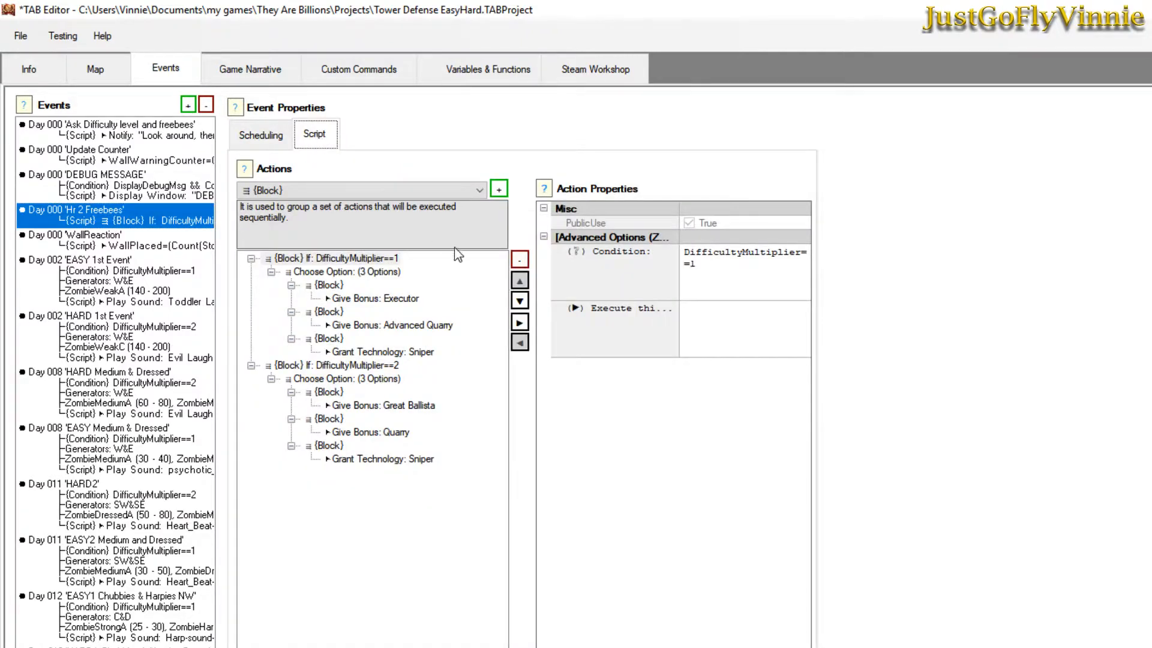
# Examine the DifficultyMultiplier==1 Block's Choose Option action and the option text of its Executor, Advanced Quarry and Sniper Technology Blocks.
pyautogui.click(363, 258)
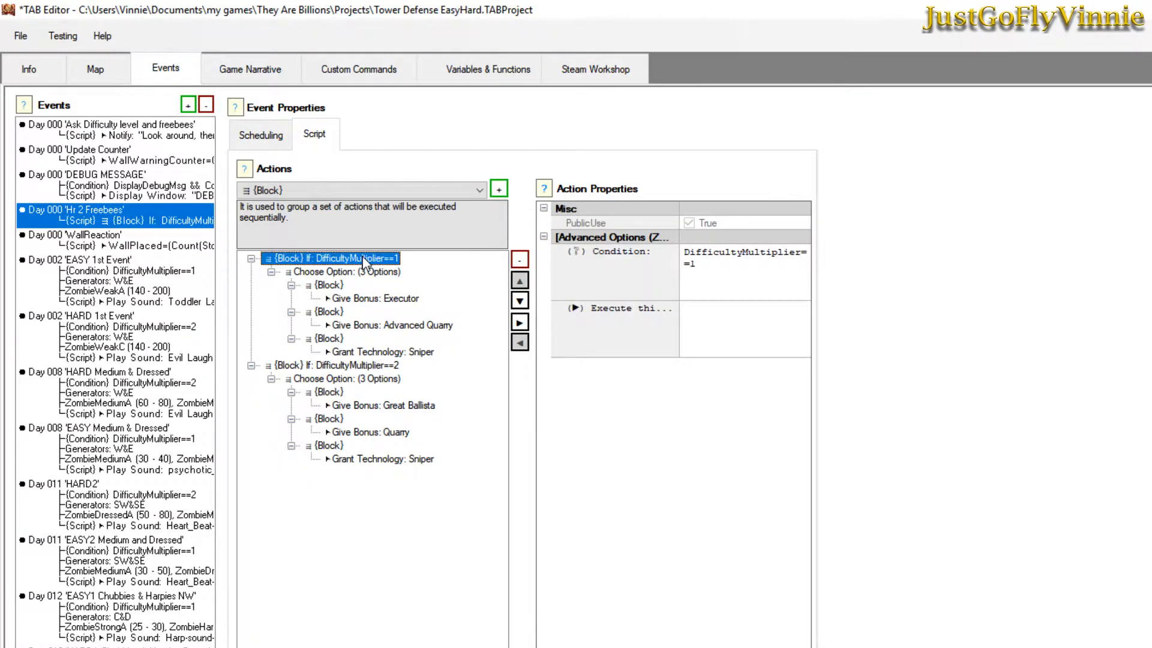
pyautogui.click(346, 272)
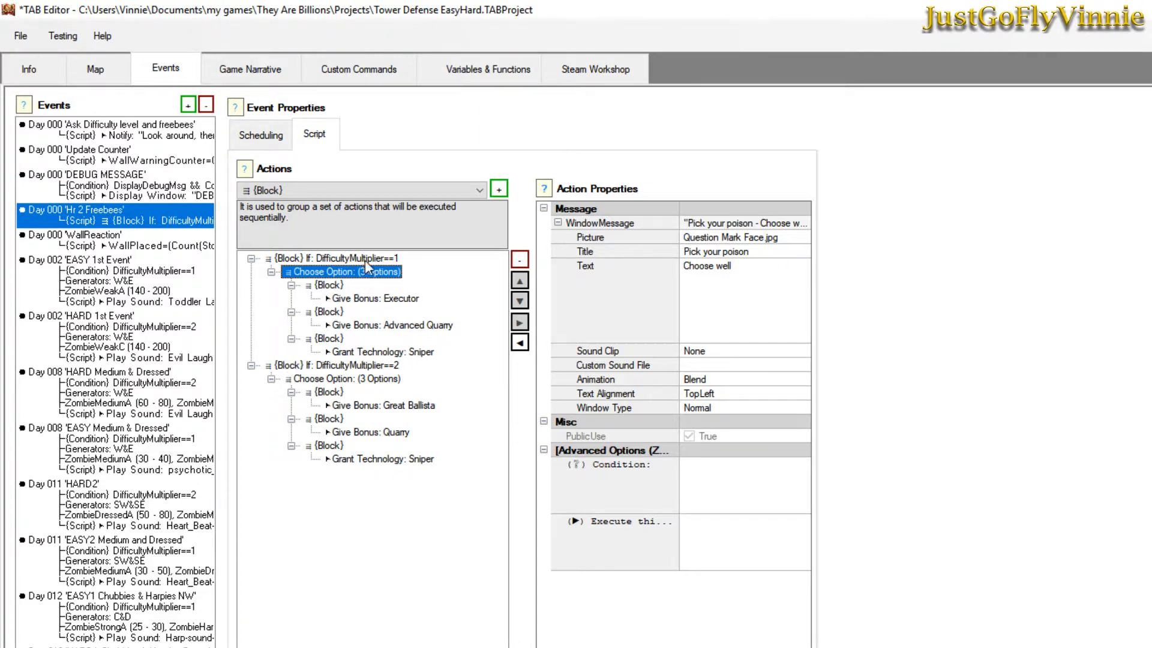
pyautogui.click(362, 367)
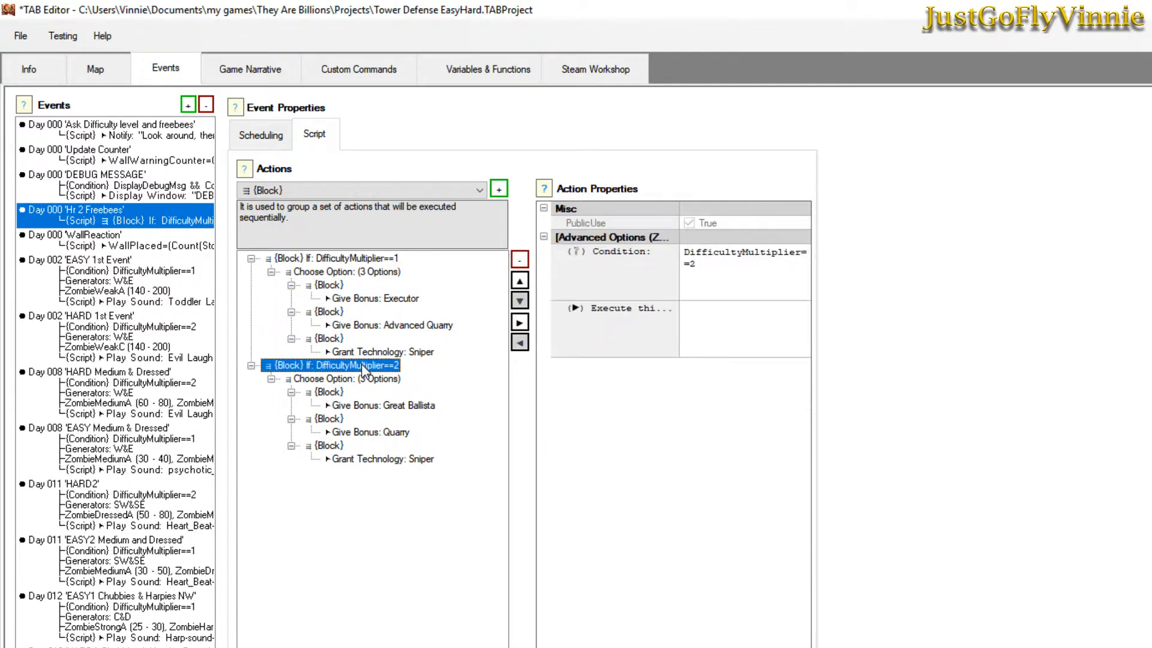
pyautogui.click(345, 274)
pyautogui.click(334, 287)
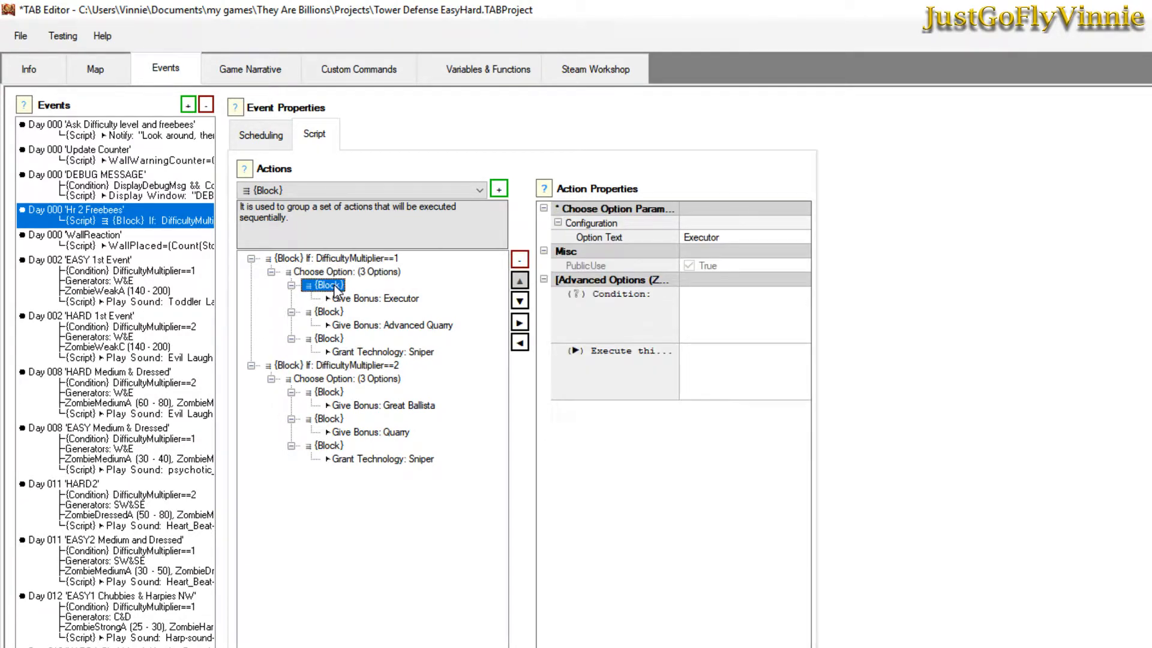
pyautogui.click(334, 313)
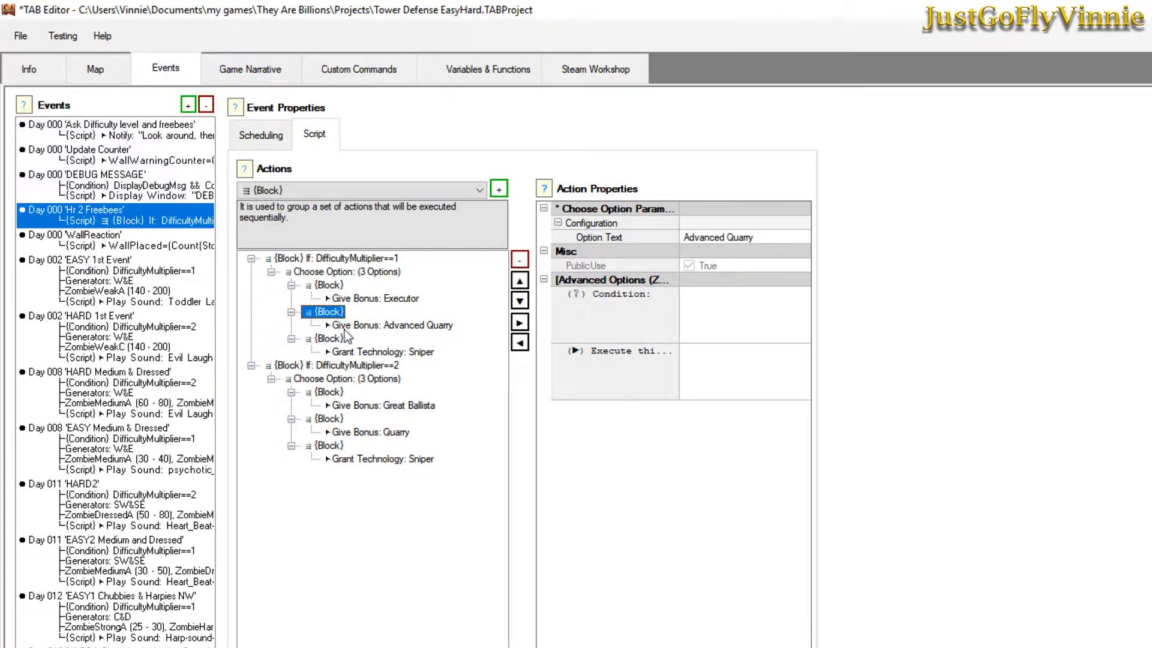
pyautogui.click(334, 338)
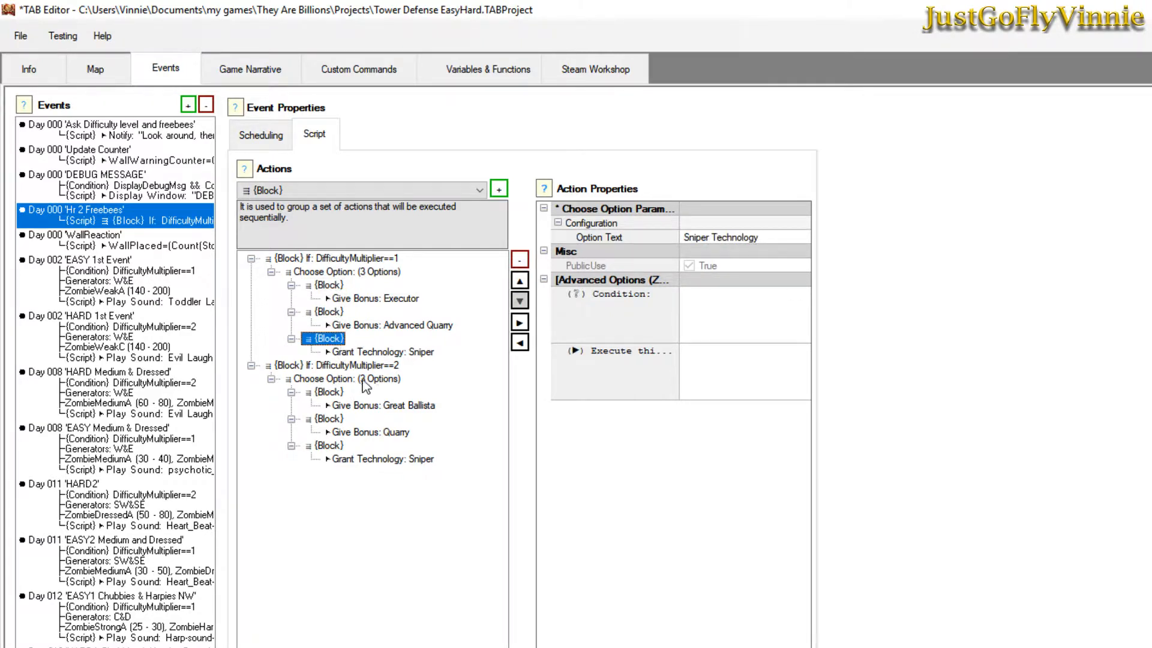
# Examine the Choose Option action under the DifficultyMultiplier==2 Block and the option text of its Ballista, Quarry and Sniper Technology Blocks.
pyautogui.click(334, 380)
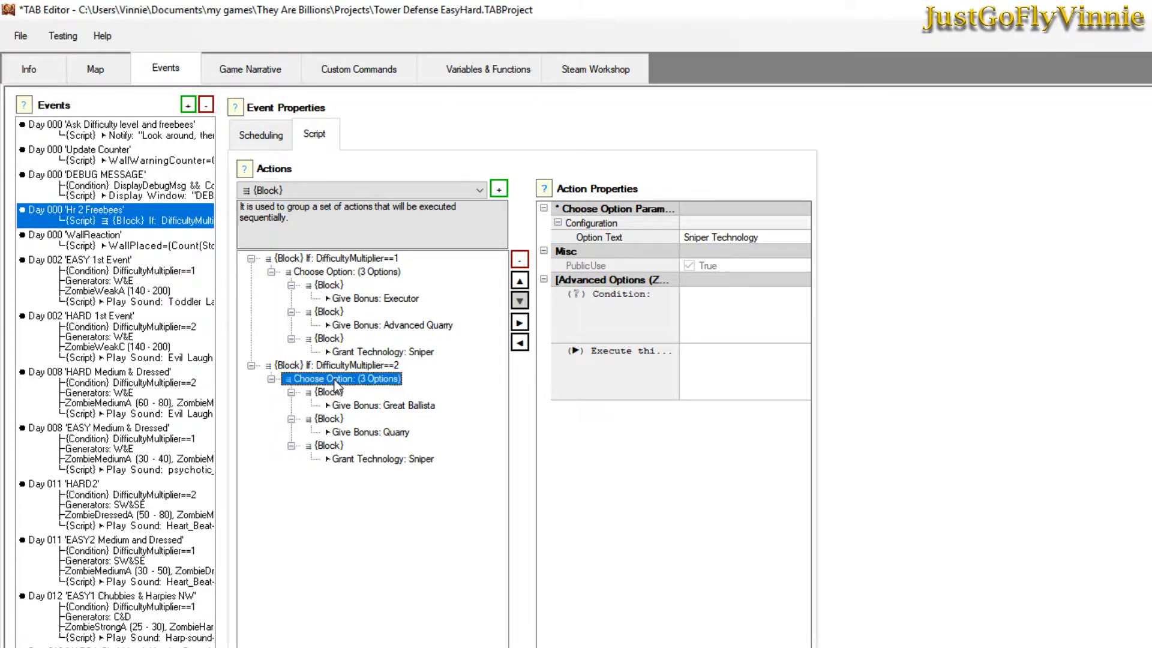
pyautogui.click(337, 392)
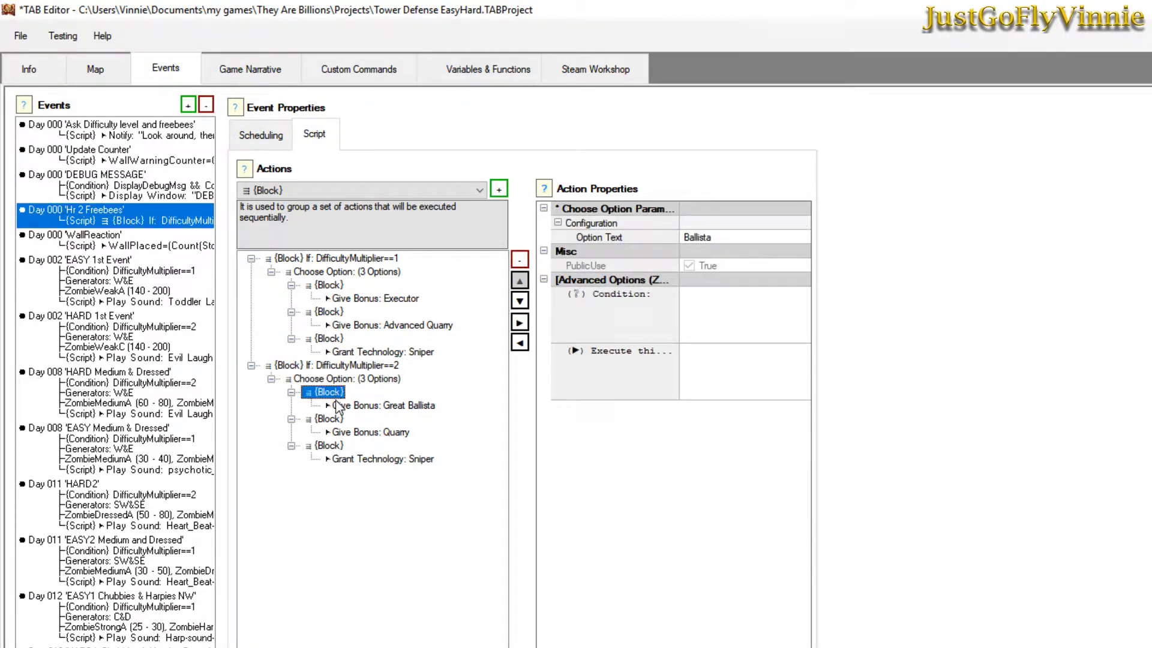
pyautogui.click(330, 420)
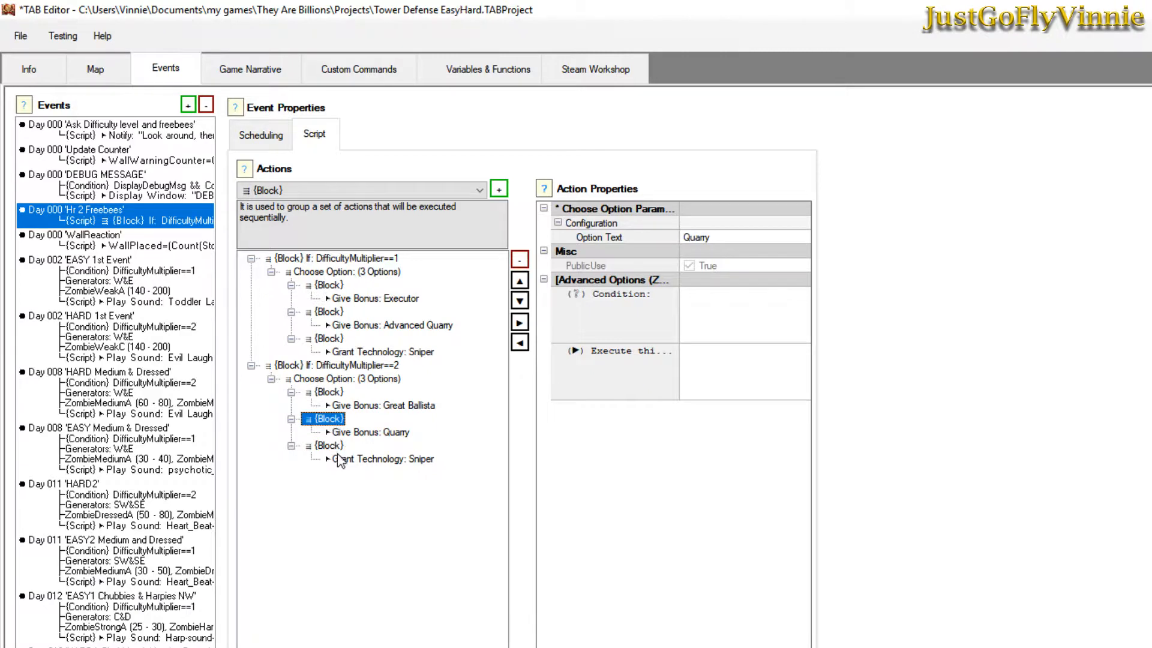
pyautogui.click(328, 447)
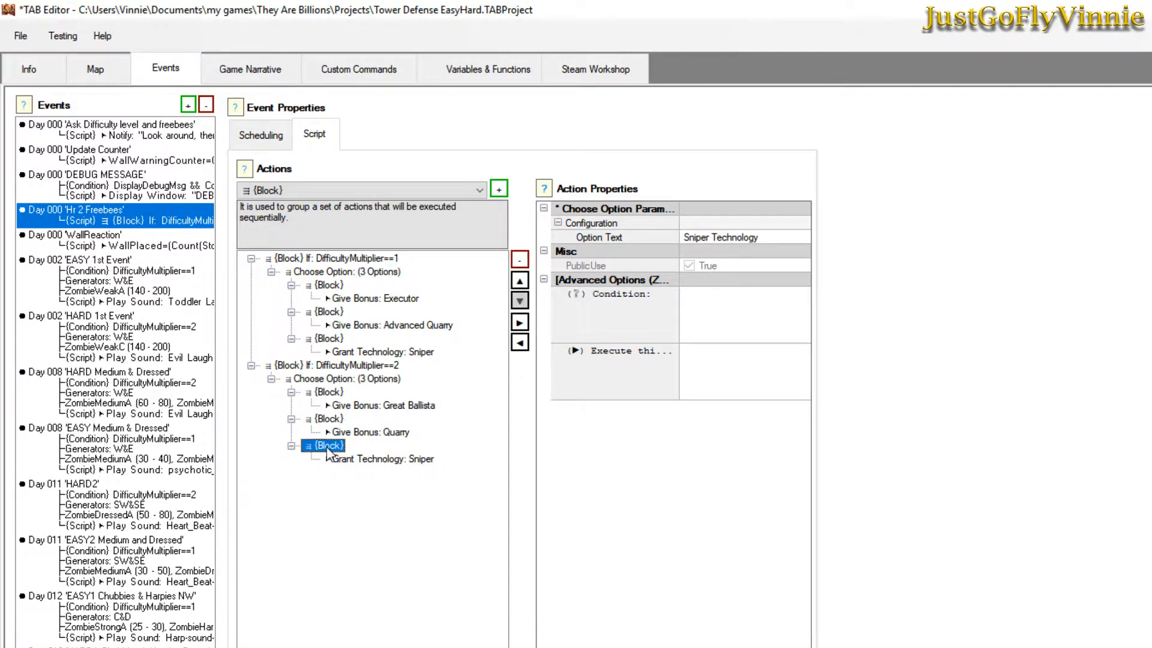
pyautogui.click(331, 367)
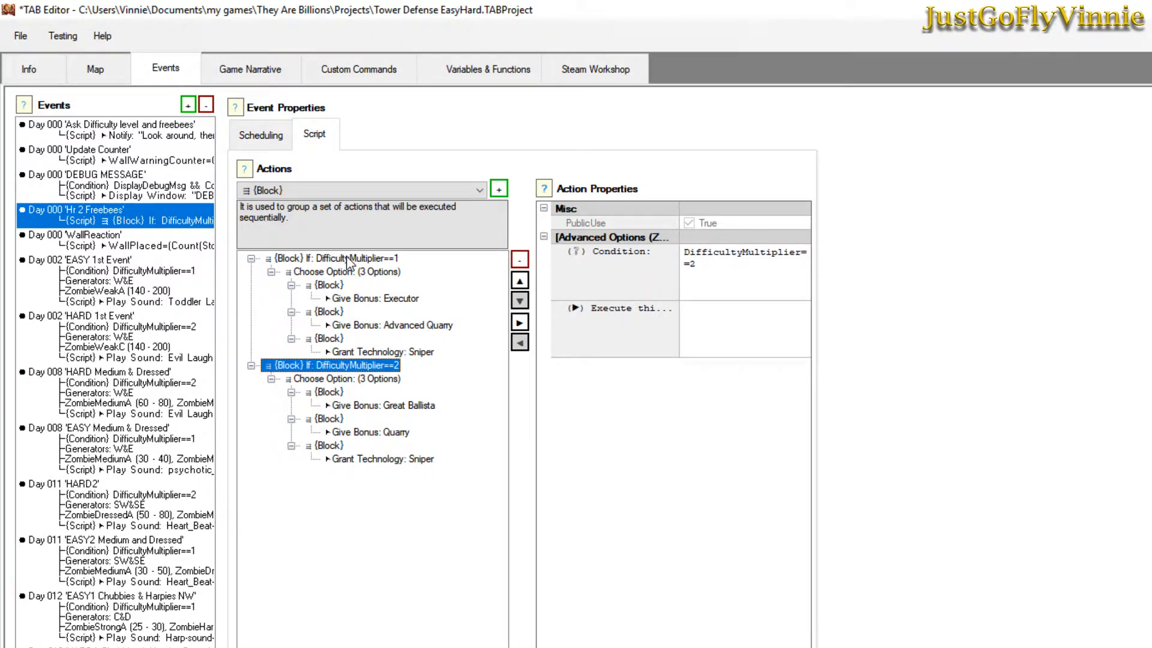
# Select the 'EASY 1st Event' and review its scheduling, including the Generators setting.
pyautogui.click(93, 240)
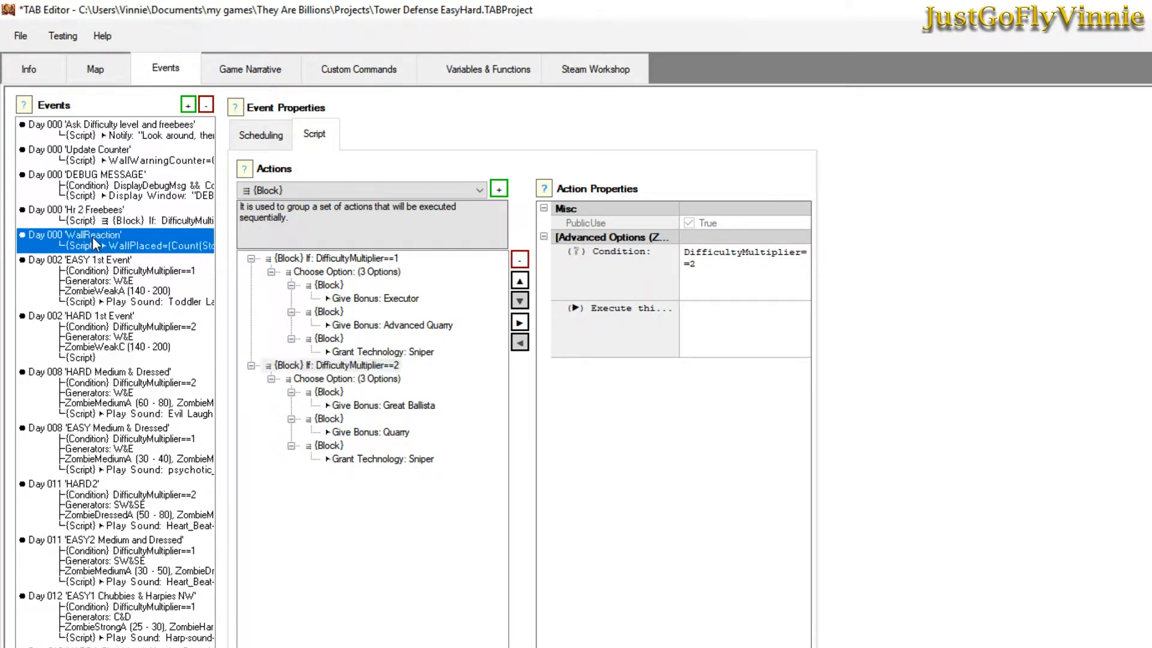
pyautogui.click(92, 276)
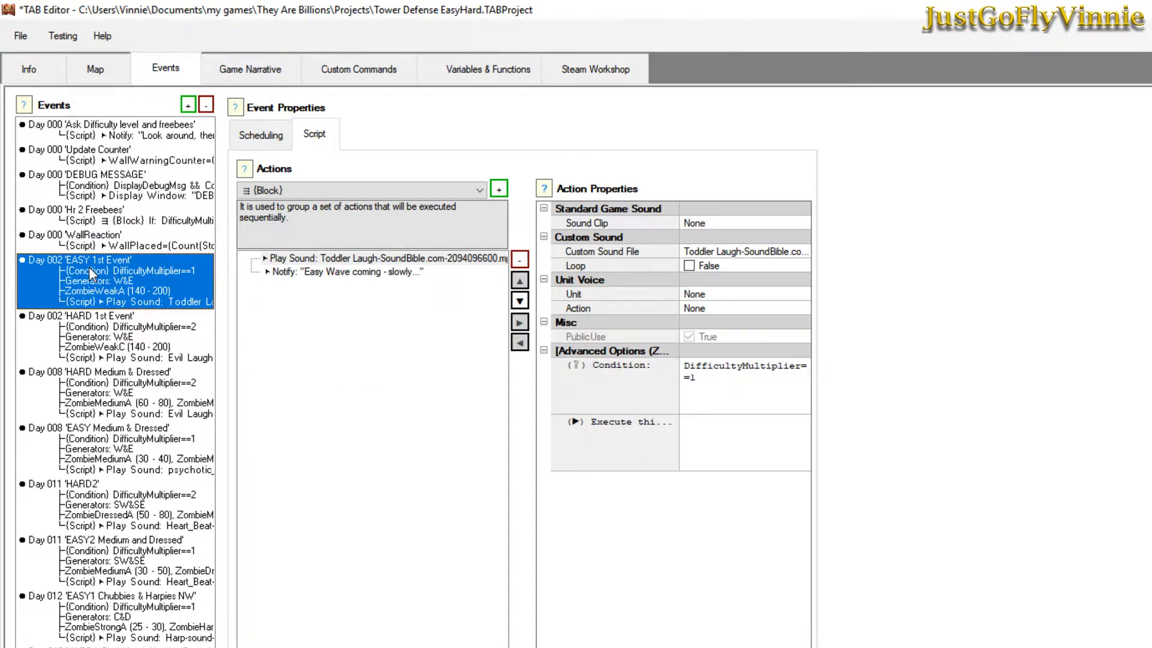
pyautogui.click(282, 132)
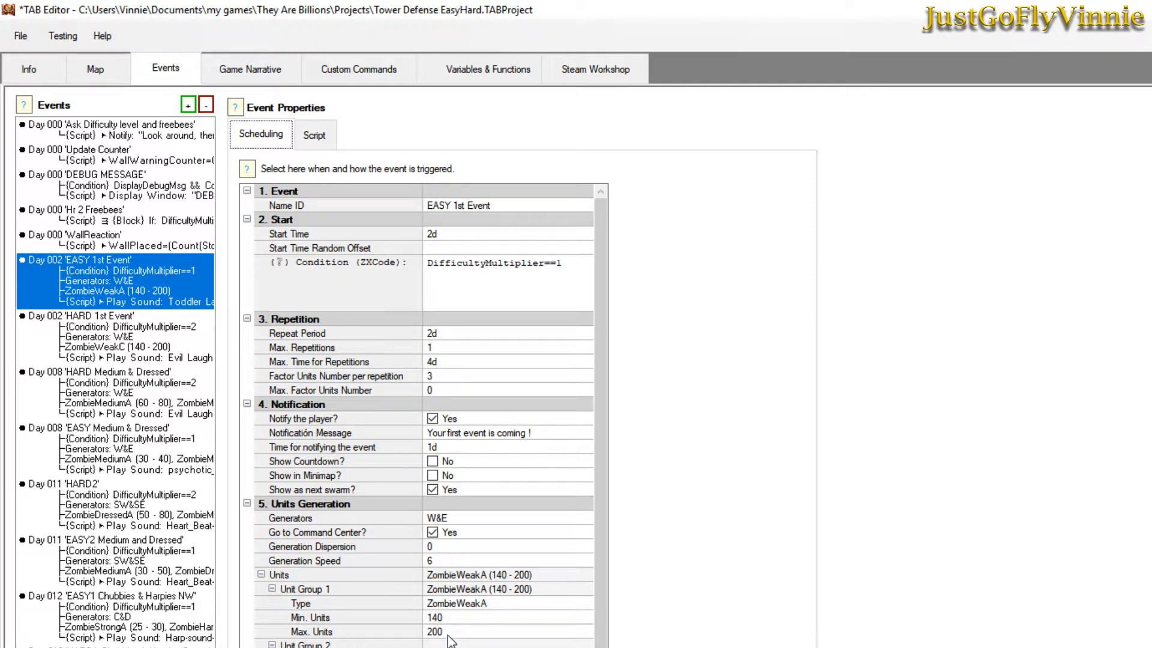
pyautogui.click(454, 519)
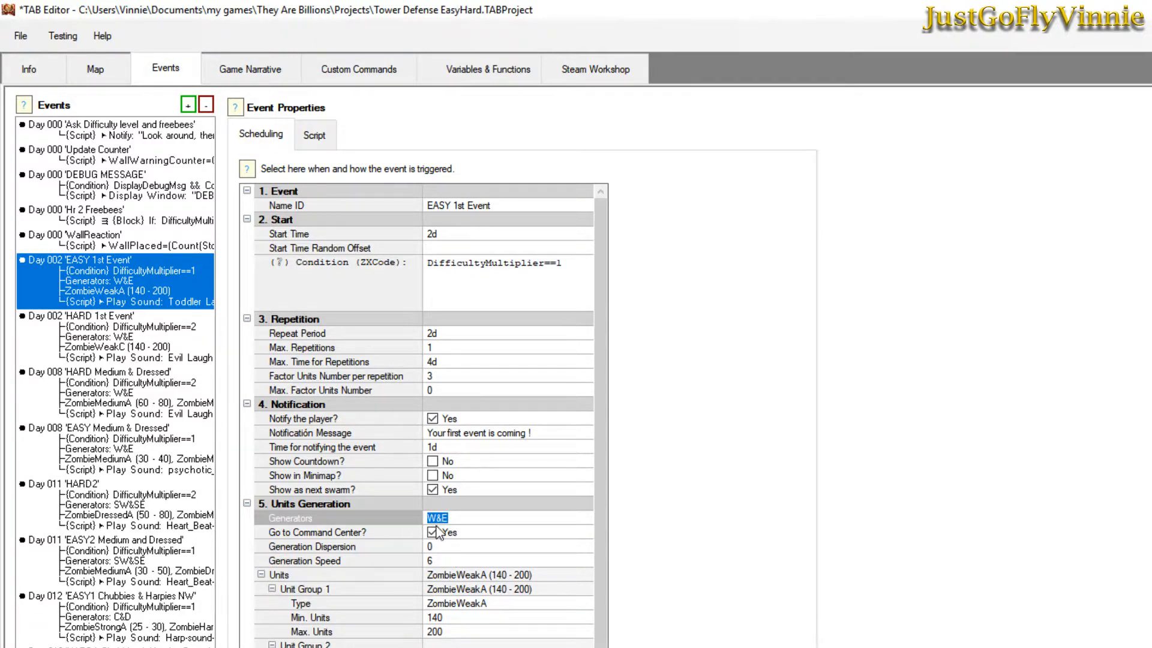
# Try extending the 'EASY 1st Event' Generators expression with |(N&S).
pyautogui.click(458, 521)
pyautogui.write('|')
pyautogui.write('(N&S)')
pyautogui.press('BackSpace')
pyautogui.press('BackSpace')
pyautogui.press('BackSpace')
pyautogui.press('BackSpace')
pyautogui.press('BackSpace')
pyautogui.press('BackSpace')
pyautogui.press('BackSpace')
pyautogui.press('BackSpace')
# Look over the unit generators across the whole map and select Unit Generator C.
pyautogui.click(95, 69)
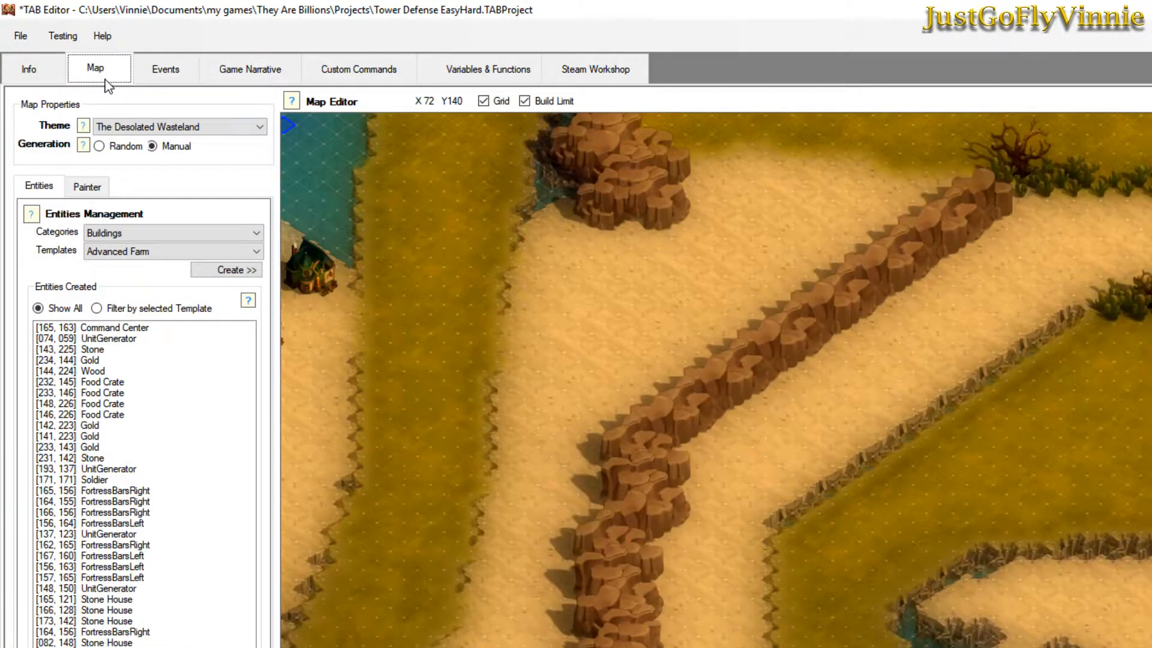
pyautogui.scroll(-4, 717, 380)
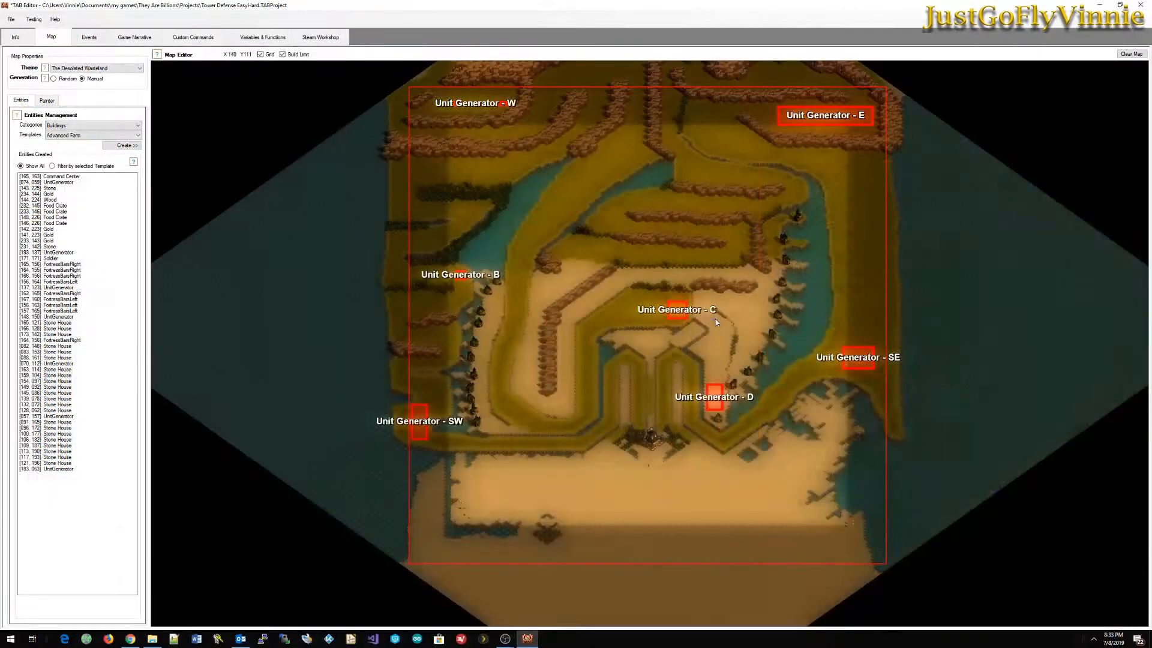
pyautogui.click(677, 309)
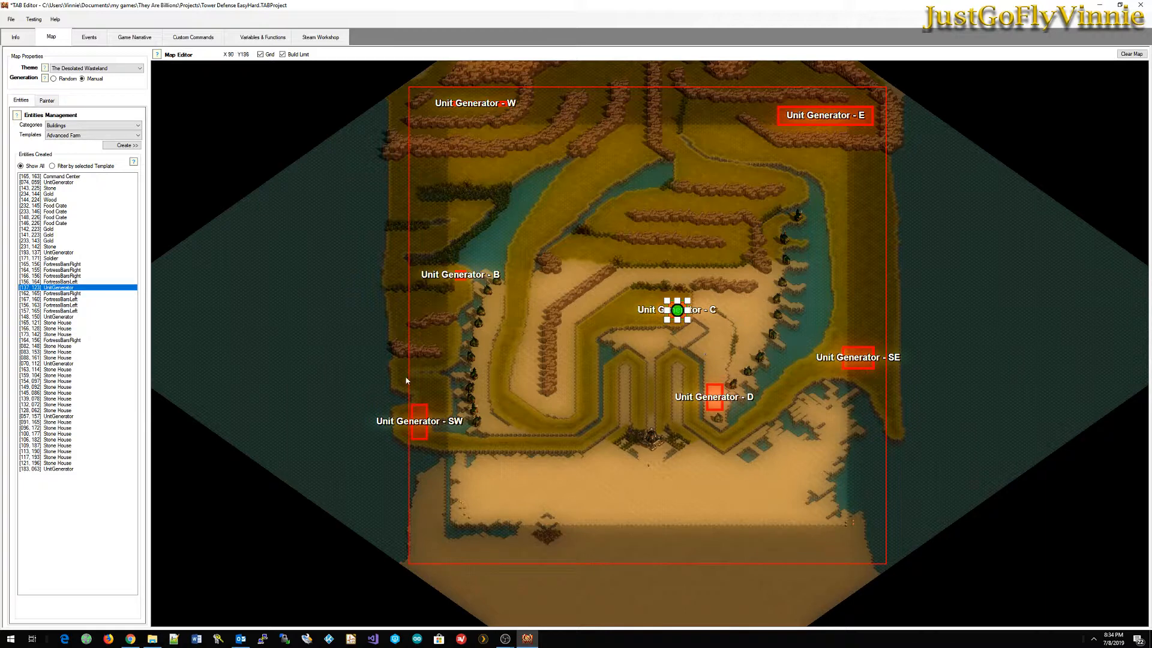
# Return to the events and compare the scheduling conditions and unit groups of 'EASY 1st Event' and 'HARD 1st Event'.
pyautogui.click(90, 38)
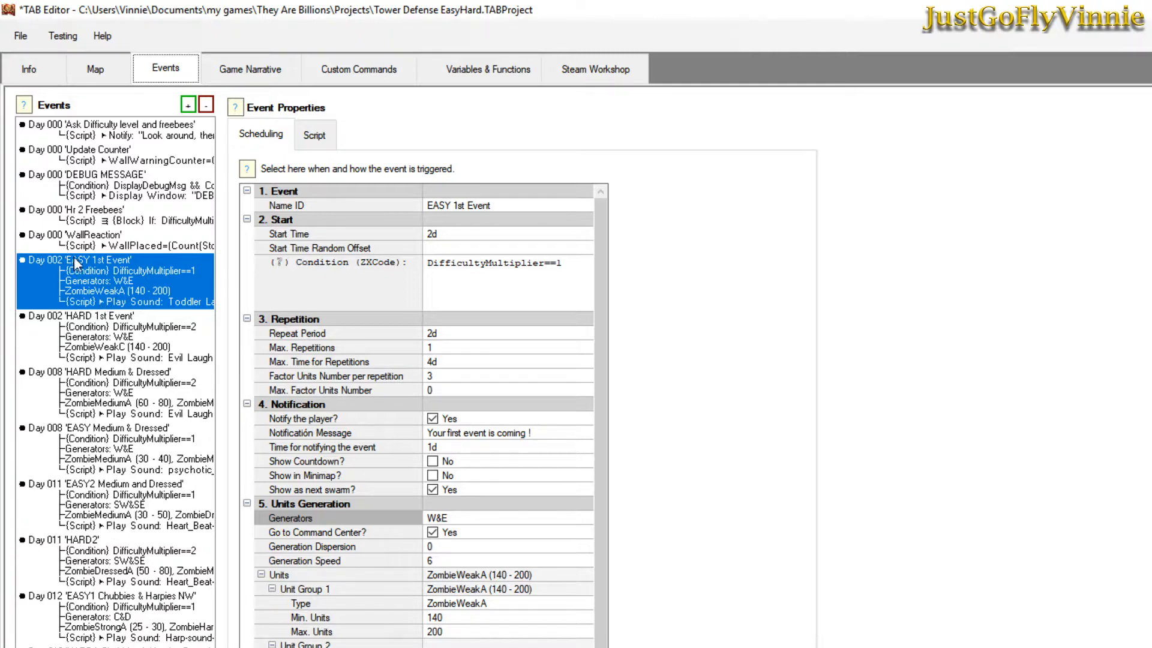
pyautogui.click(81, 328)
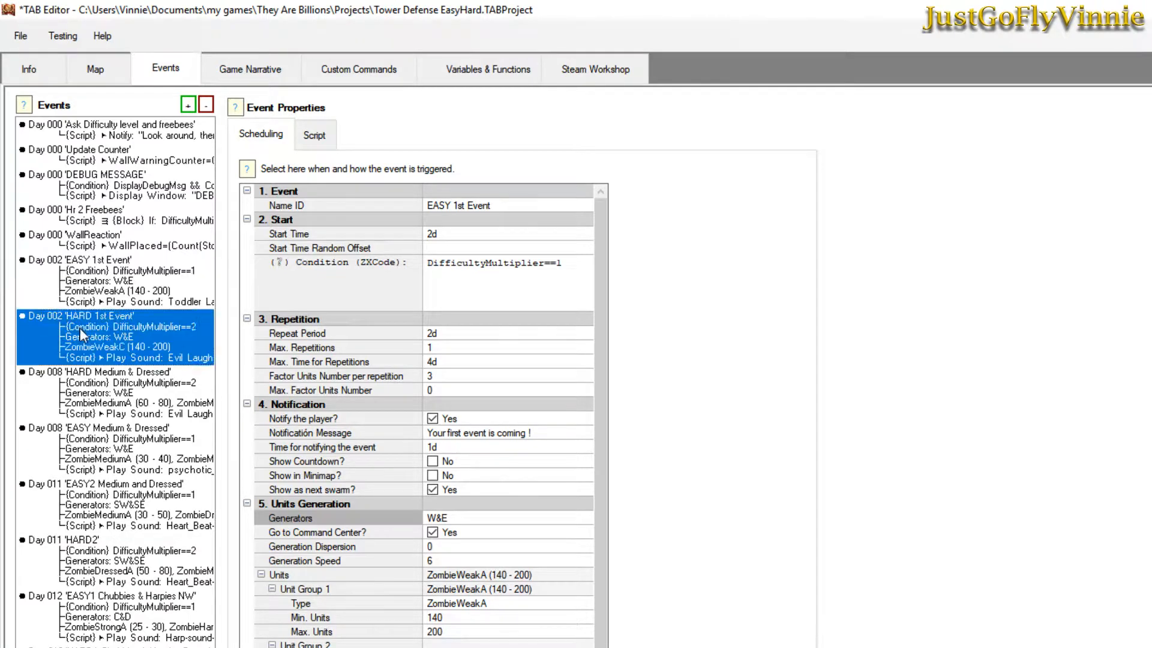
pyautogui.click(96, 274)
pyautogui.click(88, 329)
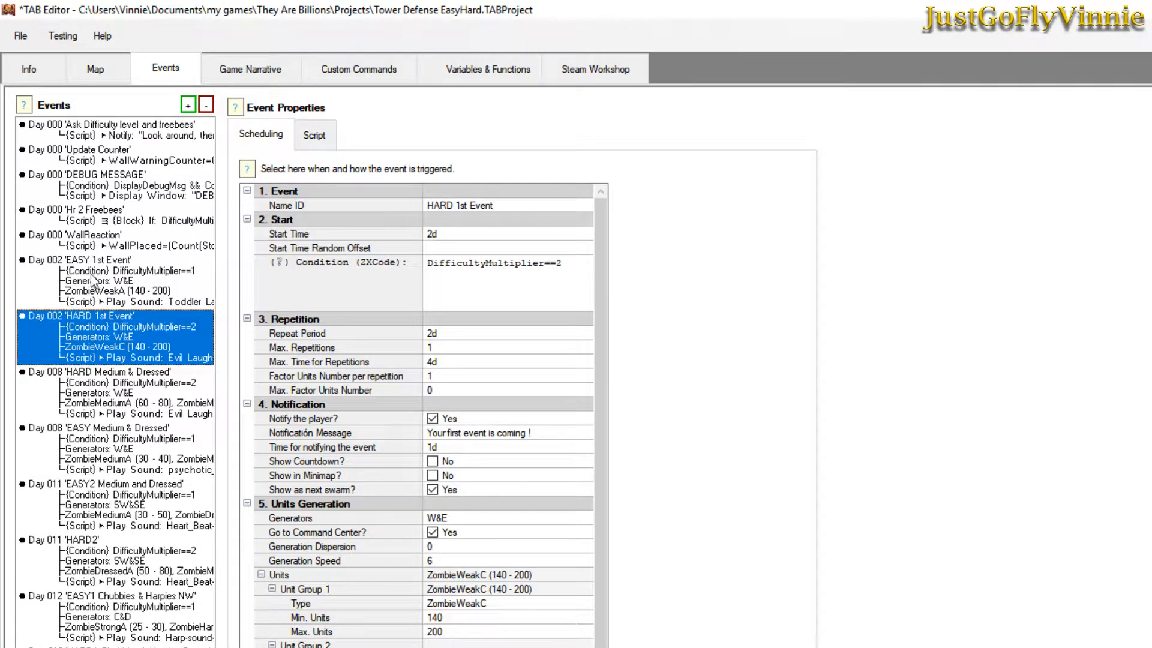
pyautogui.click(90, 273)
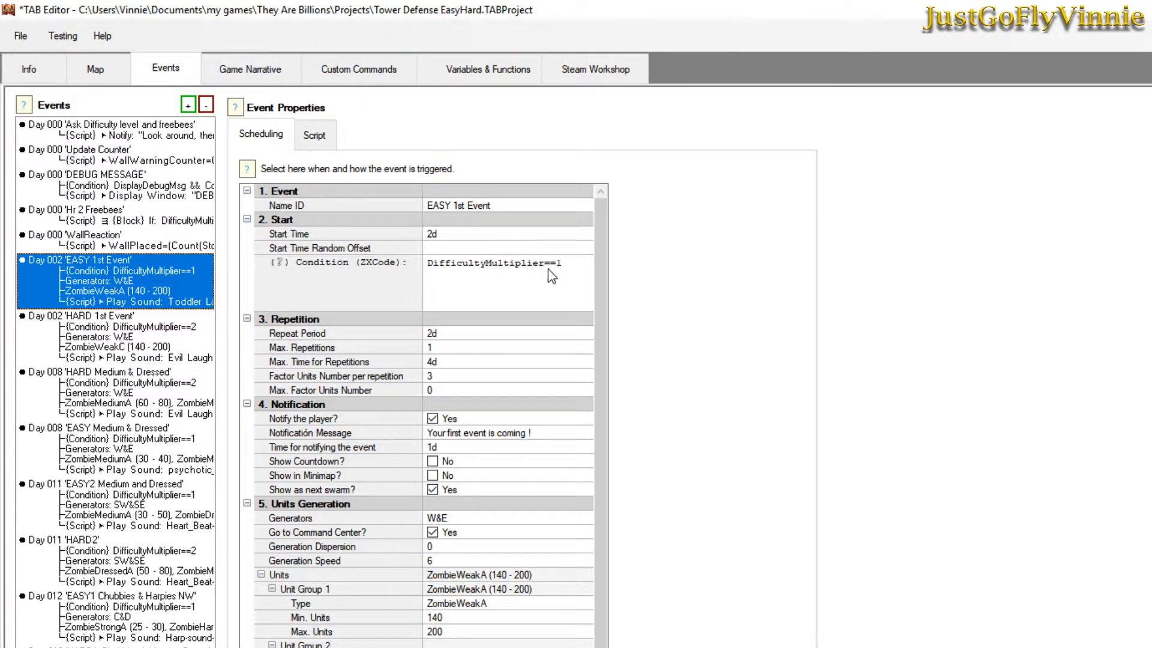
pyautogui.click(102, 335)
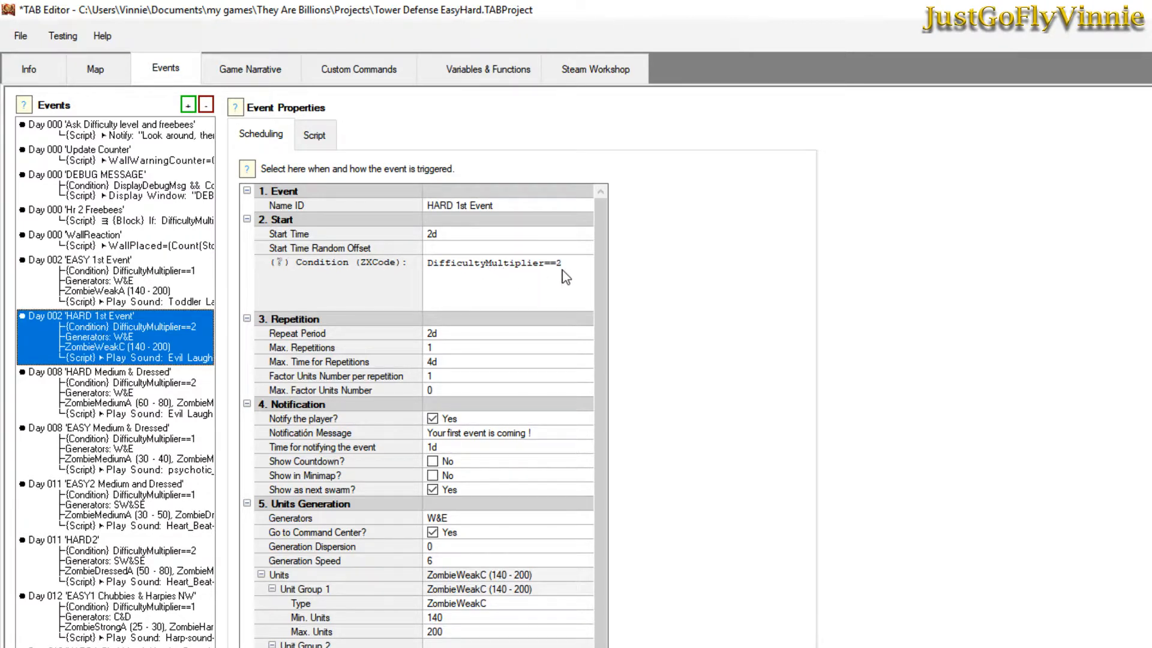
pyautogui.click(118, 289)
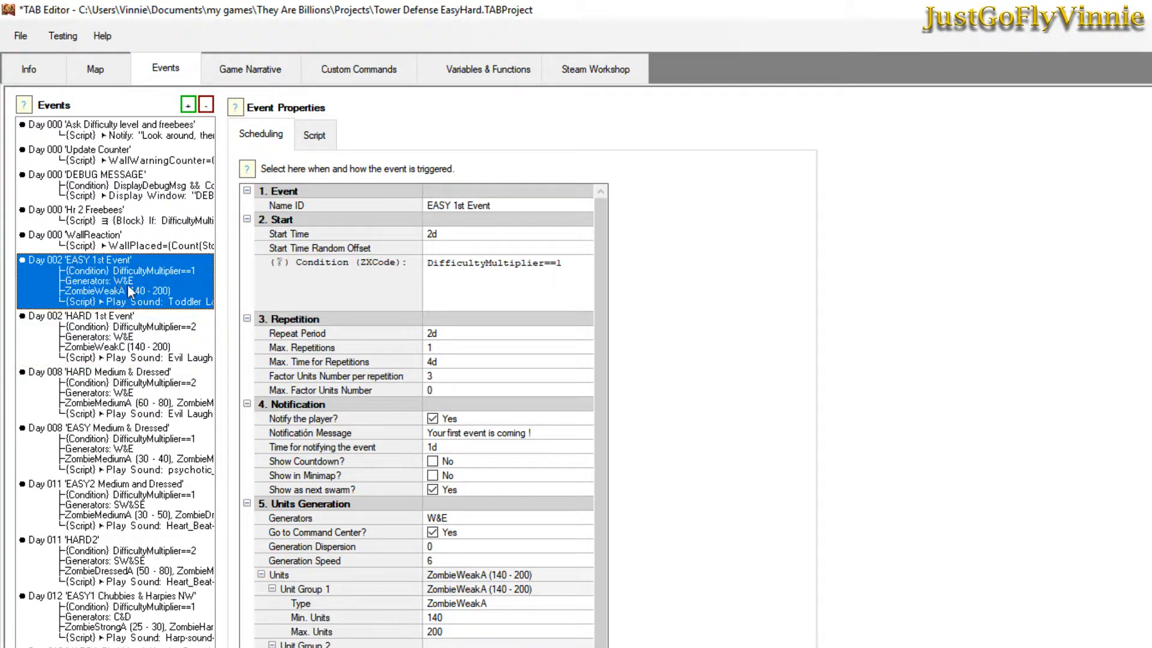
pyautogui.click(93, 331)
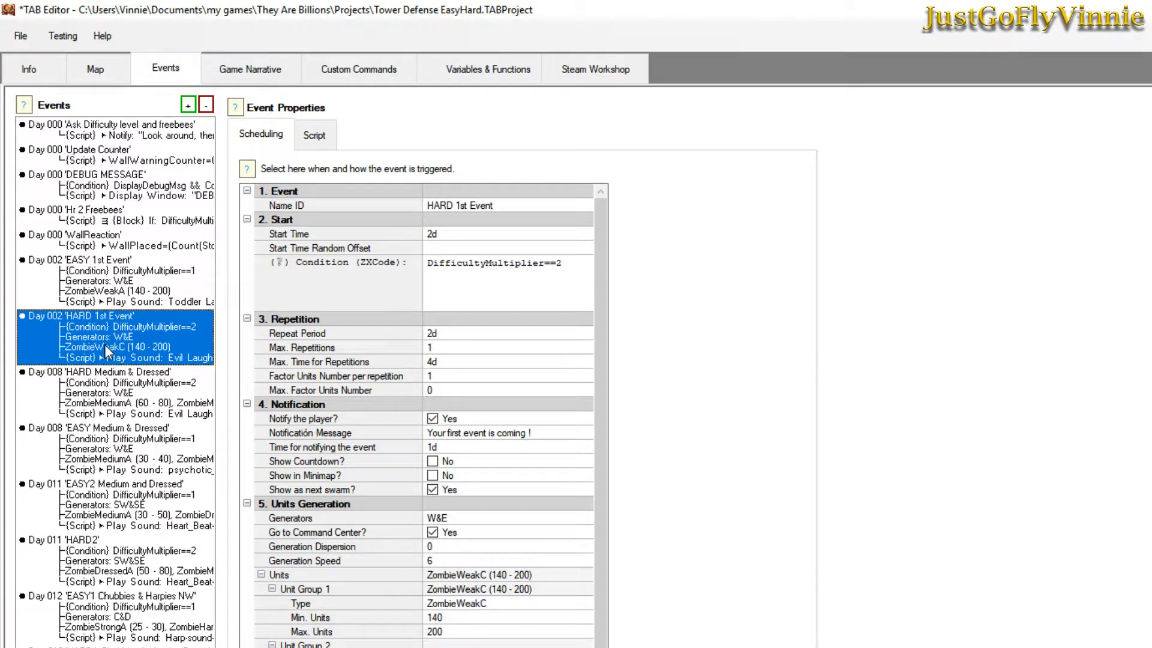
# Review the scheduling of the EASY and HARD 'Medium & Dressed' events, 'HARD2' and 'HARD1 Chubbies & Harpies Center'.
pyautogui.click(119, 449)
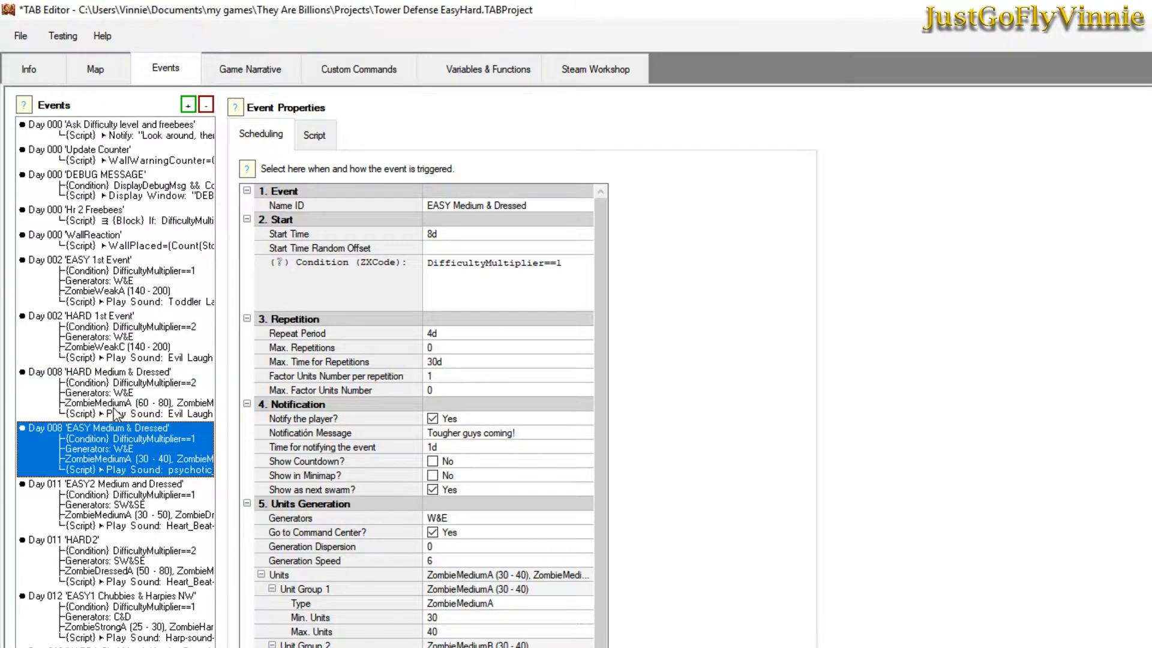
pyautogui.click(115, 412)
pyautogui.click(98, 342)
pyautogui.click(108, 412)
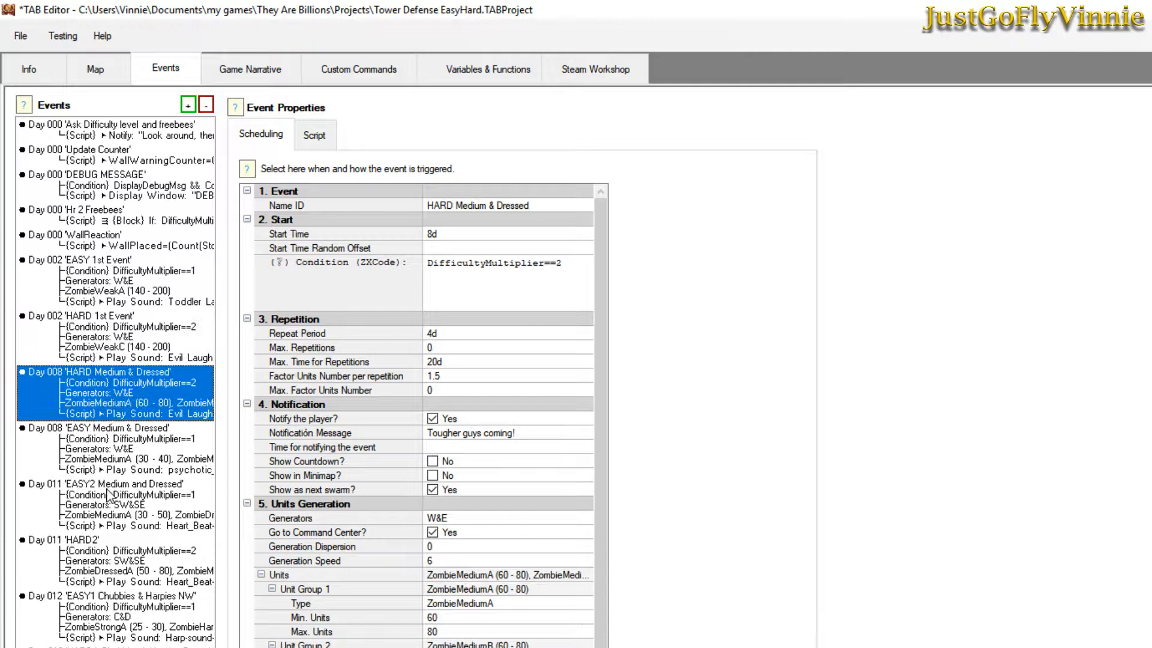
pyautogui.click(118, 571)
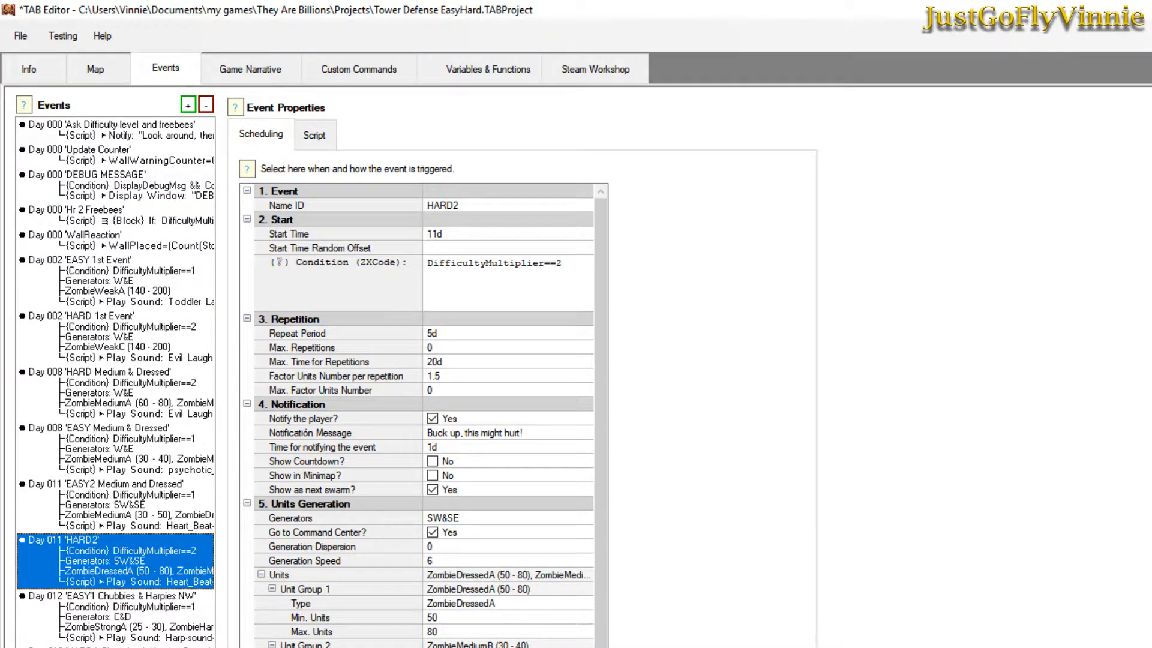
pyautogui.click(115, 647)
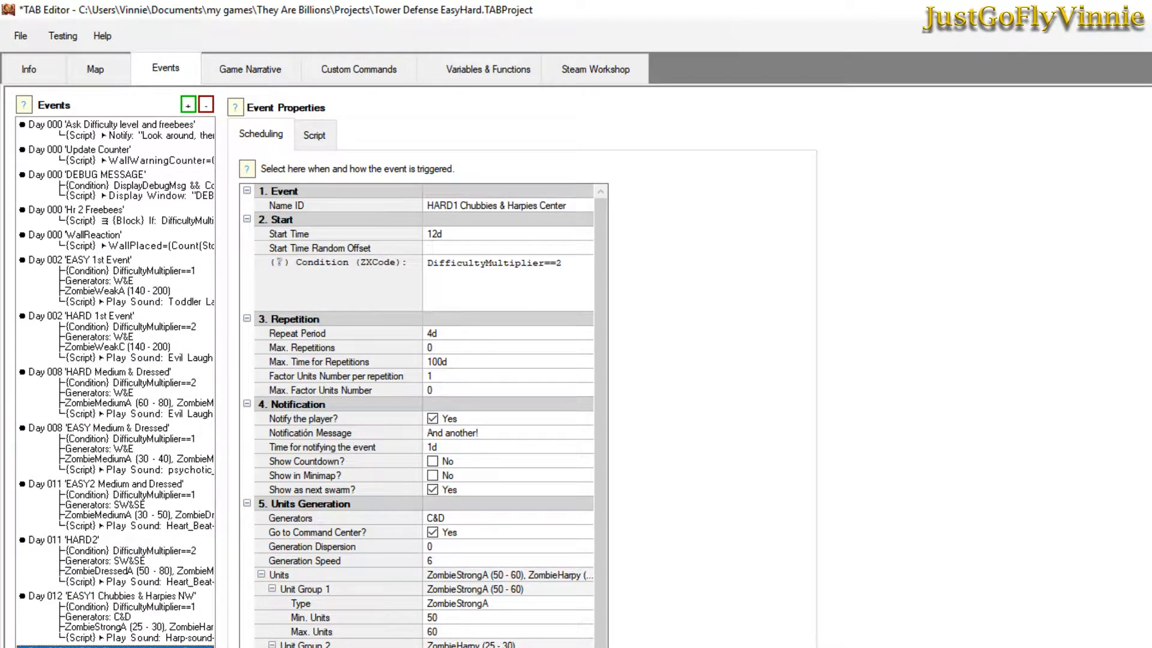
# Select the 'Win' event and examine its start time, special flags and script.
pyautogui.click(115, 647)
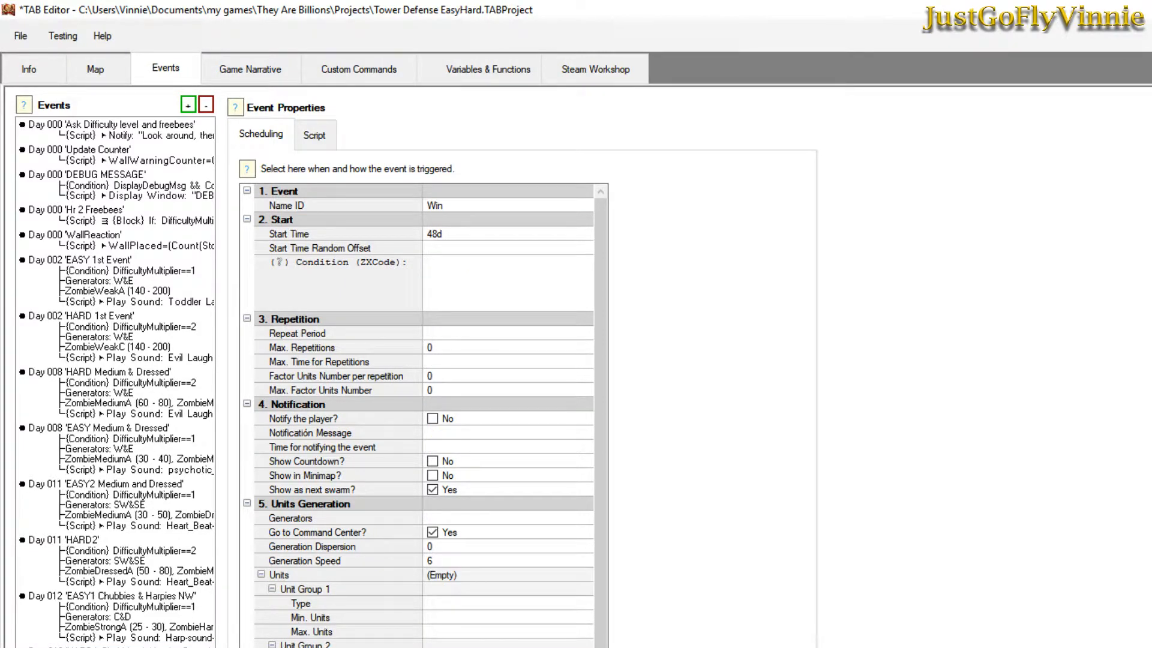
pyautogui.click(464, 235)
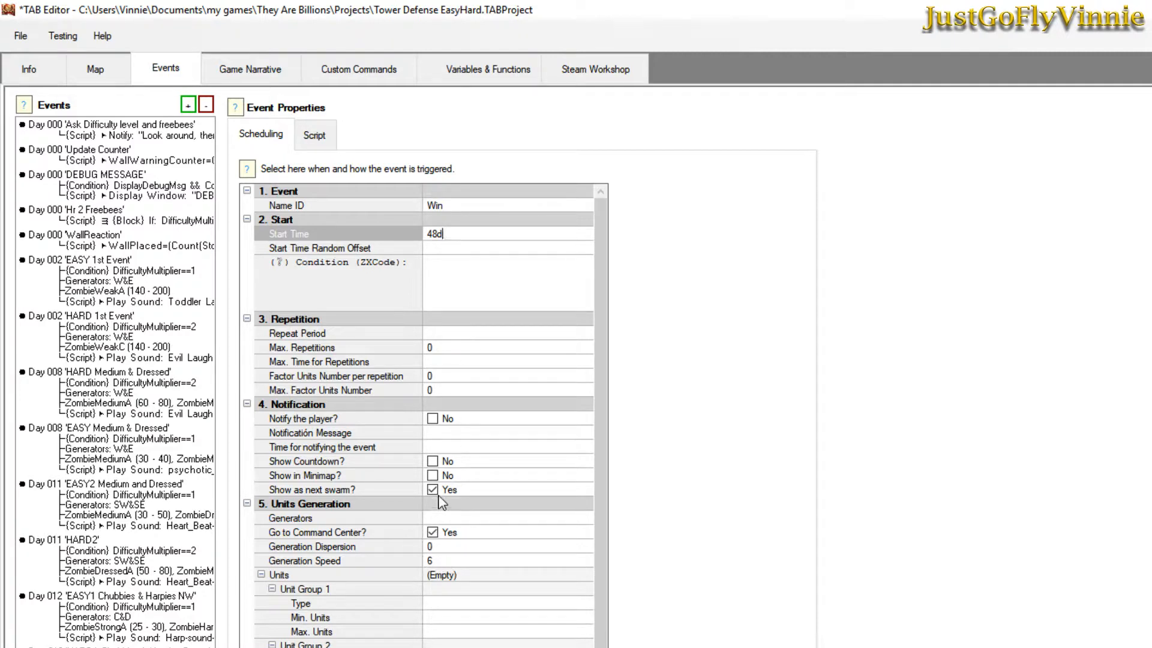
pyautogui.scroll(-5, 610, 564)
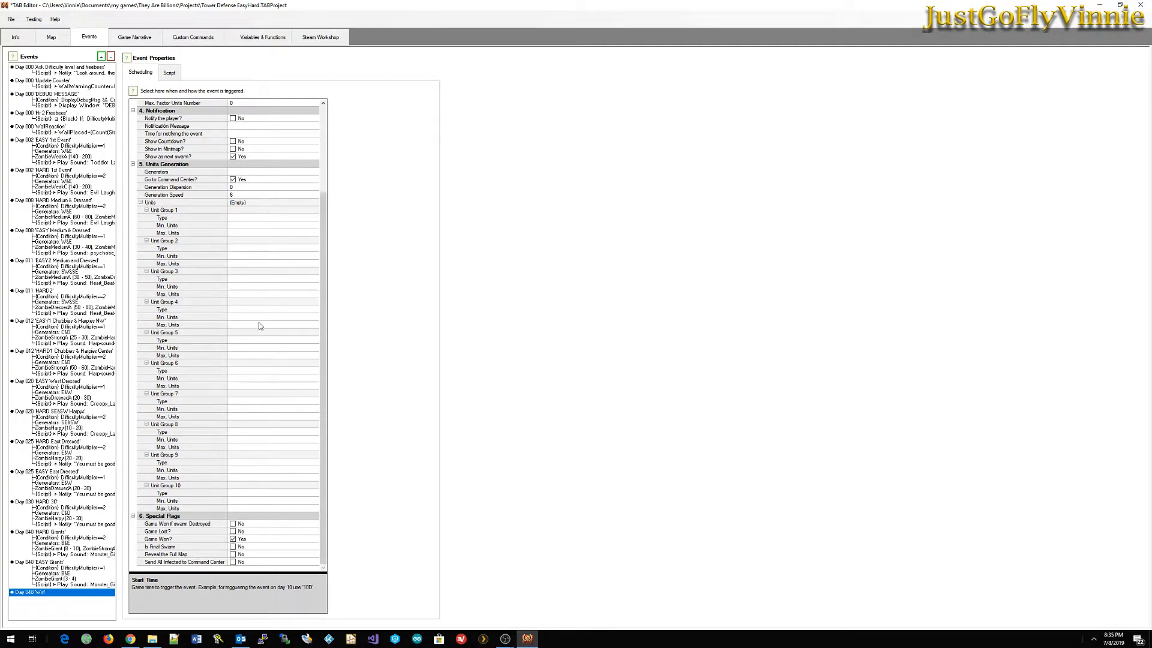
pyautogui.click(169, 73)
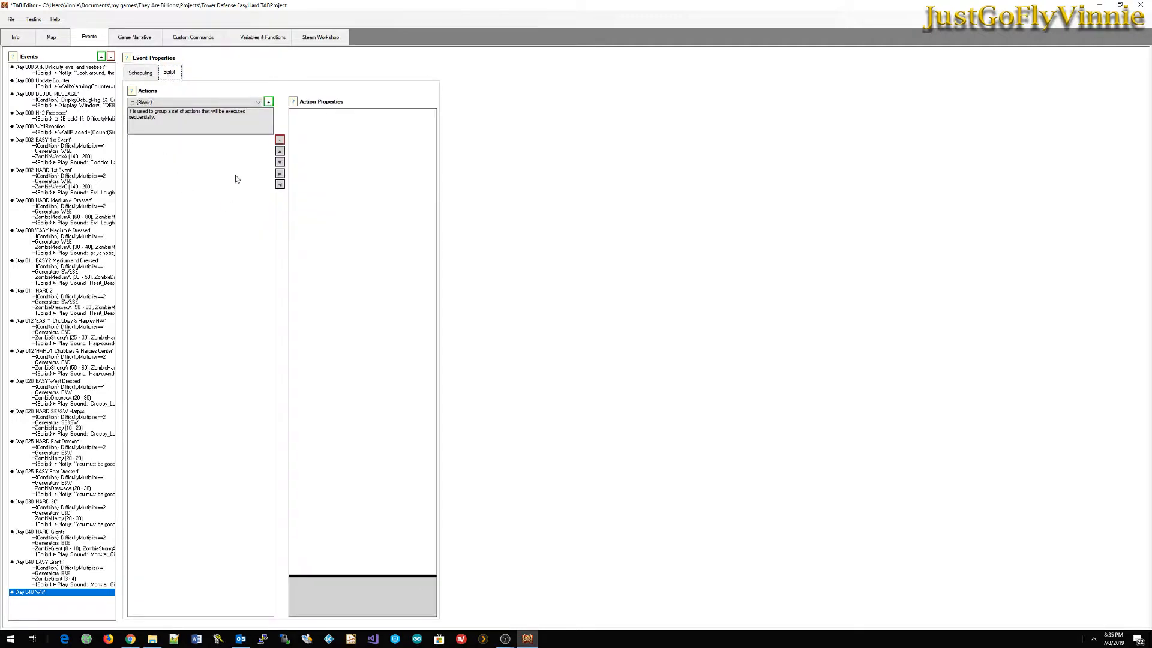
pyautogui.click(141, 72)
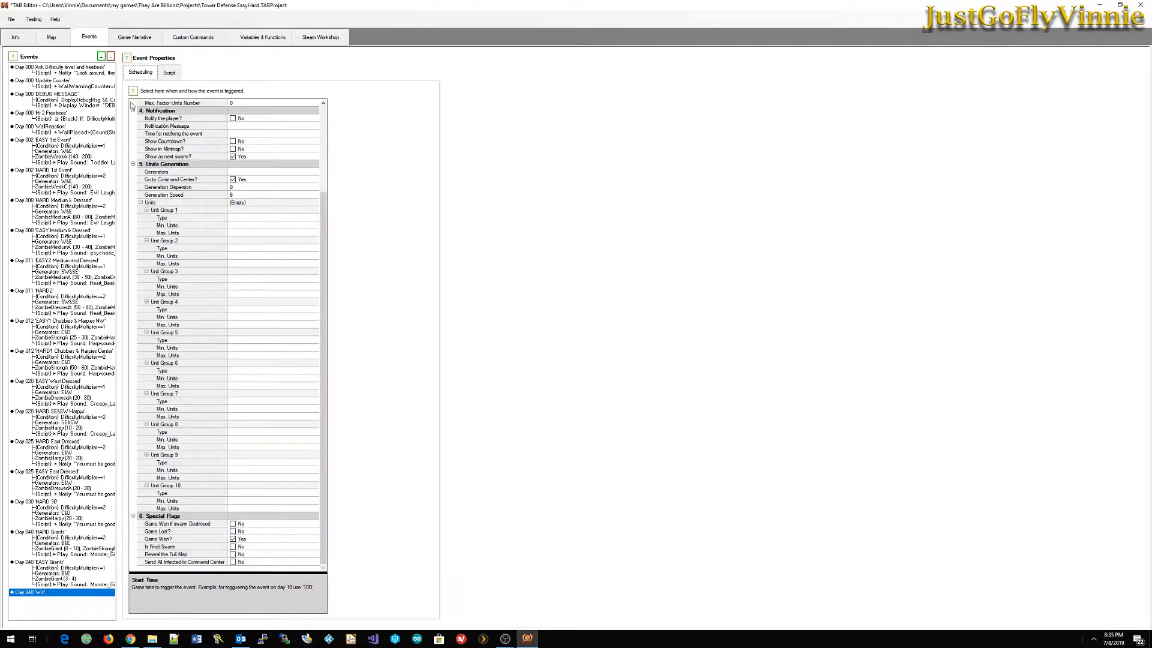
pyautogui.moveTo(323, 259); pyautogui.dragTo(333, 156)
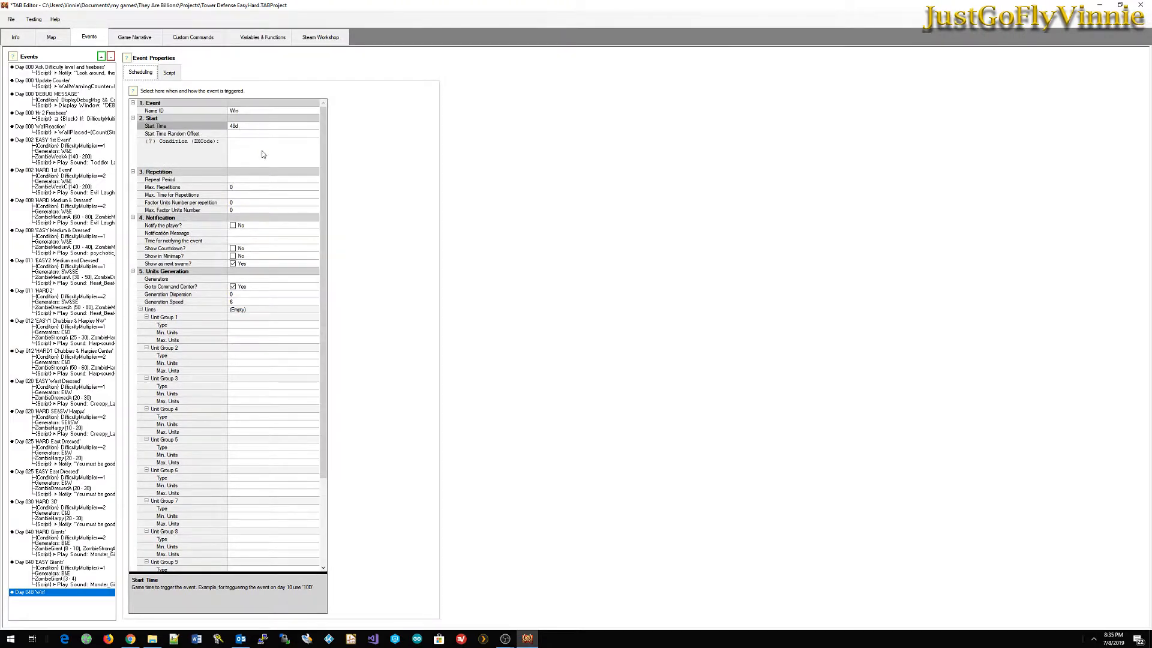
# Check the special flags of the 'Win' event, then review the scheduling of 'HARD Giants', 'HARD 30' and 'EASY Giants'.
pyautogui.moveTo(322, 211); pyautogui.dragTo(311, 326)
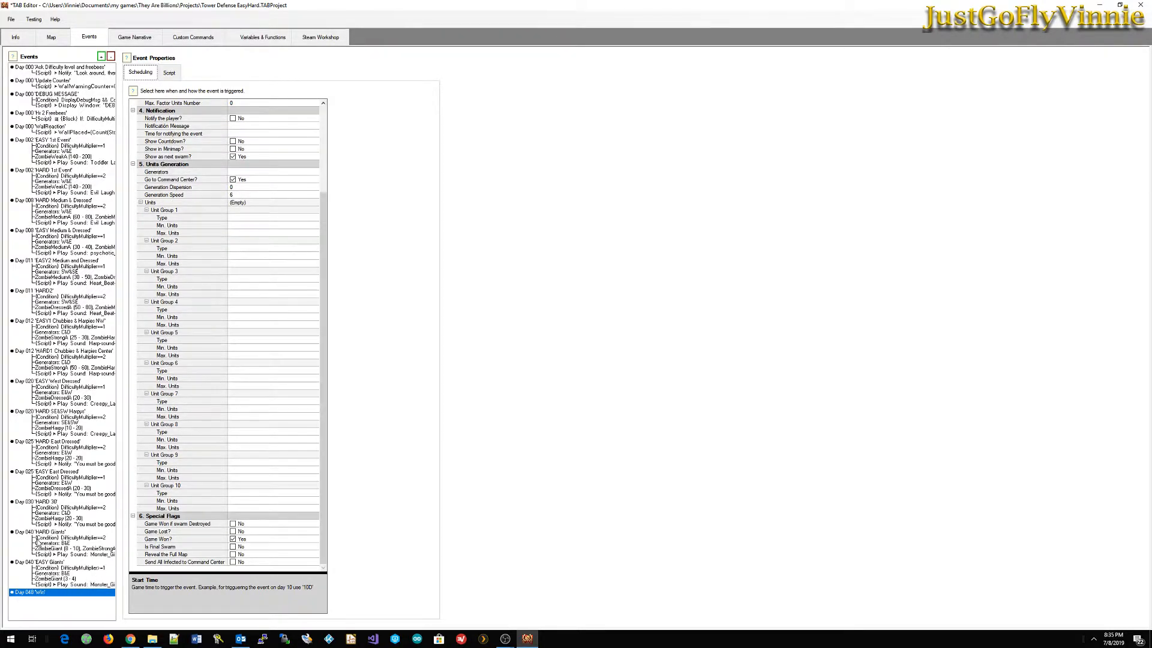
pyautogui.click(40, 543)
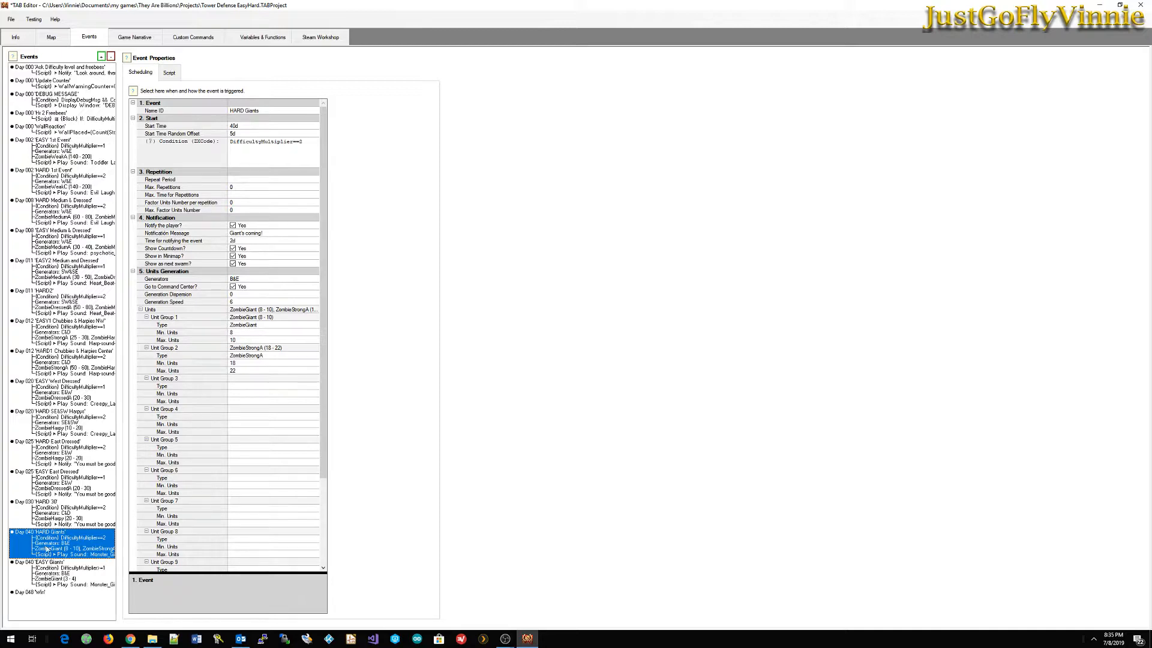
pyautogui.click(48, 517)
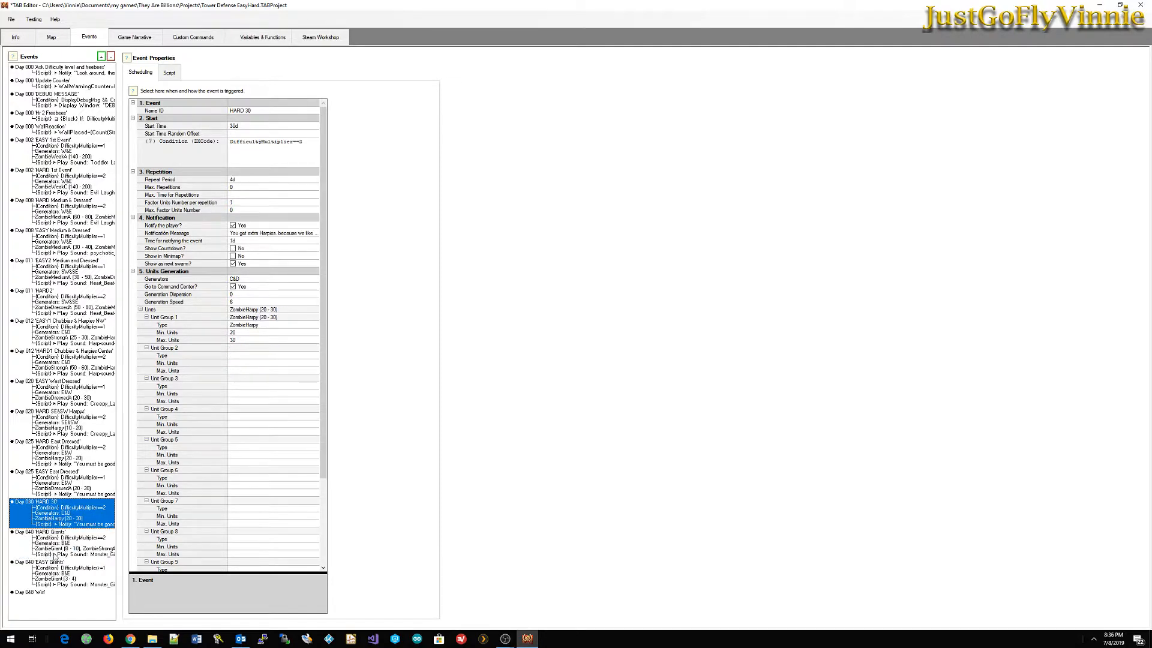
pyautogui.click(46, 579)
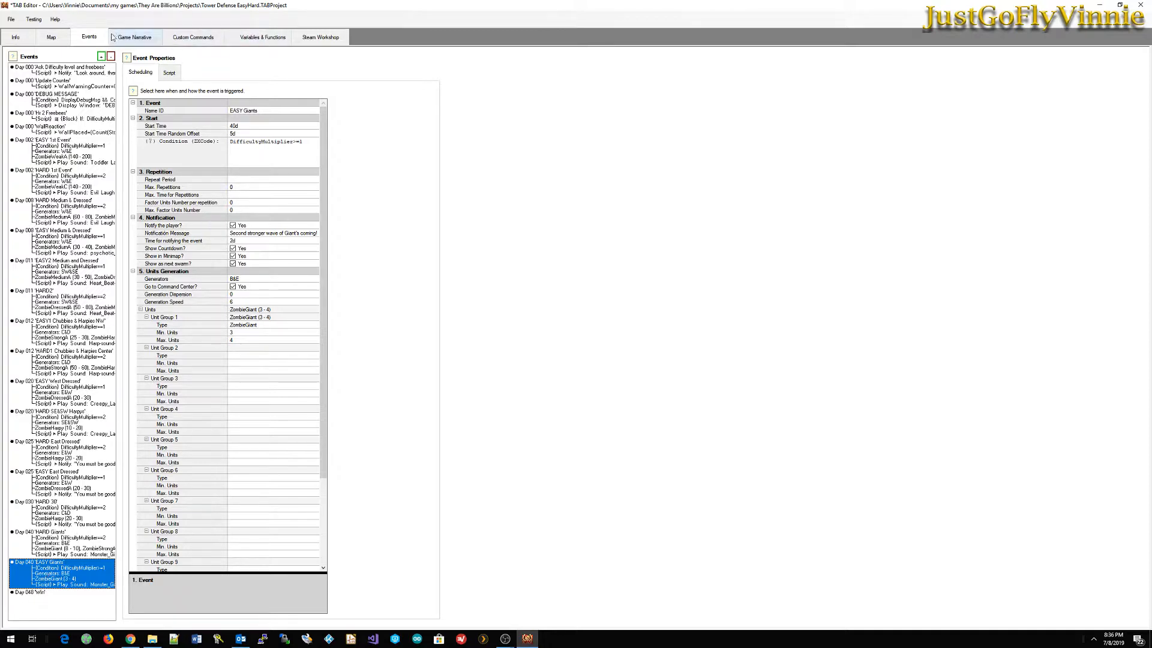
# Open the recent project Passages.TABProject without saving the current project.
pyautogui.click(12, 20)
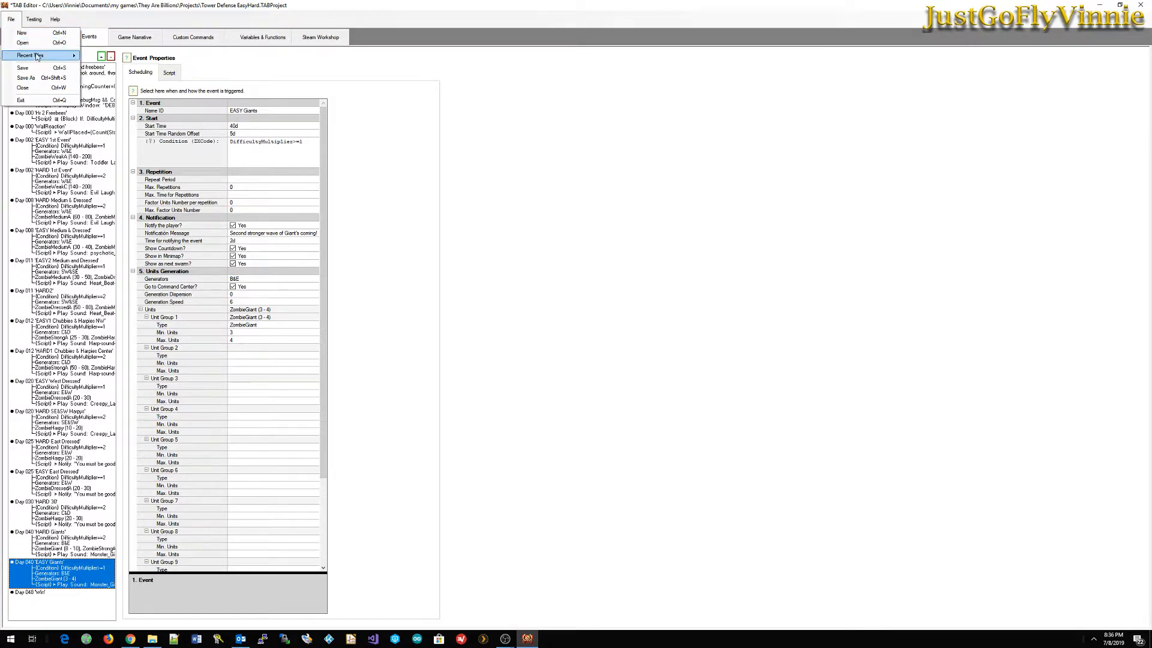
pyautogui.moveTo(37, 57)
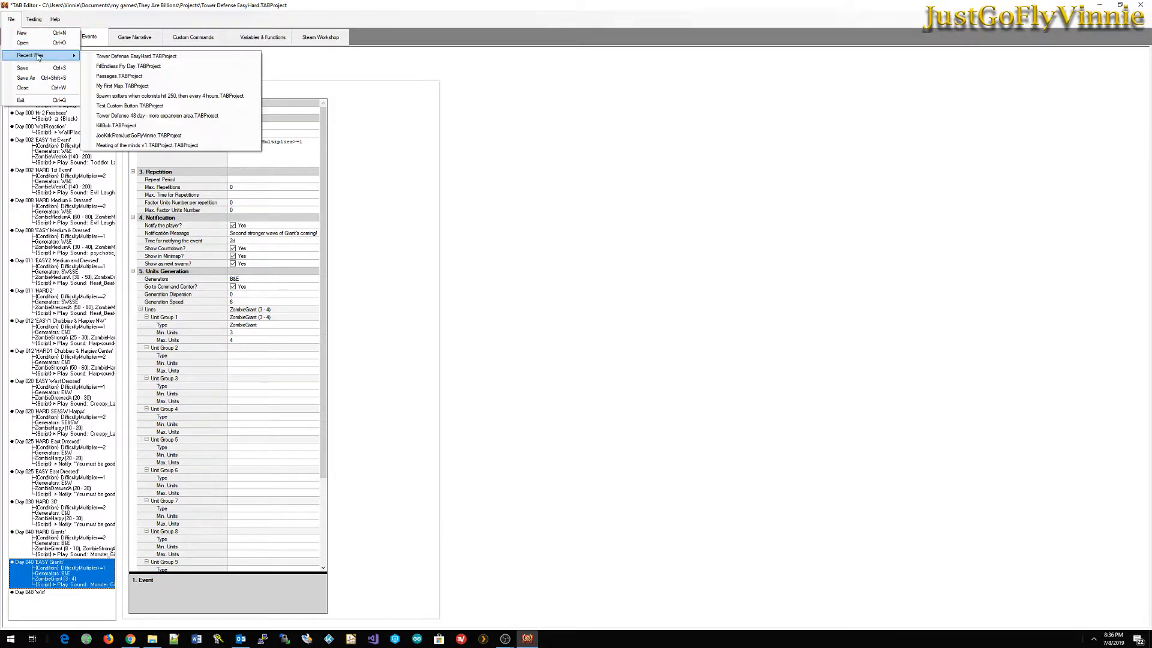
pyautogui.click(118, 76)
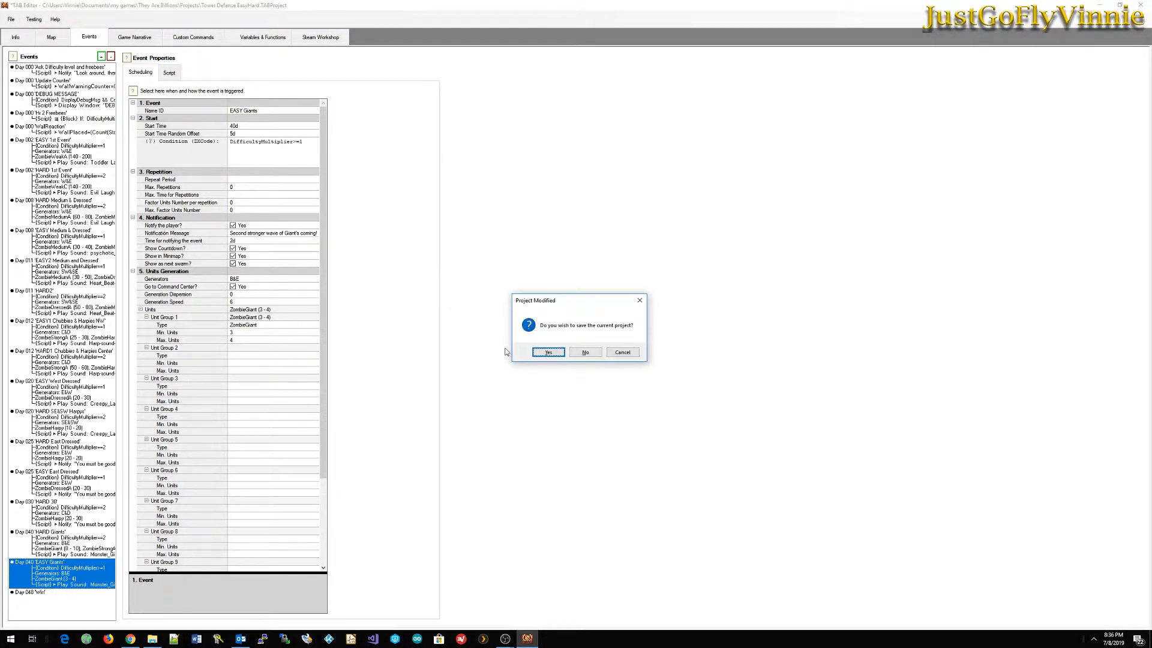
pyautogui.click(589, 355)
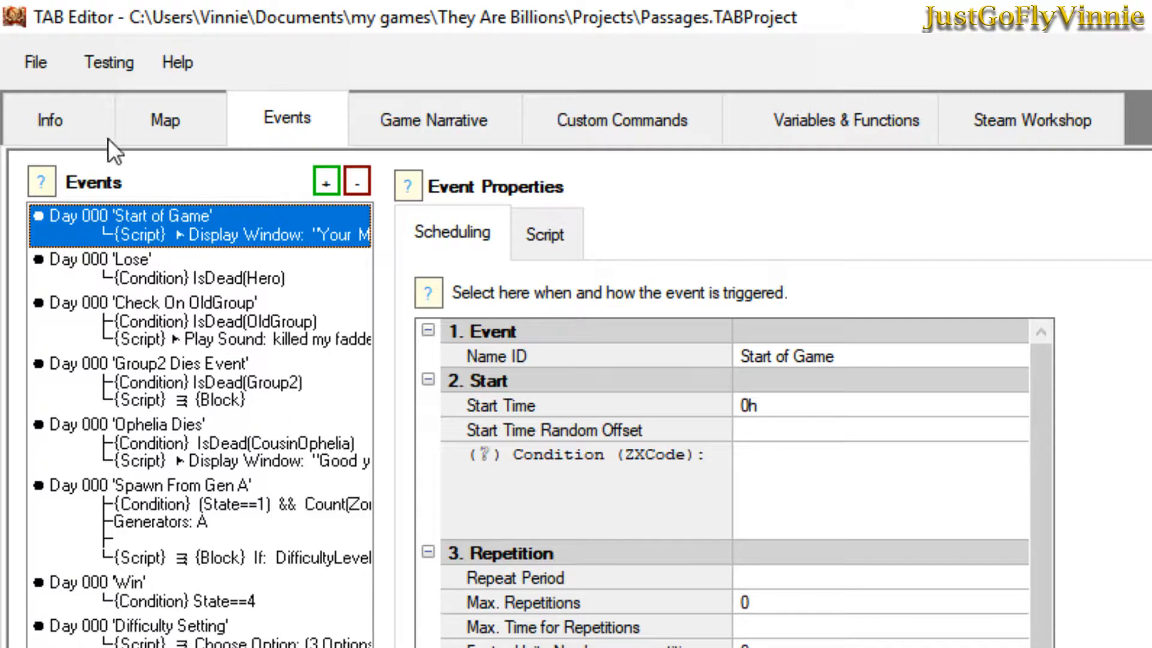
# Read the Passages level's general properties and look over its map around the Command Center.
pyautogui.click(71, 123)
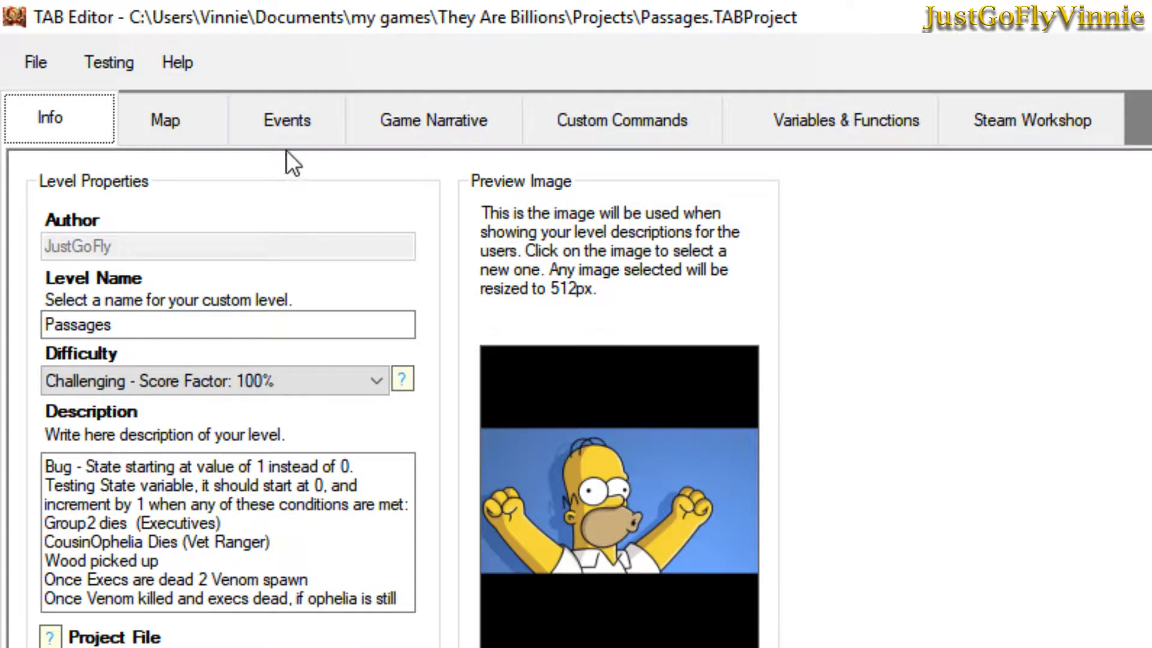
pyautogui.click(179, 123)
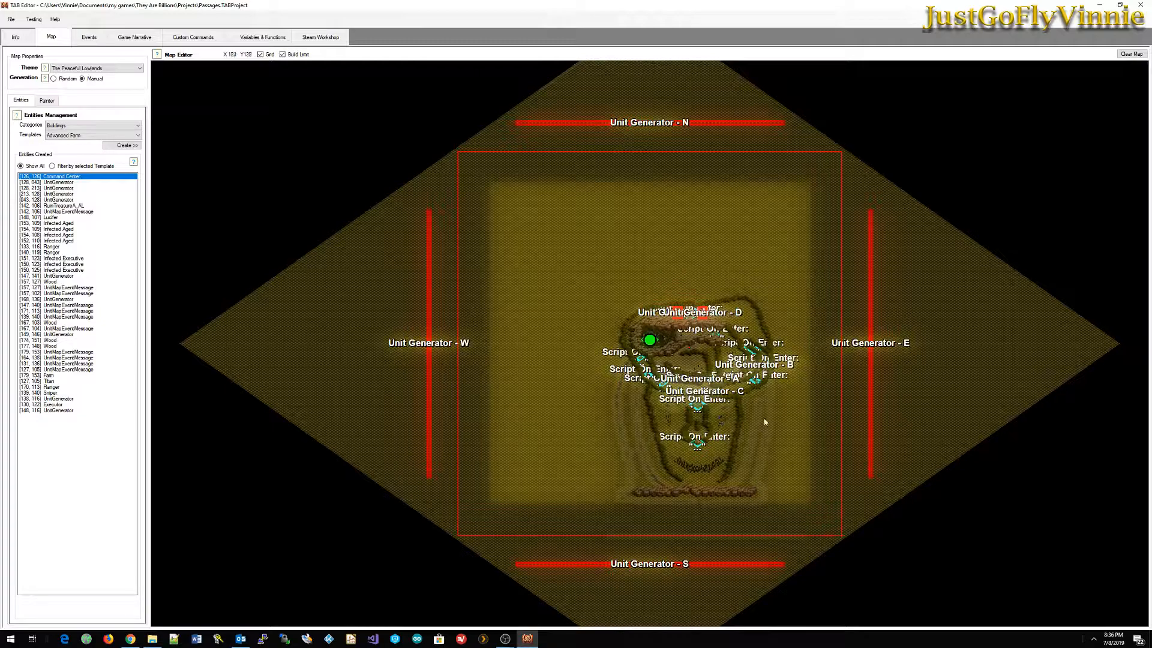
pyautogui.scroll(5, 764, 421)
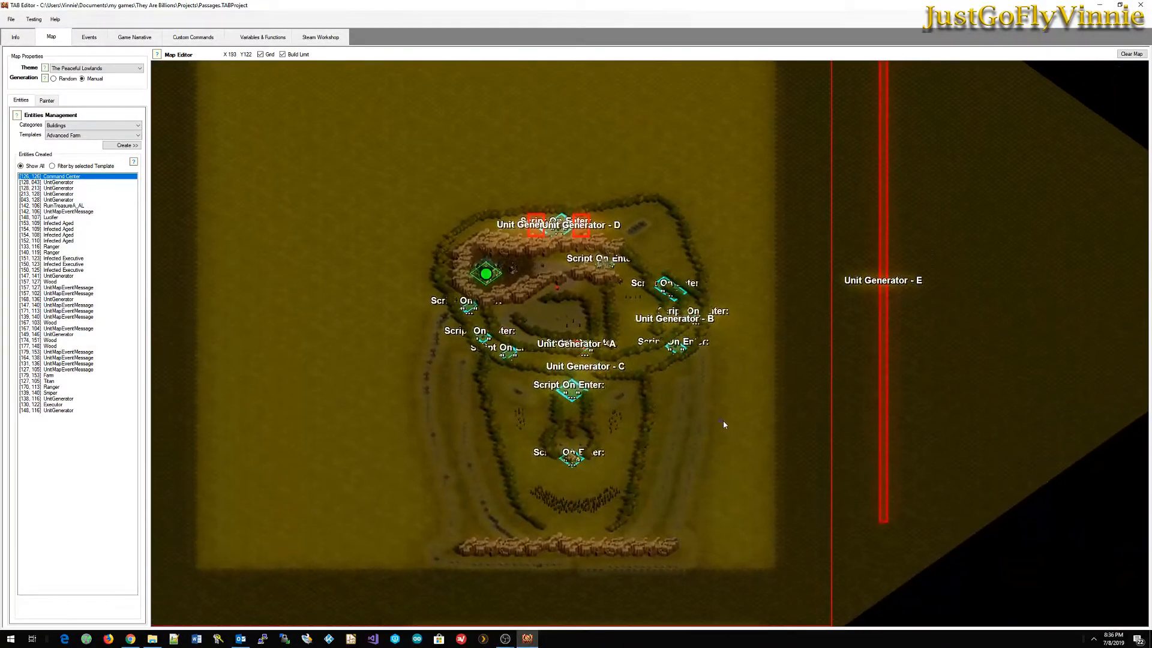
pyautogui.scroll(6, 725, 424)
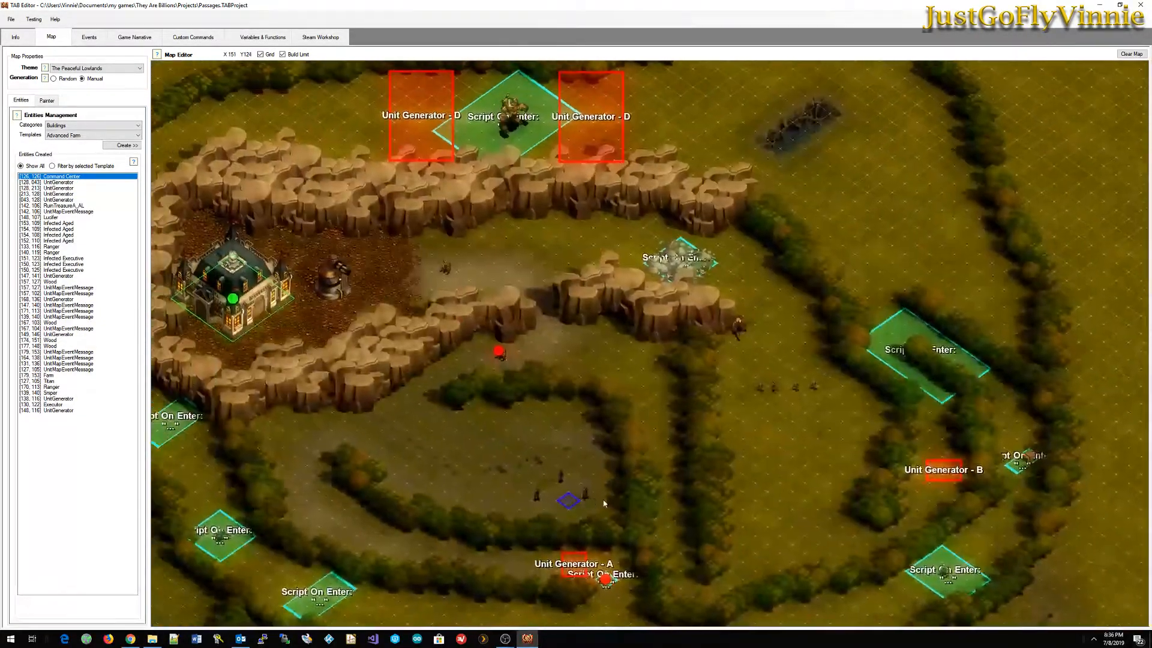
pyautogui.scroll(3, 564, 507)
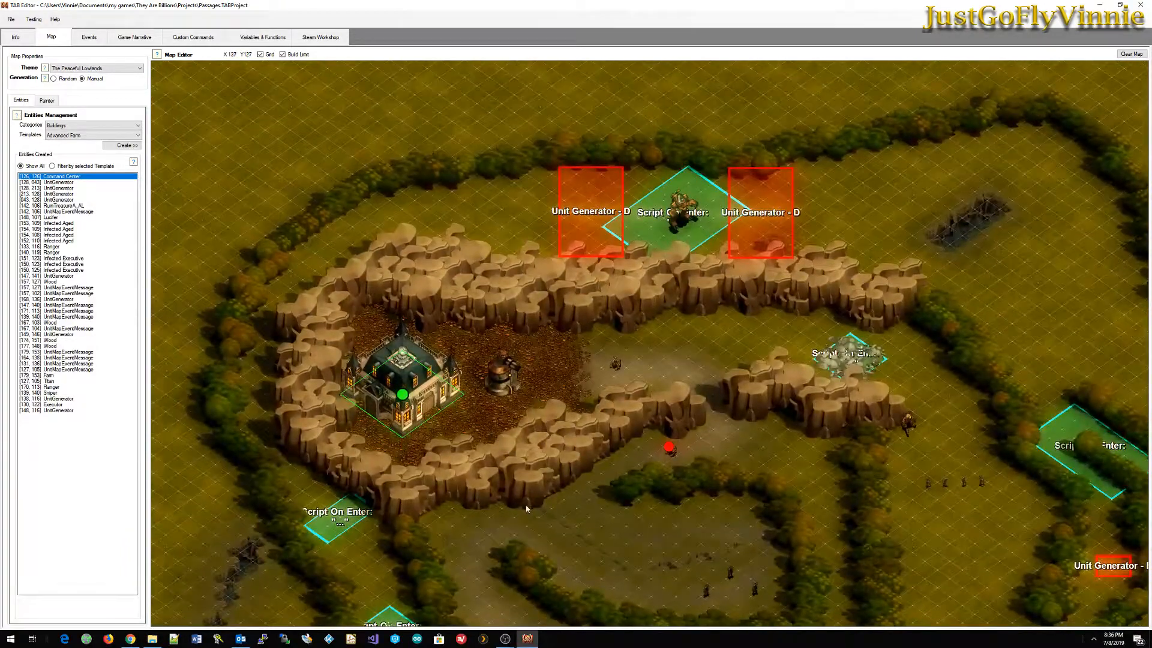
pyautogui.scroll(3, 531, 440)
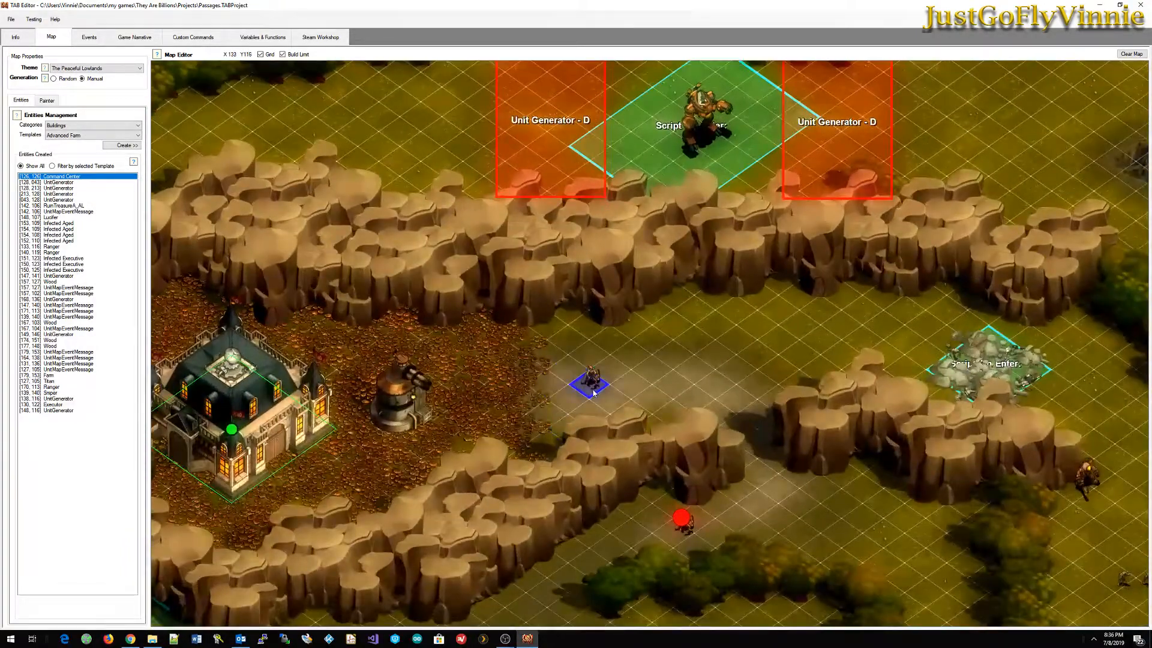
# Open the properties of the Ranger just outside the Command Center, review its Name ID and team, and close them.
pyautogui.click(591, 383)
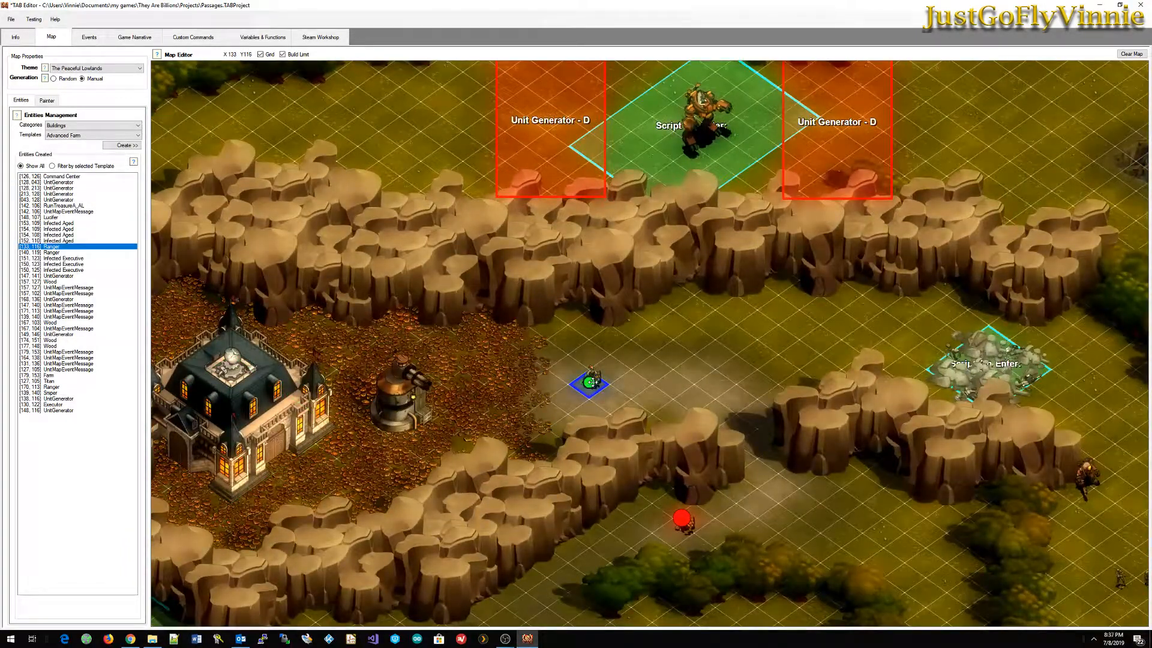
pyautogui.click(592, 382)
pyautogui.rightClick(591, 382)
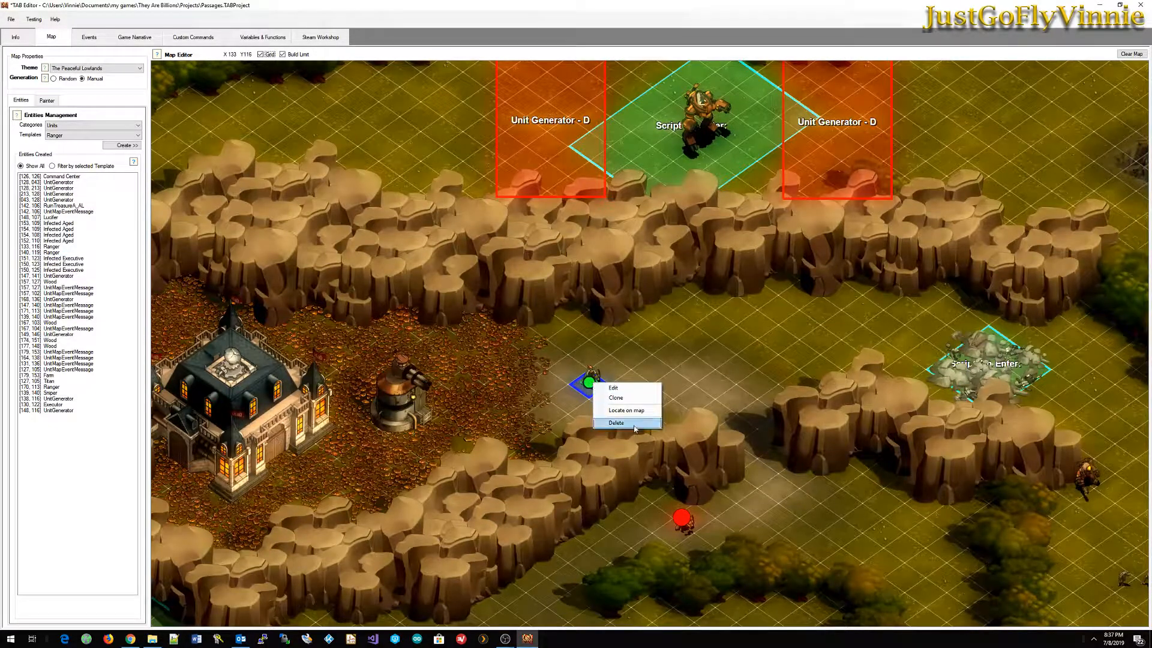
pyautogui.click(615, 390)
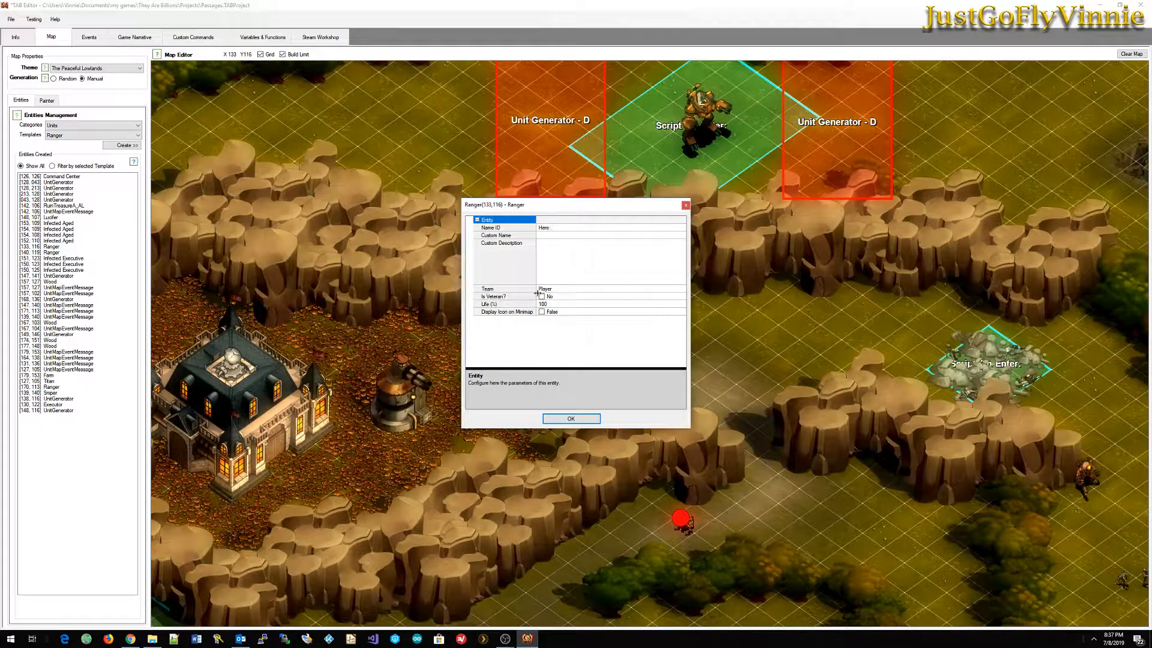
pyautogui.click(577, 420)
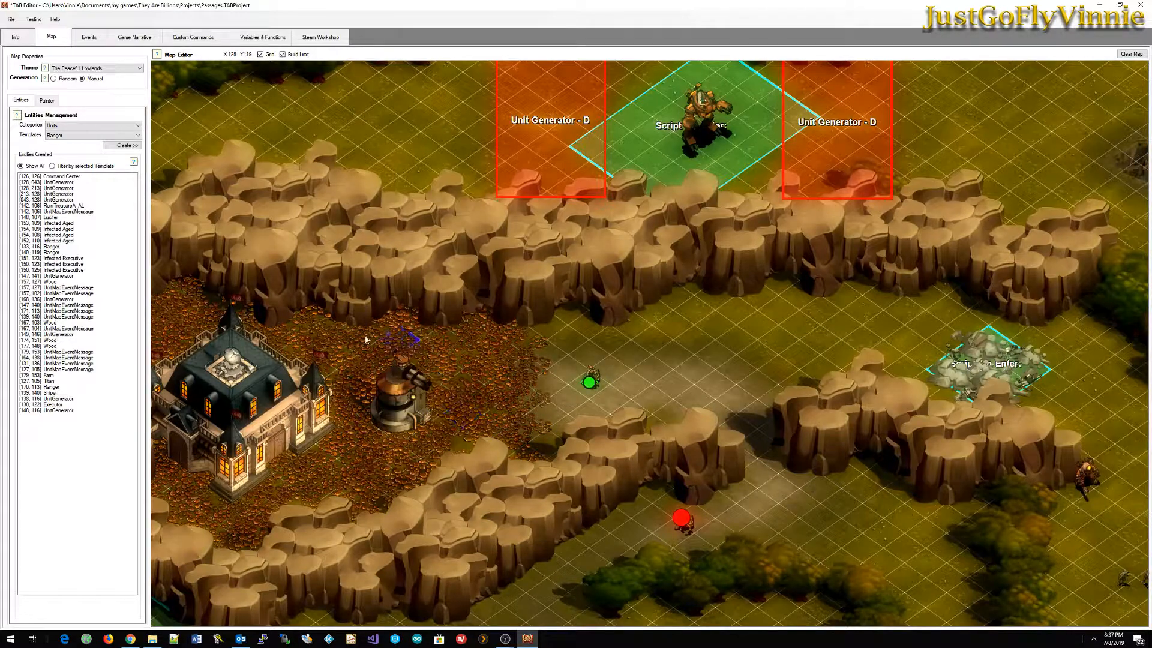
# Look over the path from the Command Center to the ruins and check which editing options the ruins treasure offers.
pyautogui.moveTo(302, 467); pyautogui.dragTo(544, 457, button='middle')
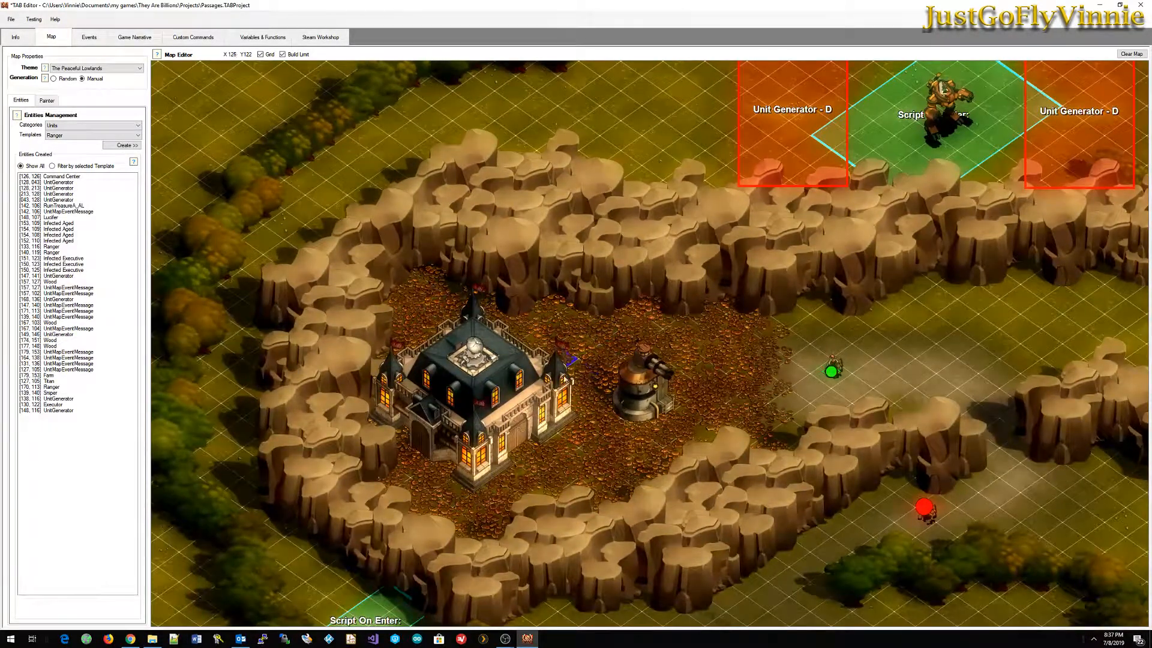
pyautogui.moveTo(702, 432); pyautogui.dragTo(335, 344, button='middle')
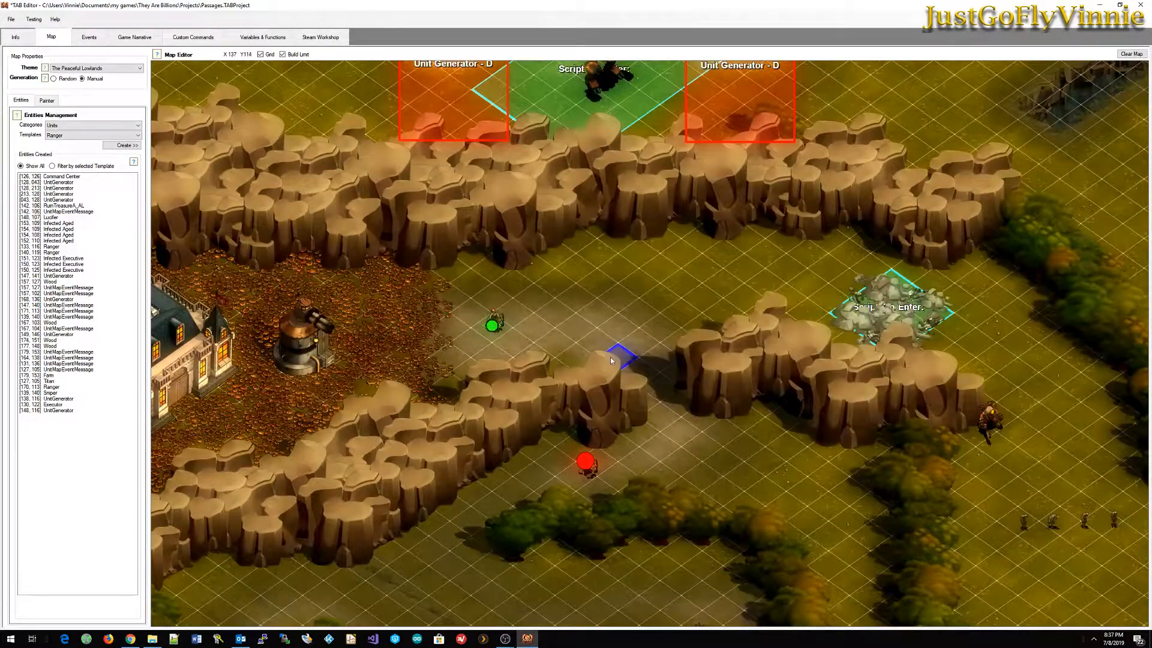
pyautogui.scroll(-4, 701, 436)
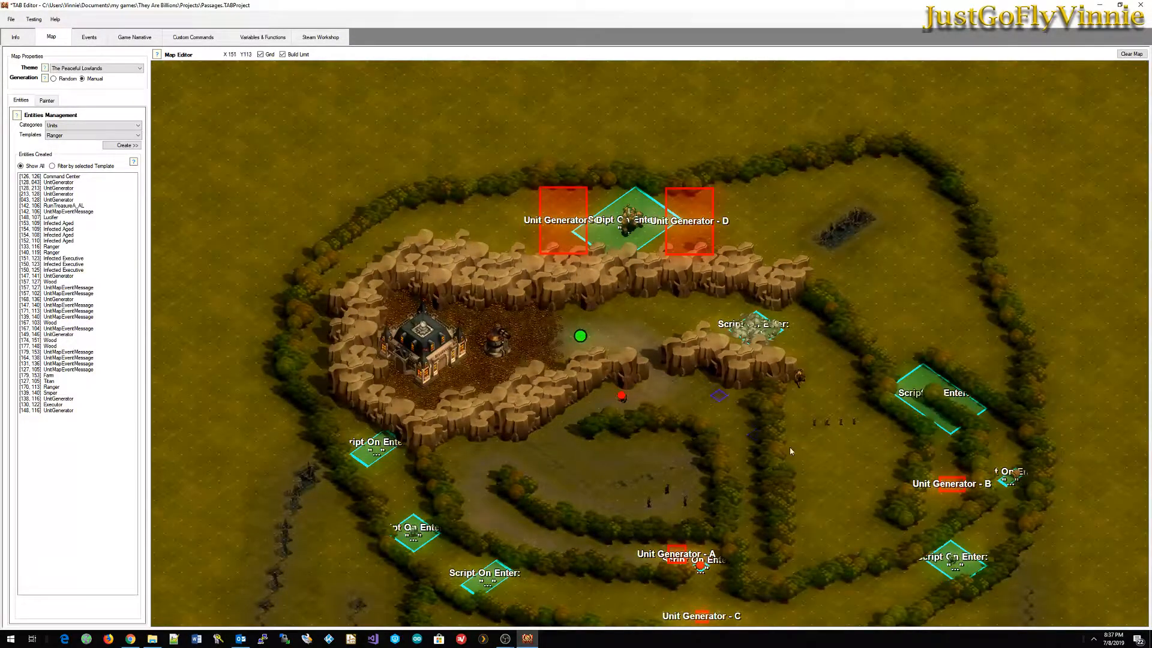
pyautogui.moveTo(718, 395); pyautogui.dragTo(619, 408, button='middle')
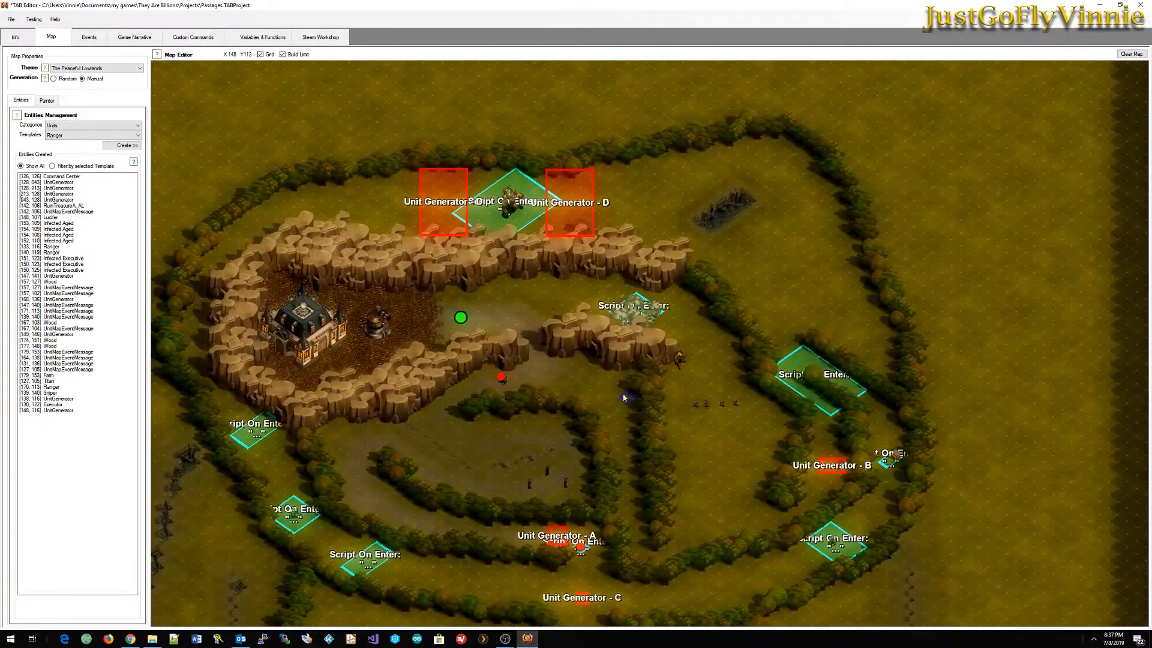
pyautogui.scroll(5, 617, 419)
pyautogui.click(675, 266)
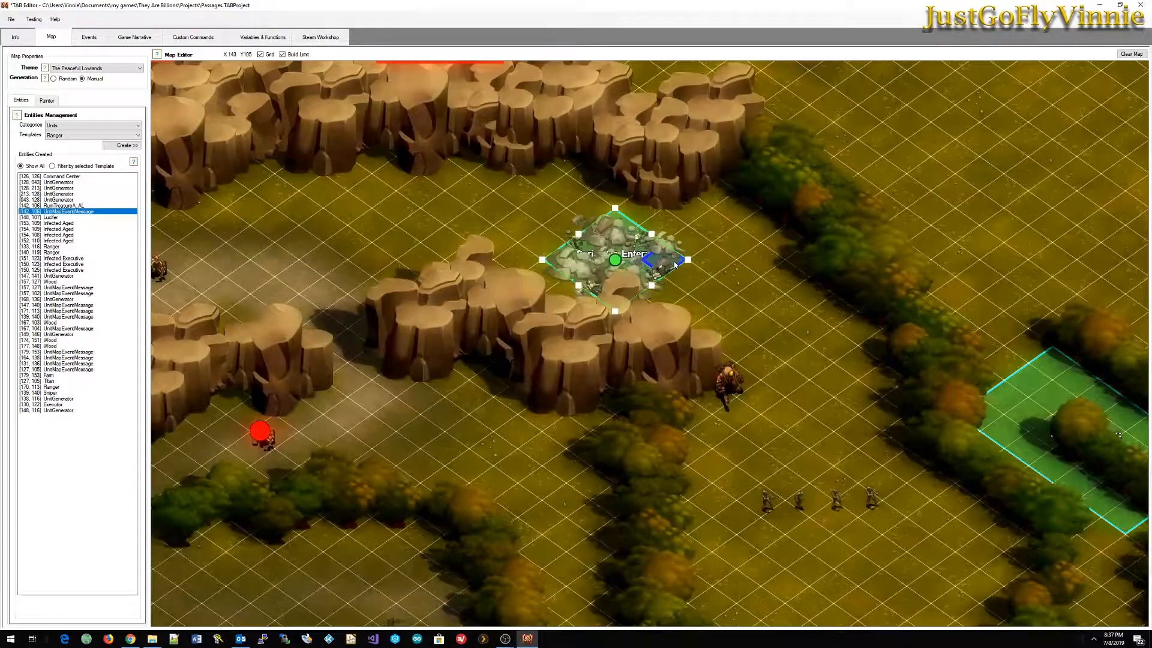
pyautogui.rightClick(616, 260)
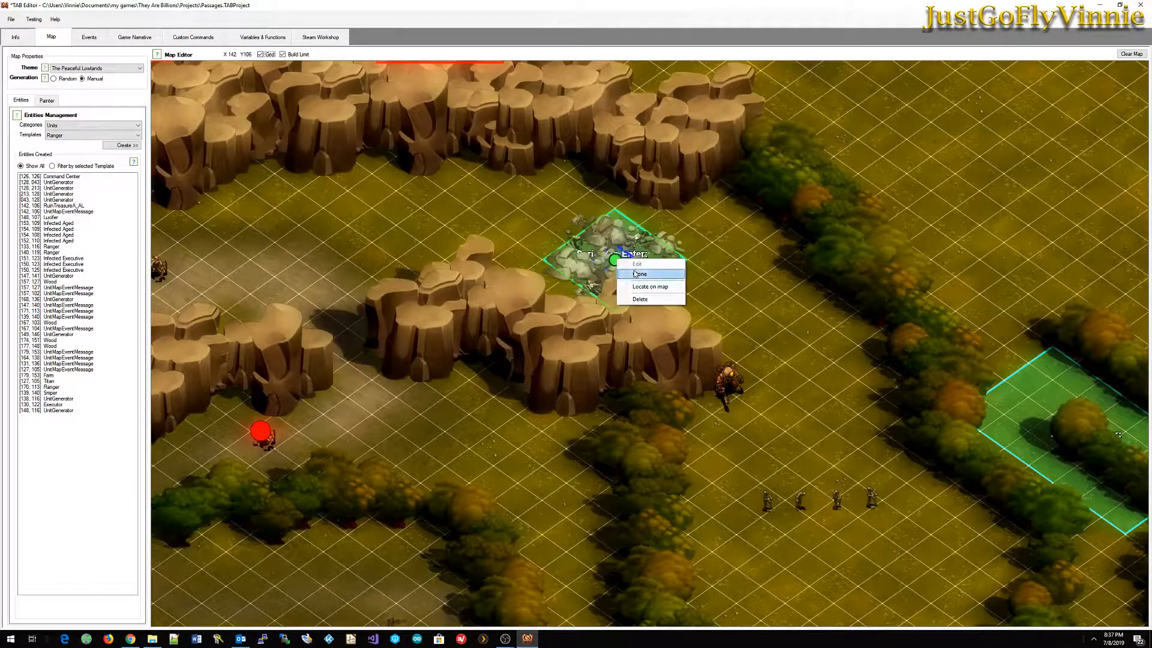
pyautogui.click(638, 275)
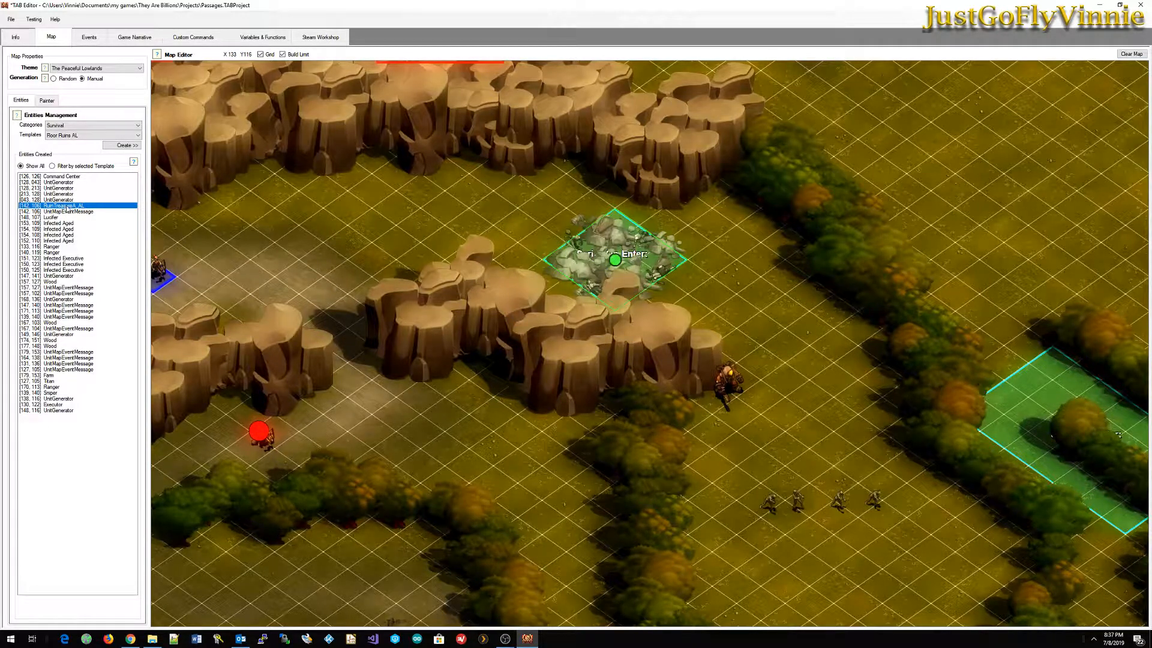
pyautogui.rightClick(615, 260)
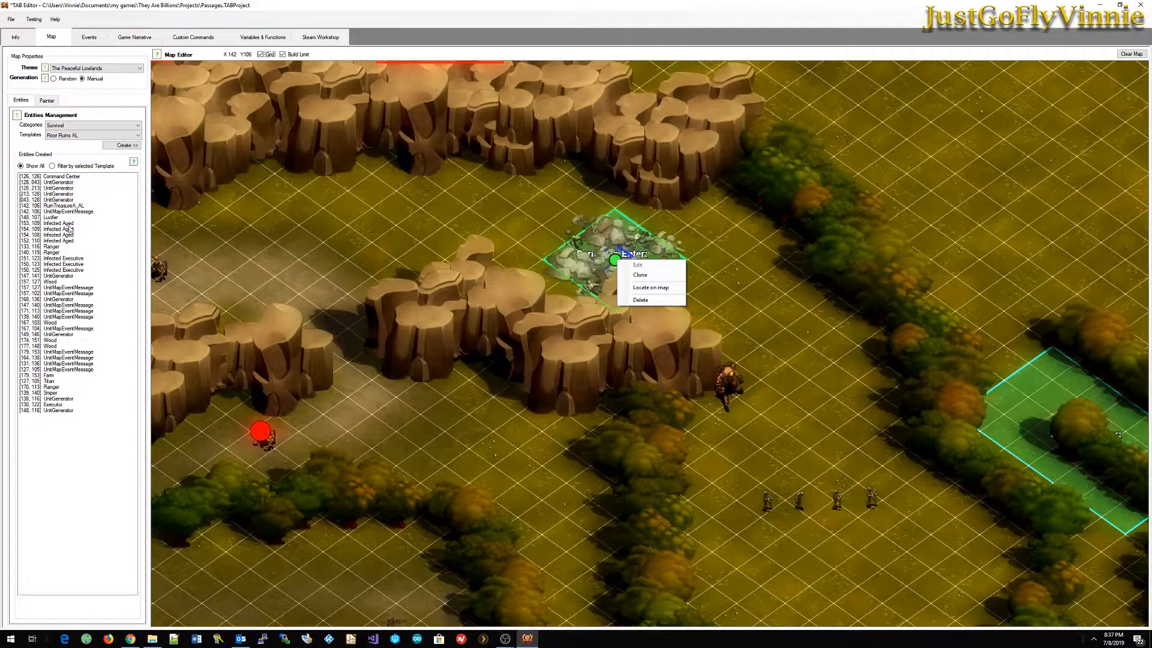
pyautogui.click(555, 288)
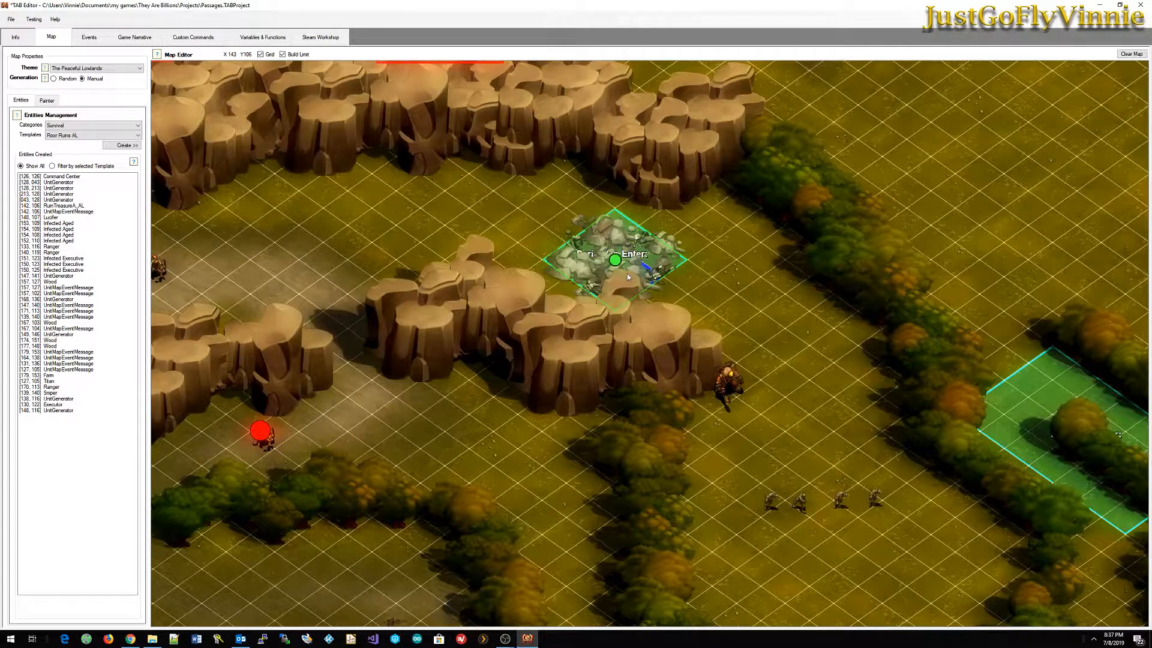
# Open the properties of the Script On Enter area covering the ruins and review the script it runs.
pyautogui.click(631, 255)
pyautogui.rightClick(631, 258)
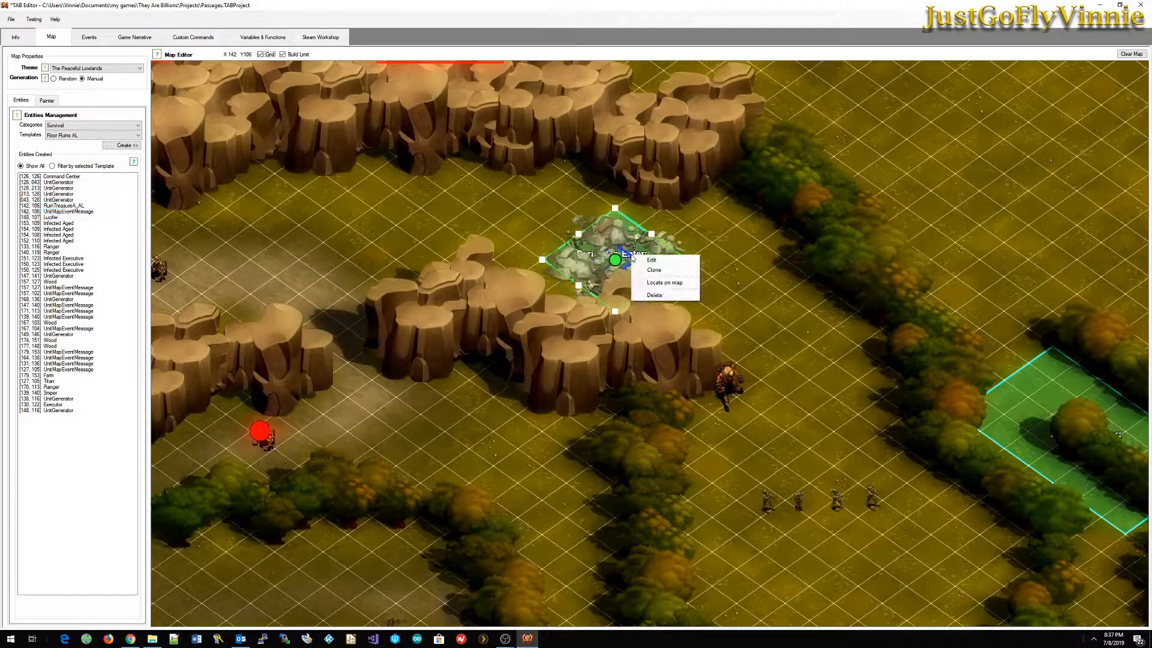
pyautogui.click(644, 260)
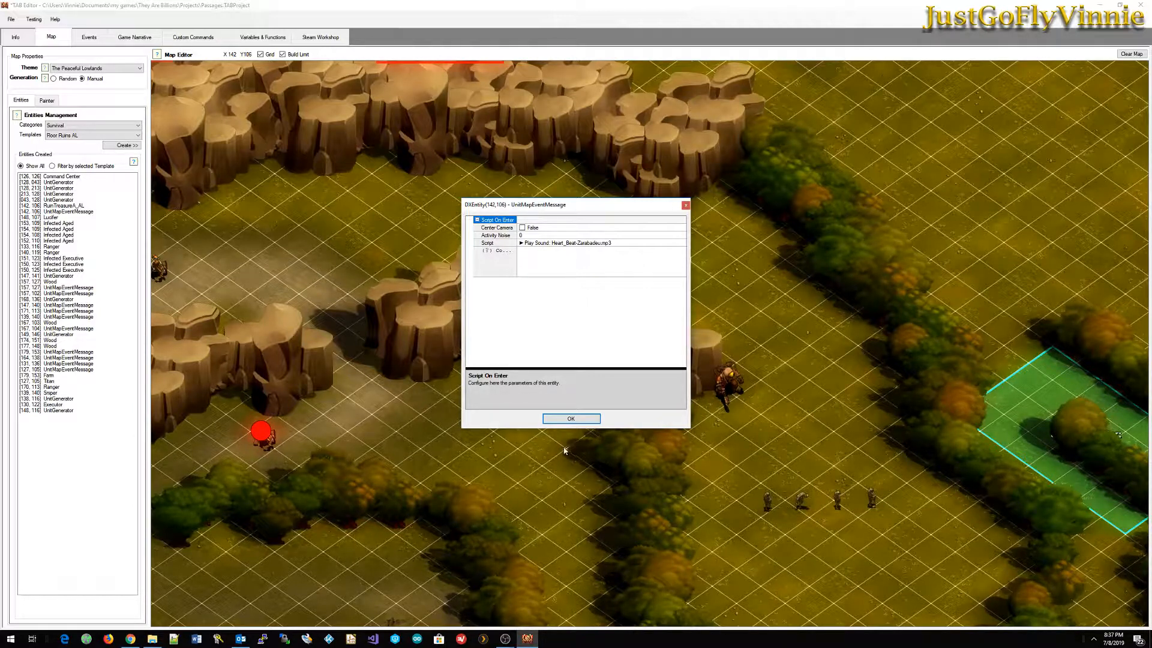
pyautogui.click(570, 418)
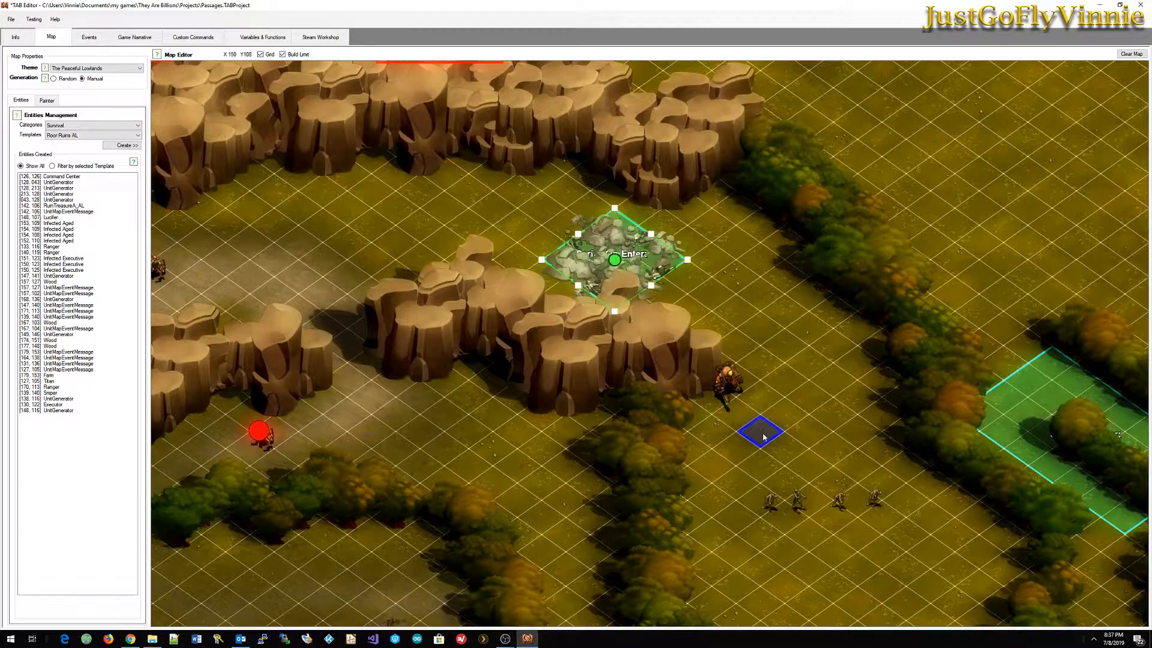
# Open the properties of the neutral Lucifer near the ruins, review its Name ID and Script On Join, and close them.
pyautogui.moveTo(763, 436); pyautogui.dragTo(563, 353, button='middle')
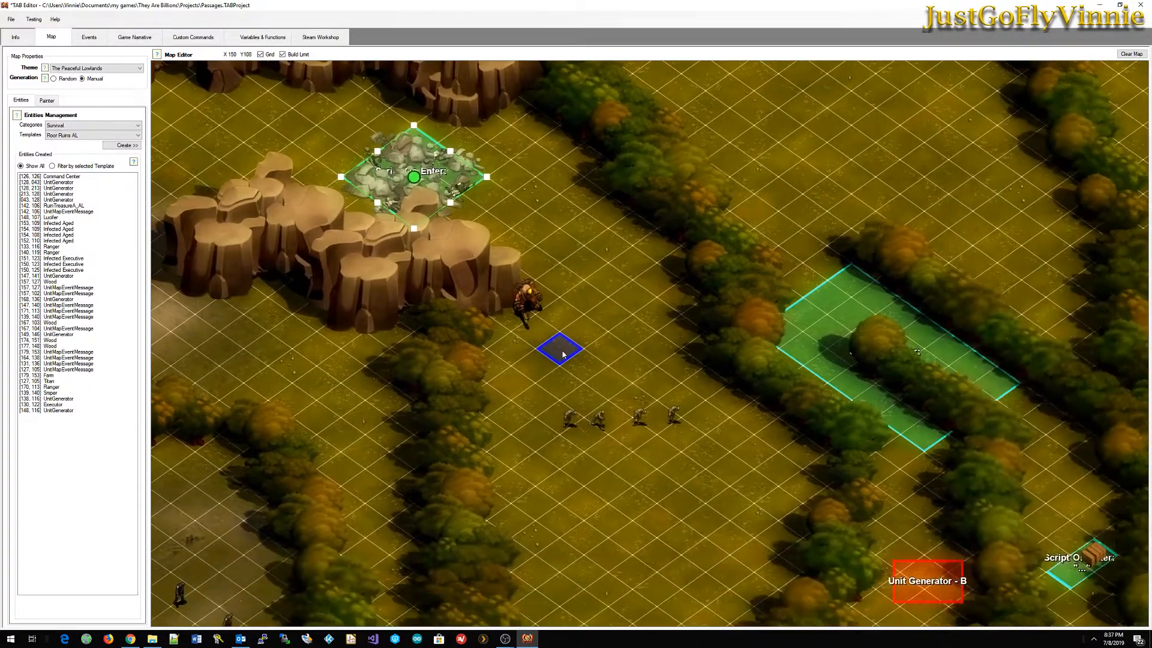
pyautogui.click(526, 308)
pyautogui.rightClick(526, 308)
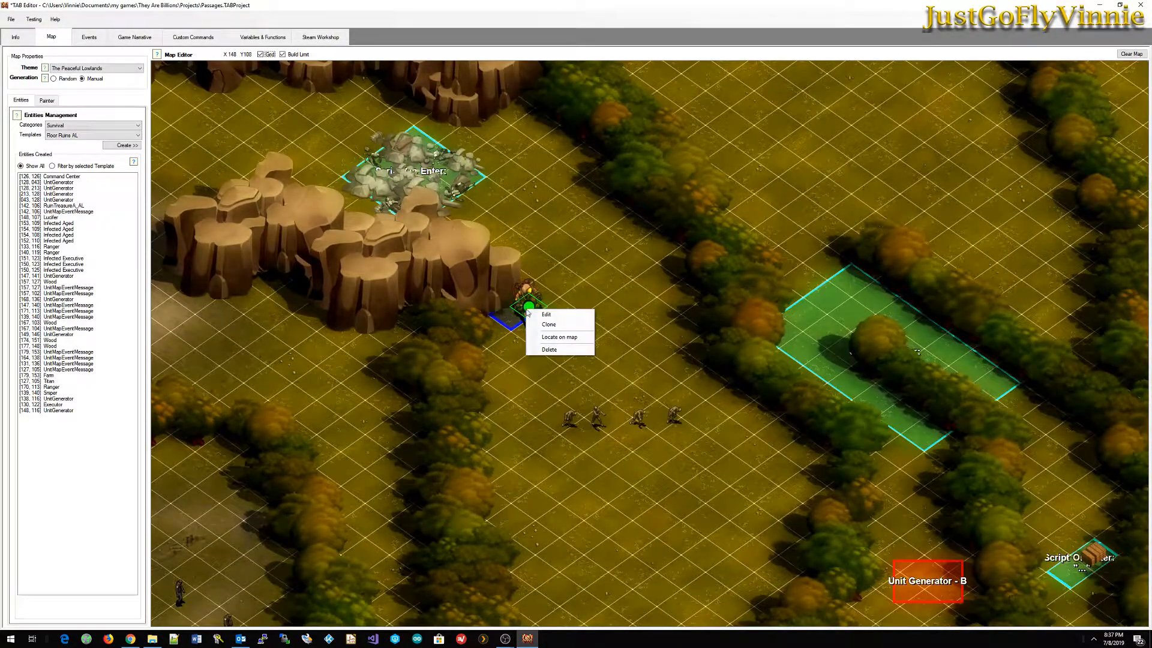
pyautogui.click(543, 314)
pyautogui.click(523, 228)
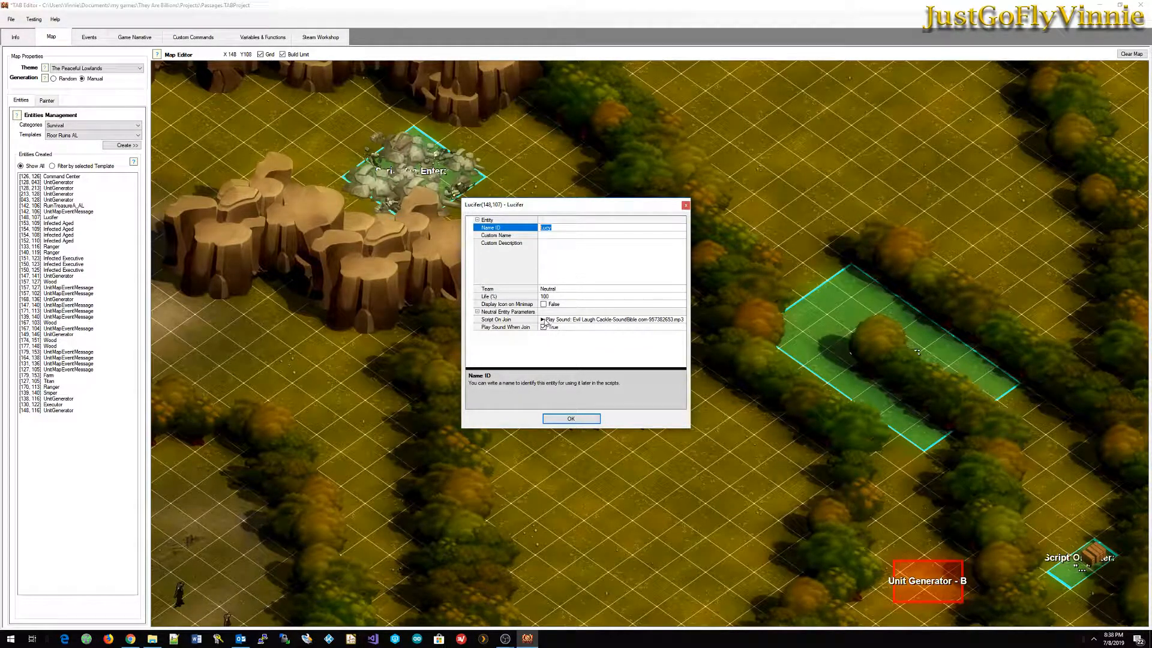
pyautogui.click(570, 418)
pyautogui.scroll(-2, 460, 396)
pyautogui.scroll(-3, 460, 397)
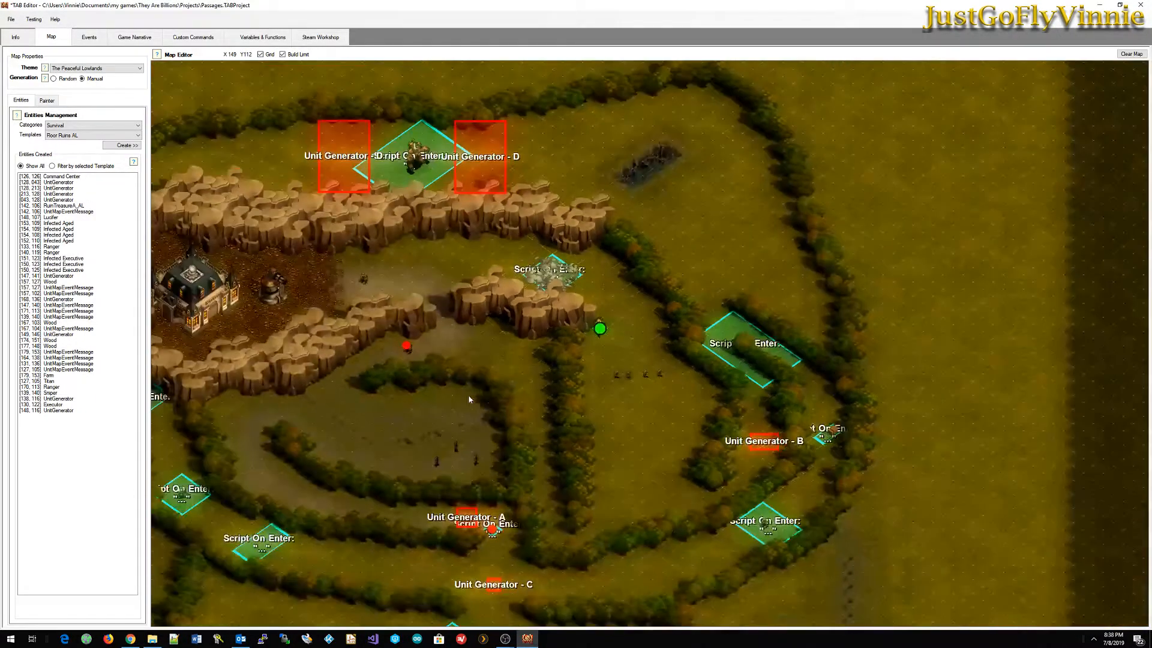
pyautogui.moveTo(555, 375); pyautogui.dragTo(636, 320, button='middle')
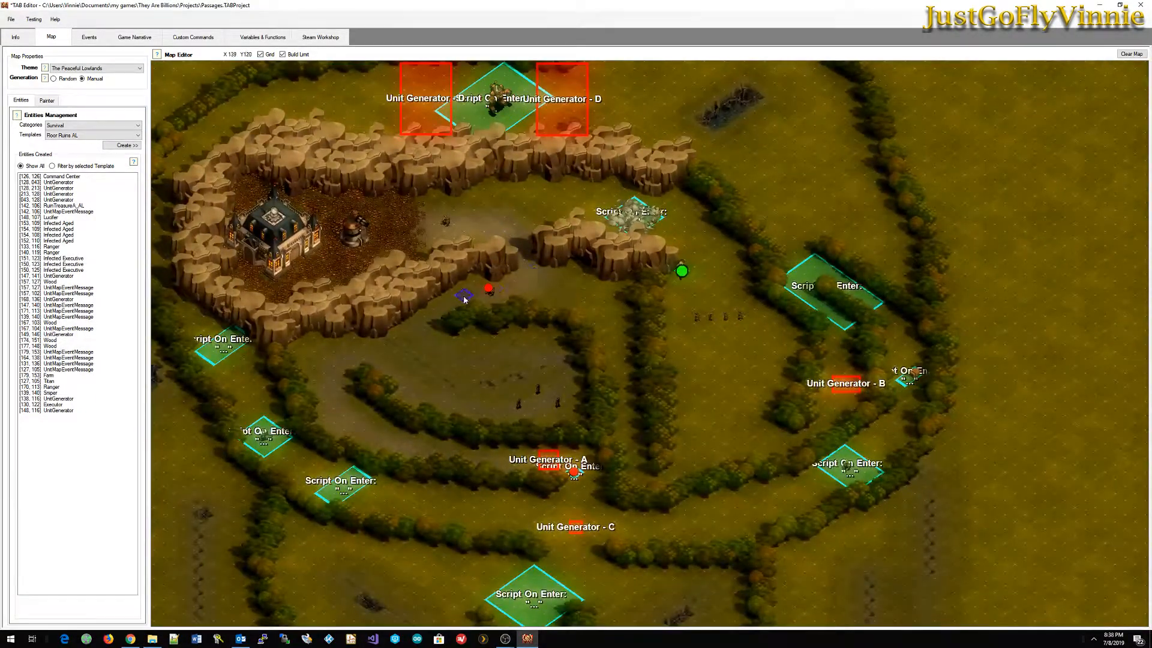
# Open the properties of the Ranger just below the cliff opening, review its Name ID, team and Script On Join, and close them.
pyautogui.scroll(4, 452, 313)
pyautogui.moveTo(278, 309); pyautogui.dragTo(639, 347, button='middle')
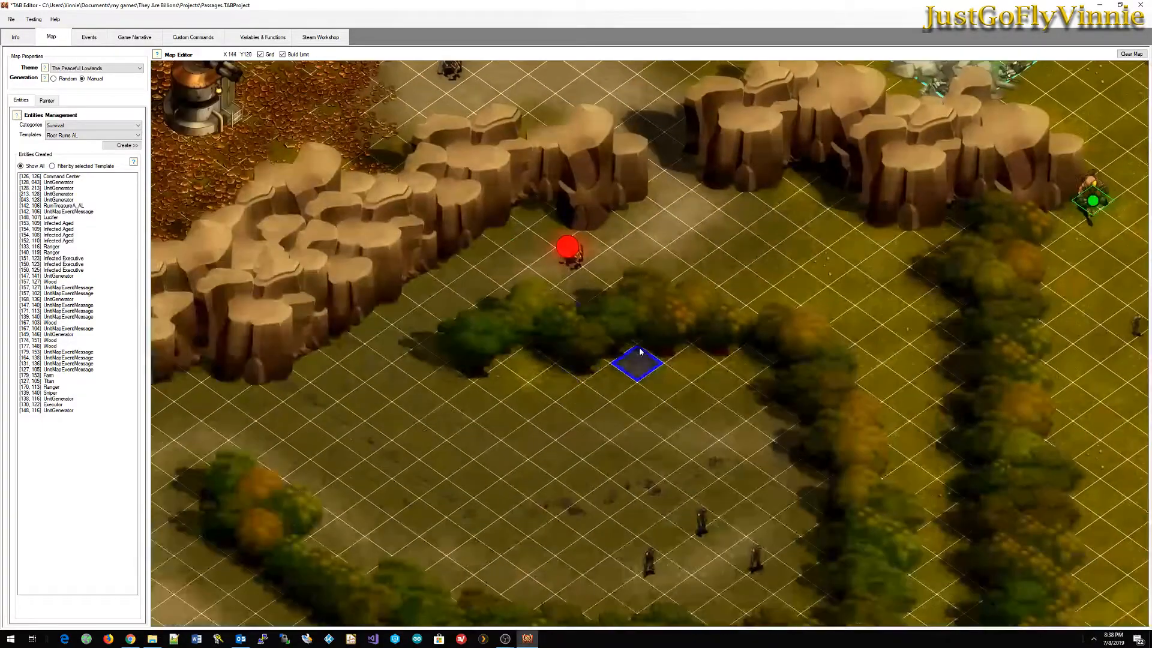
pyautogui.click(571, 255)
pyautogui.rightClick(571, 254)
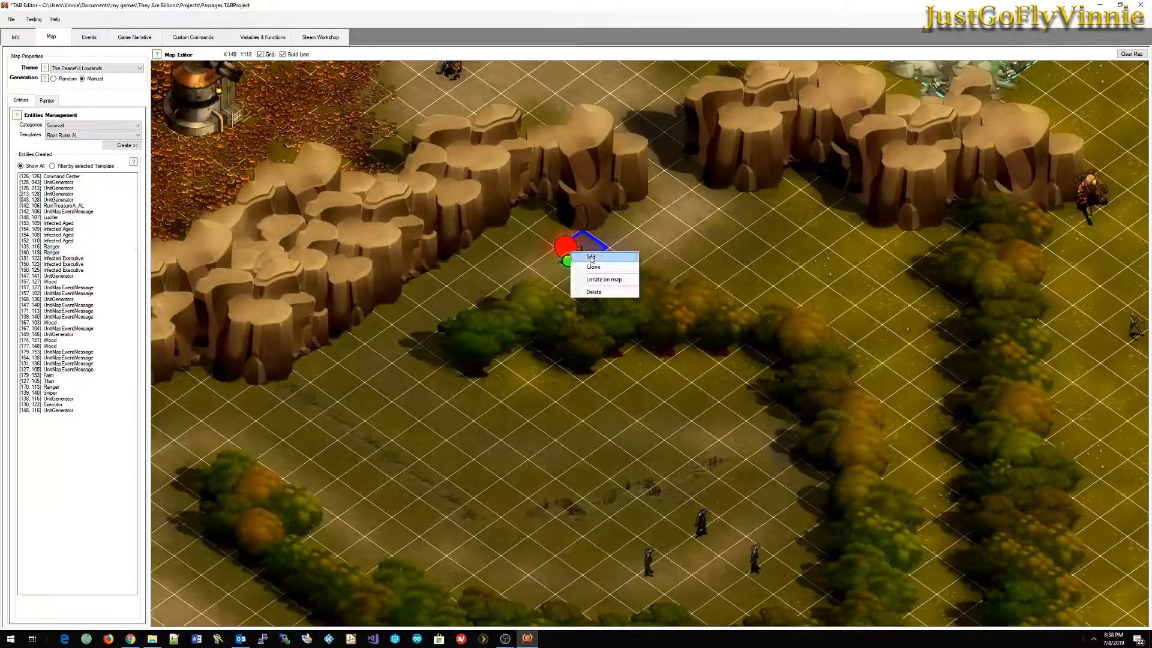
pyautogui.click(594, 261)
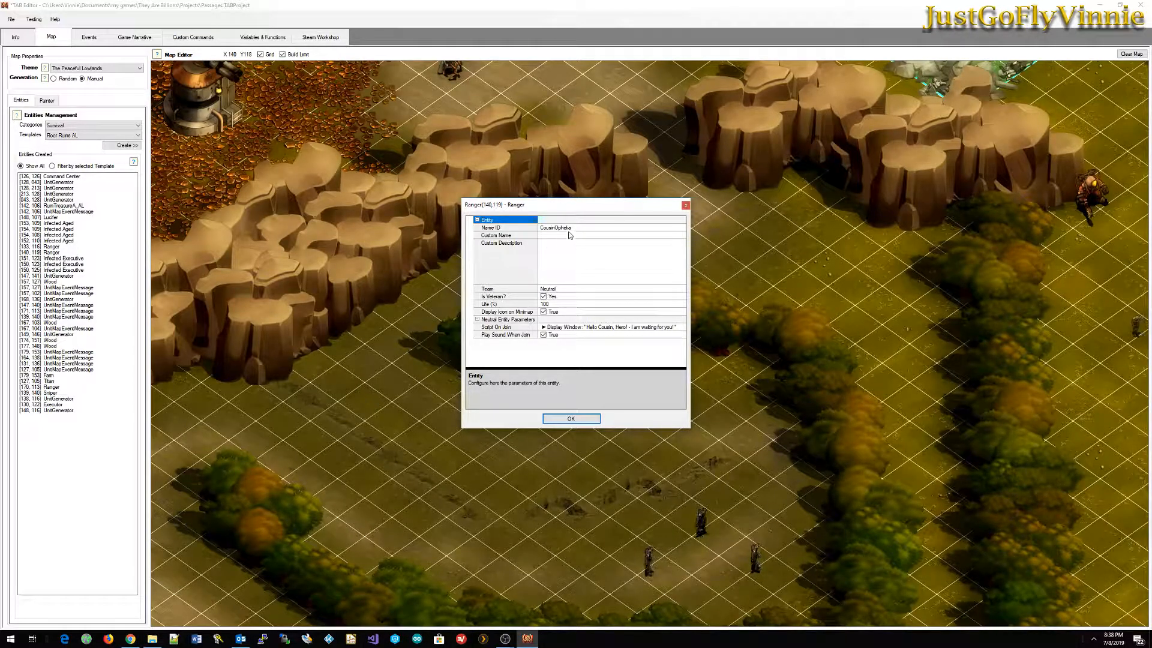
pyautogui.click(584, 419)
# Open the properties of an Infected Aged in the small group east of the central hedges, review its Name ID, and close them.
pyautogui.moveTo(734, 376); pyautogui.dragTo(641, 389, button='middle')
pyautogui.scroll(-2, 652, 351)
pyautogui.scroll(-2, 652, 350)
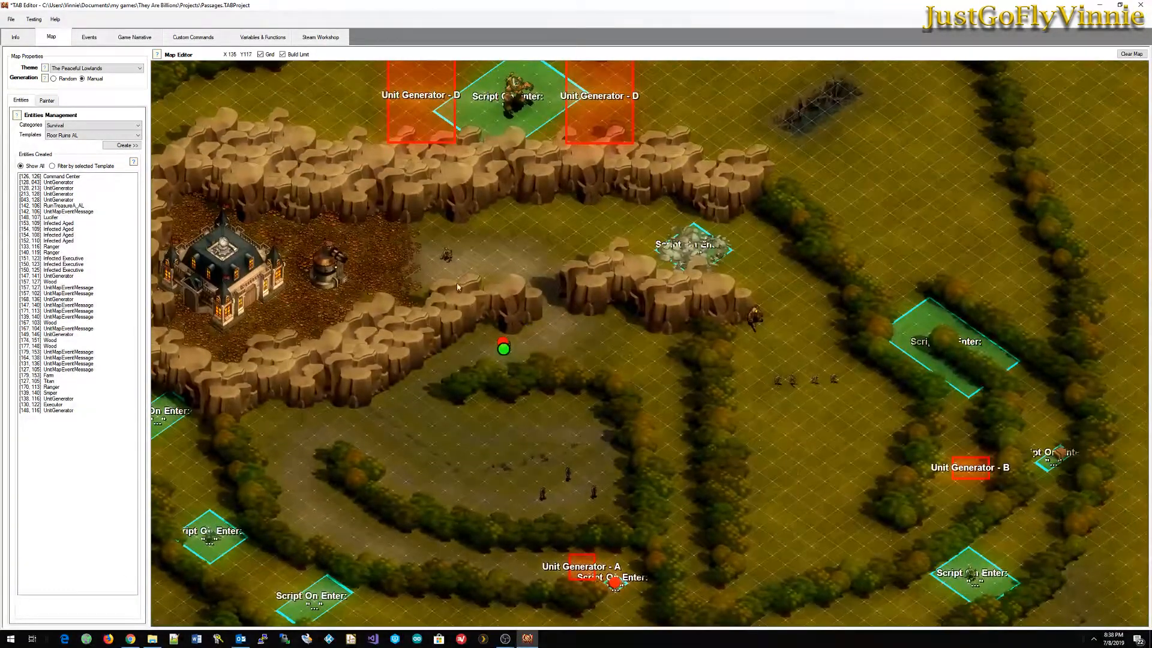
pyautogui.moveTo(546, 240); pyautogui.dragTo(527, 404, button='middle')
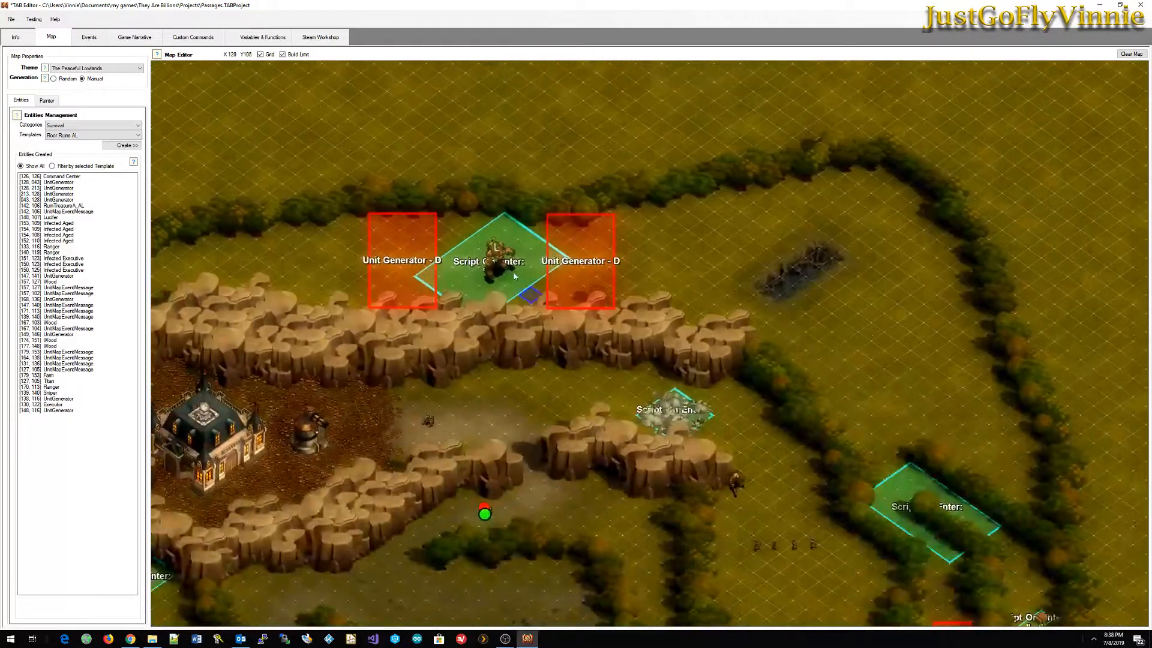
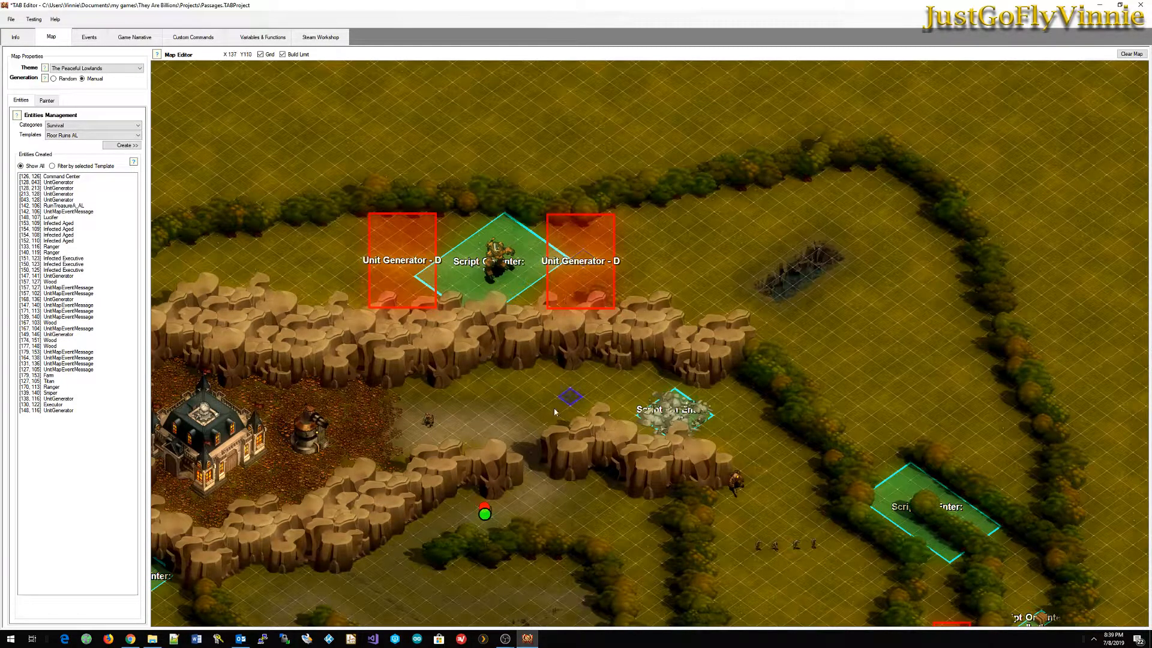
pyautogui.scroll(-3, 514, 399)
pyautogui.scroll(-2, 527, 308)
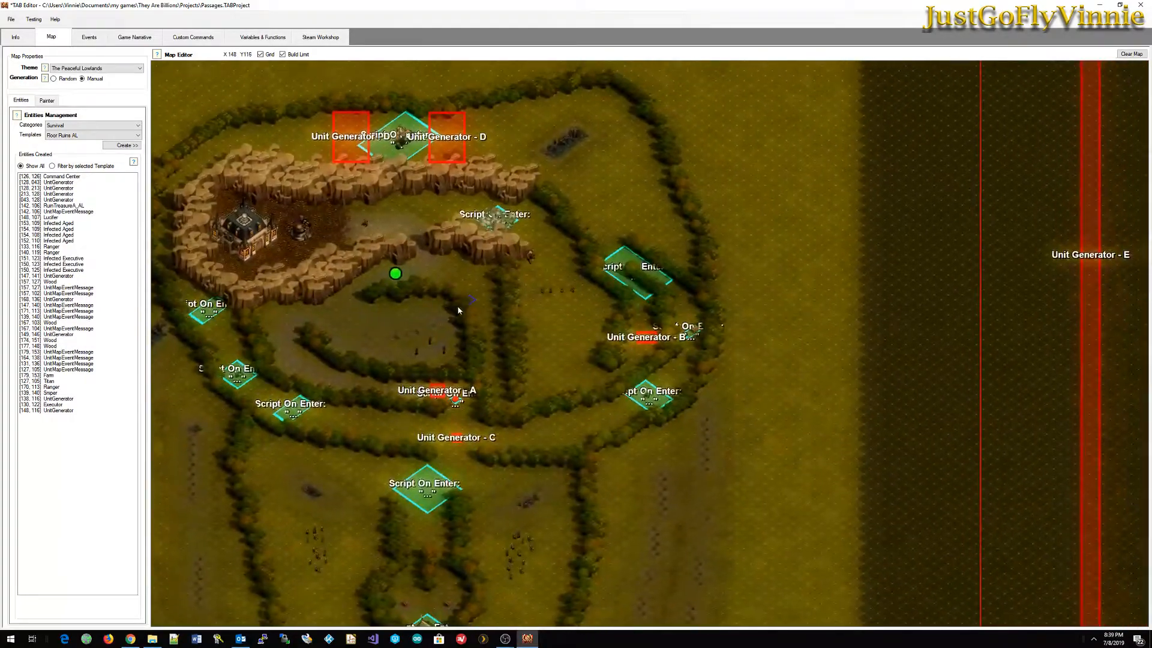
pyautogui.scroll(5, 548, 293)
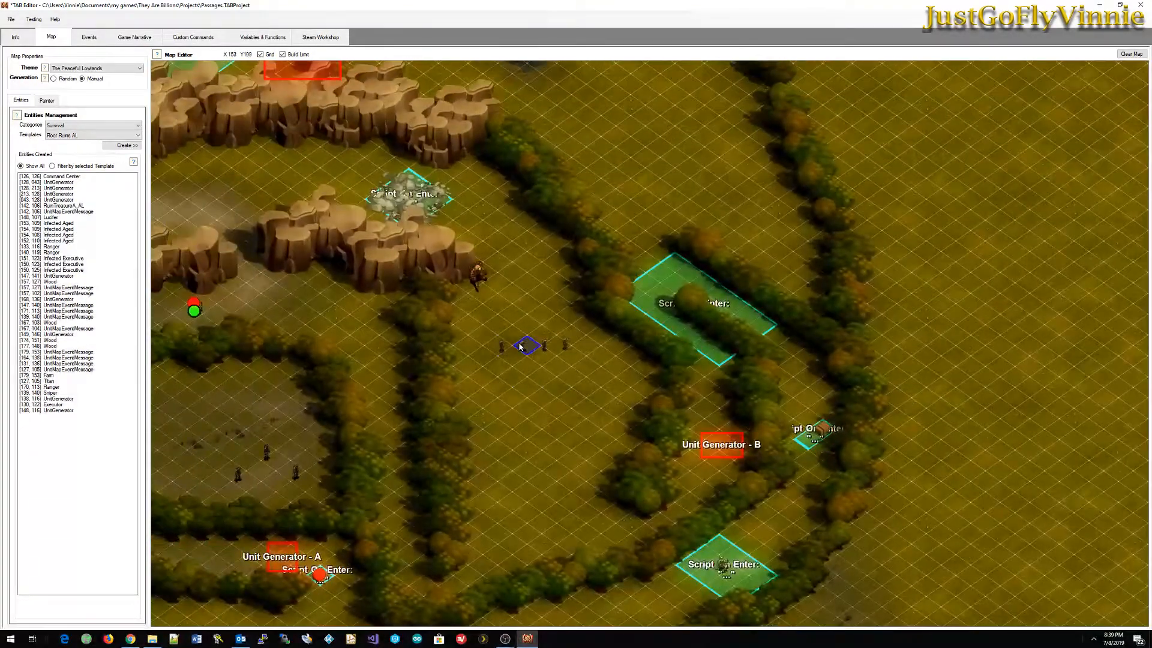
pyautogui.click(520, 347)
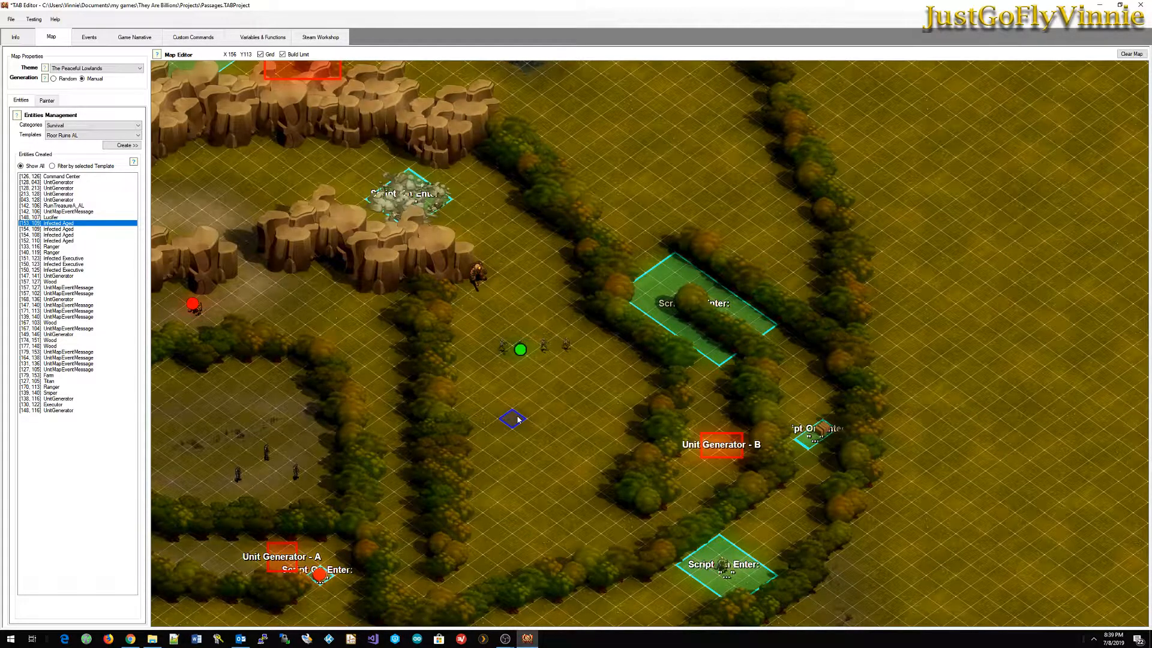
pyautogui.rightClick(520, 348)
pyautogui.click(550, 354)
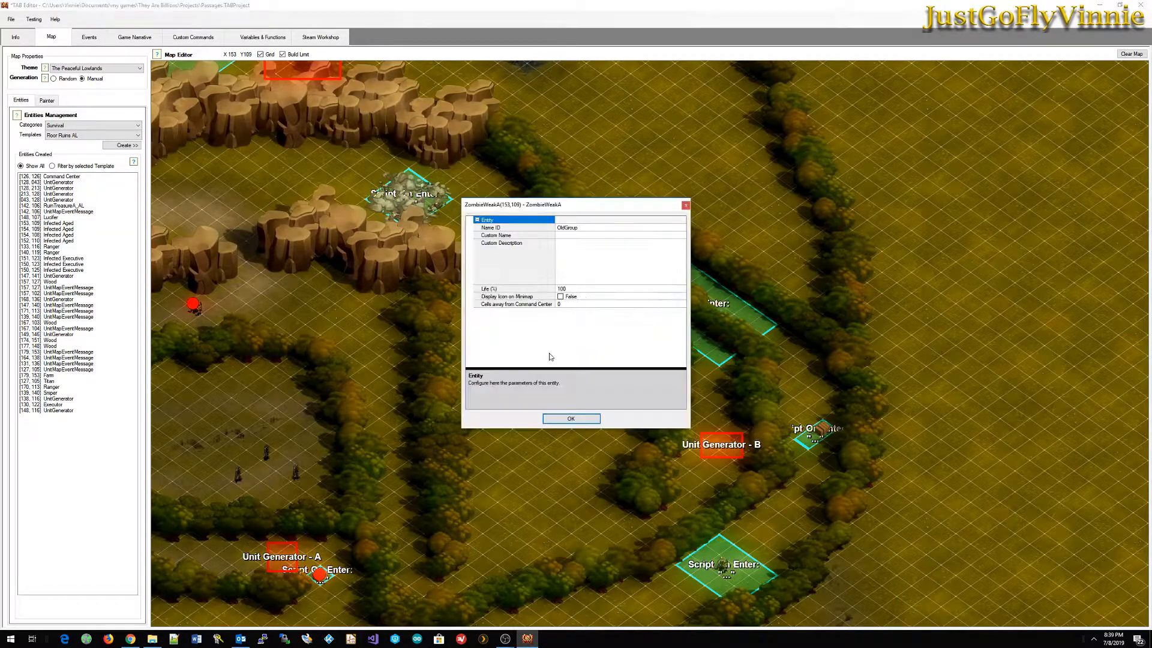
pyautogui.click(570, 419)
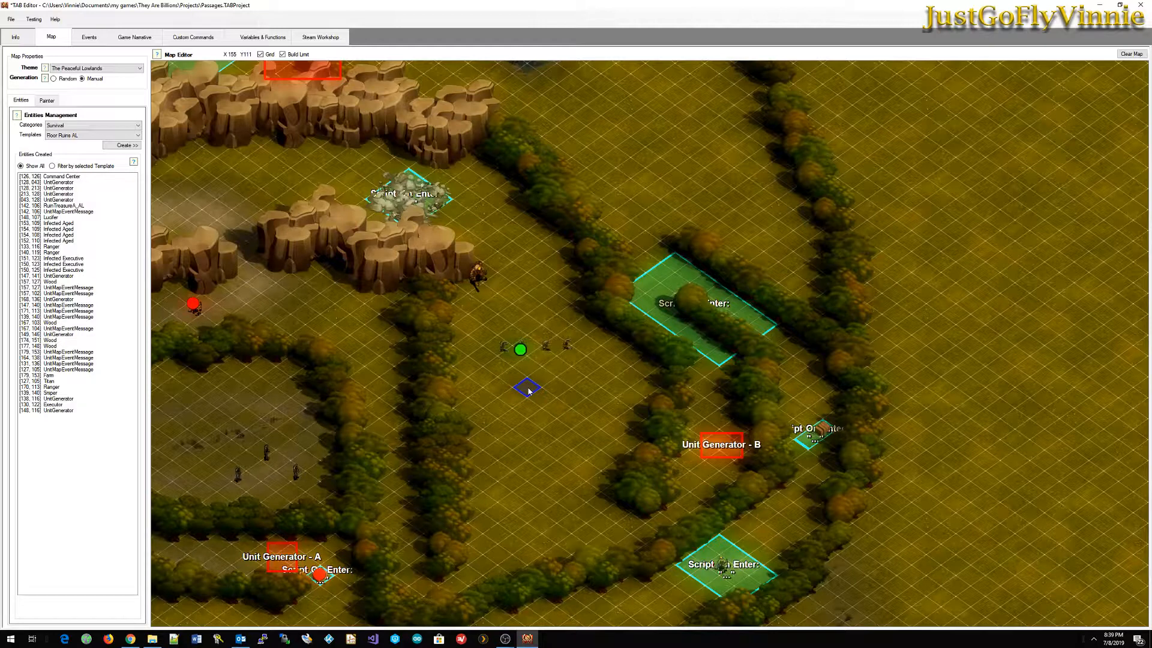
# Look over the hedge passages around Unit Generators A, B and C and the Script On Enter areas along them.
pyautogui.moveTo(571, 445); pyautogui.dragTo(869, 428, button='middle')
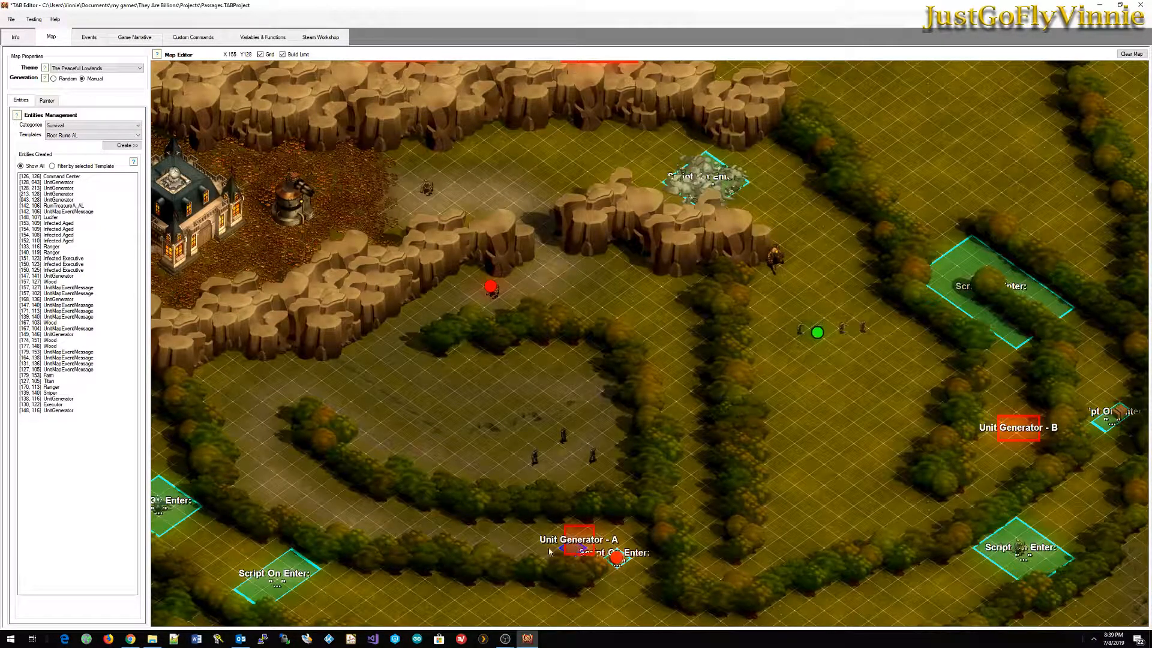
pyautogui.moveTo(530, 540); pyautogui.dragTo(525, 468, button='middle')
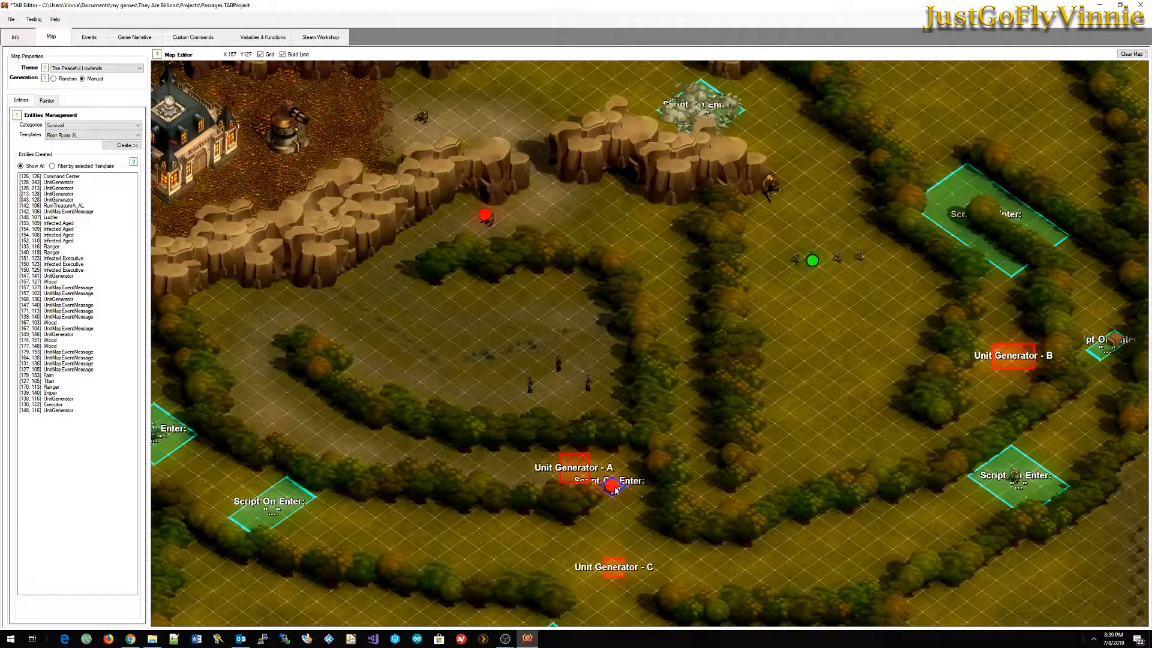
pyautogui.moveTo(458, 410); pyautogui.dragTo(492, 539, button='middle')
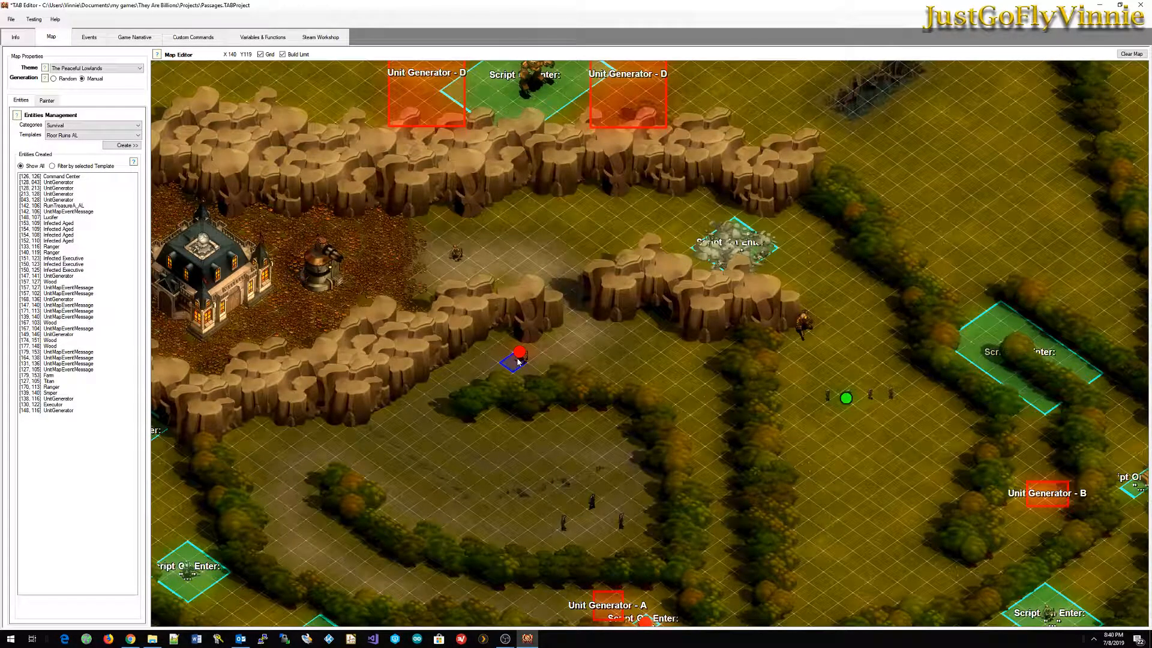
pyautogui.moveTo(495, 503); pyautogui.dragTo(488, 390, button='middle')
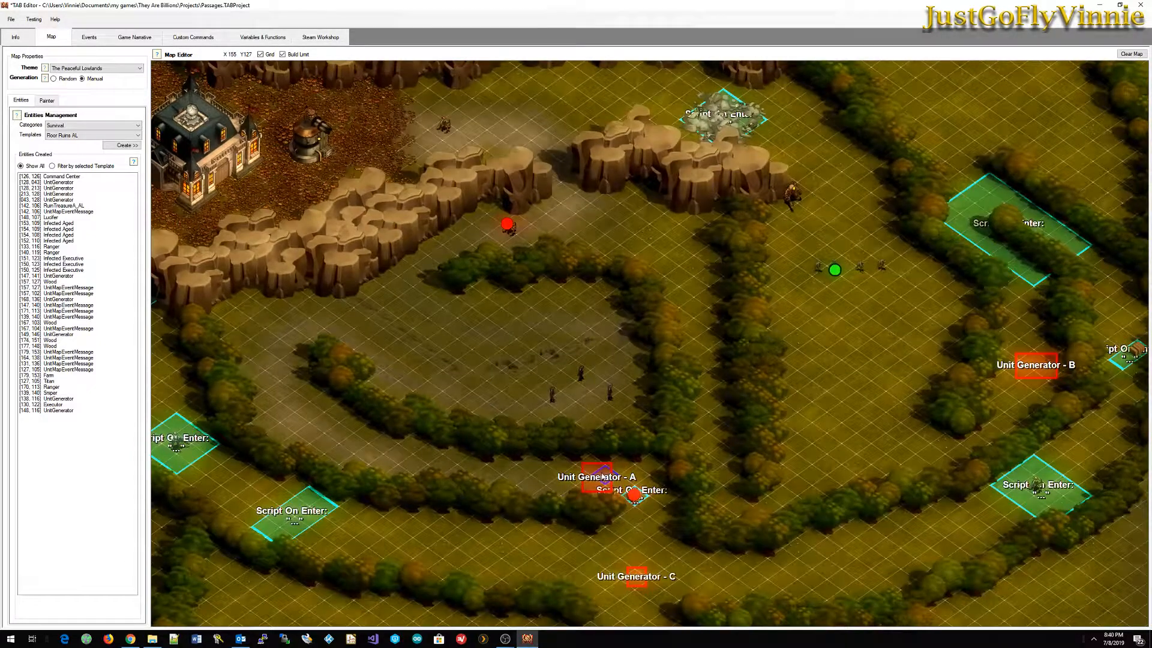
pyautogui.moveTo(842, 396); pyautogui.dragTo(716, 402, button='middle')
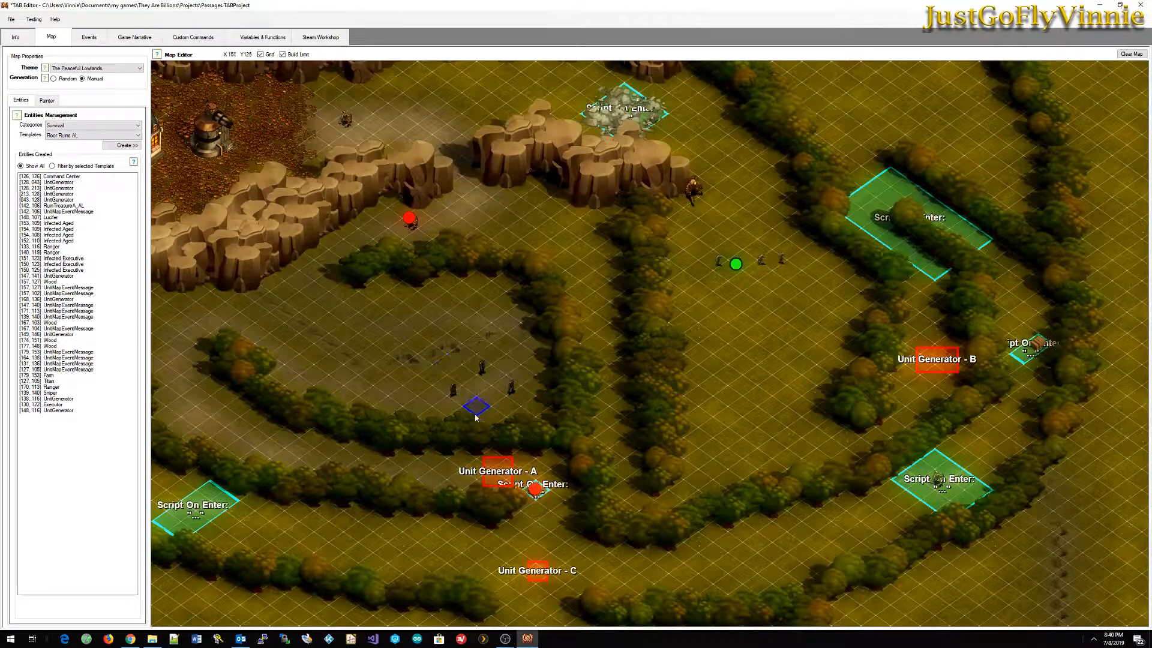
pyautogui.moveTo(787, 522); pyautogui.dragTo(584, 451, button='middle')
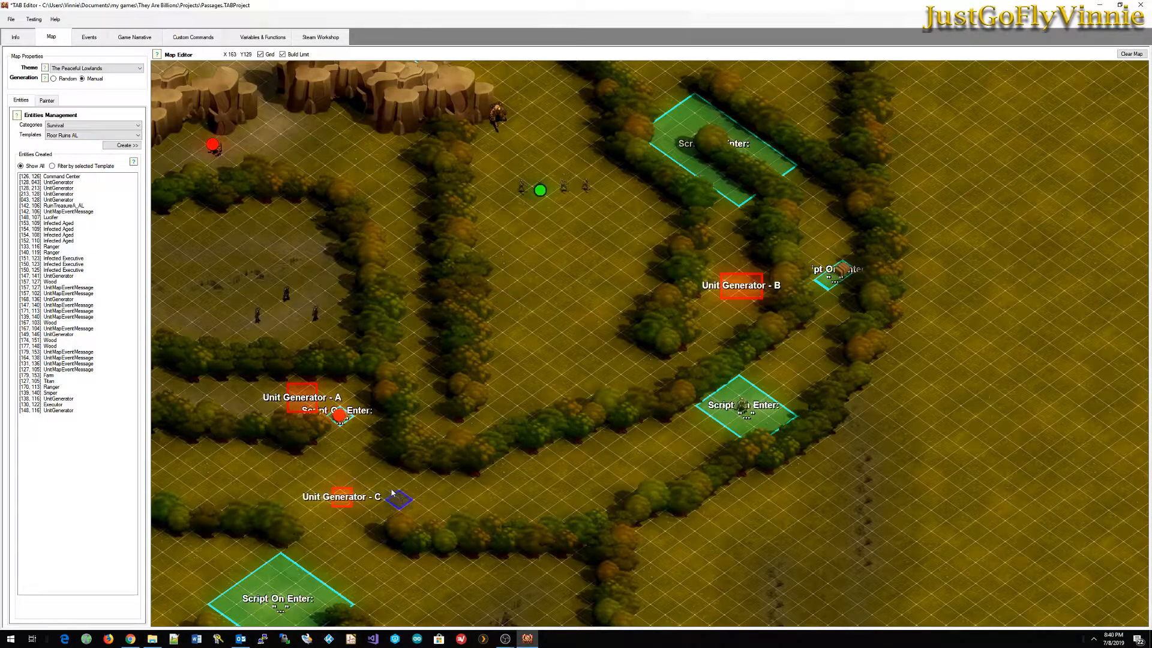
pyautogui.moveTo(354, 487); pyautogui.dragTo(636, 492, button='middle')
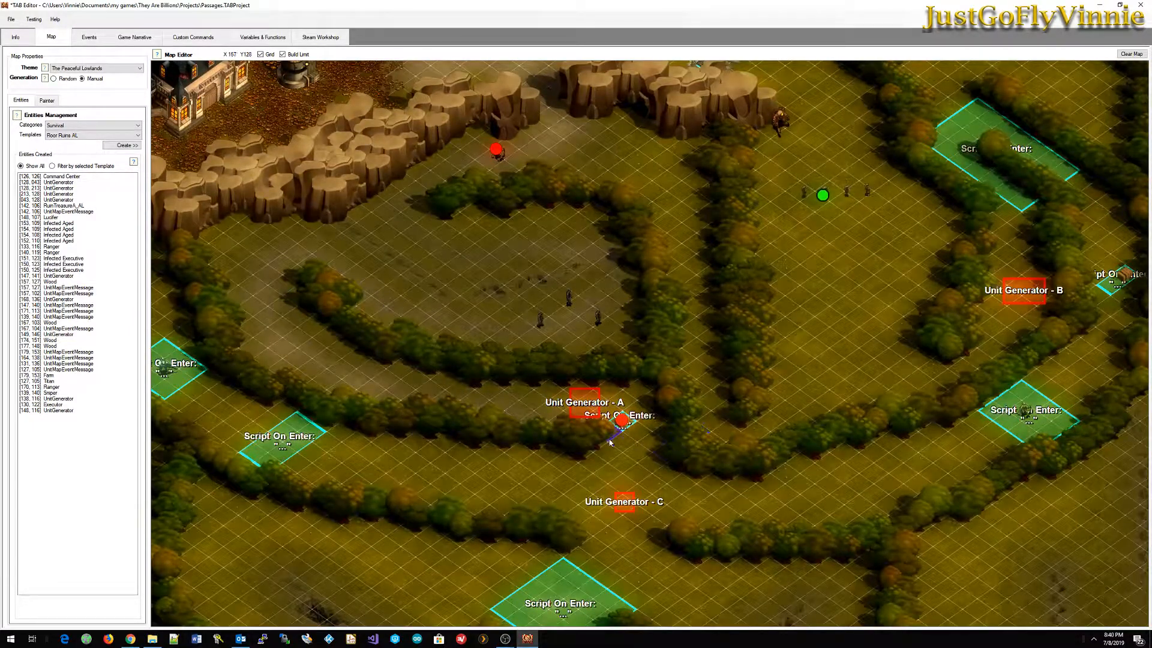
pyautogui.moveTo(384, 447); pyautogui.dragTo(515, 514, button='middle')
pyautogui.scroll(-3, 523, 487)
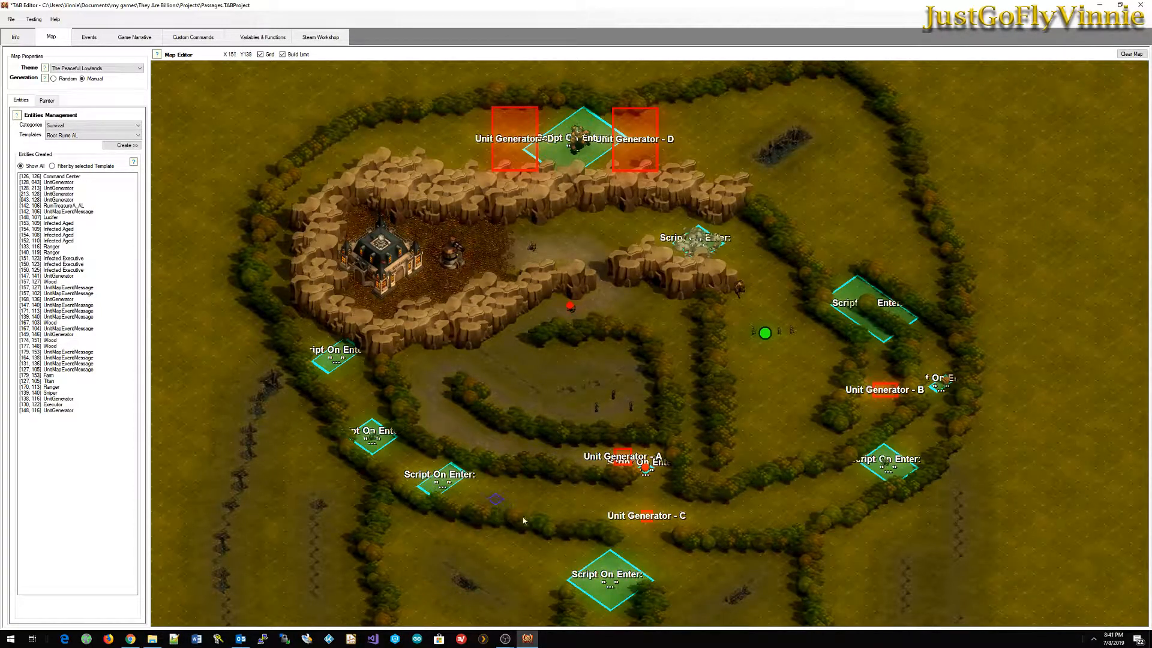
# Examine the southern part of the map and select the Script On Enter area below Unit Generator C.
pyautogui.scroll(-5, 523, 521)
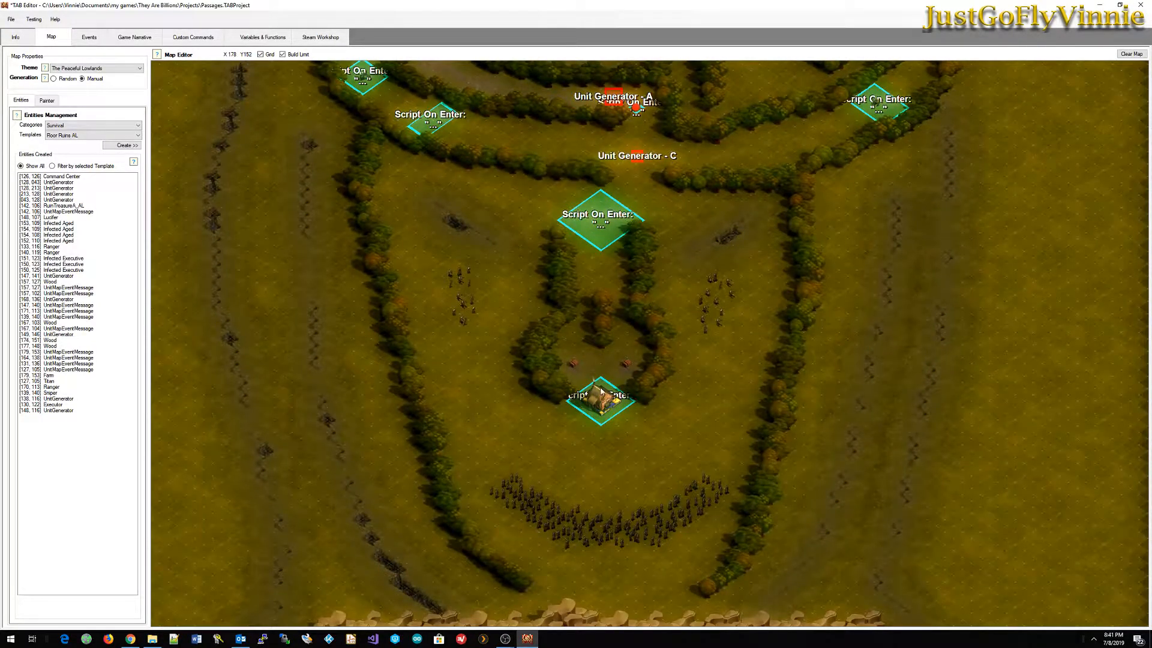
pyautogui.scroll(1, 628, 401)
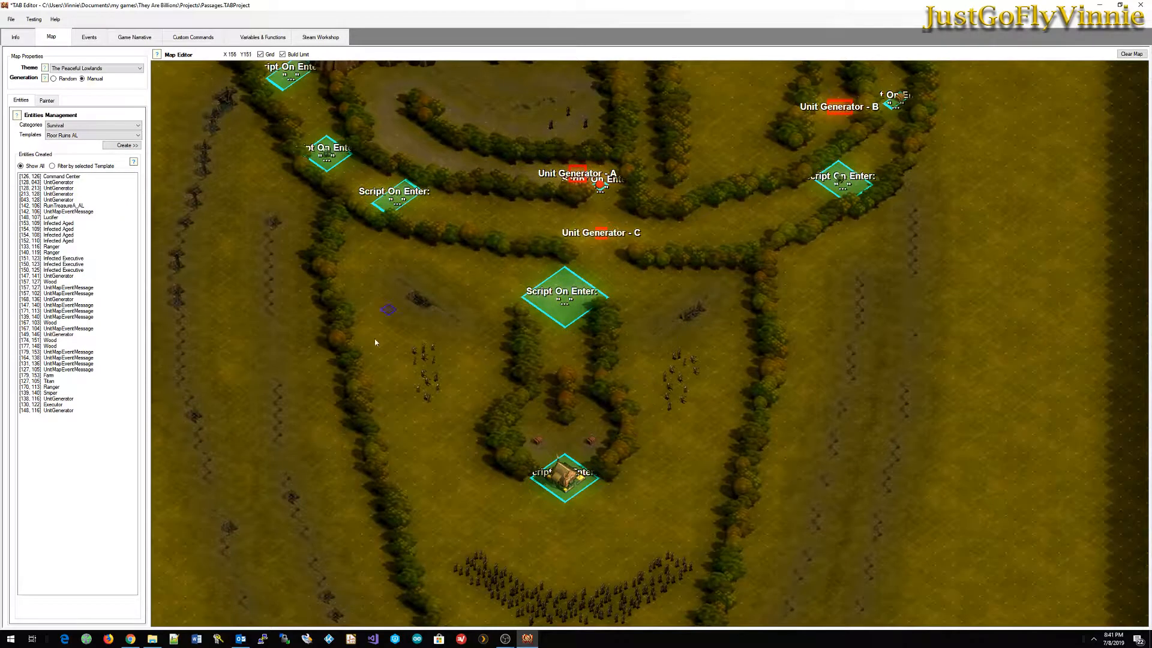
pyautogui.rightClick(586, 292)
pyautogui.click(685, 281)
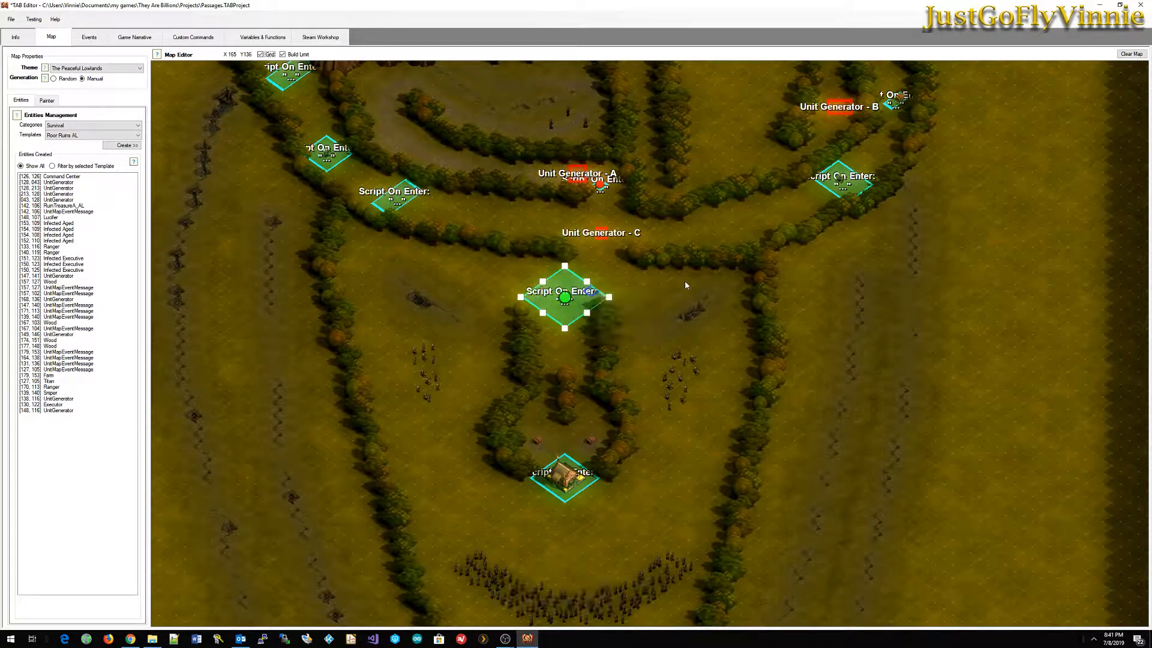
pyautogui.moveTo(654, 294); pyautogui.dragTo(647, 393, button='middle')
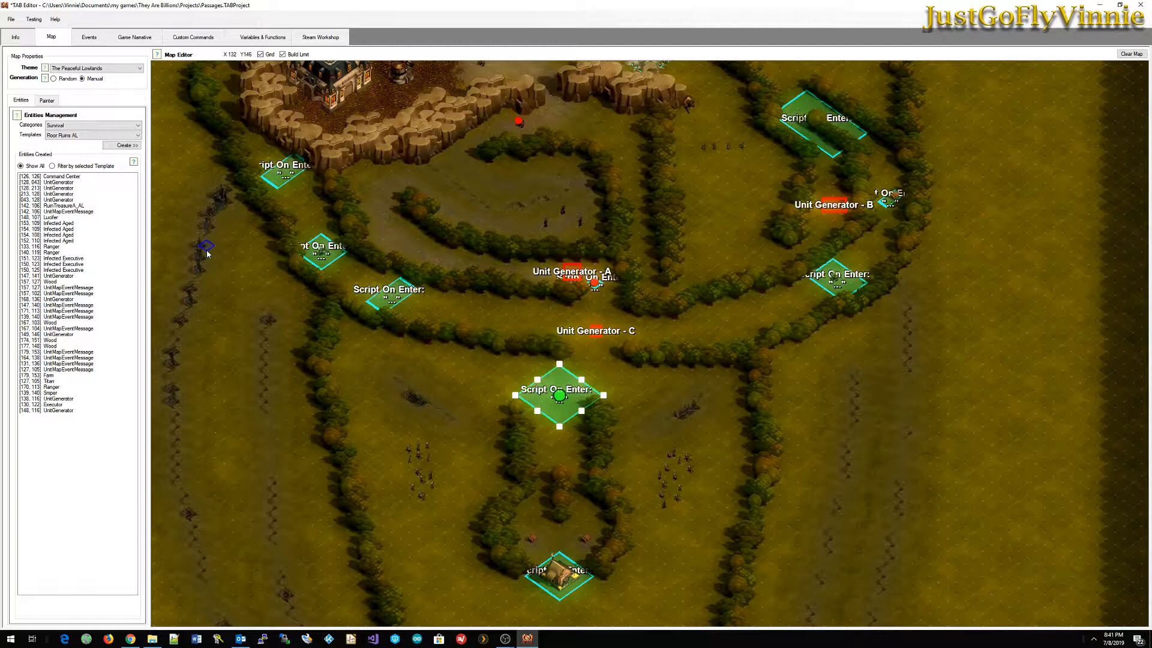
pyautogui.moveTo(513, 204); pyautogui.dragTo(478, 387, button='middle')
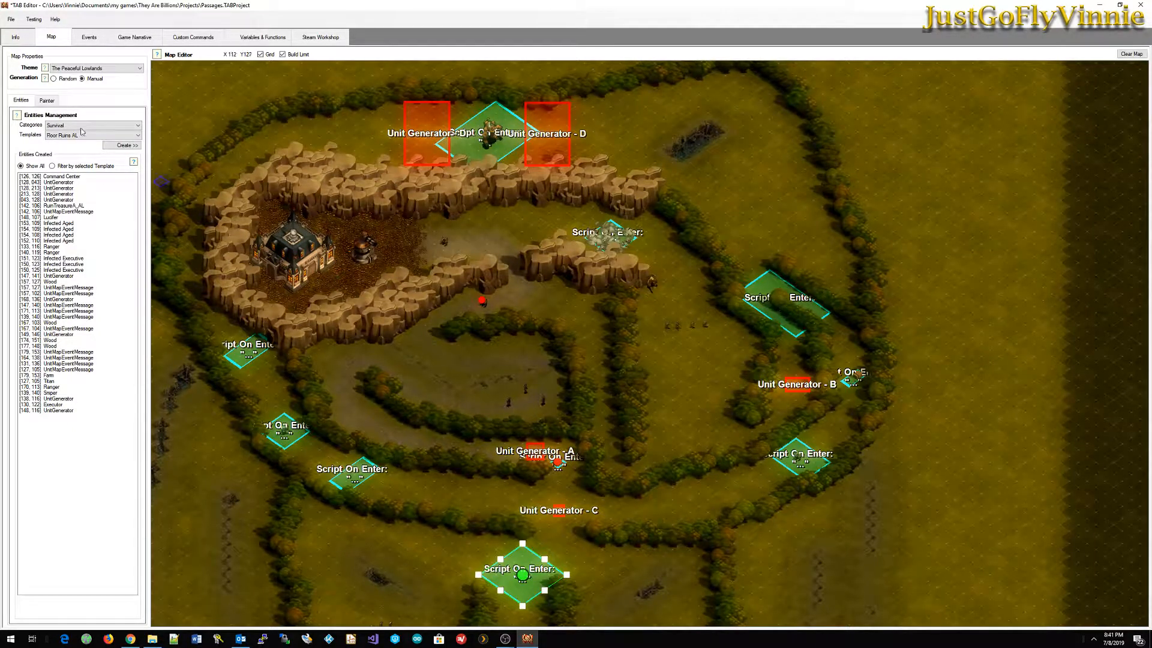
# Start a new project without saving the changes to the Passages project.
pyautogui.click(10, 19)
pyautogui.click(27, 34)
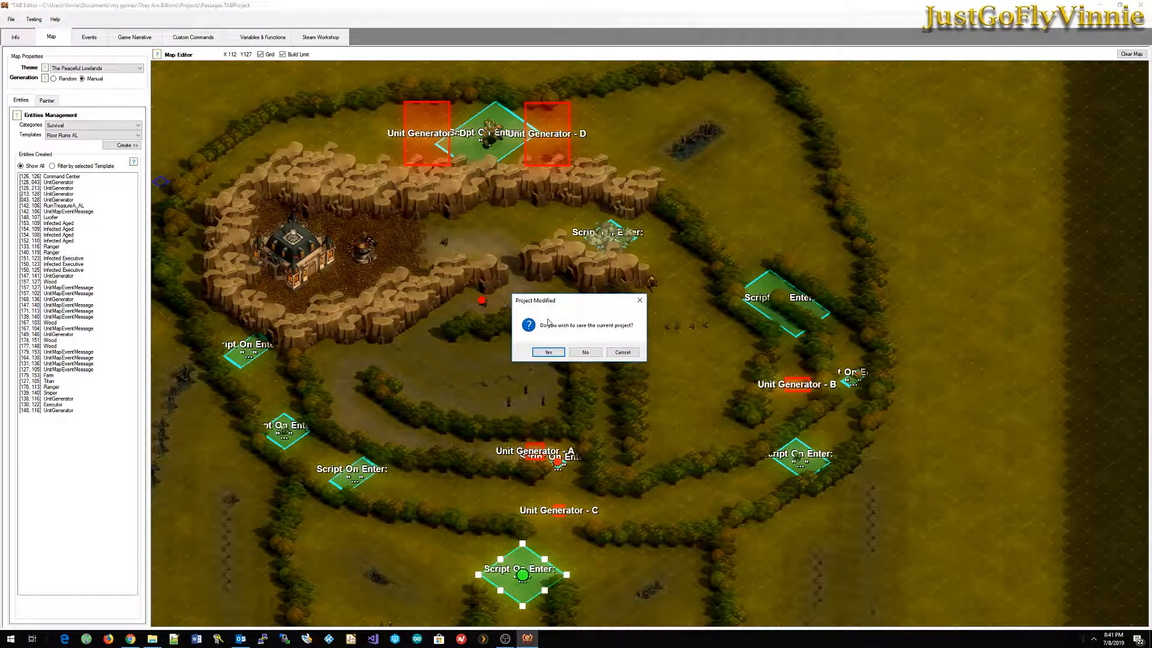
pyautogui.click(590, 353)
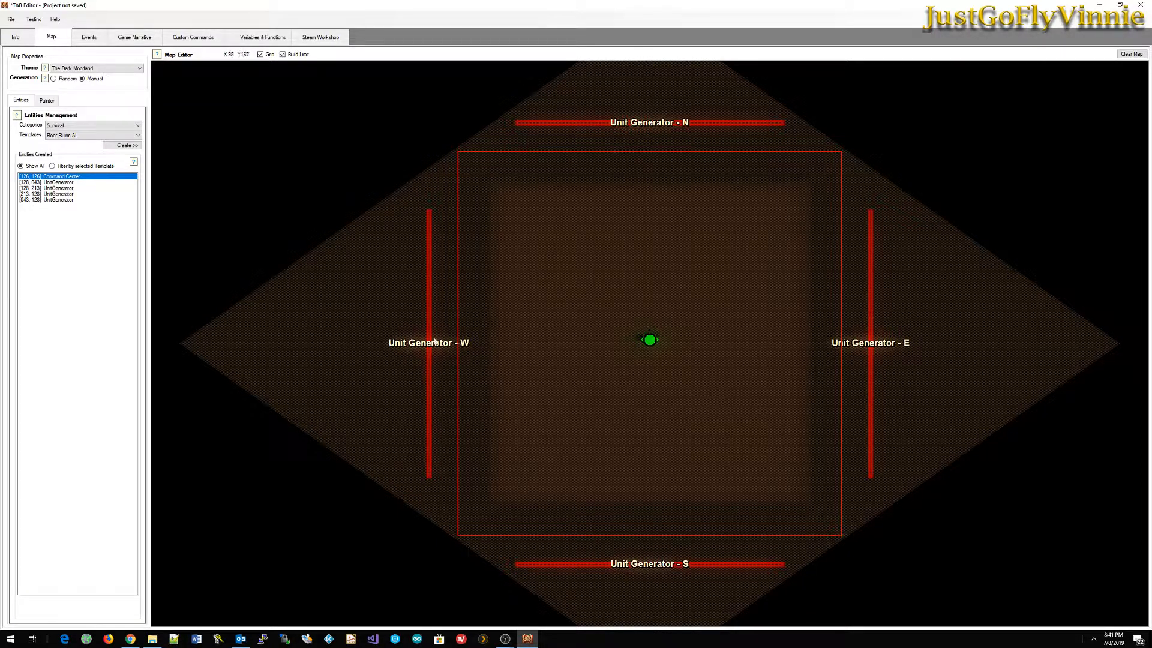
# Select the north, south and east UnitGenerators one after another to locate each on the new map.
pyautogui.click(64, 182)
pyautogui.click(64, 188)
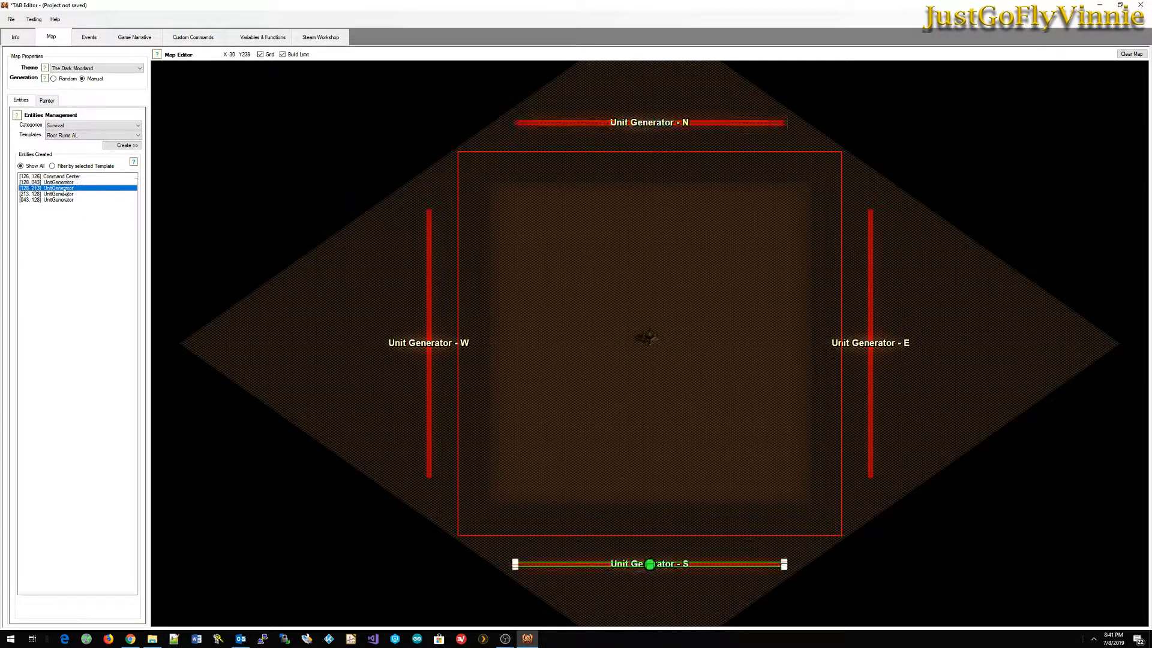
pyautogui.click(64, 193)
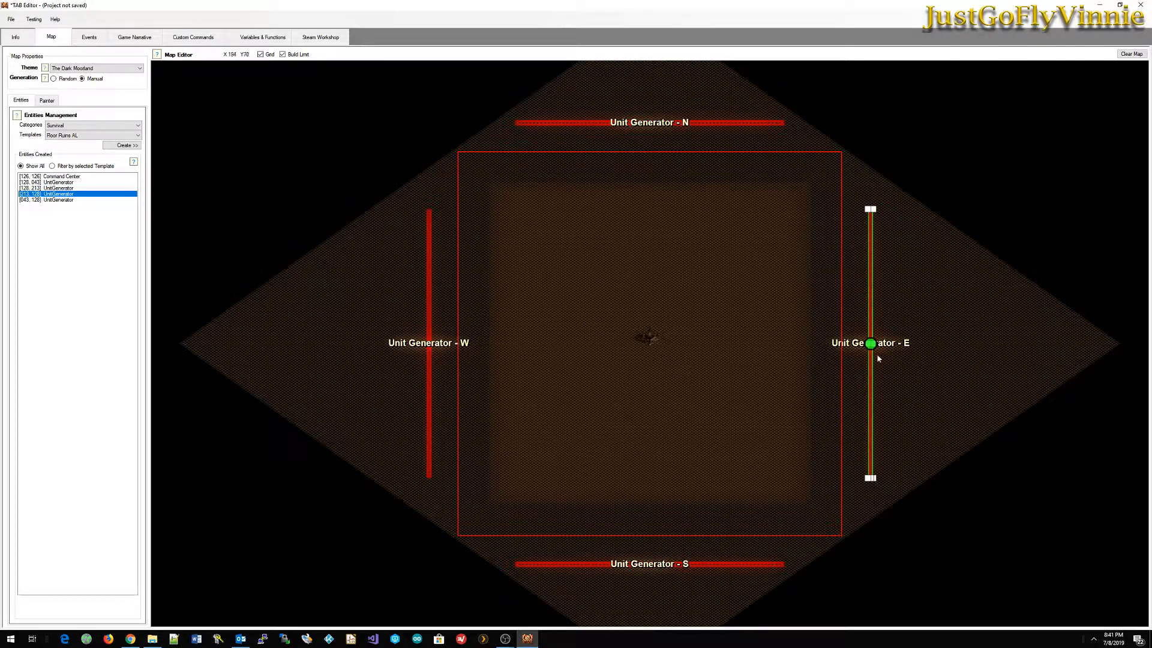
# Move the Command Center to the upper-left corner of the build area and back to the map's centre.
pyautogui.scroll(5, 687, 398)
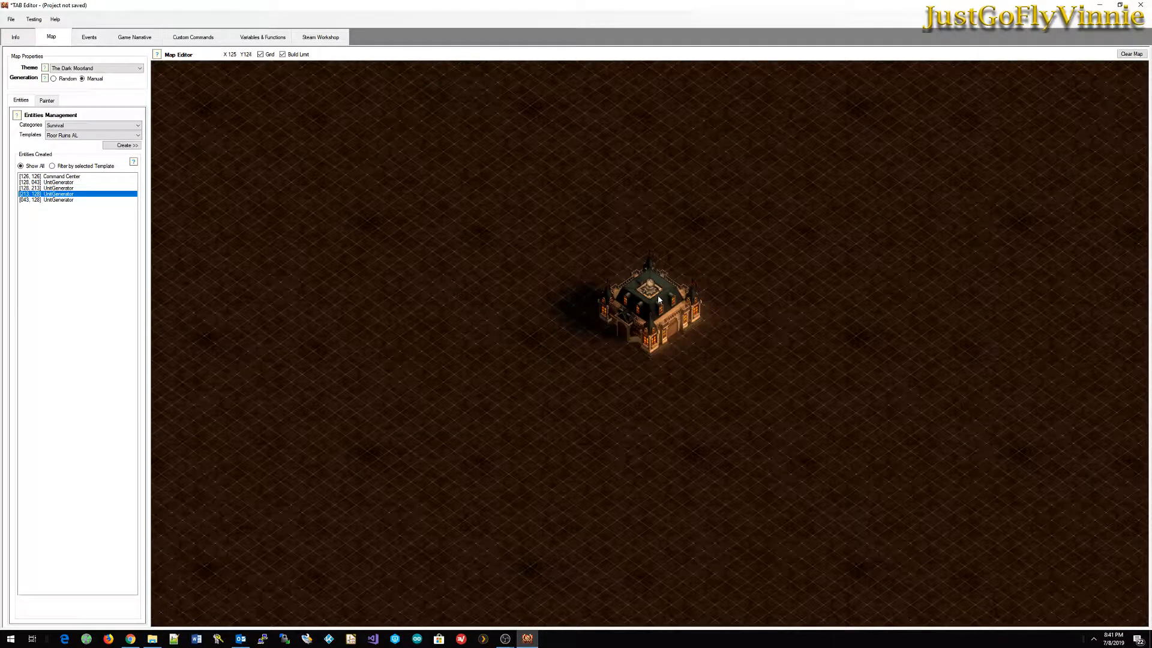
pyautogui.click(658, 298)
pyautogui.scroll(-5, 604, 358)
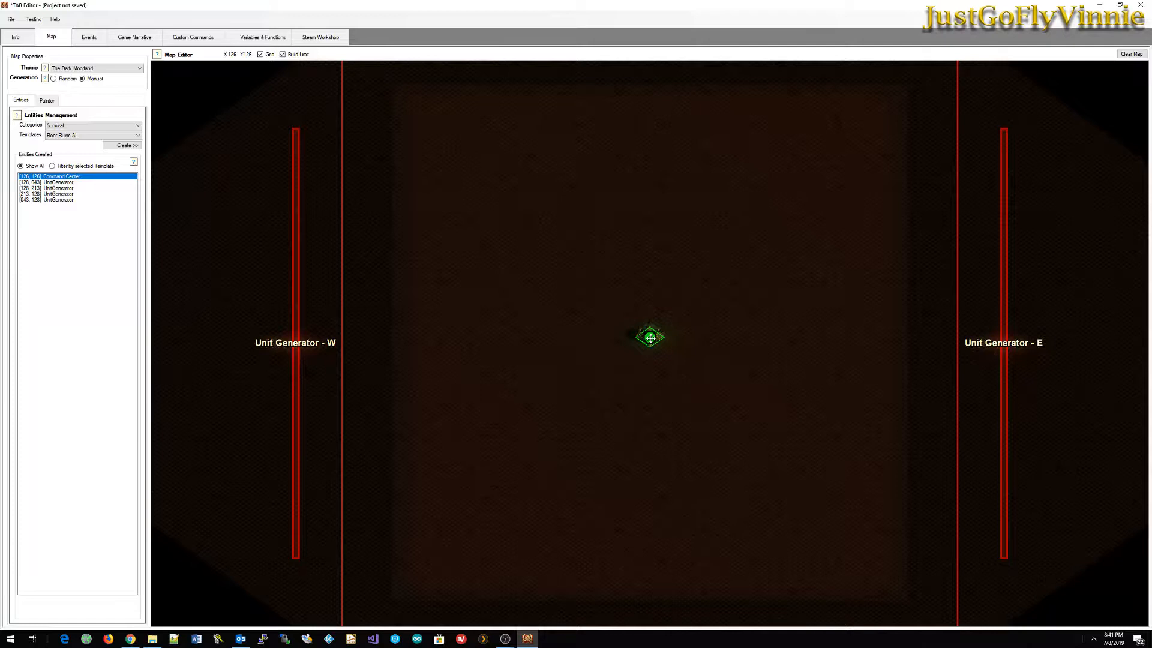
pyautogui.moveTo(650, 338); pyautogui.dragTo(420, 117)
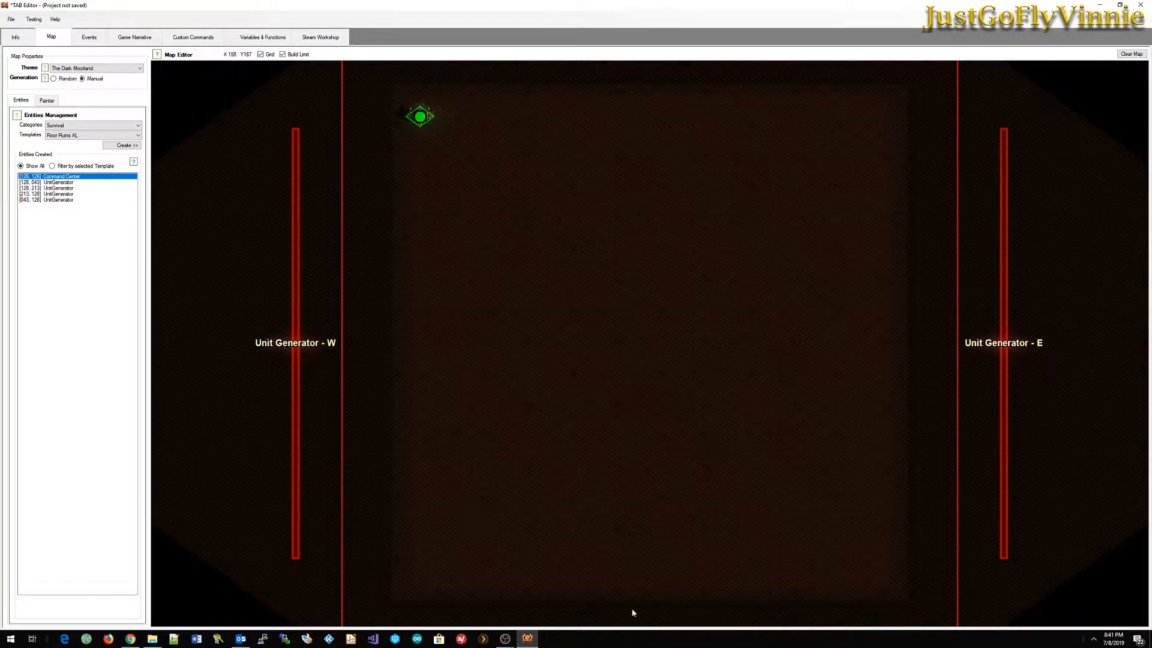
pyautogui.moveTo(420, 116); pyautogui.dragTo(647, 334)
pyautogui.scroll(-3, 671, 375)
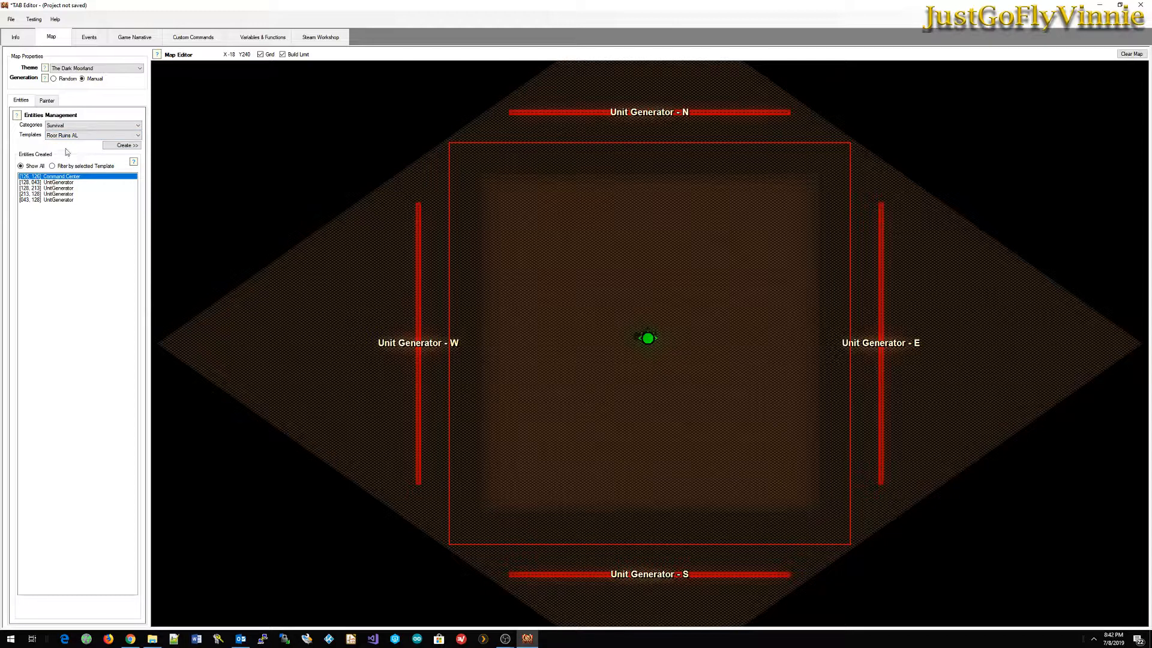
# Switch between entity management and Painter Mode to compare them, ending in Painter Mode on the Terrain layer.
pyautogui.click(47, 101)
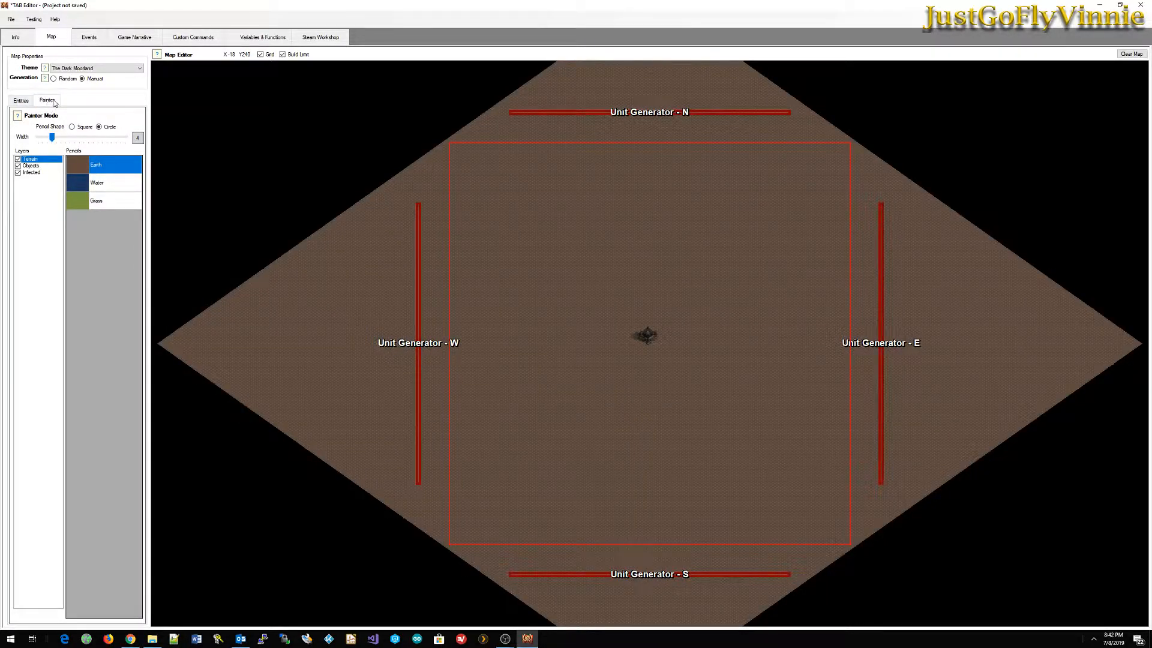
pyautogui.click(24, 102)
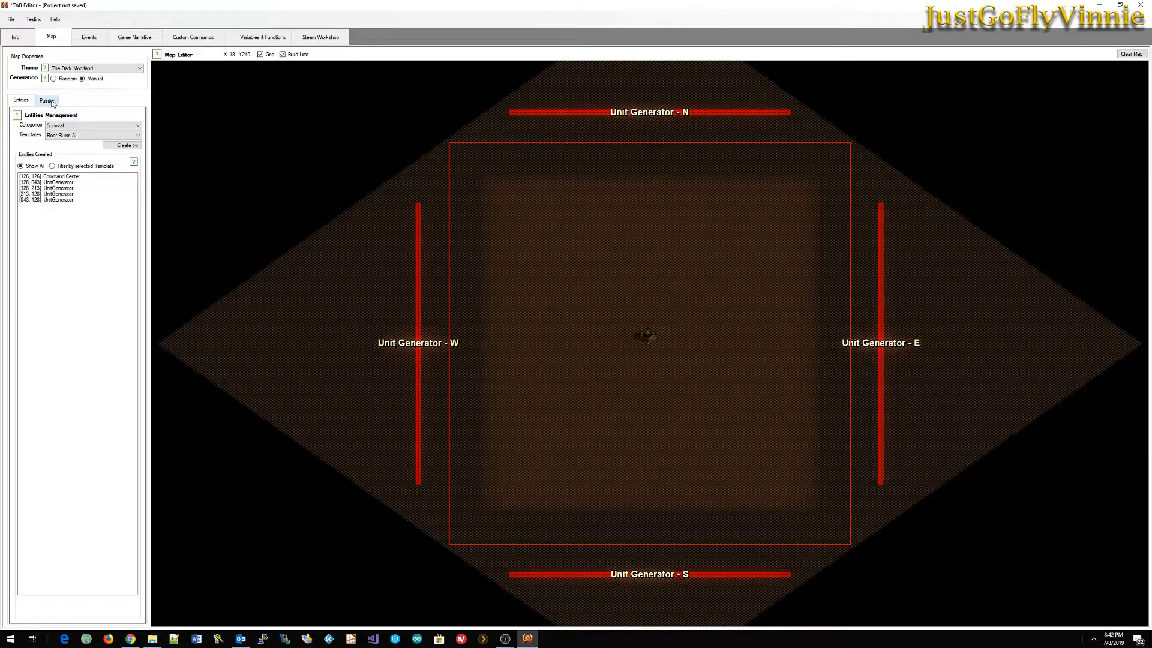
pyautogui.click(52, 102)
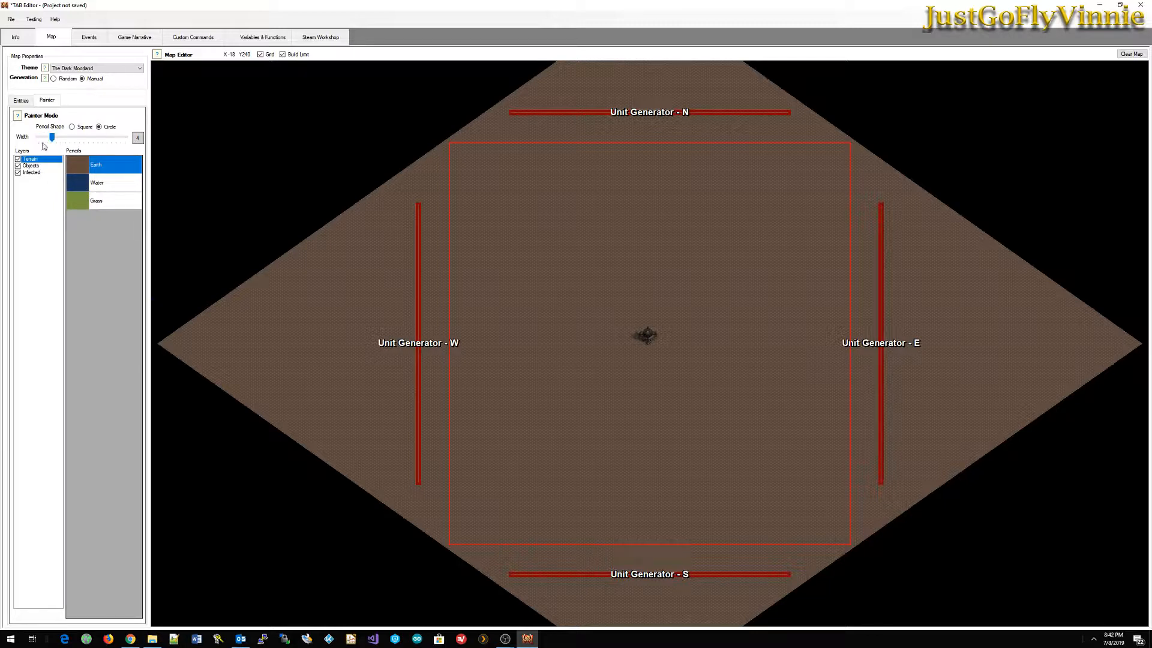
# Paint Grass terrain across the build area around the Command Center with a square pencil of width 20.
pyautogui.moveTo(52, 138); pyautogui.dragTo(125, 138)
pyautogui.click(84, 202)
pyautogui.moveTo(641, 337)
pyautogui.mouseDown()
pyautogui.moveTo(660, 352)
pyautogui.moveTo(630, 304)
pyautogui.moveTo(689, 375)
pyautogui.moveTo(628, 276)
pyautogui.moveTo(619, 394)
pyautogui.moveTo(753, 343)
pyautogui.moveTo(633, 250)
pyautogui.moveTo(539, 347)
pyautogui.moveTo(638, 419)
pyautogui.moveTo(766, 362)
pyautogui.moveTo(714, 250)
pyautogui.moveTo(629, 226)
pyautogui.moveTo(496, 316)
pyautogui.moveTo(530, 426)
pyautogui.moveTo(666, 445)
pyautogui.moveTo(762, 440)
pyautogui.moveTo(775, 394)
pyautogui.moveTo(773, 256)
pyautogui.moveTo(689, 205)
pyautogui.moveTo(514, 219)
pyautogui.moveTo(496, 461)
pyautogui.moveTo(480, 451)
pyautogui.moveTo(474, 156)
pyautogui.mouseUp()
pyautogui.click(79, 130)
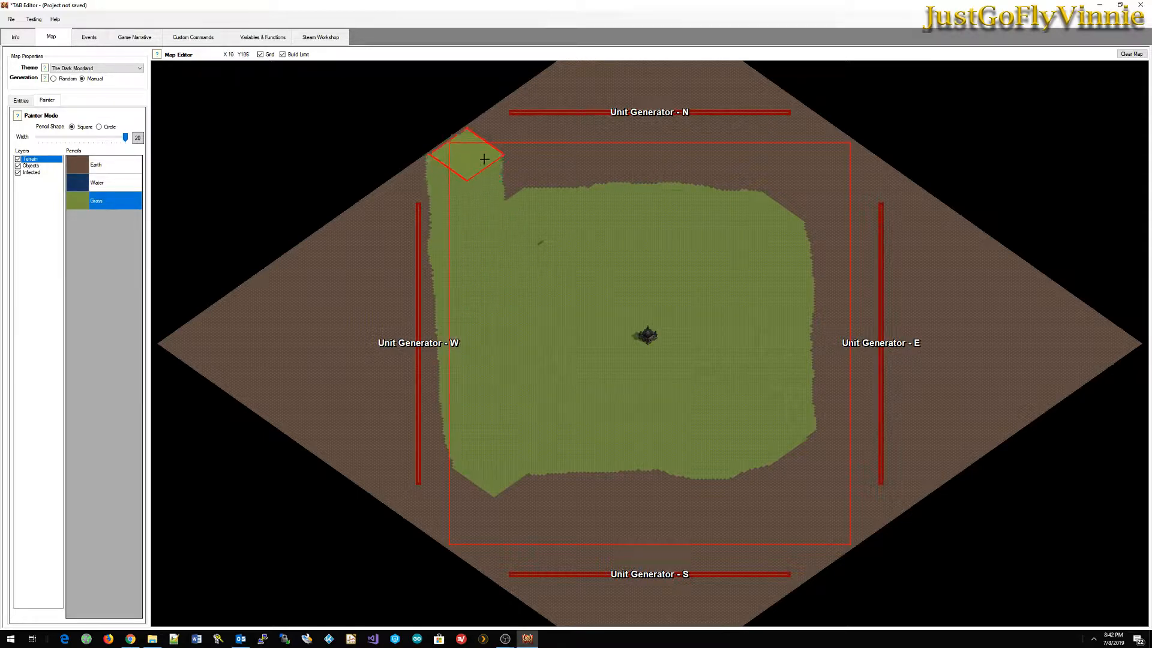
pyautogui.moveTo(716, 152)
pyautogui.mouseDown()
pyautogui.moveTo(797, 154)
pyautogui.moveTo(540, 149)
pyautogui.moveTo(523, 176)
pyautogui.moveTo(637, 186)
pyautogui.moveTo(820, 162)
pyautogui.moveTo(828, 498)
pyautogui.moveTo(815, 535)
pyautogui.moveTo(458, 543)
pyautogui.moveTo(455, 470)
pyautogui.moveTo(528, 491)
pyautogui.moveTo(804, 506)
pyautogui.moveTo(771, 456)
pyautogui.moveTo(571, 476)
pyautogui.mouseUp()
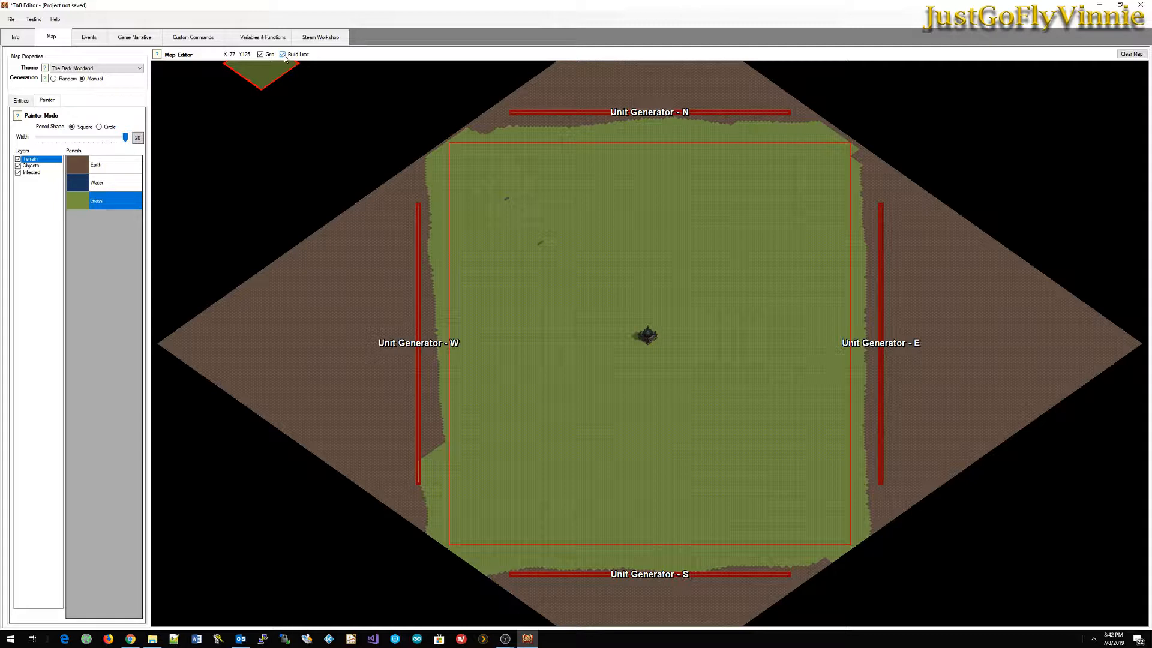
# Try out the map theme choices on the painted map, ending with The Peaceful Lowlands.
pyautogui.click(95, 68)
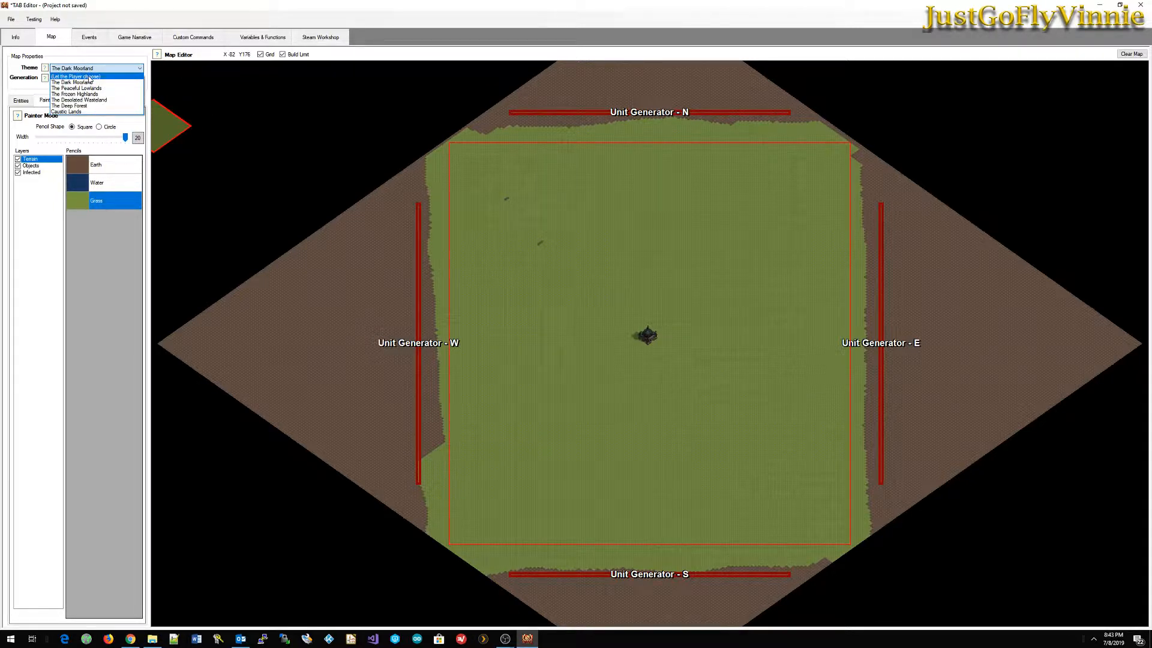
pyautogui.click(89, 76)
pyautogui.click(94, 68)
pyautogui.click(88, 88)
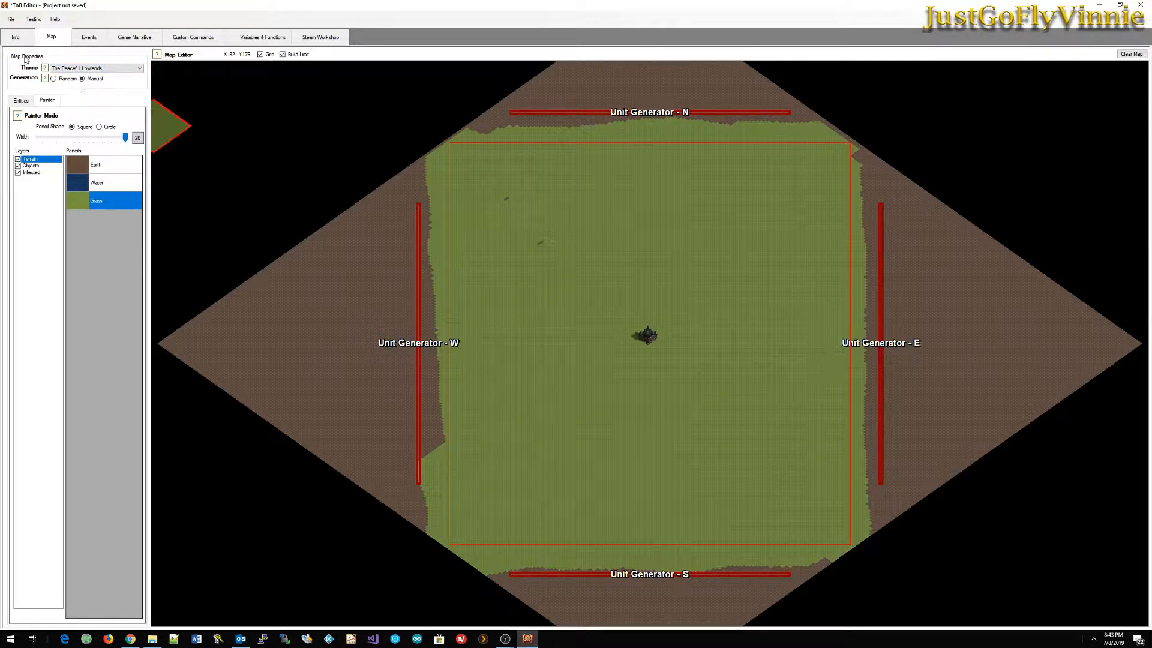
# Start a new project without saving the current one and set its map theme to The Peaceful Lowlands.
pyautogui.click(11, 19)
pyautogui.click(22, 35)
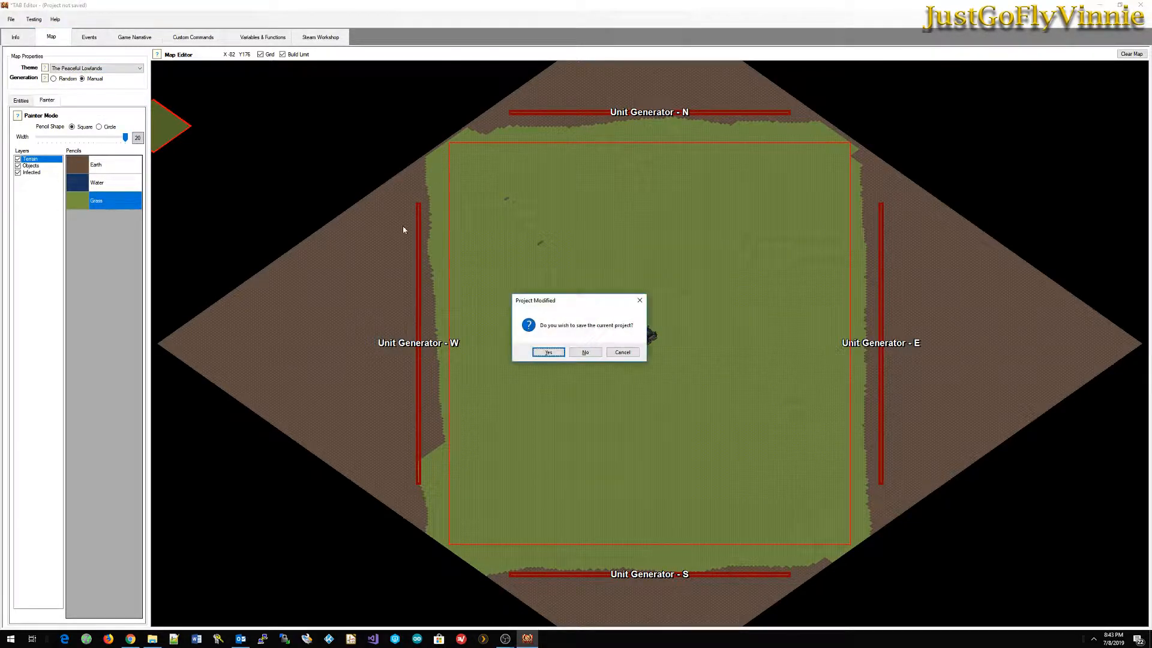
pyautogui.click(594, 356)
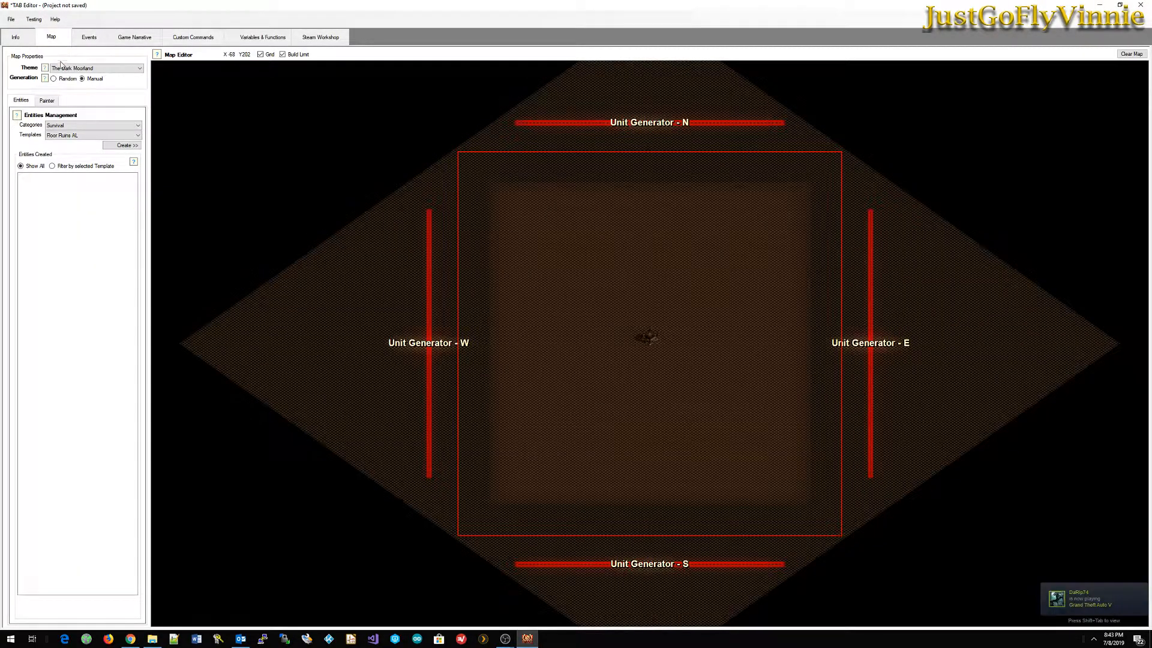
pyautogui.click(75, 69)
pyautogui.click(84, 91)
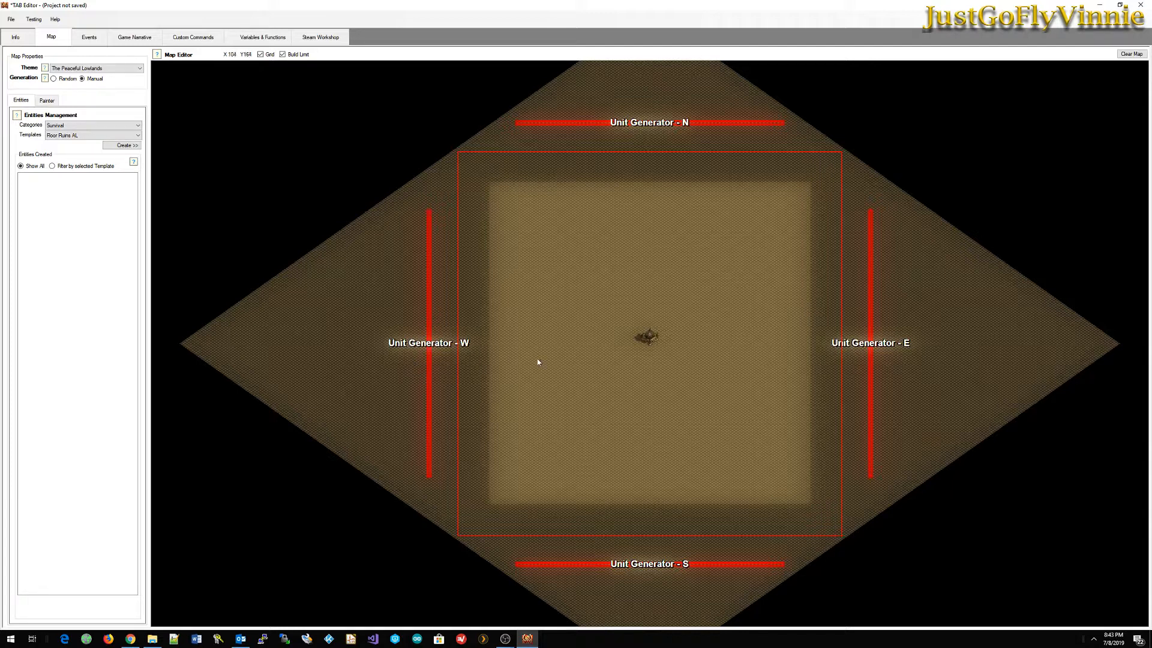
# Inspect the area around the Command Center and the Random generation options, returning to Manual generation.
pyautogui.scroll(5, 483, 362)
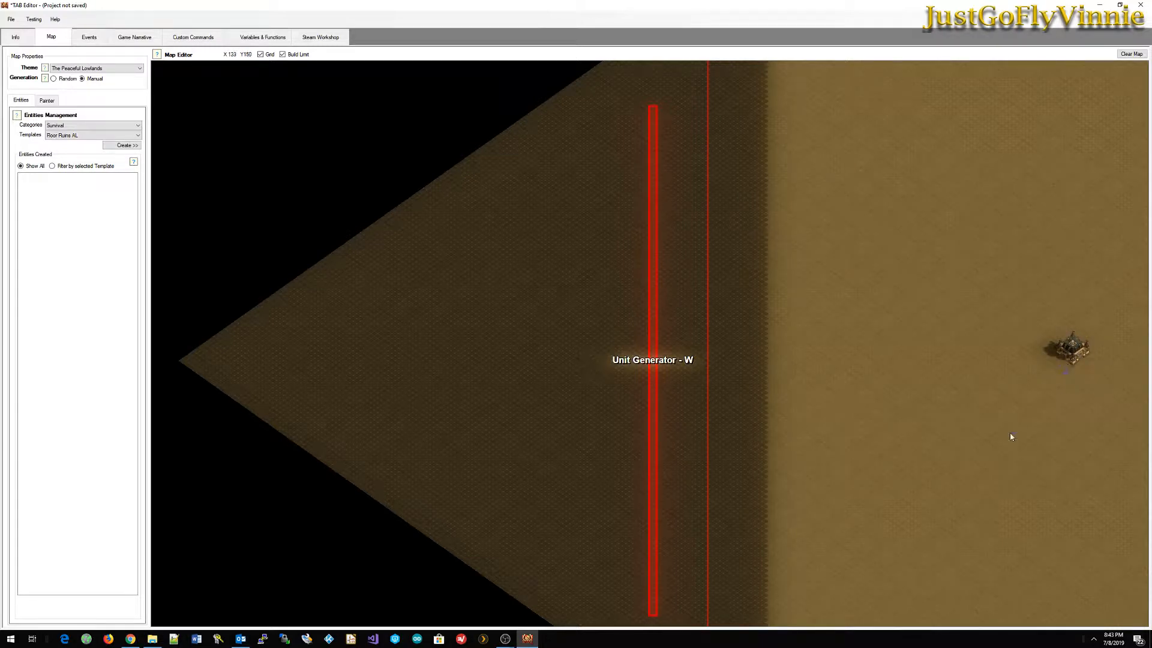
pyautogui.moveTo(975, 439); pyautogui.dragTo(549, 401, button='middle')
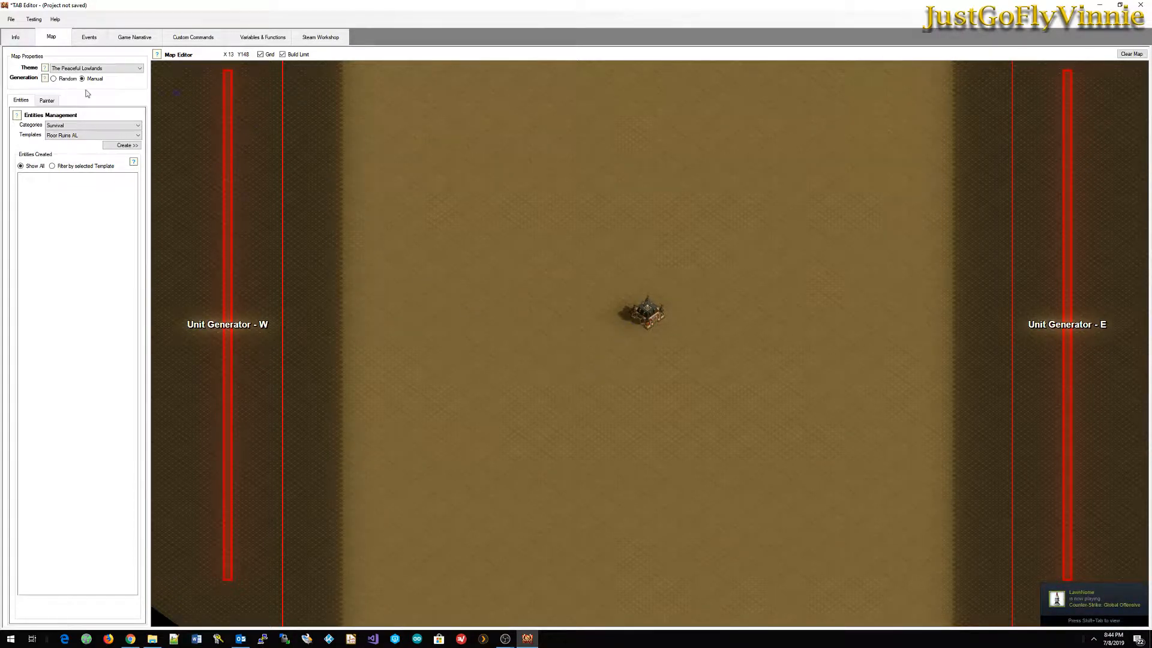
pyautogui.click(68, 79)
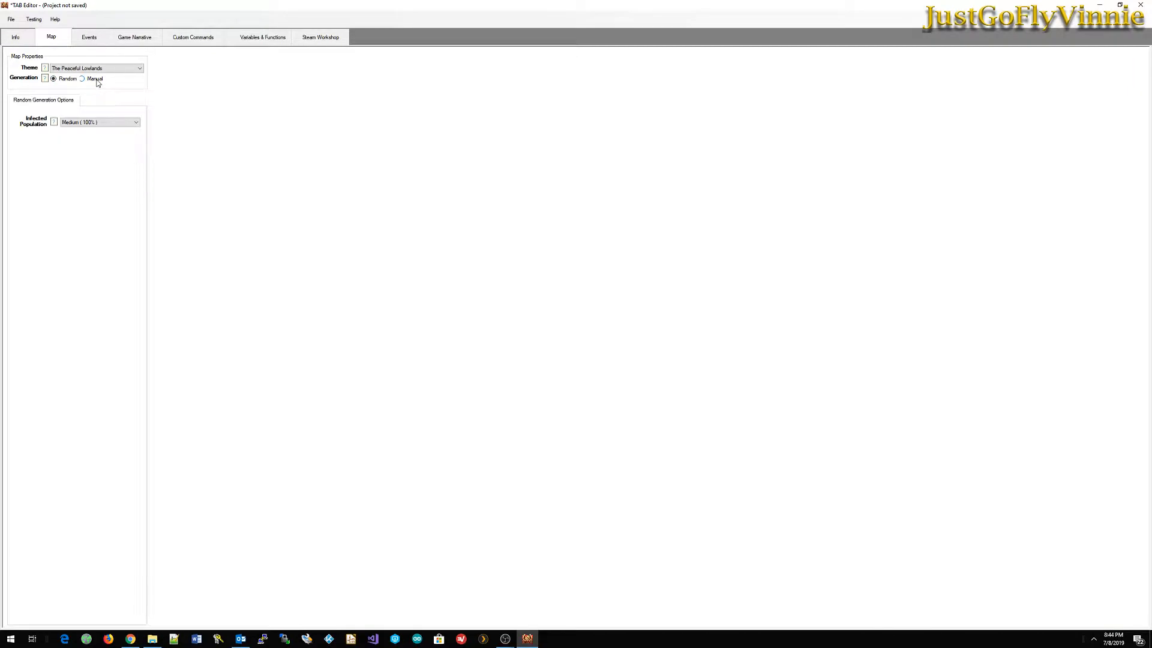
pyautogui.click(95, 80)
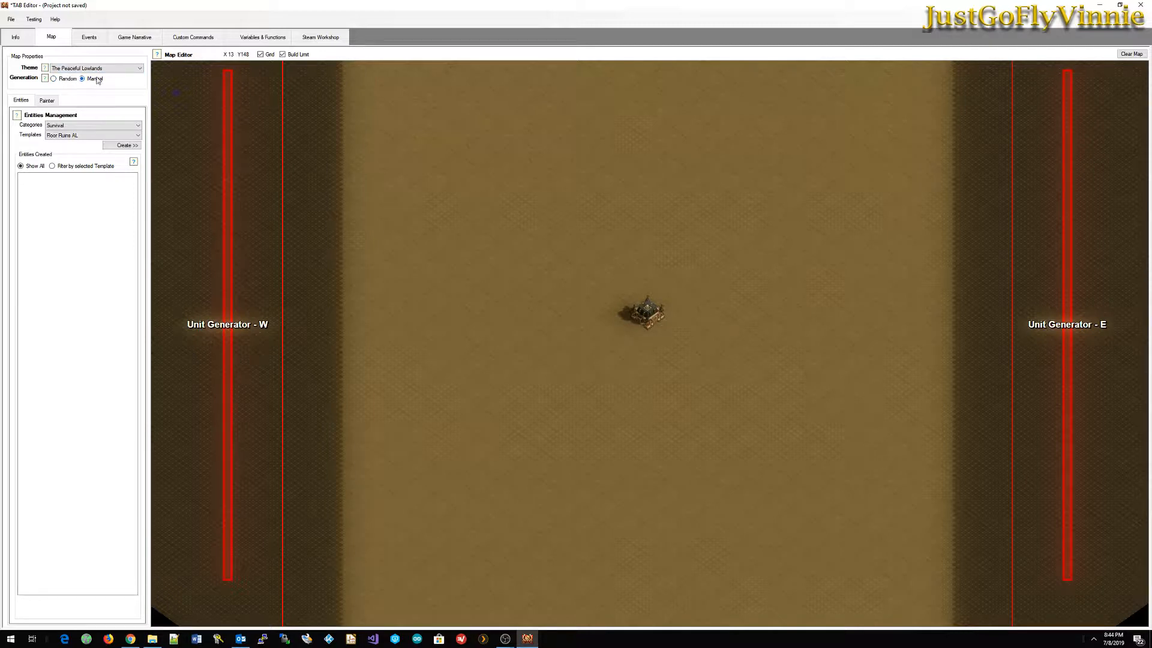
# Paint Grass terrain over the entire build area with the square pencil of width 20, filling the remaining gaps.
pyautogui.click(48, 100)
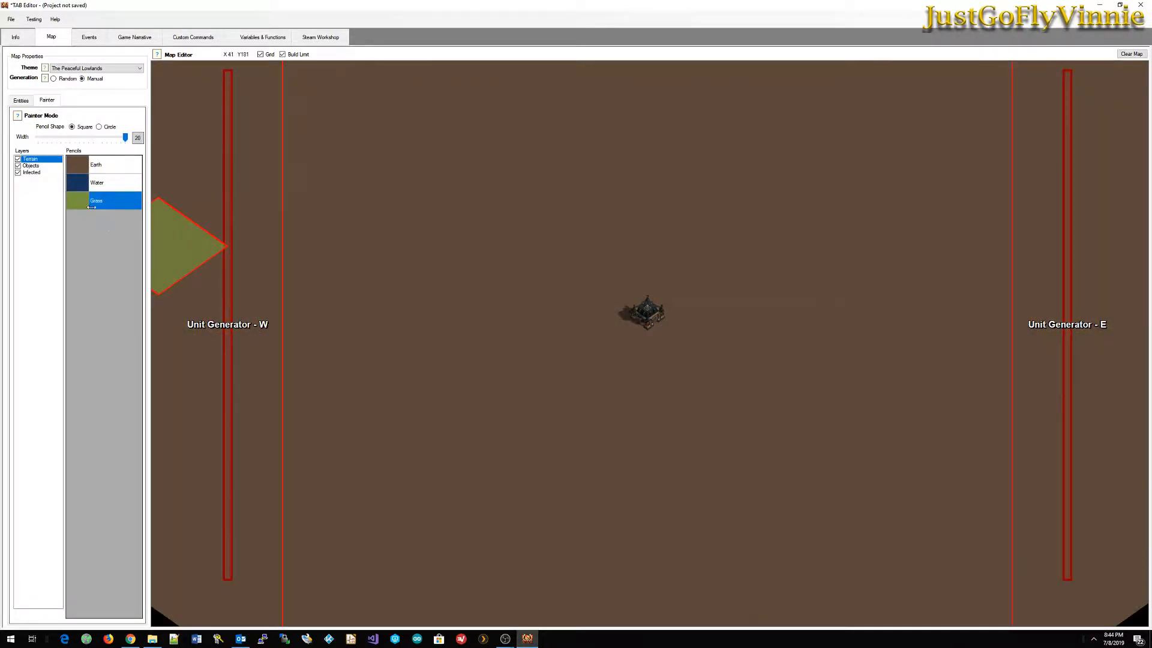
pyautogui.click(612, 322)
pyautogui.moveTo(738, 300)
pyautogui.mouseDown()
pyautogui.moveTo(588, 313)
pyautogui.moveTo(850, 365)
pyautogui.moveTo(496, 304)
pyautogui.moveTo(604, 231)
pyautogui.moveTo(437, 217)
pyautogui.moveTo(866, 220)
pyautogui.moveTo(442, 172)
pyautogui.moveTo(797, 149)
pyautogui.moveTo(434, 104)
pyautogui.moveTo(887, 98)
pyautogui.moveTo(470, 78)
pyautogui.moveTo(352, 114)
pyautogui.moveTo(434, 530)
pyautogui.moveTo(923, 496)
pyautogui.moveTo(919, 66)
pyautogui.moveTo(849, 458)
pyautogui.moveTo(750, 424)
pyautogui.moveTo(764, 424)
pyautogui.moveTo(639, 414)
pyautogui.mouseUp()
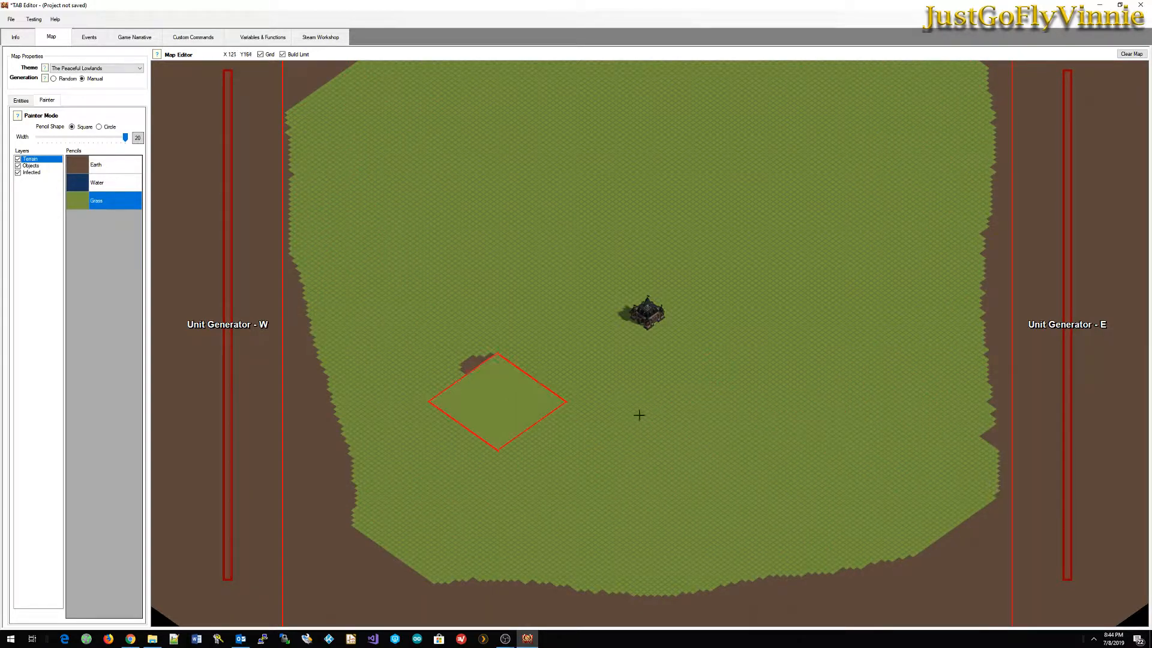
pyautogui.scroll(-4, 672, 418)
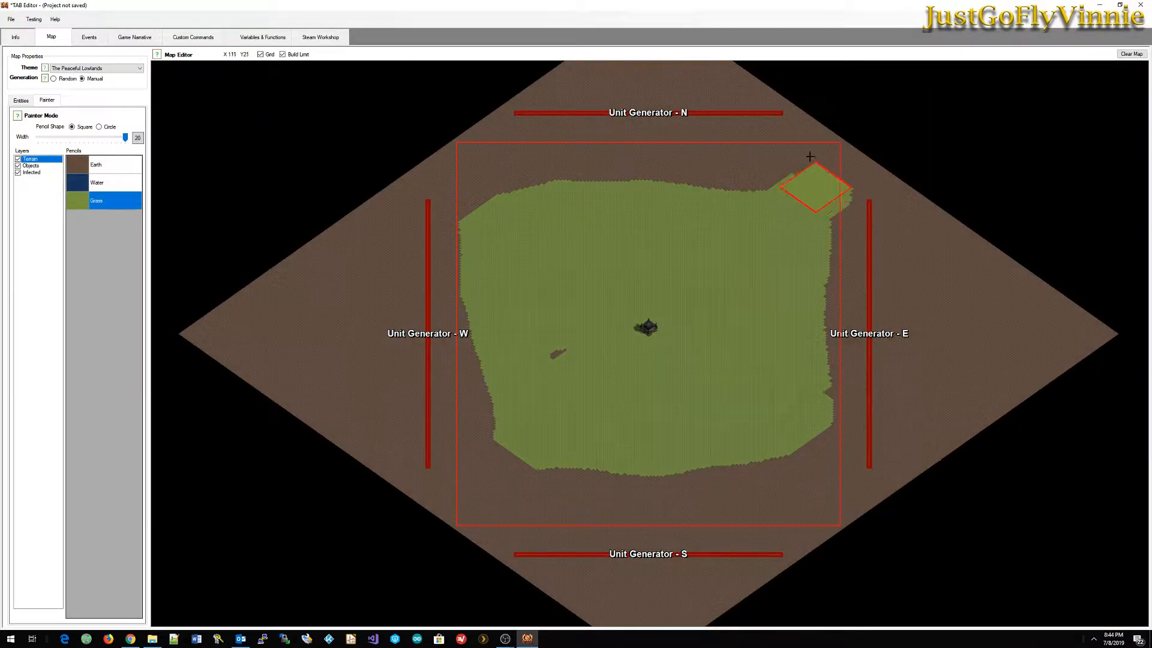
pyautogui.moveTo(810, 157)
pyautogui.mouseDown()
pyautogui.moveTo(681, 135)
pyautogui.moveTo(470, 126)
pyautogui.mouseUp()
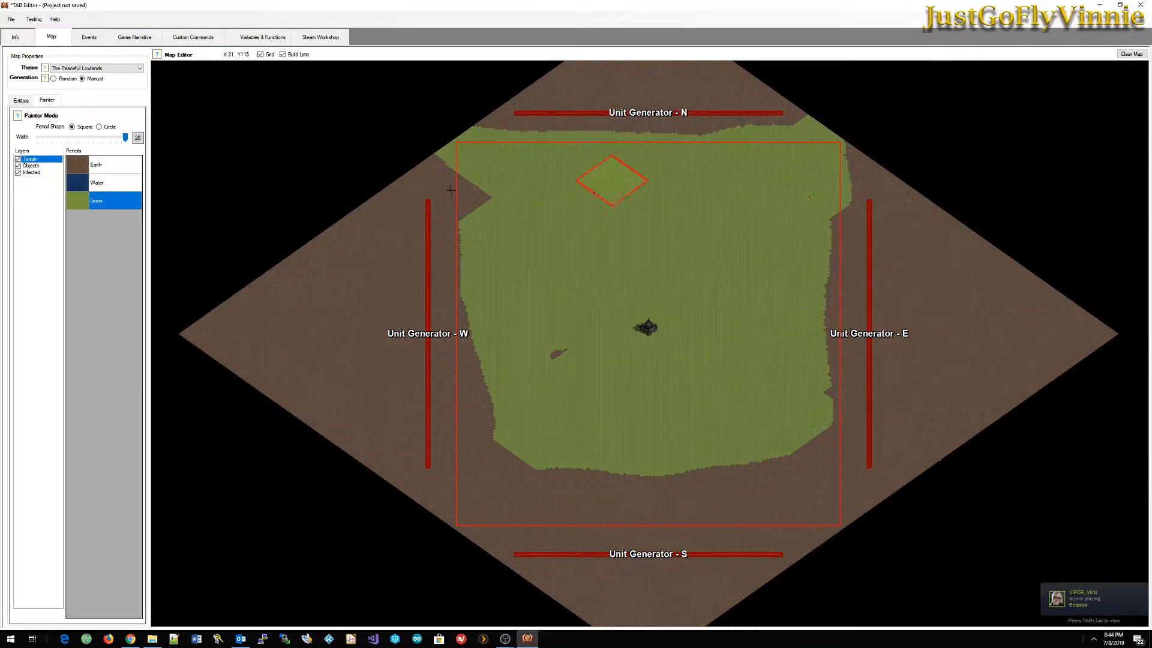
pyautogui.moveTo(451, 189)
pyautogui.mouseDown()
pyautogui.moveTo(489, 183)
pyautogui.moveTo(462, 198)
pyautogui.moveTo(463, 509)
pyautogui.moveTo(478, 512)
pyautogui.mouseUp()
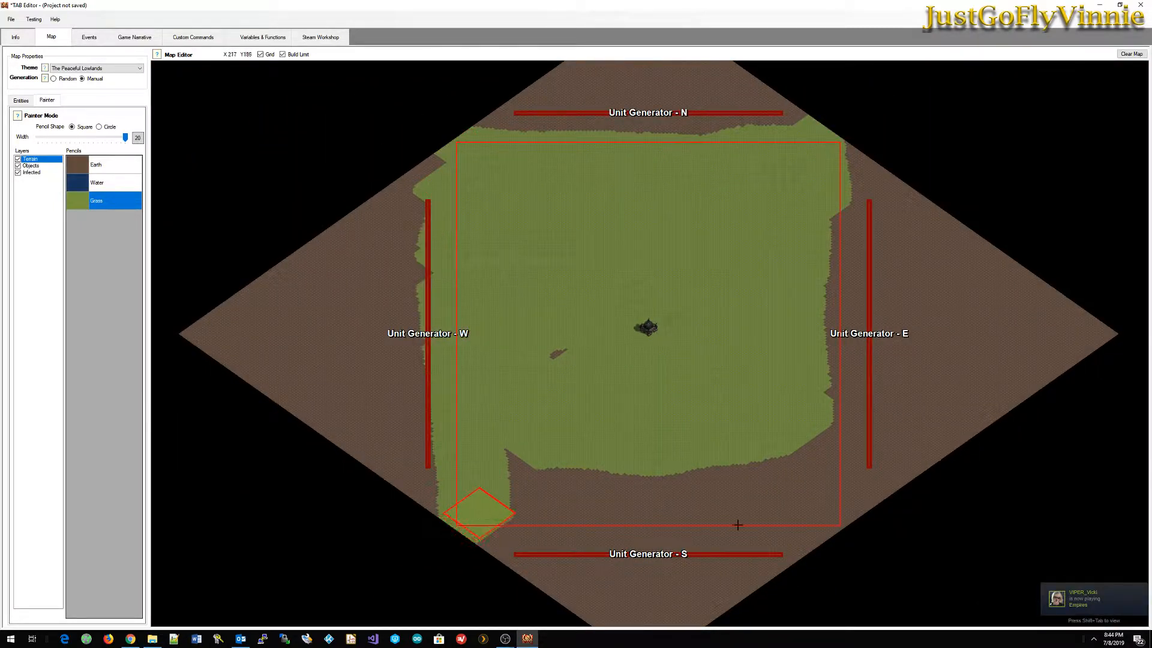
pyautogui.moveTo(738, 525)
pyautogui.mouseDown()
pyautogui.moveTo(827, 514)
pyautogui.moveTo(830, 214)
pyautogui.moveTo(811, 503)
pyautogui.moveTo(704, 477)
pyautogui.moveTo(489, 481)
pyautogui.moveTo(527, 458)
pyautogui.moveTo(768, 502)
pyautogui.moveTo(534, 337)
pyautogui.mouseUp()
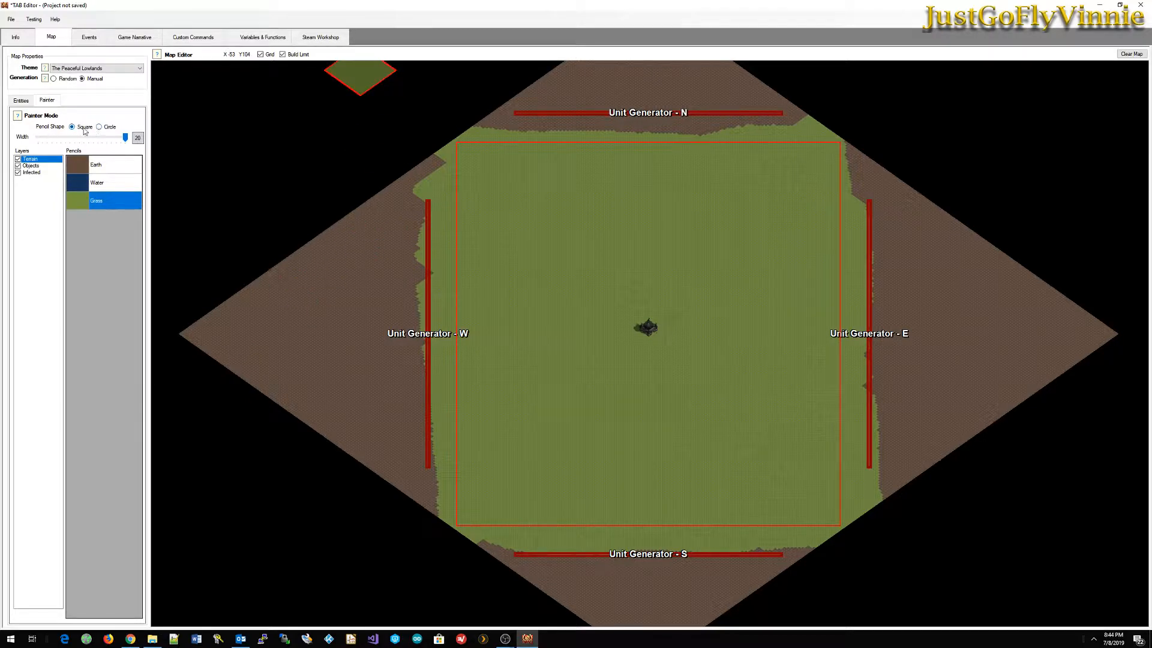
# Paint an Earth patch around the Command Center with a width 20 circle pencil, then widen it with a width 5 square pencil.
pyautogui.click(106, 128)
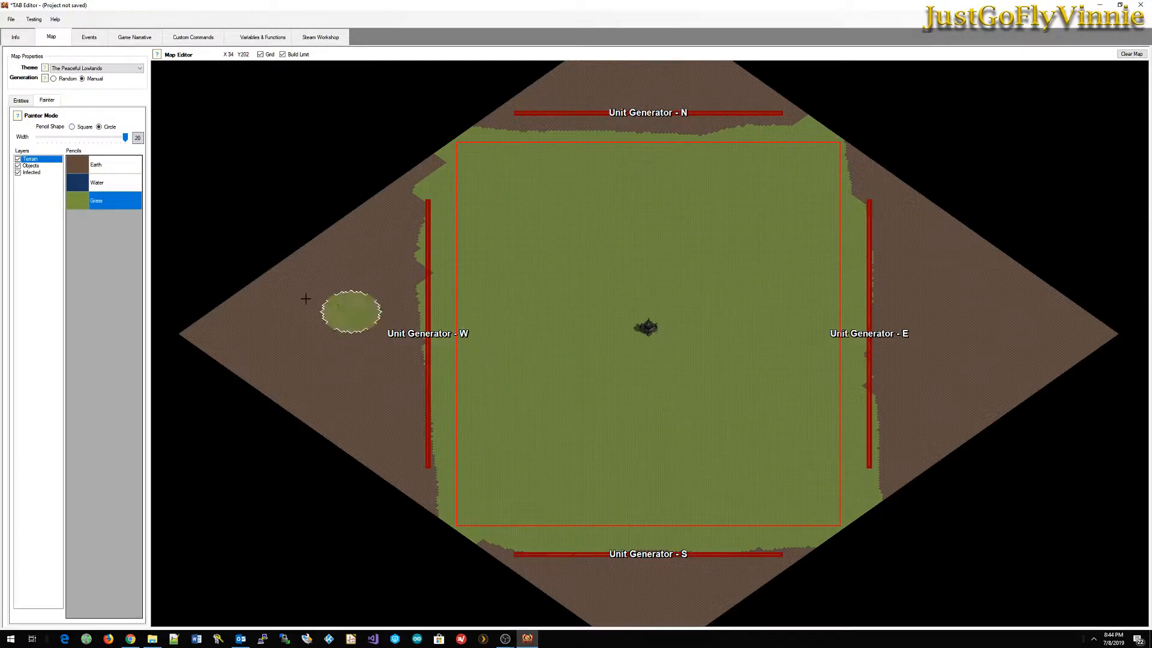
pyautogui.click(84, 170)
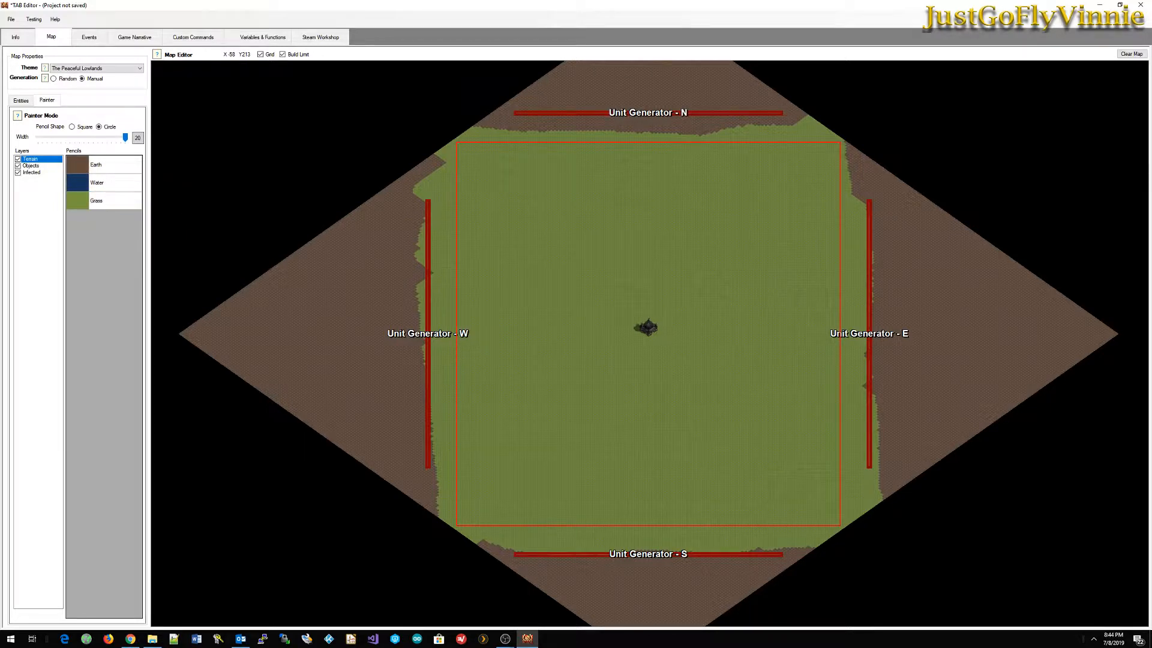
pyautogui.click(648, 327)
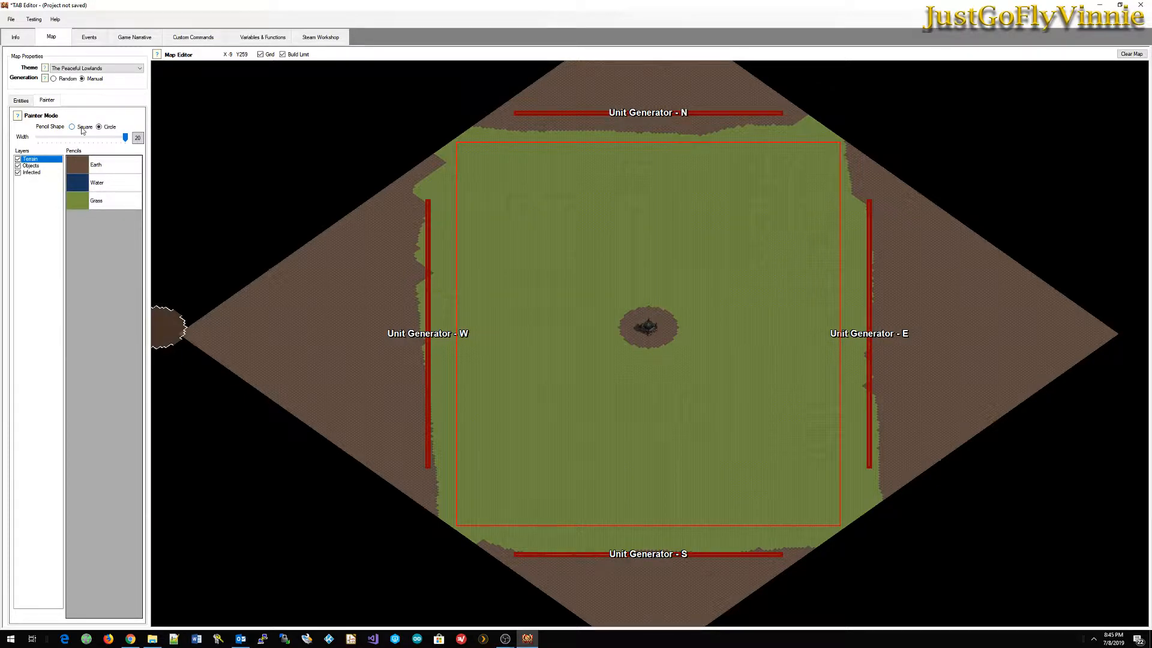
pyautogui.click(72, 127)
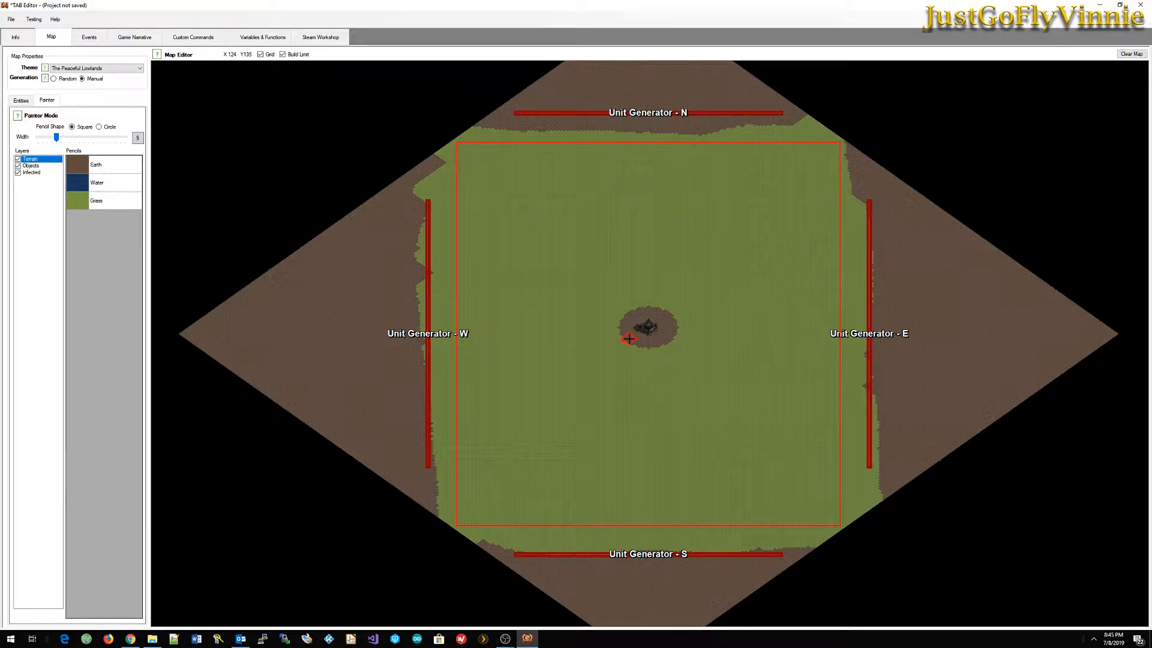
pyautogui.moveTo(635, 345)
pyautogui.mouseDown()
pyautogui.moveTo(667, 346)
pyautogui.moveTo(678, 314)
pyautogui.moveTo(625, 309)
pyautogui.moveTo(612, 348)
pyautogui.moveTo(607, 318)
pyautogui.moveTo(654, 305)
pyautogui.moveTo(681, 346)
pyautogui.moveTo(670, 358)
pyautogui.moveTo(618, 360)
pyautogui.moveTo(660, 361)
pyautogui.mouseUp()
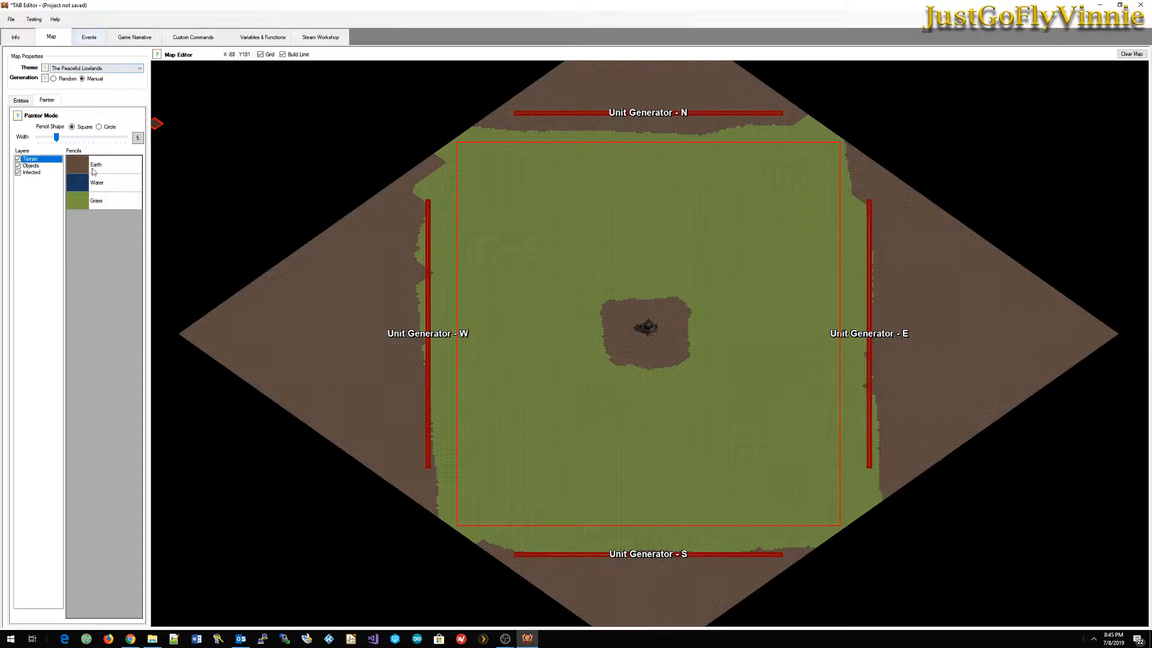
# Check the painted earth patch and the surrounding grass in the entities view of the map.
pyautogui.click(22, 101)
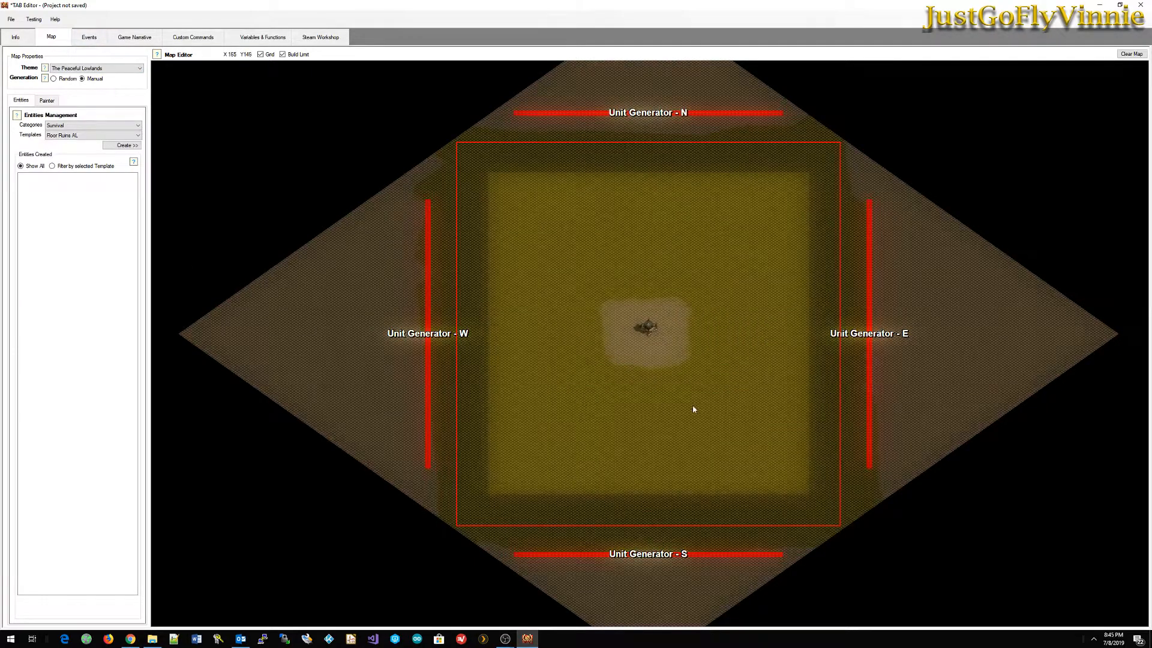
pyautogui.scroll(4, 693, 408)
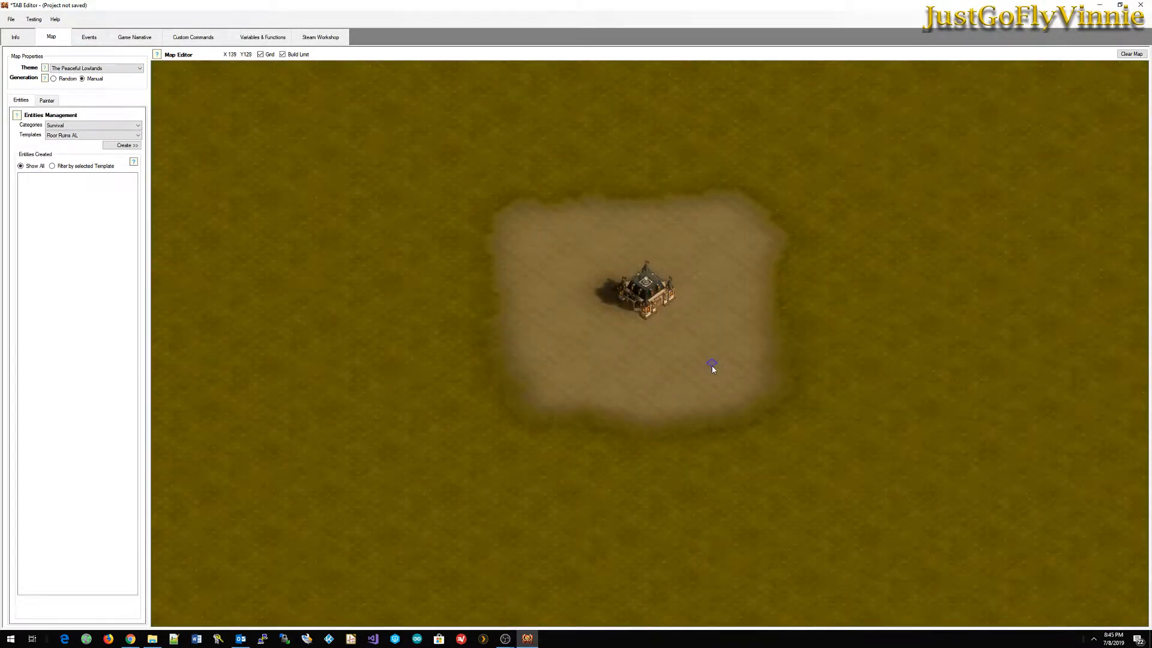
pyautogui.scroll(-4, 713, 367)
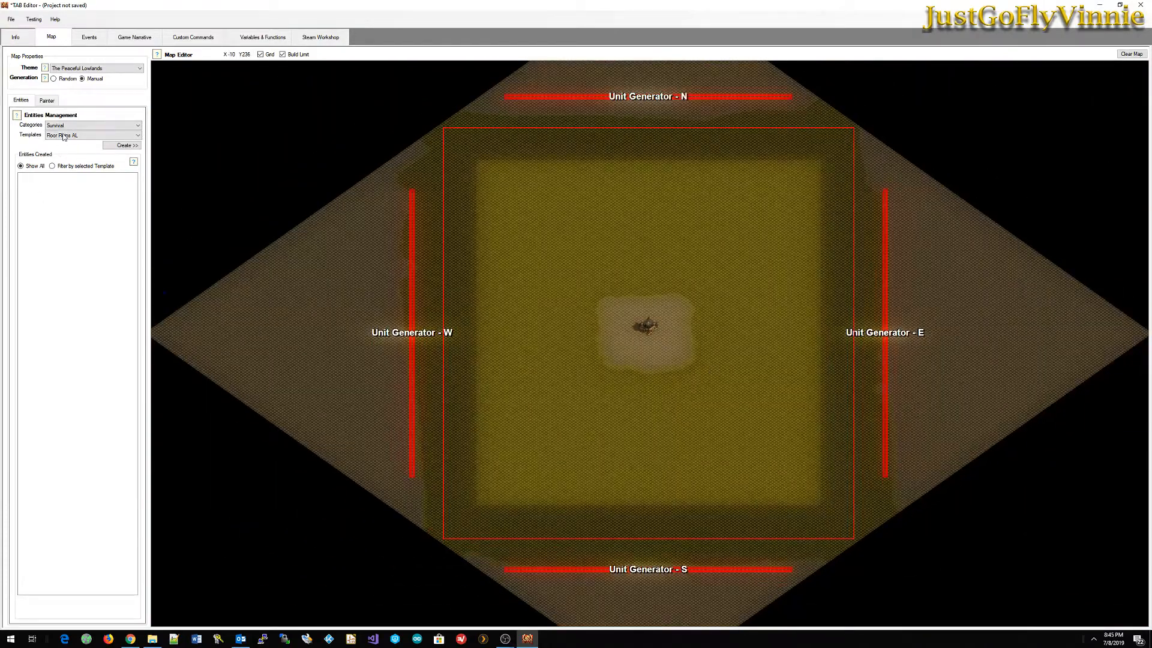
# Create a Ranger entity from the Units category on the map.
pyautogui.click(74, 126)
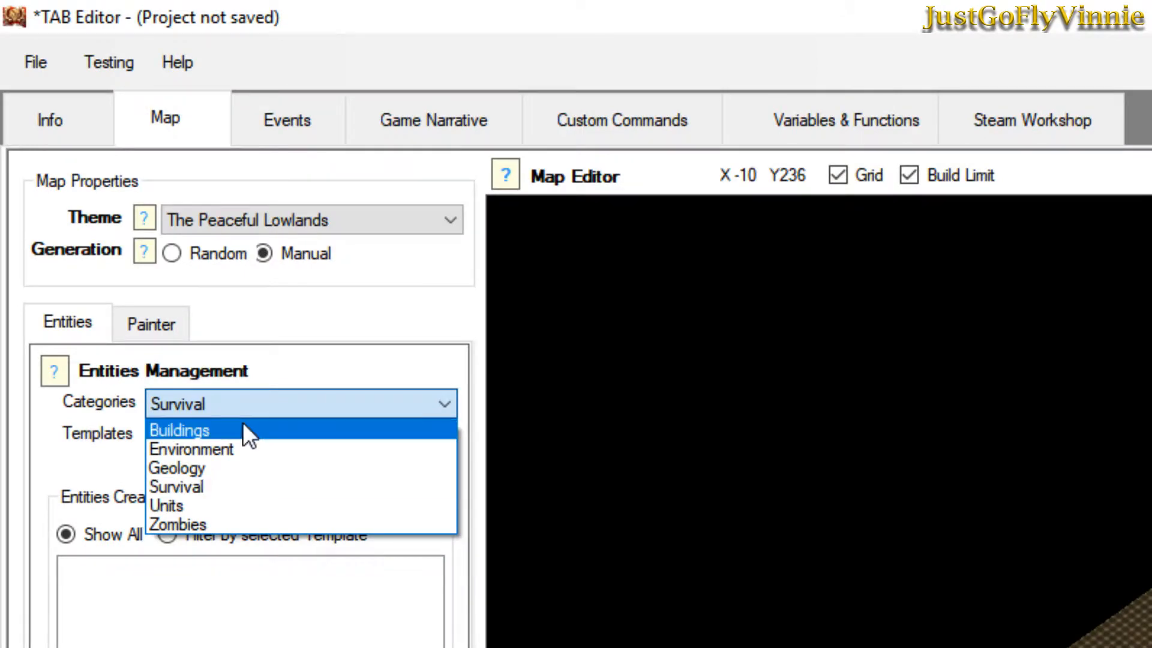
pyautogui.click(222, 397)
pyautogui.click(221, 398)
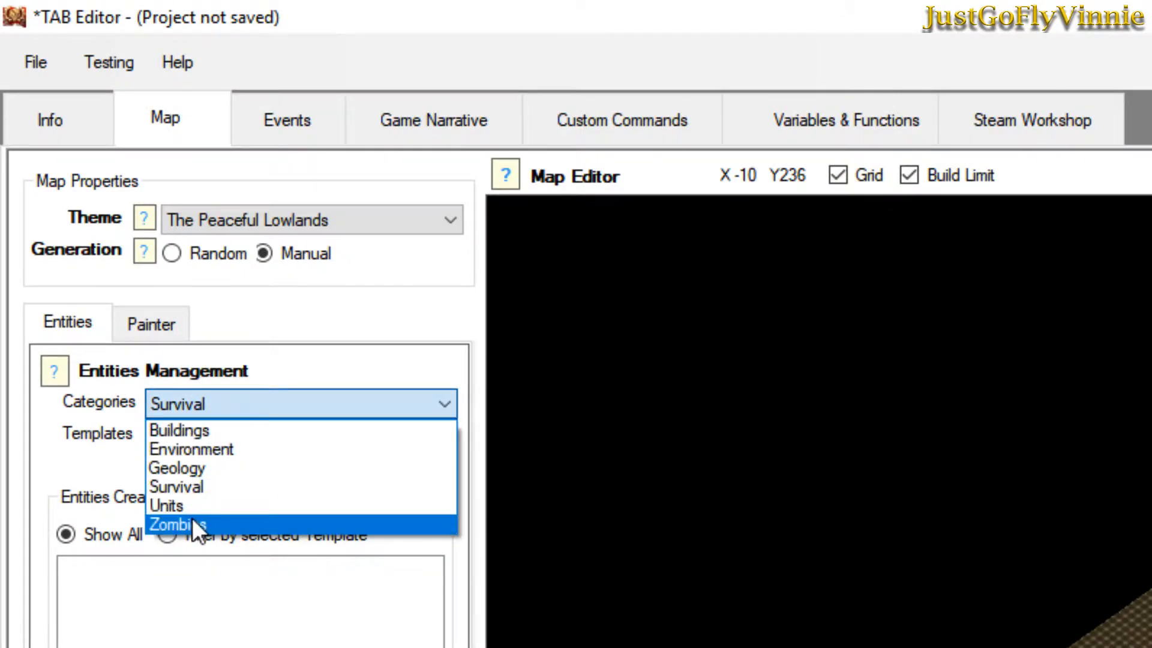
pyautogui.click(203, 506)
pyautogui.click(221, 444)
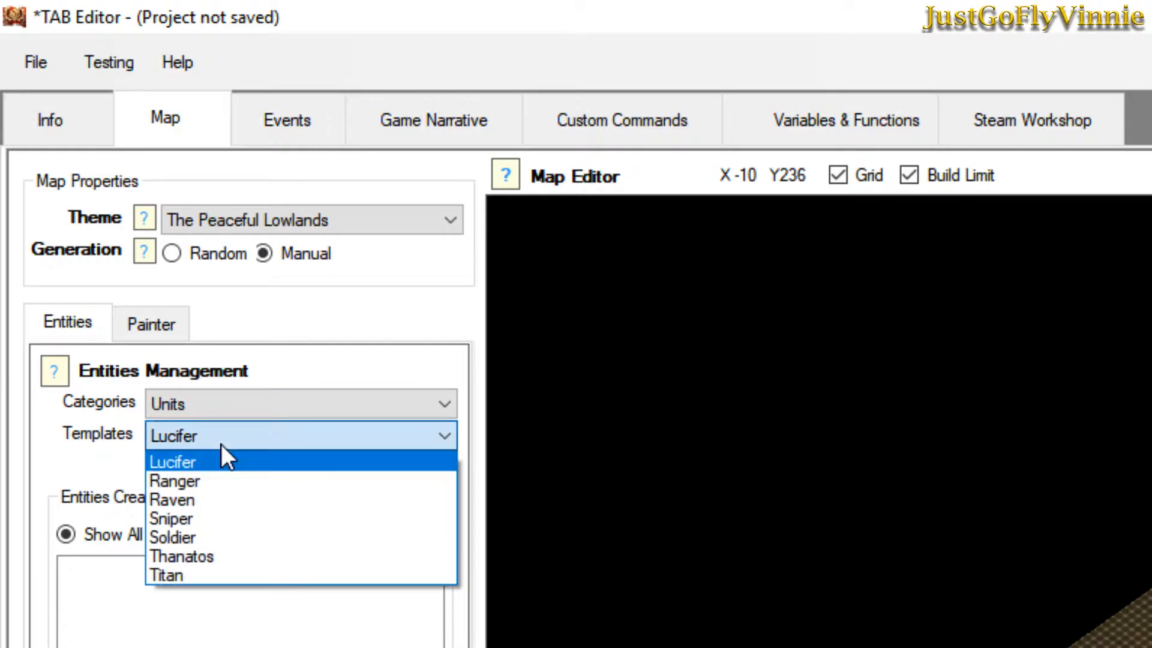
pyautogui.click(217, 475)
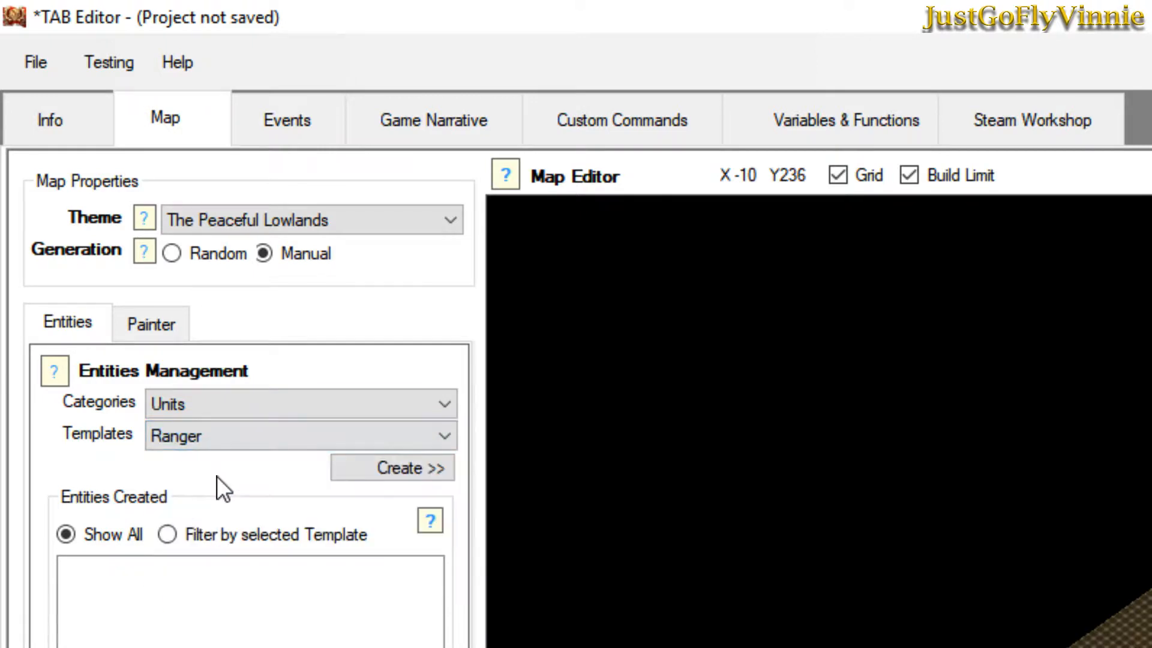
pyautogui.click(403, 468)
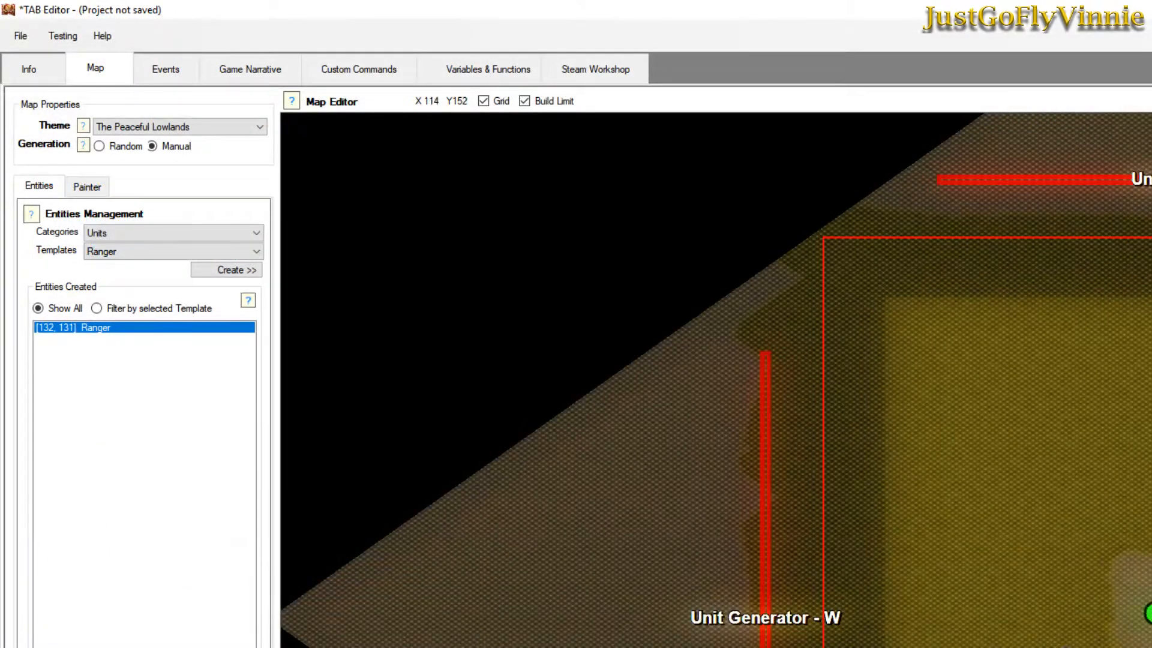
# Move the Ranger to 120, 133 beside the Command Center and add two more Rangers at 124, 132 and 128, 133.
pyautogui.moveTo(1151, 647); pyautogui.dragTo(945, 587, button='middle')
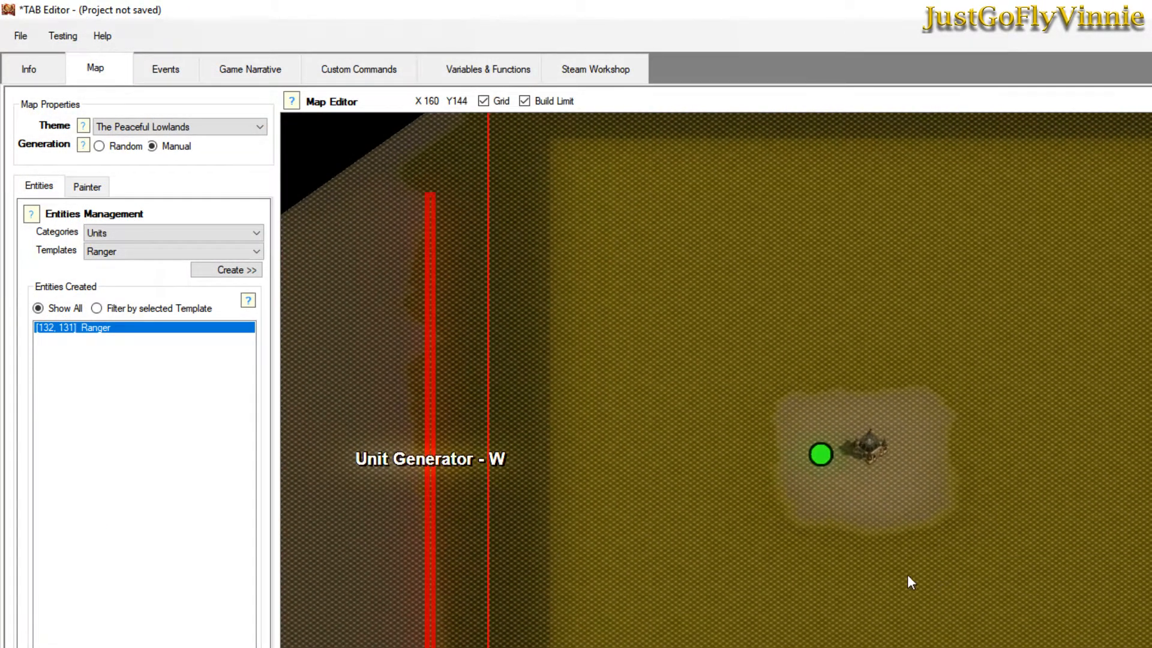
pyautogui.scroll(2, 796, 490)
pyautogui.scroll(1, 797, 489)
pyautogui.moveTo(597, 455); pyautogui.dragTo(890, 647, button='middle')
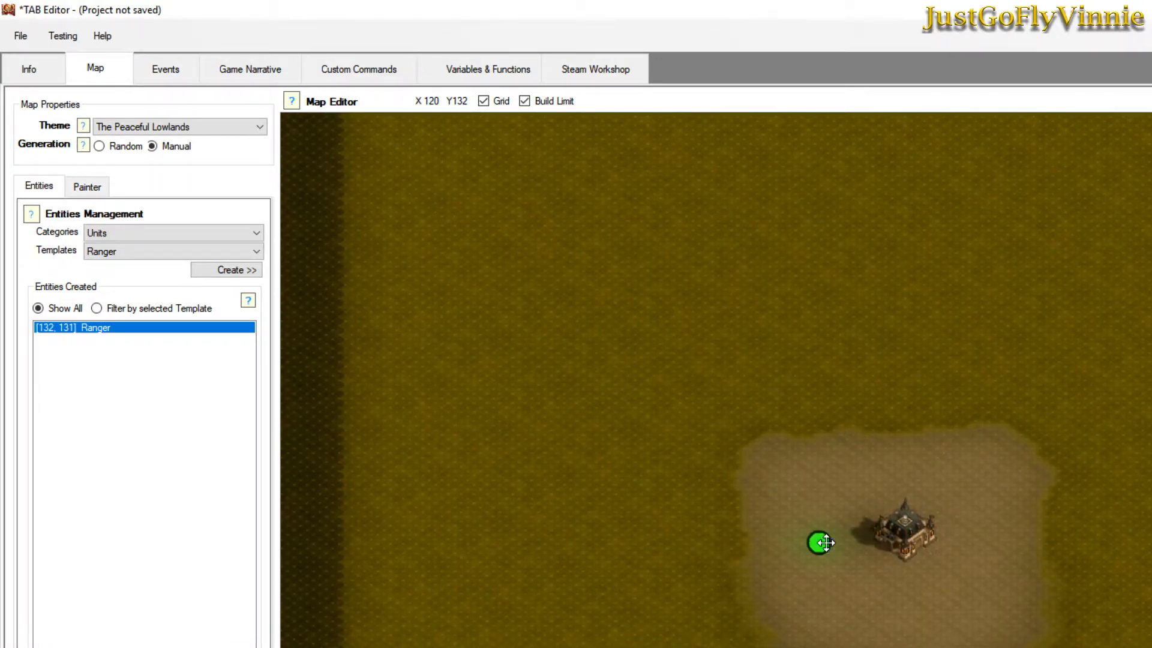
pyautogui.click(850, 604)
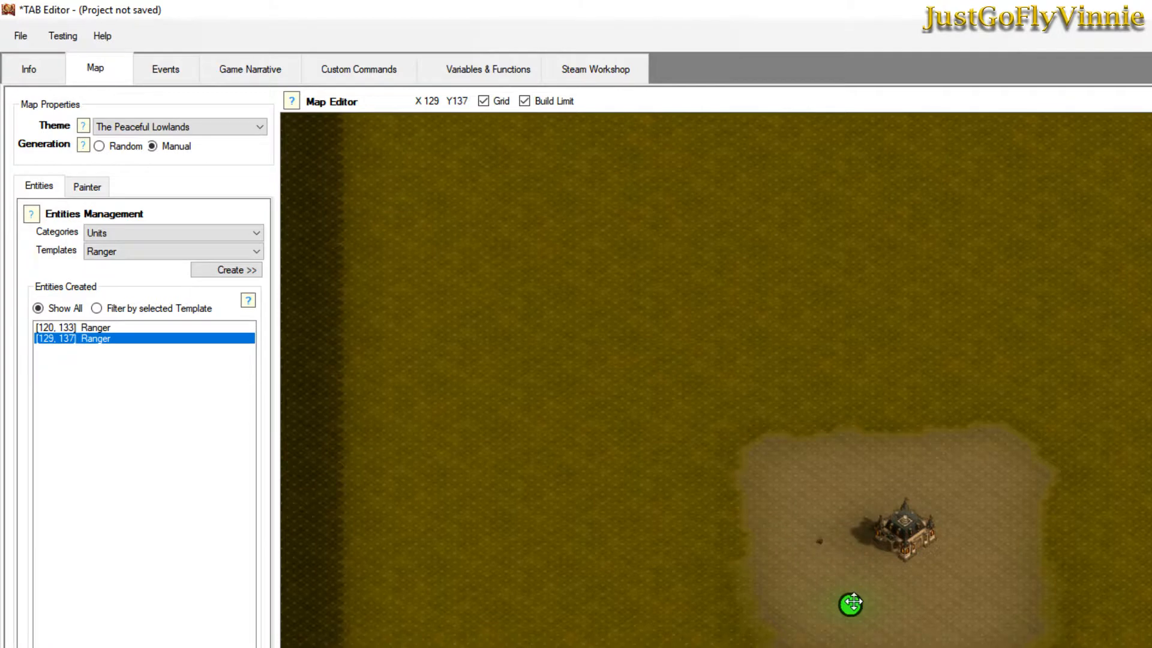
pyautogui.moveTo(851, 604)
pyautogui.mouseDown()
pyautogui.moveTo(832, 558)
pyautogui.moveTo(848, 560)
pyautogui.mouseUp()
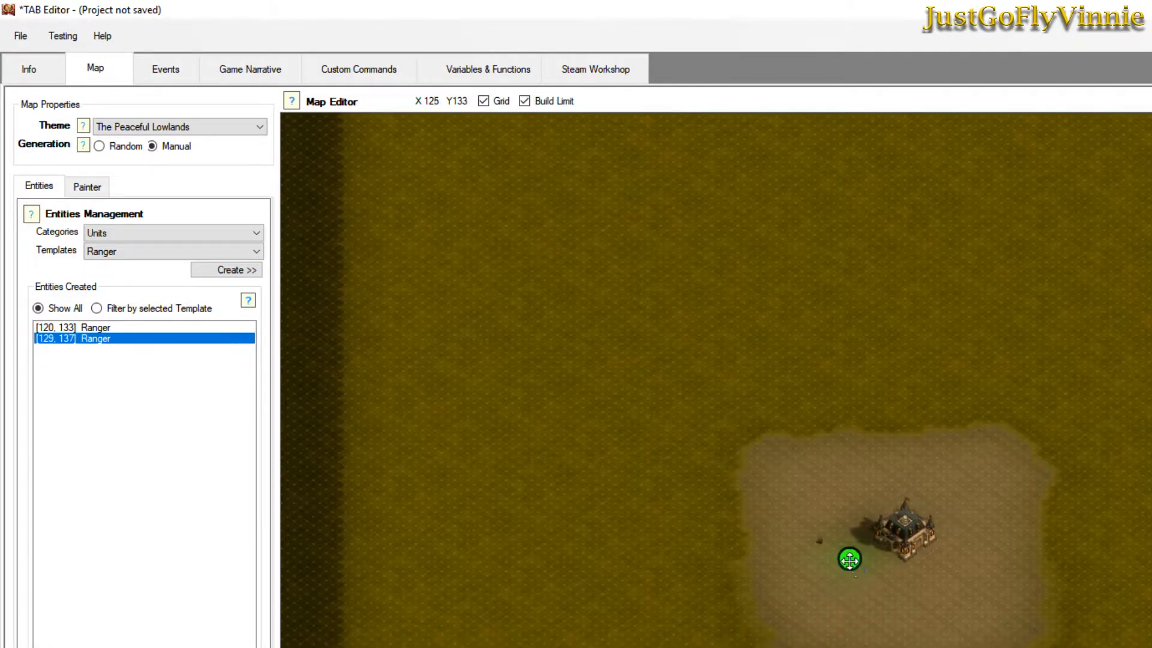
pyautogui.click(874, 578)
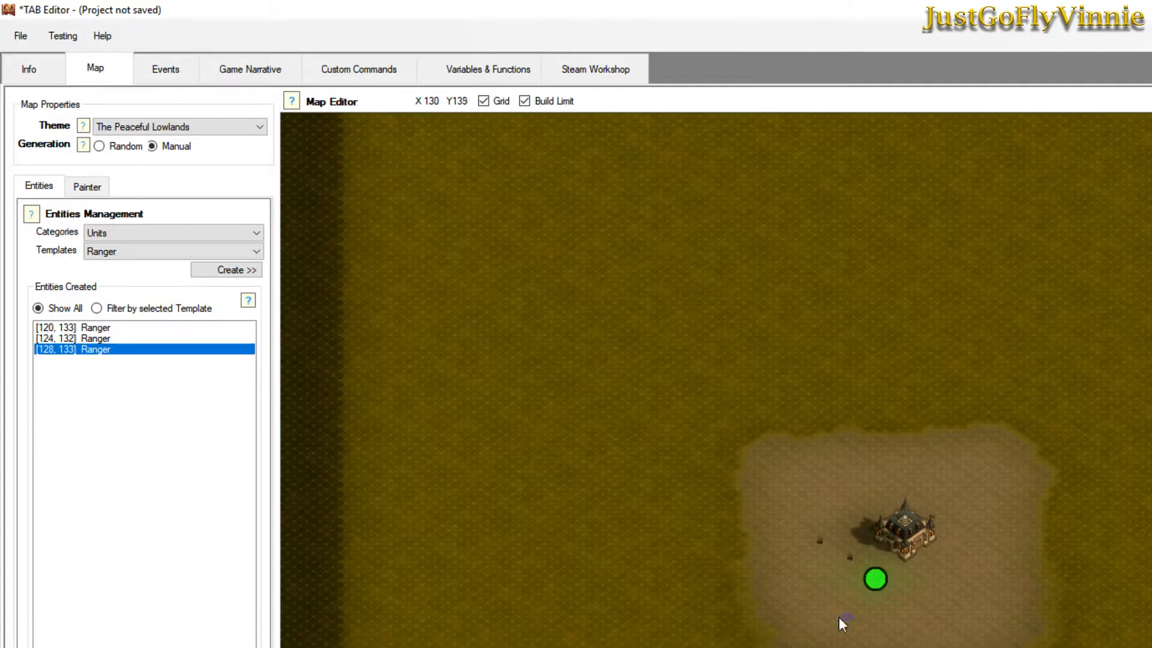
# Add a fourth Ranger at 124, 136 and create a Soldier from the Units category close to the Command Center beside the Rangers.
pyautogui.click(827, 573)
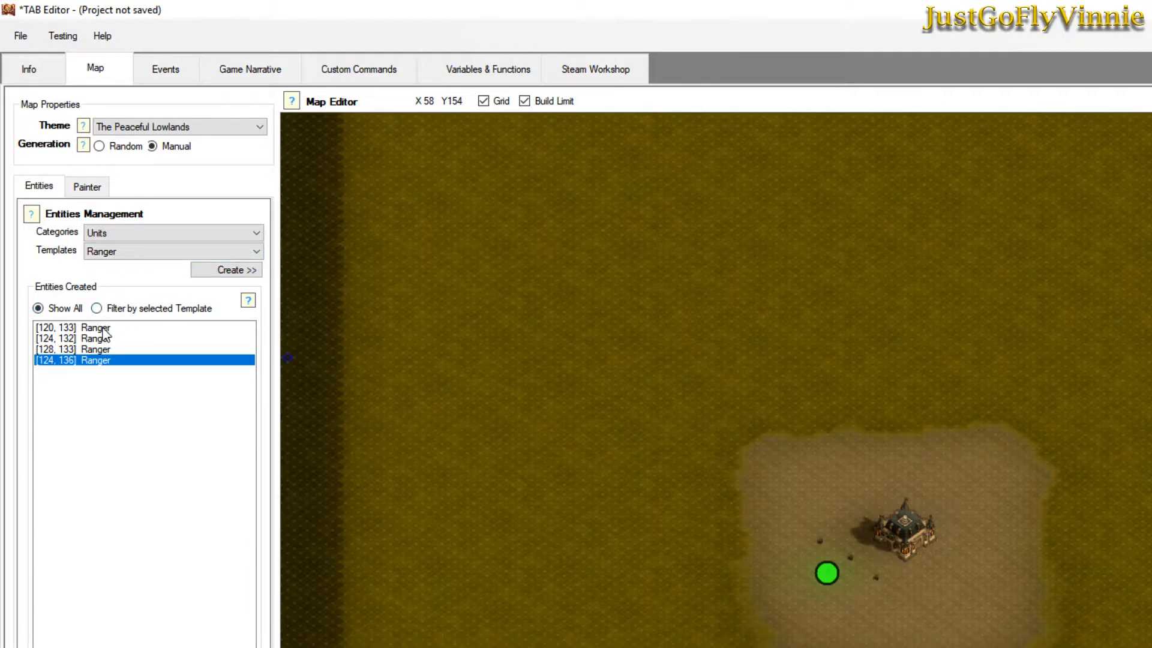
pyautogui.click(120, 253)
pyautogui.click(115, 310)
pyautogui.scroll(-3, 863, 629)
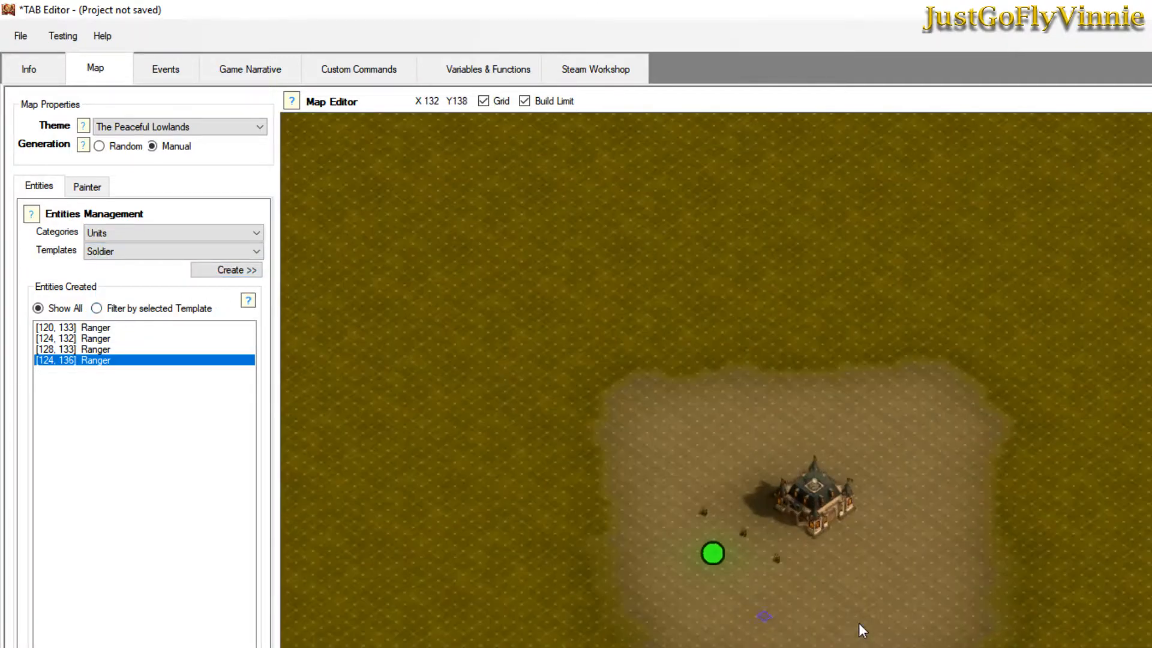
pyautogui.scroll(3, 1139, 624)
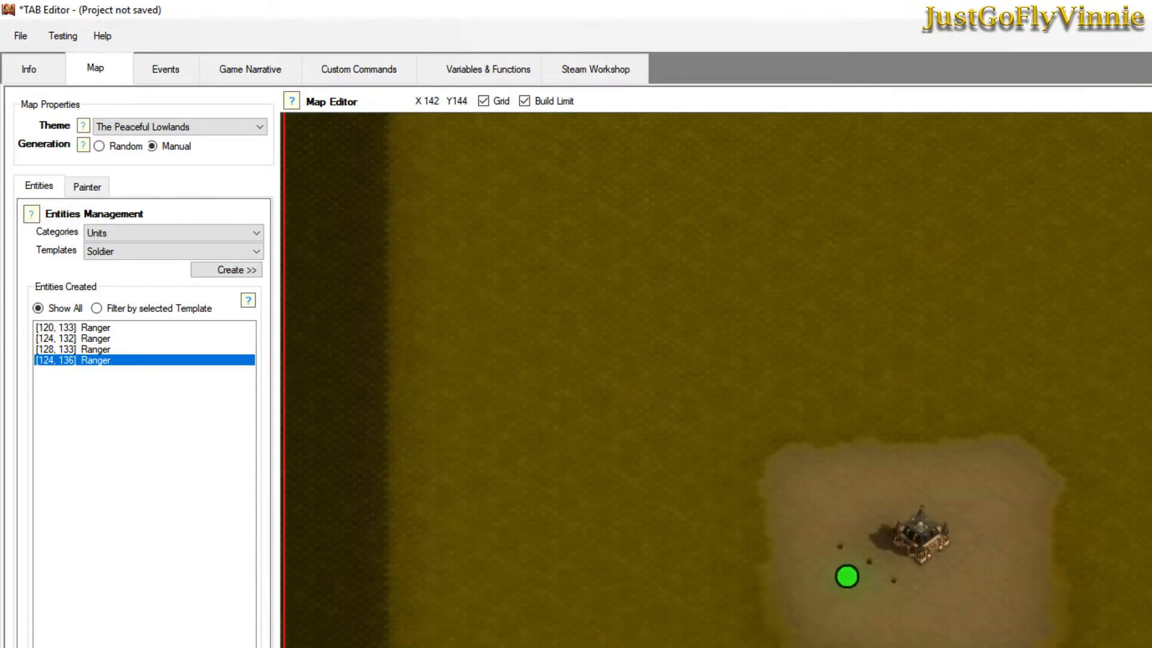
pyautogui.scroll(3, 864, 607)
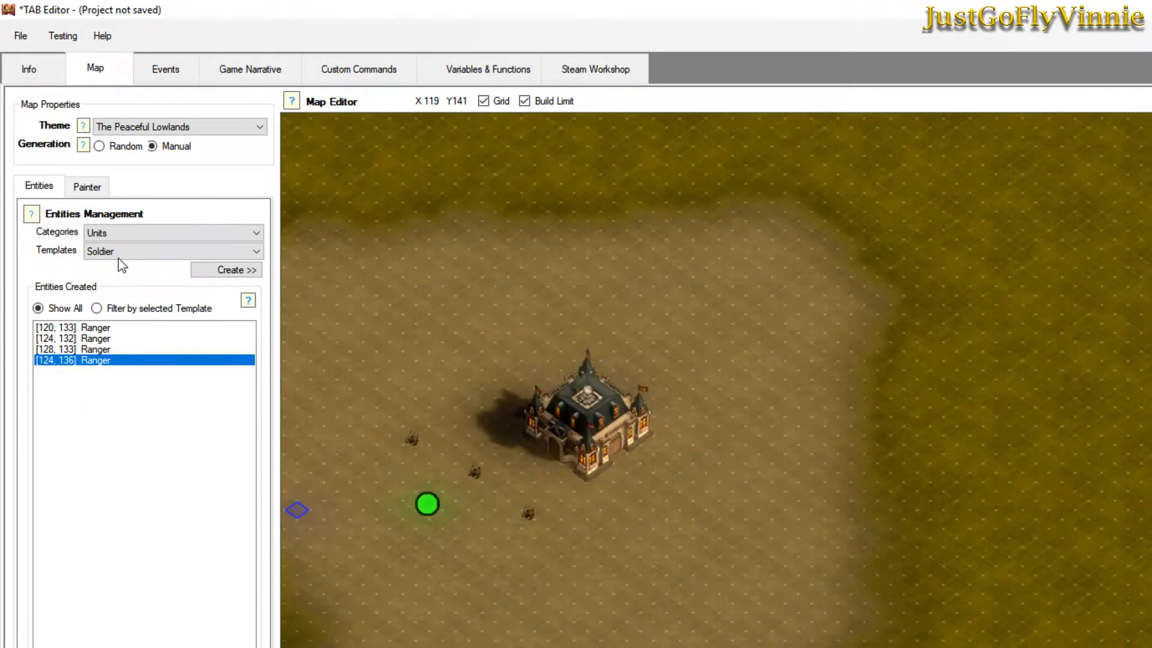
pyautogui.click(224, 270)
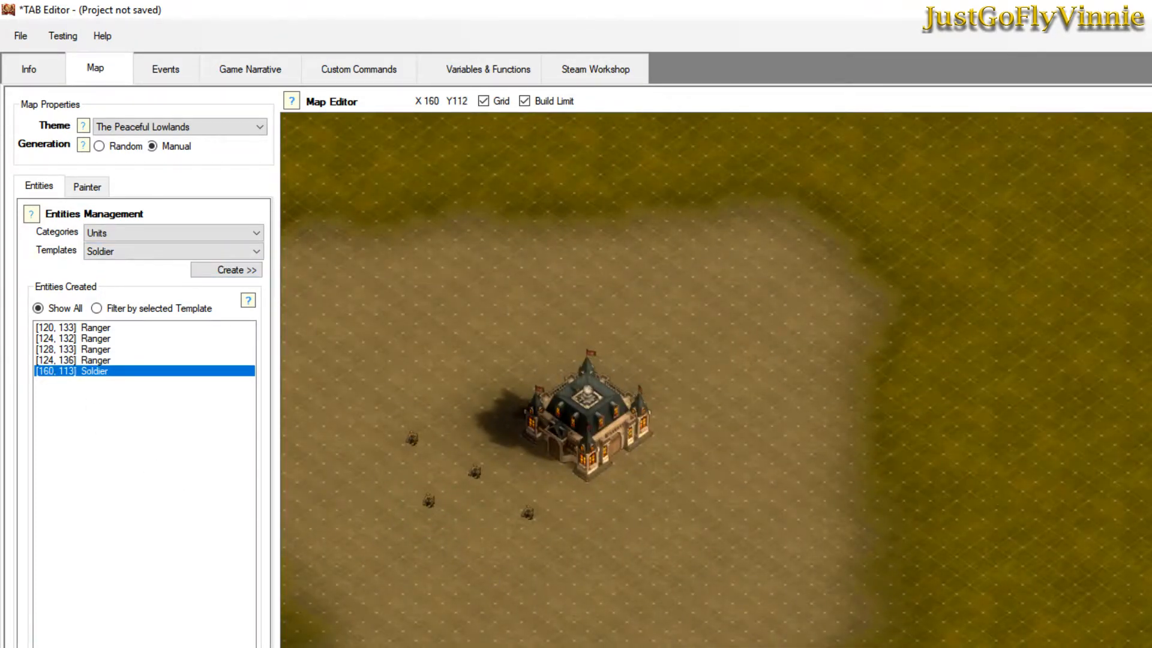
pyautogui.scroll(-2, 583, 527)
pyautogui.scroll(-3, 609, 528)
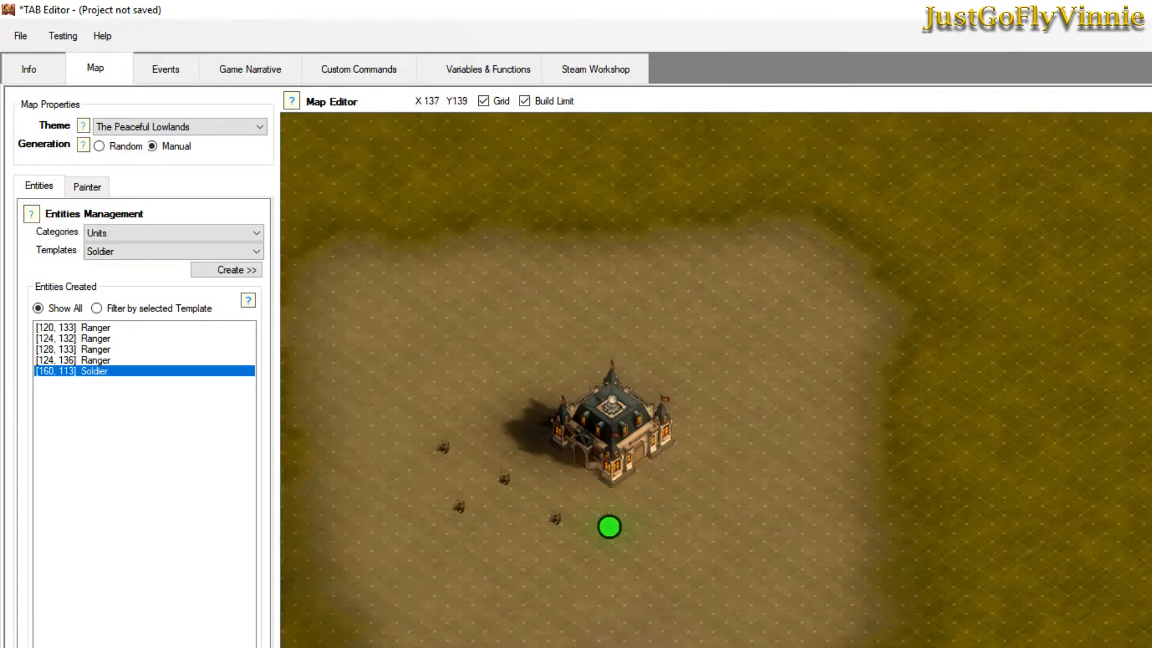
# Paint a broken ring of Water patches around the Command Center's earth area with a width 5 circle pencil.
pyautogui.click(88, 185)
pyautogui.click(195, 344)
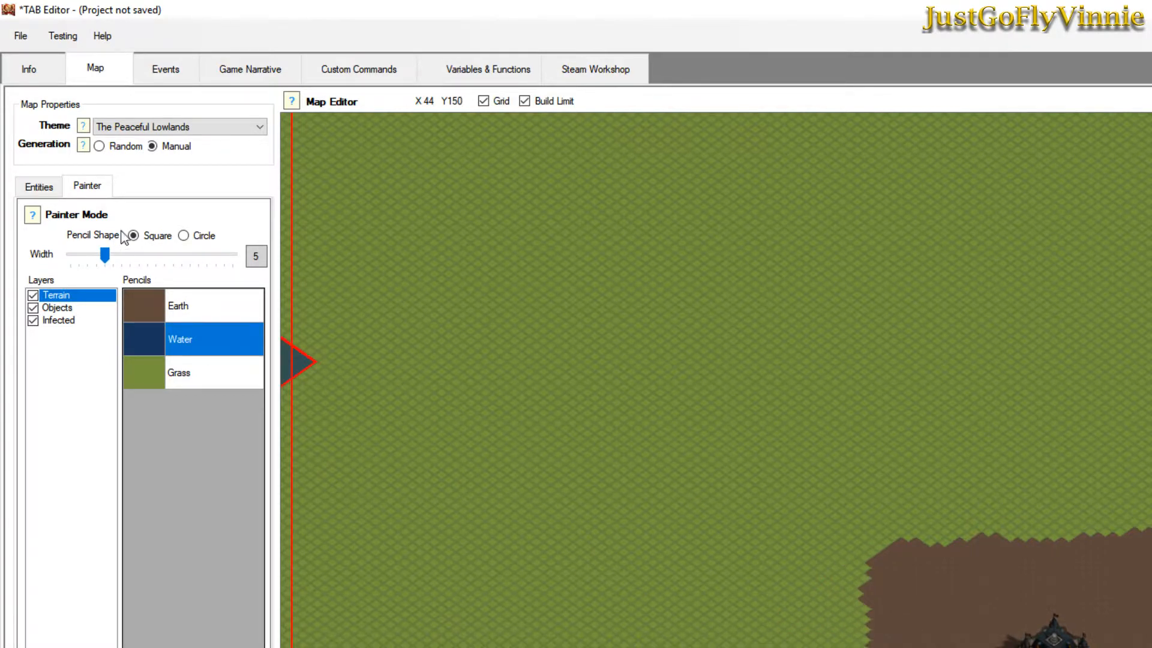
pyautogui.click(201, 235)
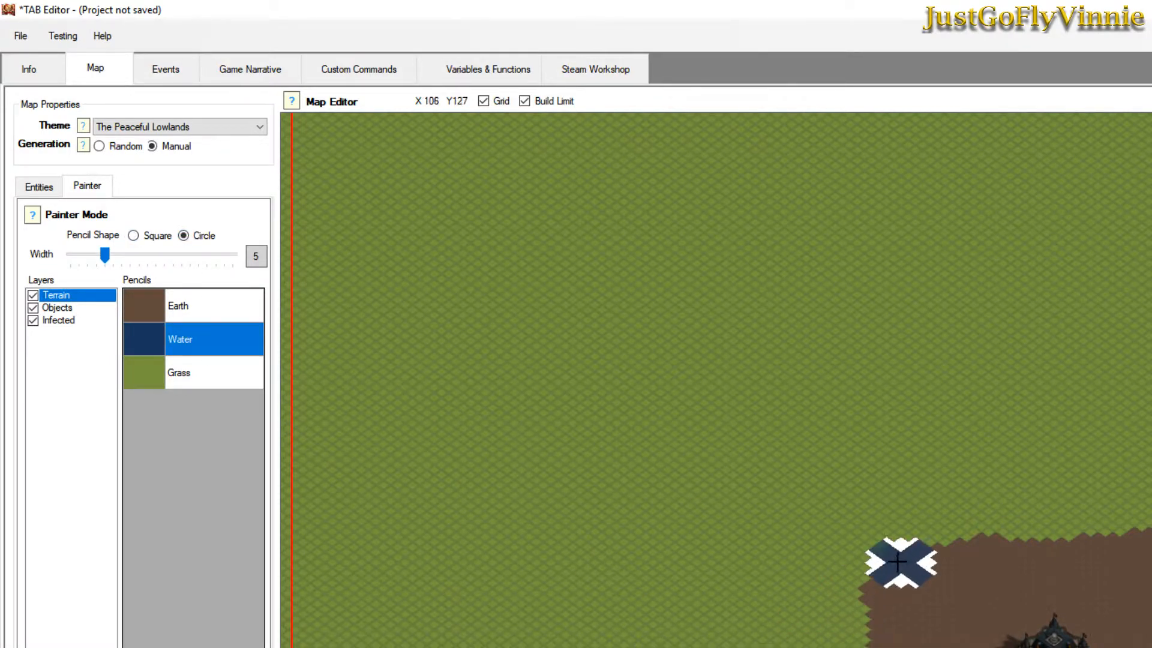
pyautogui.moveTo(911, 540); pyautogui.dragTo(837, 645)
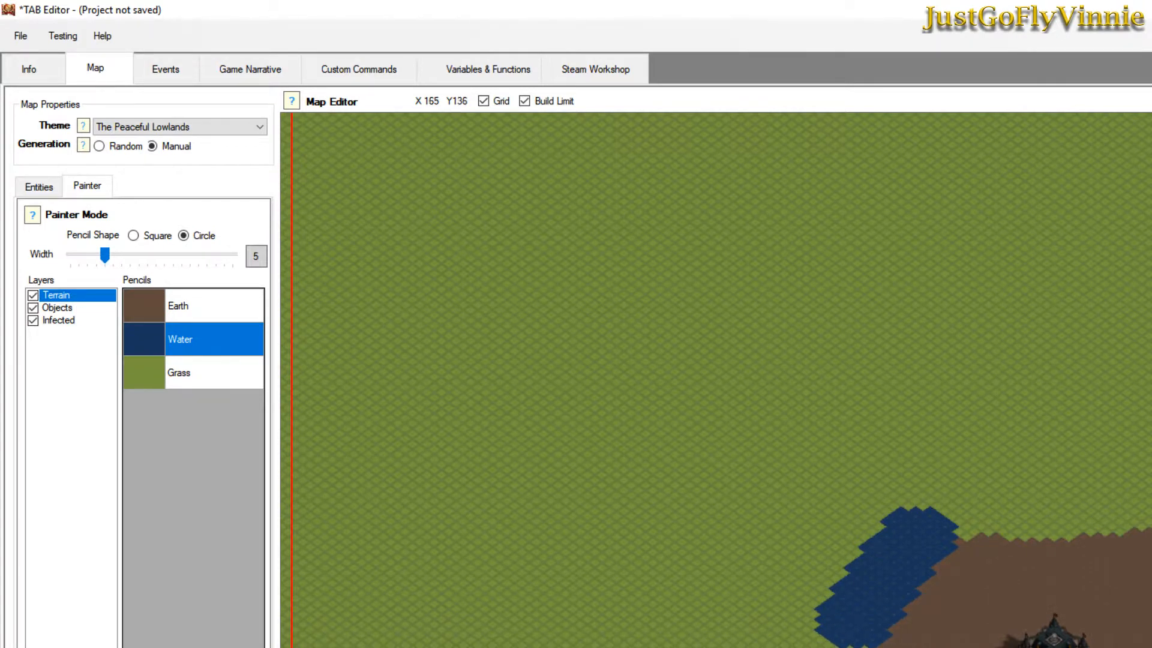
pyautogui.moveTo(1143, 423); pyautogui.dragTo(1047, 411)
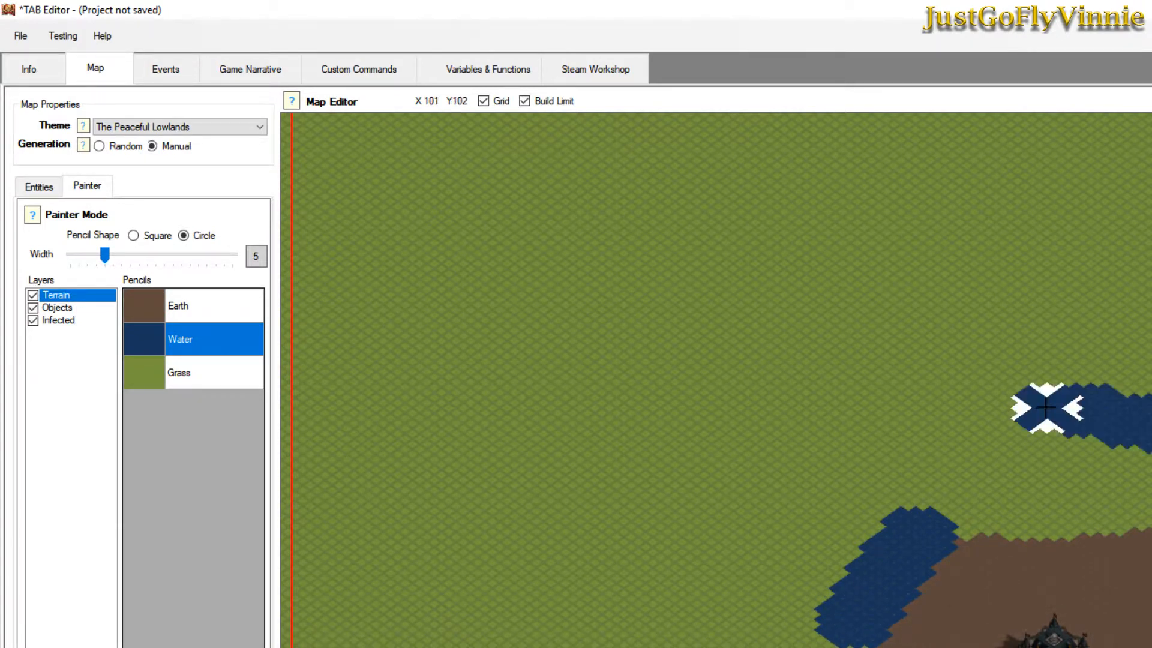
pyautogui.moveTo(959, 462); pyautogui.dragTo(906, 420)
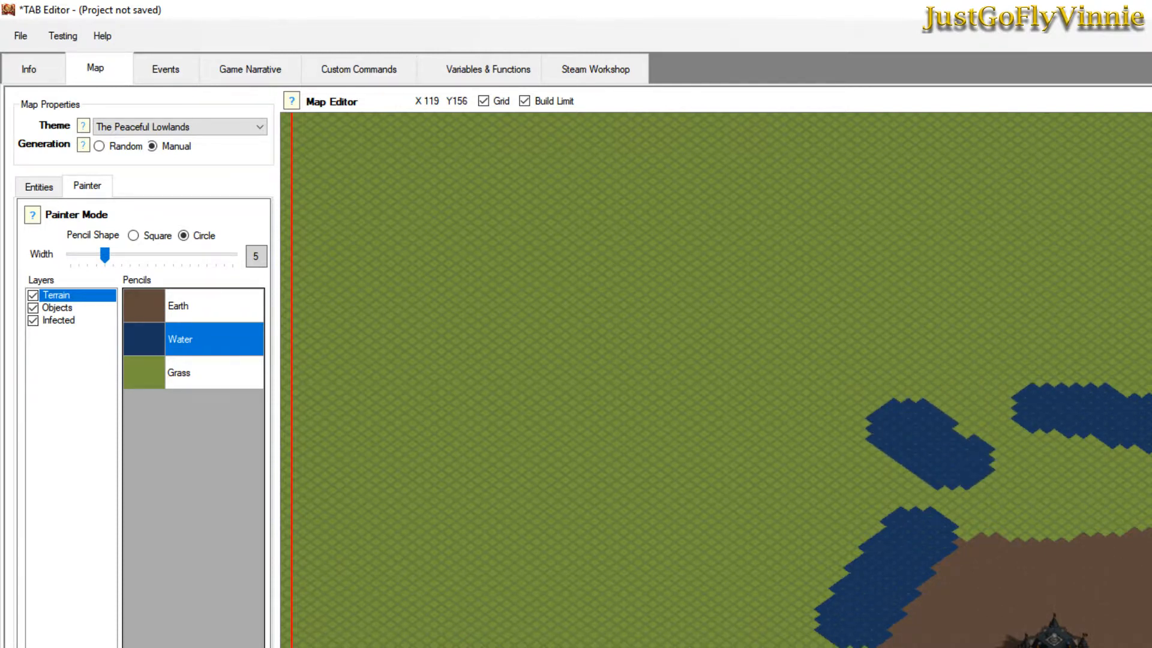
pyautogui.moveTo(1151, 647)
pyautogui.mouseDown(button='middle')
pyautogui.moveTo(924, 592)
pyautogui.moveTo(871, 514)
pyautogui.moveTo(856, 514)
pyautogui.mouseUp(button='middle')
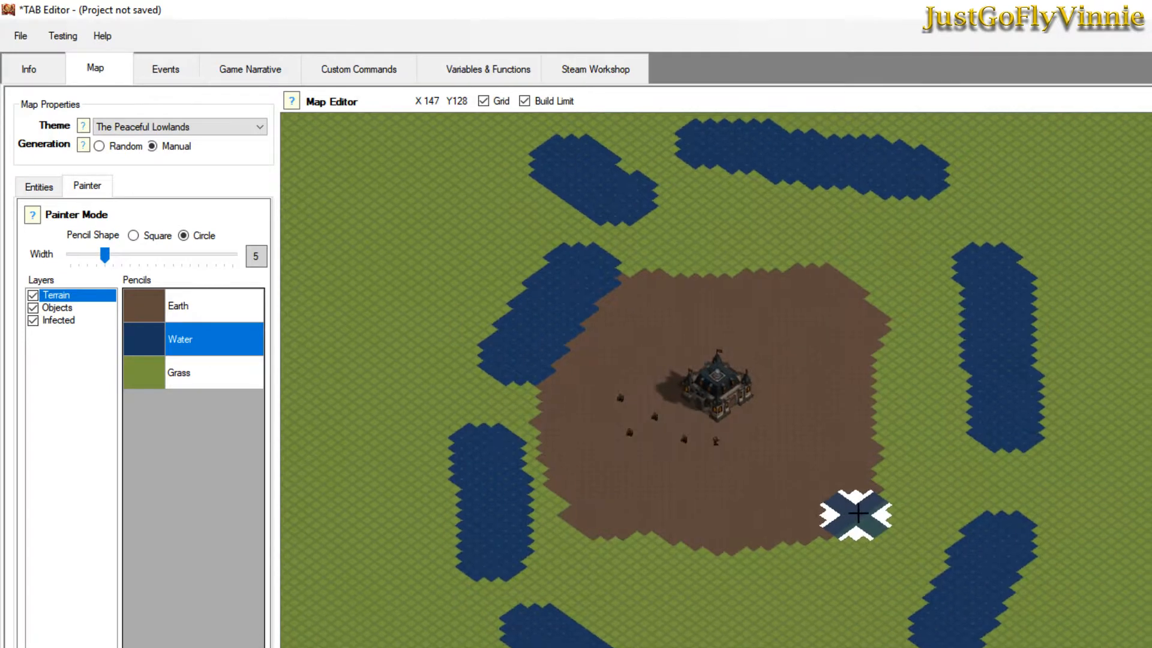
pyautogui.scroll(-3, 826, 592)
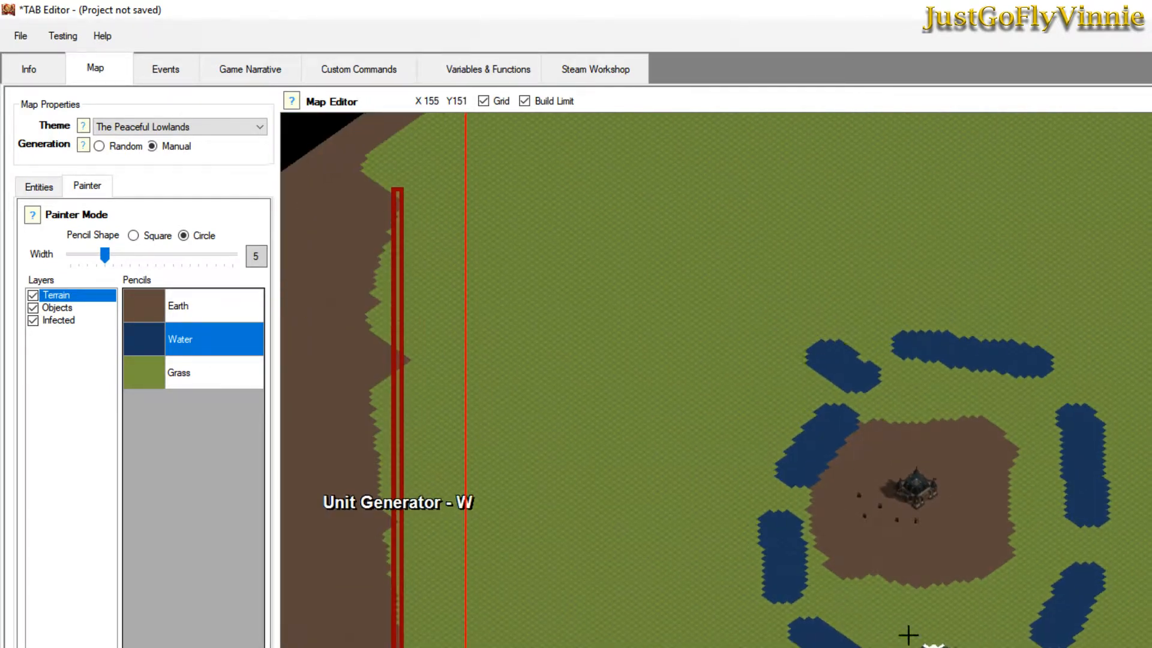
pyautogui.moveTo(906, 633); pyautogui.dragTo(783, 625, button='middle')
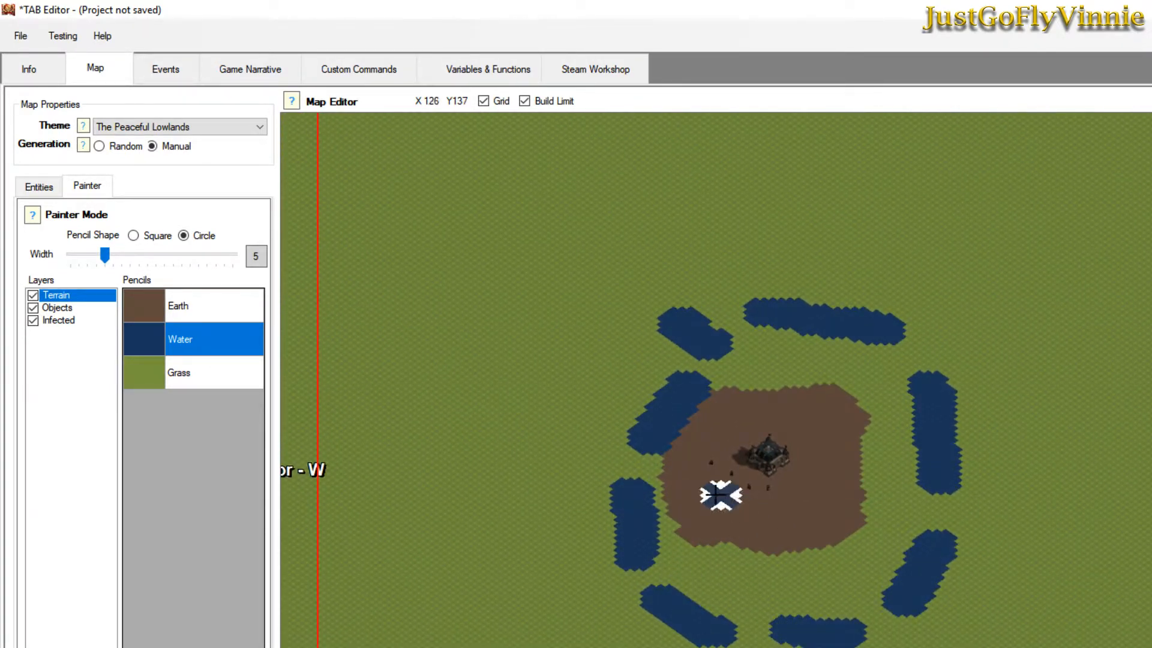
# Switch the terrain painter to the Objects layer.
pyautogui.click(70, 307)
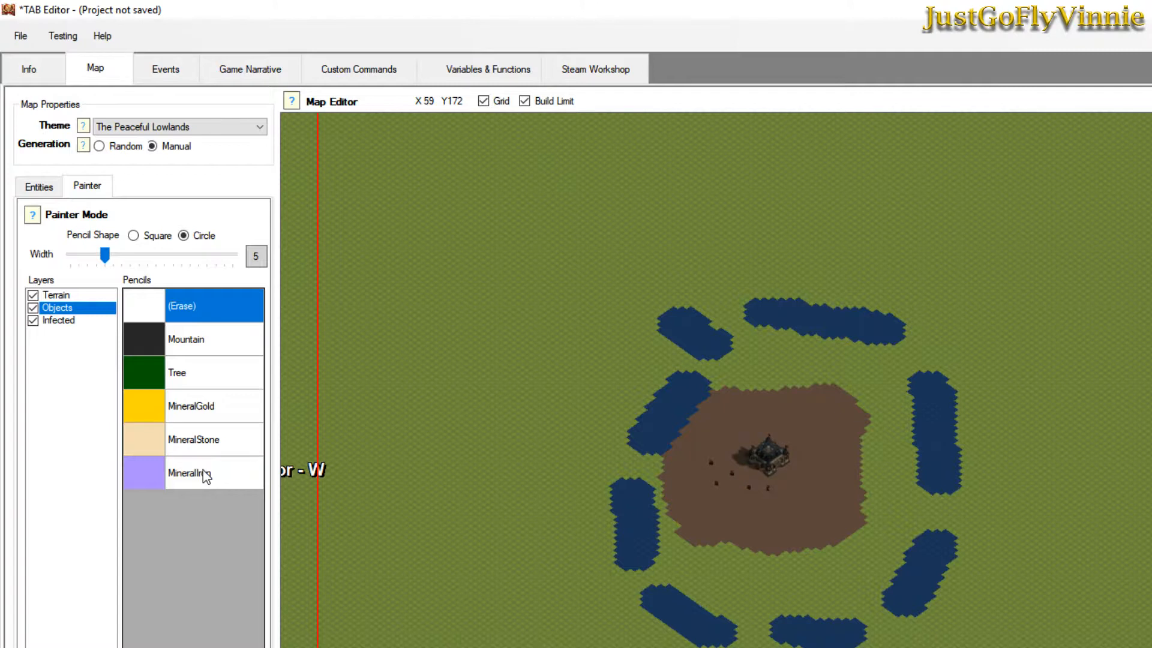
# Paint a diagonal MineralStone strip northwest of the lakes and two round MineralGold patches north of them.
pyautogui.click(192, 439)
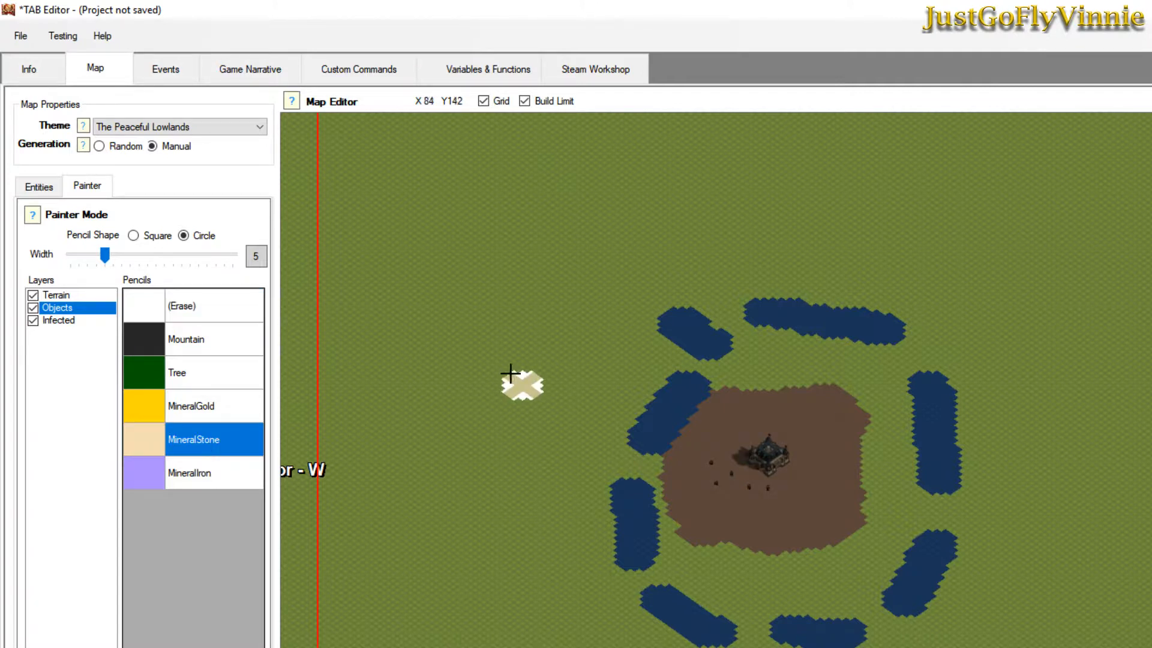
pyautogui.moveTo(527, 340); pyautogui.dragTo(478, 391)
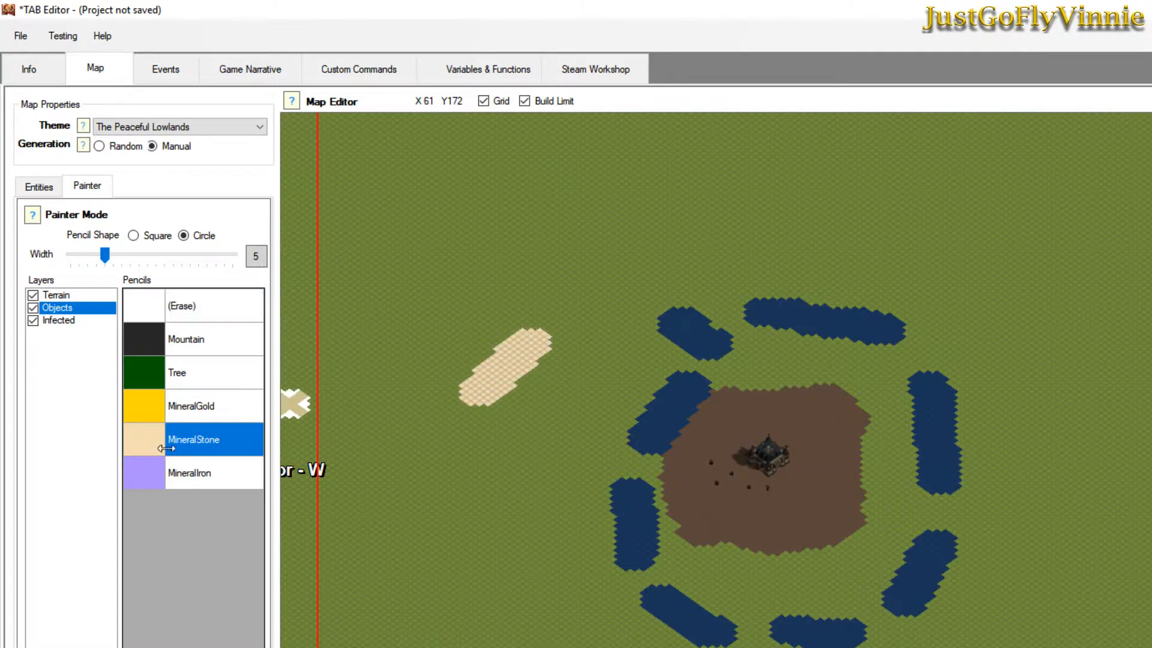
pyautogui.click(202, 410)
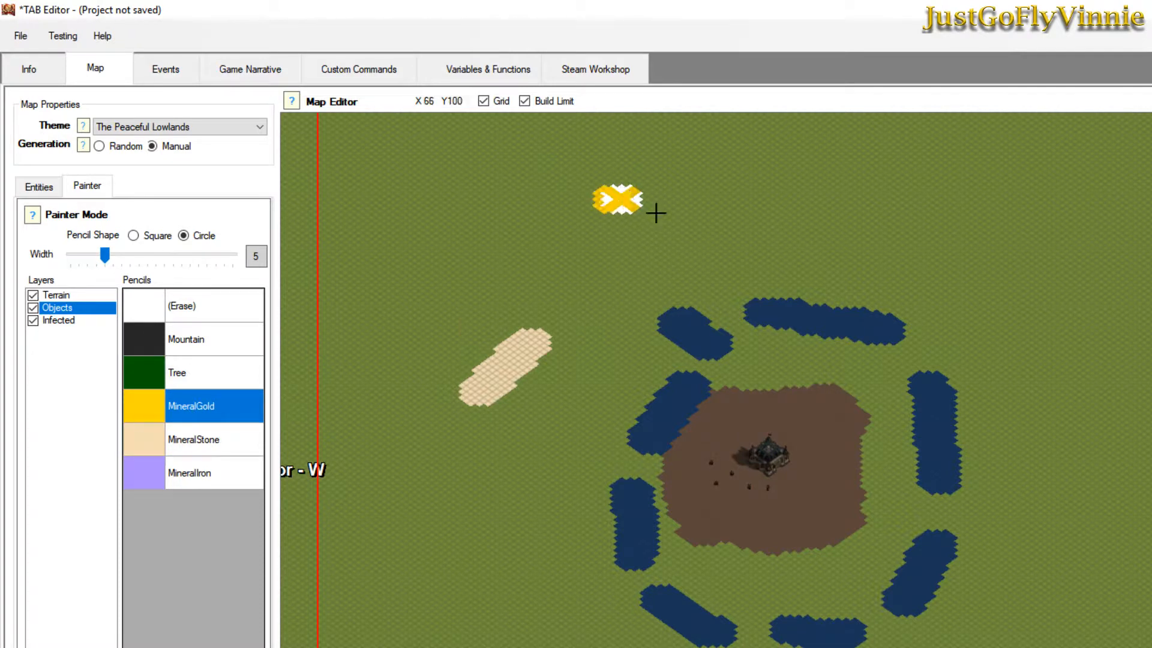
pyautogui.click(613, 199)
pyautogui.click(729, 178)
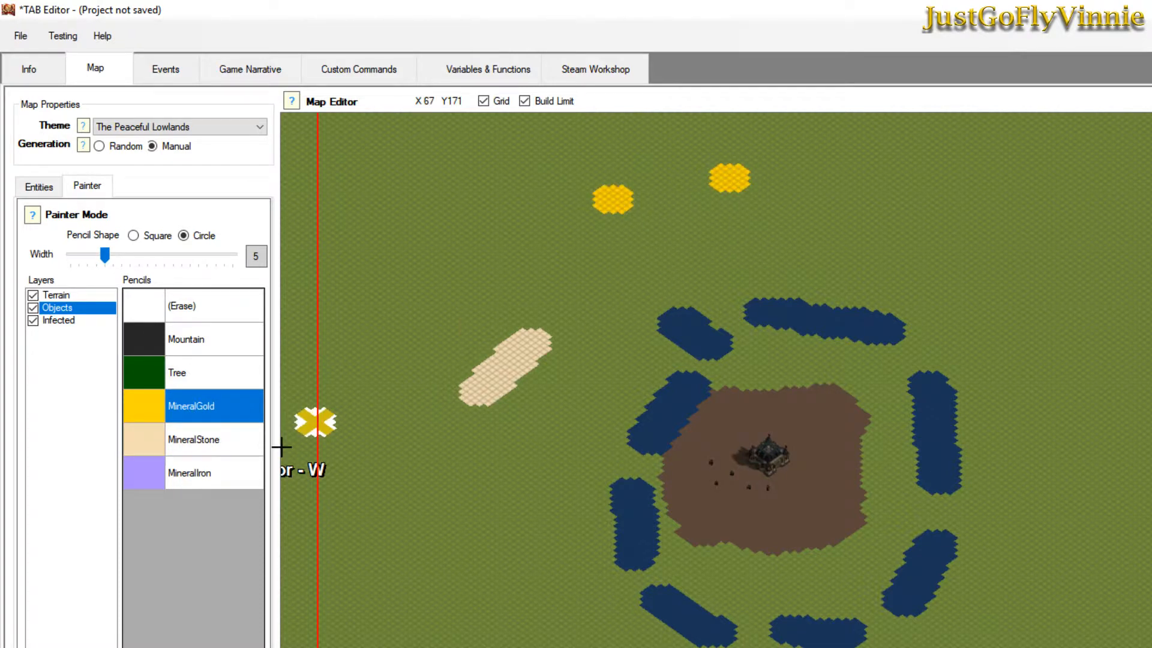
# Paint two round MineralIron patches in the open grass east of the gold patches.
pyautogui.click(190, 477)
pyautogui.click(842, 214)
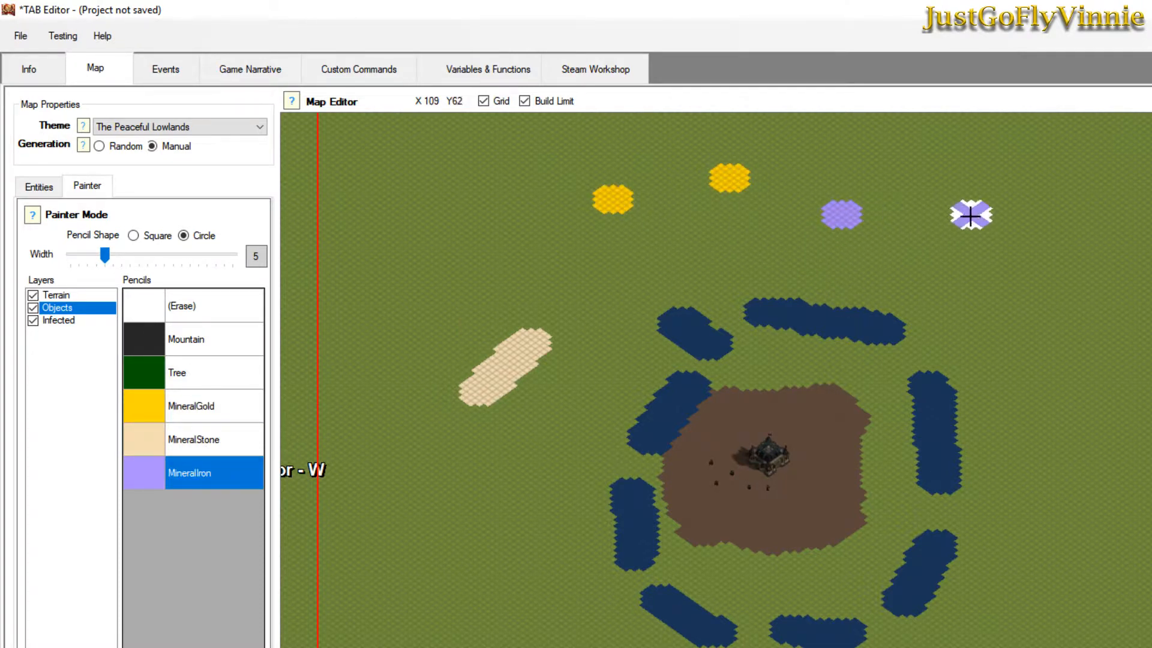
pyautogui.click(971, 214)
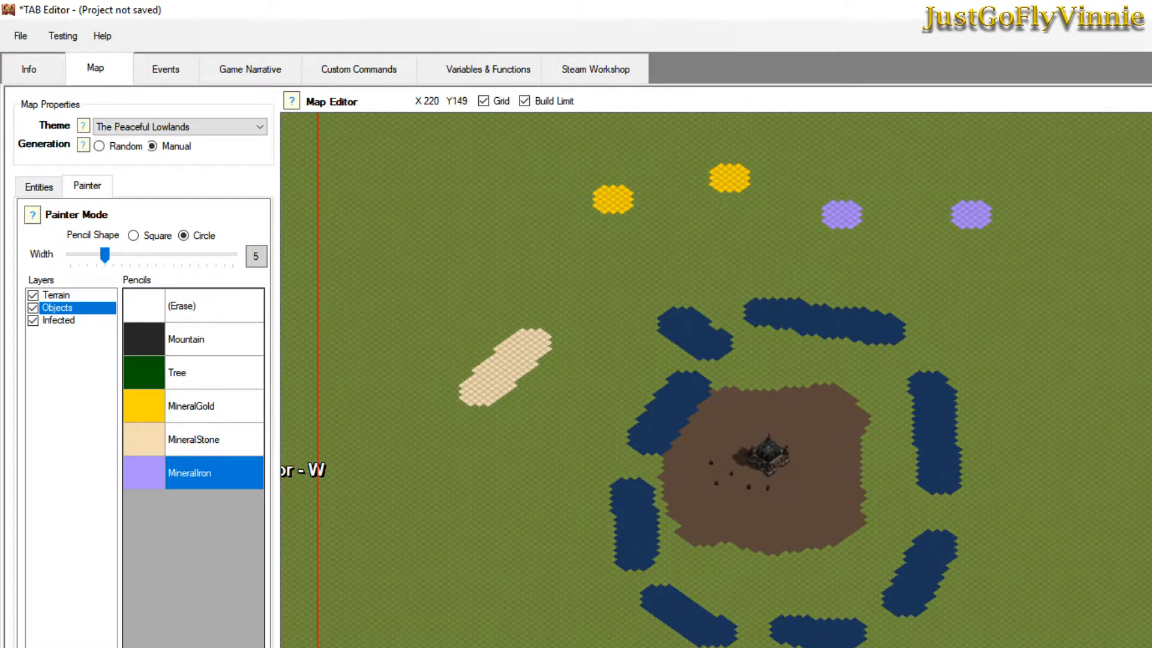
# Choose the MineralStone pencil and set the brush to a square shape with width 2.
pyautogui.click(203, 444)
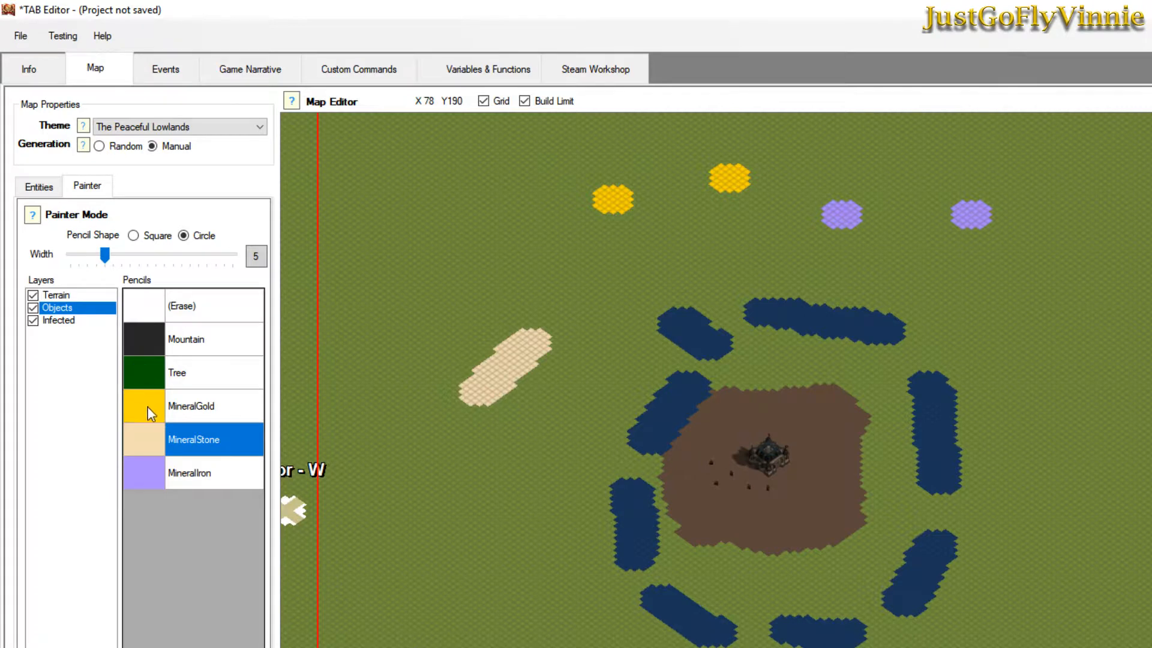
pyautogui.scroll(1, 716, 379)
pyautogui.scroll(2, 717, 380)
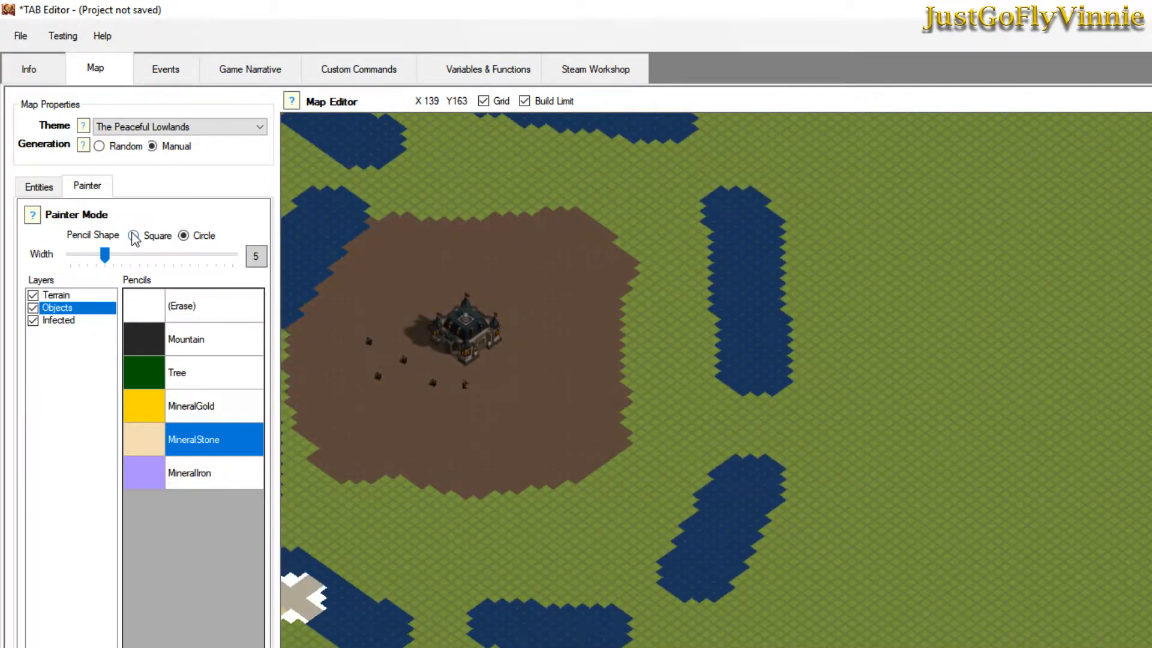
pyautogui.click(143, 238)
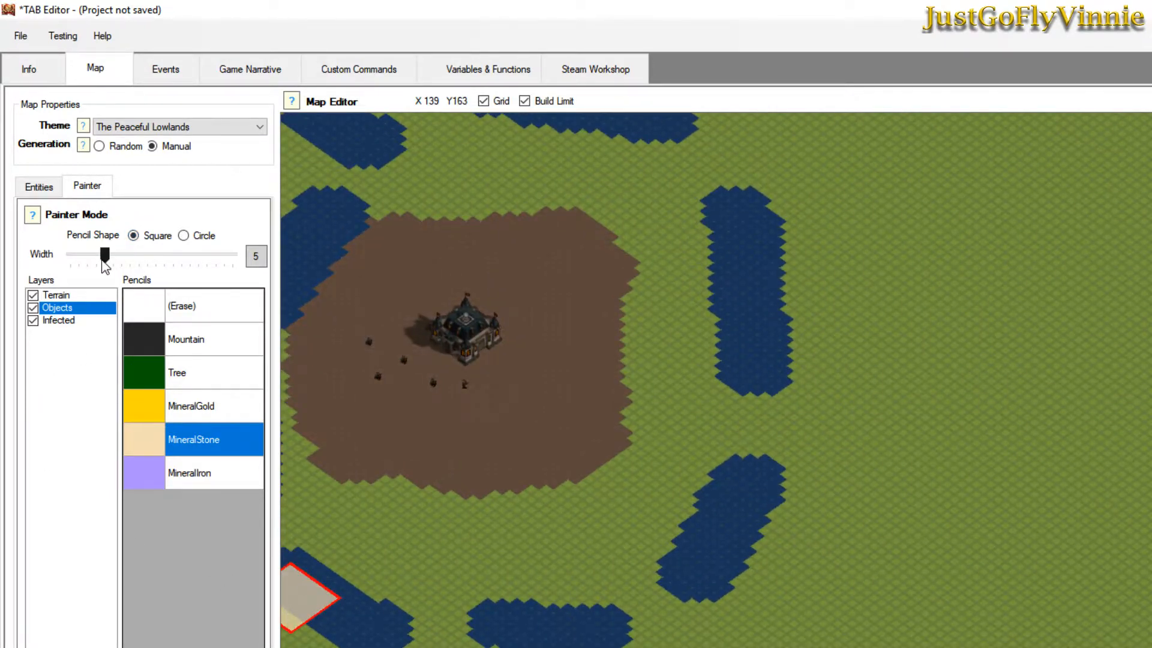
pyautogui.moveTo(104, 255); pyautogui.dragTo(78, 262)
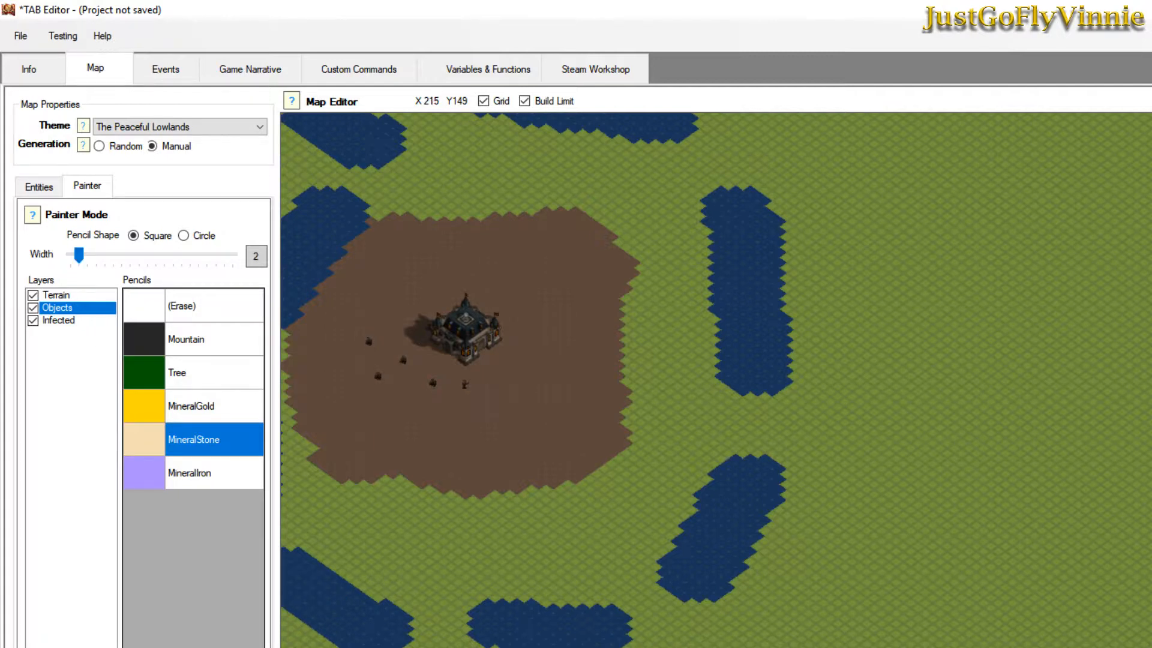
pyautogui.click(207, 309)
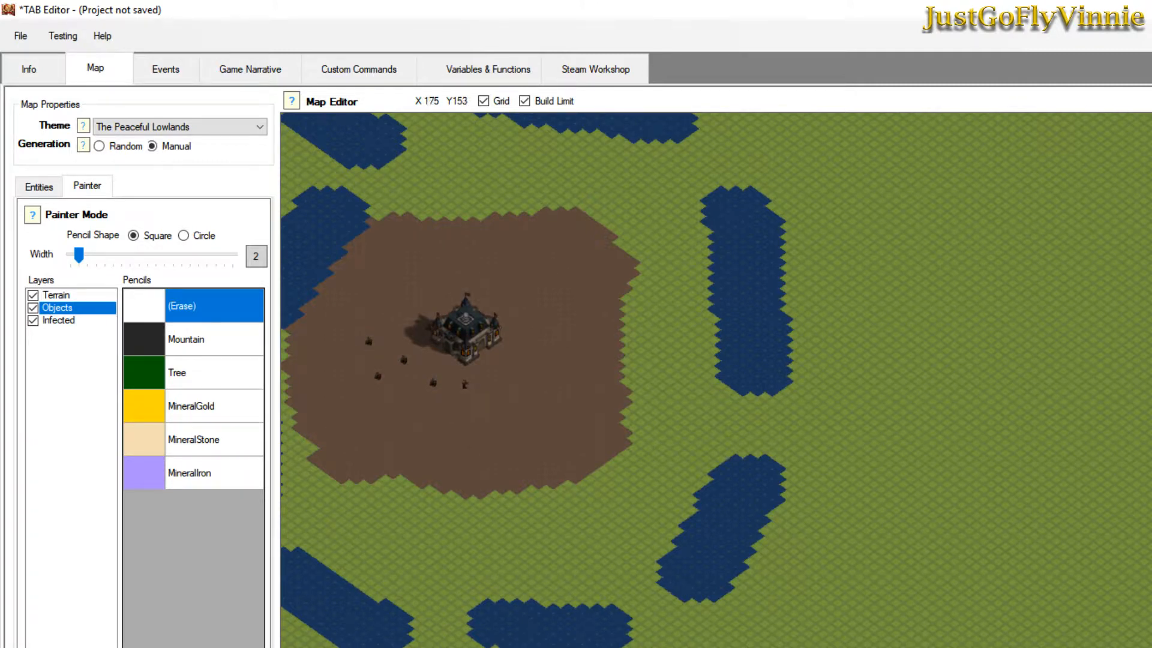
pyautogui.moveTo(480, 288); pyautogui.dragTo(1001, 619, button='middle')
pyautogui.moveTo(487, 175); pyautogui.dragTo(465, 437, button='middle')
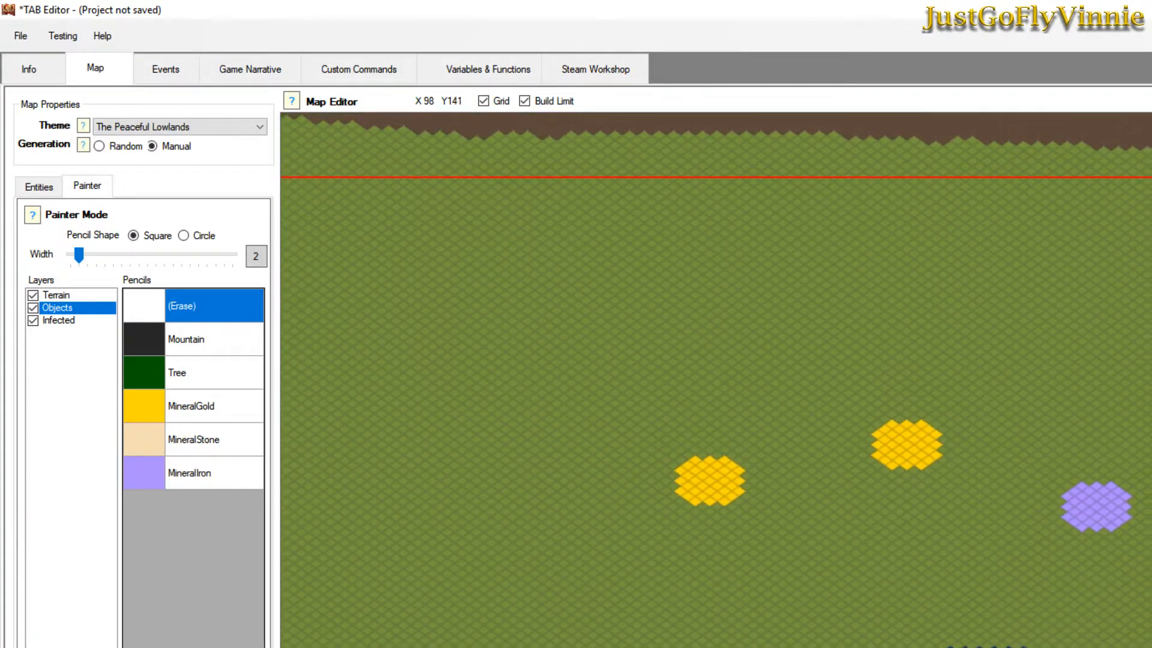
# Paint Tree patches with a square pencil of width 4 around the edges of the dirt area surrounding the command center.
pyautogui.click(182, 380)
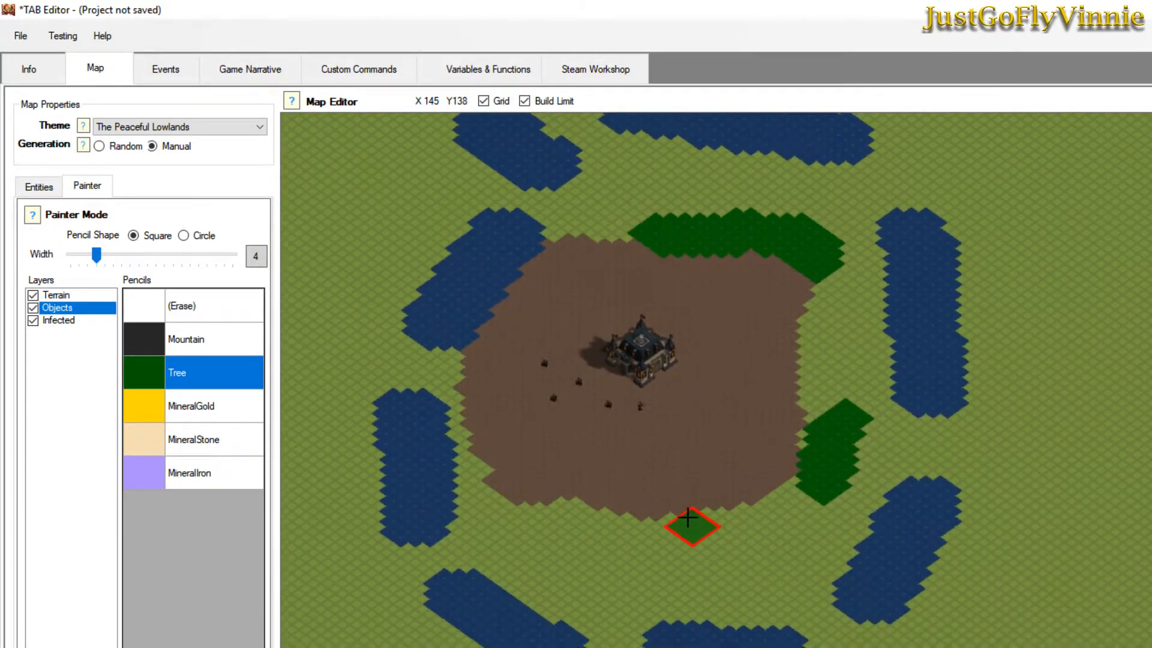
pyautogui.moveTo(582, 540); pyautogui.dragTo(700, 540)
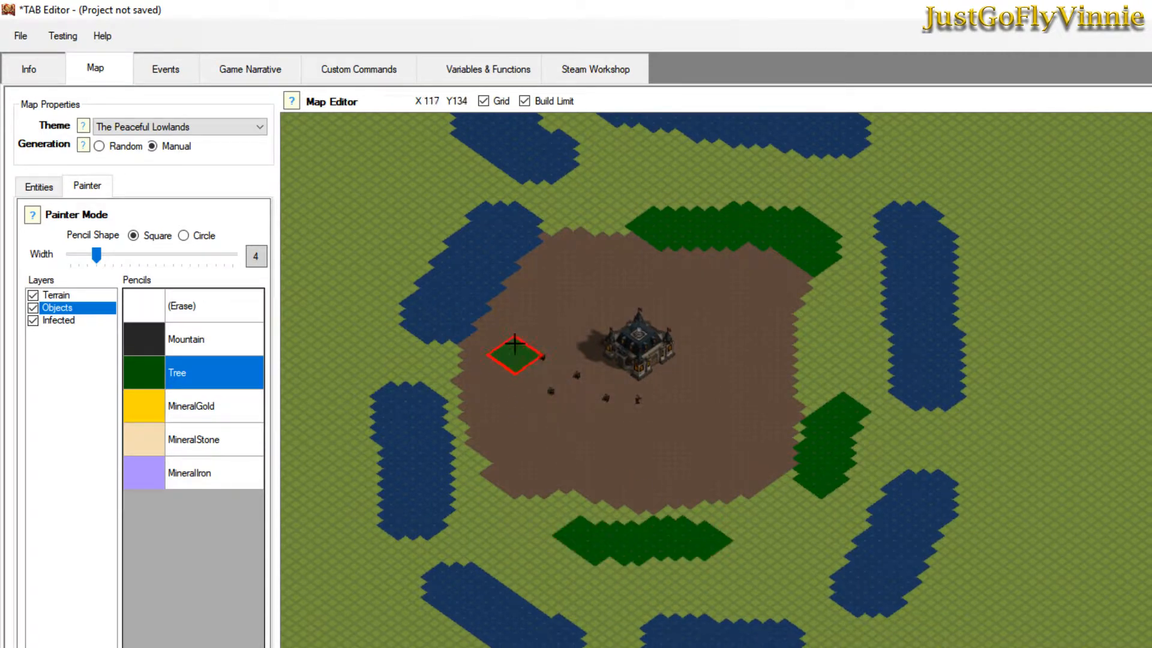
pyautogui.moveTo(506, 349); pyautogui.dragTo(494, 408)
# Reduce the pencil width to 2 and erase small notches along the edges of the tree patches to make them irregular.
pyautogui.moveTo(561, 453); pyautogui.dragTo(860, 641, button='middle')
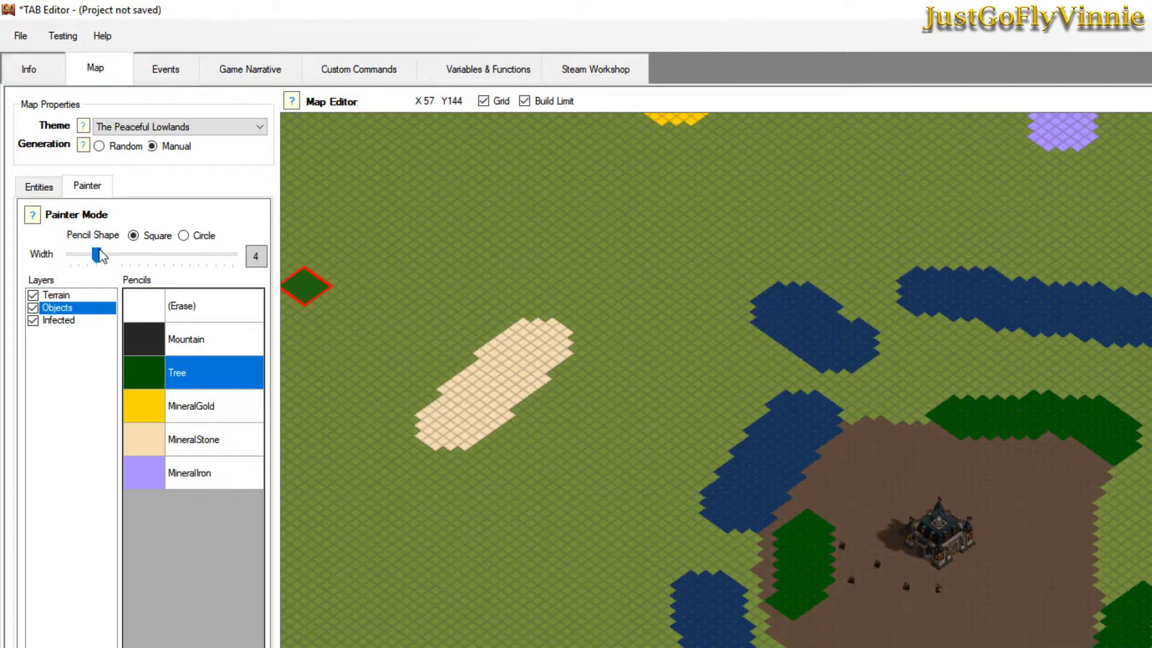
pyautogui.moveTo(100, 256); pyautogui.dragTo(79, 257)
pyautogui.click(176, 316)
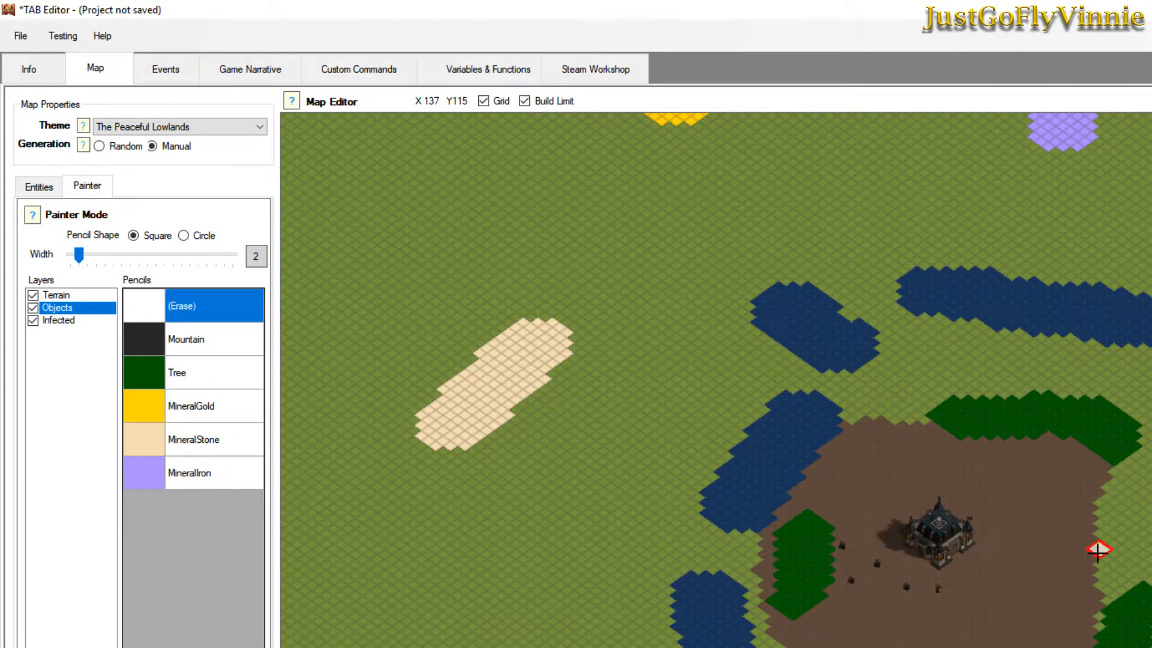
pyautogui.click(954, 426)
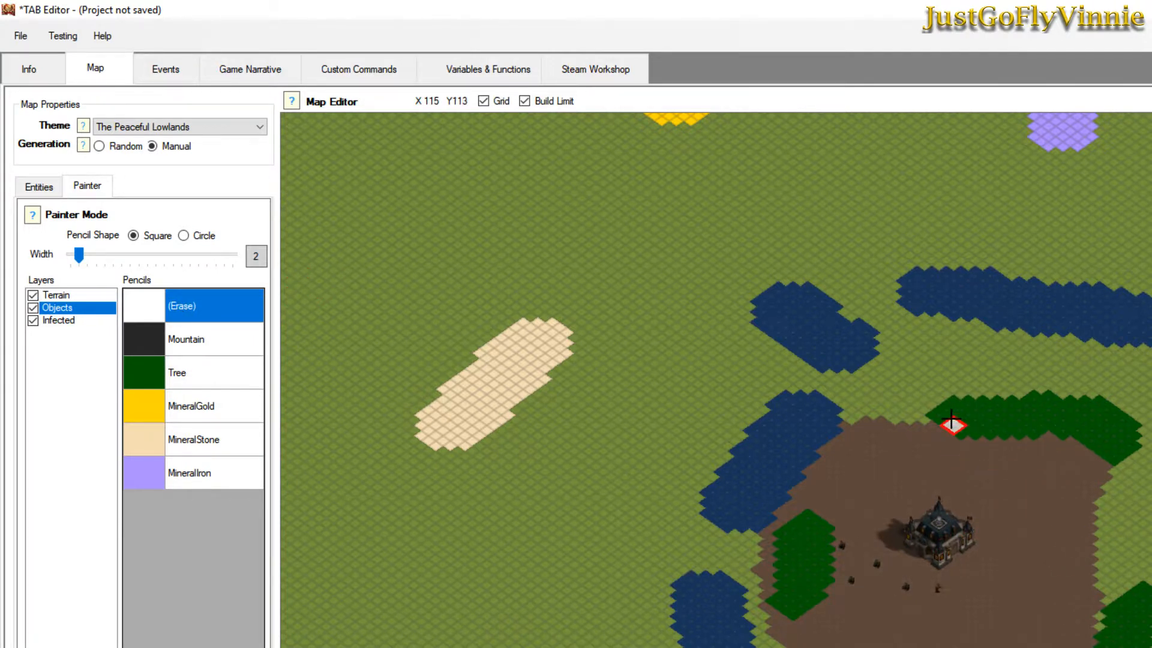
pyautogui.click(1098, 446)
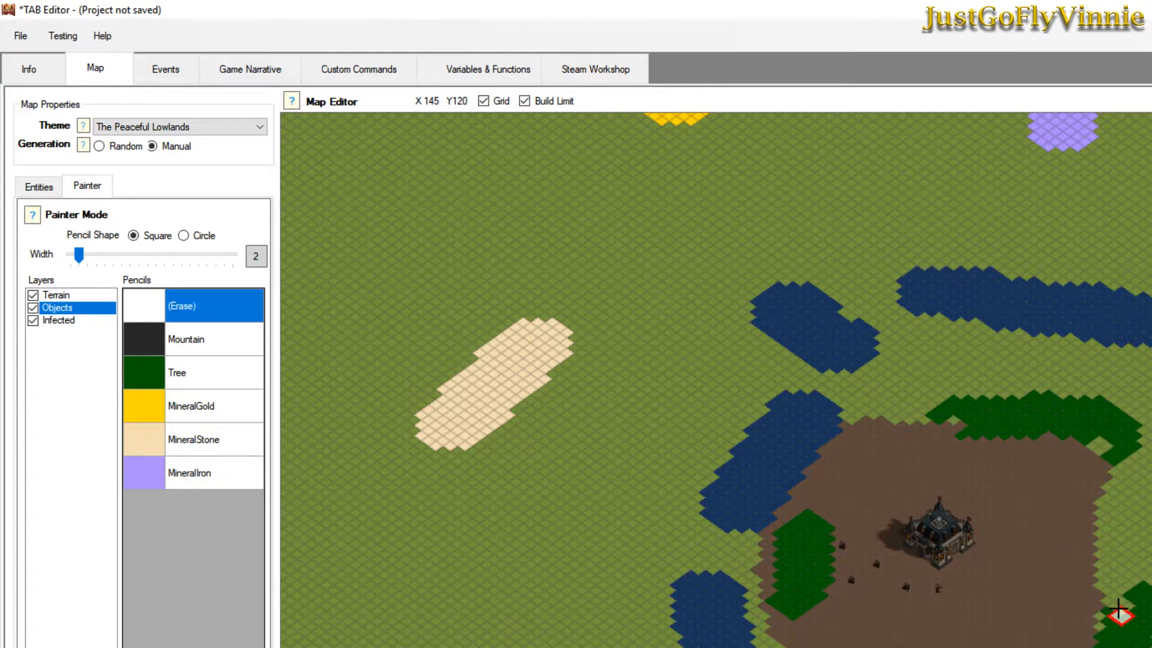
pyautogui.click(821, 527)
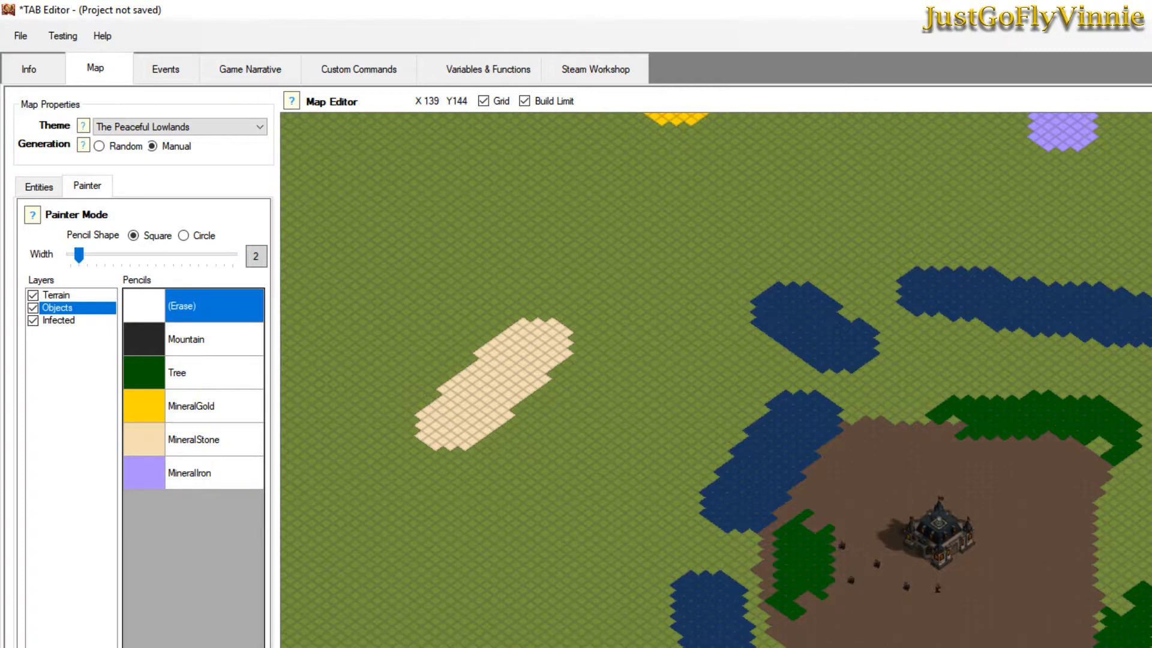
# Examine the painted map, checking the mineral deposits, lakes, tree patches and unit generator zones around the command center.
pyautogui.moveTo(677, 472); pyautogui.dragTo(829, 647, button='middle')
pyautogui.moveTo(704, 534); pyautogui.dragTo(621, 647, button='middle')
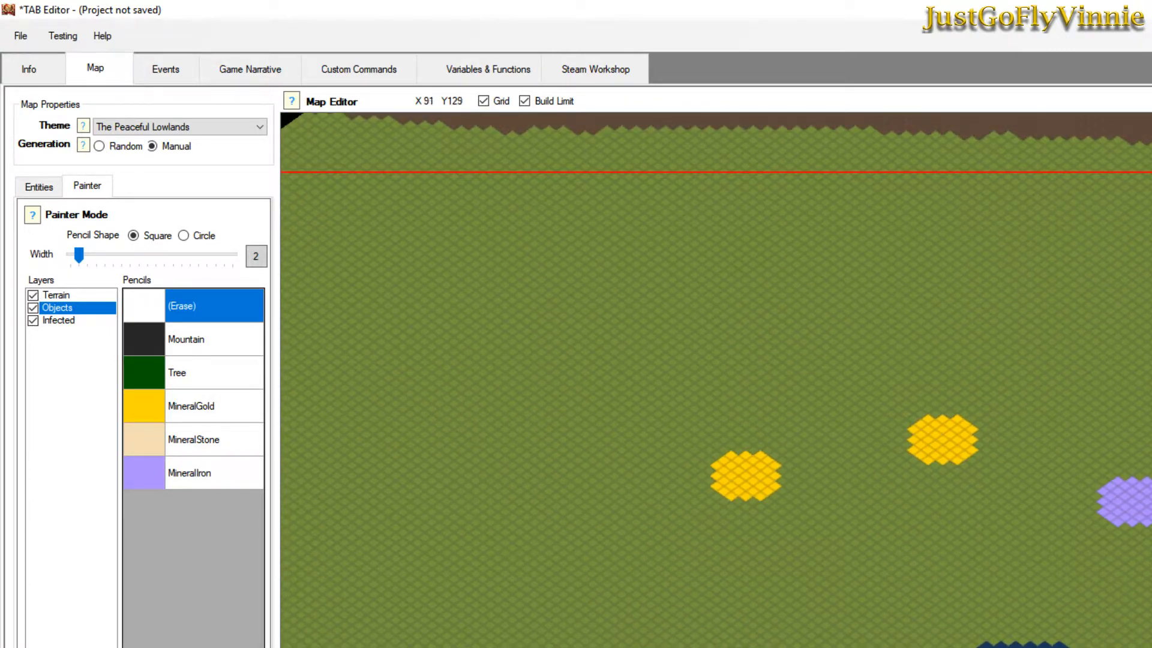
pyautogui.moveTo(709, 603); pyautogui.dragTo(941, 647, button='middle')
pyautogui.scroll(-2, 940, 645)
pyautogui.moveTo(828, 588); pyautogui.dragTo(602, 540, button='middle')
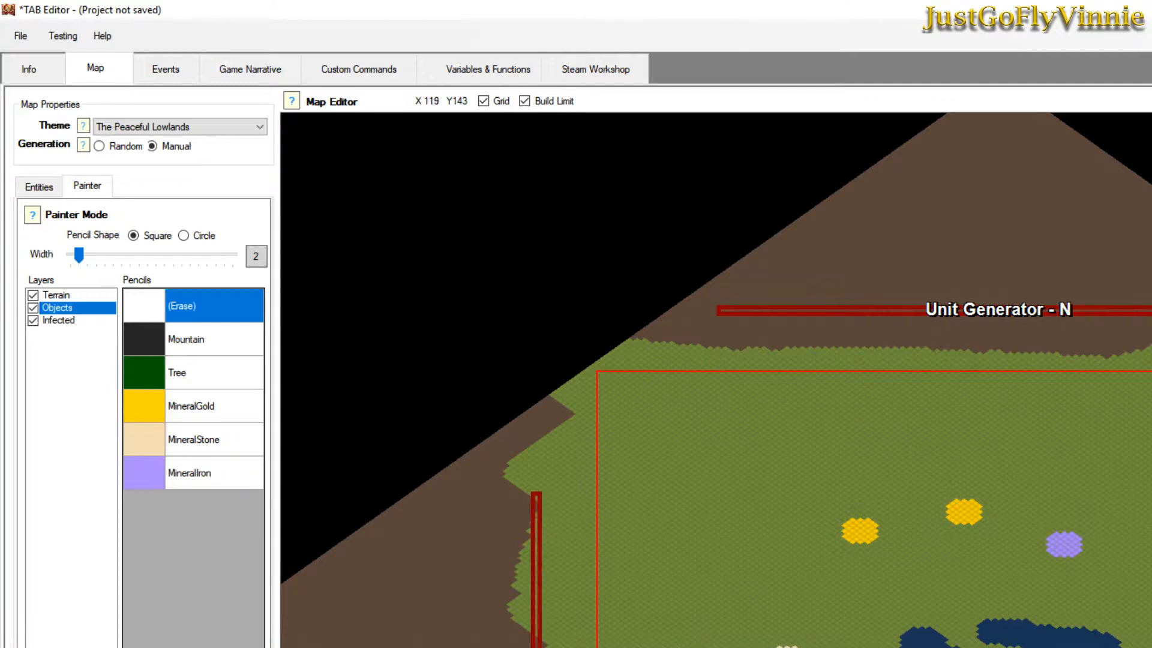
pyautogui.scroll(2, 907, 647)
pyautogui.moveTo(907, 647); pyautogui.dragTo(1052, 442, button='middle')
pyautogui.scroll(2, 870, 647)
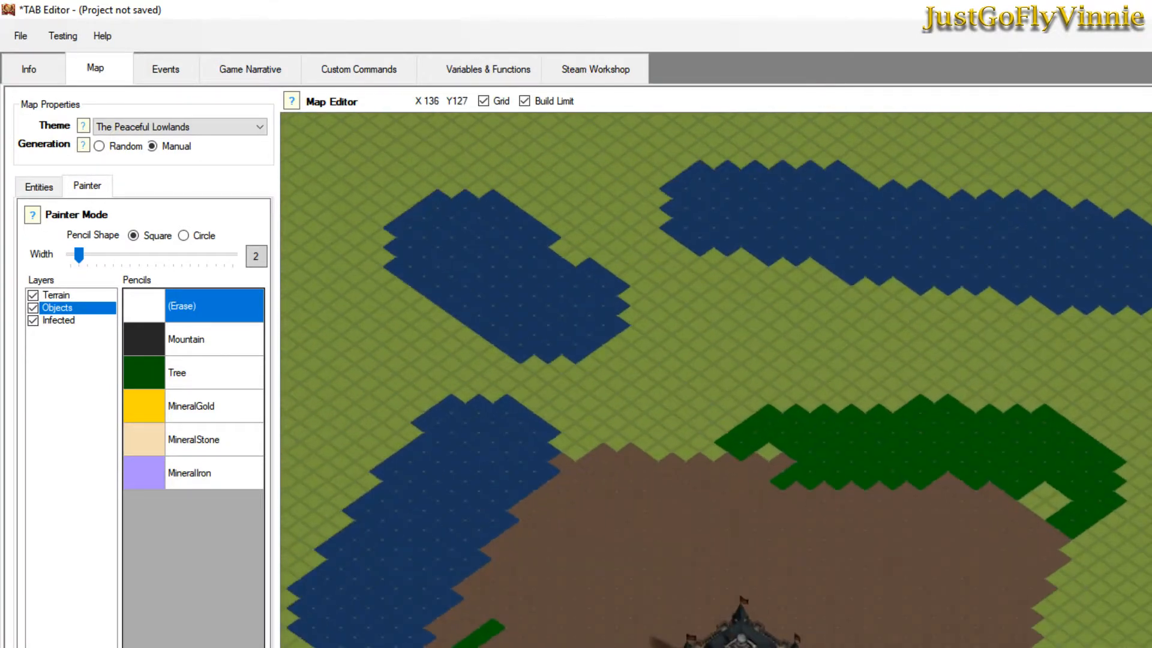
pyautogui.moveTo(870, 589); pyautogui.dragTo(917, 647, button='middle')
pyautogui.scroll(-2, 870, 647)
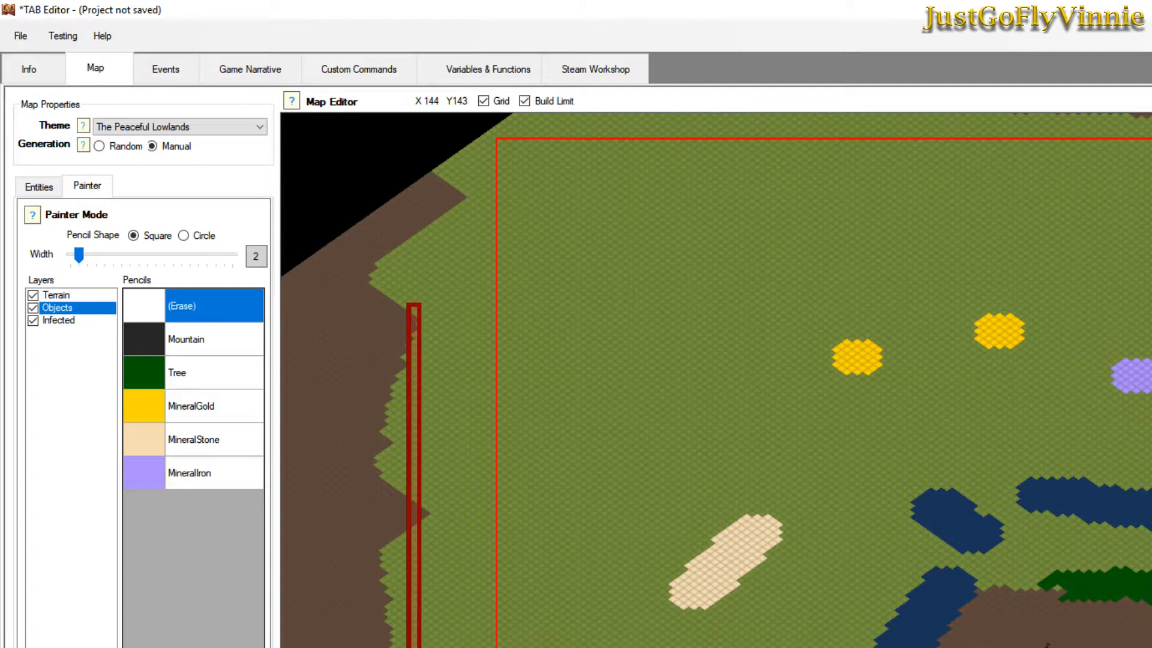
pyautogui.scroll(3, 717, 380)
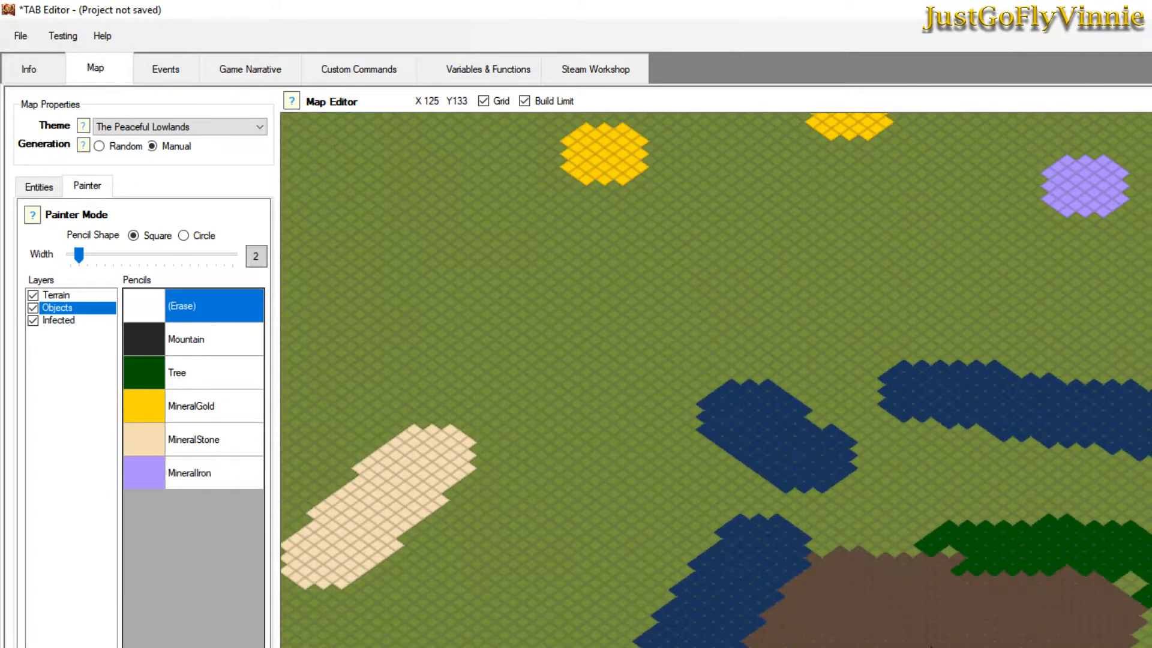
pyautogui.scroll(2, 716, 380)
pyautogui.moveTo(716, 380); pyautogui.dragTo(809, 423, button='middle')
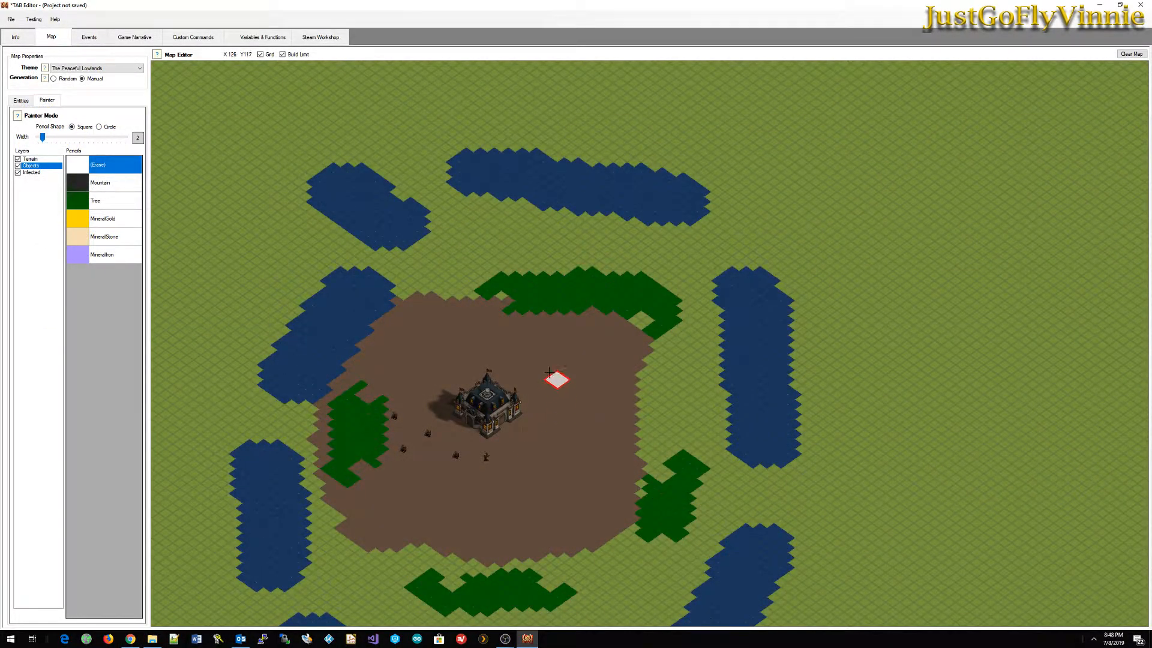
pyautogui.scroll(-2, 522, 326)
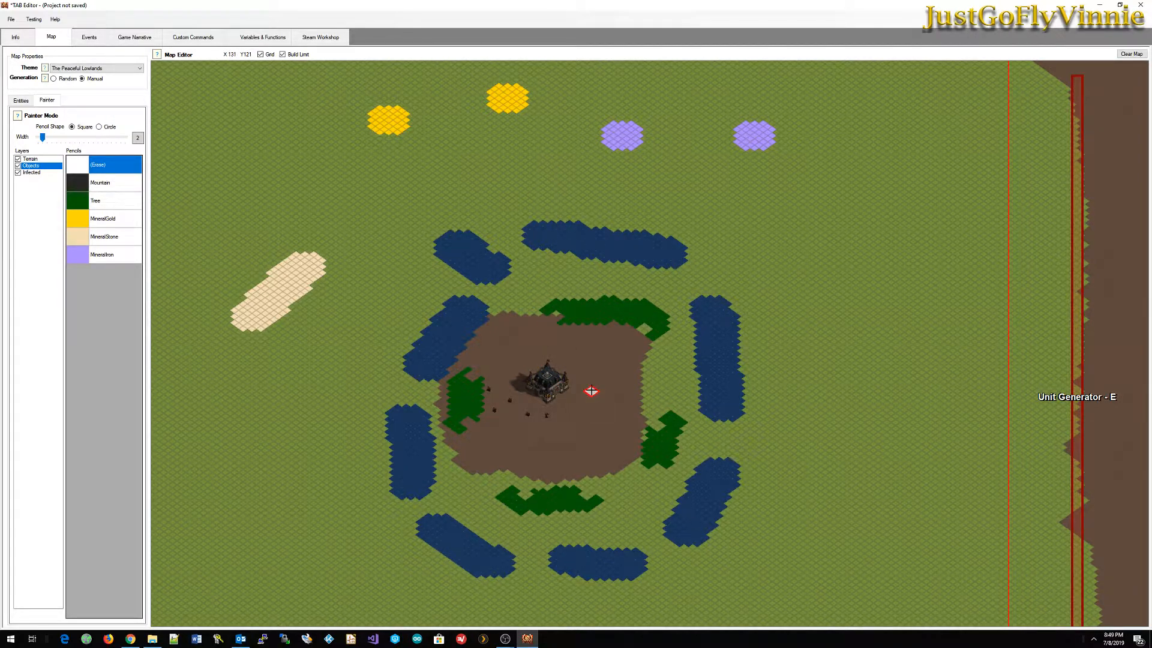
pyautogui.scroll(3, 549, 441)
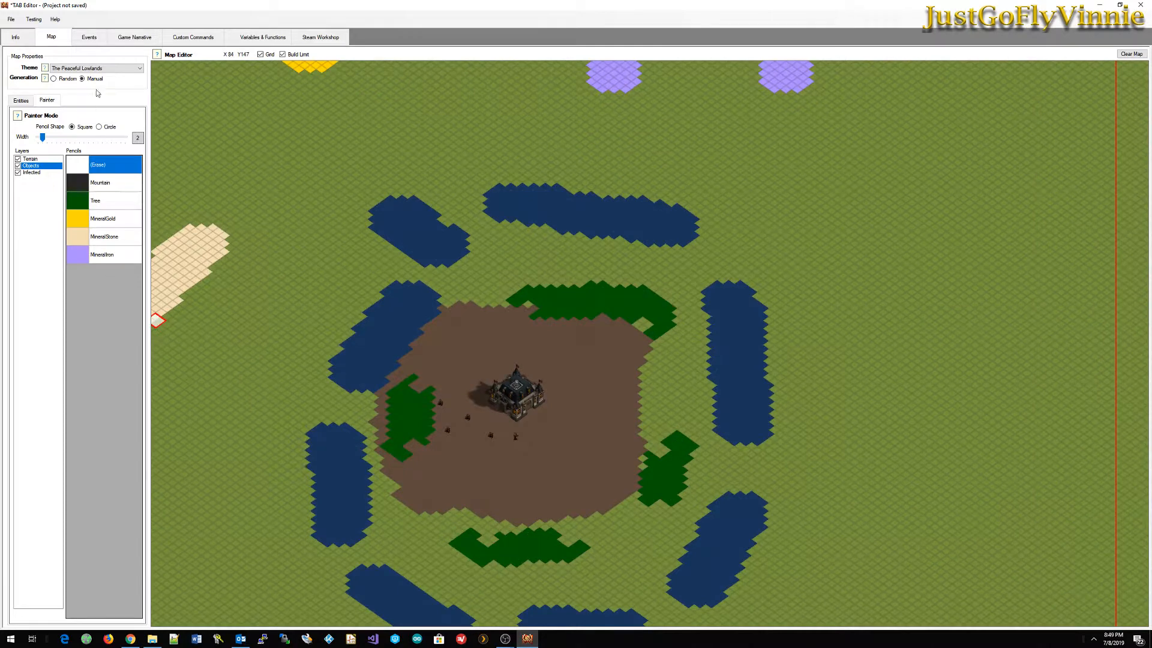
# Switch from painting to entity management and create a Wood entity from the Survival category.
pyautogui.click(22, 101)
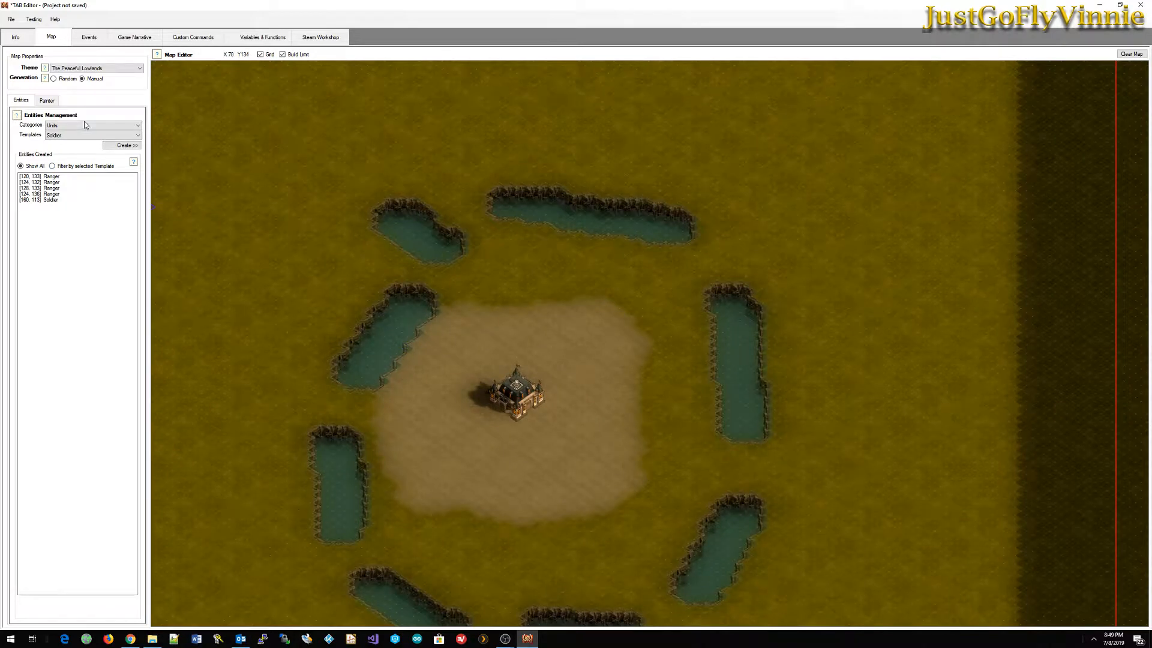
pyautogui.click(86, 124)
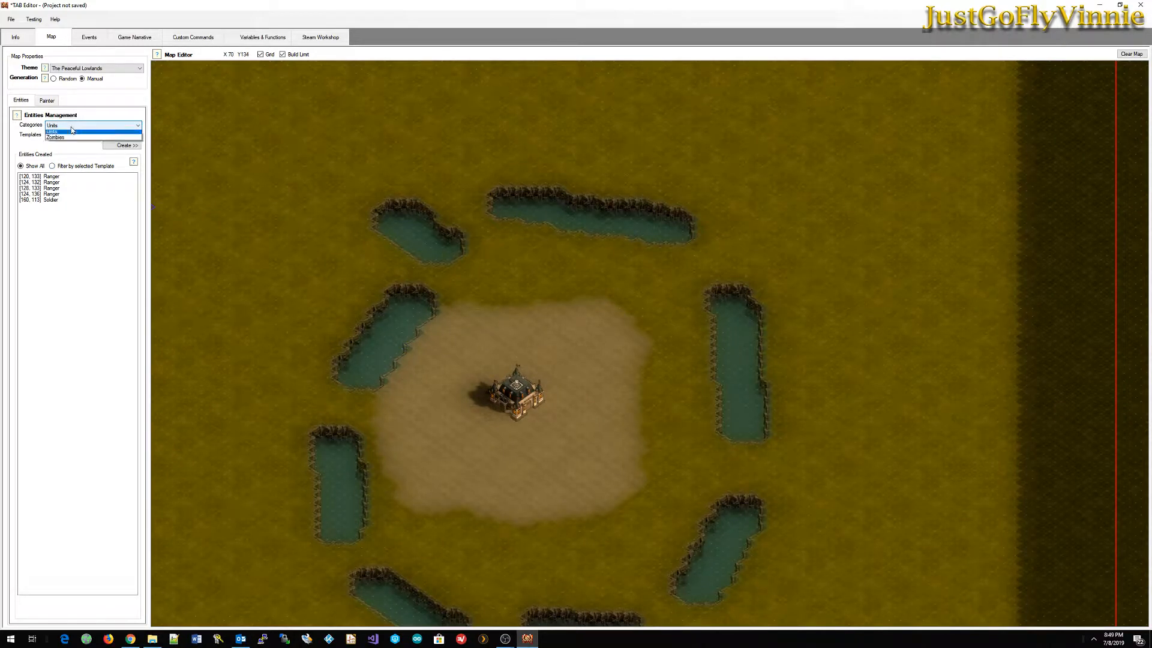
pyautogui.click(66, 154)
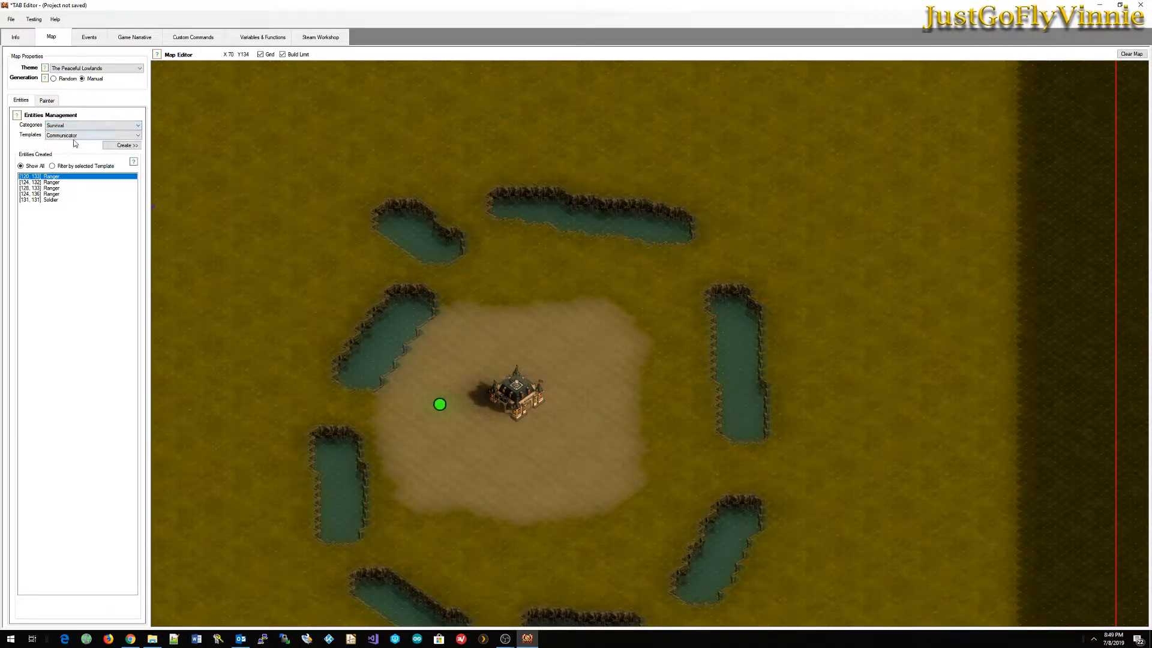
pyautogui.click(78, 135)
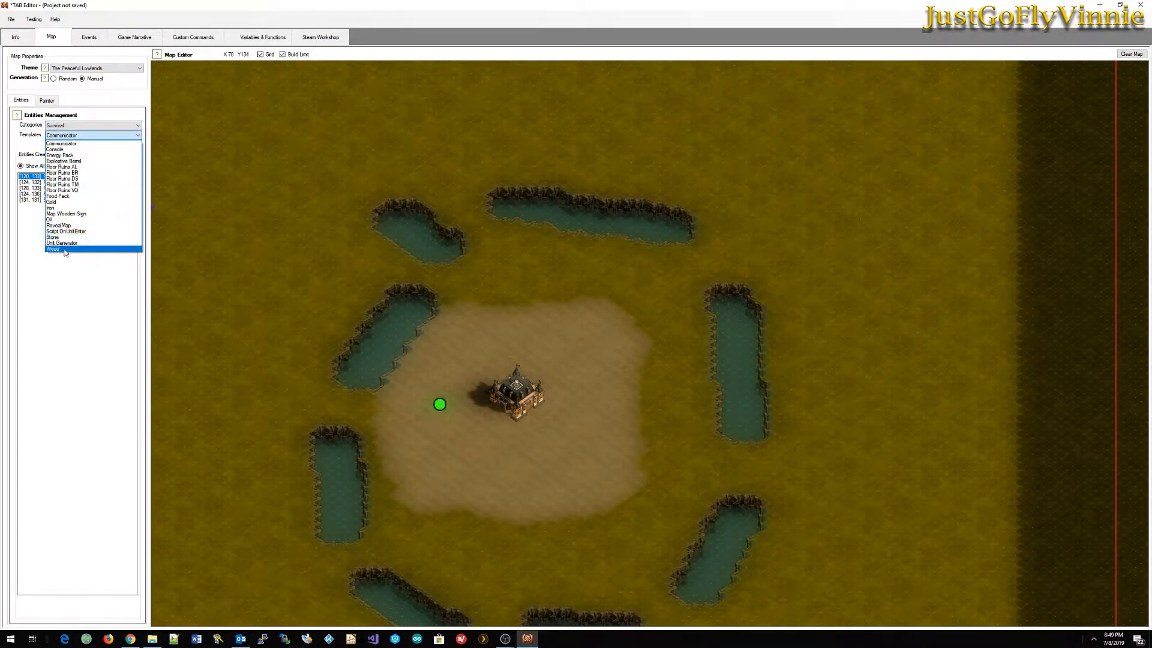
pyautogui.click(54, 248)
pyautogui.click(122, 145)
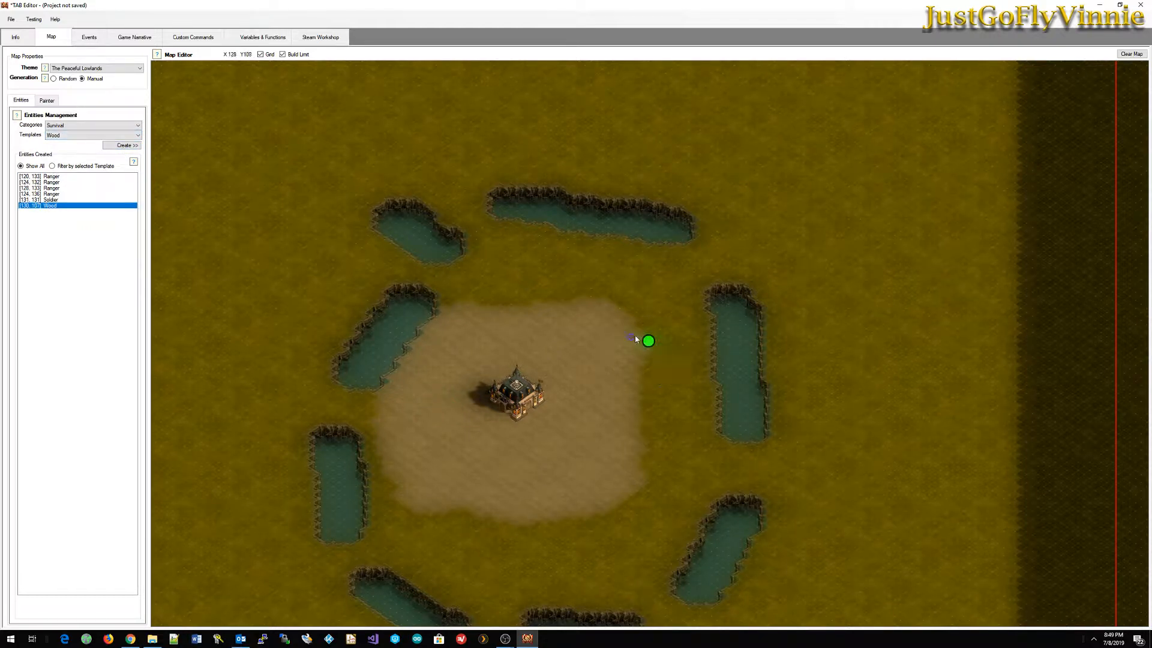
# Move the Wood entity to the dirt area's northeast corner and place three more at its northwest, southwest and southeast corners.
pyautogui.moveTo(653, 341); pyautogui.dragTo(628, 302)
pyautogui.click(471, 297)
pyautogui.click(422, 475)
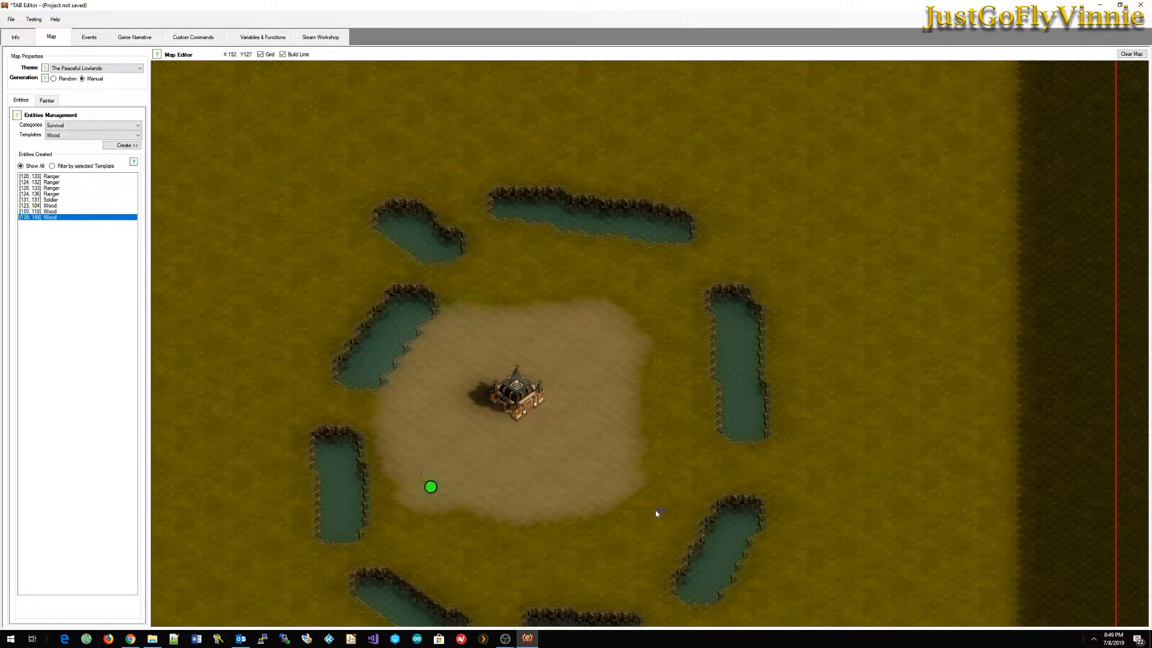
pyautogui.click(630, 499)
pyautogui.scroll(4, 636, 525)
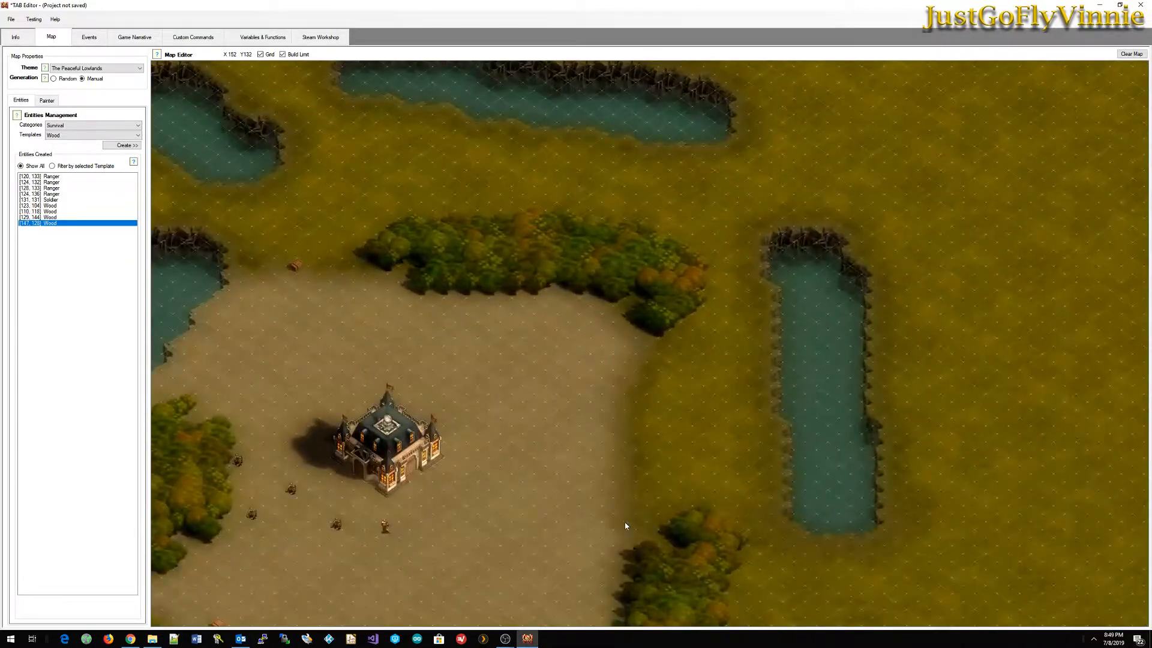
pyautogui.scroll(-4, 603, 515)
pyautogui.scroll(4, 600, 513)
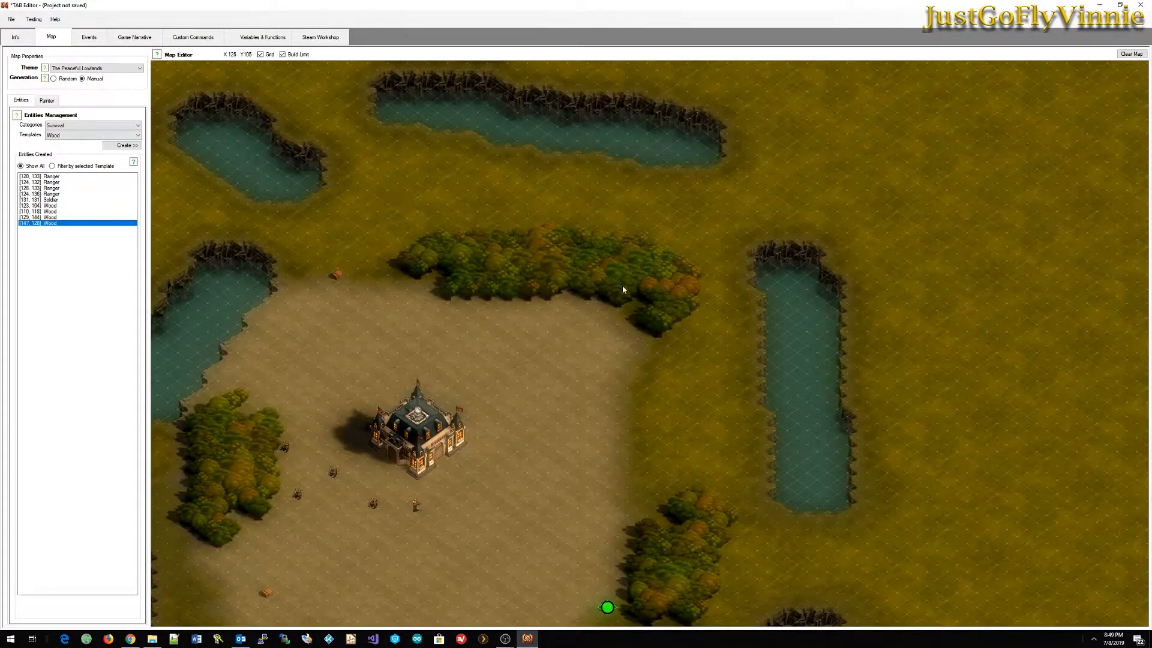
# Switch to painting the Infected layer with the Weak1 pencil, using a circle shape and a width of 6.
pyautogui.scroll(-2, 594, 510)
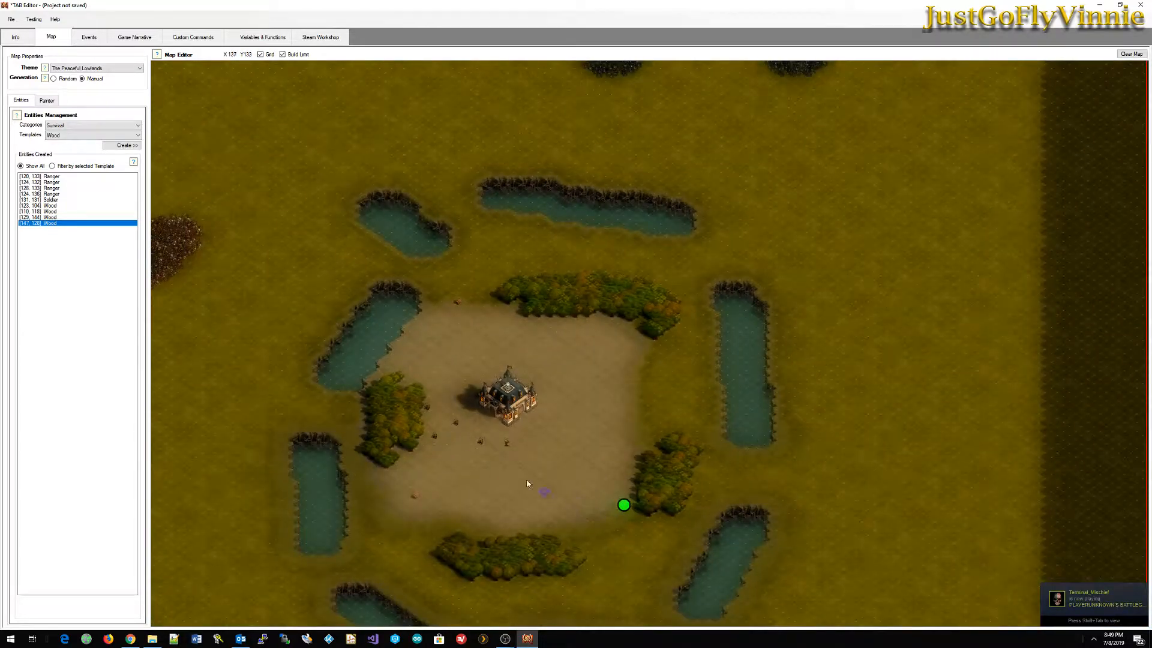
pyautogui.scroll(-3, 561, 456)
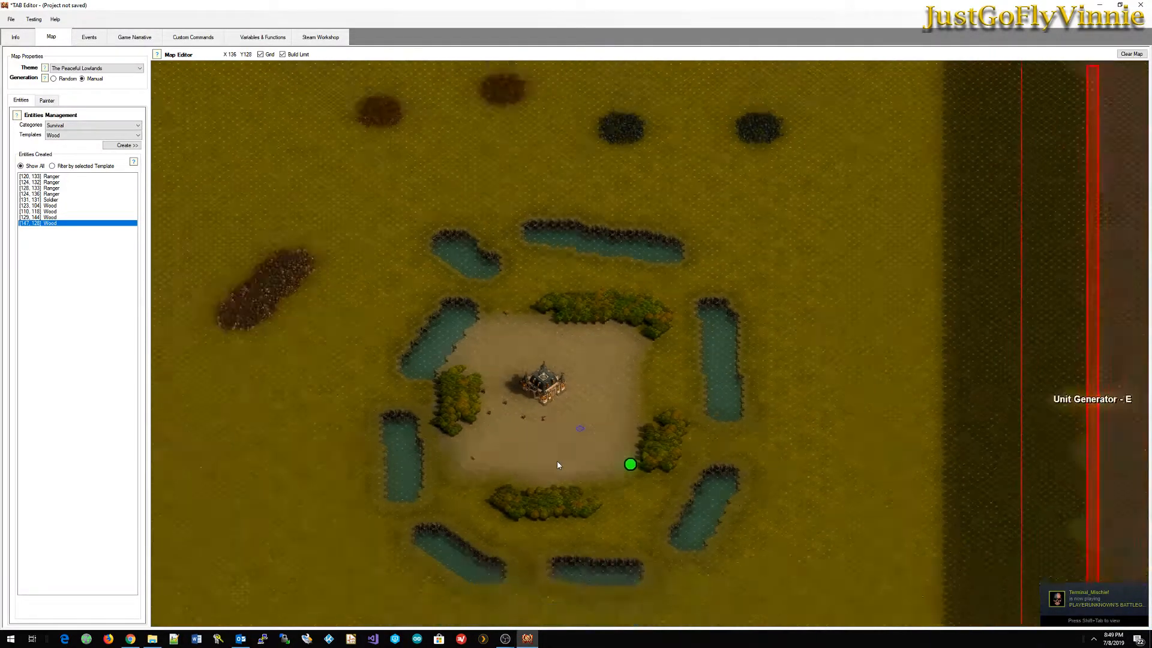
pyautogui.scroll(4, 553, 466)
pyautogui.scroll(-5, 553, 467)
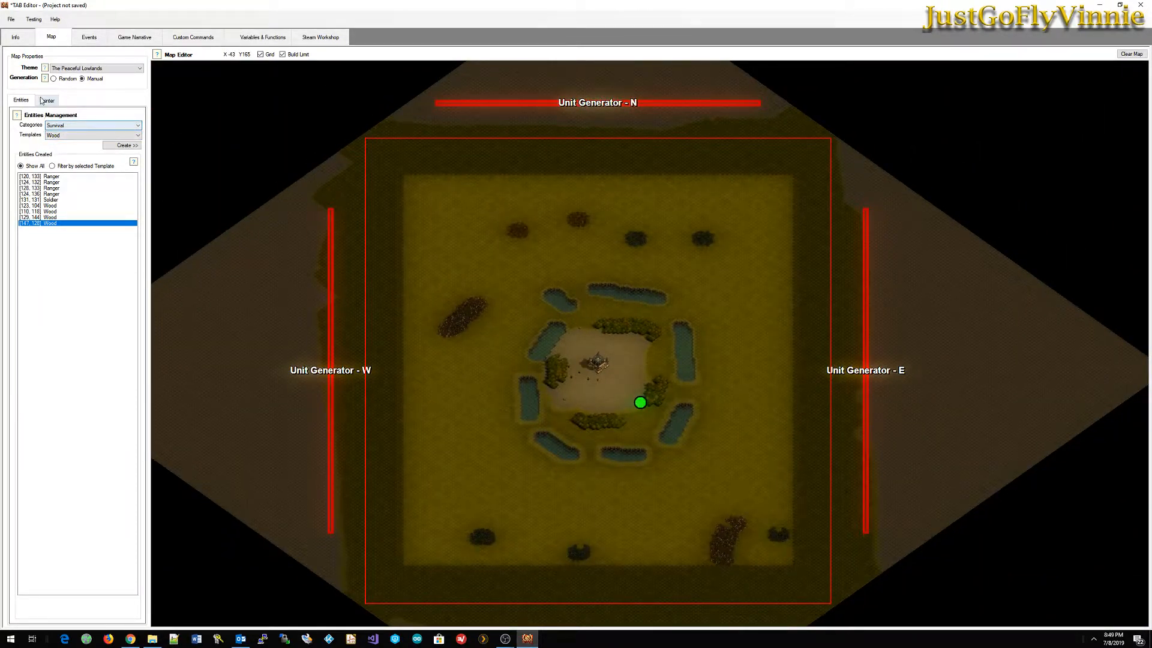
pyautogui.click(47, 100)
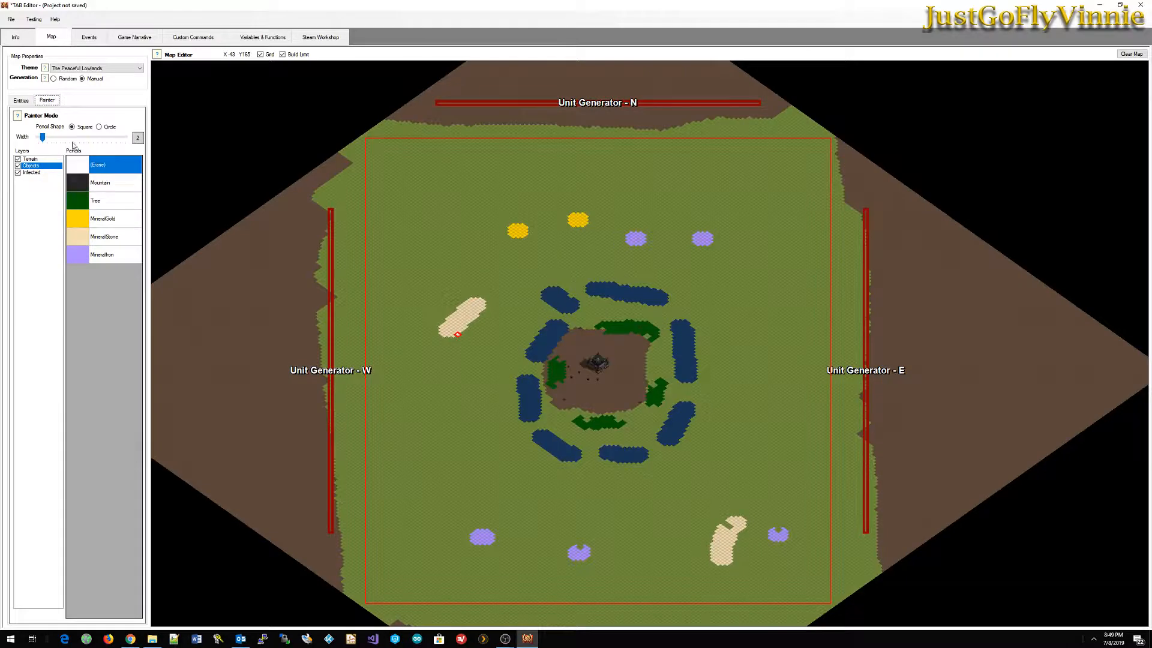
pyautogui.click(33, 173)
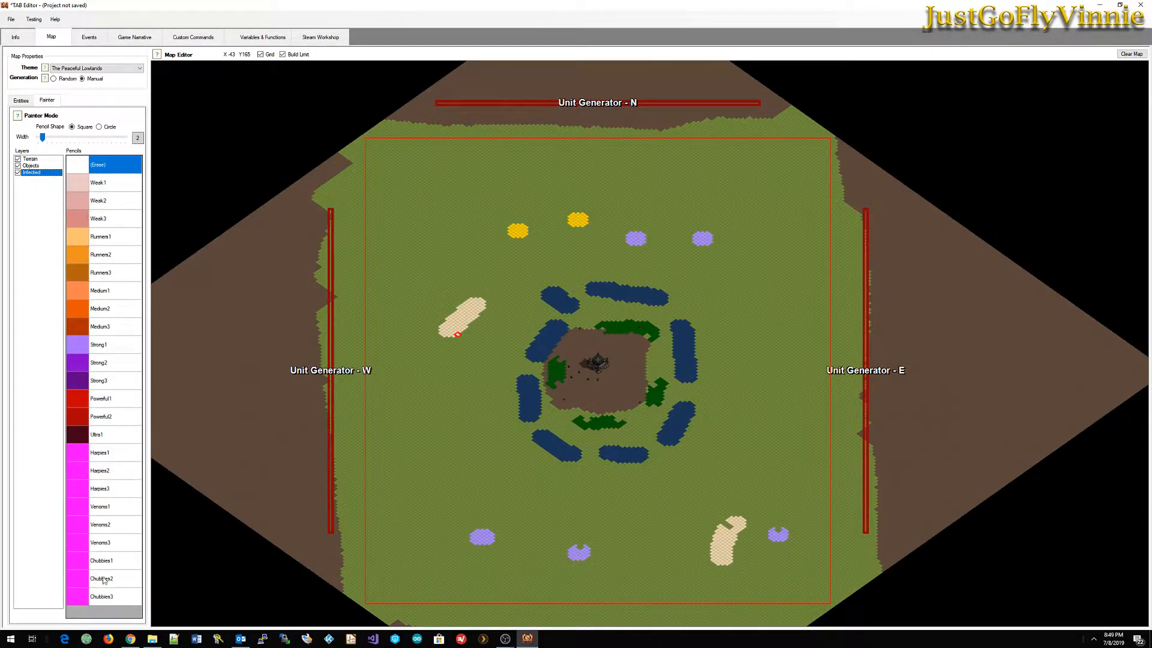
pyautogui.click(102, 187)
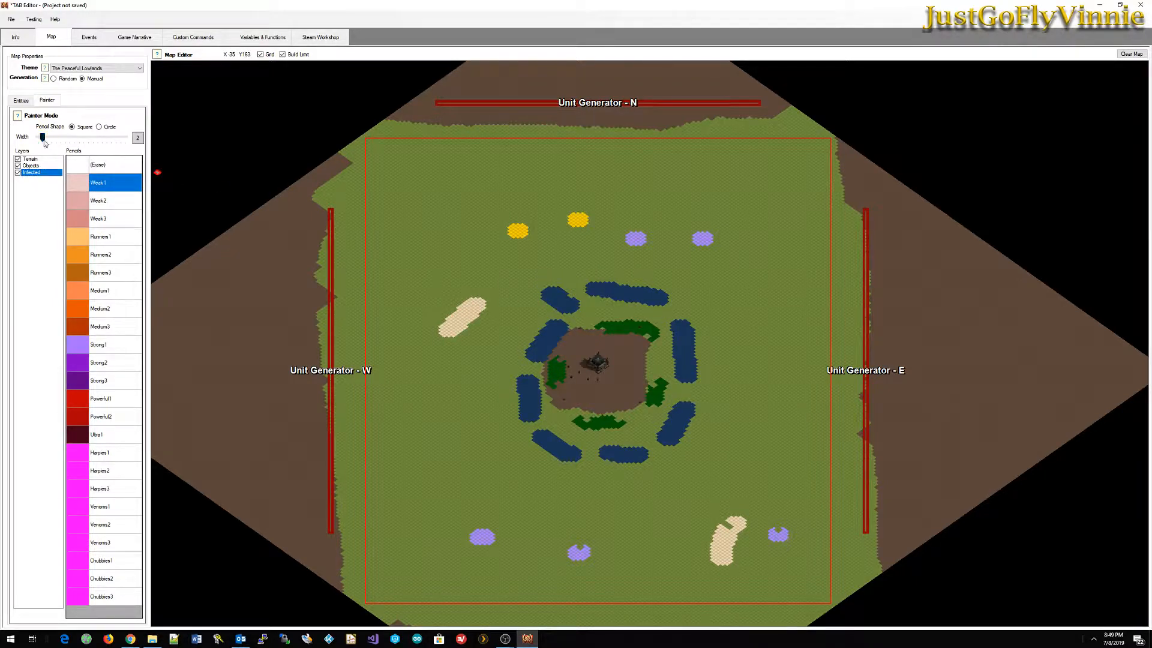
pyautogui.moveTo(42, 140); pyautogui.dragTo(55, 141)
pyautogui.click(101, 128)
# Paint long strips of Weak1 infected just inside the map's north, west, east and south edges, near the unit generators.
pyautogui.moveTo(458, 242); pyautogui.dragTo(443, 416, button='middle')
pyautogui.moveTo(527, 327); pyautogui.dragTo(714, 344)
pyautogui.moveTo(391, 502); pyautogui.dragTo(418, 266, button='middle')
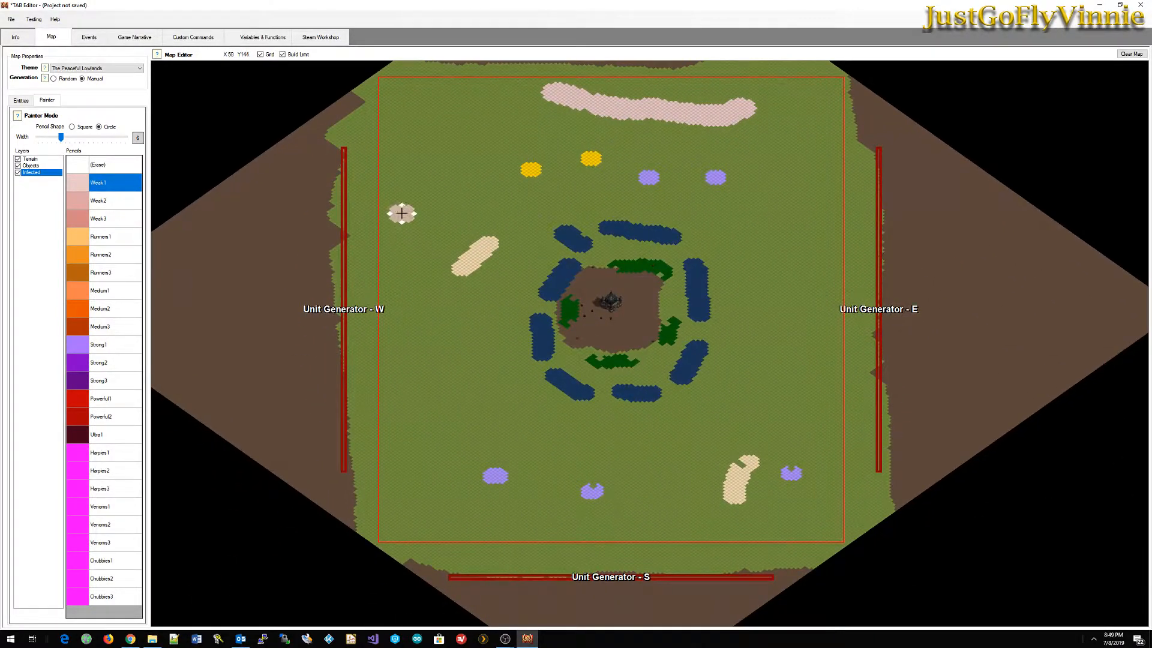
pyautogui.moveTo(402, 214); pyautogui.dragTo(401, 399)
pyautogui.moveTo(828, 260); pyautogui.dragTo(828, 401)
pyautogui.moveTo(562, 521); pyautogui.dragTo(713, 521)
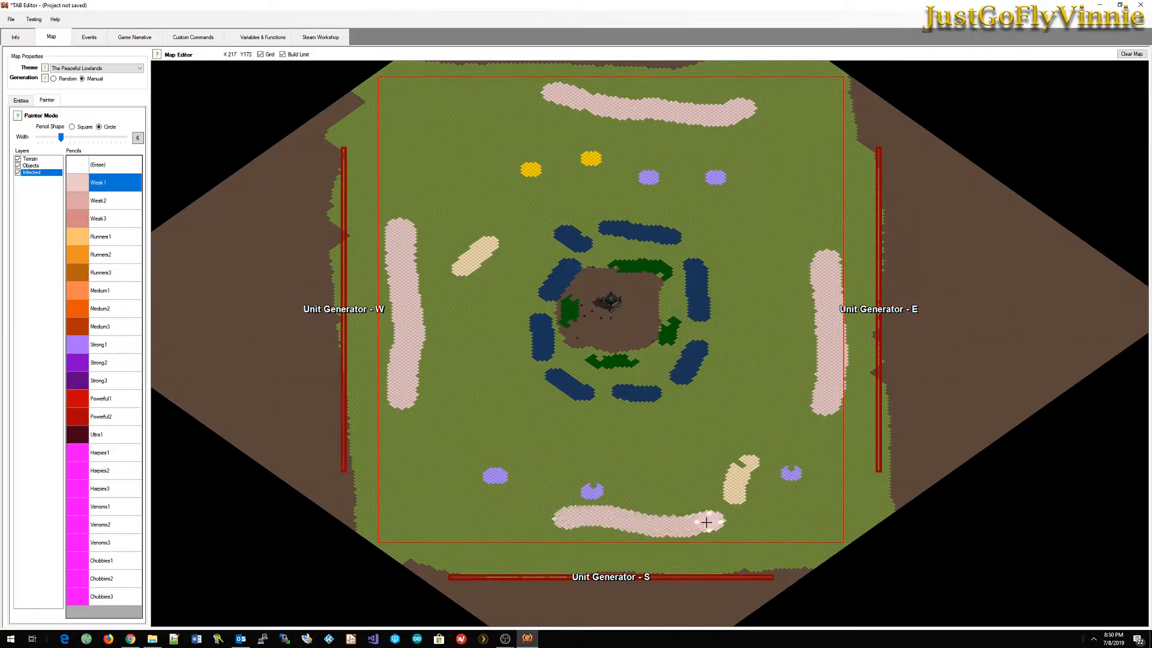
# Choose the Harpies1 pencil, reduce its width to 1 and paint a single cell at the dirt area's southwest edge.
pyautogui.moveTo(511, 371); pyautogui.dragTo(476, 507, button='middle')
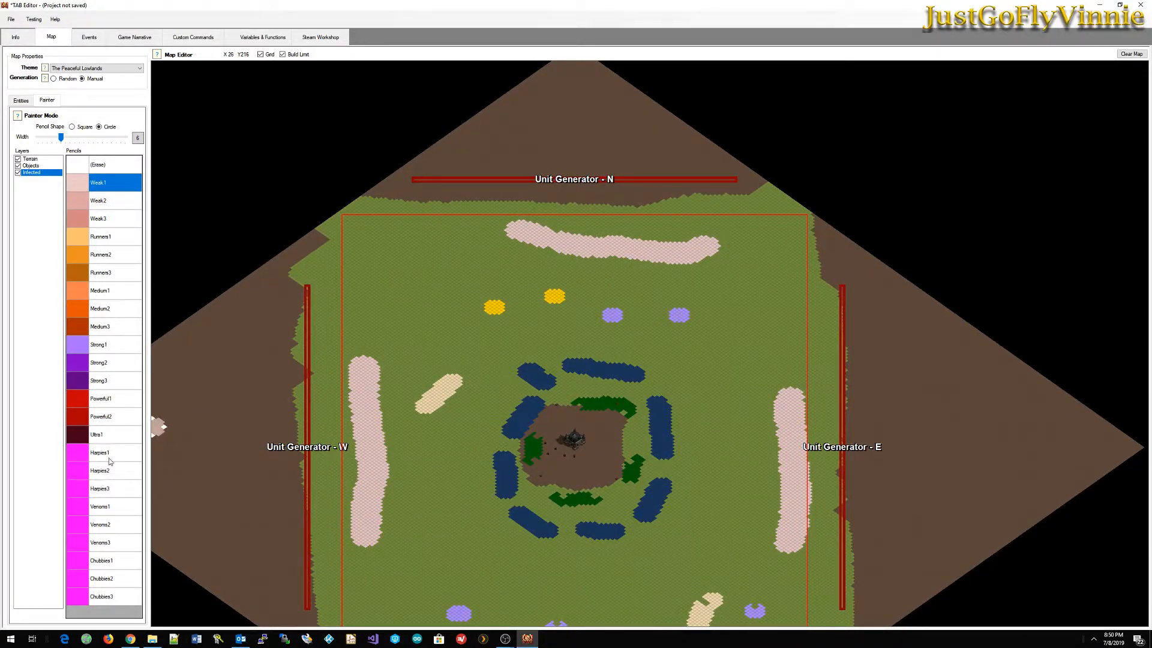
pyautogui.click(109, 455)
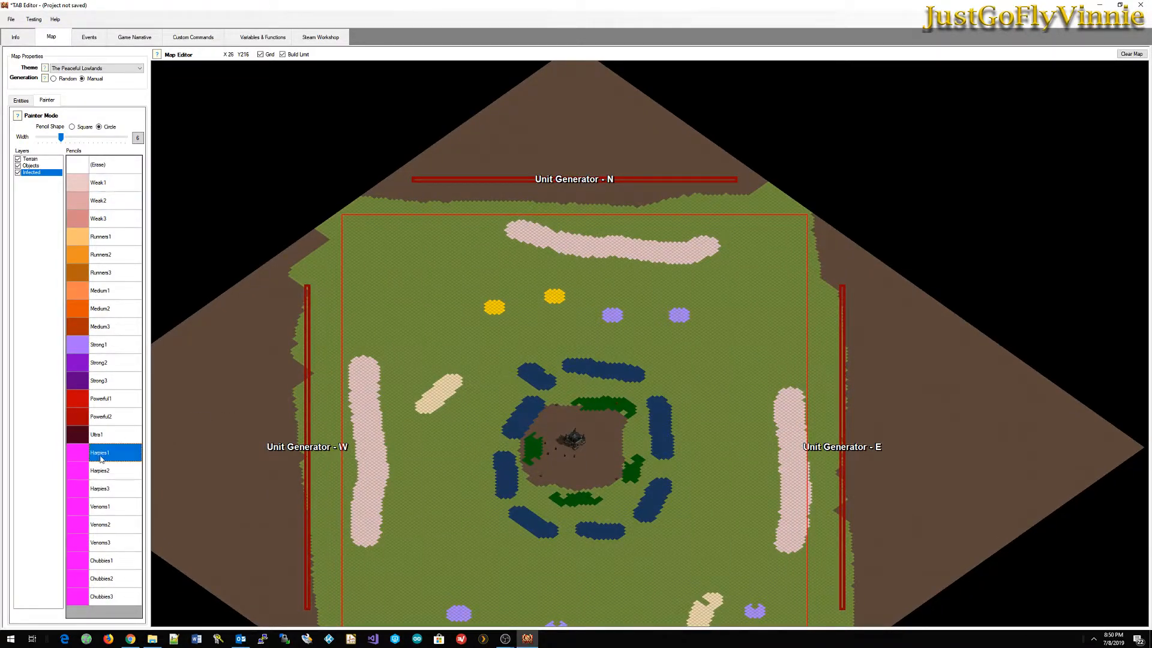
pyautogui.click(60, 138)
pyautogui.moveTo(60, 137); pyautogui.dragTo(37, 138)
pyautogui.moveTo(474, 486); pyautogui.dragTo(483, 350, button='middle')
pyautogui.scroll(1, 571, 417)
pyautogui.scroll(1, 567, 417)
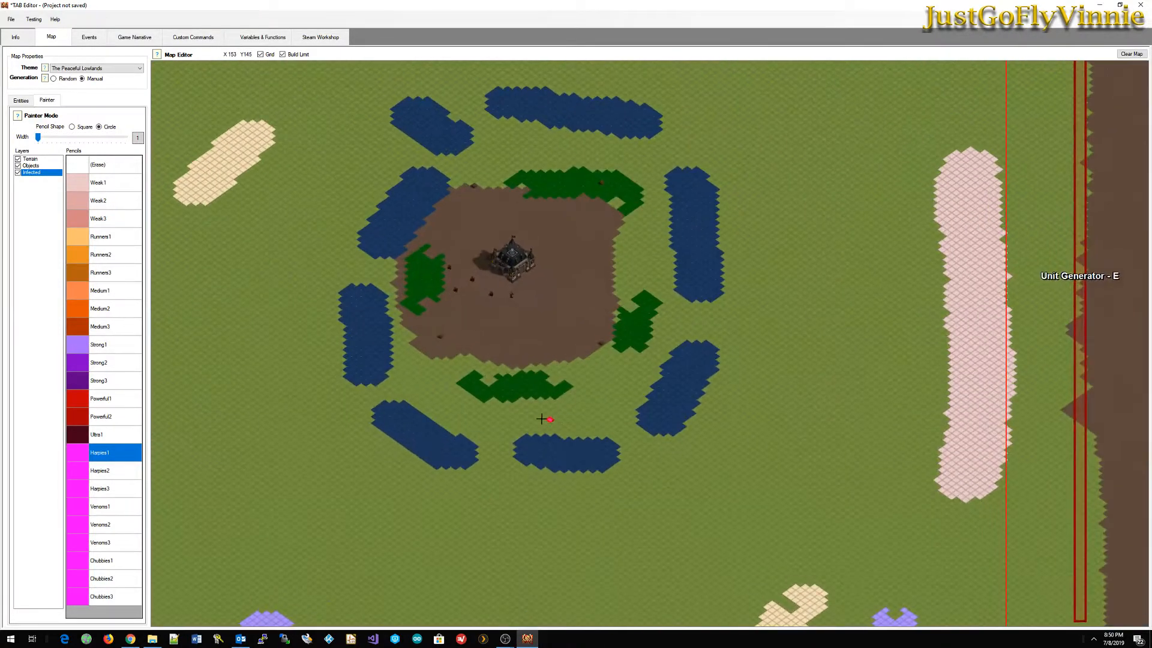
pyautogui.scroll(1, 470, 413)
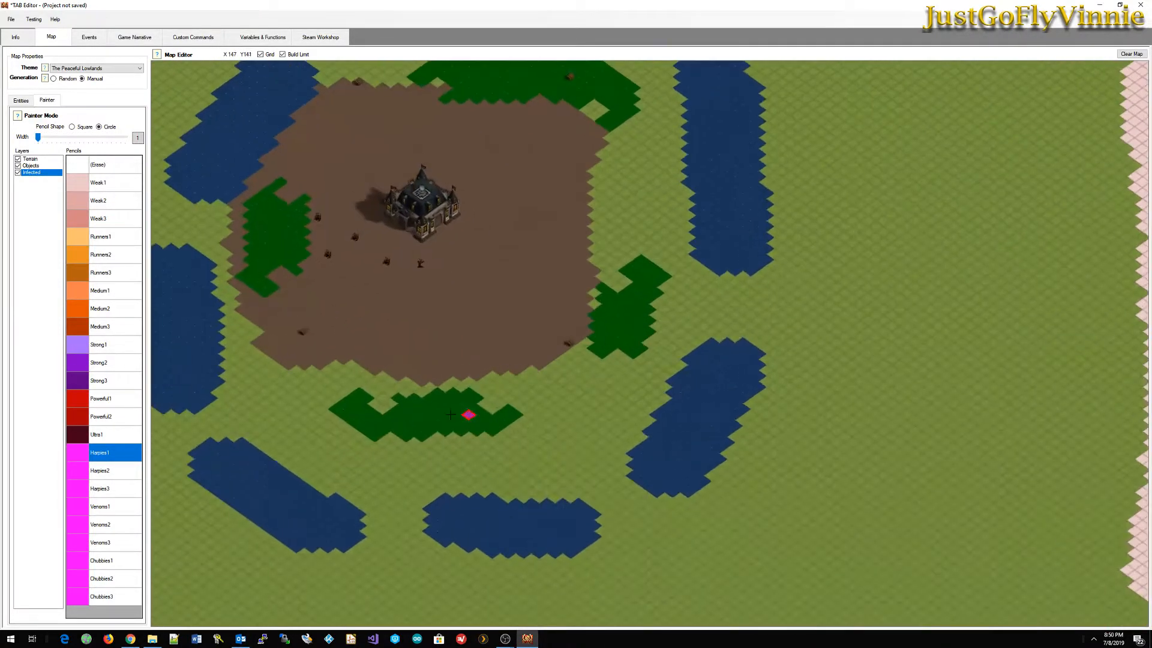
pyautogui.click(319, 354)
# Examine the harpy at the dirt area's southwest edge in the entity view and compare it with the painter view.
pyautogui.click(21, 100)
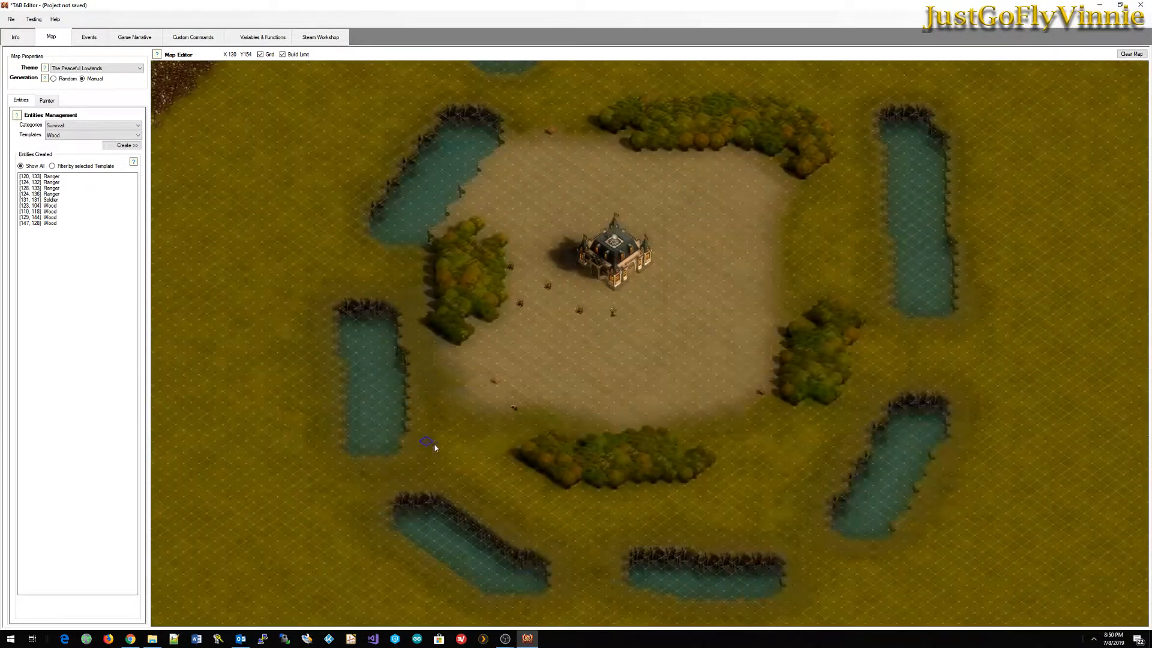
pyautogui.scroll(5, 456, 444)
pyautogui.moveTo(583, 318); pyautogui.dragTo(679, 263, button='middle')
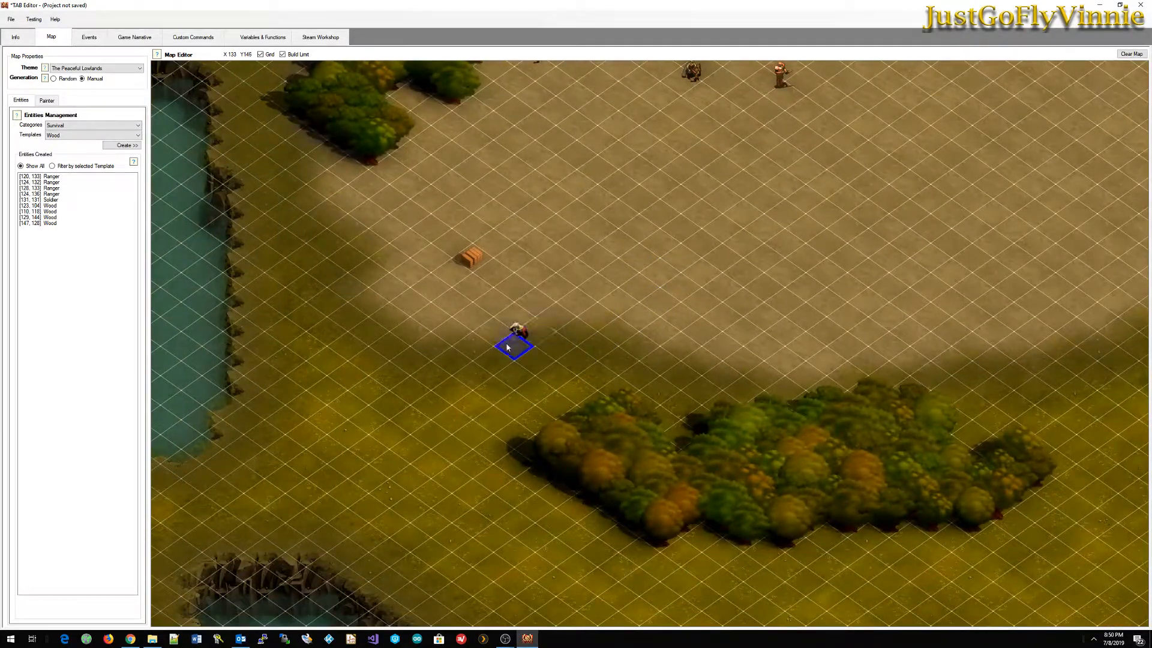
pyautogui.scroll(3, 473, 399)
pyautogui.scroll(-2, 404, 391)
pyautogui.scroll(-3, 404, 391)
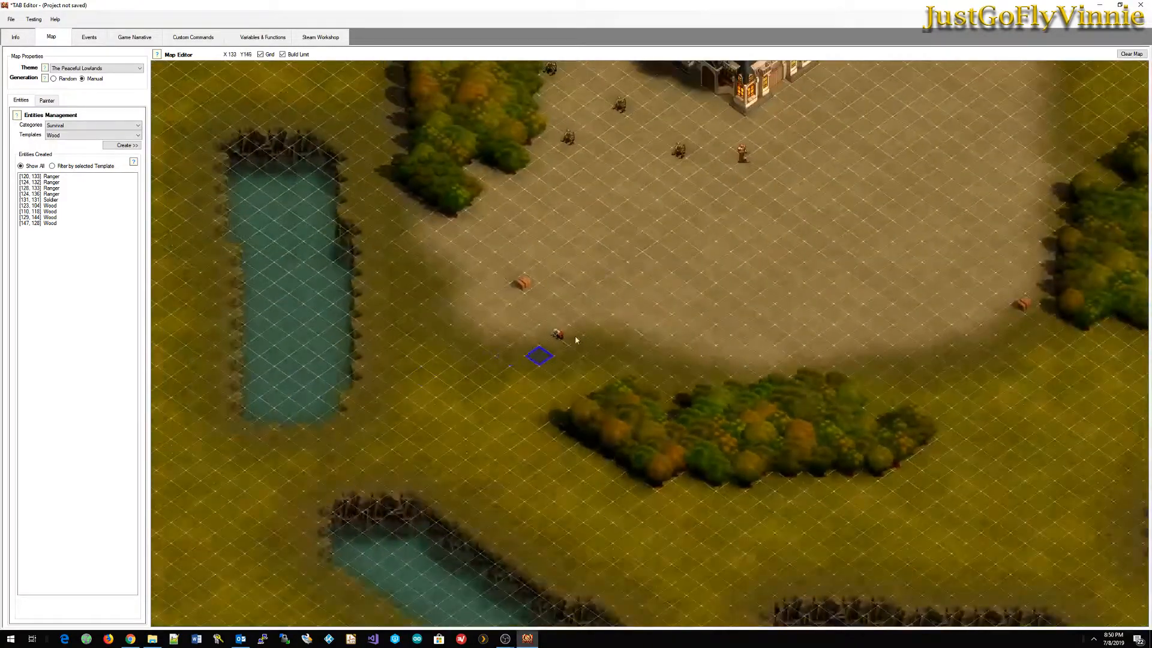
pyautogui.scroll(2, 576, 342)
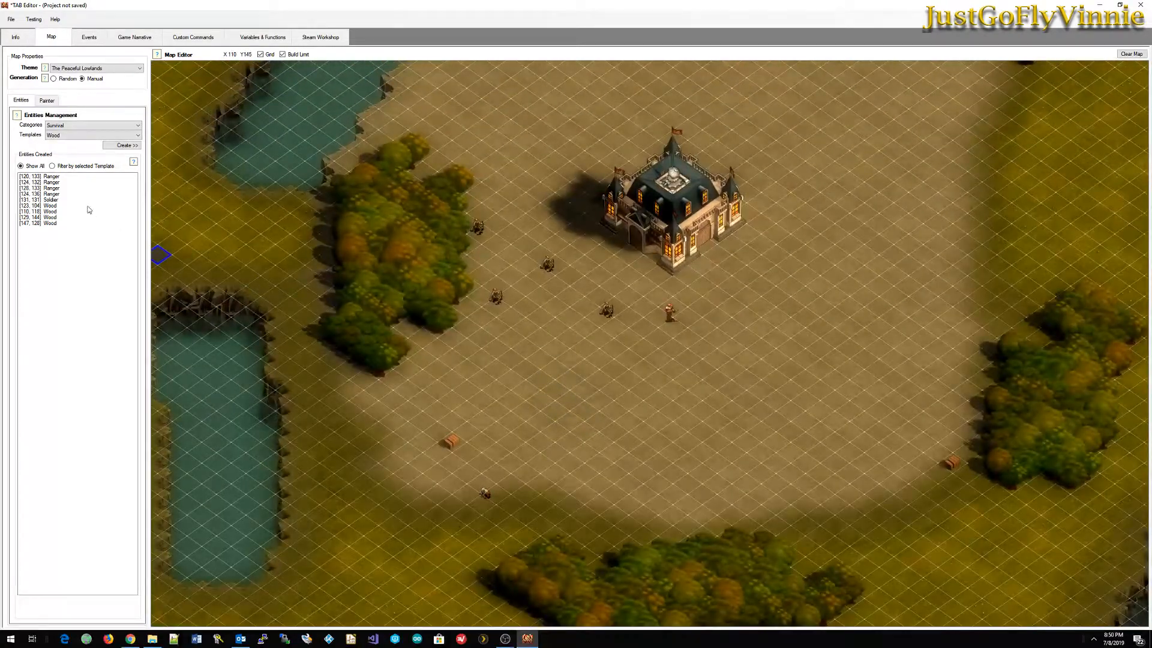
pyautogui.click(47, 100)
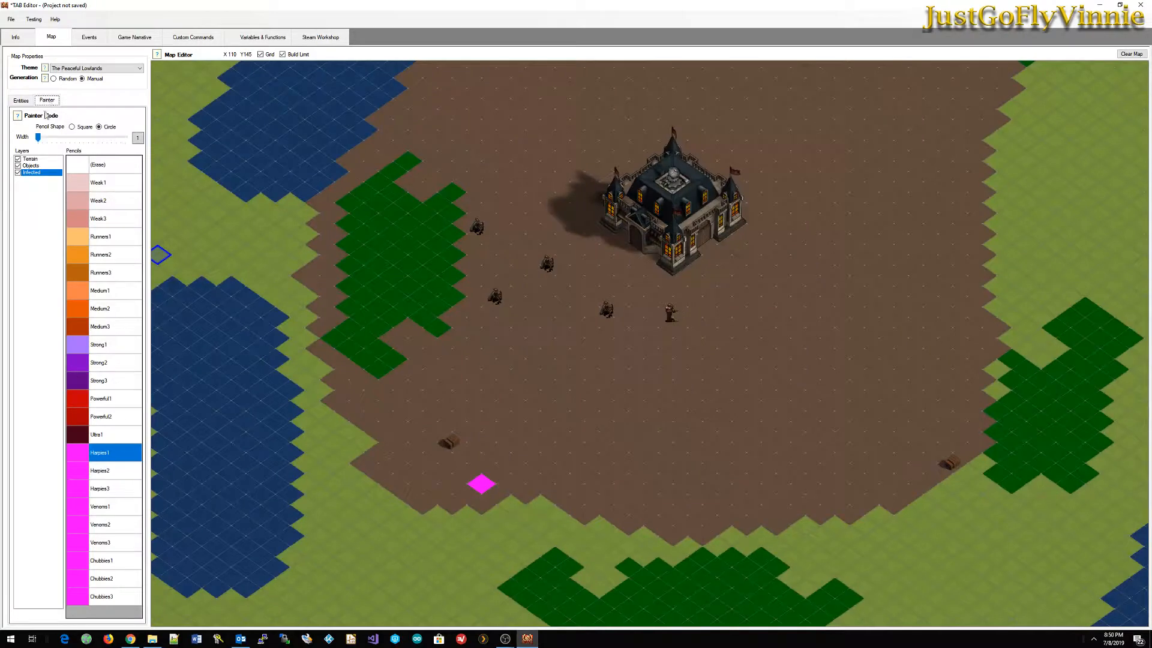
# Return to entity management, create a Sniper from the Units category and place it just south of the Soldier.
pyautogui.click(21, 101)
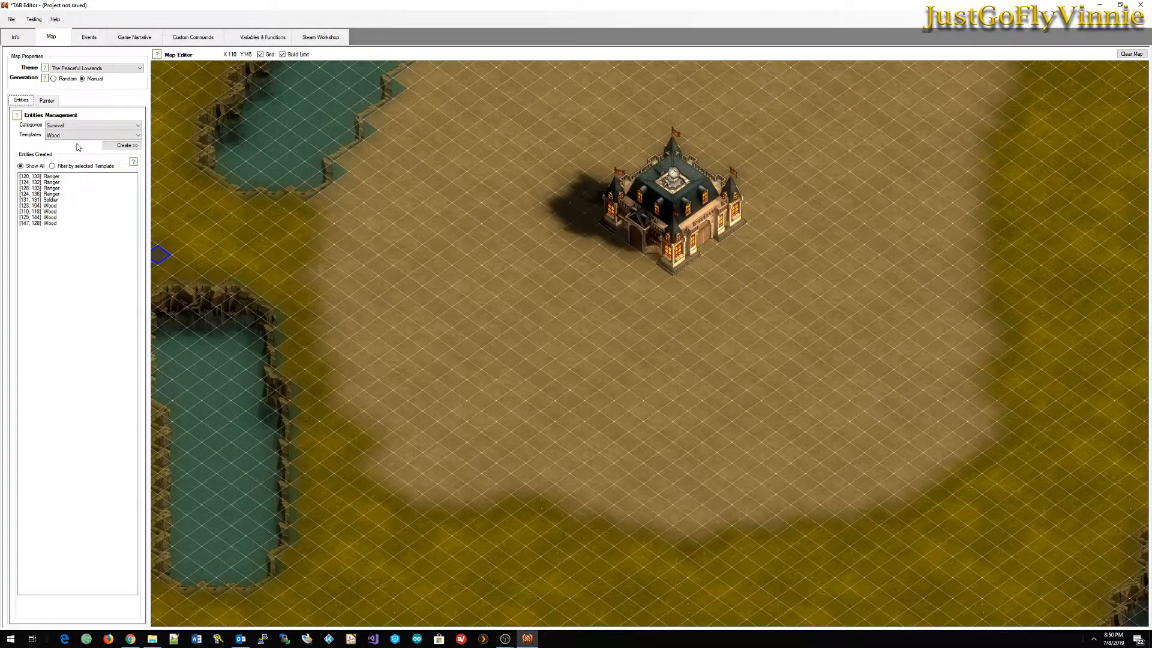
pyautogui.click(70, 136)
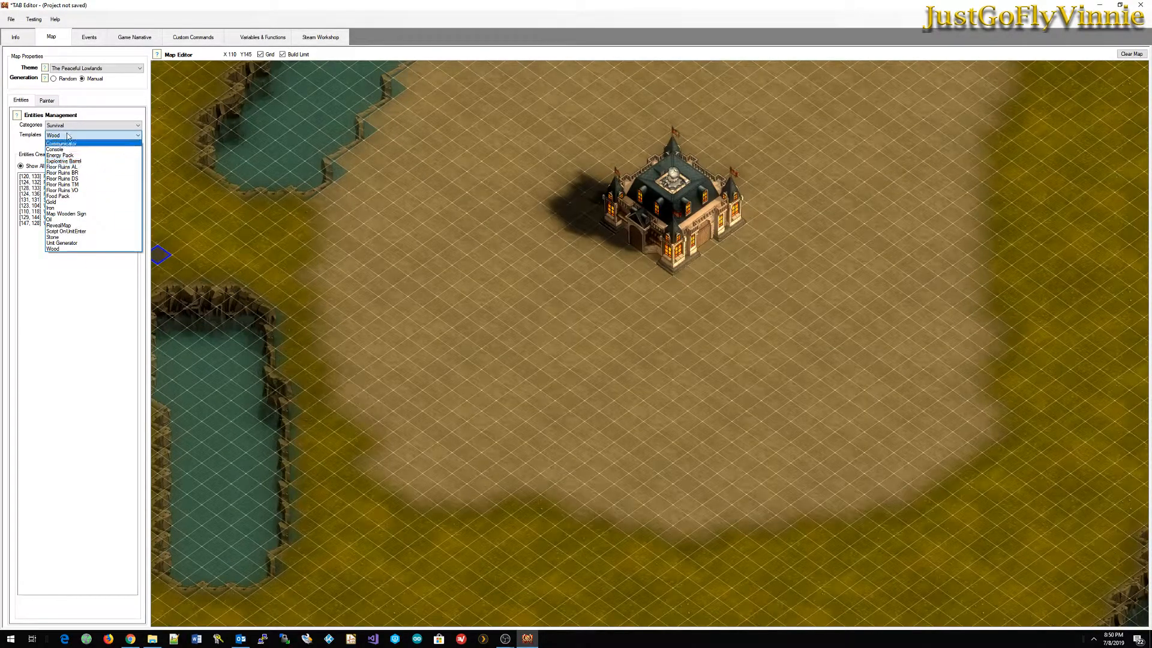
pyautogui.click(70, 126)
pyautogui.click(70, 126)
pyautogui.click(71, 143)
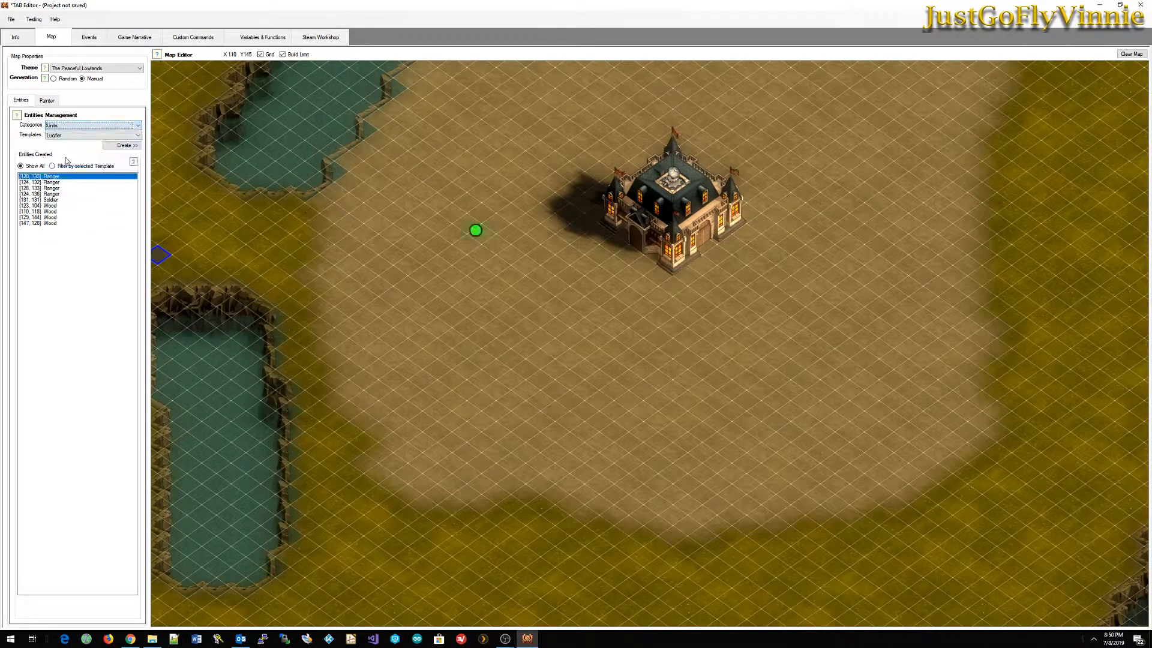
pyautogui.click(70, 136)
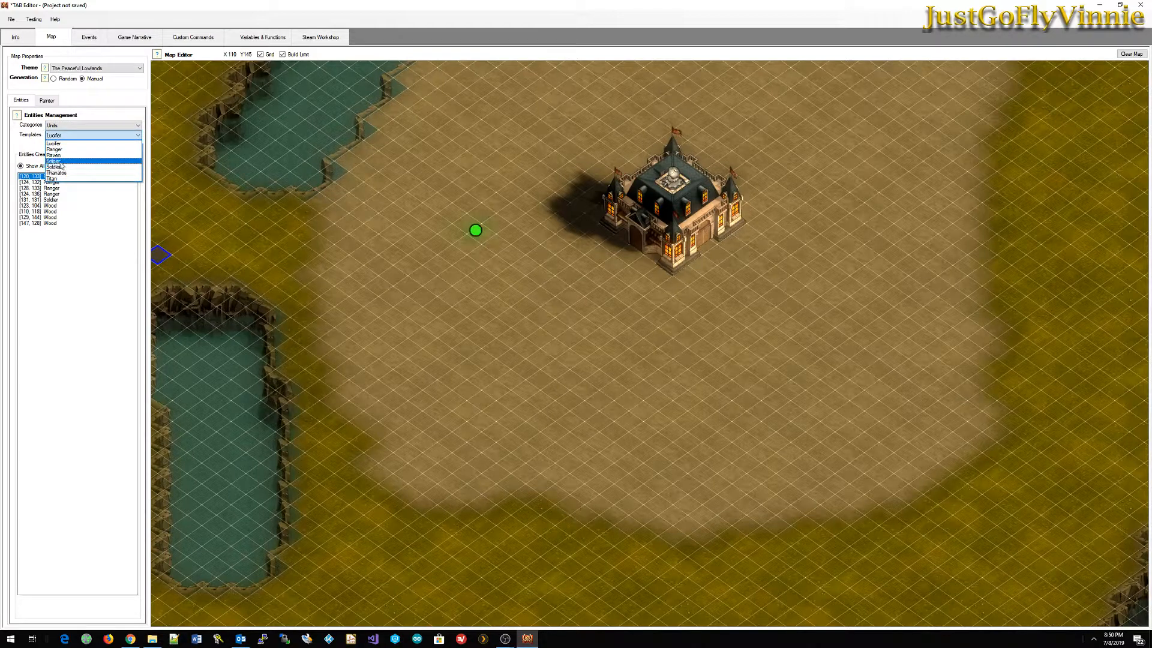
pyautogui.click(72, 171)
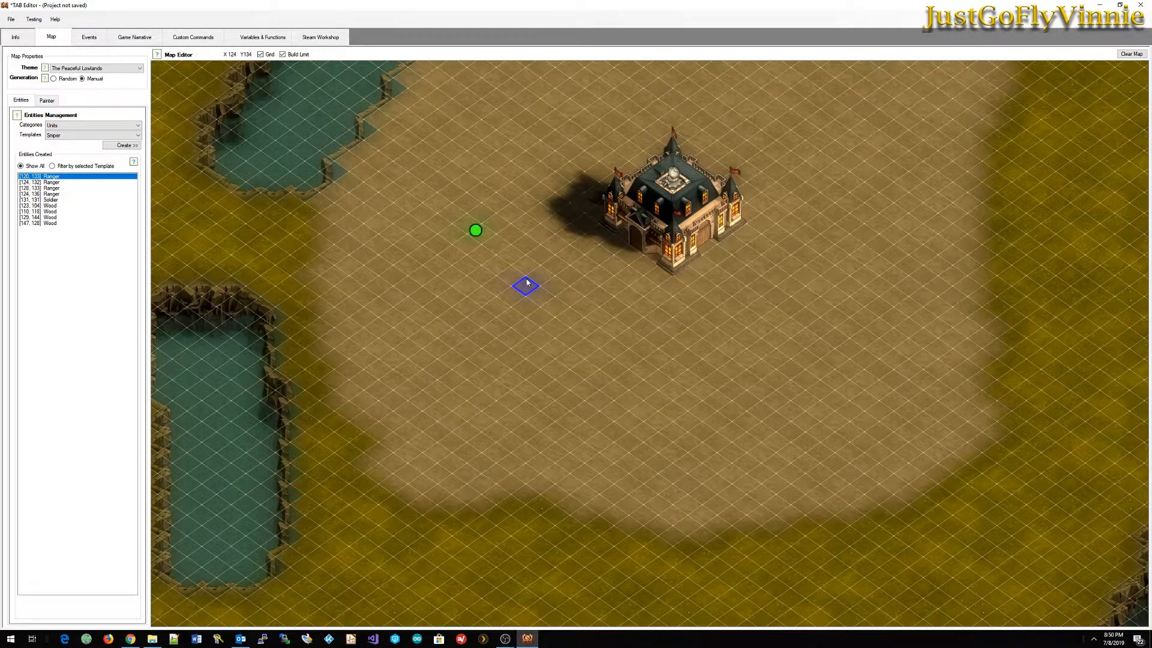
pyautogui.click(123, 145)
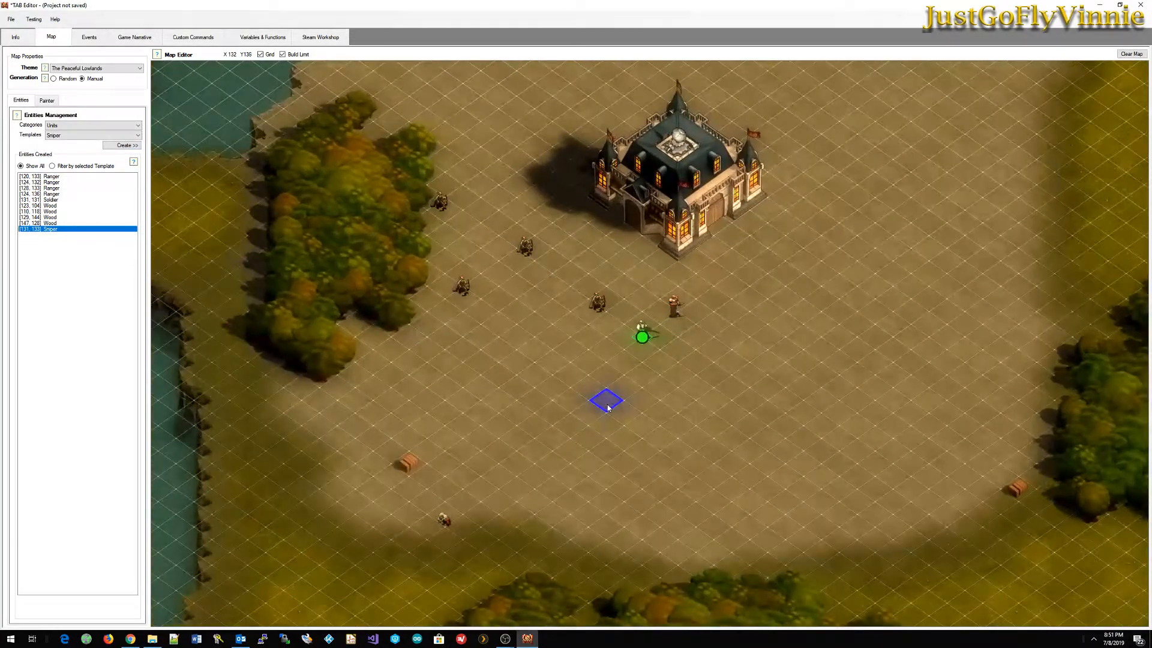
pyautogui.scroll(2, 608, 406)
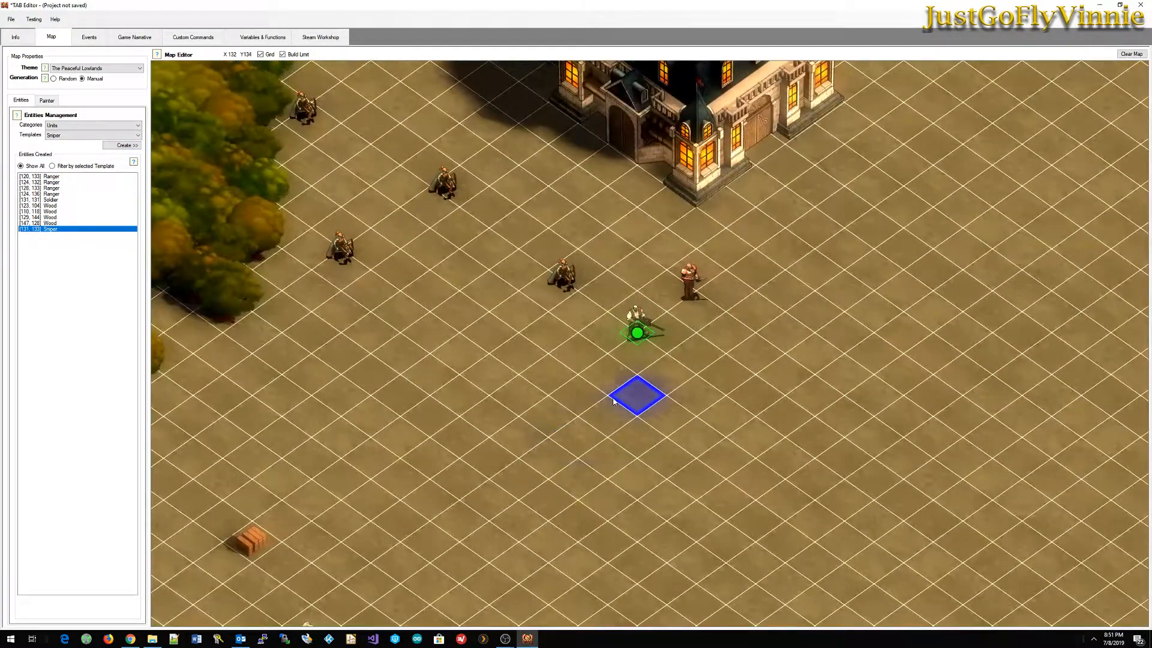
pyautogui.scroll(-3, 609, 396)
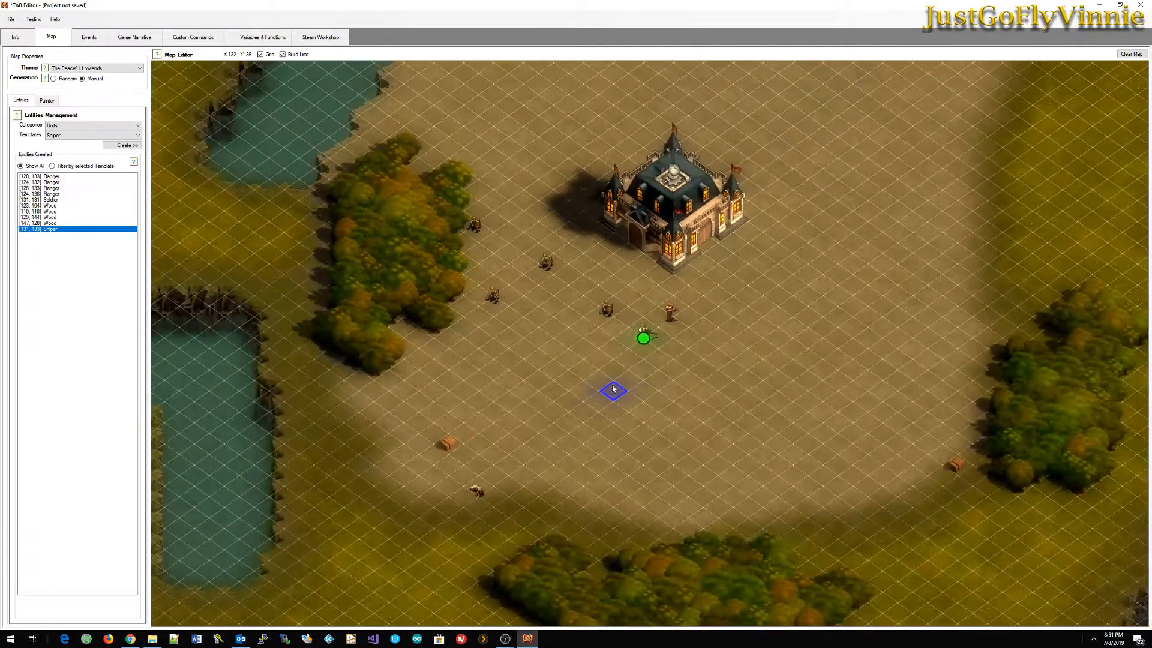
# Edit the Sniper's properties to make it a veteran.
pyautogui.rightClick(644, 338)
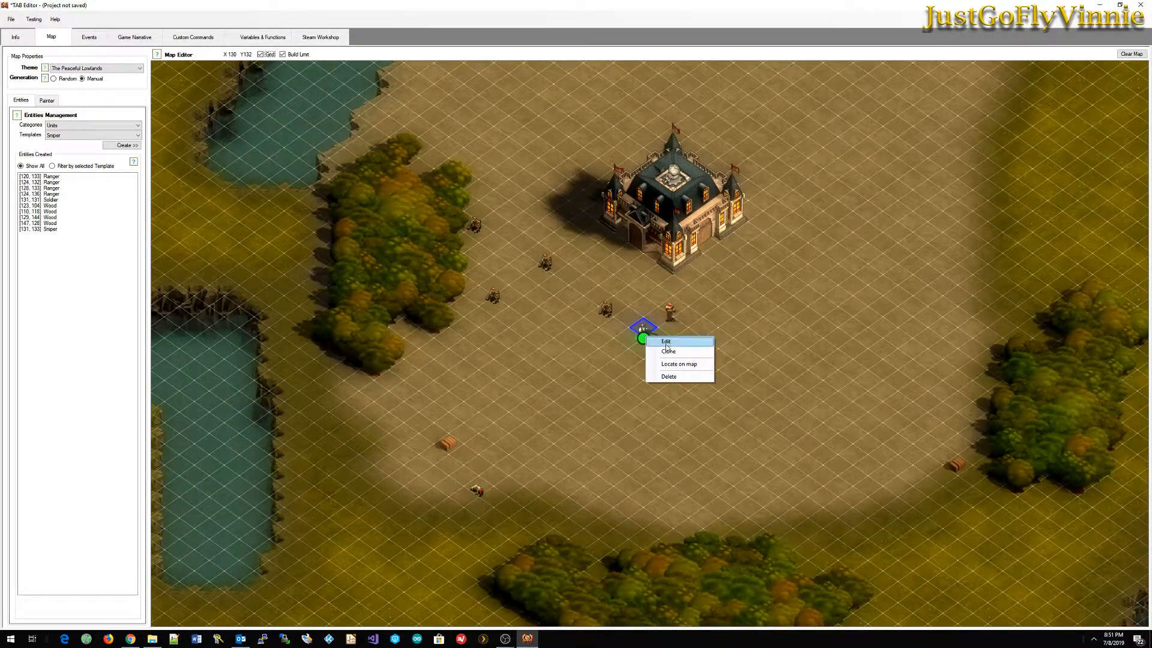
pyautogui.click(666, 343)
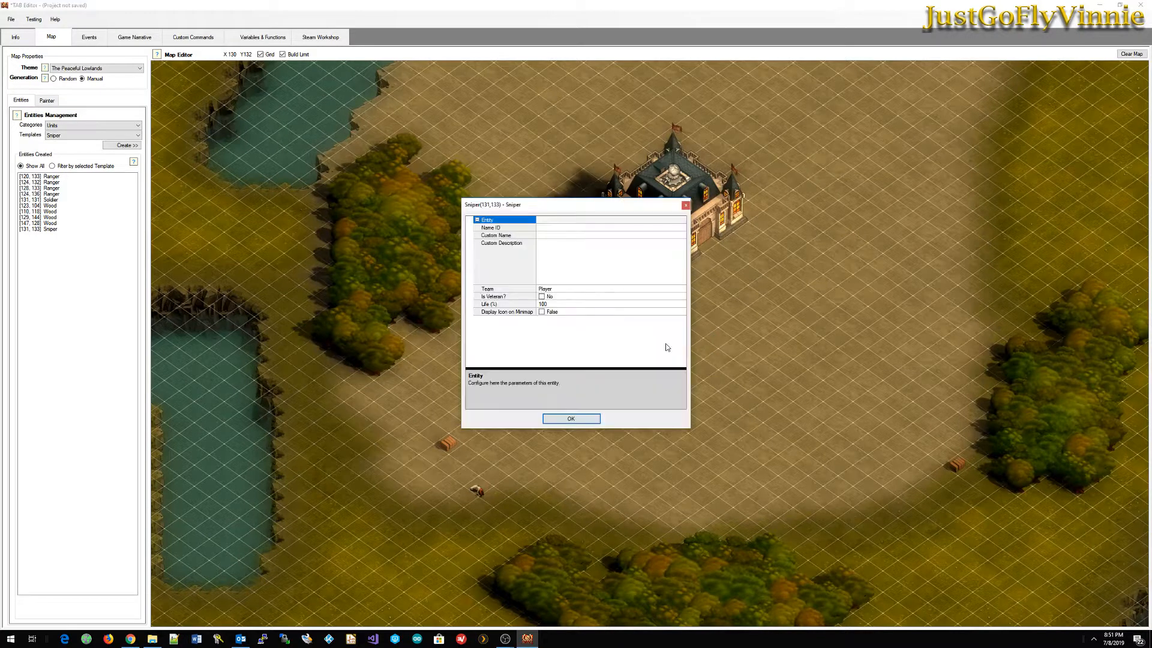
pyautogui.click(541, 296)
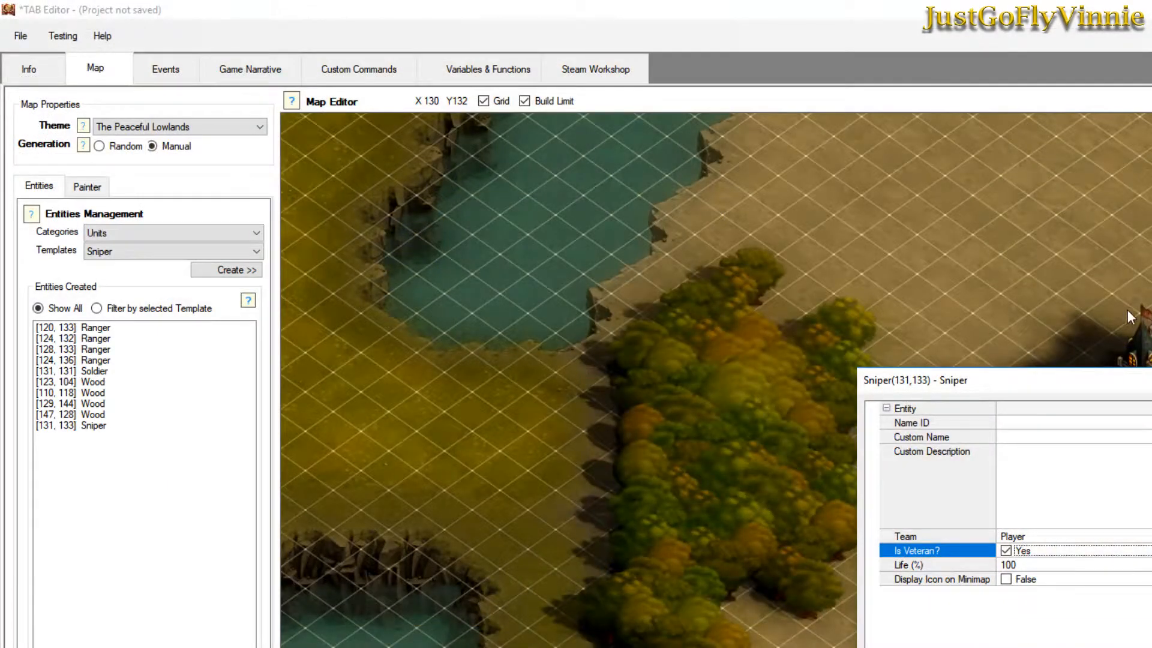
pyautogui.moveTo(1114, 385); pyautogui.dragTo(748, 203)
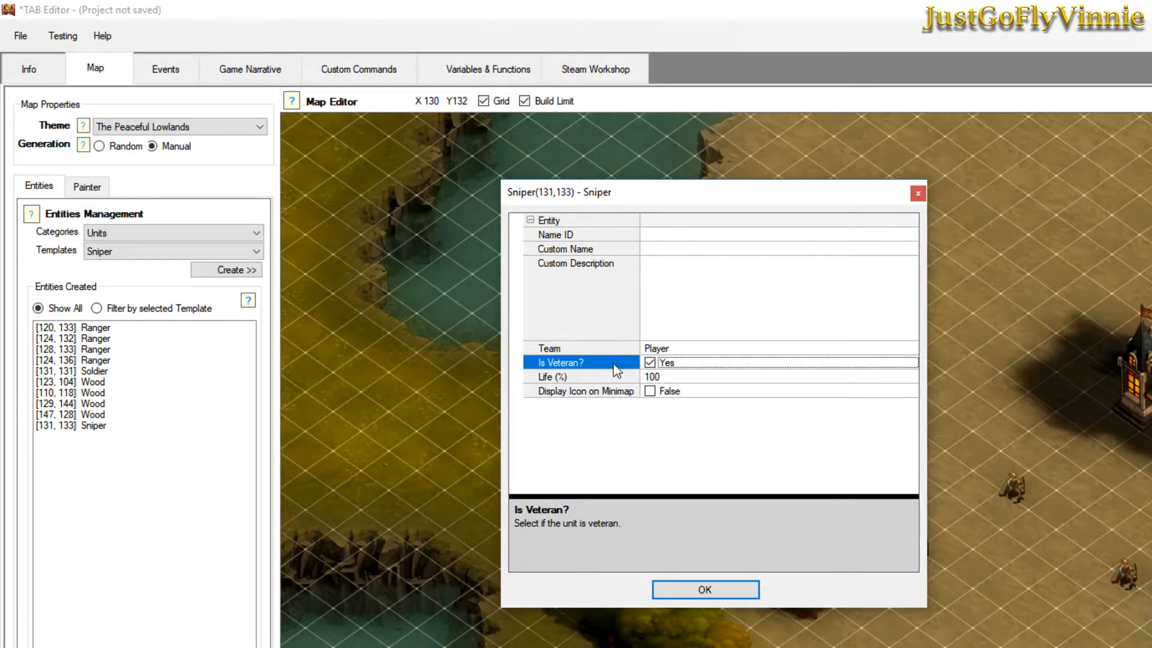
pyautogui.click(726, 589)
# Move the four Rangers east to group them closer to the Soldier and Sniper near the command center.
pyautogui.scroll(3, 716, 380)
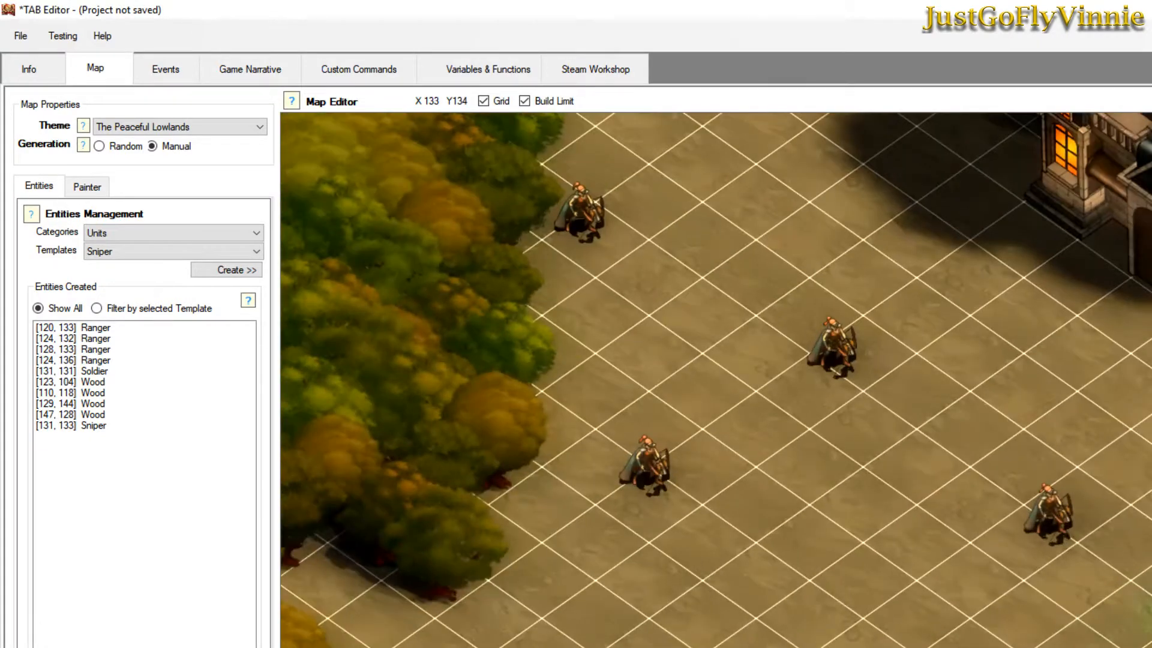
pyautogui.scroll(-3, 716, 380)
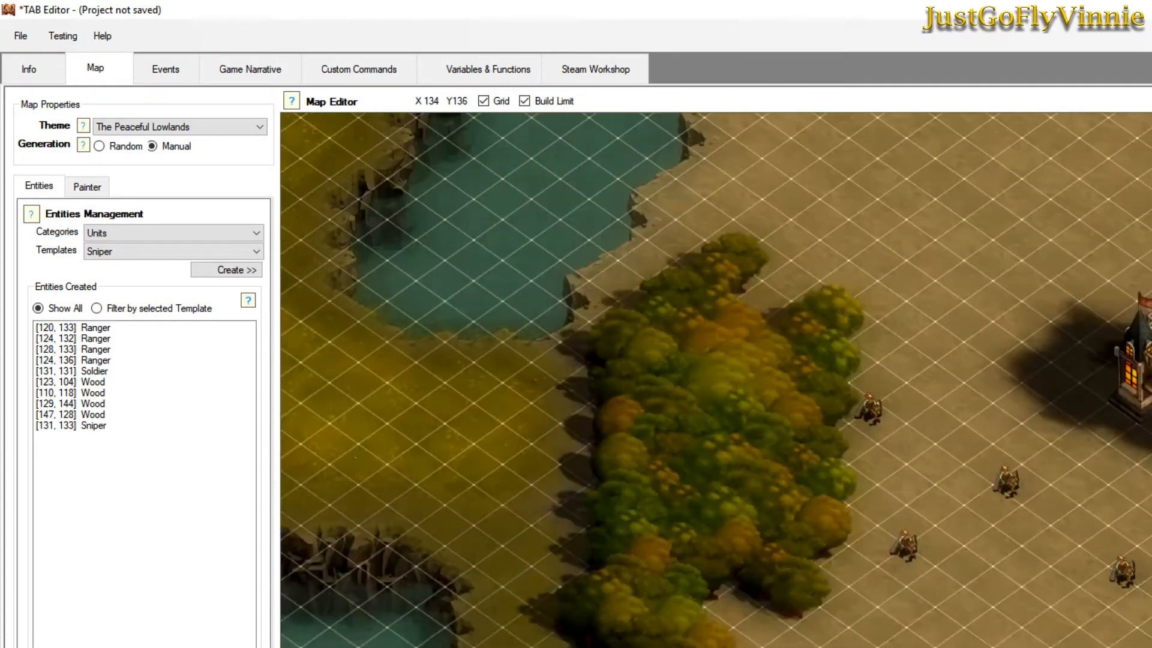
pyautogui.click(1122, 578)
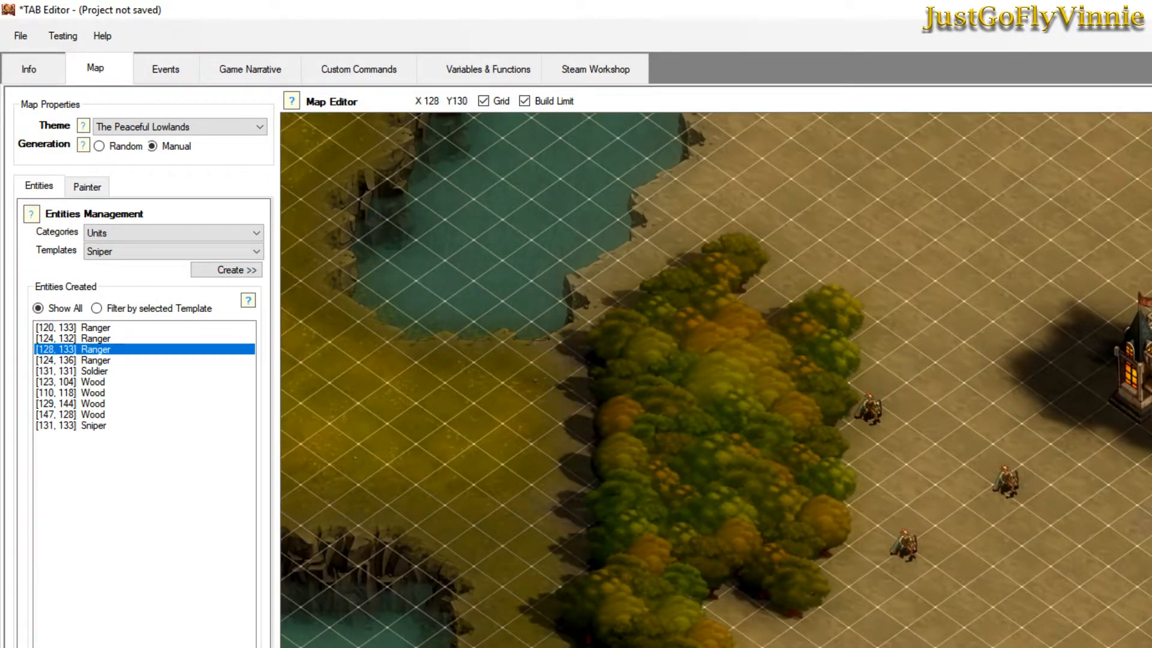
pyautogui.click(1012, 488)
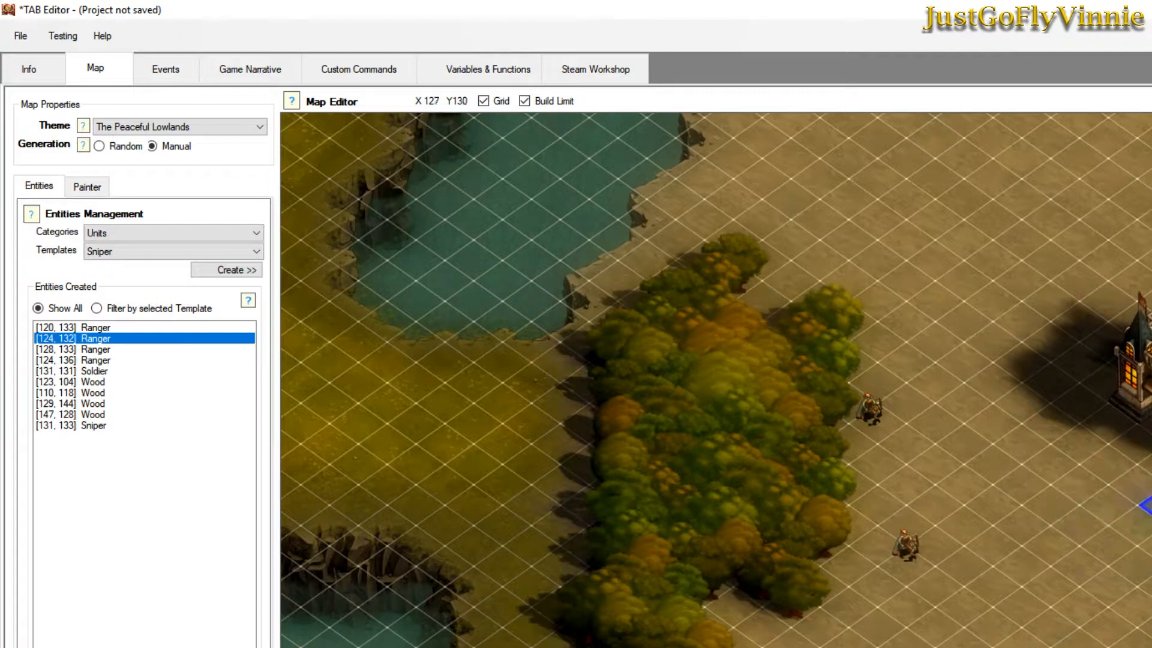
pyautogui.click(906, 557)
pyautogui.moveTo(906, 557); pyautogui.dragTo(1138, 542)
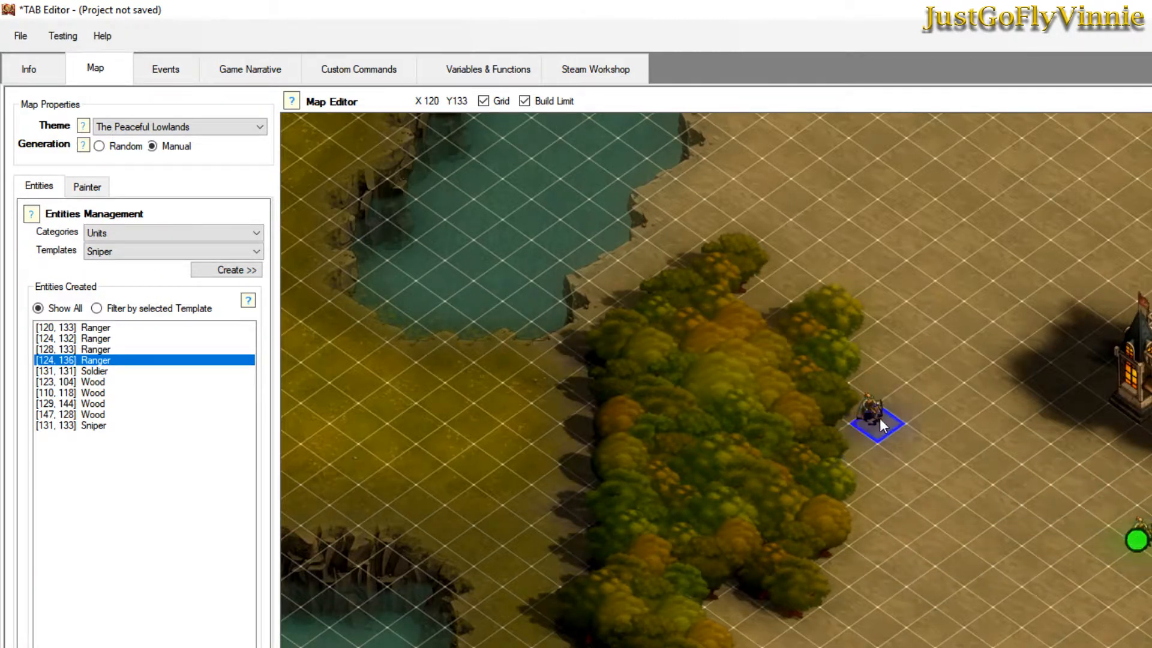
pyautogui.moveTo(870, 412); pyautogui.dragTo(1140, 532)
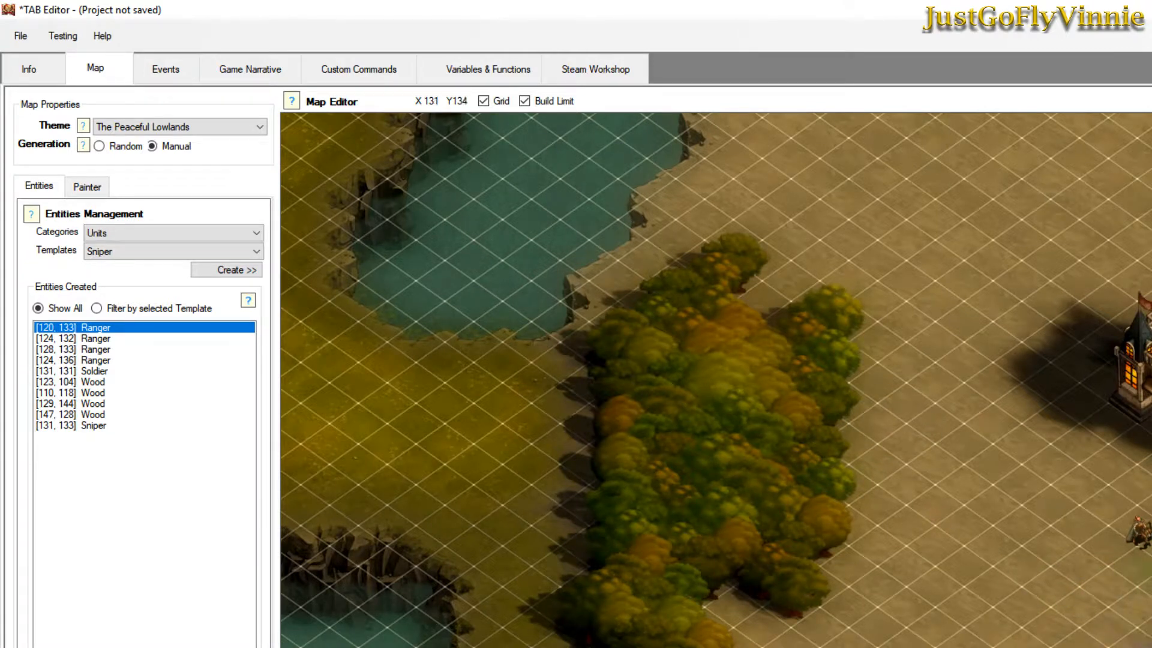
# Examine the whole map, checking the painted infected groups, water, build limit and north and west unit generators.
pyautogui.scroll(-3, 717, 379)
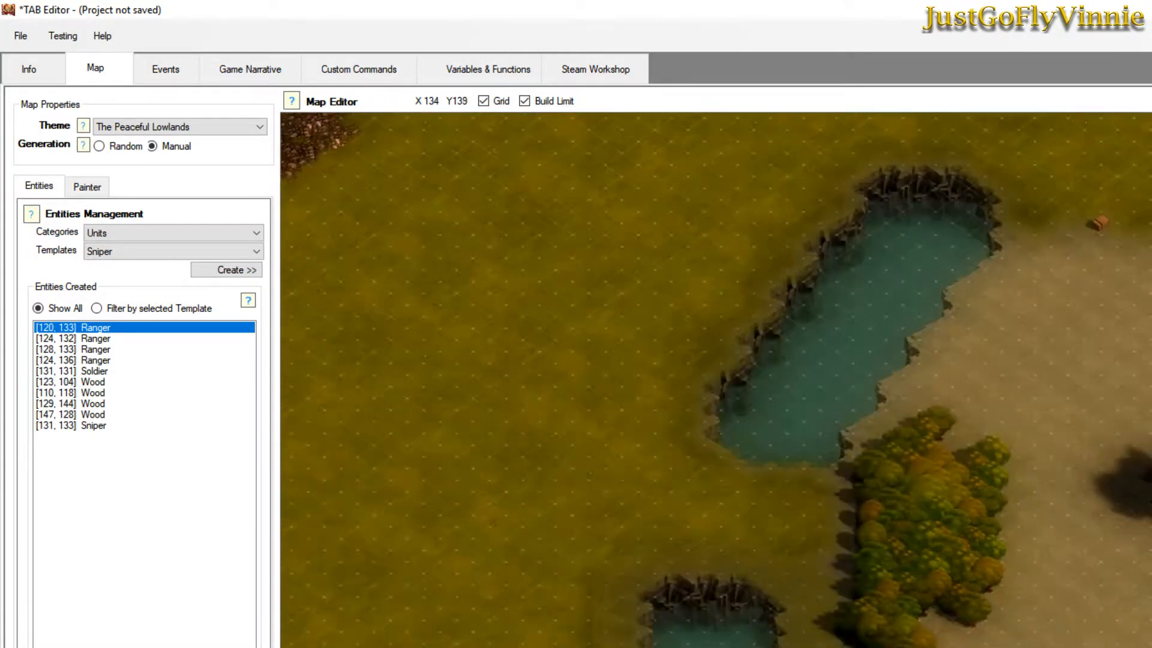
pyautogui.scroll(-3, 716, 380)
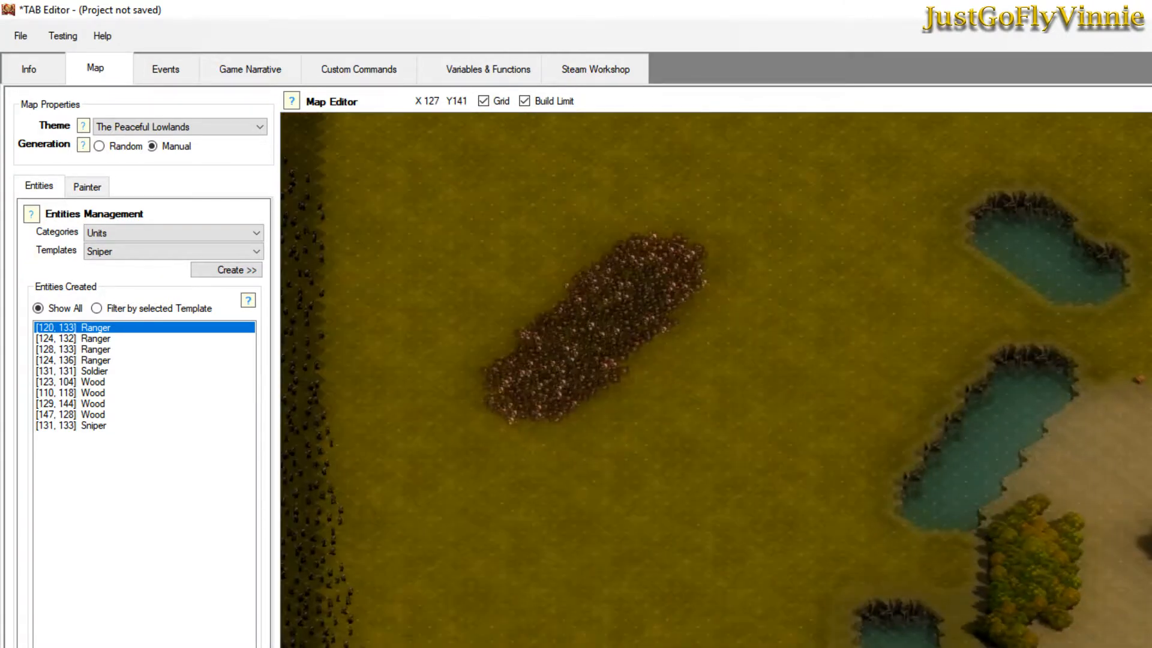
pyautogui.moveTo(603, 539); pyautogui.dragTo(936, 647, button='middle')
pyautogui.scroll(5, 1034, 560)
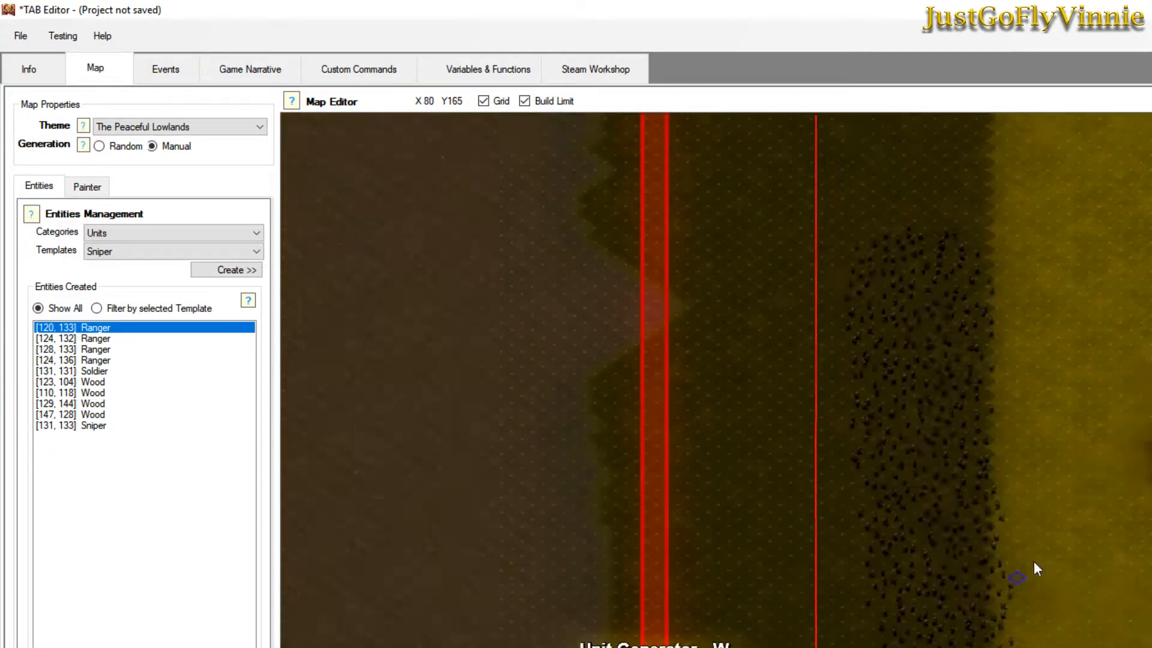
pyautogui.scroll(-2, 717, 380)
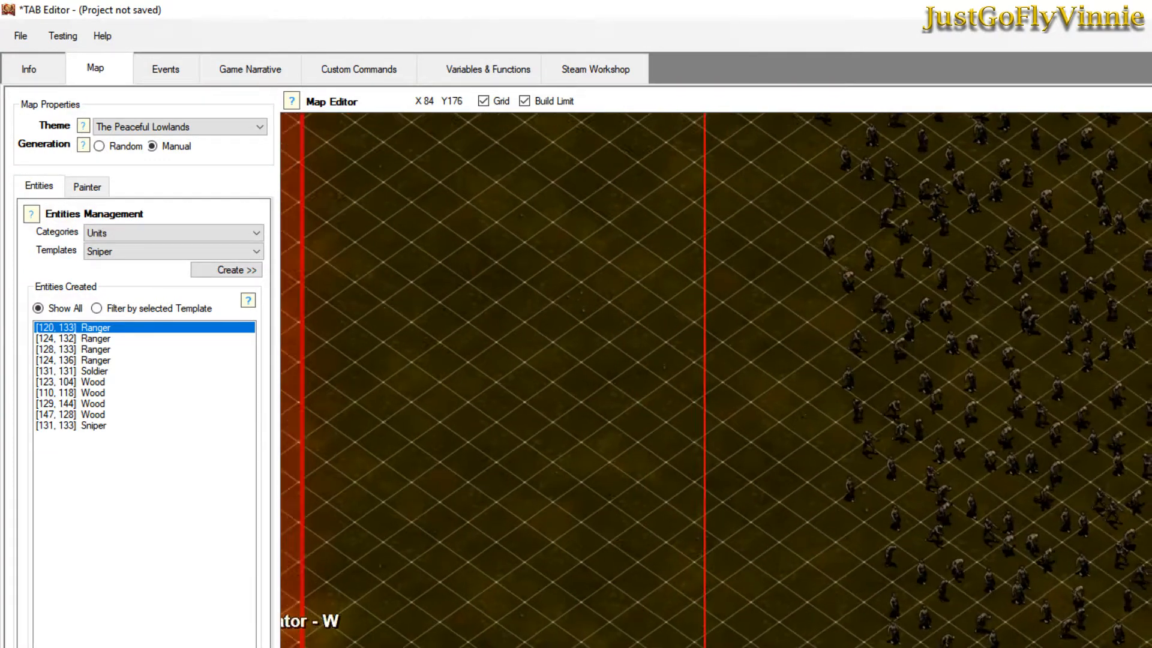
pyautogui.scroll(2, 716, 379)
pyautogui.scroll(-3, 716, 380)
pyautogui.scroll(-2, 717, 380)
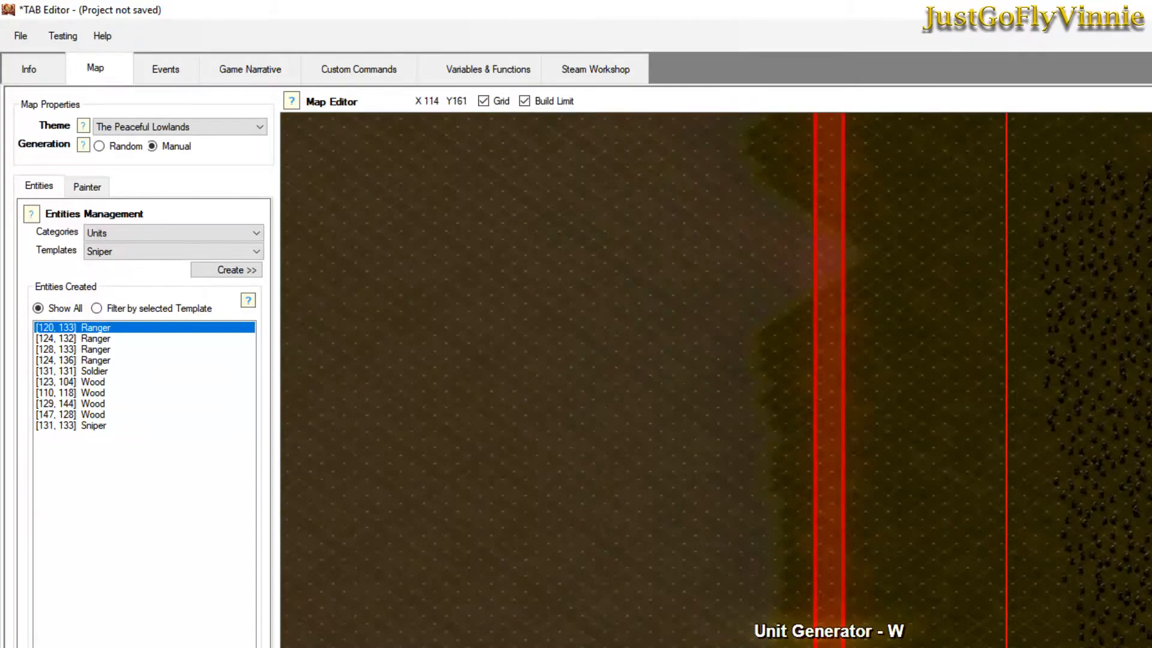
pyautogui.moveTo(1151, 582); pyautogui.dragTo(742, 244, button='middle')
pyautogui.moveTo(1151, 647); pyautogui.dragTo(1052, 173, button='middle')
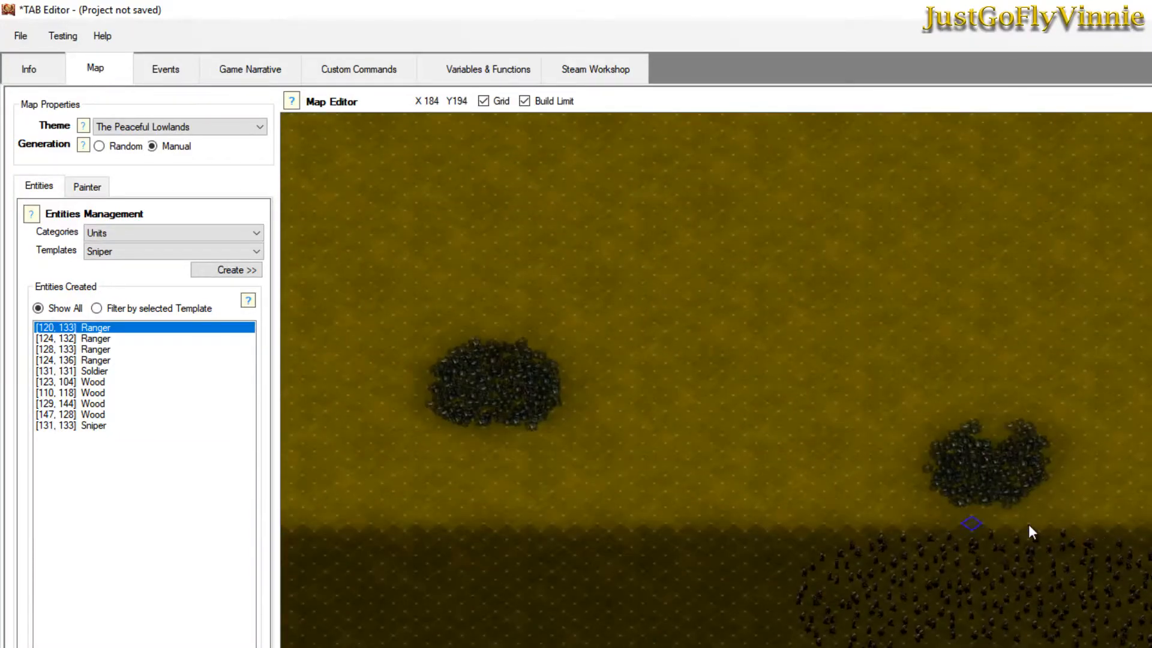
pyautogui.scroll(-4, 1134, 528)
pyautogui.moveTo(1151, 149); pyautogui.dragTo(995, 600, button='middle')
pyautogui.scroll(3, 1080, 600)
pyautogui.scroll(-2, 600, 516)
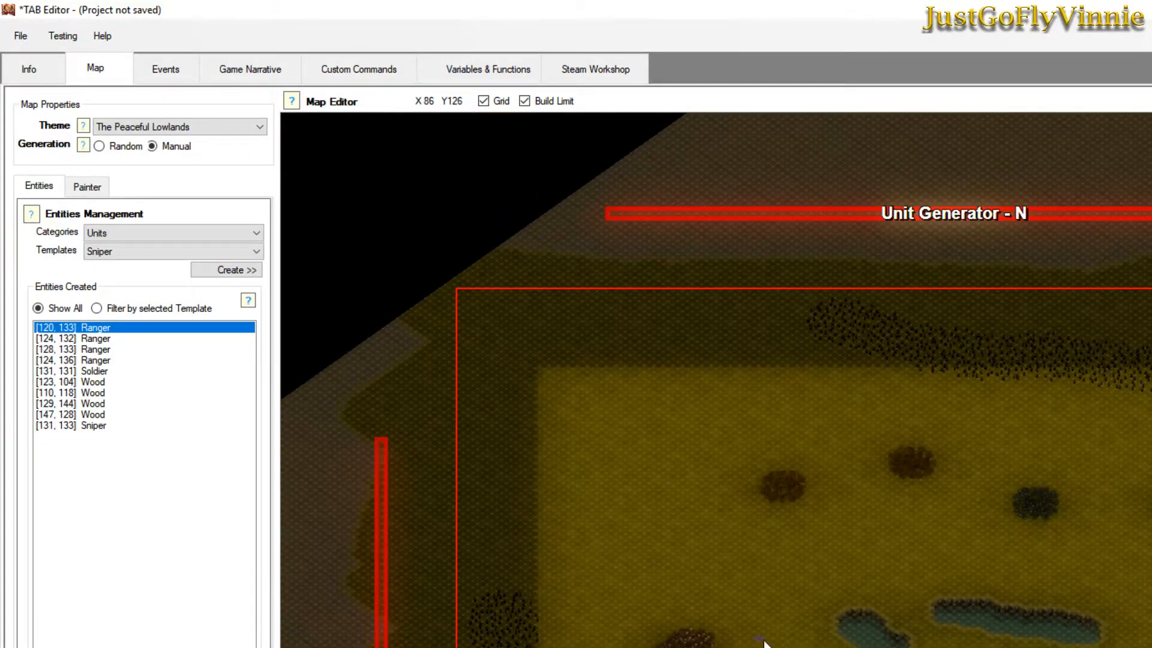
pyautogui.moveTo(774, 647); pyautogui.dragTo(879, 569, button='middle')
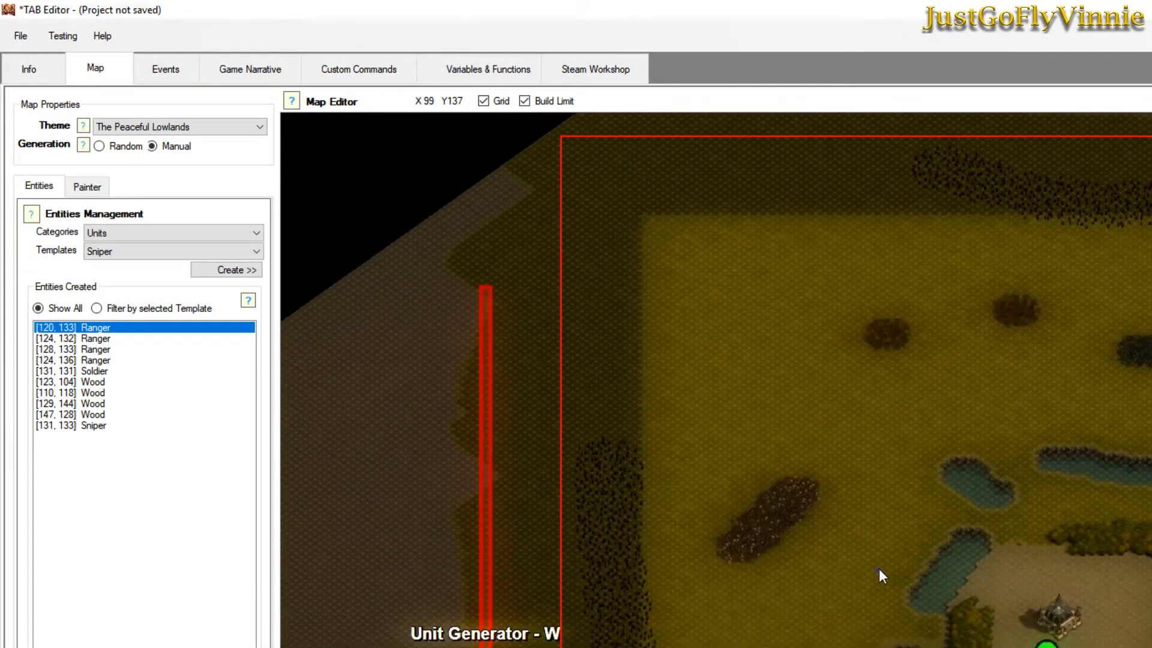
# Review the Steam Workshop publishing settings and the available visibility options.
pyautogui.click(573, 71)
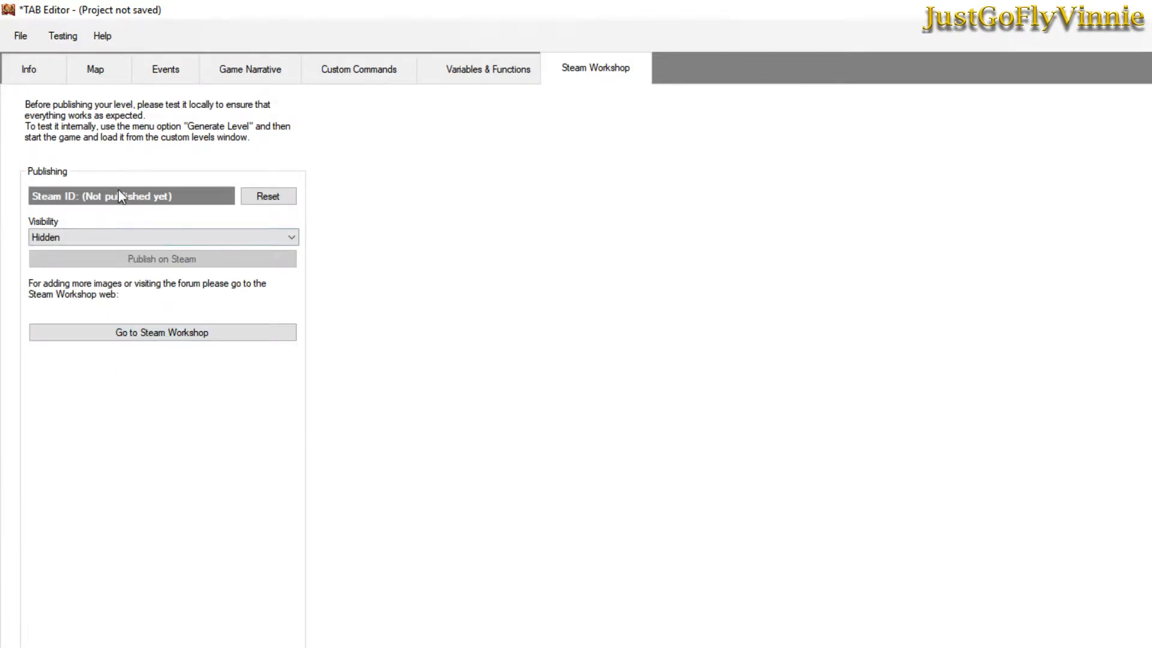
pyautogui.click(67, 238)
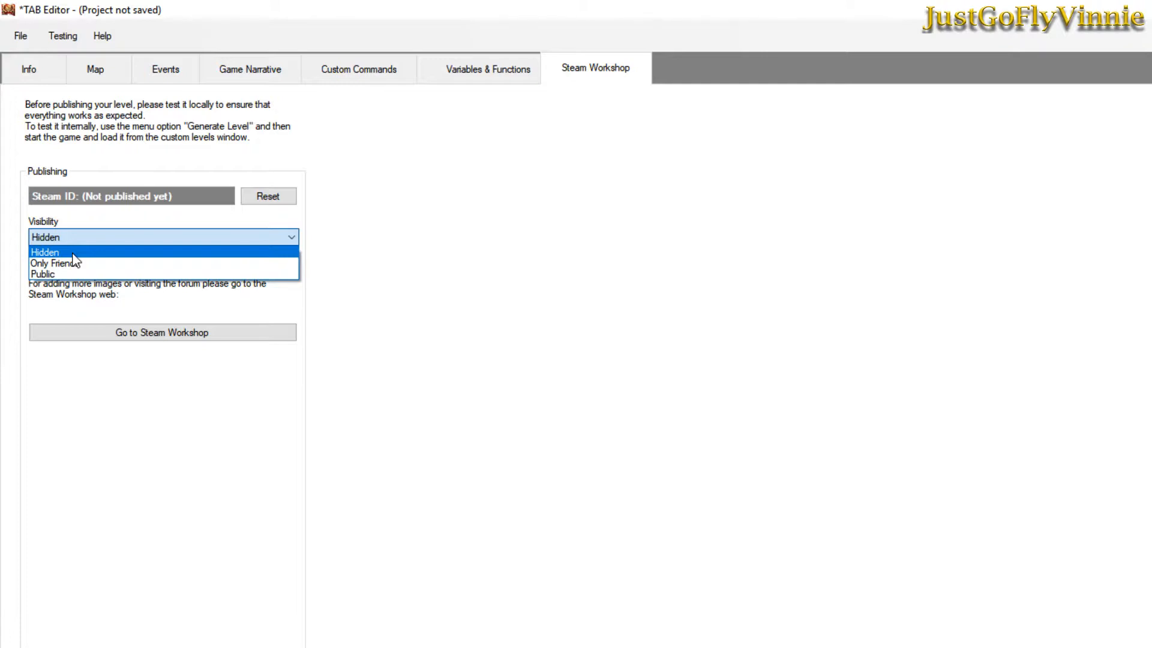
pyautogui.click(453, 292)
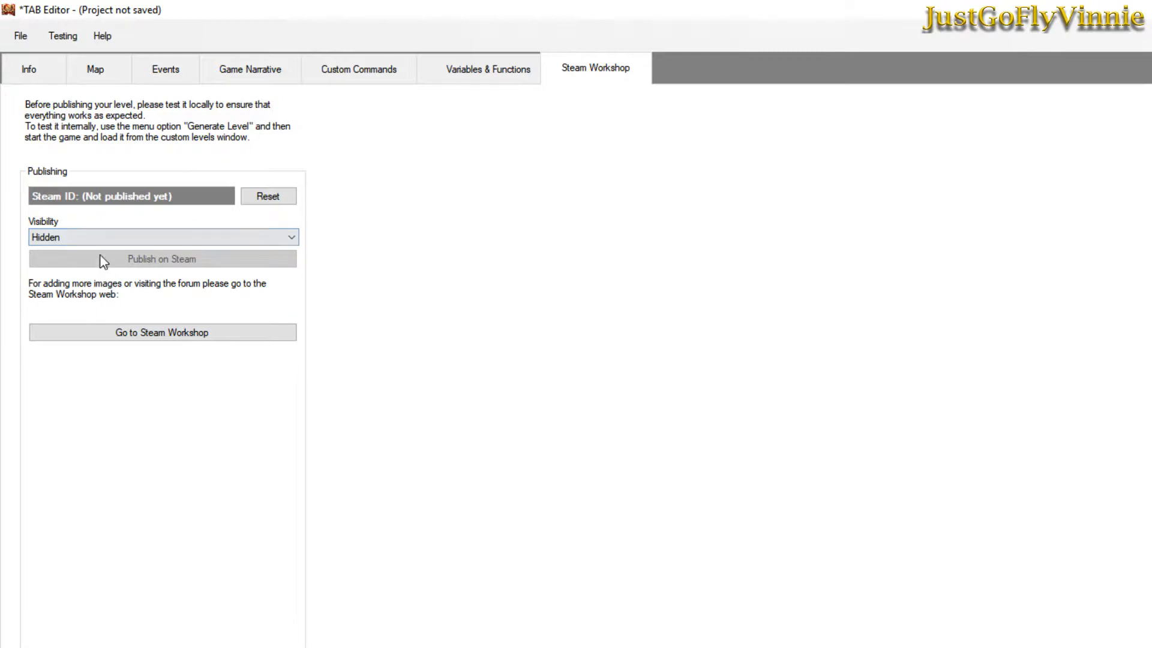
# Save the project as Tutorial A1 and generate the level locally for testing.
pyautogui.click(22, 36)
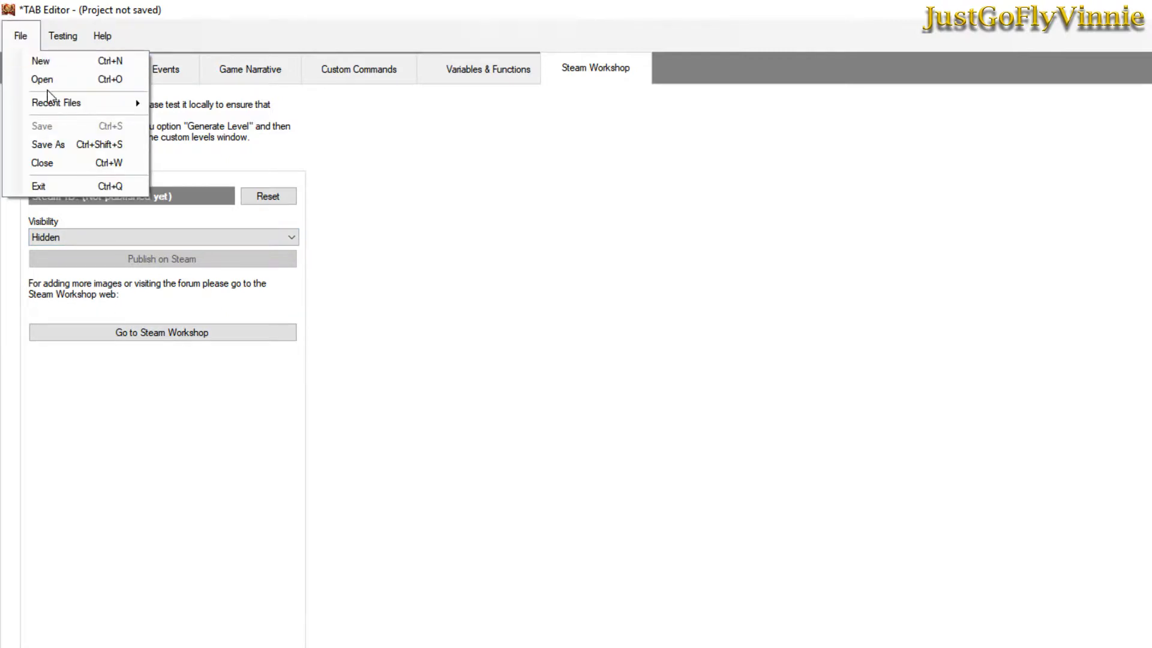
pyautogui.click(62, 151)
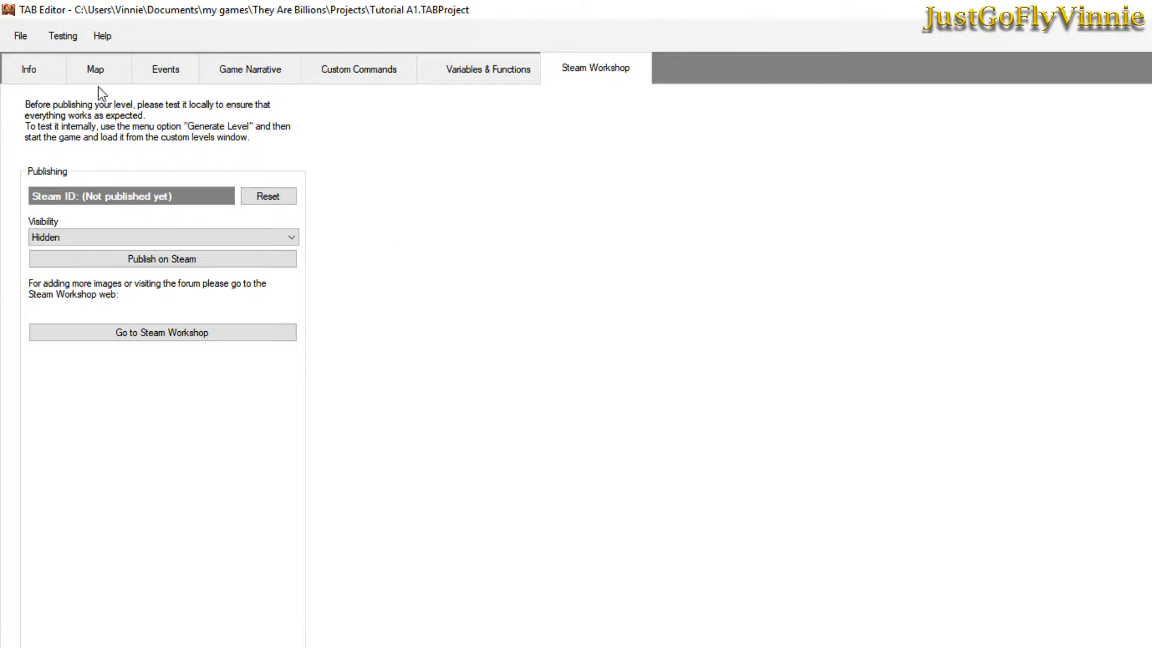
pyautogui.click(25, 35)
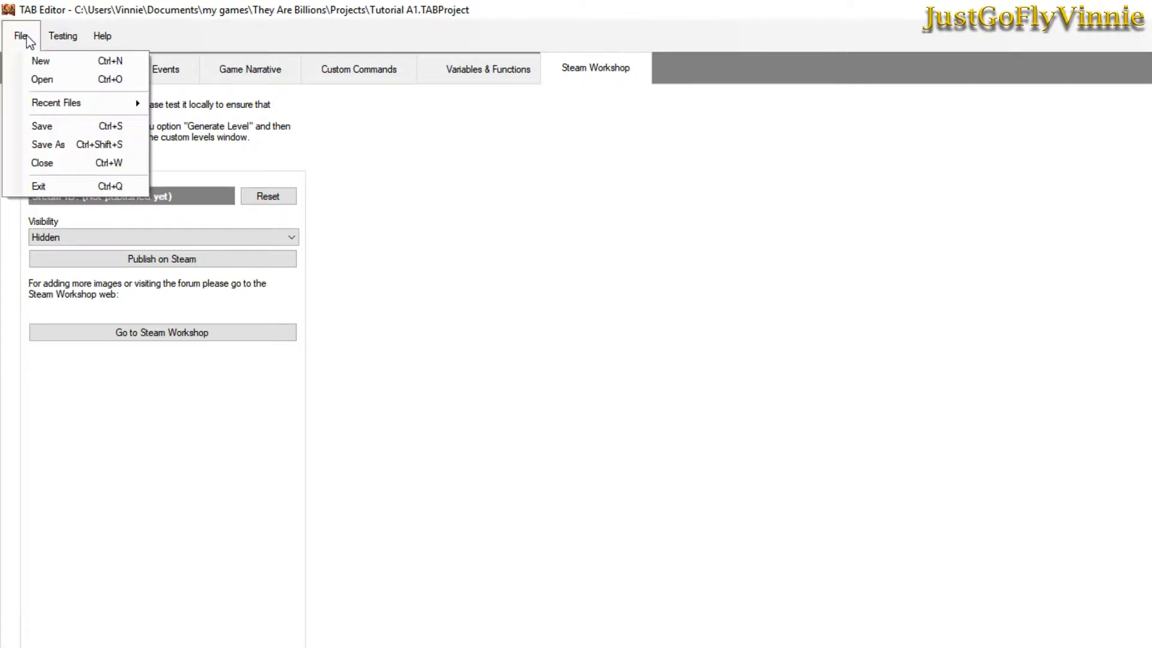
pyautogui.moveTo(59, 36)
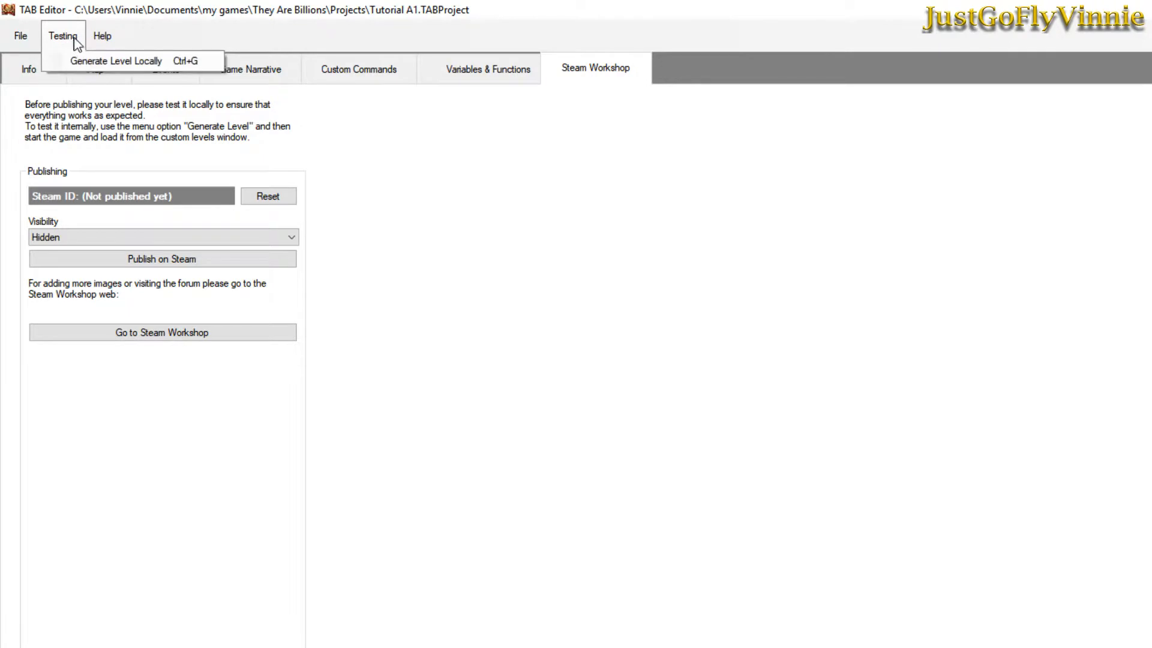
pyautogui.moveTo(100, 38)
pyautogui.click(78, 58)
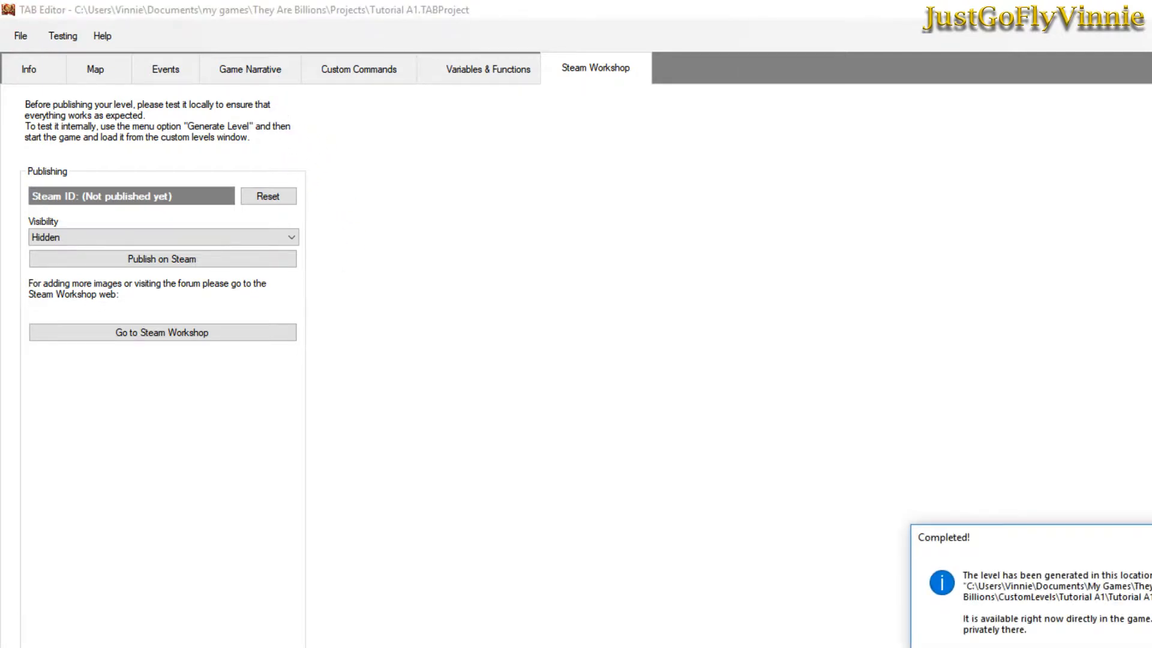
pyautogui.press('Return')
# Review the On Game Start and On Game Won scripts in the game narrative.
pyautogui.click(269, 73)
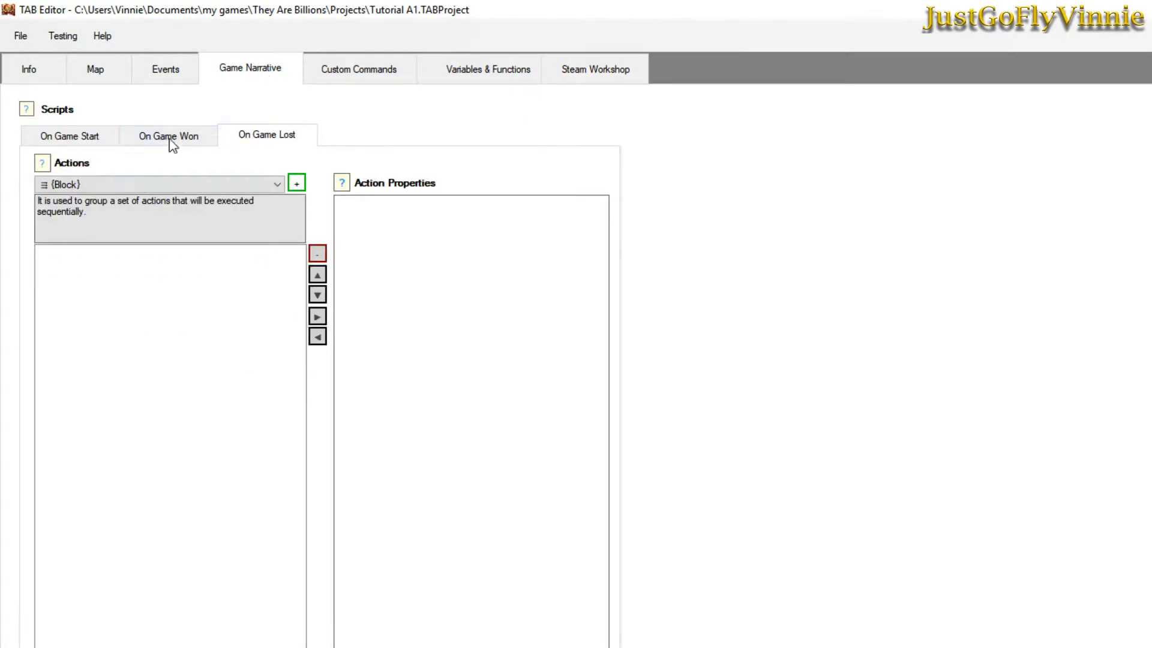
pyautogui.click(92, 137)
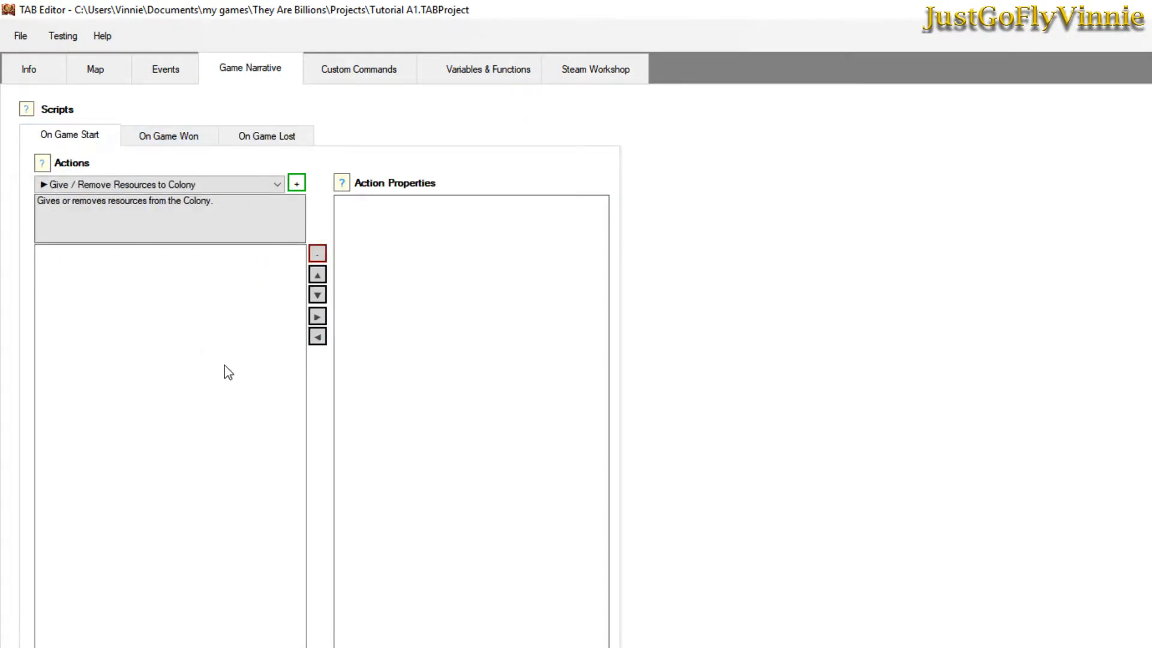
pyautogui.click(173, 139)
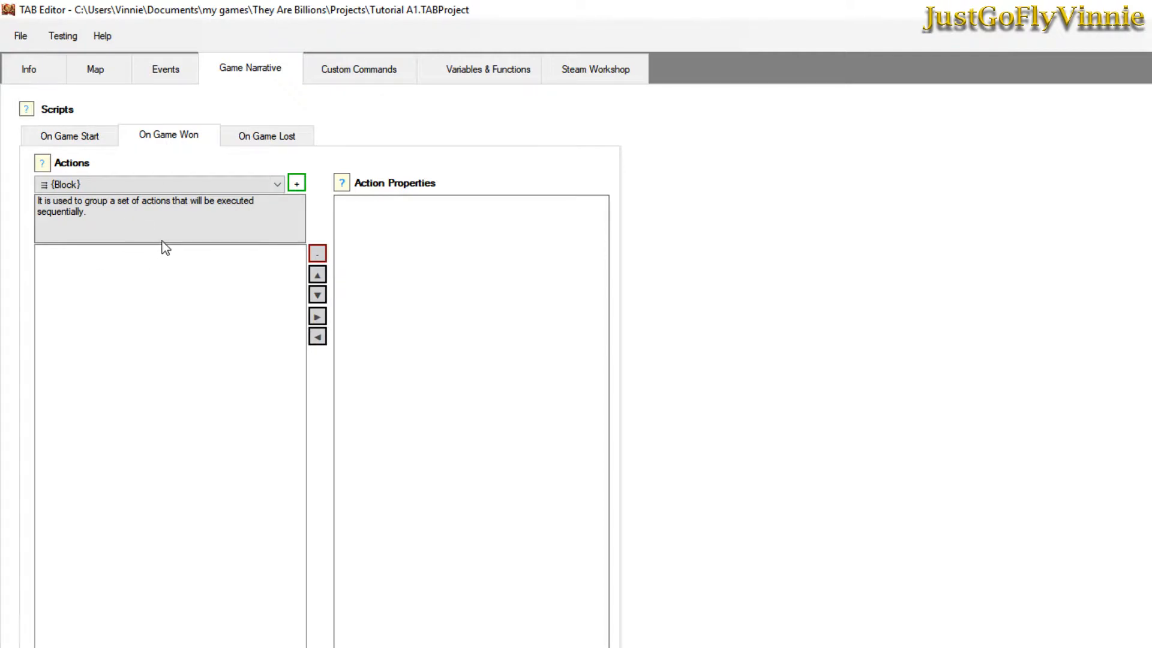
# Add a new event and set its start time to 2d.
pyautogui.click(156, 75)
pyautogui.click(188, 106)
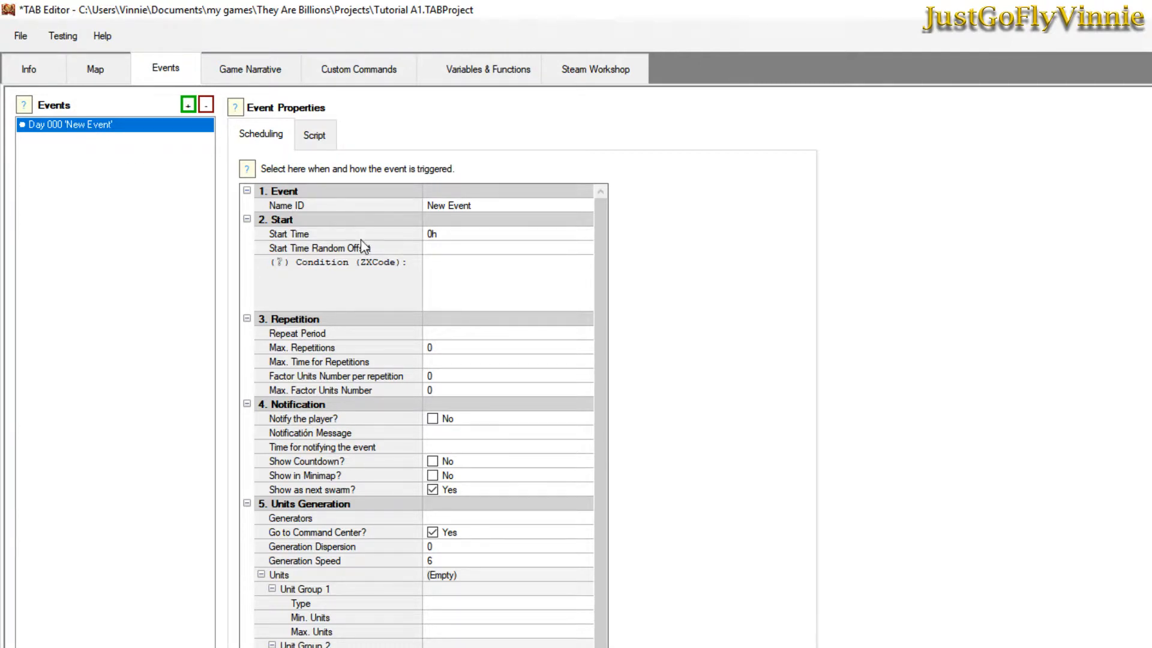
pyautogui.click(445, 234)
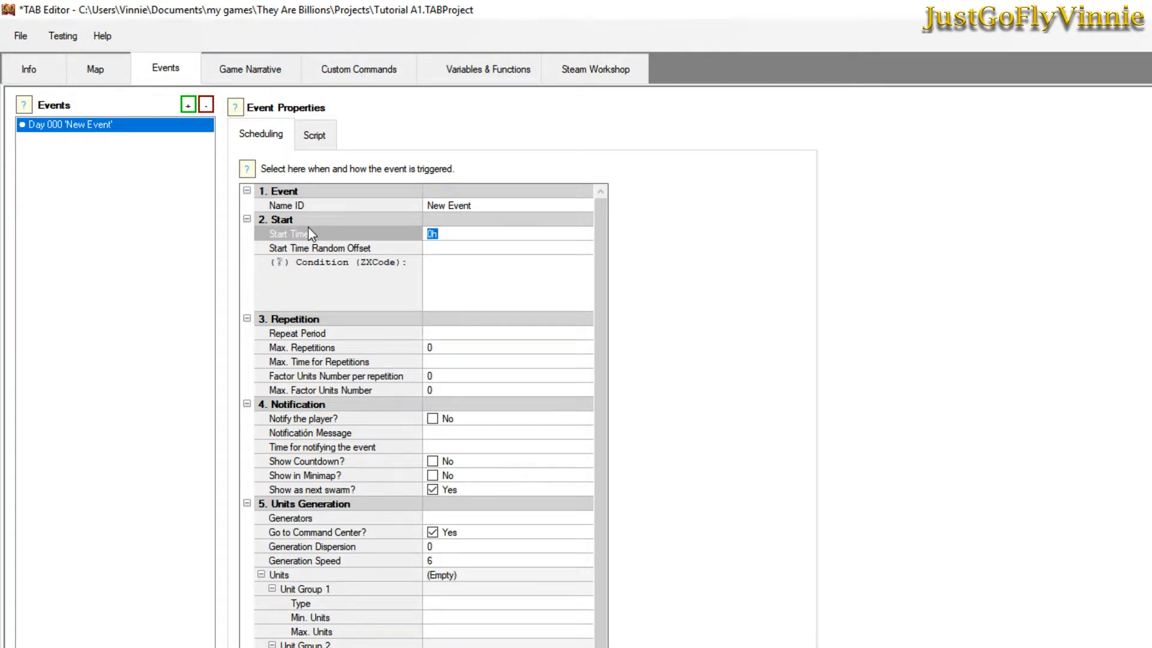
pyautogui.write('2D')
pyautogui.hotkey('shift', 'Right')
# Rename the new event to "Win Event" and look through its notification and unit generation properties.
pyautogui.click(491, 206)
pyautogui.hotkey('ctrl', 'shift', 'Right')
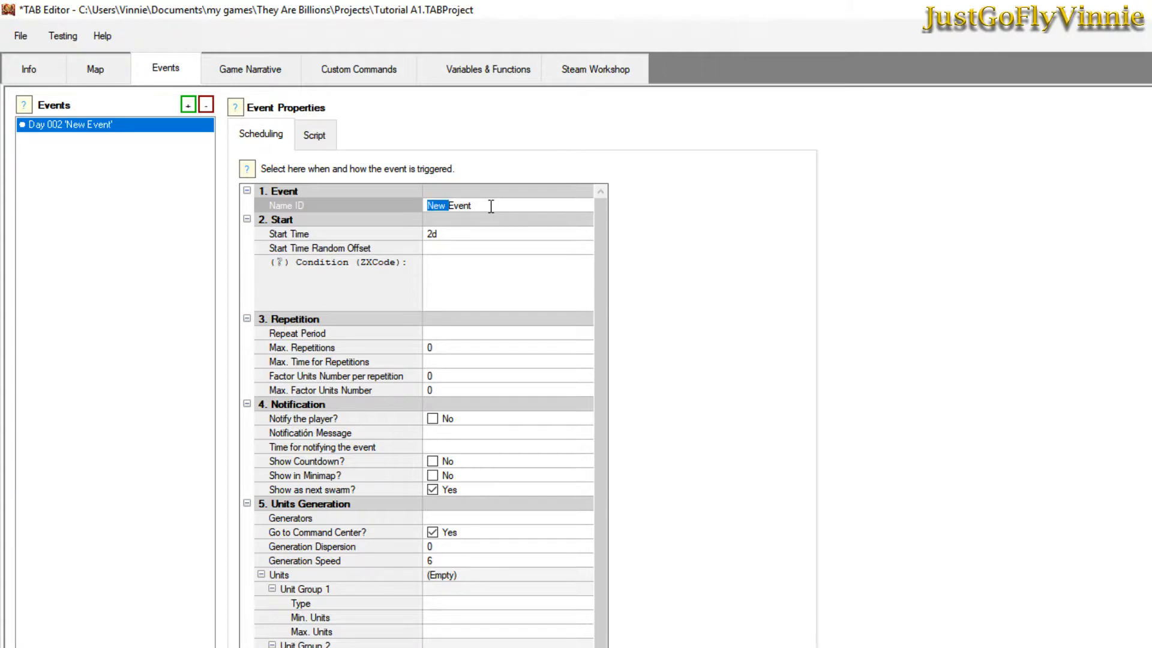
pyautogui.write('Win')
pyautogui.press('Return')
pyautogui.scroll(-5, 420, 414)
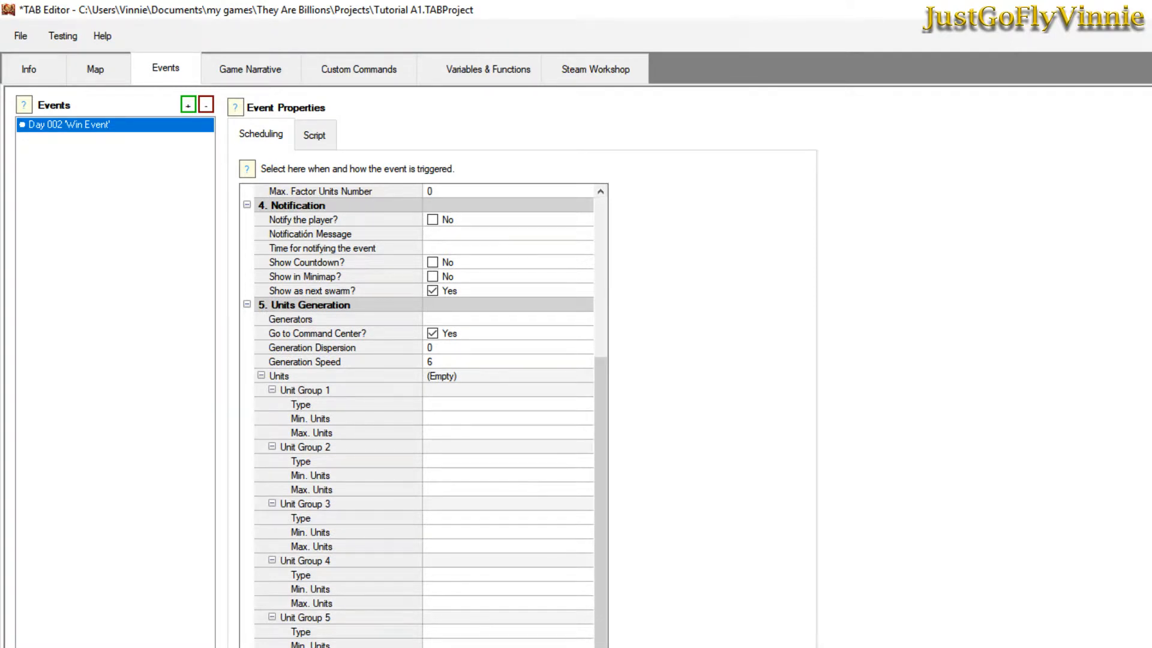
# Add a Display Window Message action to the game narrative's On Game Won script.
pyautogui.click(260, 72)
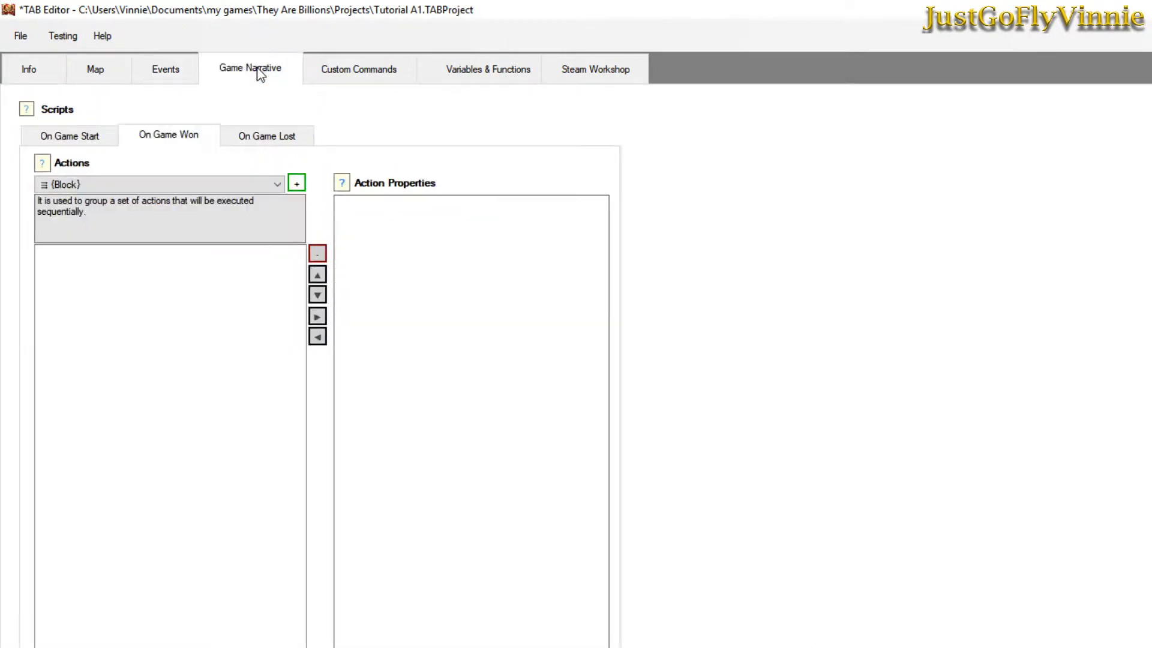
pyautogui.click(118, 185)
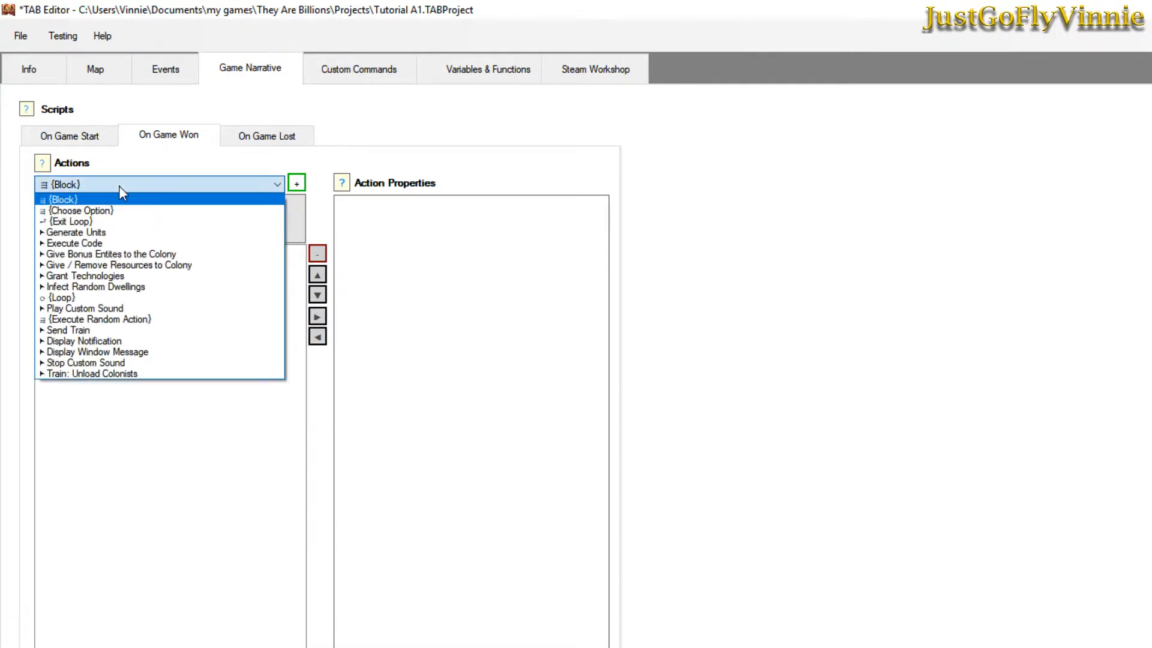
pyautogui.click(82, 353)
pyautogui.click(296, 185)
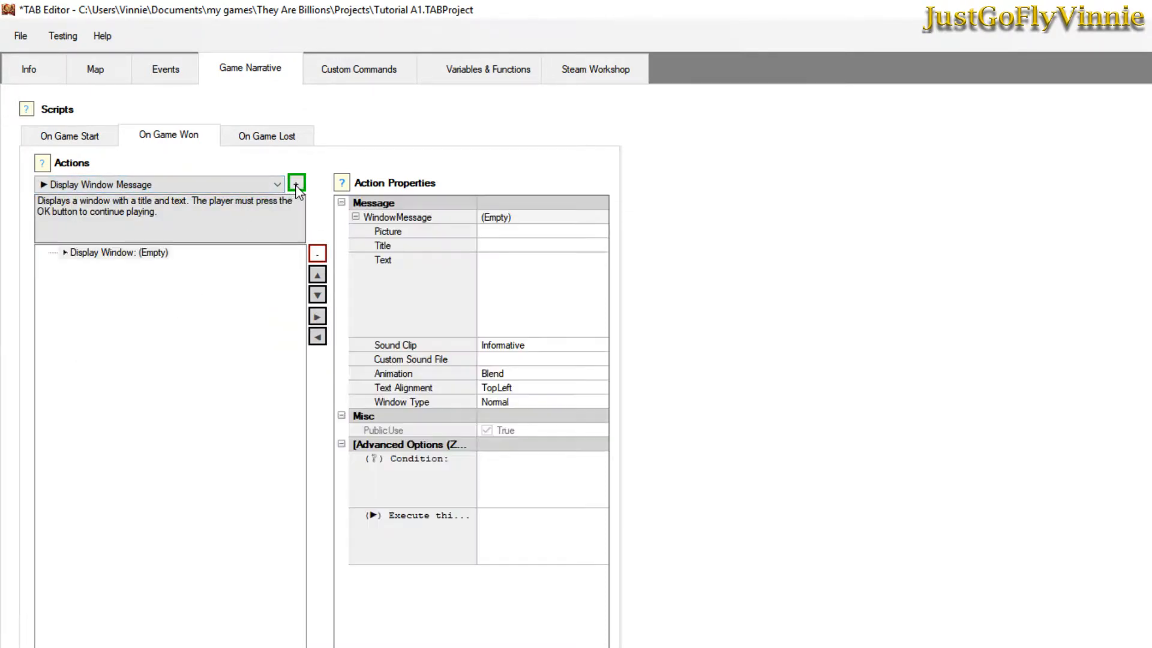
# Set the window message's title to "Short Game eh ?" and its text to "You Win!".
pyautogui.click(496, 246)
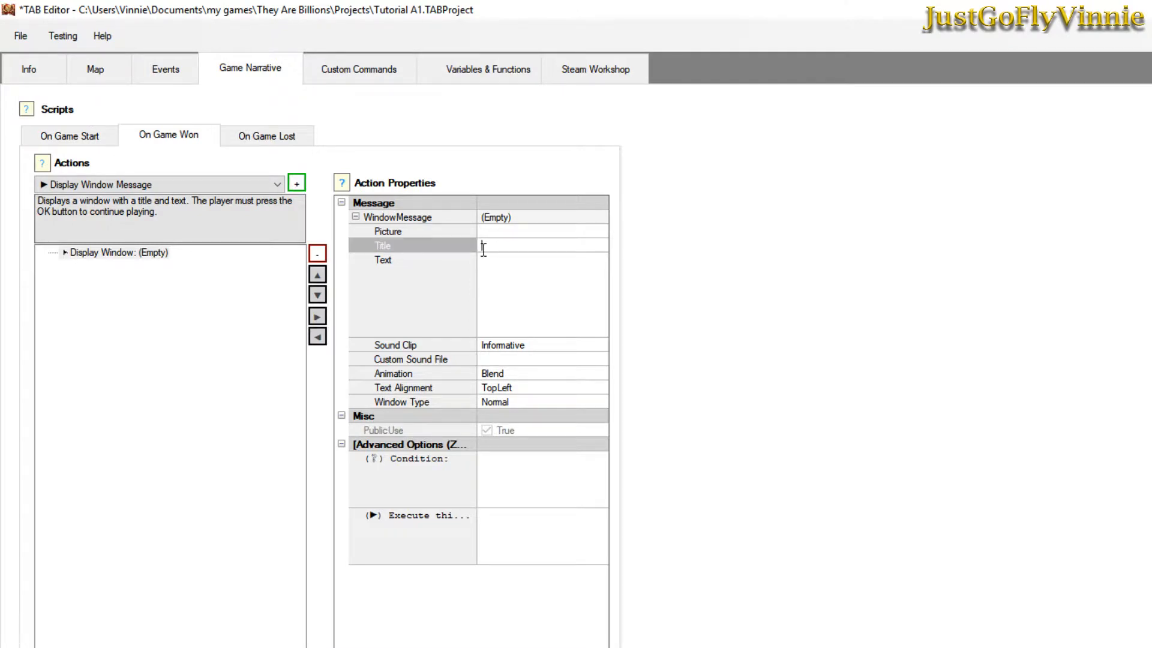
pyautogui.write('yOU wIN')
pyautogui.moveTo(520, 246); pyautogui.dragTo(482, 246)
pyautogui.write('Short Game eh ?')
pyautogui.press('Return')
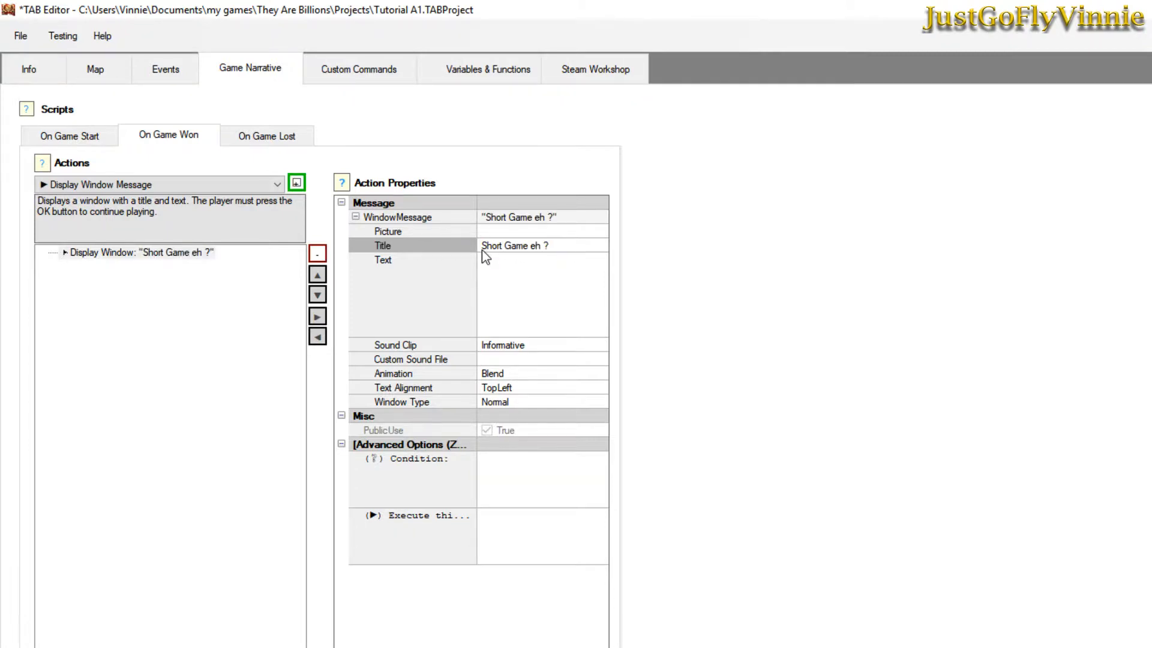
pyautogui.click(520, 262)
pyautogui.write('yOU wIN !')
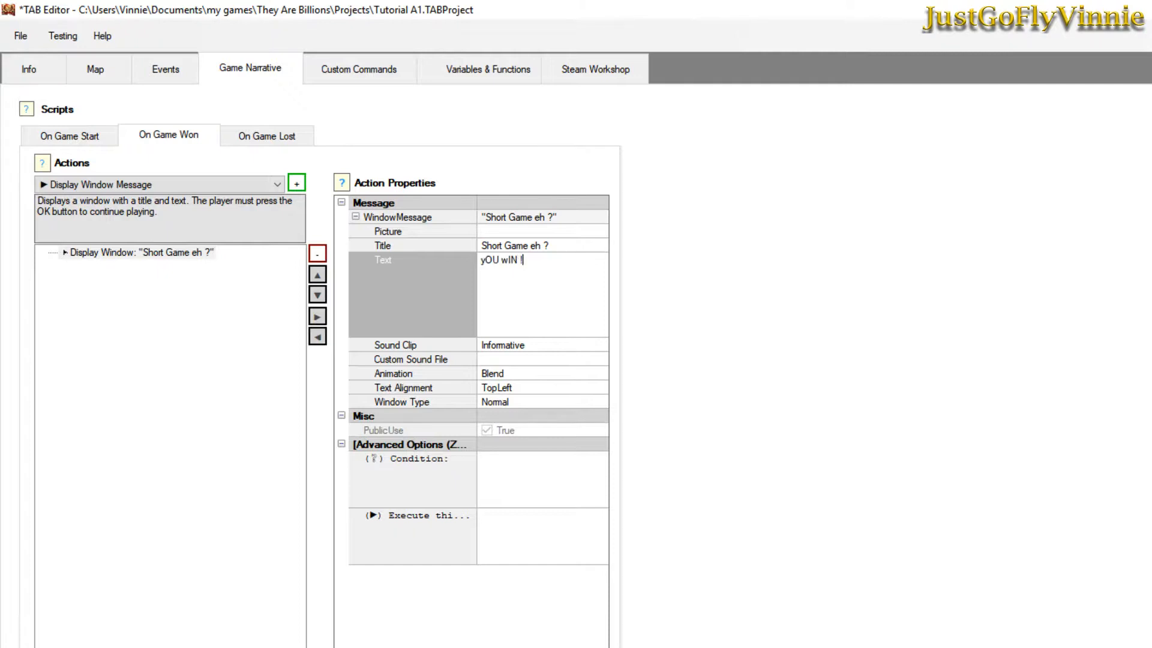
pyautogui.moveTo(522, 260); pyautogui.dragTo(481, 260)
pyautogui.write('You Win!')
# Return to the map's entities and give the Soldier near the command center the Name ID "Hero".
pyautogui.click(275, 135)
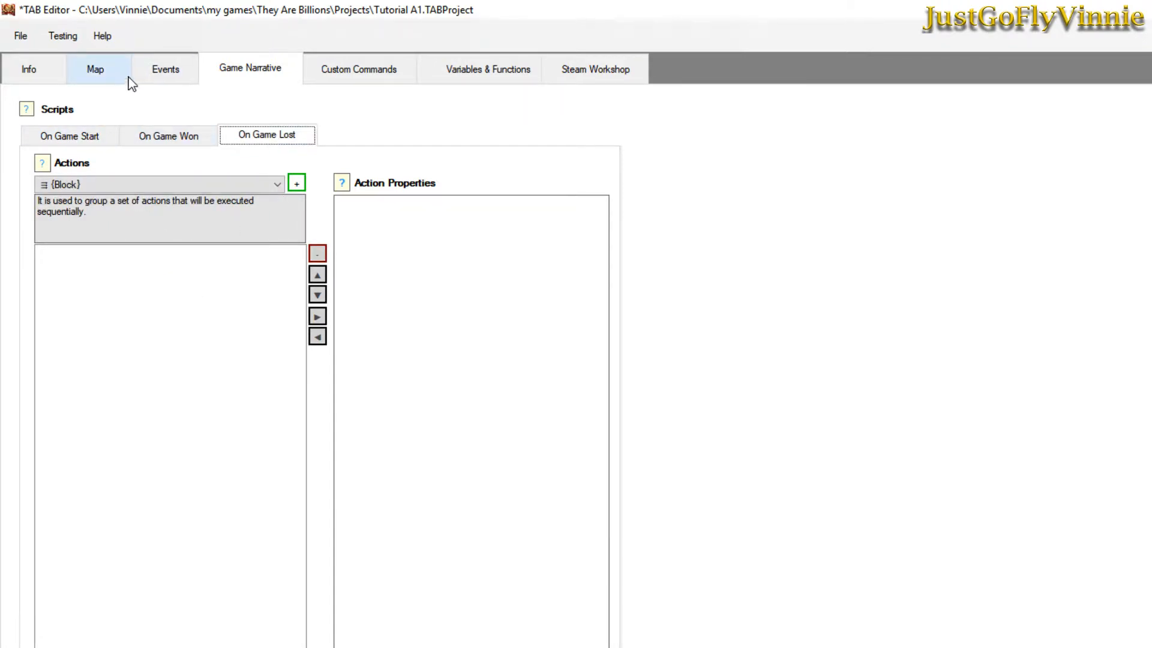
pyautogui.click(113, 67)
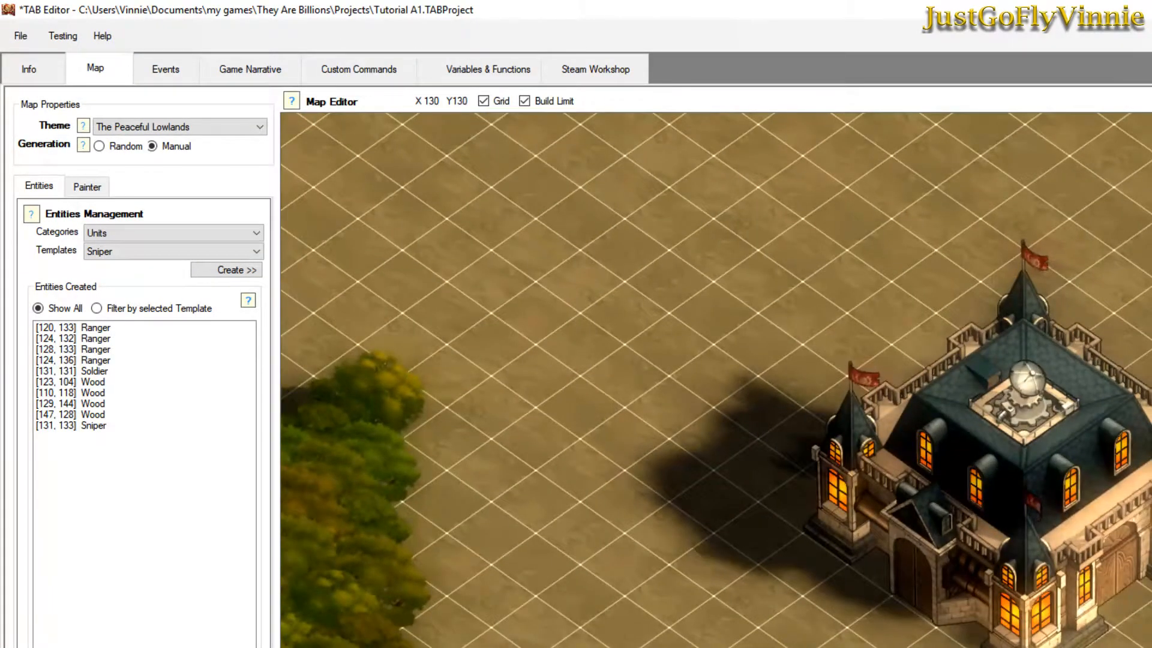
pyautogui.click(94, 371)
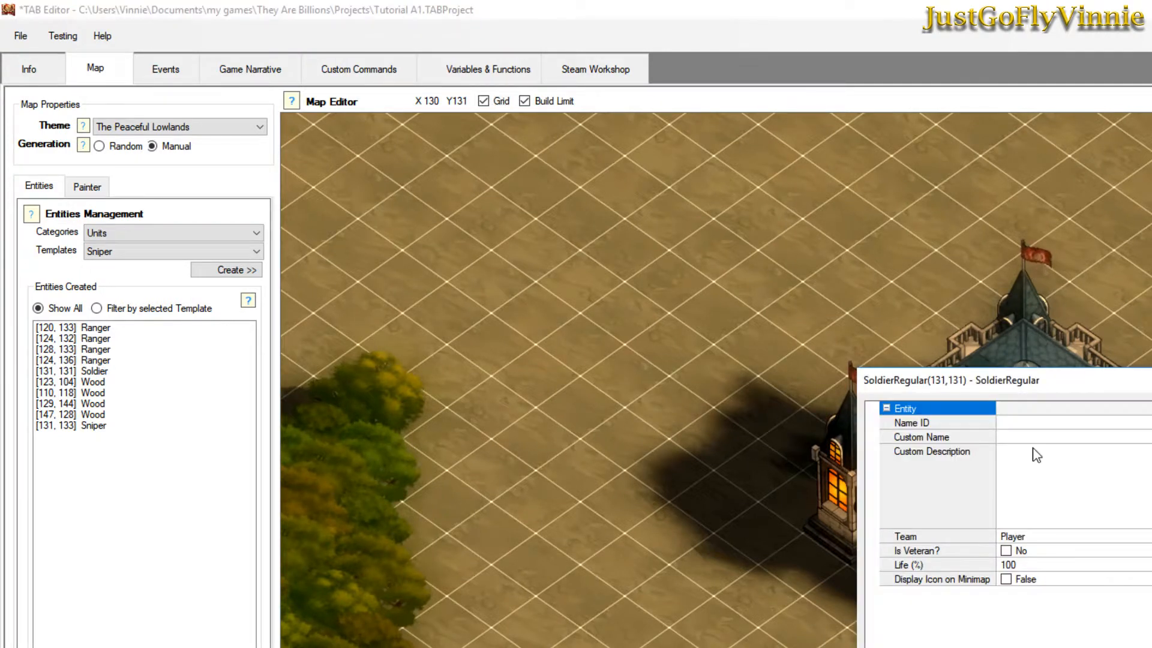
pyautogui.click(1017, 422)
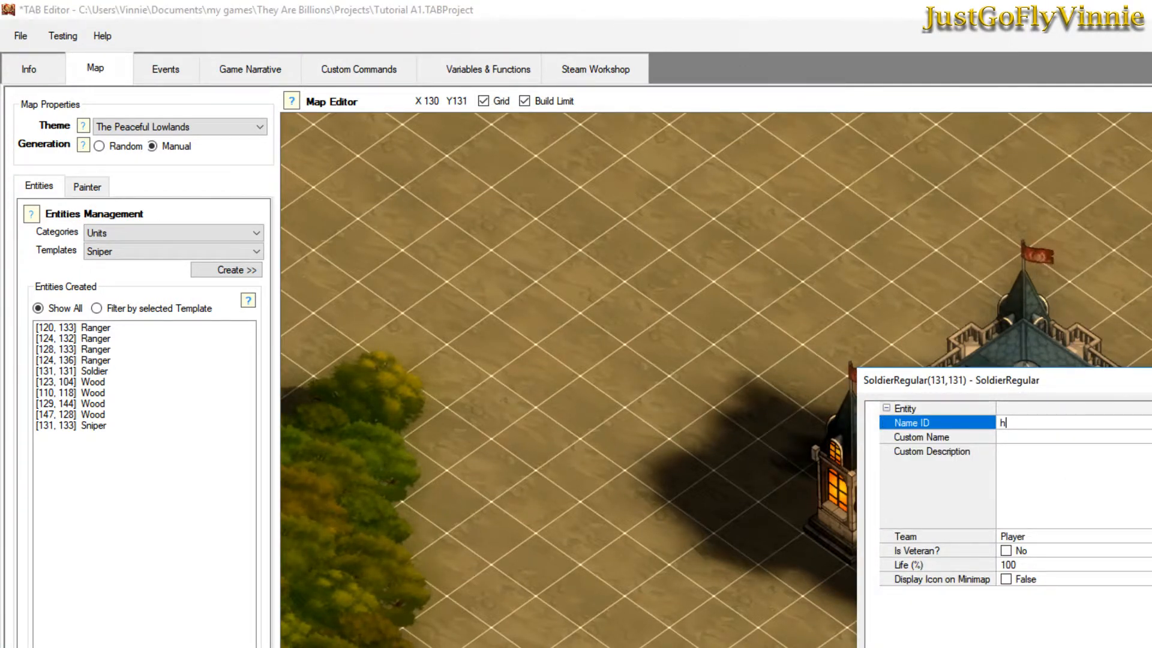
pyautogui.write('Hero')
pyautogui.press('Return')
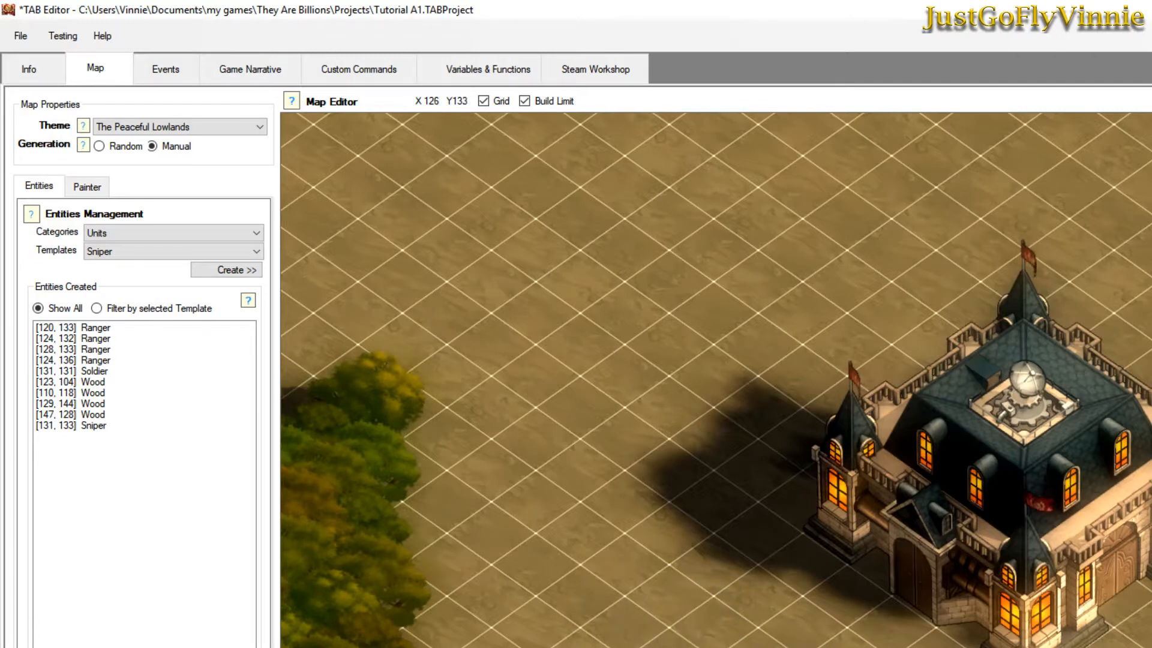
pyautogui.scroll(-2, 716, 379)
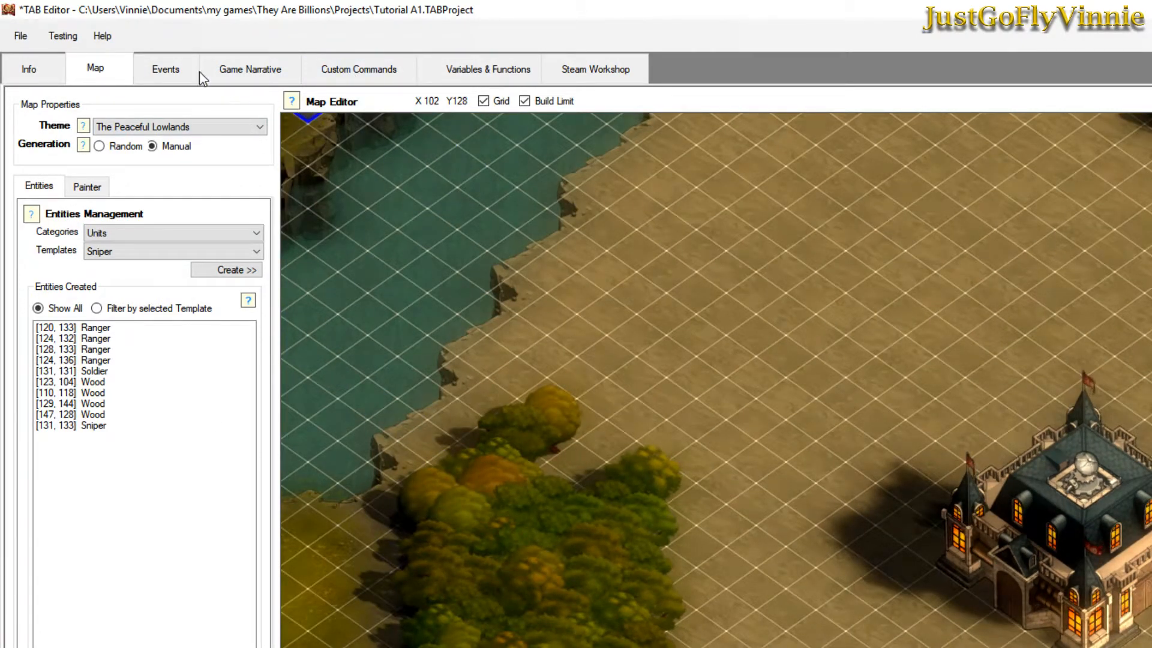
# Add a new event to the map's events and rename it "Loss Event".
pyautogui.click(178, 73)
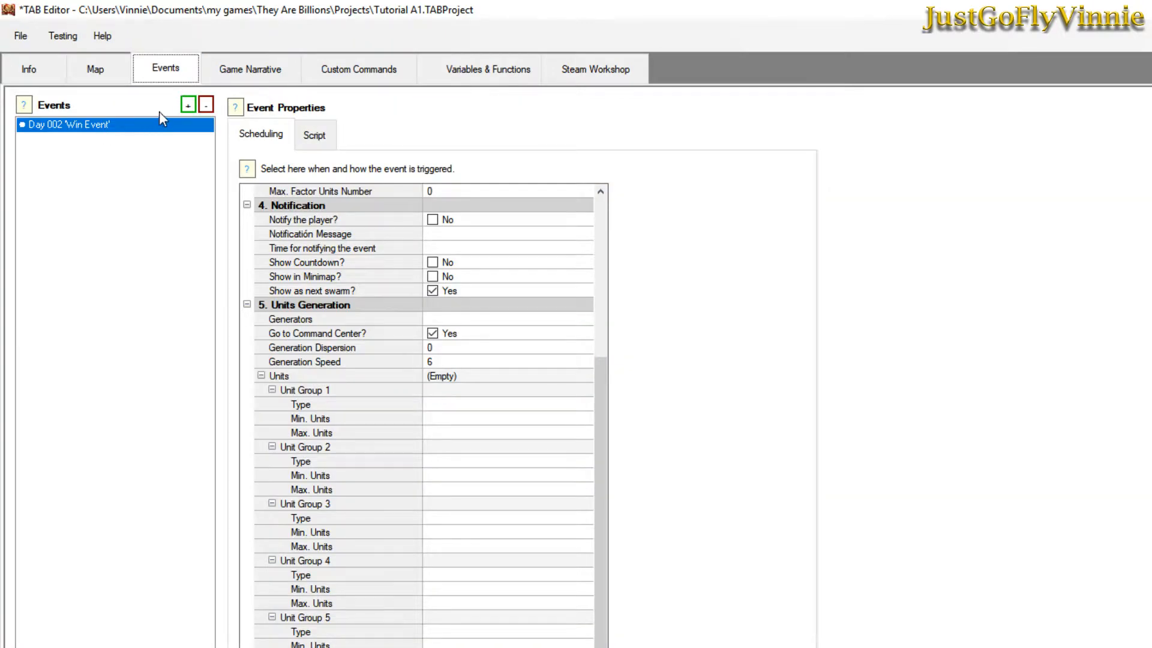
pyautogui.click(188, 106)
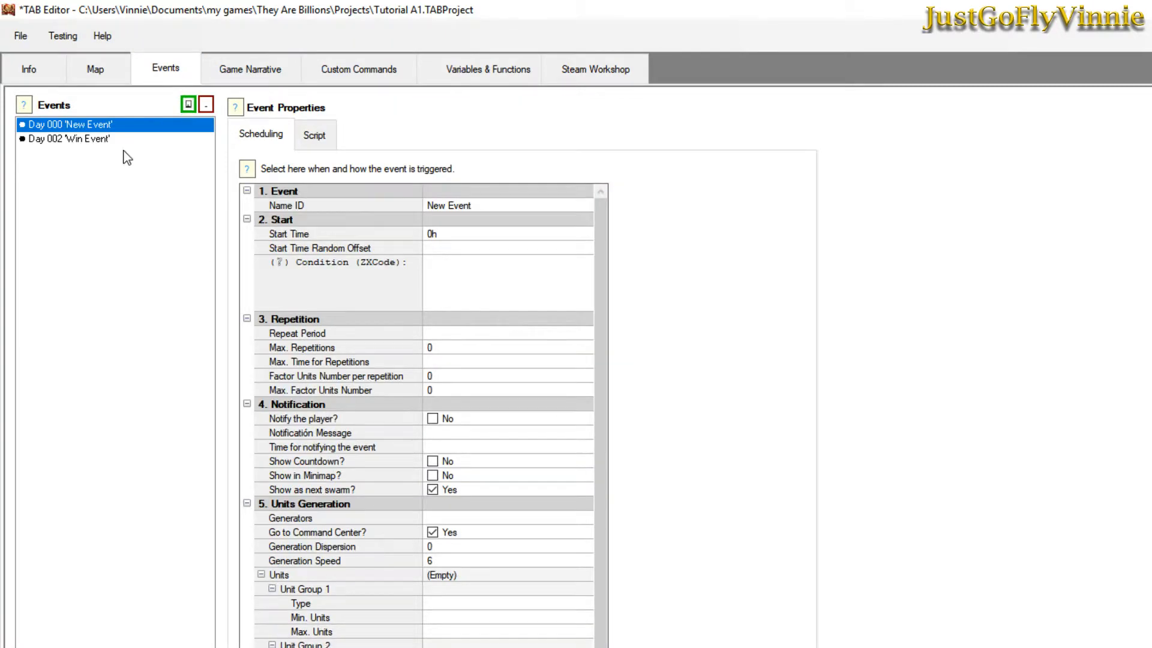
pyautogui.click(436, 205)
pyautogui.doubleClick(437, 205)
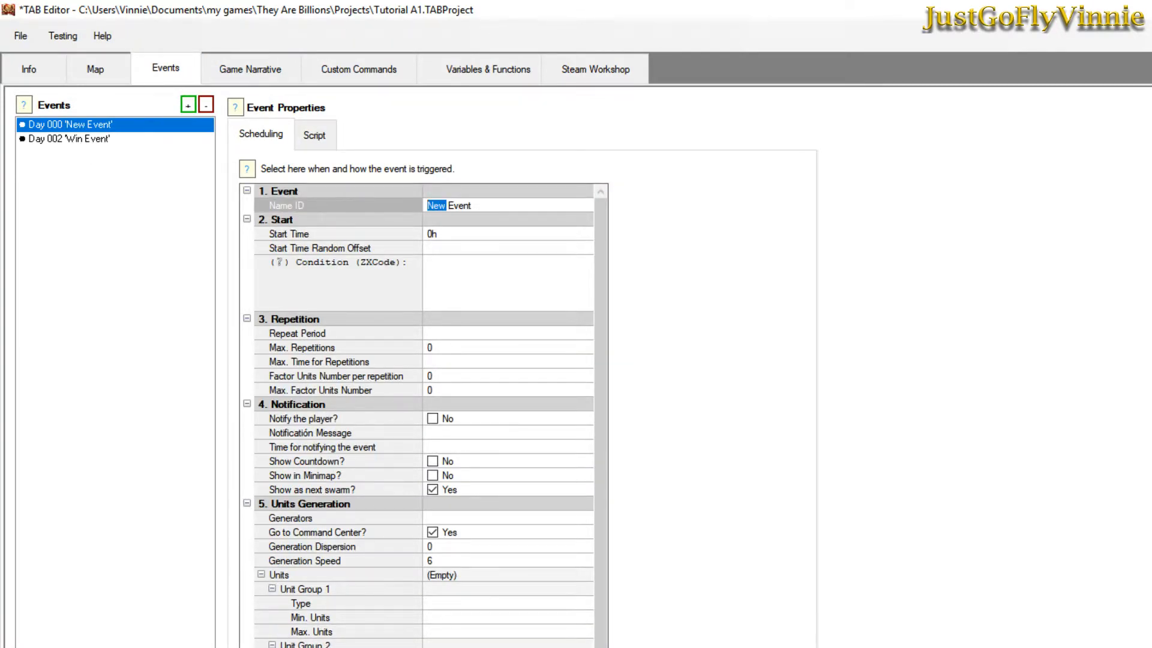
pyautogui.write('IOSS')
pyautogui.press('BackSpace')
pyautogui.press('BackSpace')
pyautogui.press('BackSpace')
pyautogui.press('BackSpace')
pyautogui.write('Loss')
# Set the Loss Event's condition to IsDead(Hero) and look through its script and scheduling properties.
pyautogui.click(468, 273)
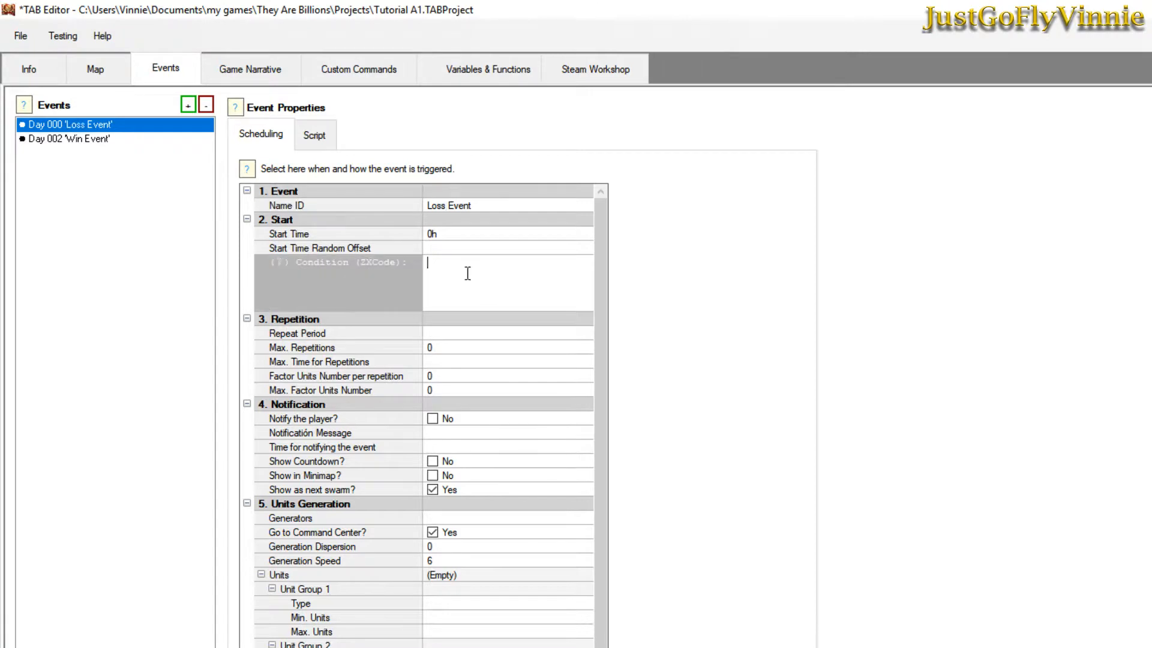
pyautogui.write('IsDead(Hero)')
pyautogui.click(306, 136)
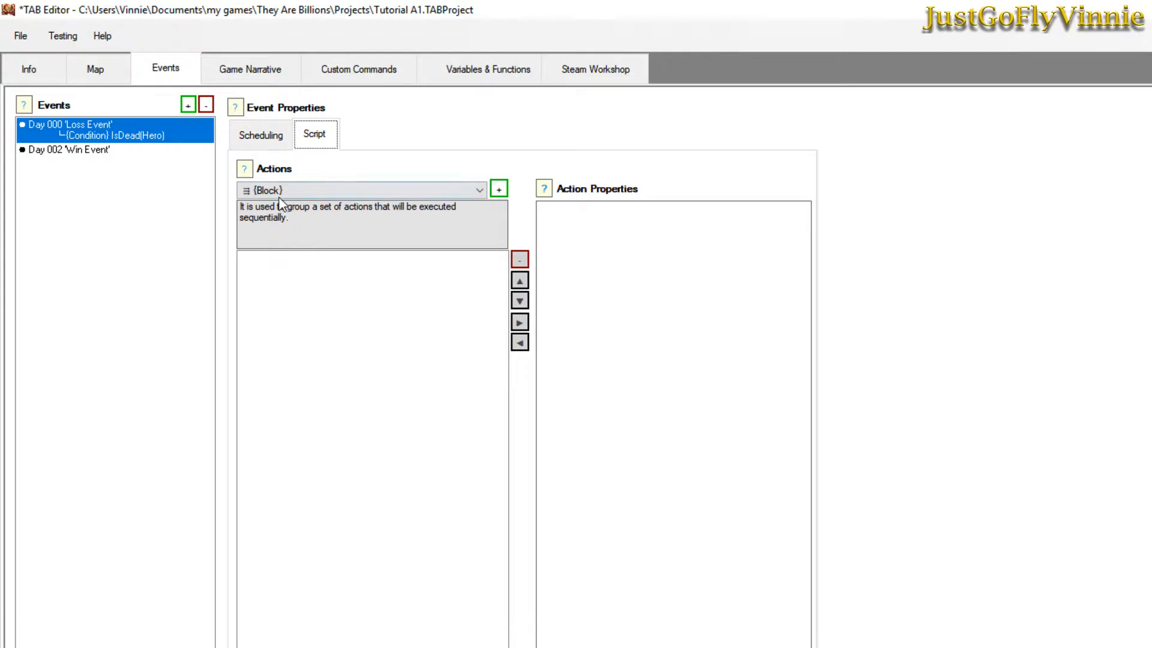
pyautogui.click(265, 135)
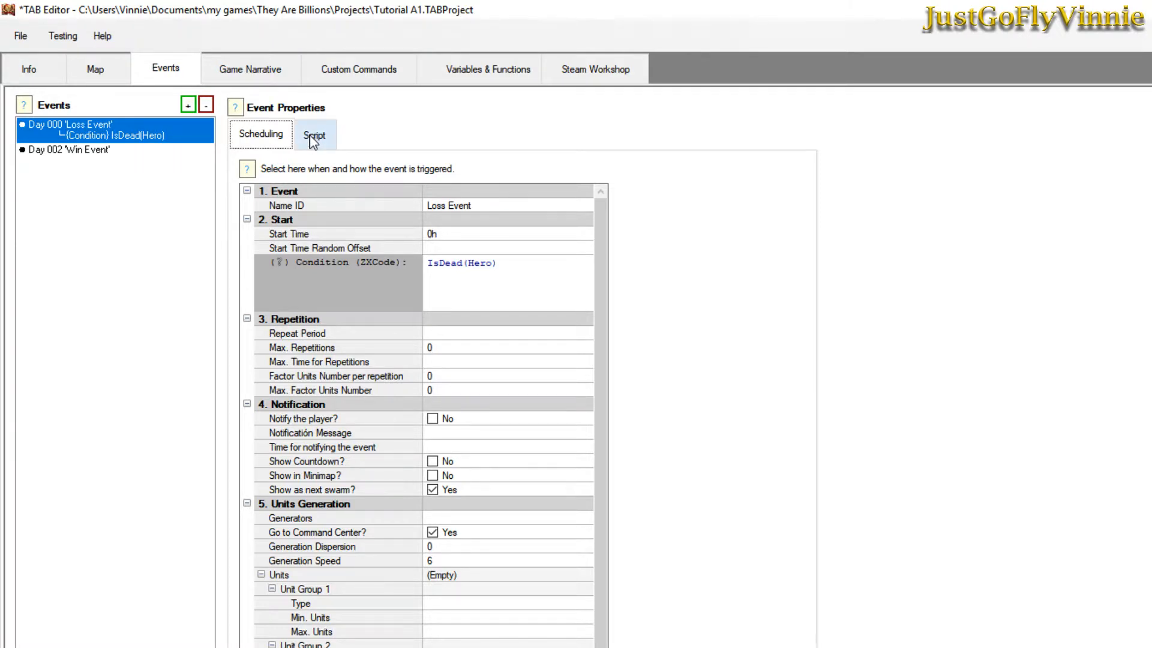
pyautogui.moveTo(602, 557); pyautogui.dragTo(603, 647)
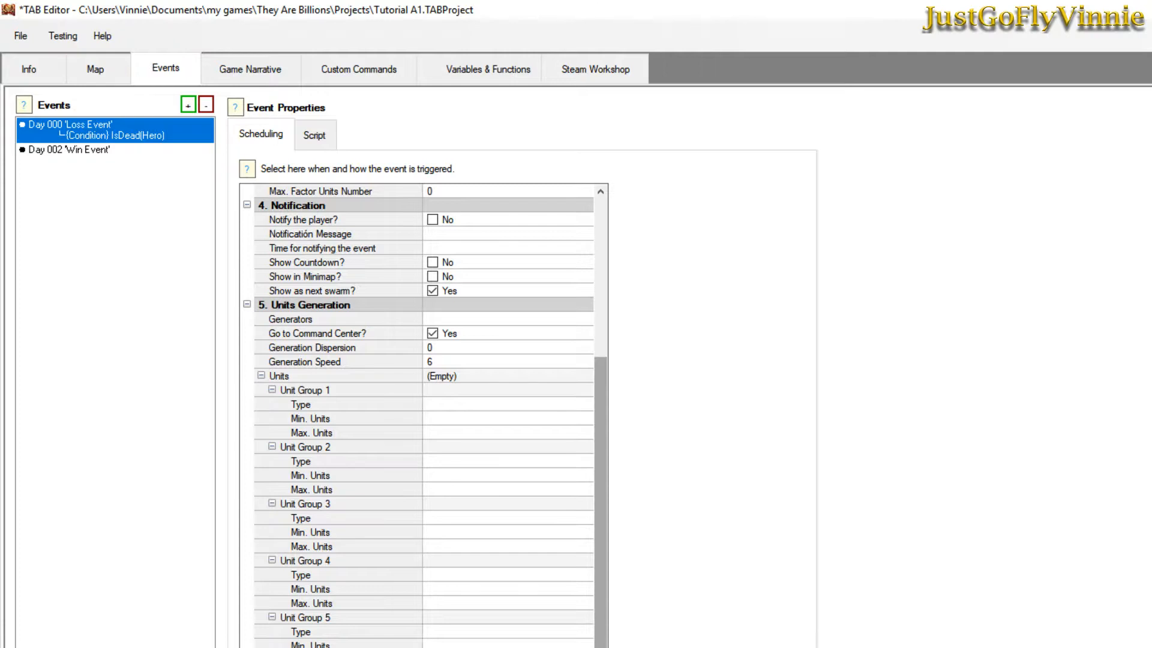
# Add a Display Window Message action to the game narrative's On Game Lost script.
pyautogui.click(262, 71)
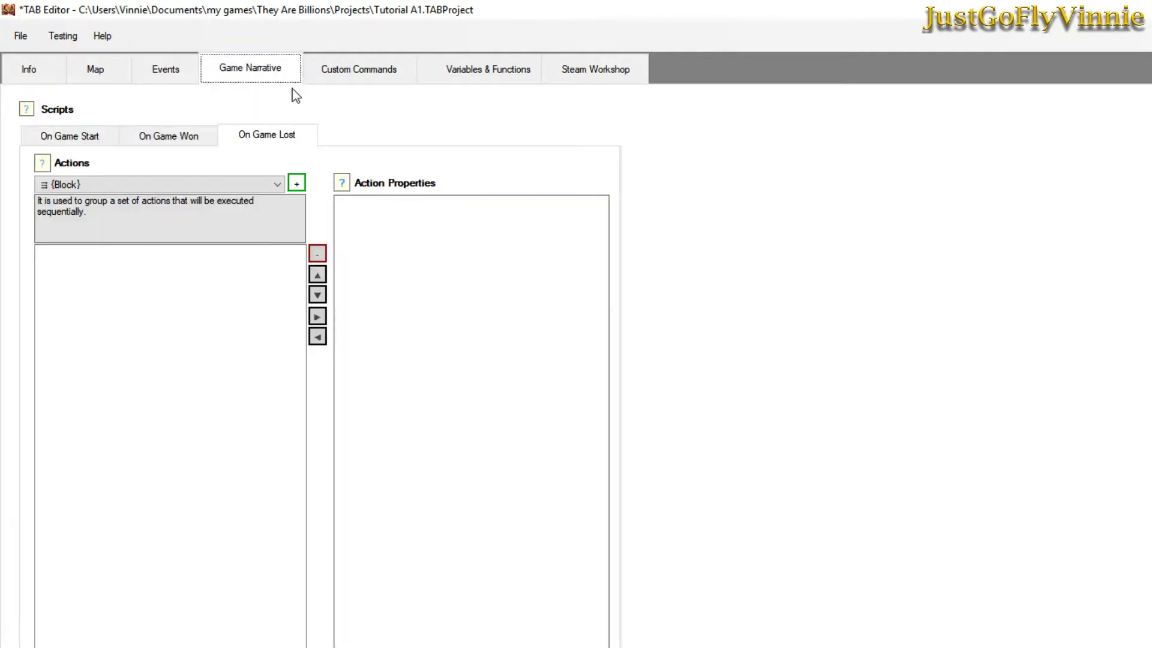
pyautogui.click(239, 135)
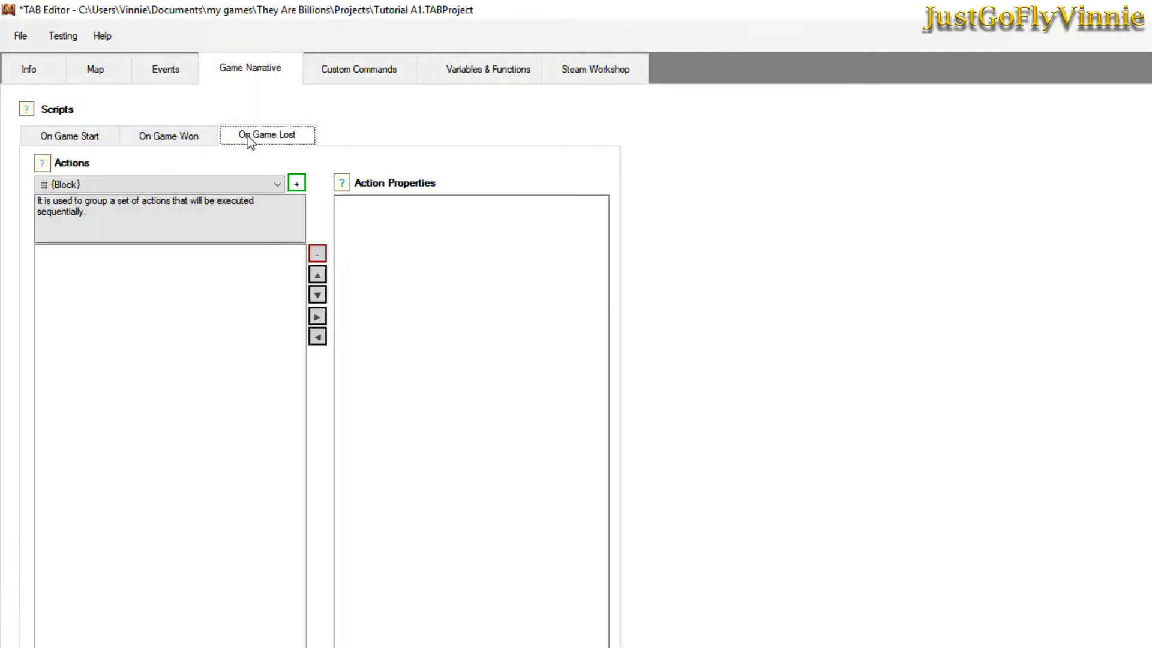
pyautogui.click(278, 186)
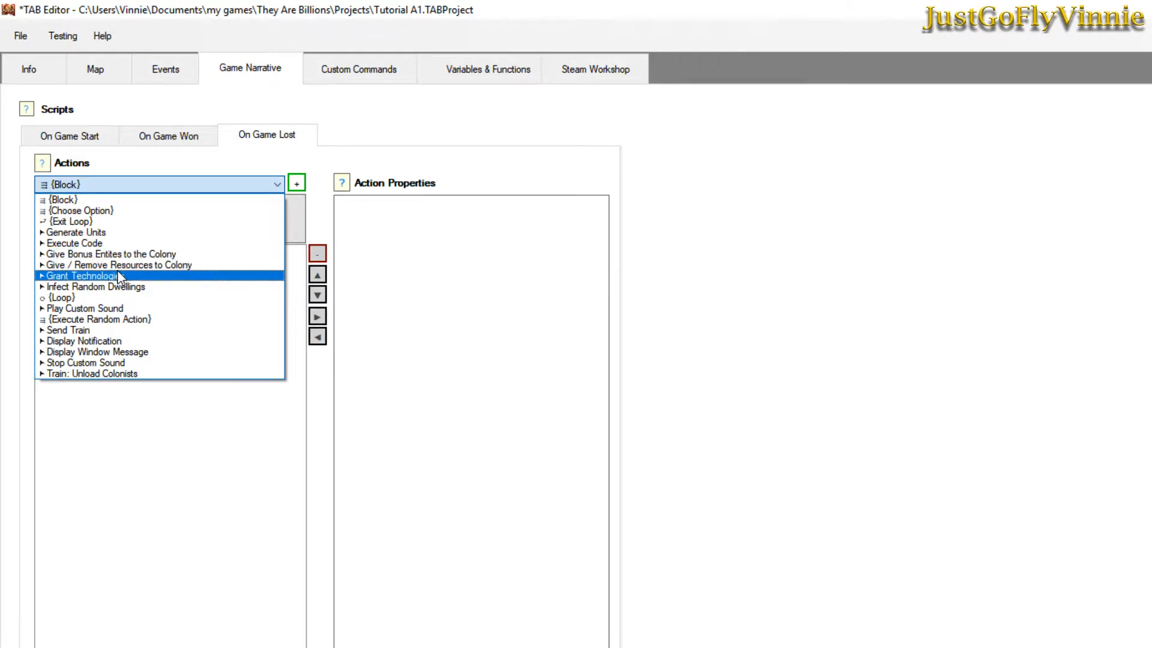
pyautogui.click(123, 353)
pyautogui.click(296, 182)
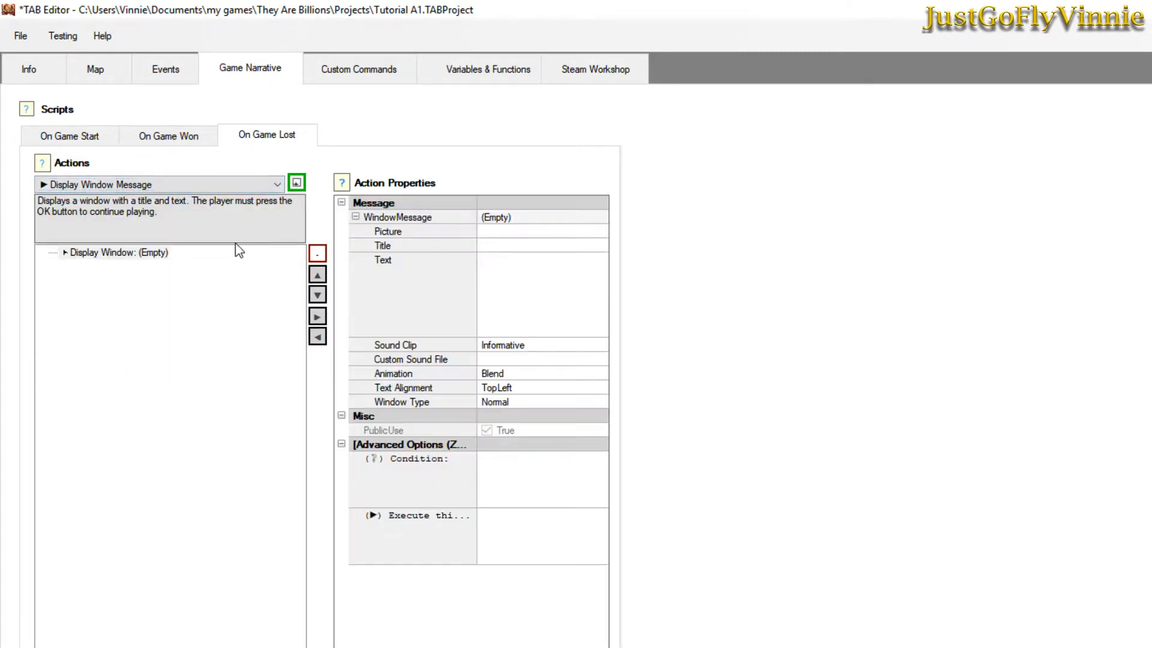
# Set the lost-game window message's title to "You Lose!" and its text to "Your Hero died".
pyautogui.click(494, 246)
pyautogui.write('yOU')
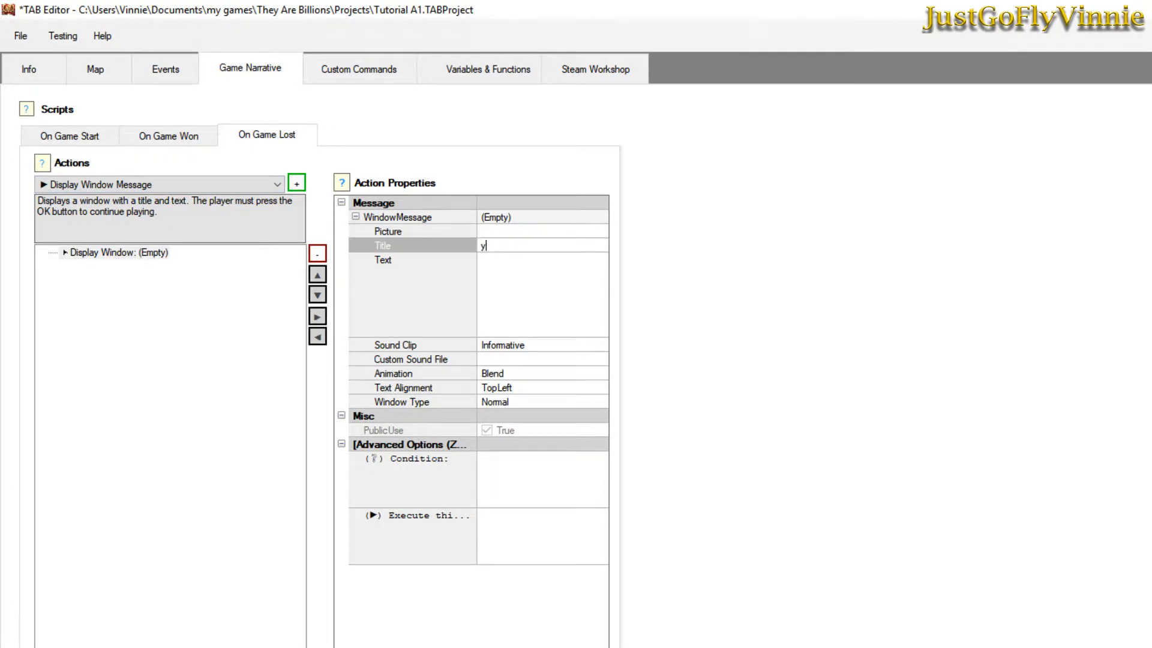
pyautogui.press('BackSpace')
pyautogui.press('BackSpace')
pyautogui.press('BackSpace')
pyautogui.press('BackSpace')
pyautogui.write('You Lose!')
pyautogui.click(519, 290)
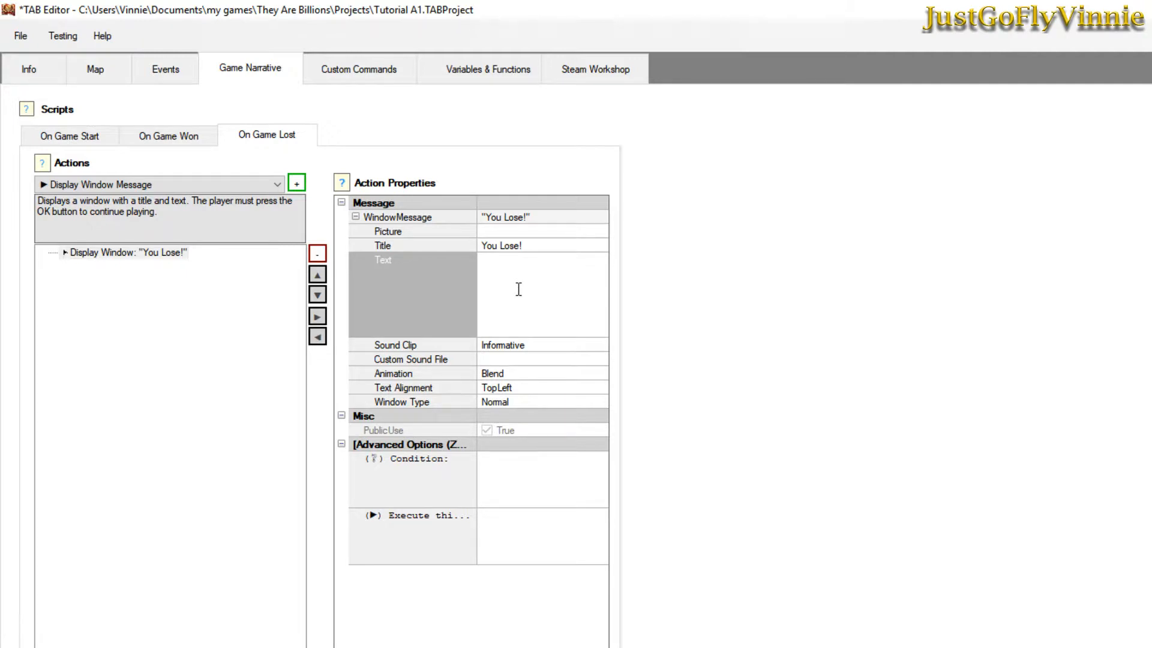
pyautogui.write('Your Hero died')
# Add a Give / Remove Resources to Colony action to the On Game Start script, giving 400 gold with Show Window set to No.
pyautogui.click(215, 139)
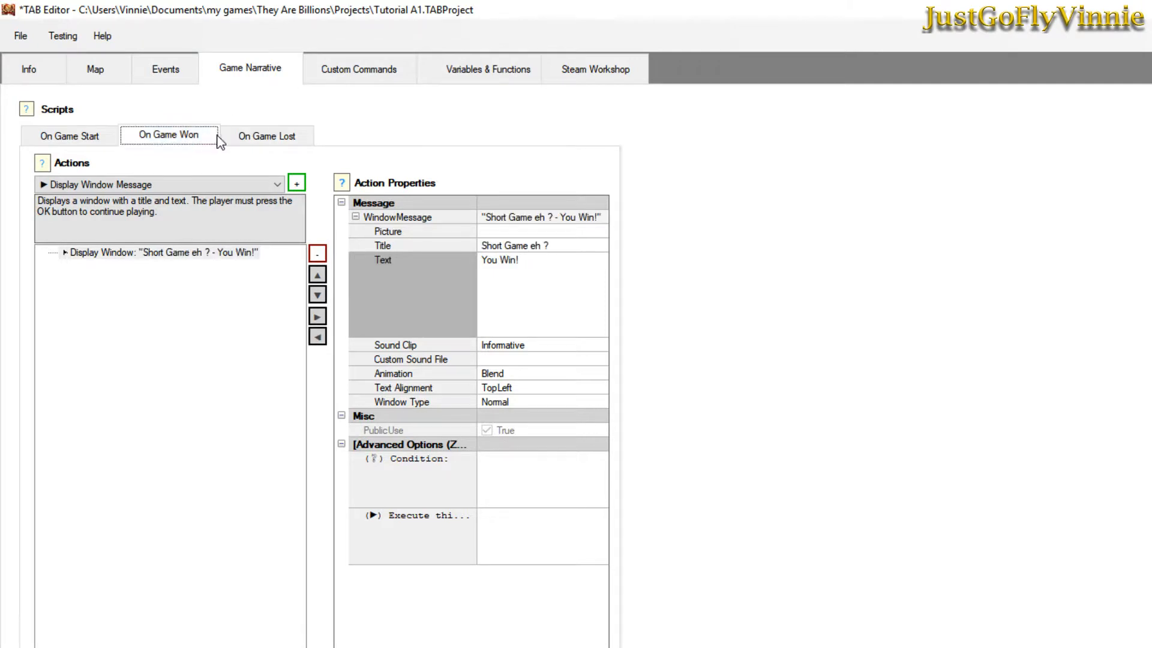
pyautogui.click(99, 143)
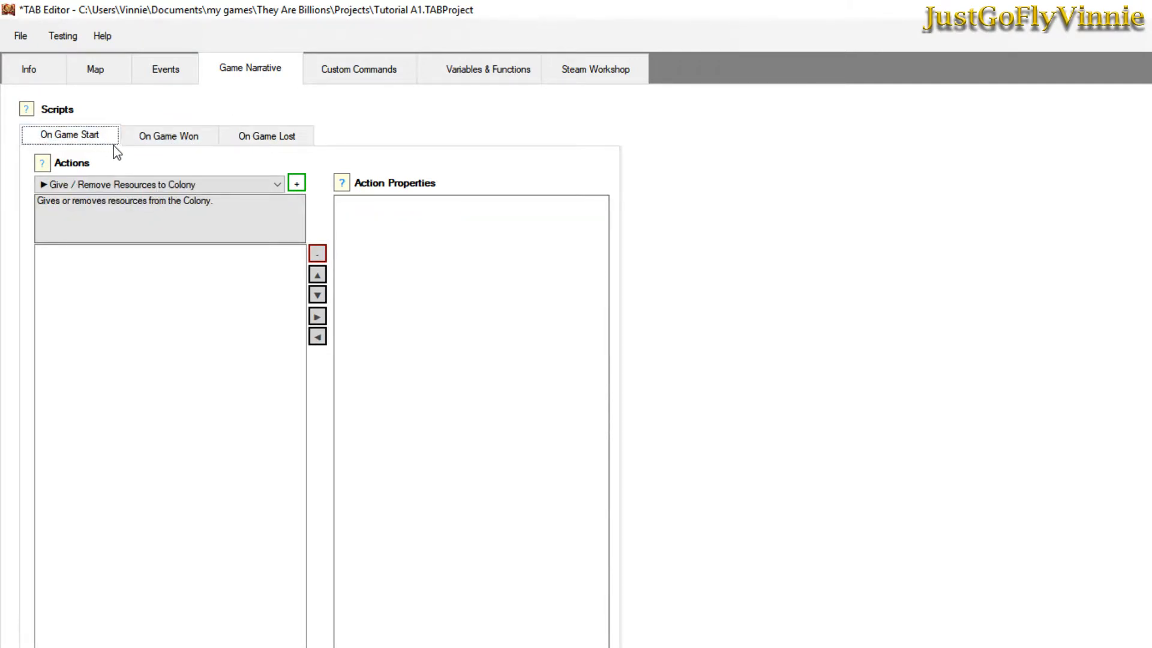
pyautogui.click(296, 185)
pyautogui.click(539, 459)
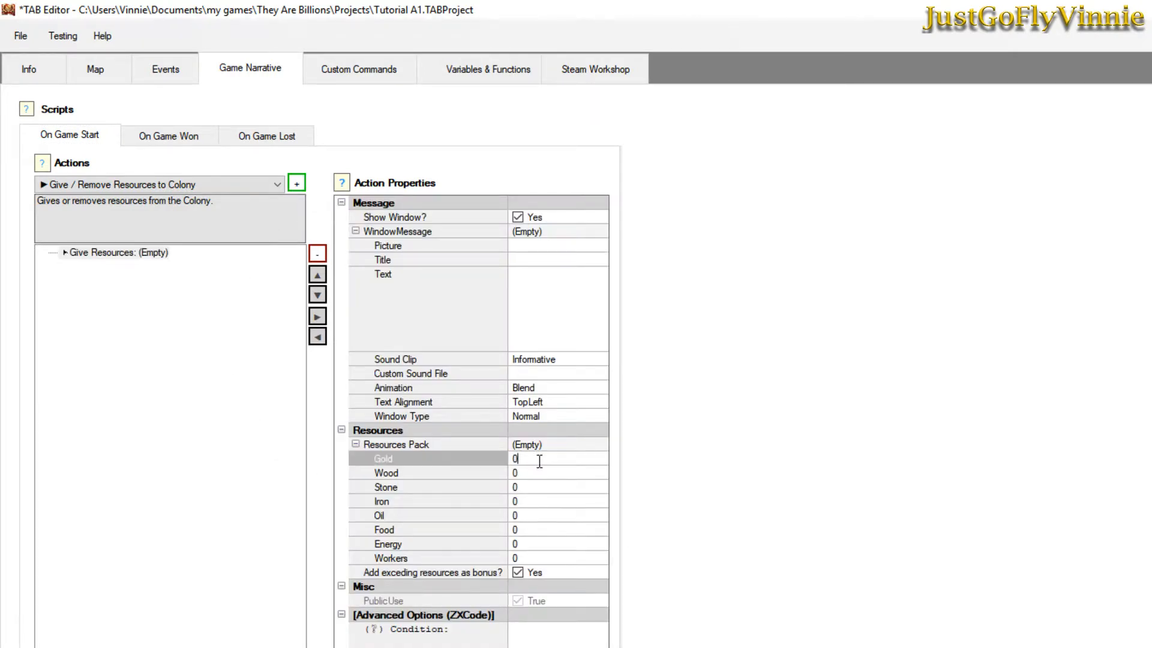
pyautogui.click(494, 460)
pyautogui.write('400')
pyautogui.click(520, 215)
pyautogui.click(519, 218)
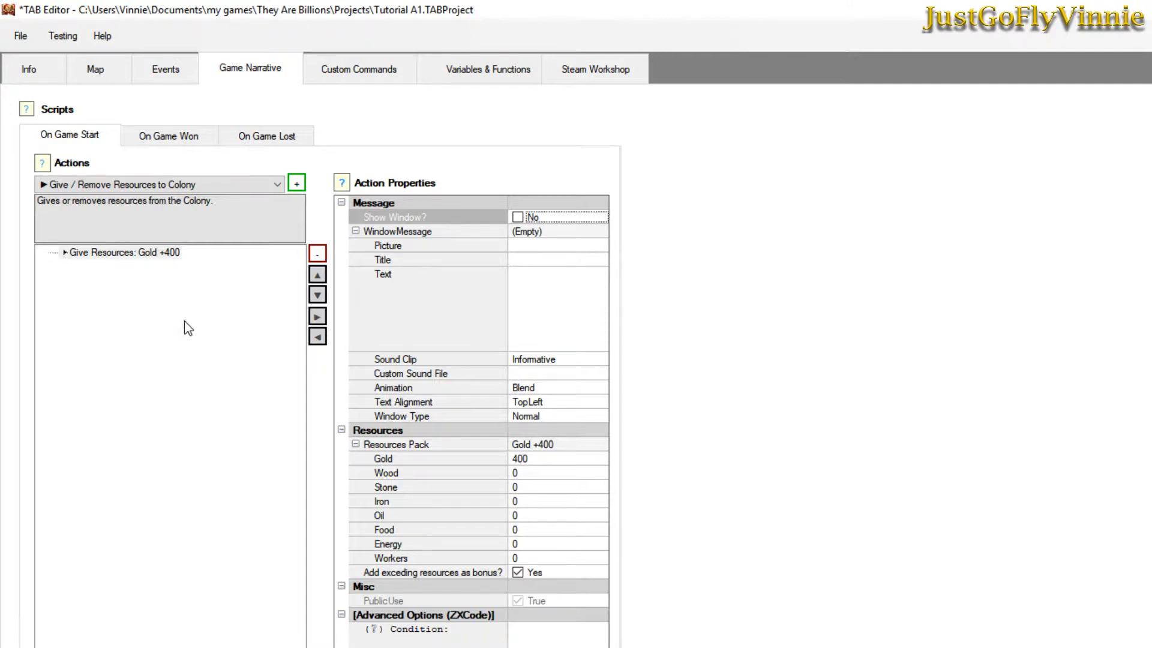
# Generate the level locally and dismiss the completion message.
pyautogui.click(76, 38)
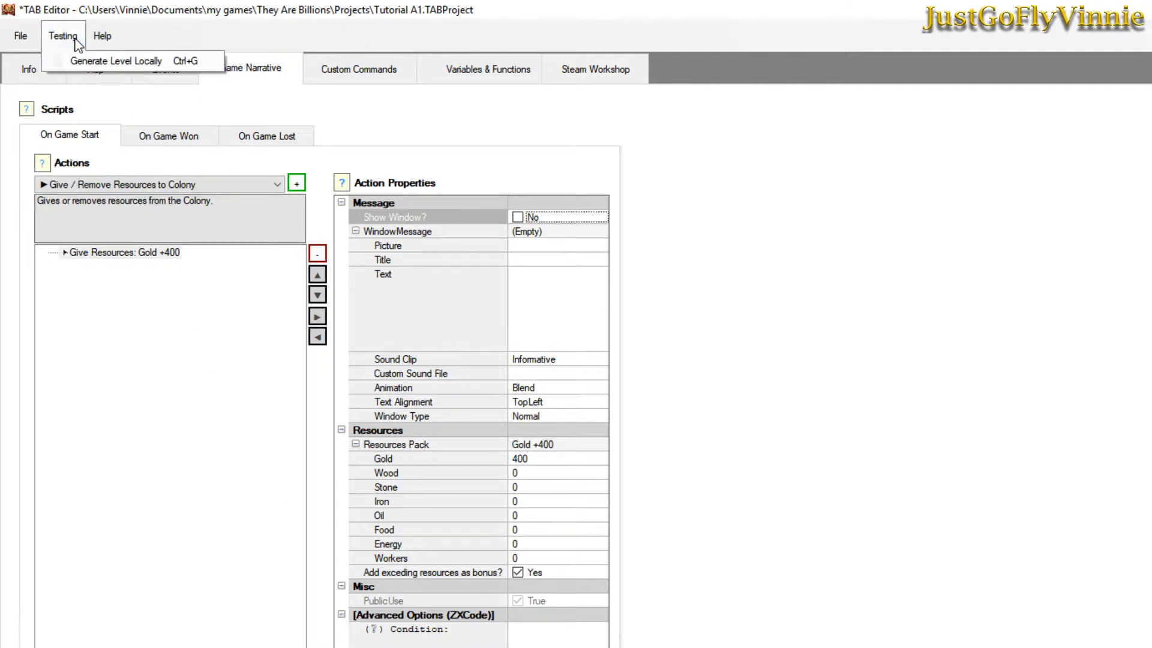
pyautogui.click(89, 55)
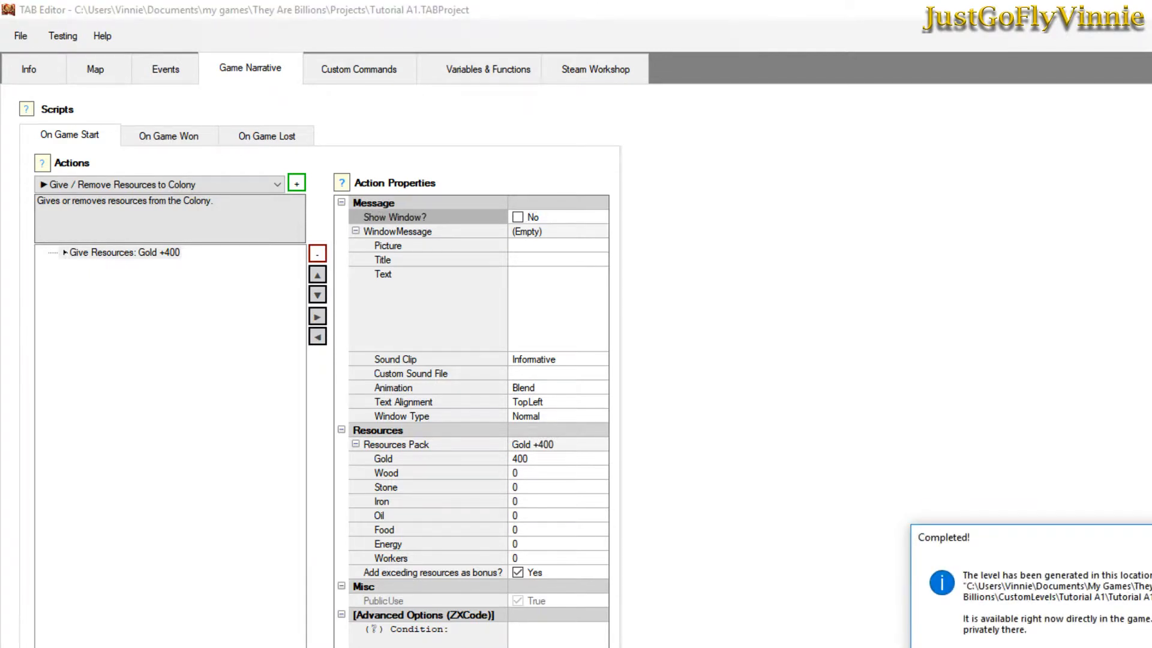
pyautogui.press('Return')
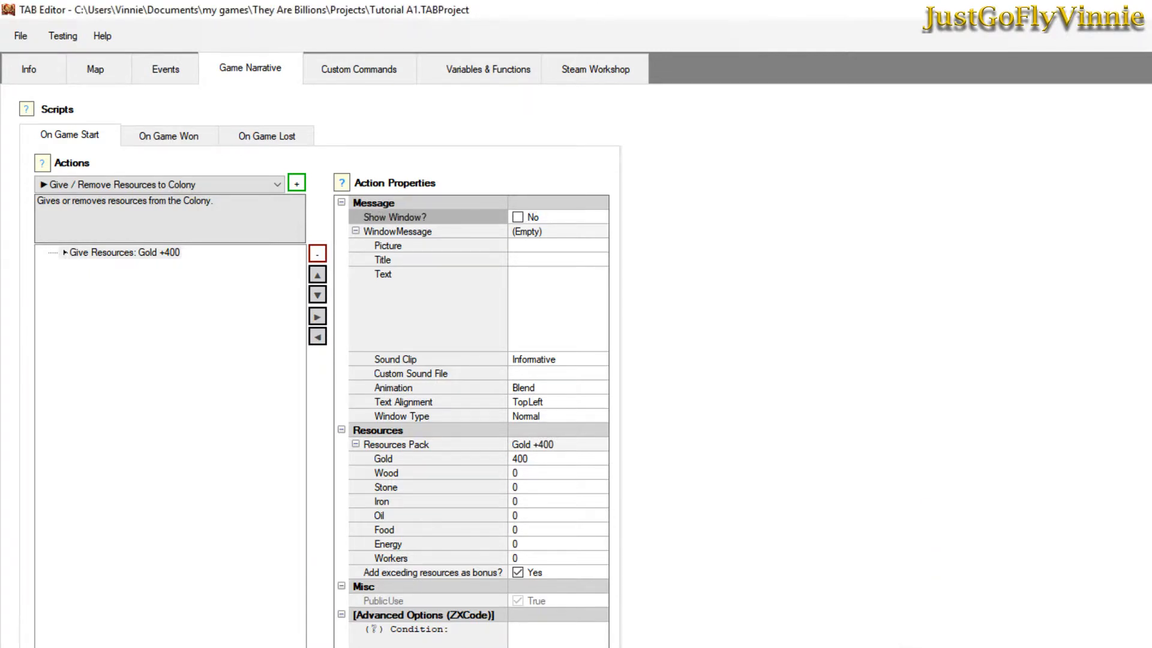
# Switch the resource action's Show Window option on and off again, and exit the editor, saving the project.
pyautogui.click(517, 217)
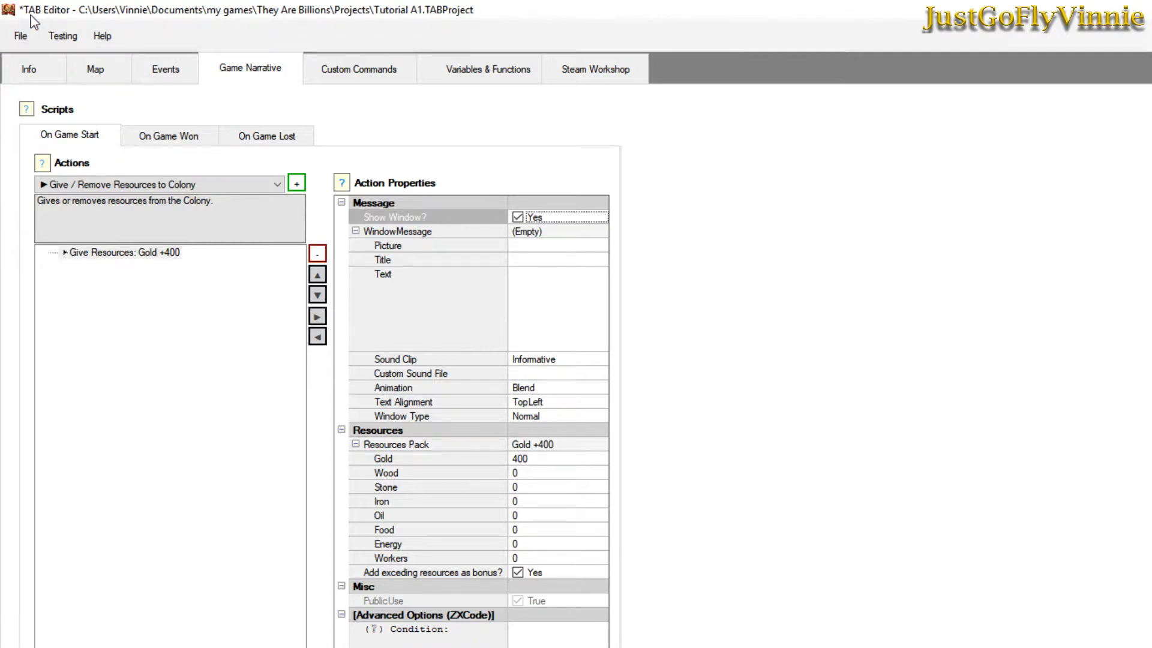
pyautogui.click(517, 217)
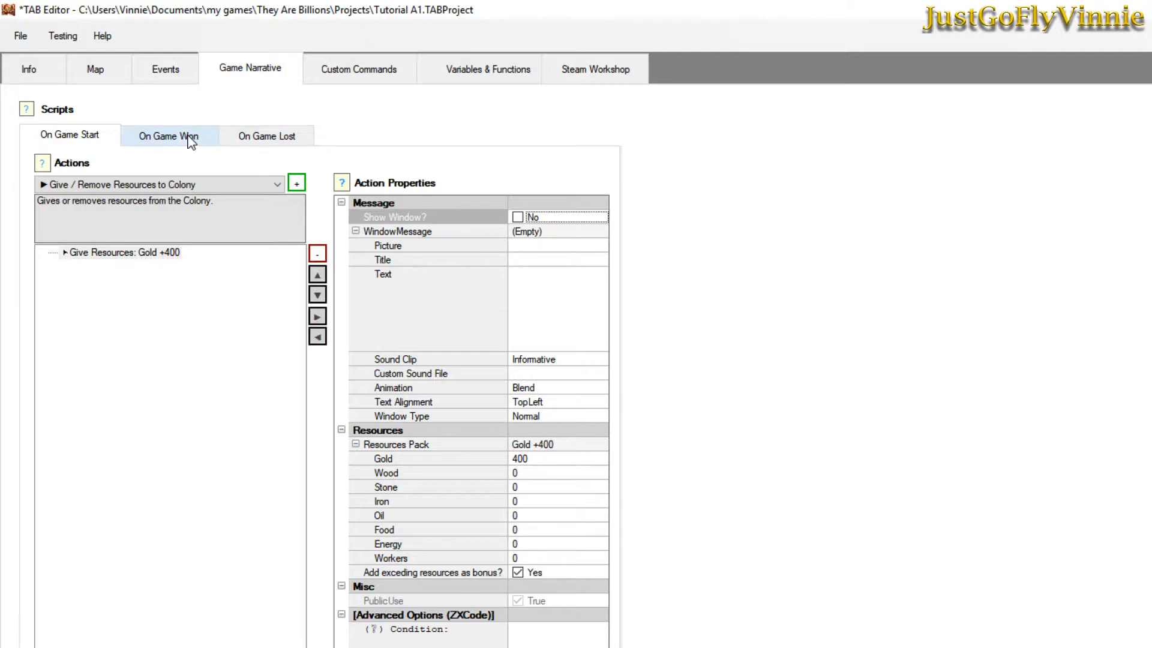
pyautogui.click(20, 36)
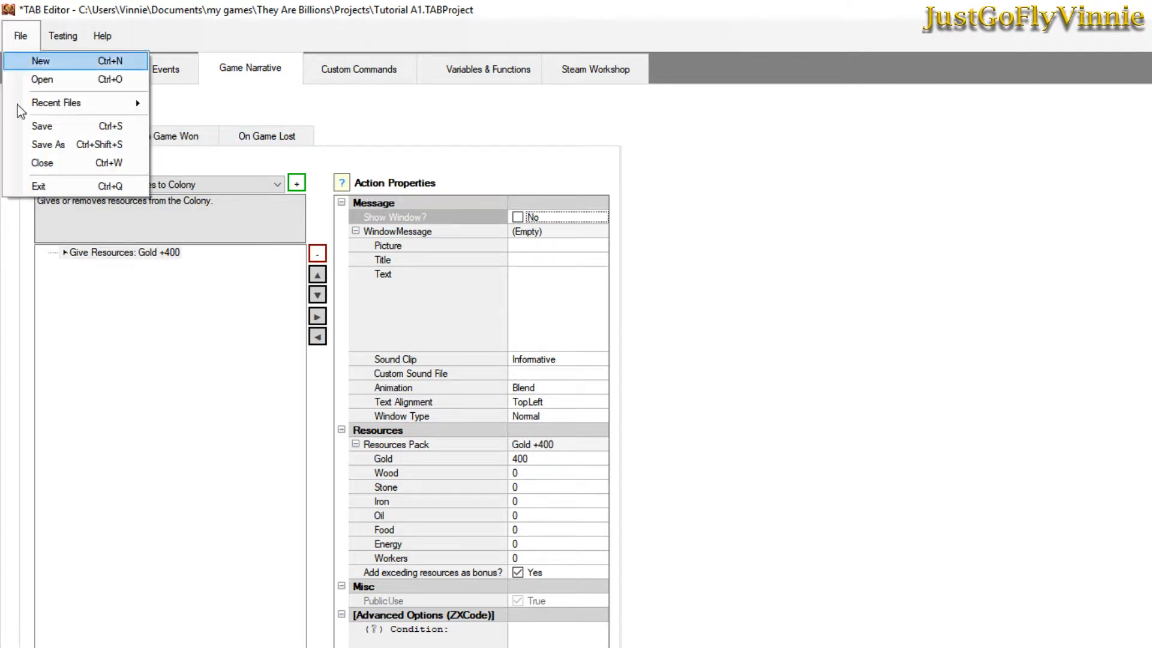
pyautogui.moveTo(62, 36)
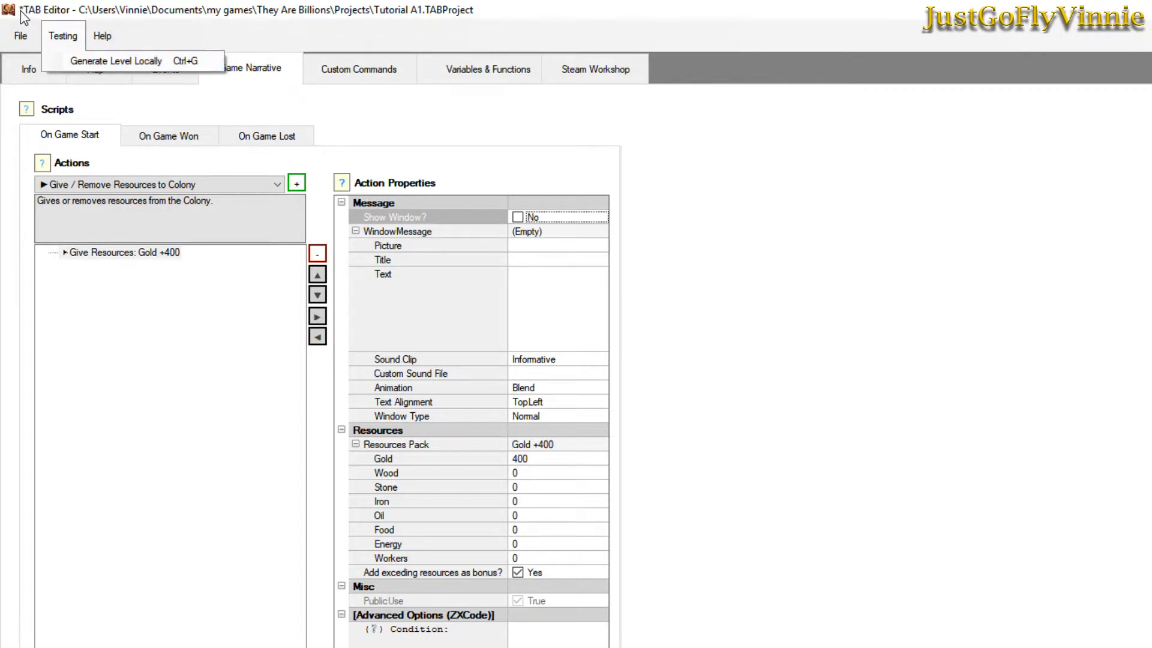
pyautogui.moveTo(20, 35)
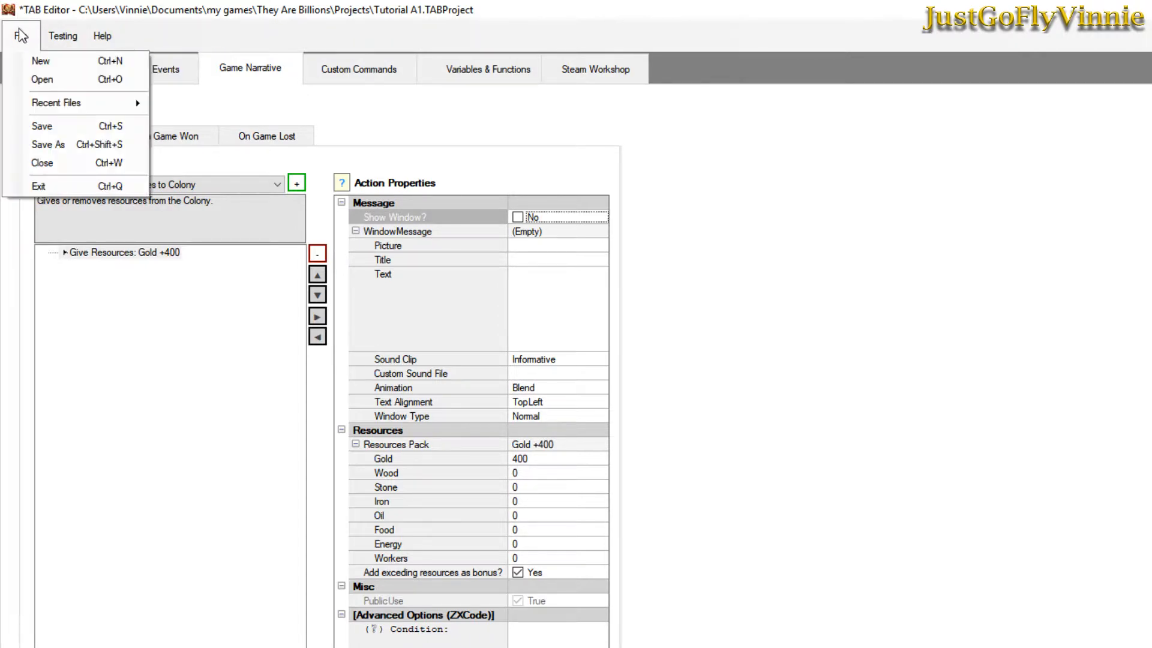
pyautogui.click(44, 185)
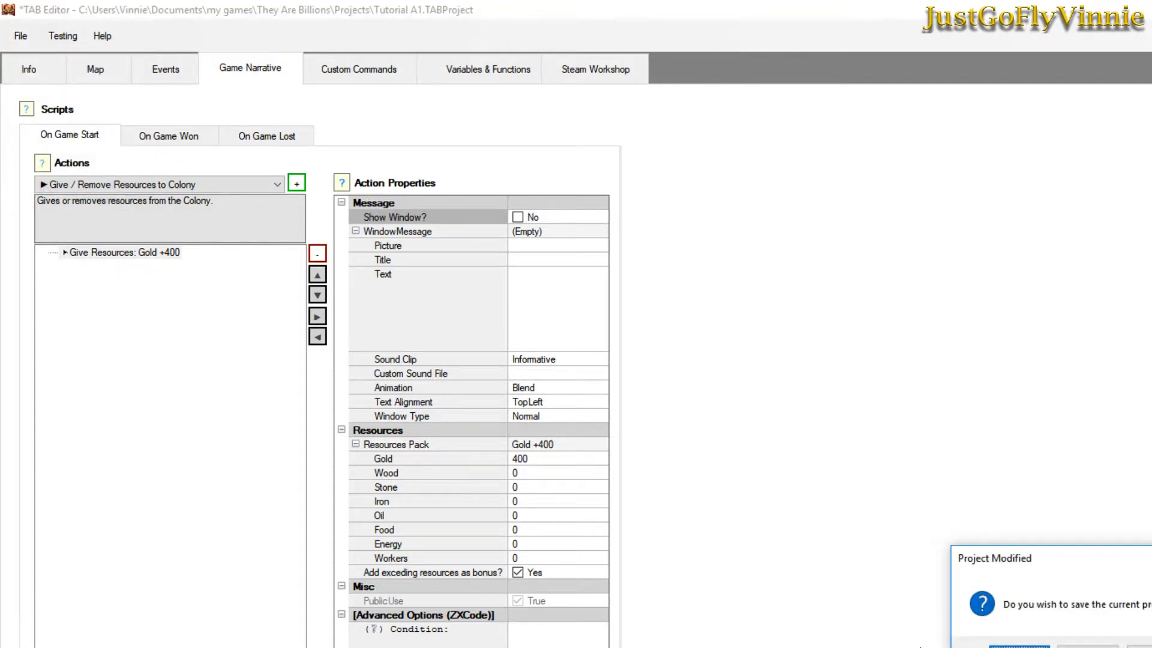
pyautogui.click(1018, 646)
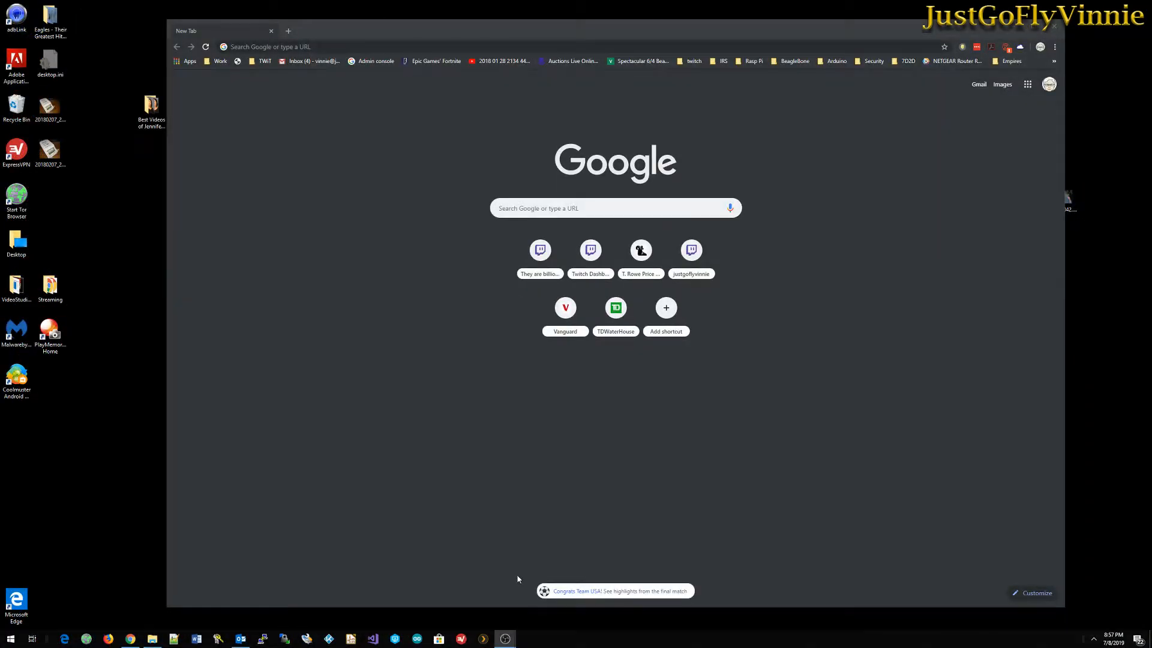
# Launch They Are Billions through Steam and close the browser window.
pyautogui.click(1093, 639)
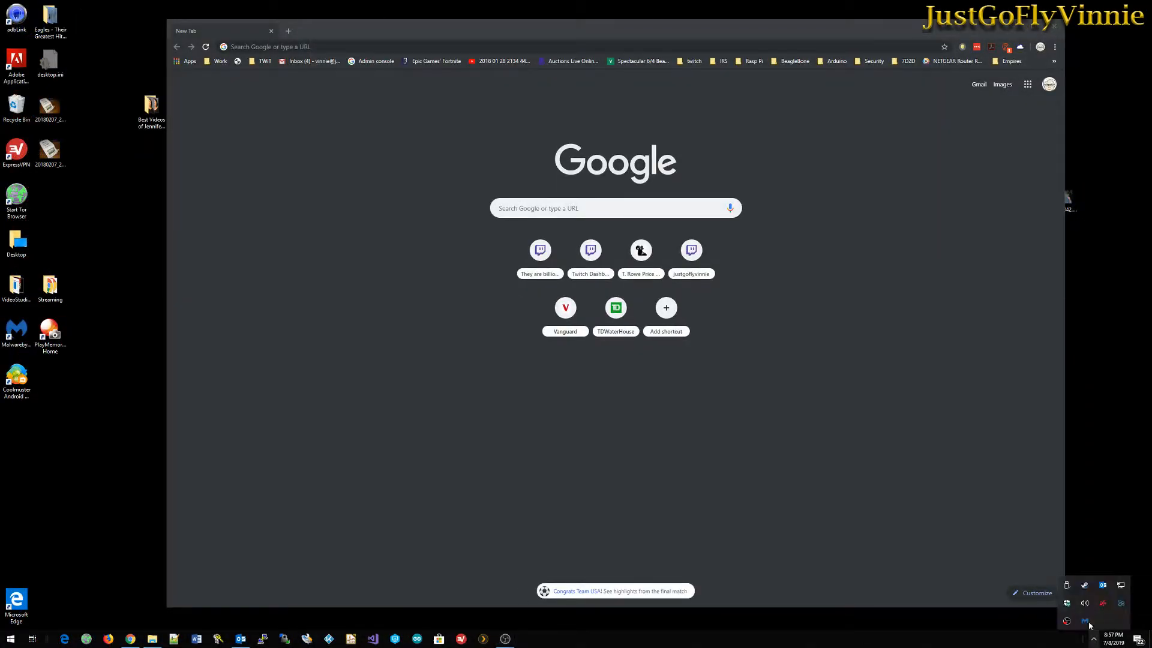
pyautogui.rightClick(1083, 585)
pyautogui.click(1107, 459)
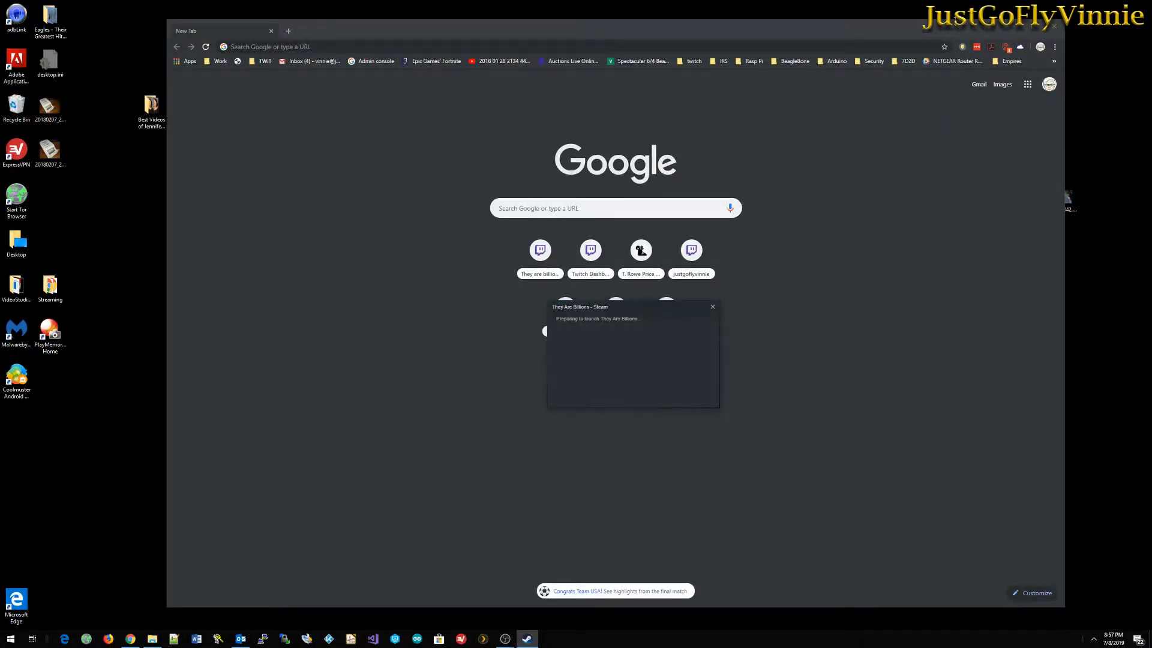
pyautogui.click(1055, 28)
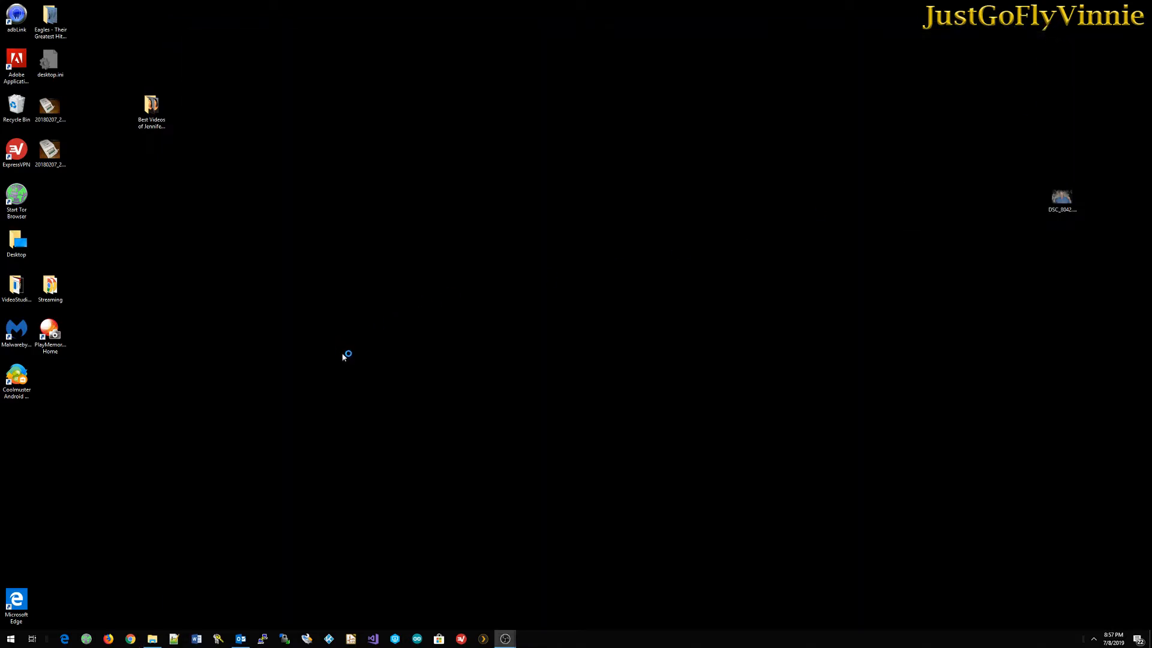
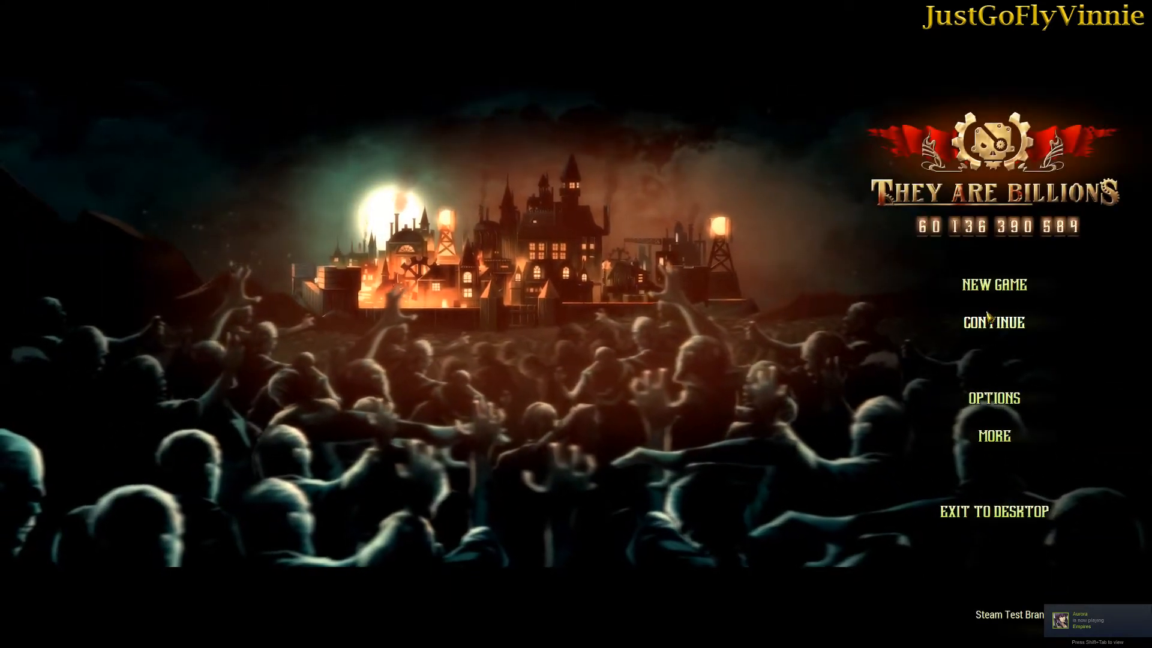
# Open the custom levels for a new game and view the details of the local level Turtorial.
pyautogui.click(1002, 285)
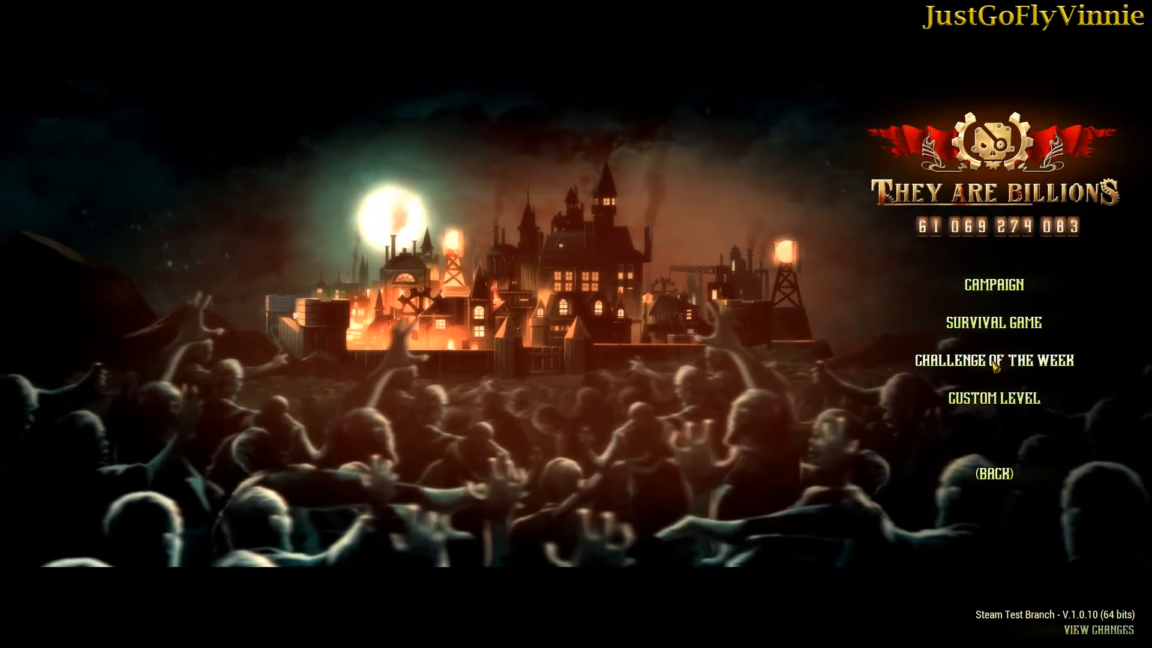
pyautogui.click(994, 398)
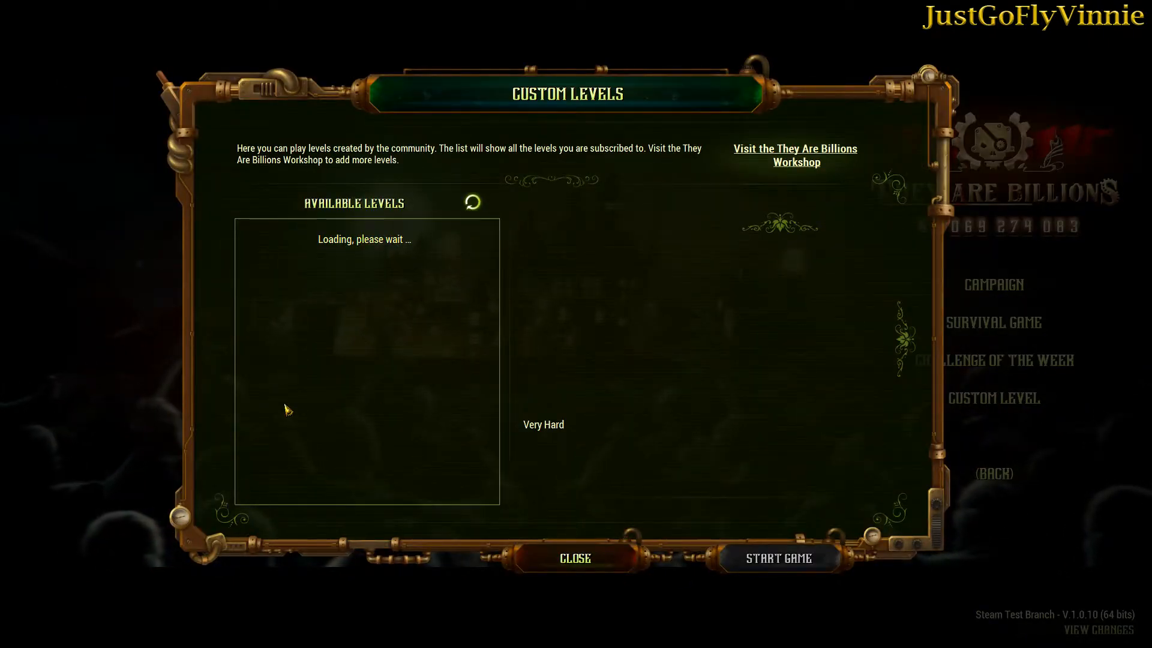
pyautogui.scroll(-3, 287, 409)
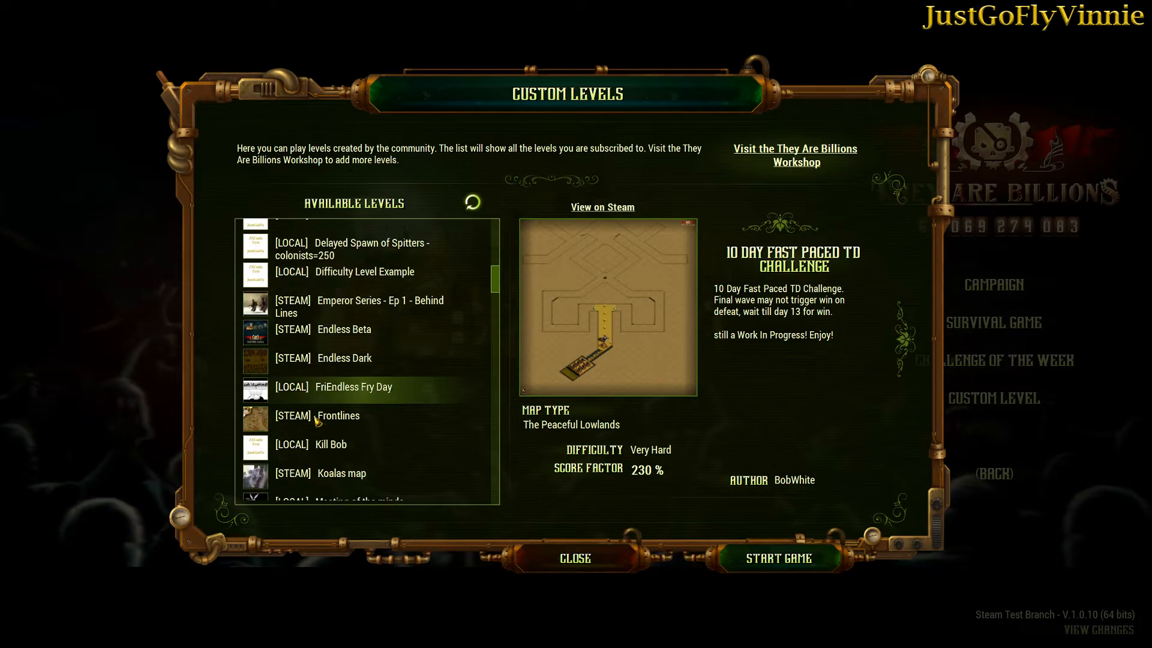
pyautogui.scroll(-12, 323, 422)
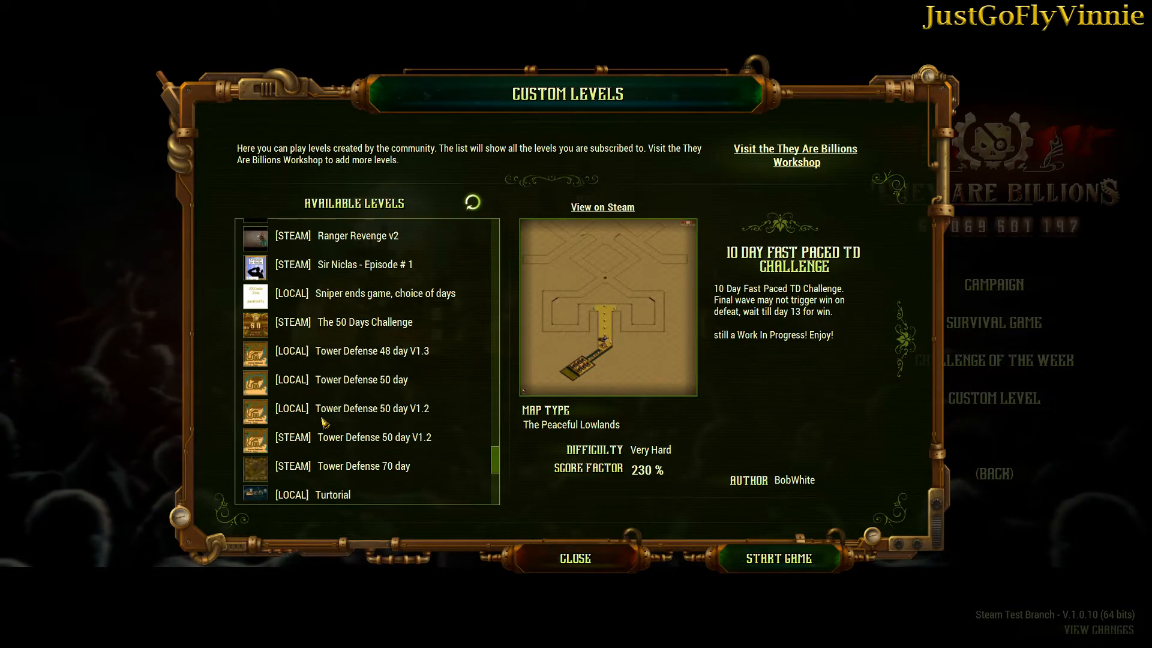
pyautogui.scroll(-2, 323, 422)
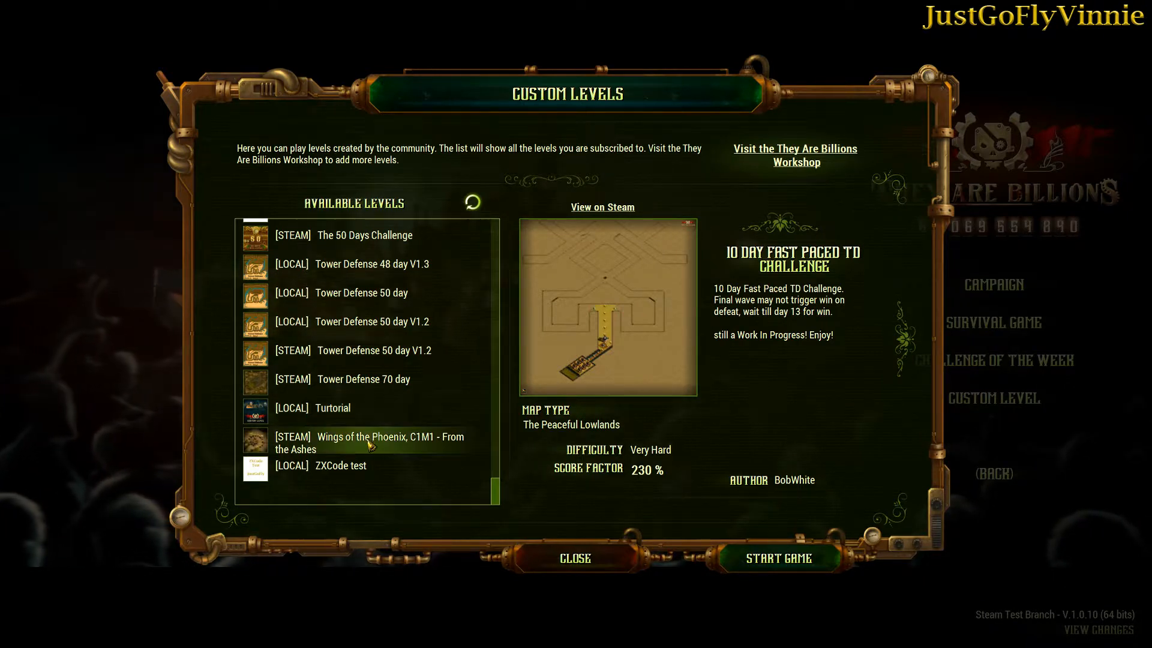
pyautogui.click(335, 414)
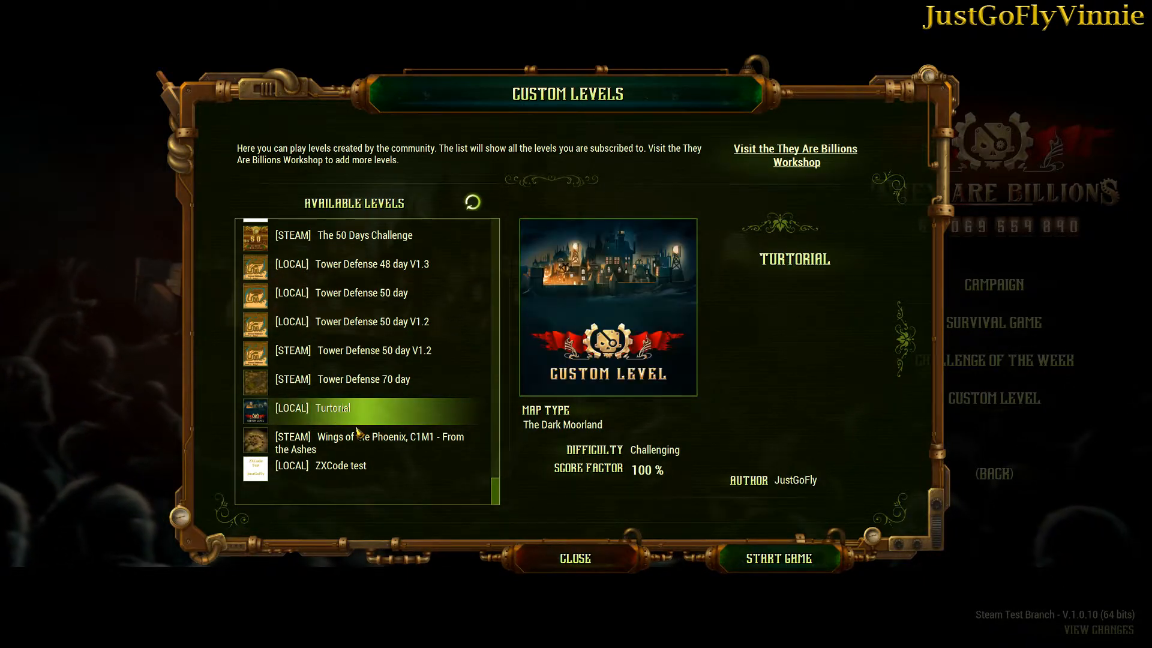
# Check the local level My First Map, select the local level New Level instead and start the game.
pyautogui.scroll(6, 343, 447)
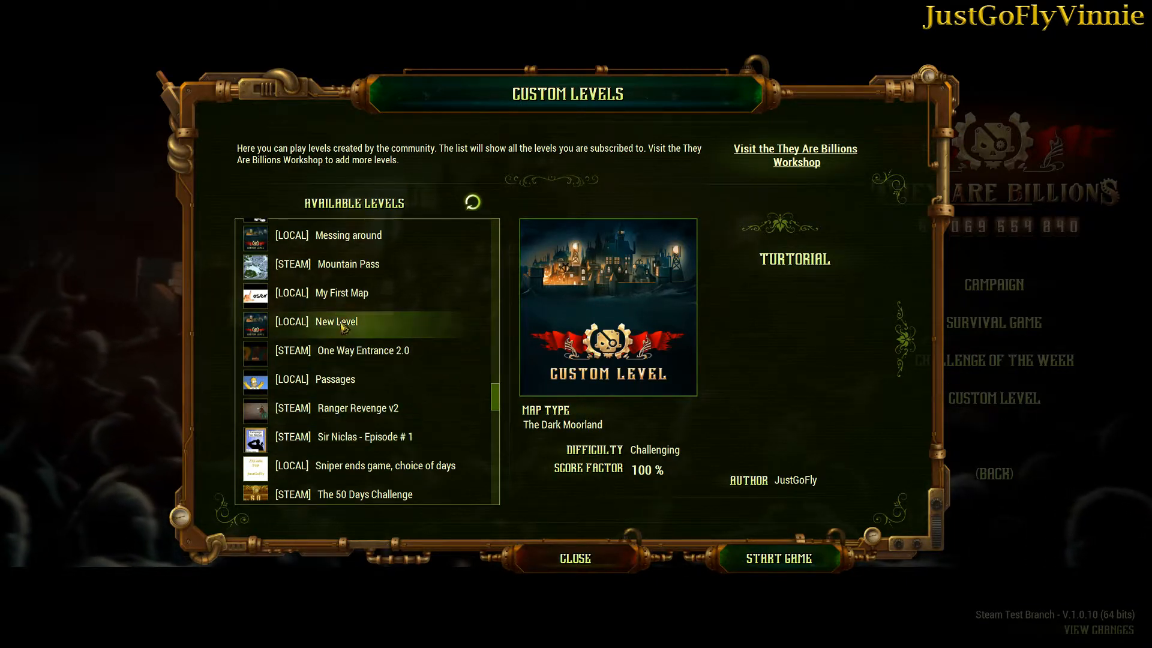
pyautogui.click(351, 294)
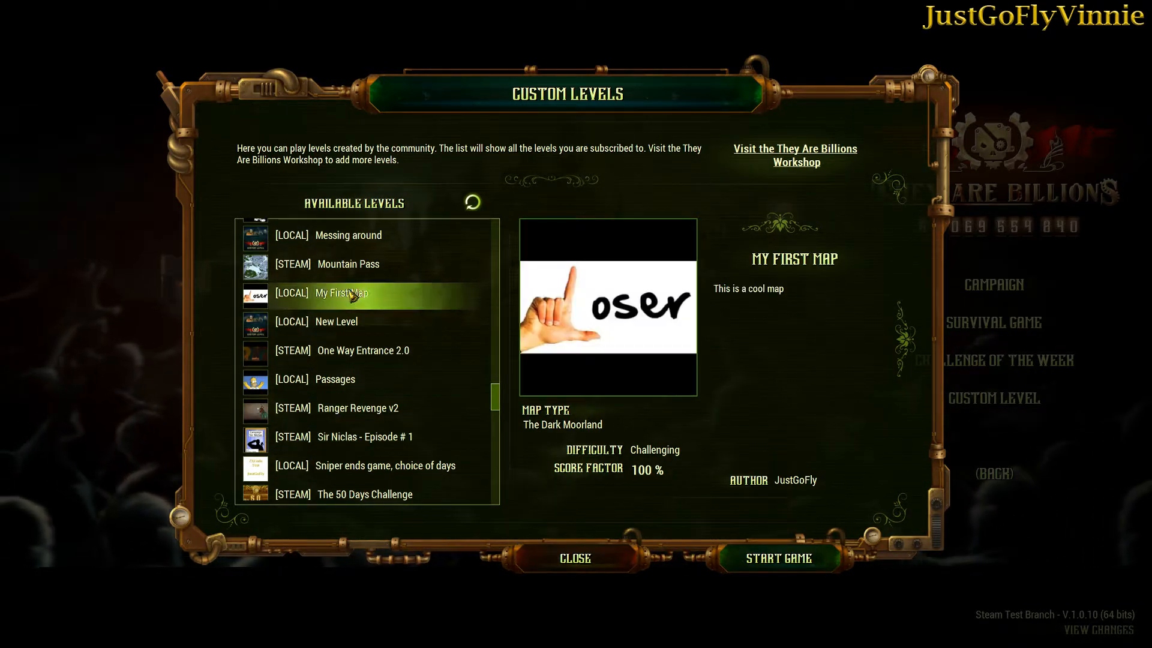
pyautogui.click(329, 325)
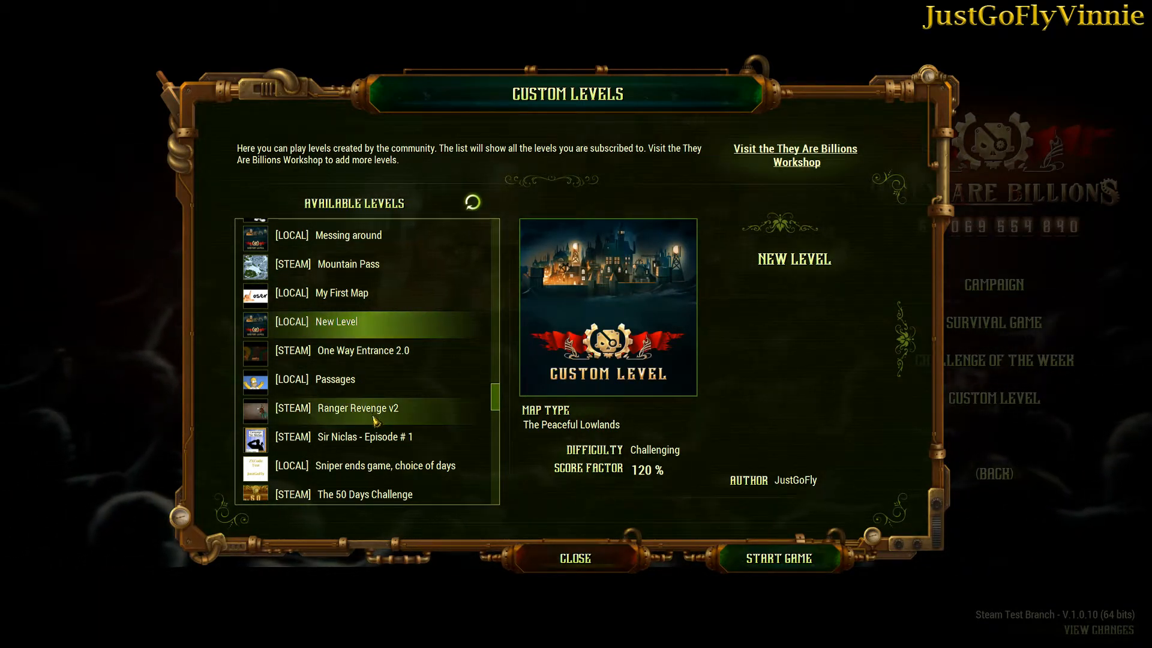
pyautogui.scroll(3, 363, 411)
pyautogui.scroll(10, 363, 410)
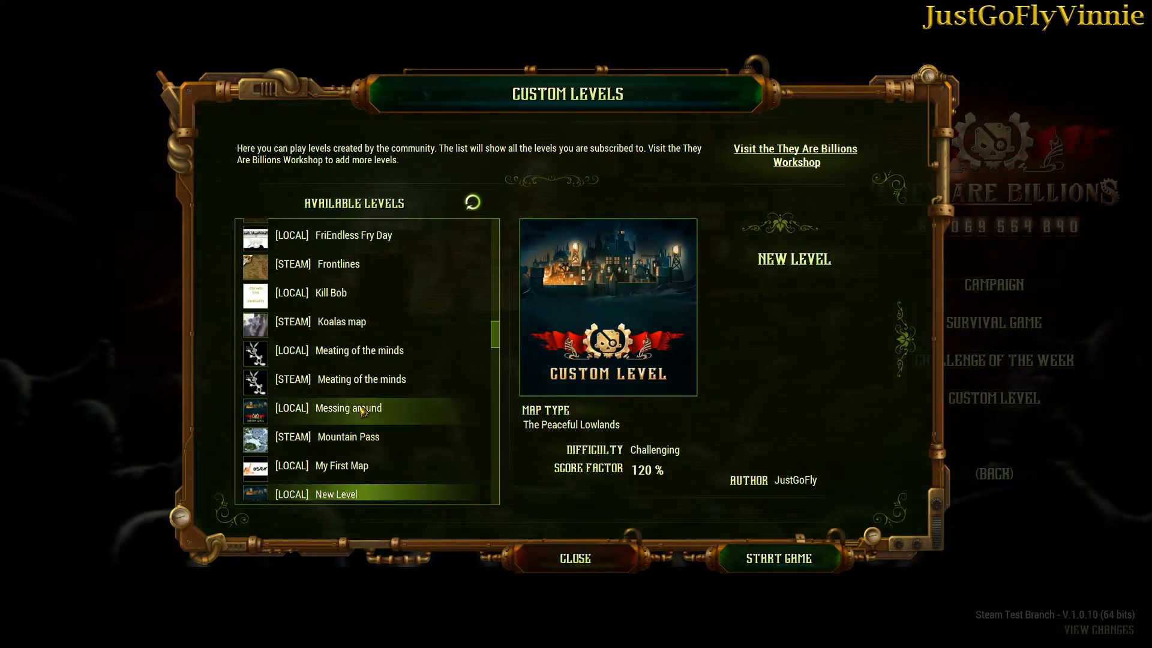
pyautogui.scroll(-10, 362, 408)
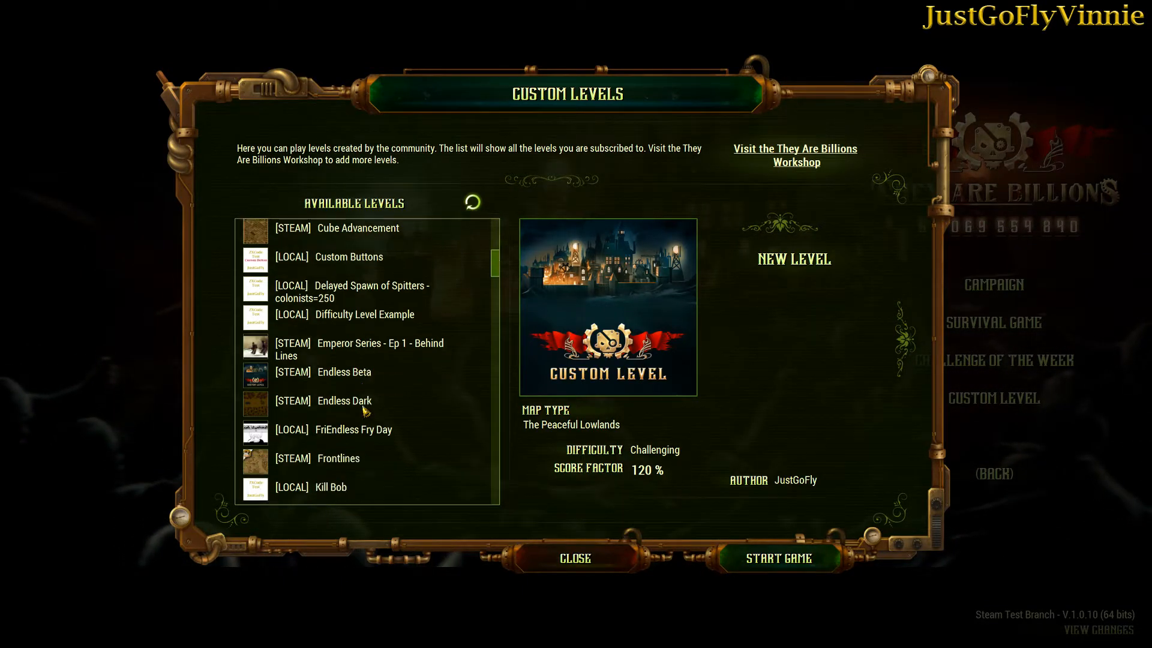
pyautogui.click(780, 549)
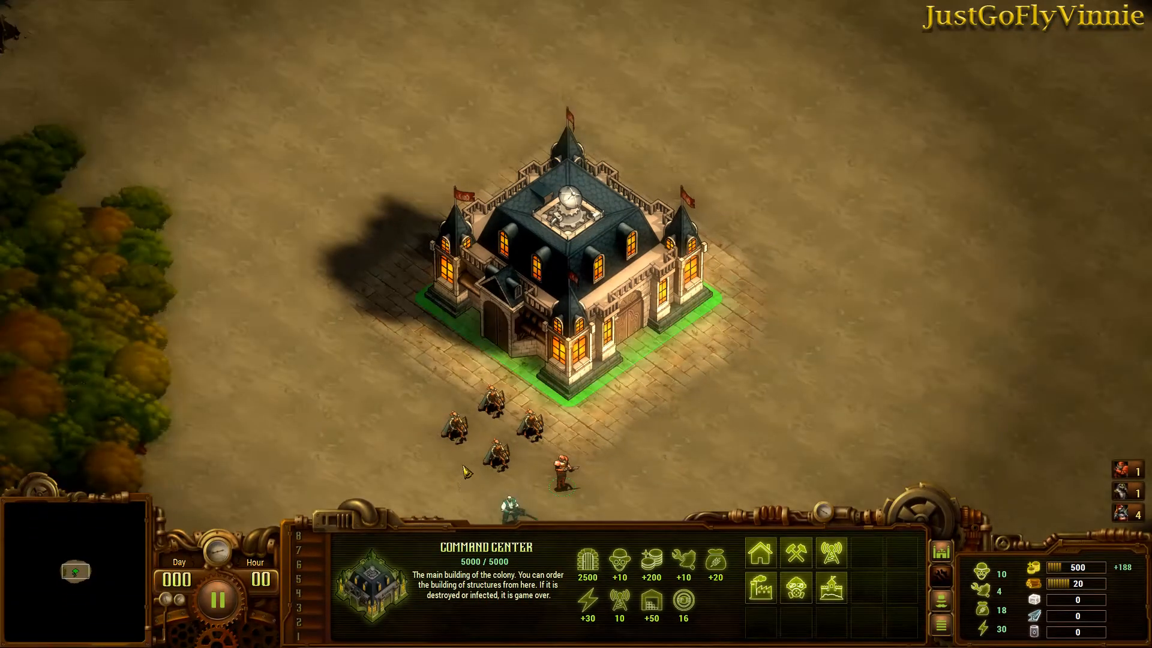
# Inspect the starting Sniper, and move one Ranger a short way southwest of the Command Center and back.
pyautogui.scroll(-5, 474, 464)
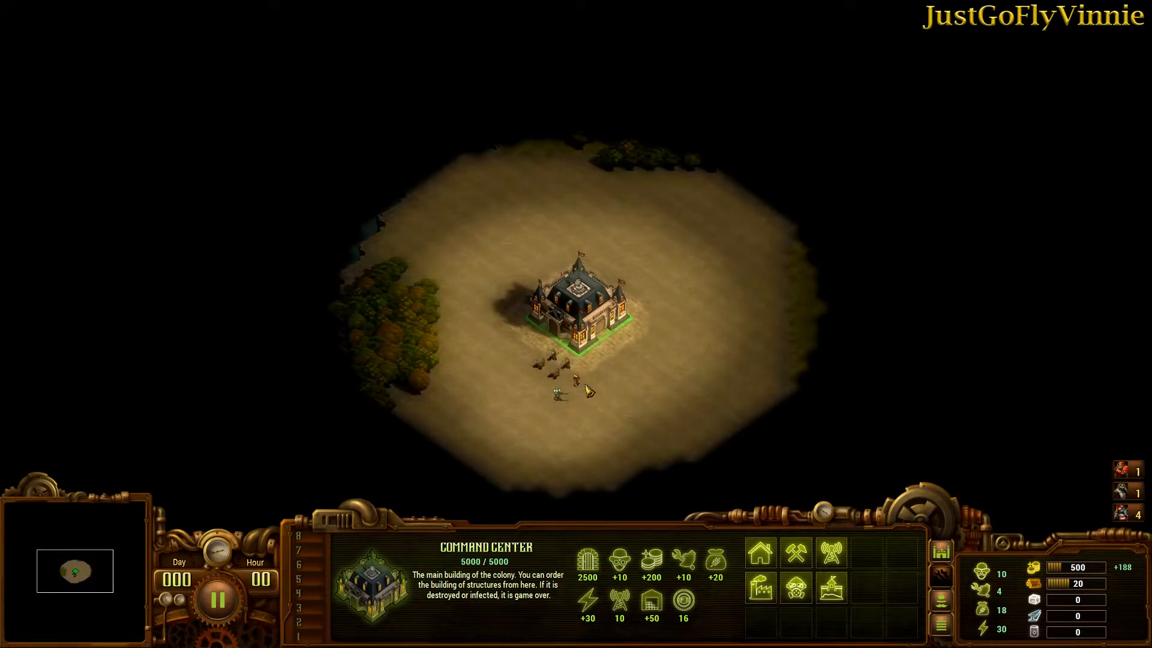
pyautogui.click(558, 398)
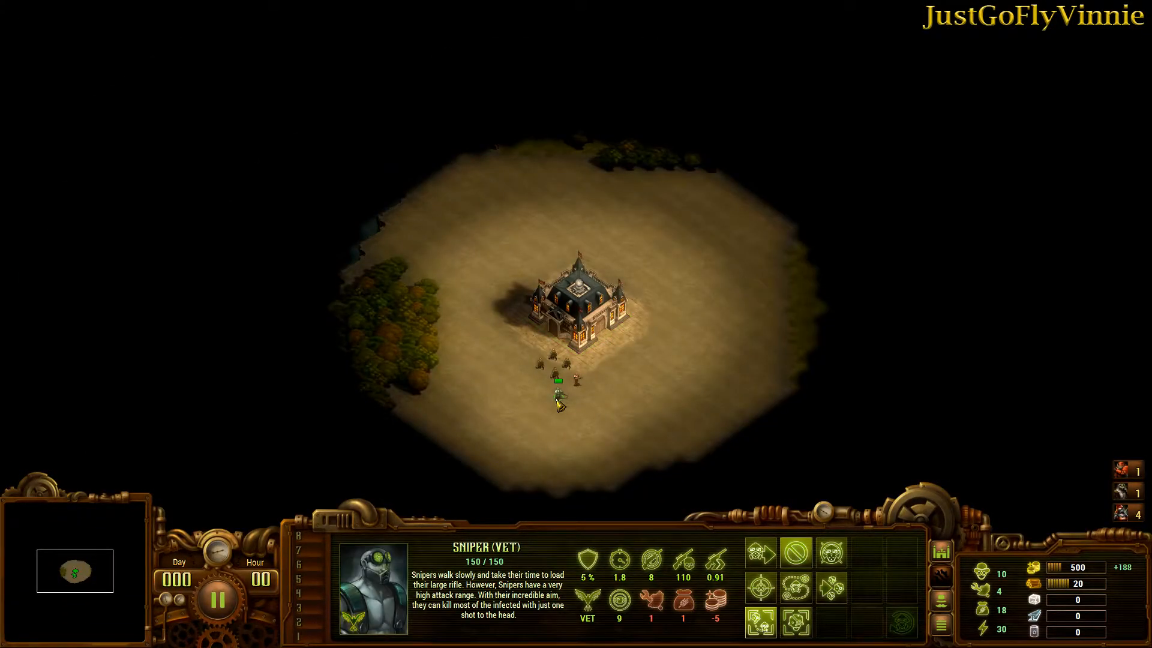
pyautogui.click(541, 367)
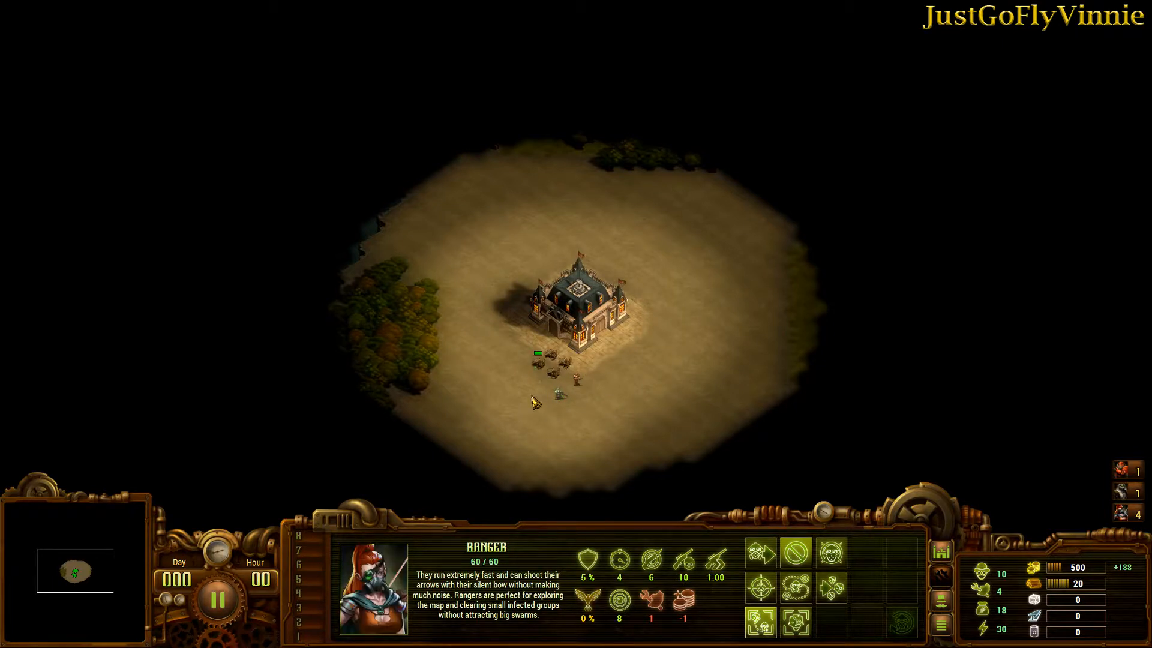
pyautogui.rightClick(520, 414)
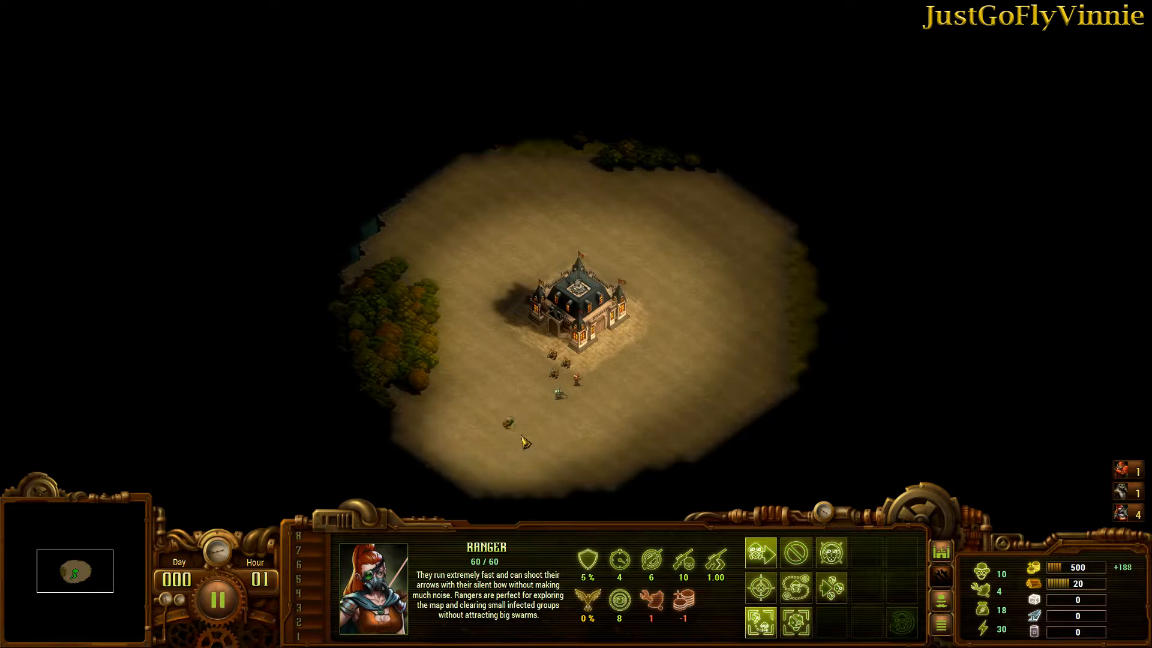
pyautogui.rightClick(530, 371)
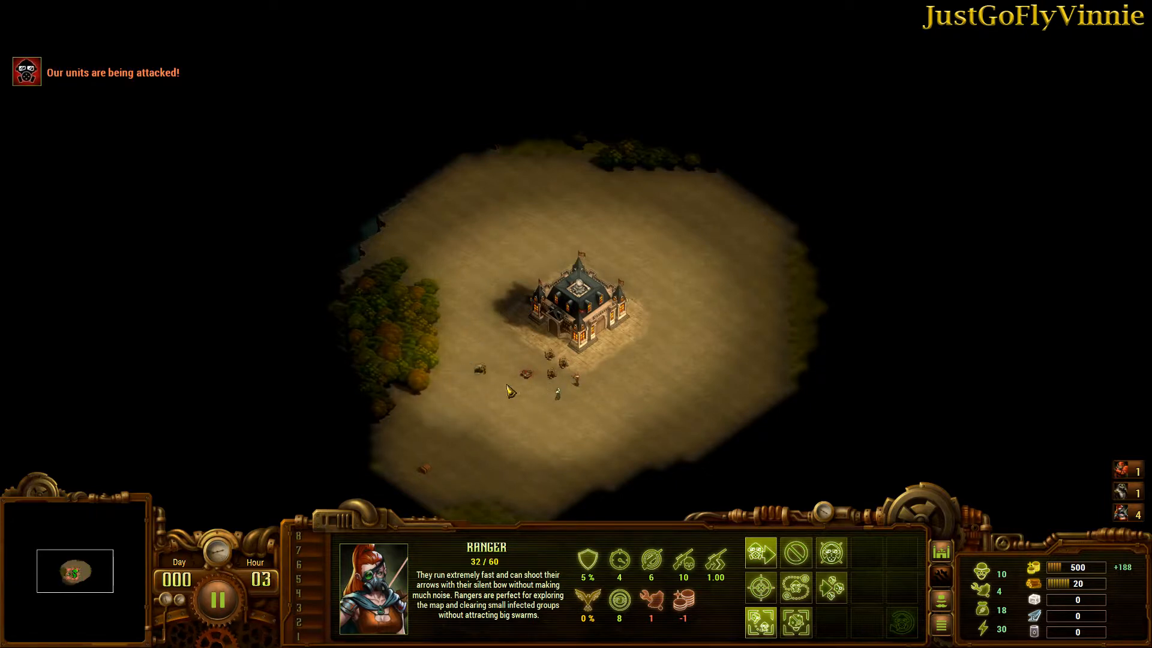
# Send three Rangers out one by one with Attack orders to the west, north and east of the Command Center.
pyautogui.press('s')
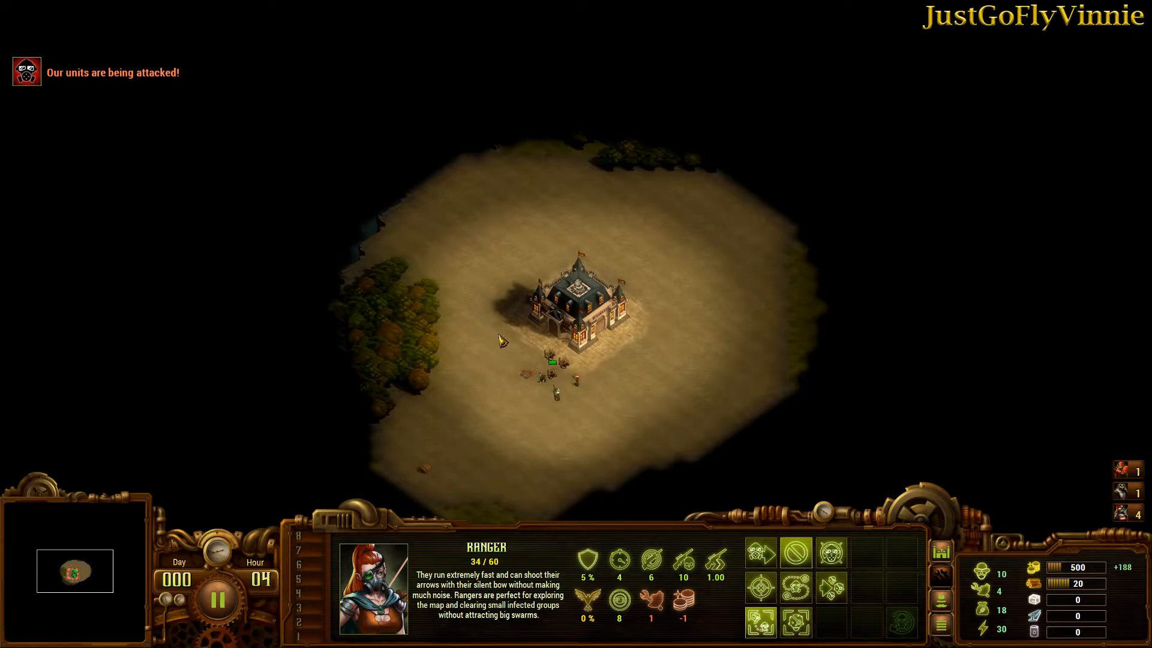
pyautogui.moveTo(509, 360); pyautogui.dragTo(540, 390)
pyautogui.click(543, 380)
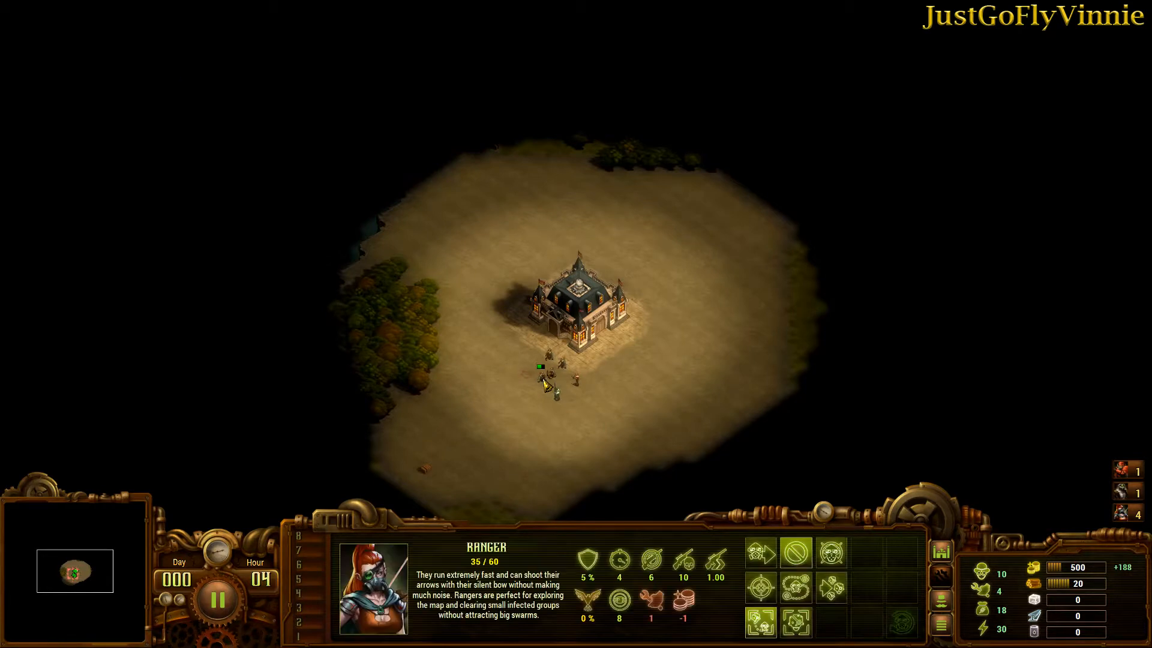
pyautogui.press('a')
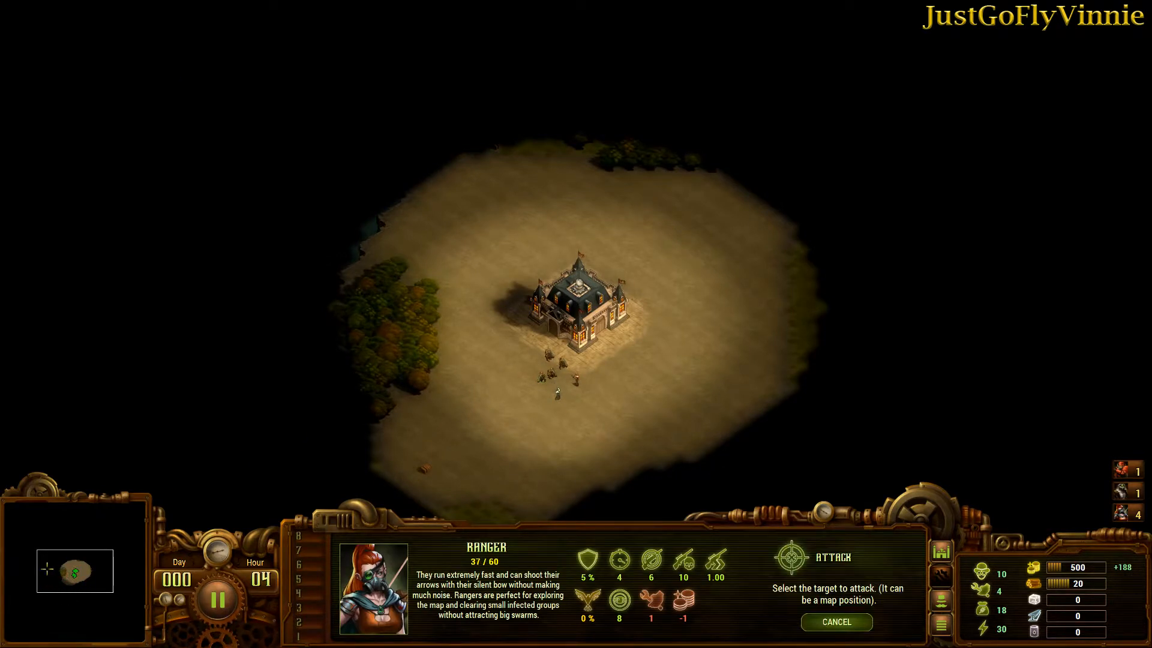
pyautogui.click(533, 403)
pyautogui.press('s')
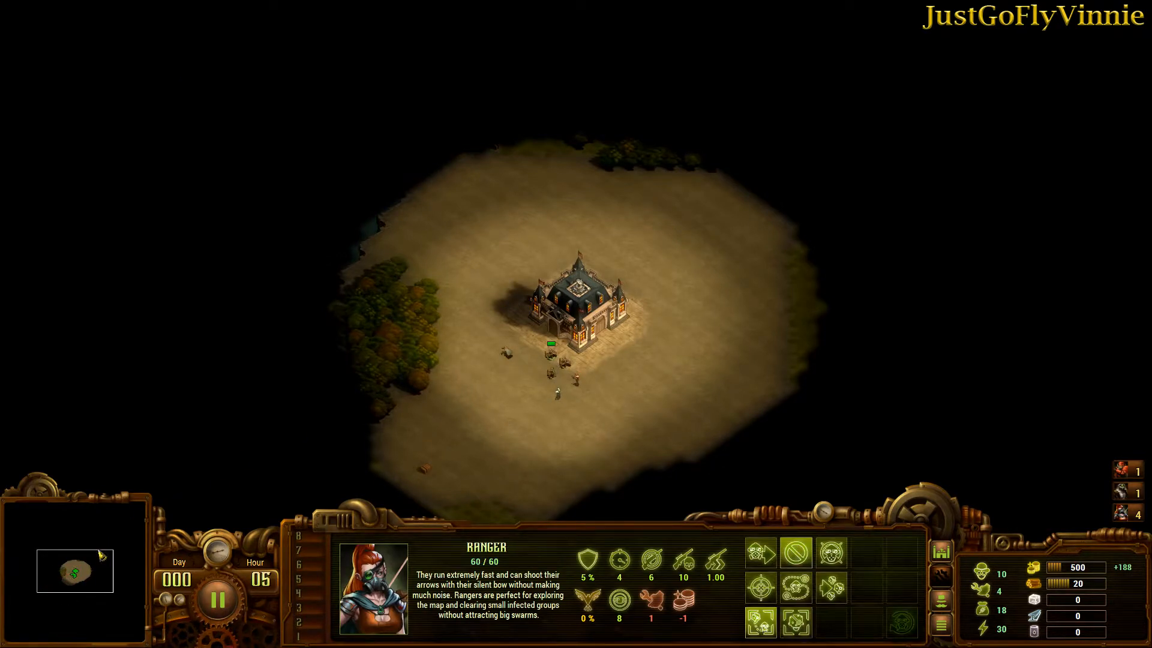
pyautogui.press('a')
pyautogui.click(78, 552)
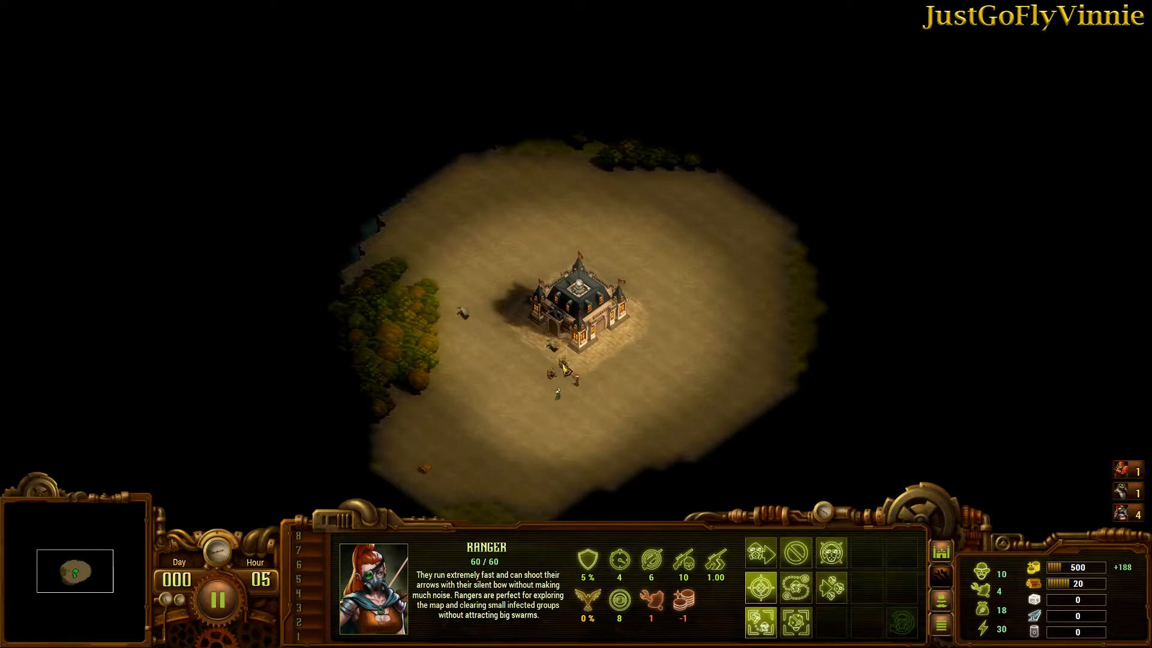
pyautogui.press('s')
pyautogui.press('a')
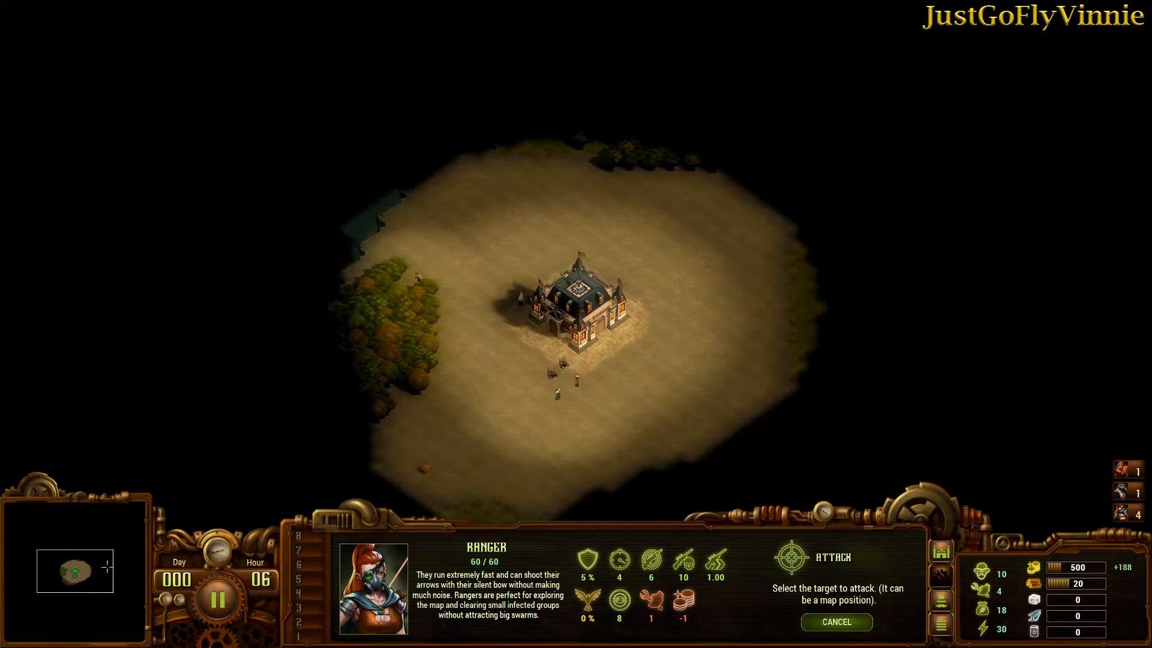
pyautogui.click(98, 568)
# Send the remaining Ranger south of the Command Center with an Attack order.
pyautogui.click(585, 305)
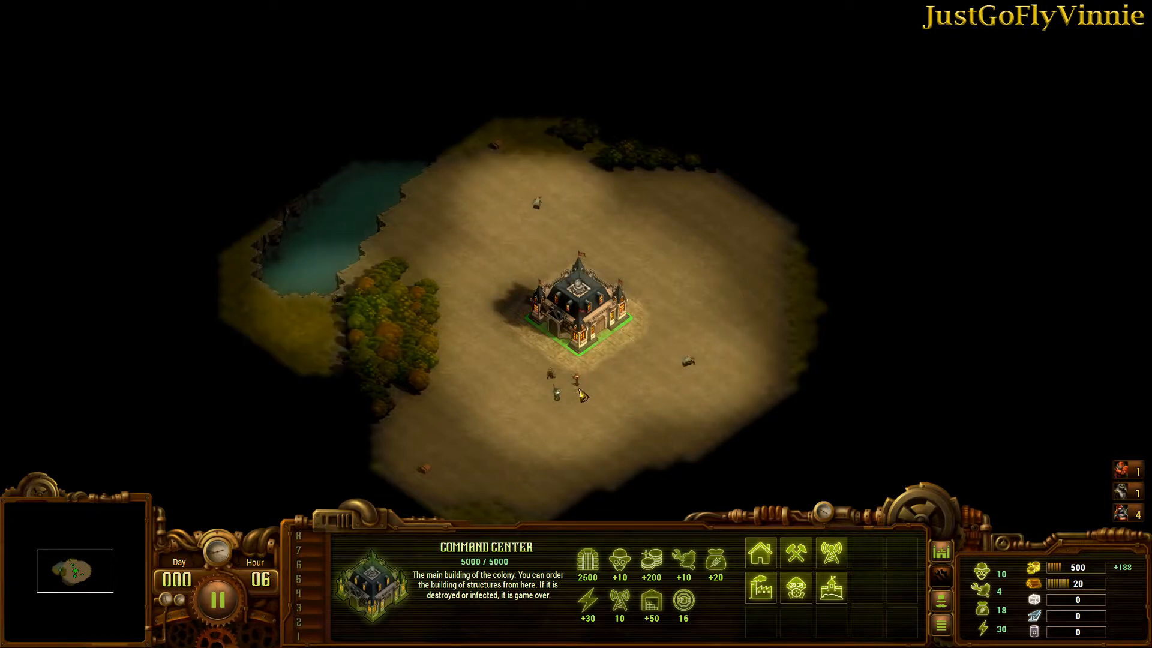
pyautogui.click(547, 378)
pyautogui.press('a')
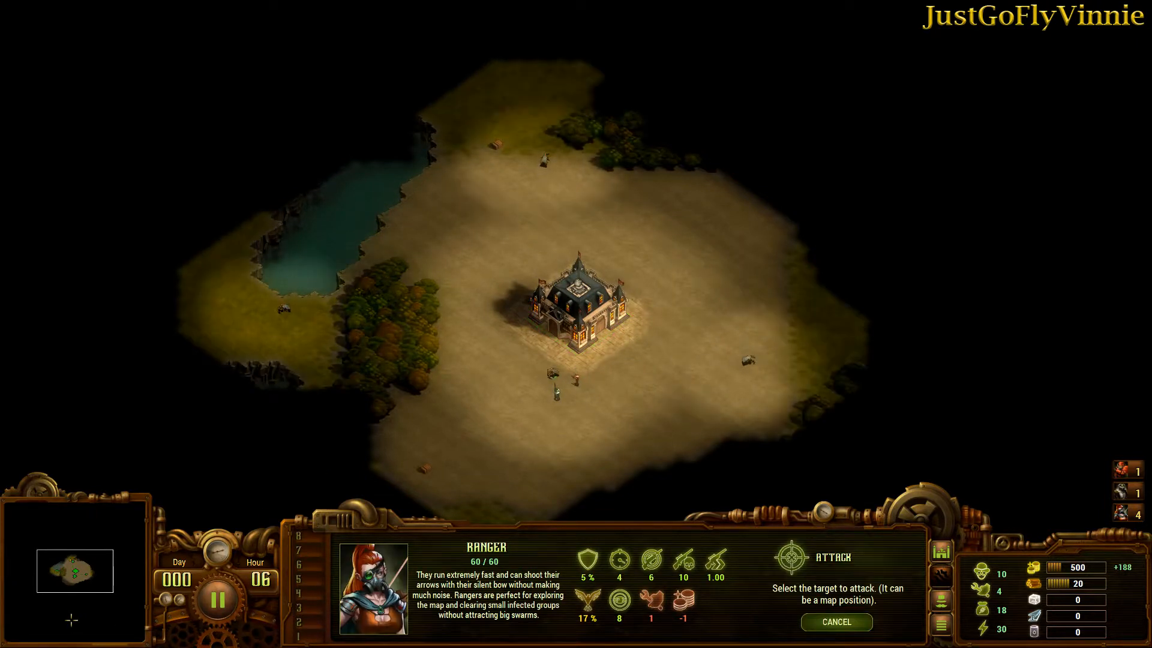
pyautogui.click(72, 589)
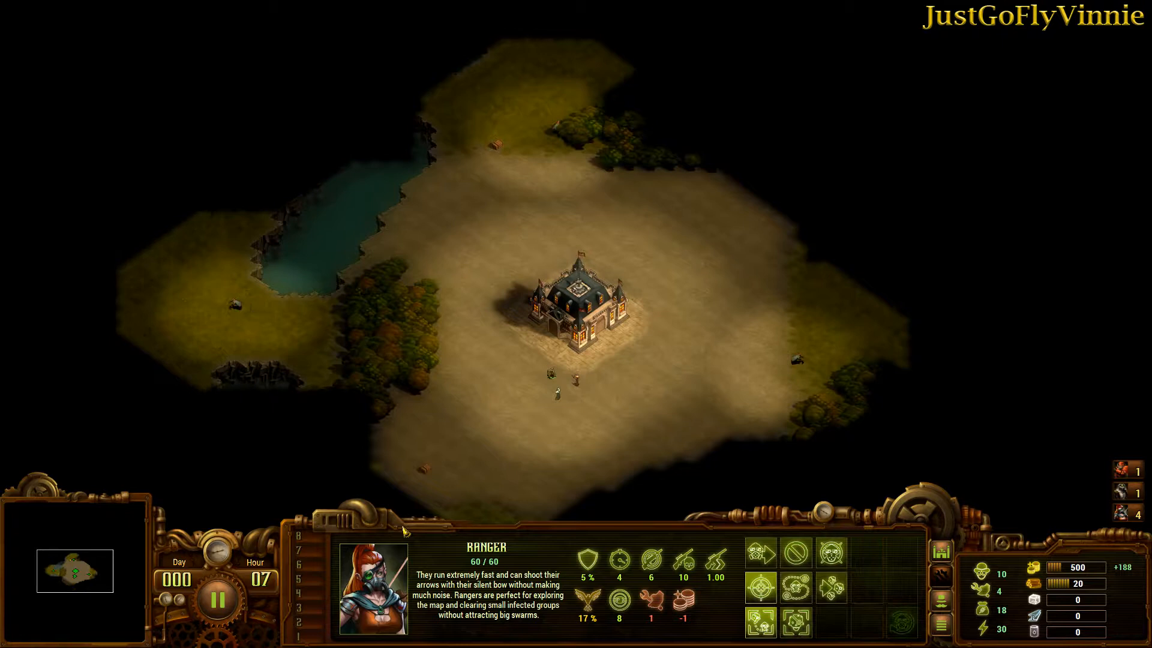
# Send the Sniper south with an Attack order and the Soldier toward the crate northwest of the Command Center.
pyautogui.click(557, 394)
pyautogui.press('a')
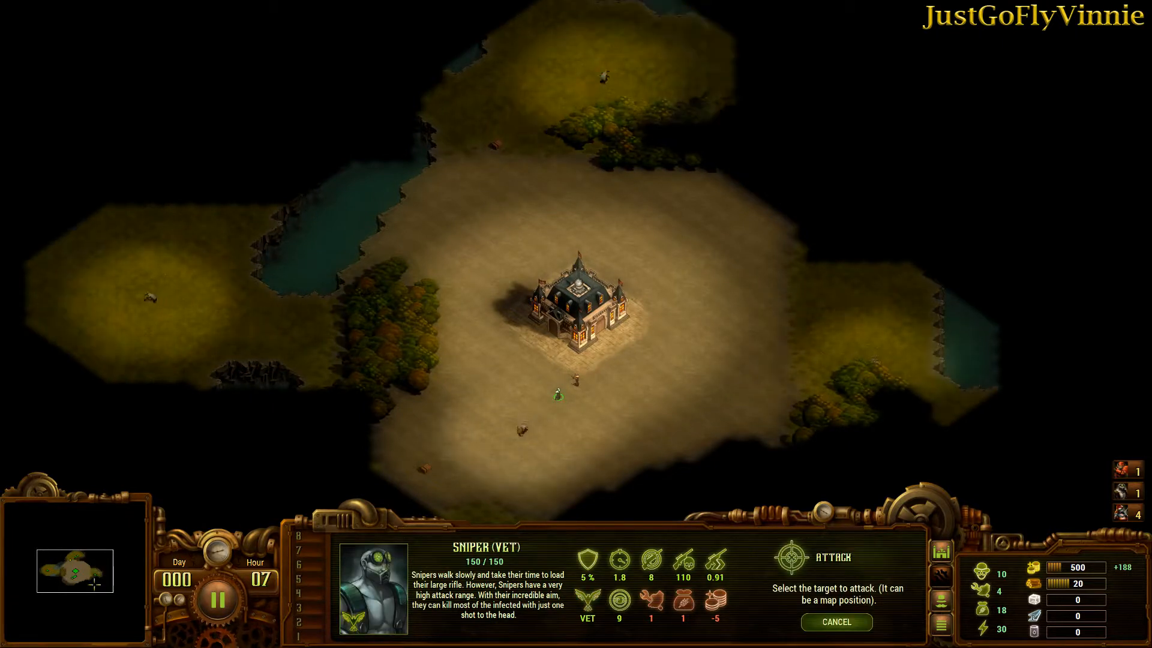
pyautogui.click(80, 588)
pyautogui.press('a')
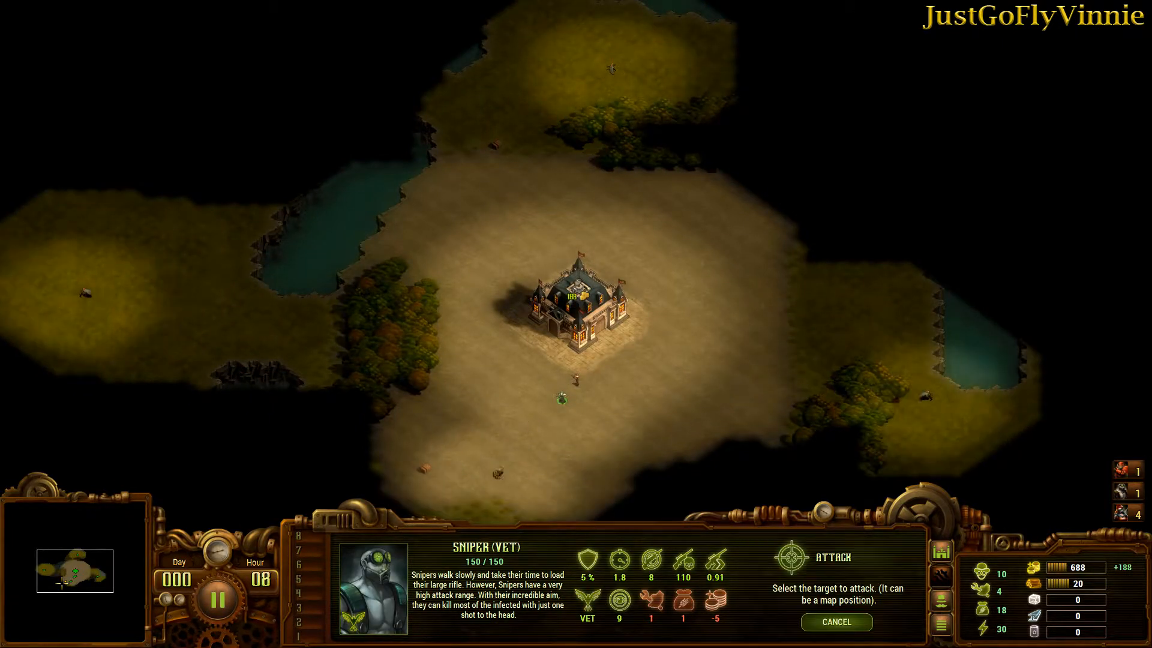
pyautogui.click(73, 591)
pyautogui.click(577, 381)
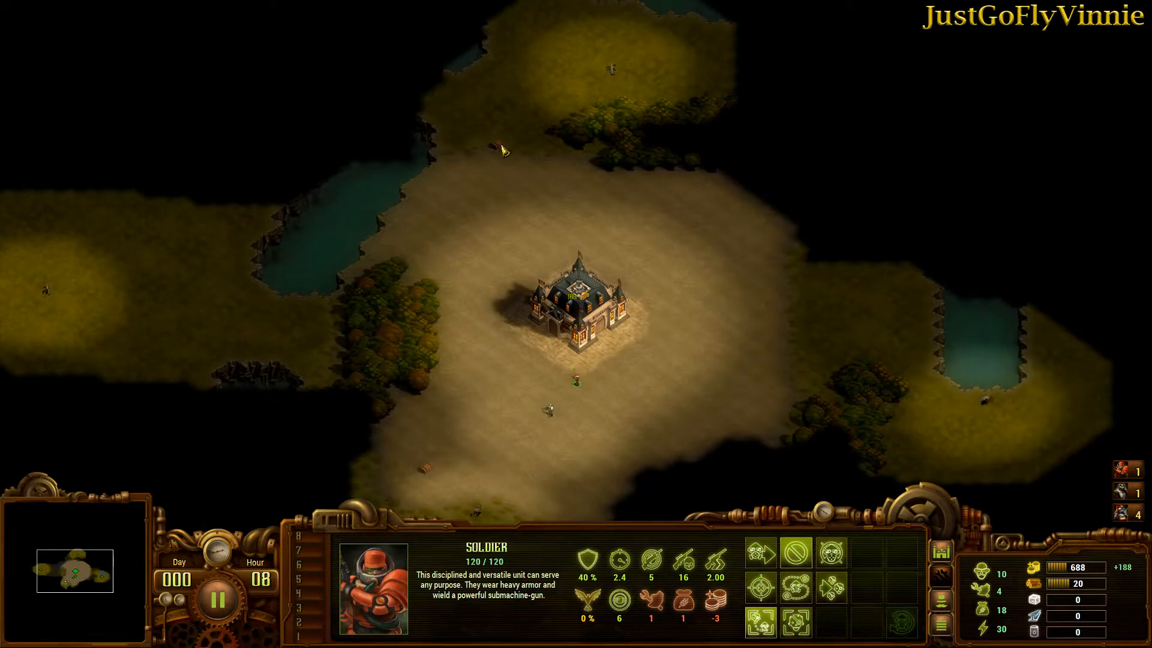
# Place three Tents in a diagonal row running northeast from the Command Center.
pyautogui.click(941, 550)
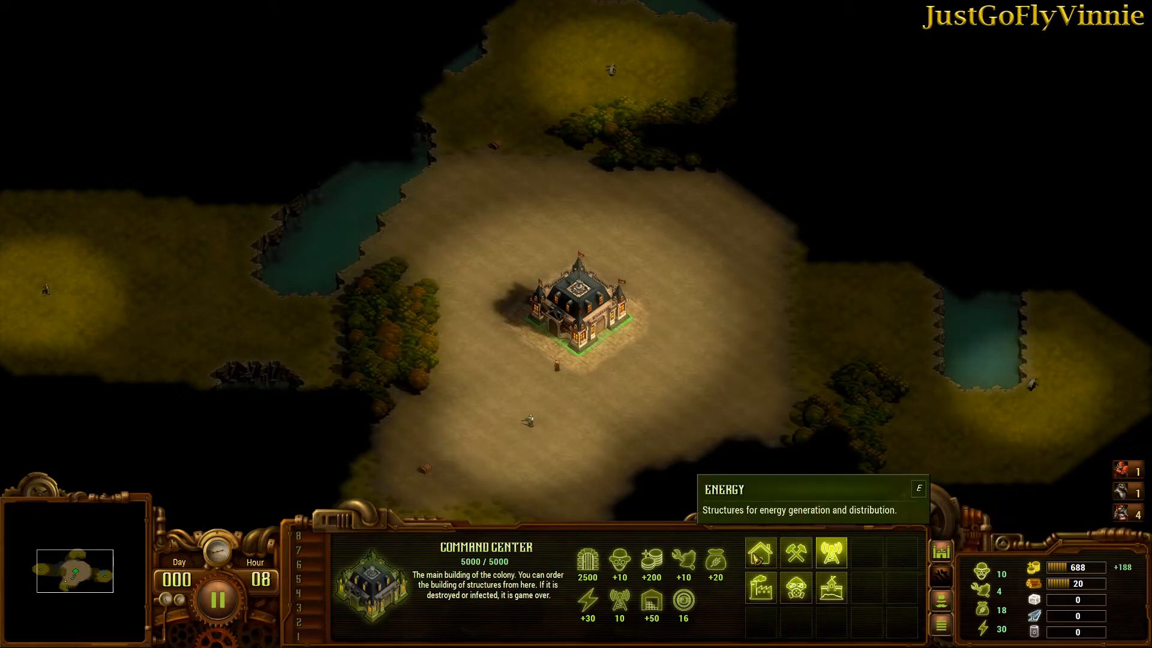
pyautogui.click(760, 552)
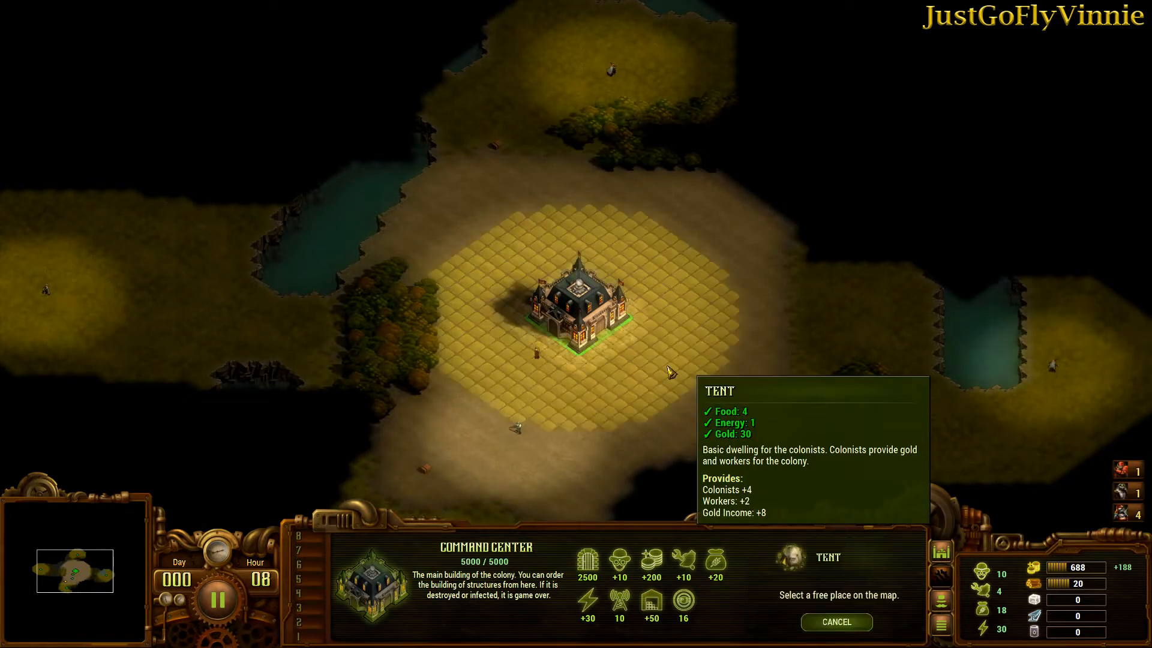
pyautogui.click(641, 291)
pyautogui.click(661, 276)
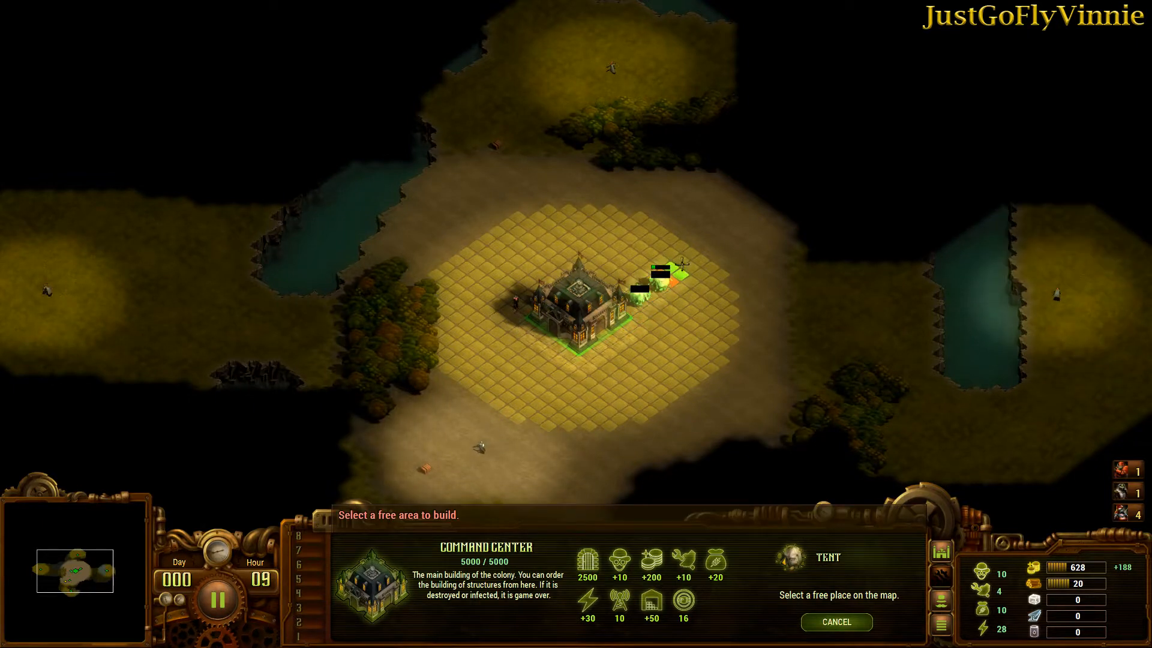
pyautogui.click(682, 262)
pyautogui.click(840, 621)
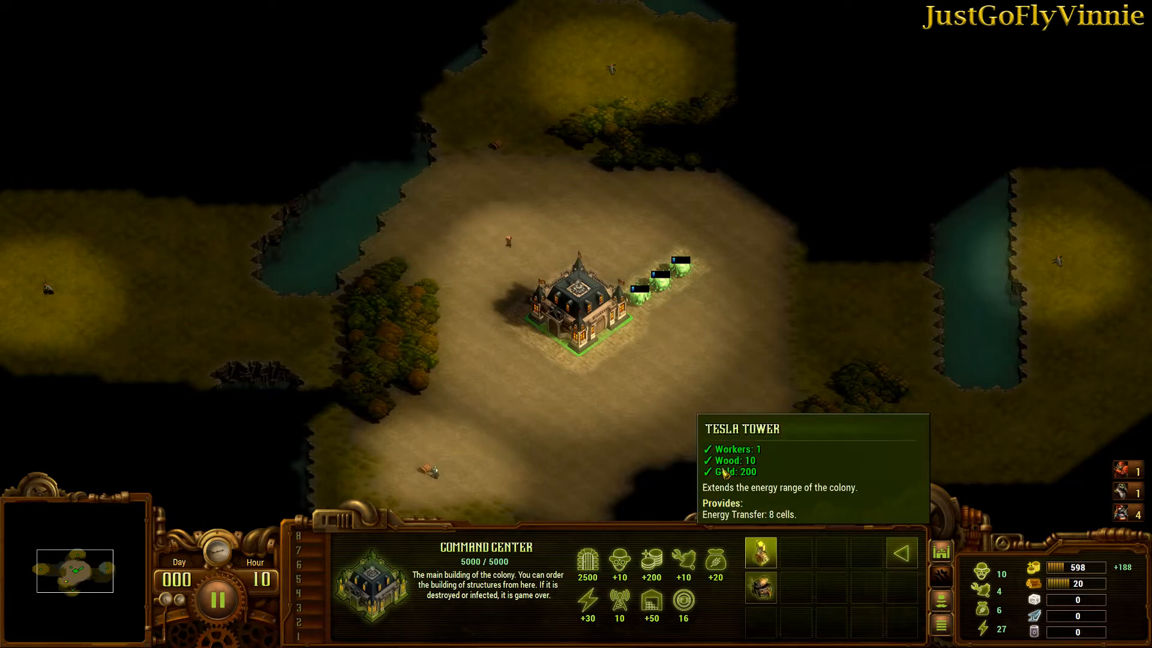
# Place a Tesla Tower just north of the row of Tents and finish the placement.
pyautogui.click(831, 555)
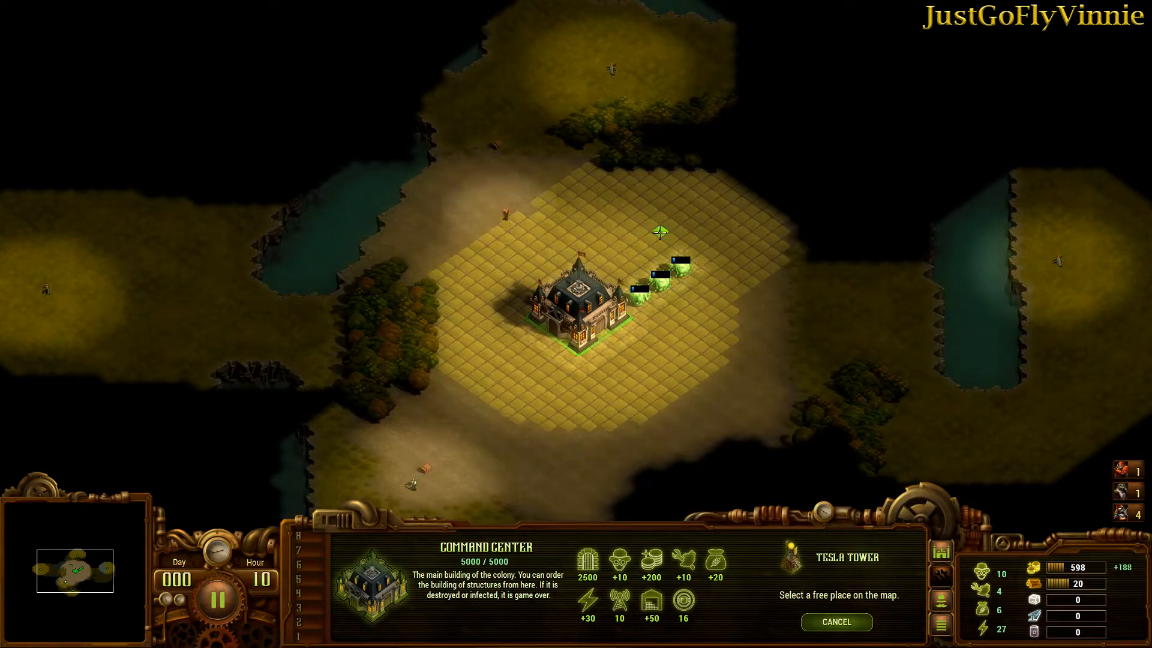
pyautogui.click(660, 232)
pyautogui.rightClick(454, 386)
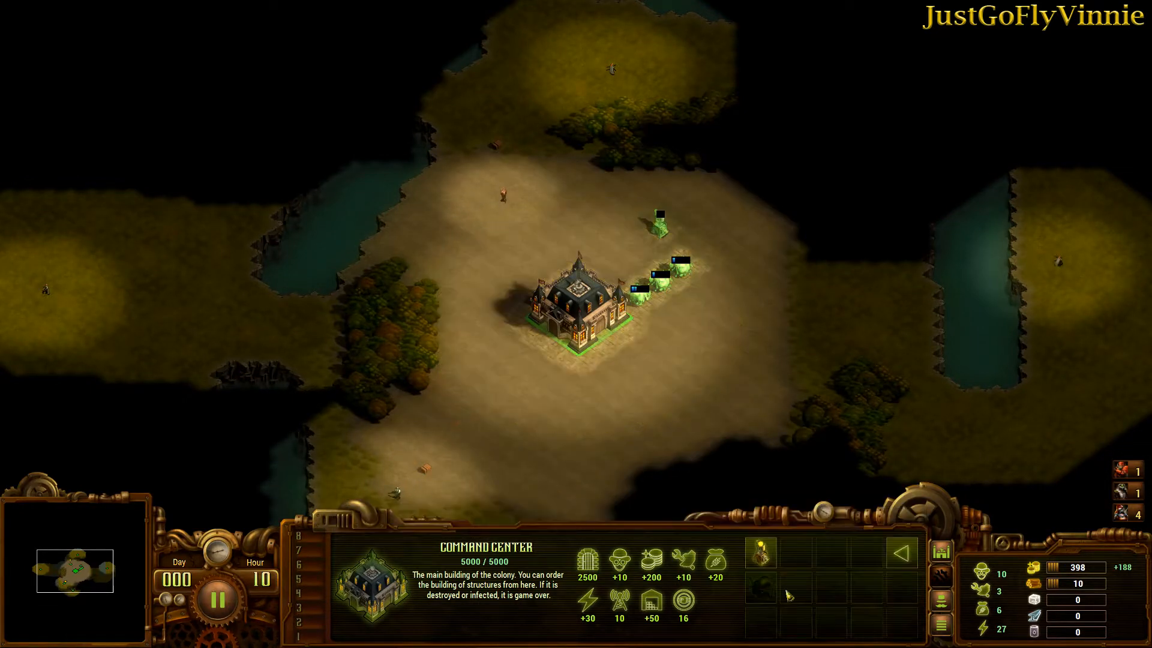
# Place another Tent against the northeast side of the Command Center, next to the diagonal row of Tents, and finish the placement.
pyautogui.click(900, 552)
pyautogui.click(798, 553)
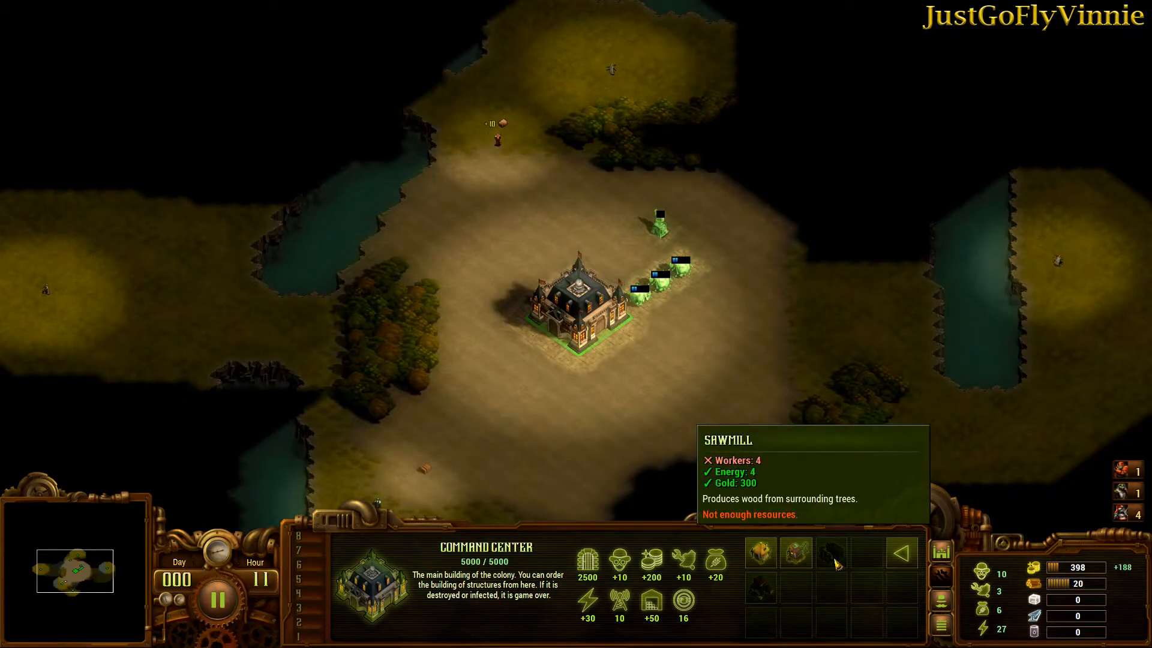
pyautogui.click(902, 557)
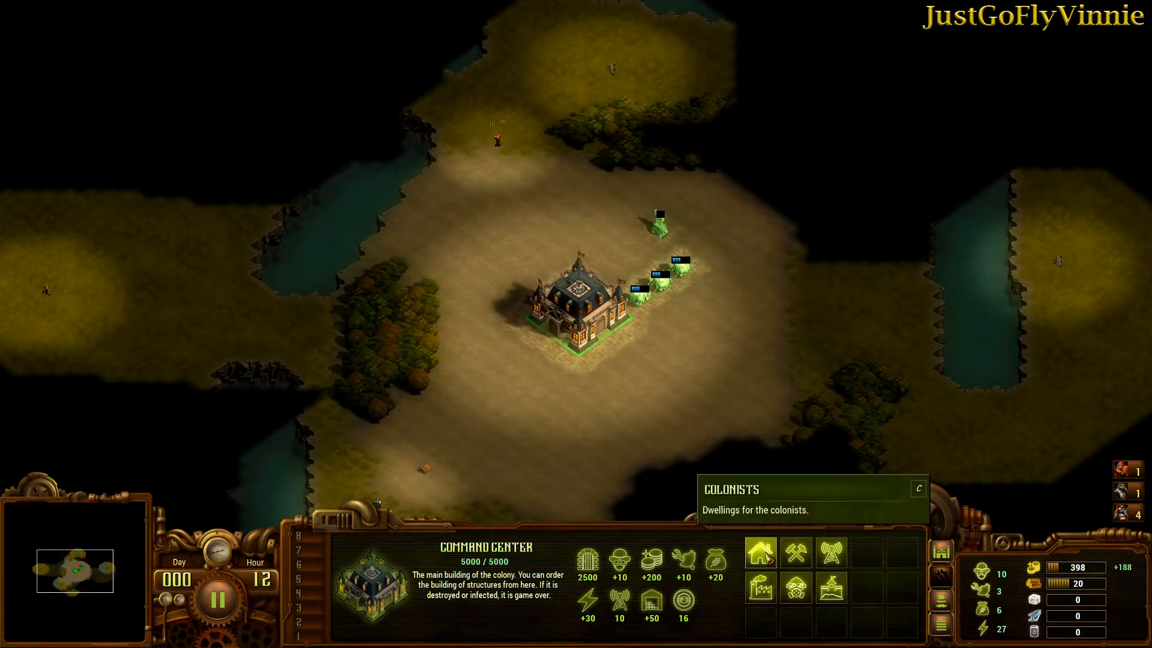
pyautogui.click(761, 553)
pyautogui.click(760, 553)
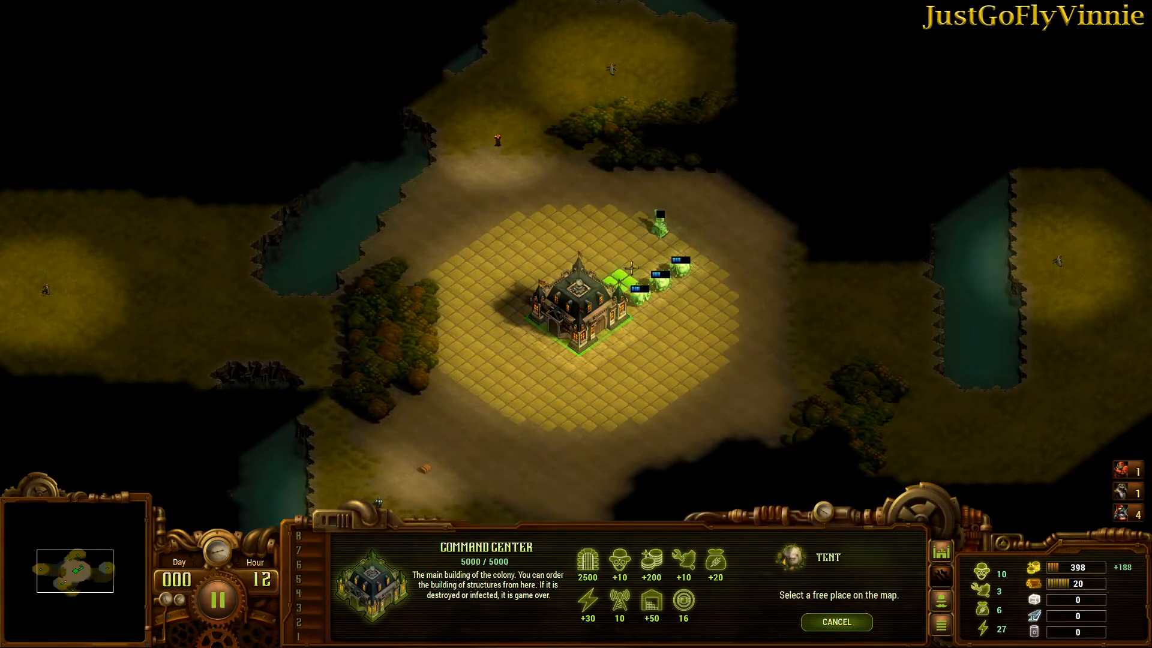
pyautogui.click(620, 282)
pyautogui.rightClick(641, 262)
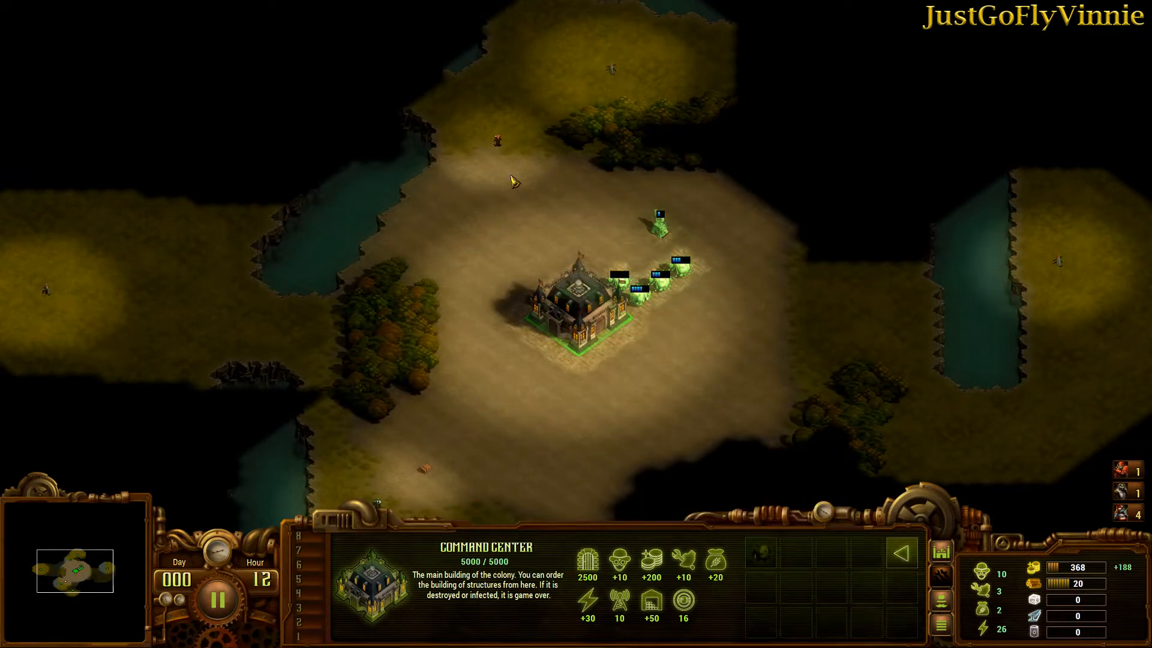
# Send the Ranger and Soldier near the northern crate farther north with an Attack order, and give the western Ranger an Attack order.
pyautogui.moveTo(456, 103); pyautogui.dragTo(573, 192)
pyautogui.moveTo(433, 57); pyautogui.dragTo(688, 185)
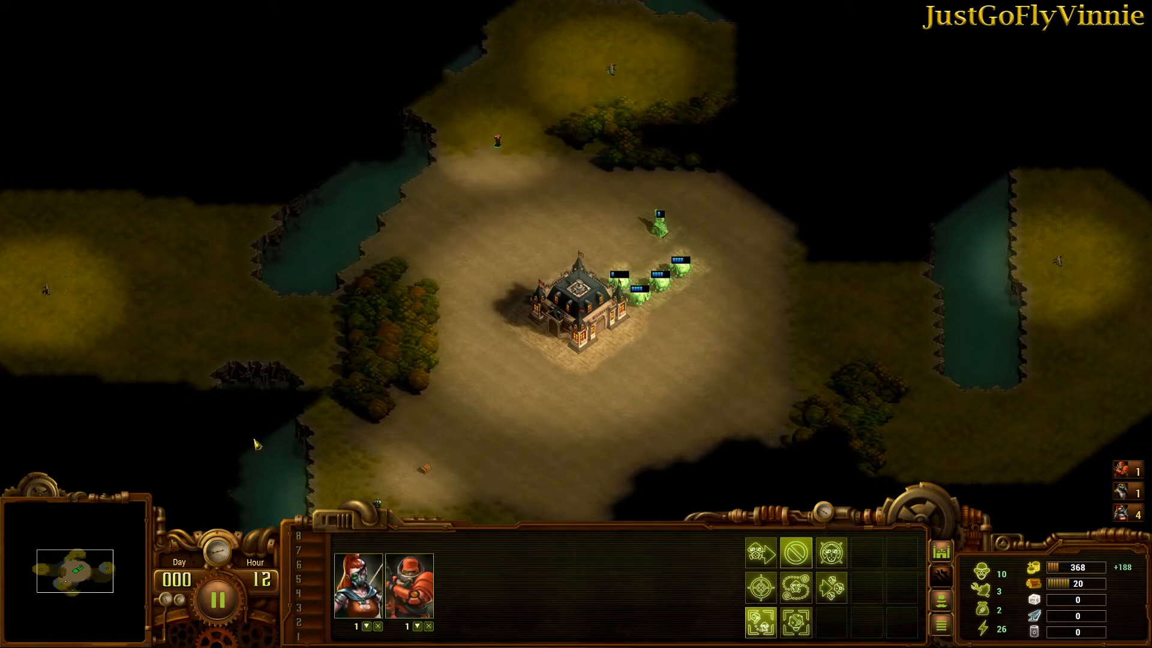
pyautogui.press('a')
pyautogui.click(80, 531)
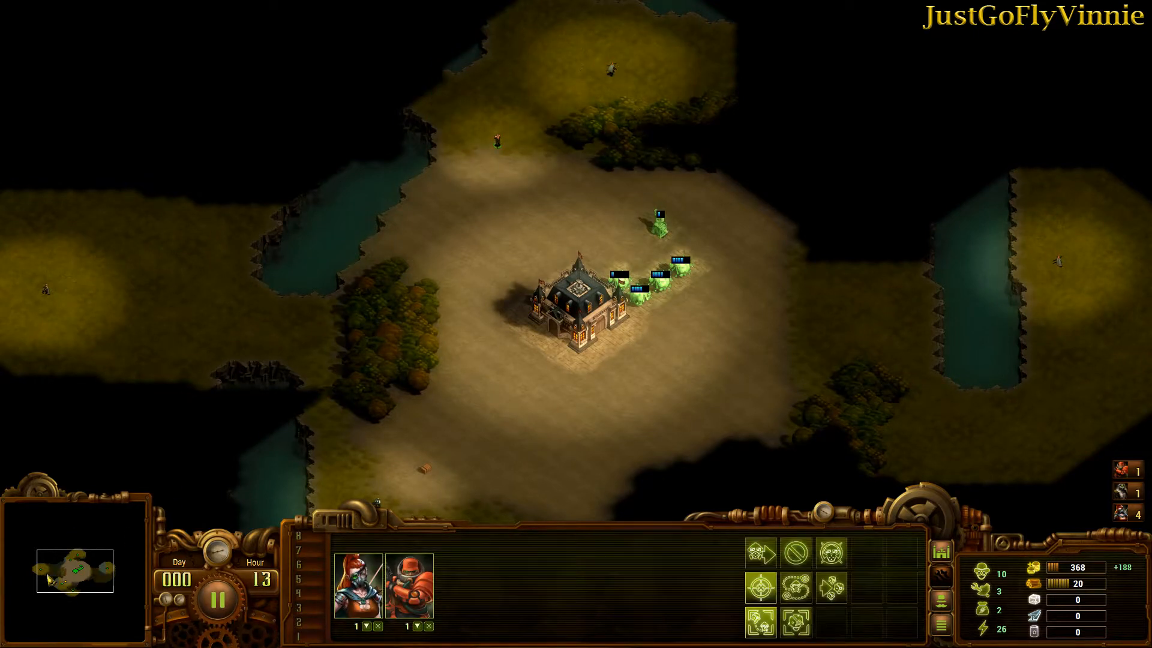
pyautogui.moveTo(83, 340); pyautogui.dragTo(27, 278)
pyautogui.press('a')
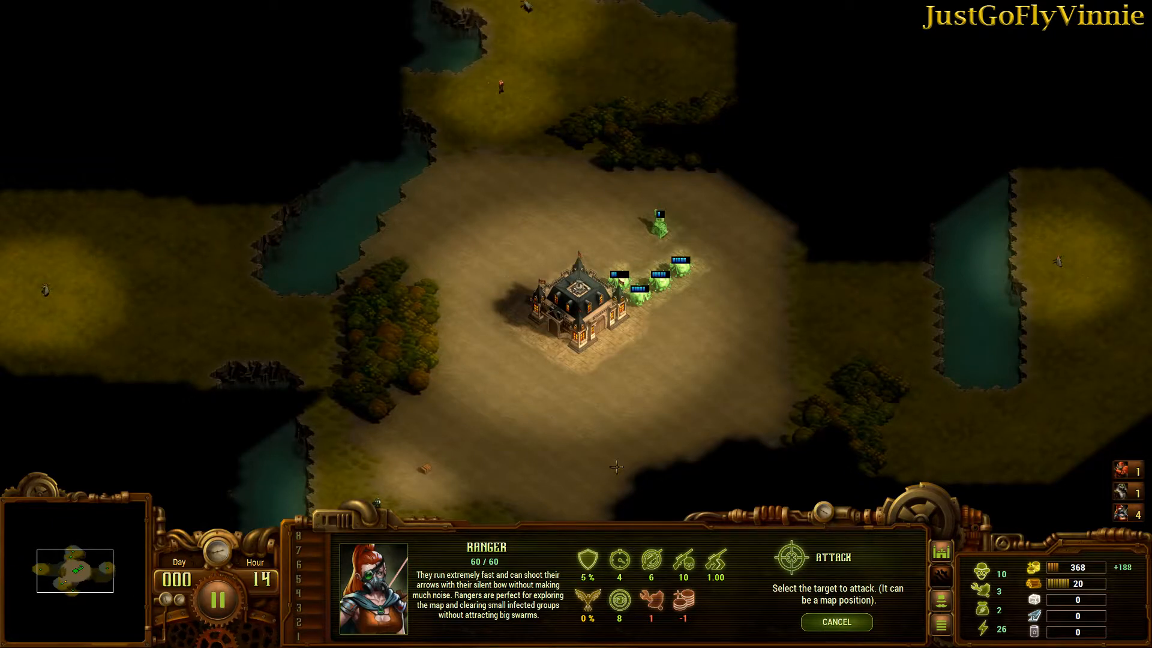
pyautogui.click(689, 124)
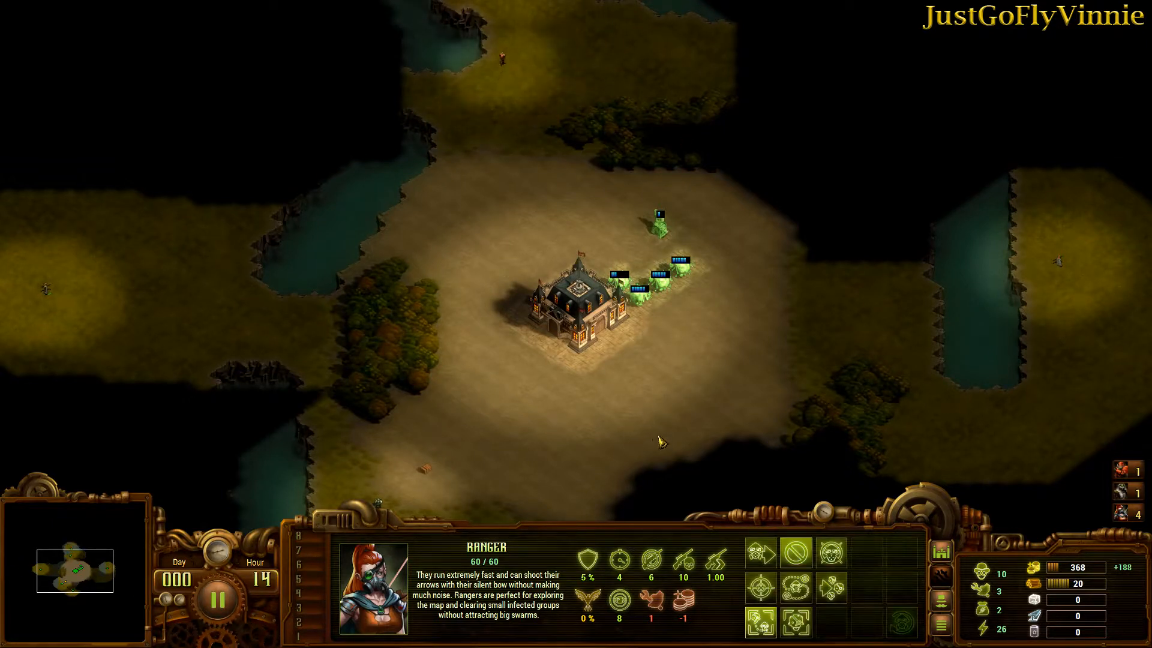
# Send the Sniper and the southern Ranger to the far south of the map with Attack orders.
pyautogui.press('Down')
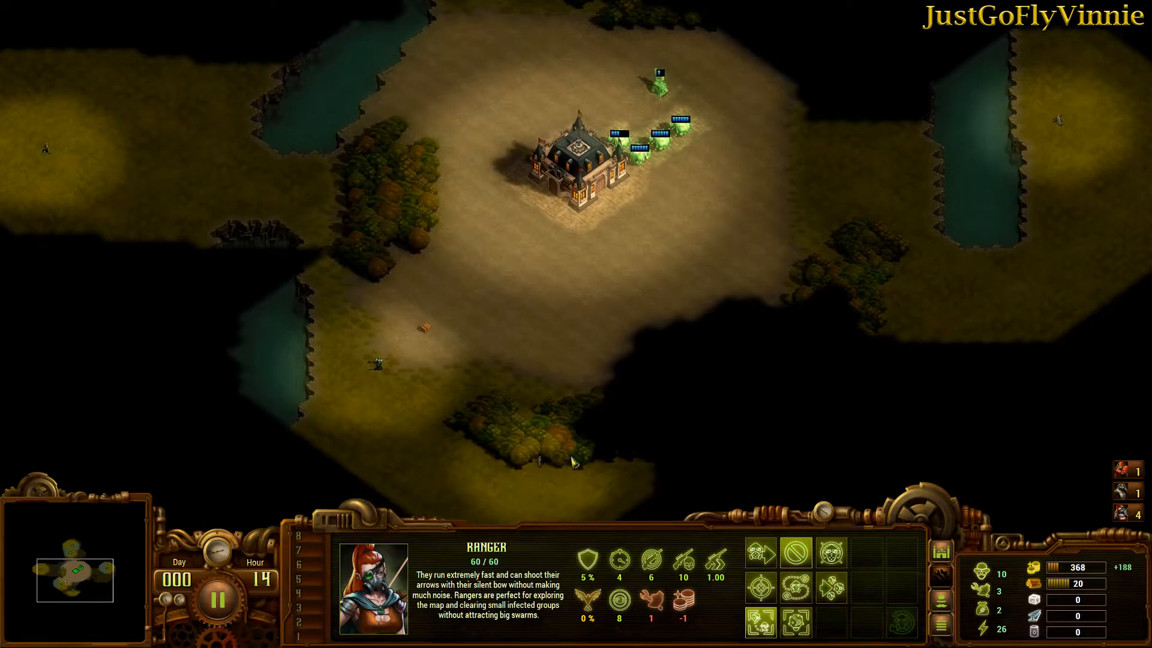
pyautogui.moveTo(323, 295); pyautogui.dragTo(410, 402)
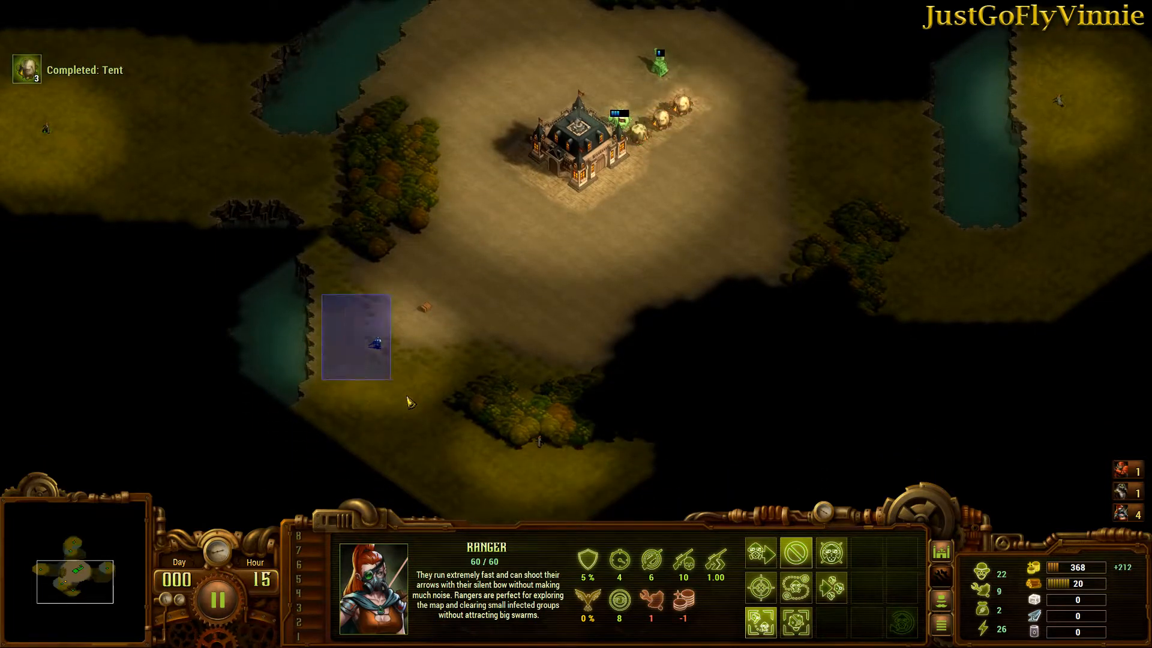
pyautogui.press('a')
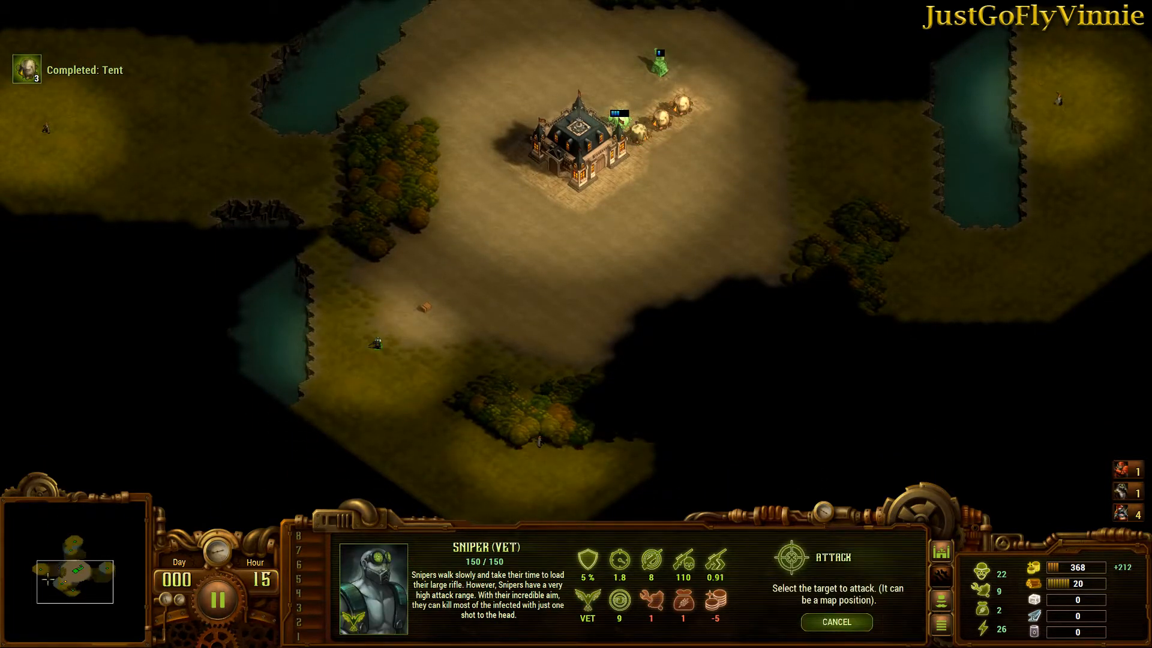
pyautogui.click(73, 617)
pyautogui.click(73, 597)
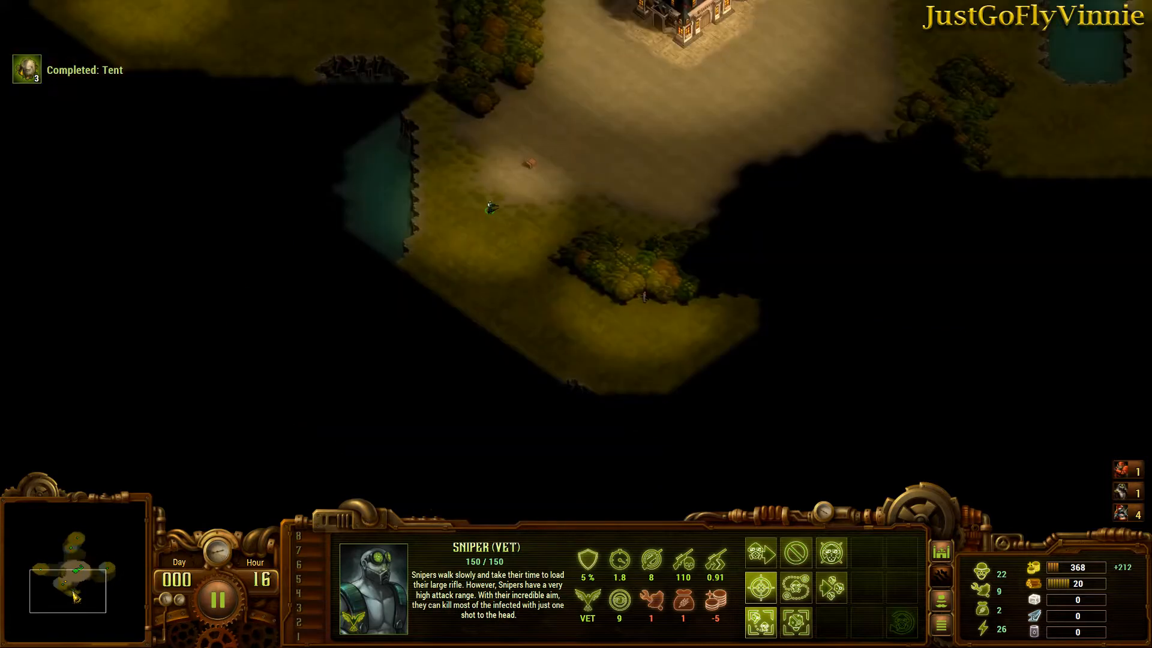
pyautogui.moveTo(729, 364); pyautogui.dragTo(569, 277)
pyautogui.press('a')
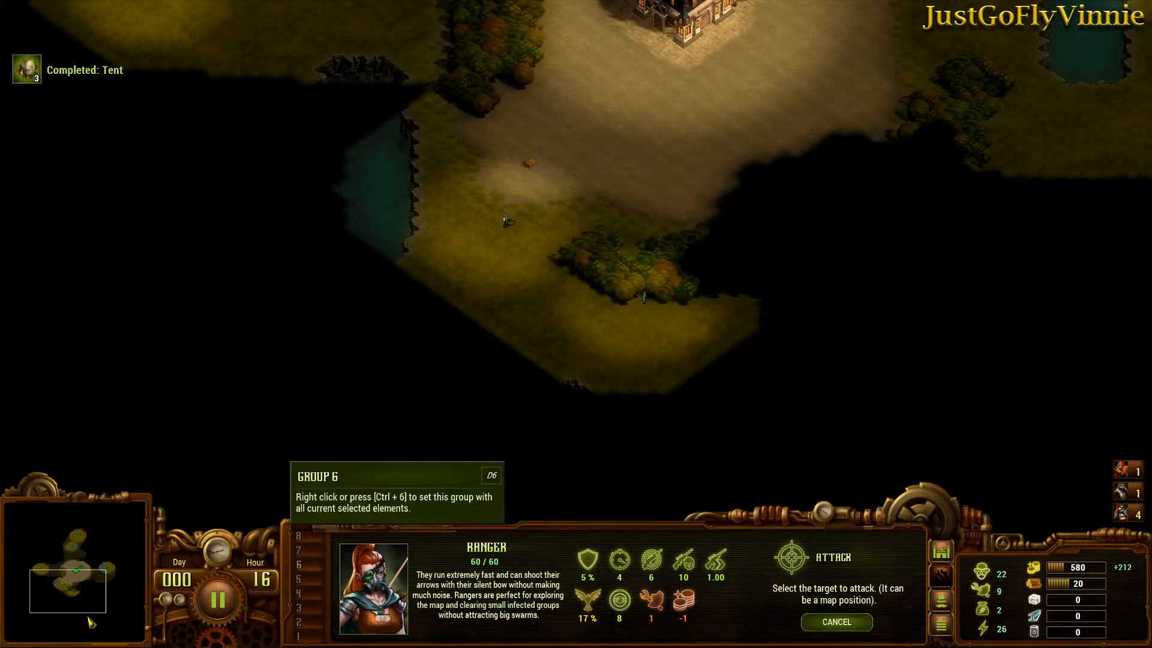
pyautogui.click(76, 622)
# Send the Ranger beyond the eastern lake farther east with an Attack order.
pyautogui.press('Up')
pyautogui.press('Right')
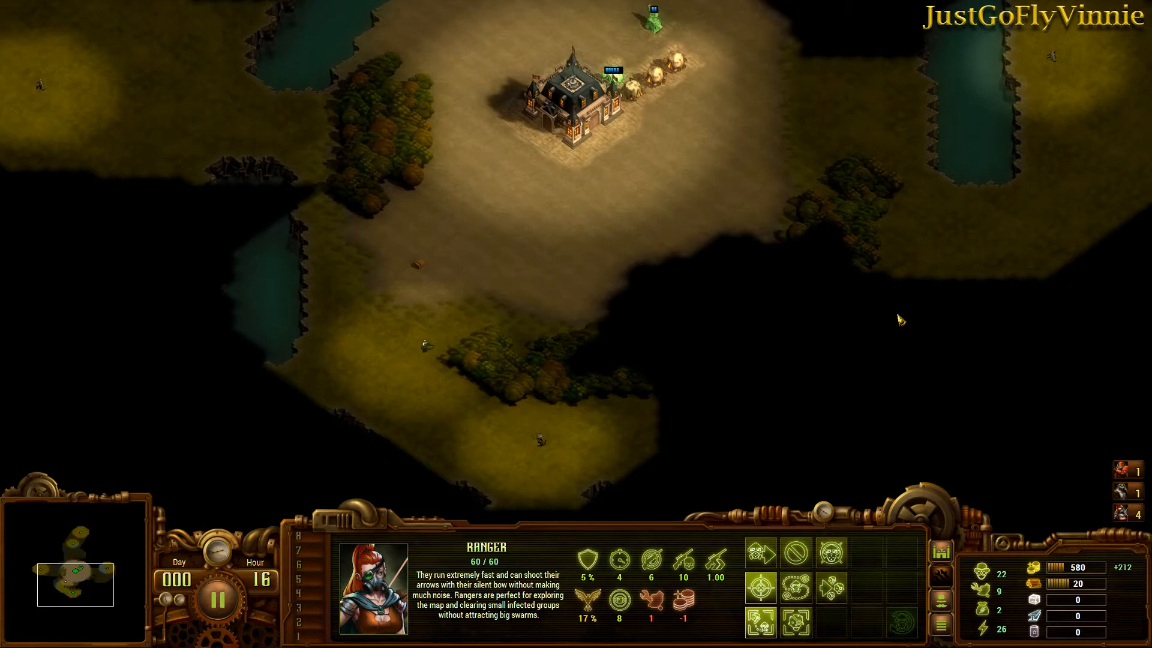
pyautogui.press('Up')
pyautogui.press('Right')
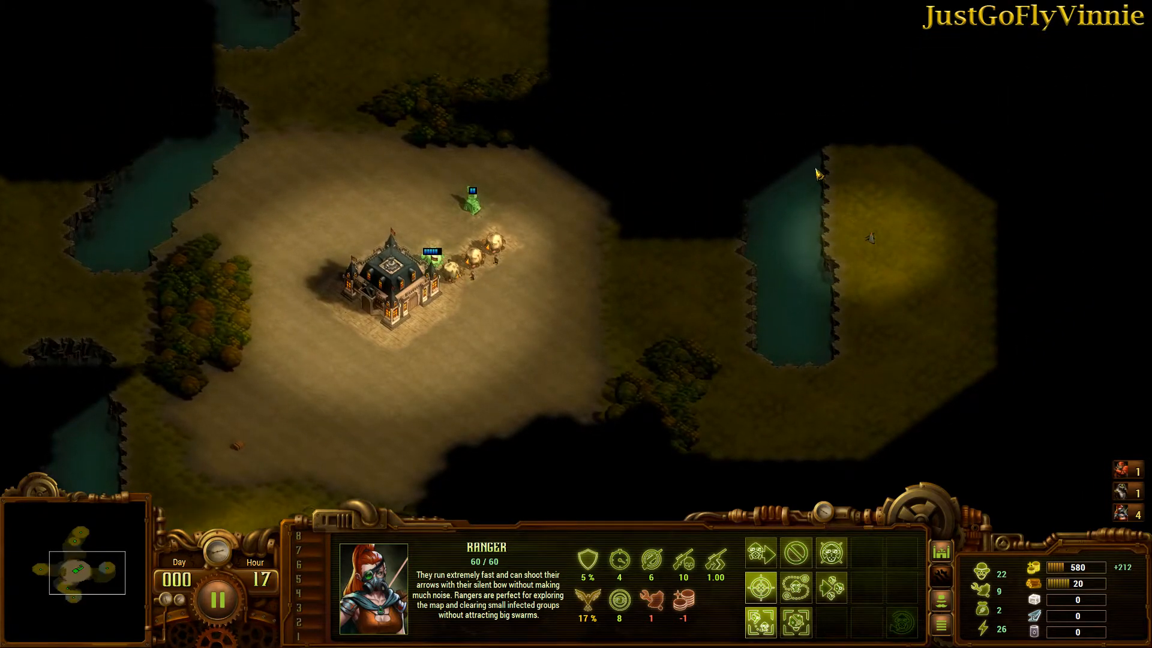
pyautogui.moveTo(815, 170); pyautogui.dragTo(882, 270)
pyautogui.press('a')
pyautogui.click(1078, 243)
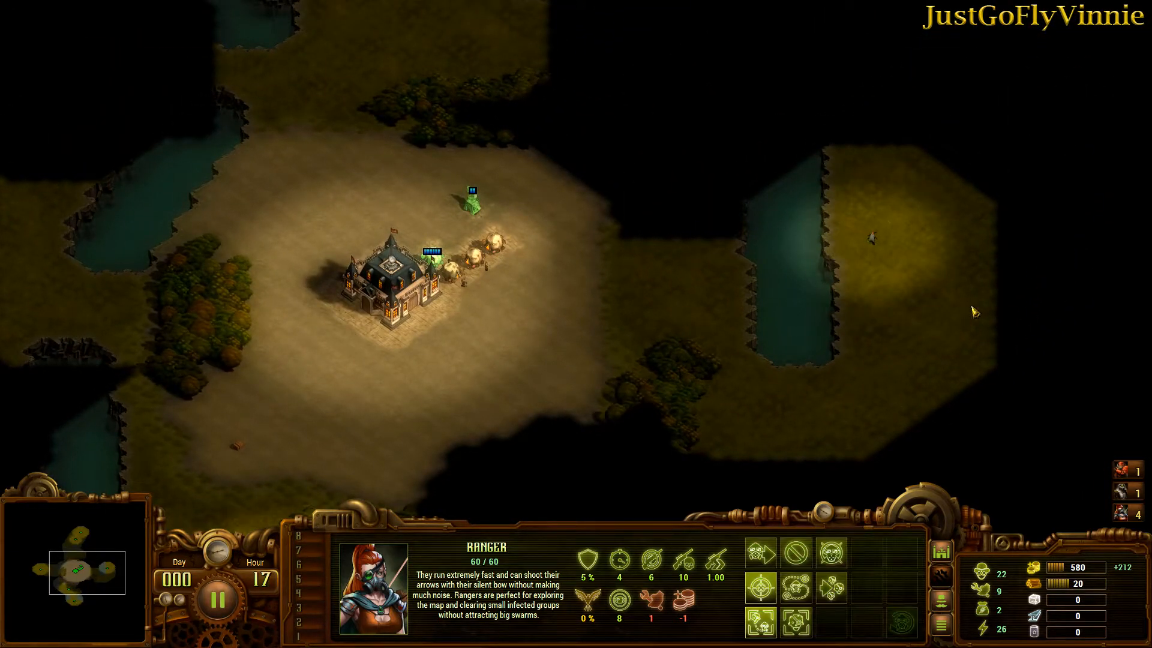
# Check the explored ground south and east of the Command Center, and locate the Soldier on the map.
pyautogui.click(91, 591)
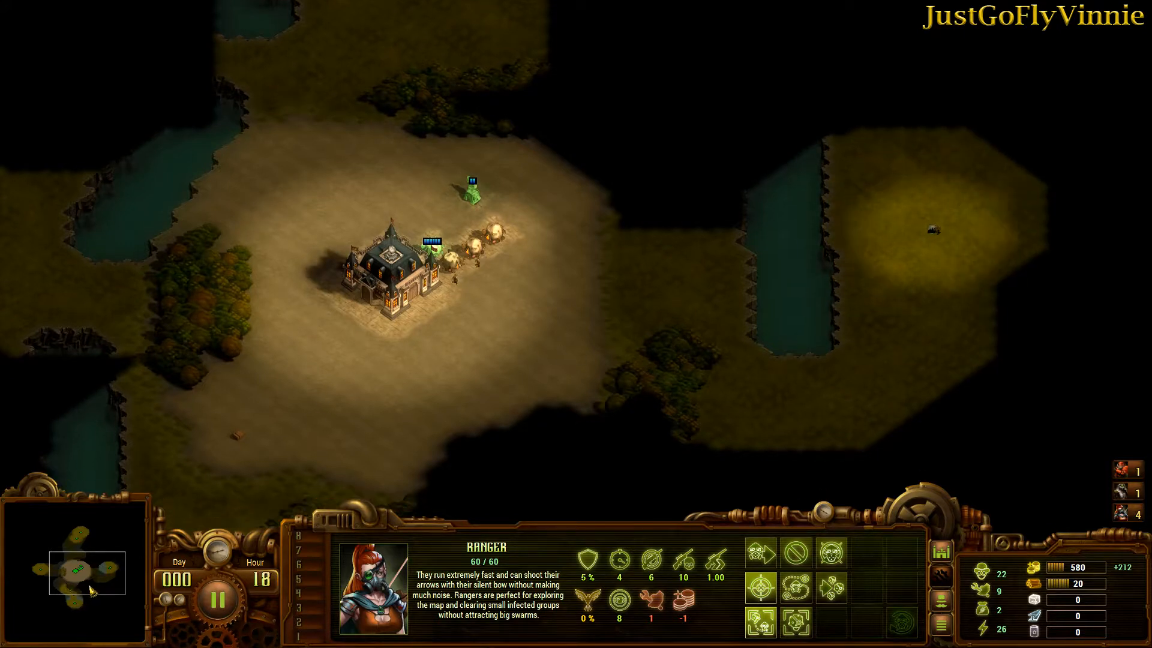
pyautogui.press('Down')
pyautogui.press('Down')
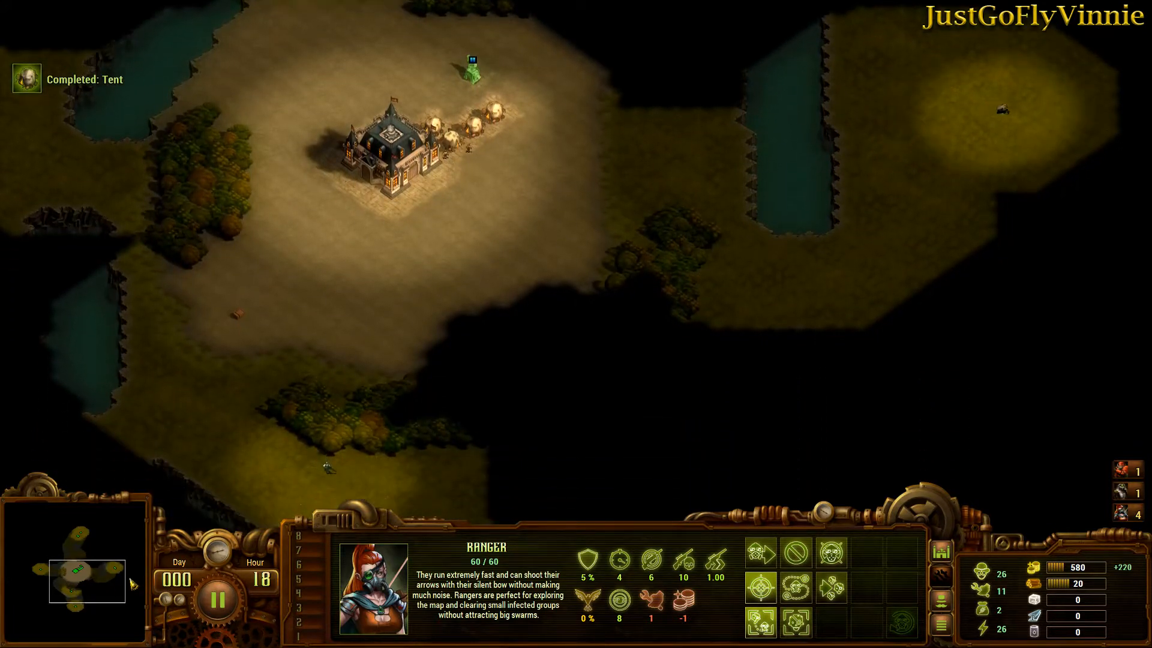
pyautogui.click(1129, 471)
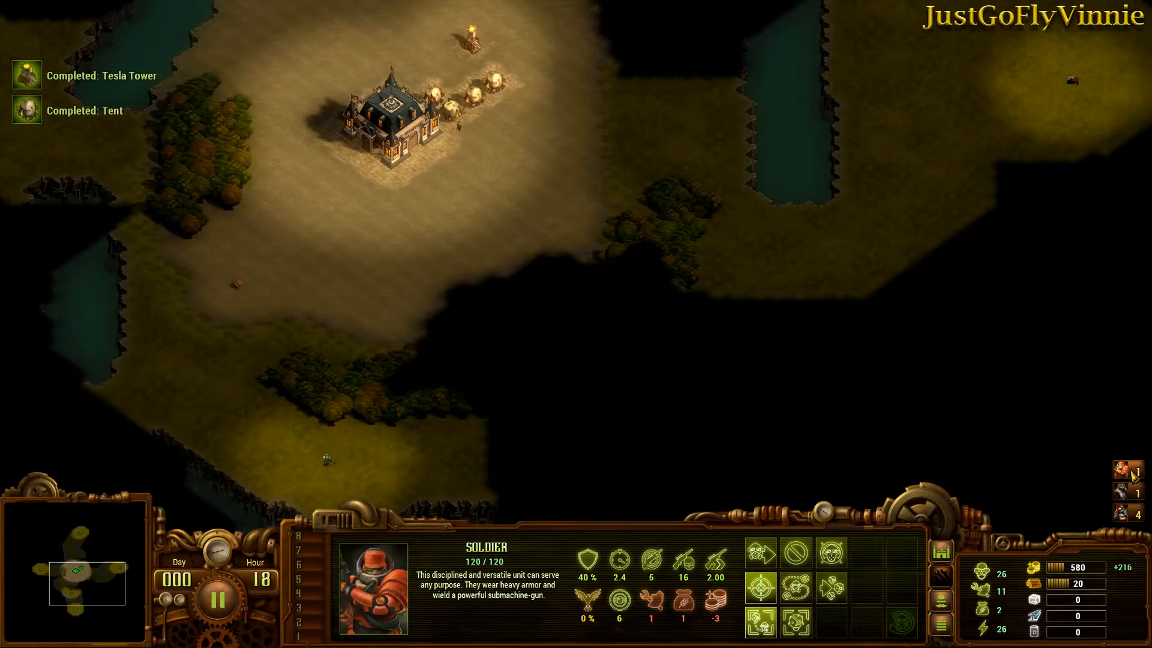
pyautogui.press('Down')
pyautogui.press('Right')
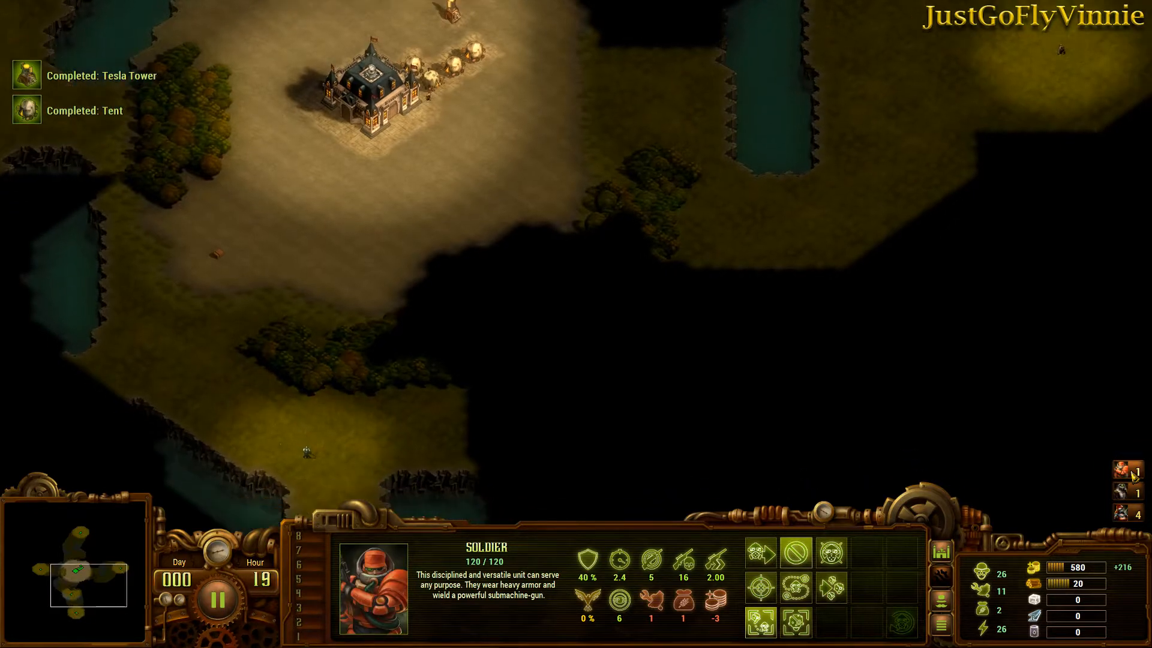
pyautogui.press('Down')
pyautogui.press('Right')
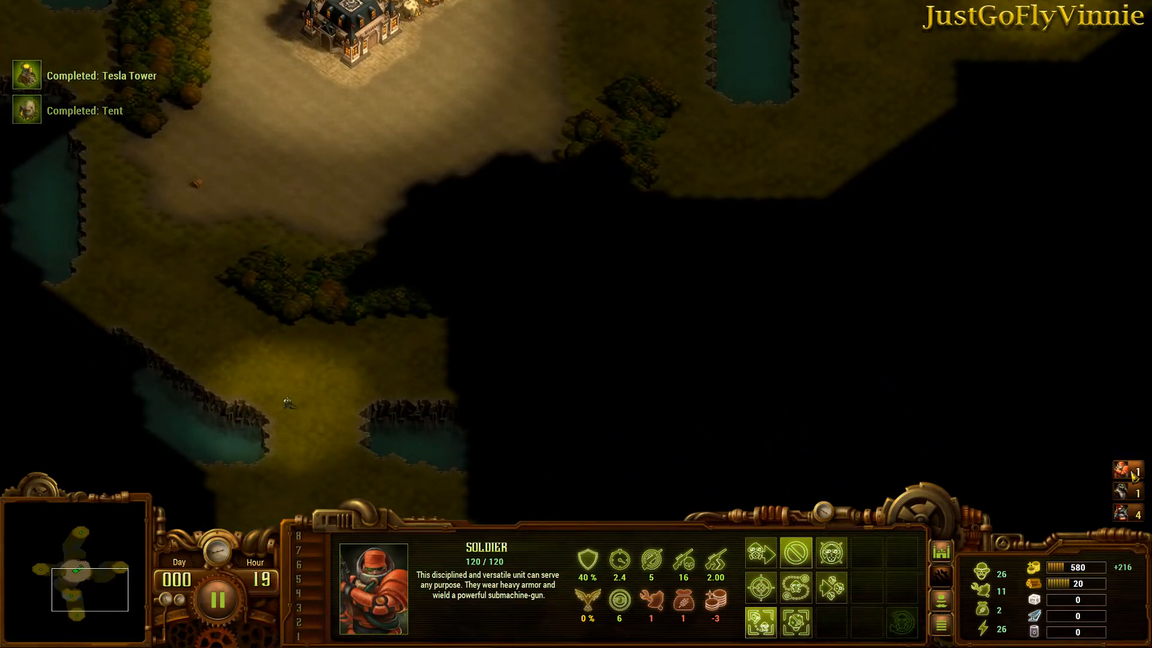
pyautogui.press('Up')
pyautogui.press('Left')
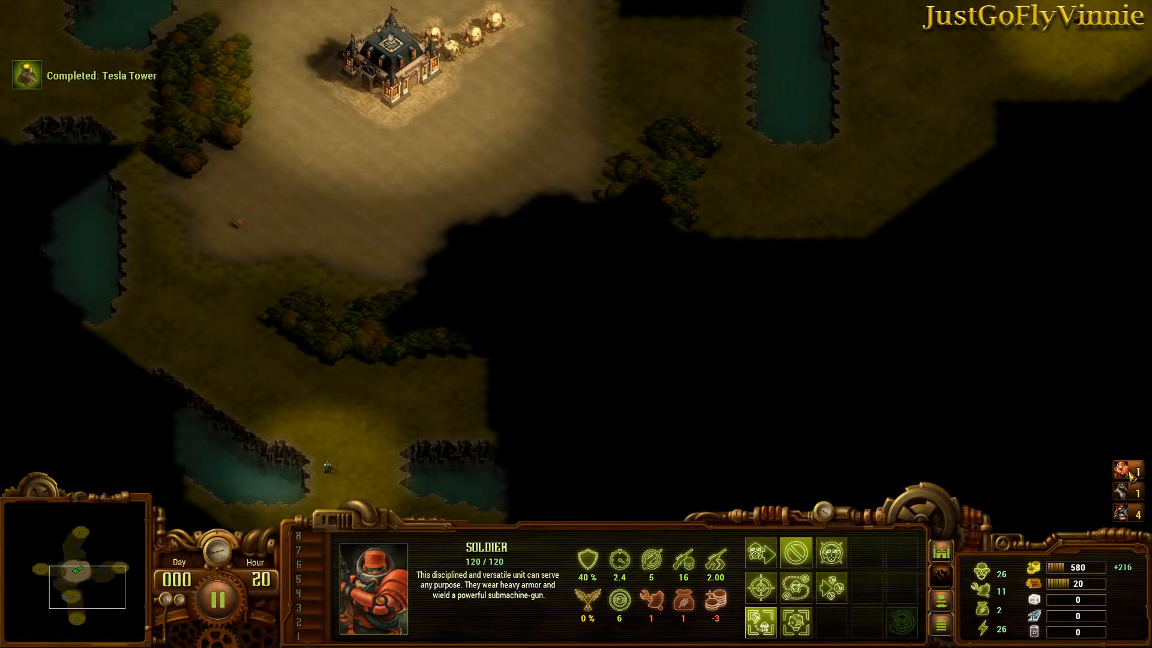
pyautogui.click(1130, 474)
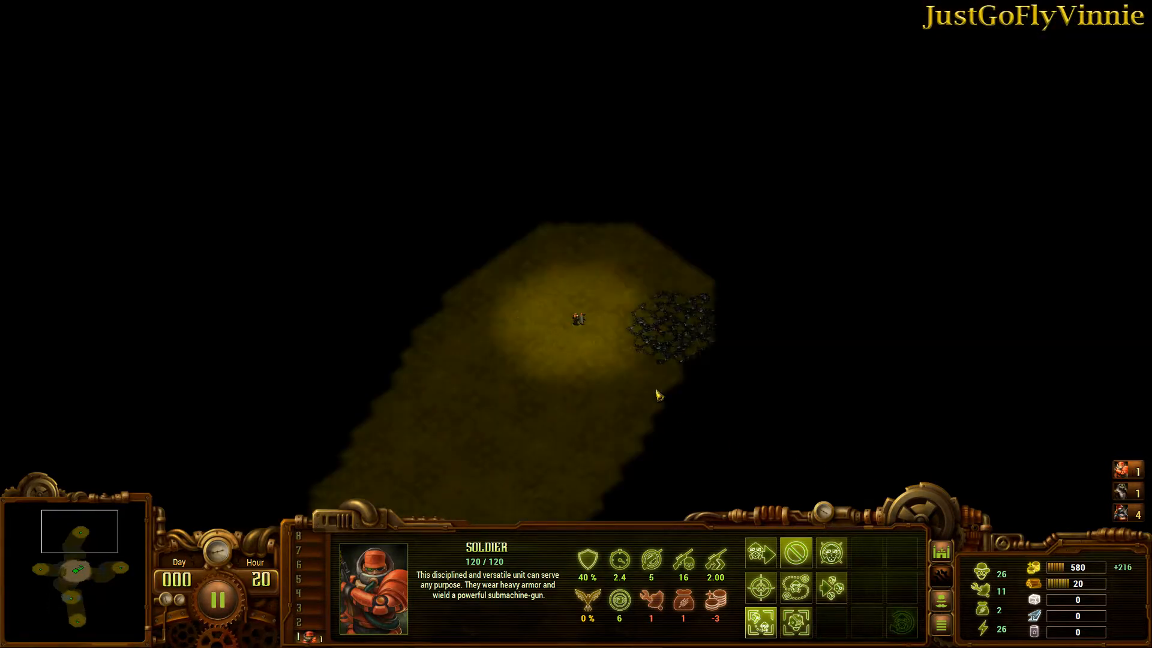
# Select the Soldier and the Ranger beside it and send both farther north with Attack orders.
pyautogui.moveTo(646, 386); pyautogui.dragTo(524, 291)
pyautogui.press('a')
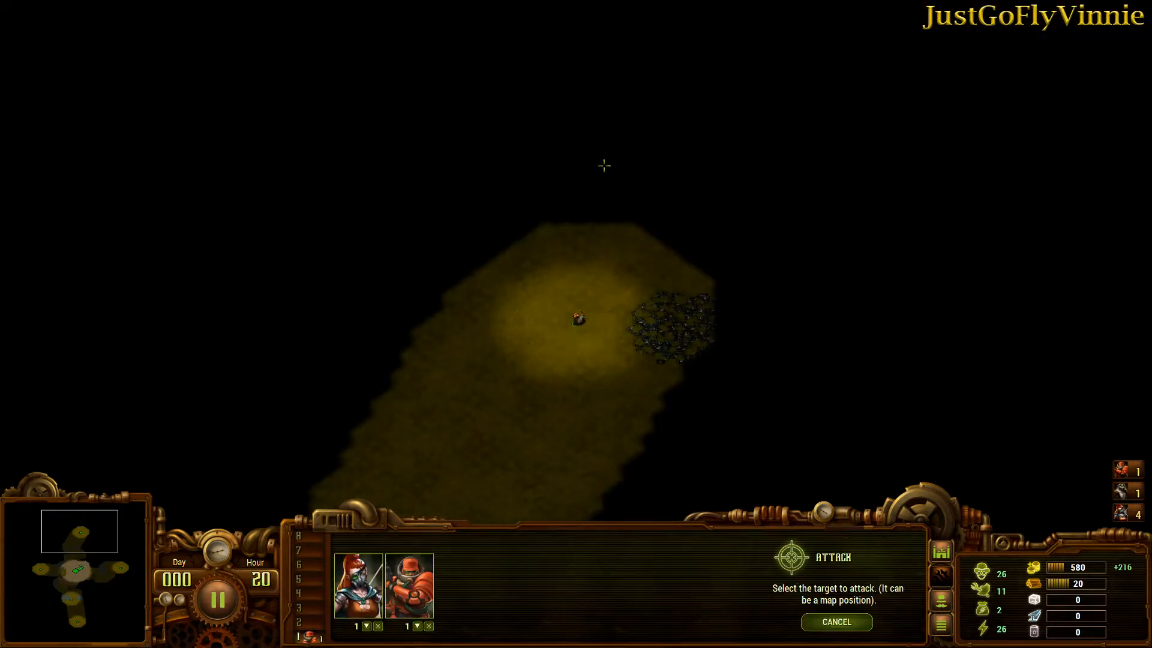
pyautogui.click(605, 165)
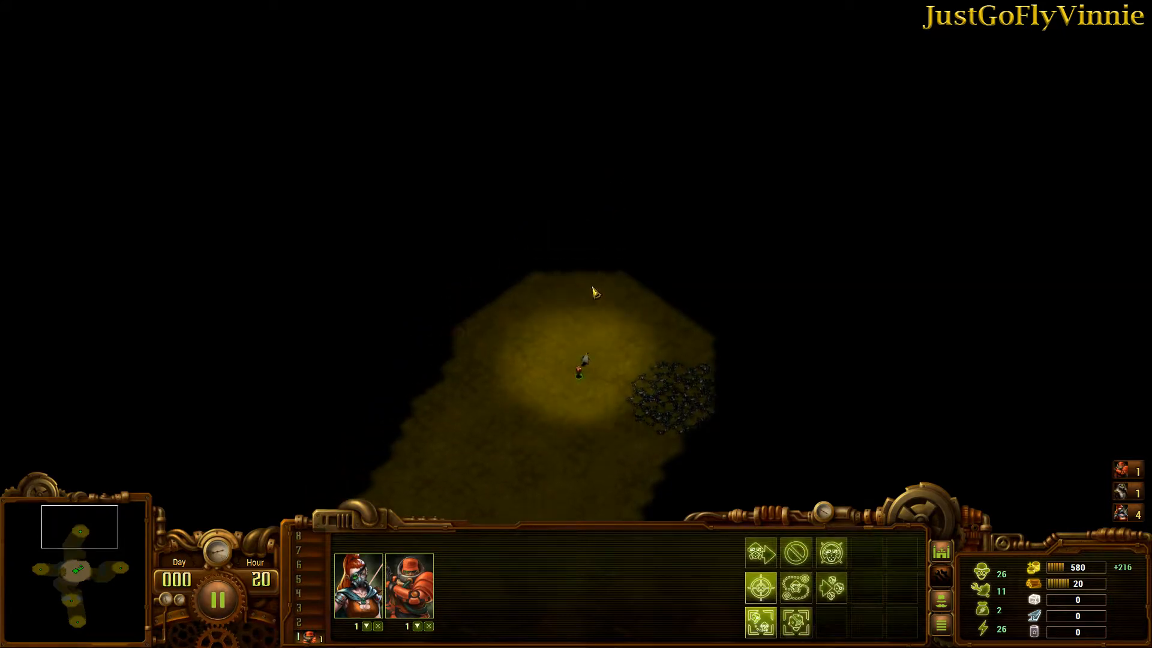
pyautogui.press('a')
pyautogui.click(609, 163)
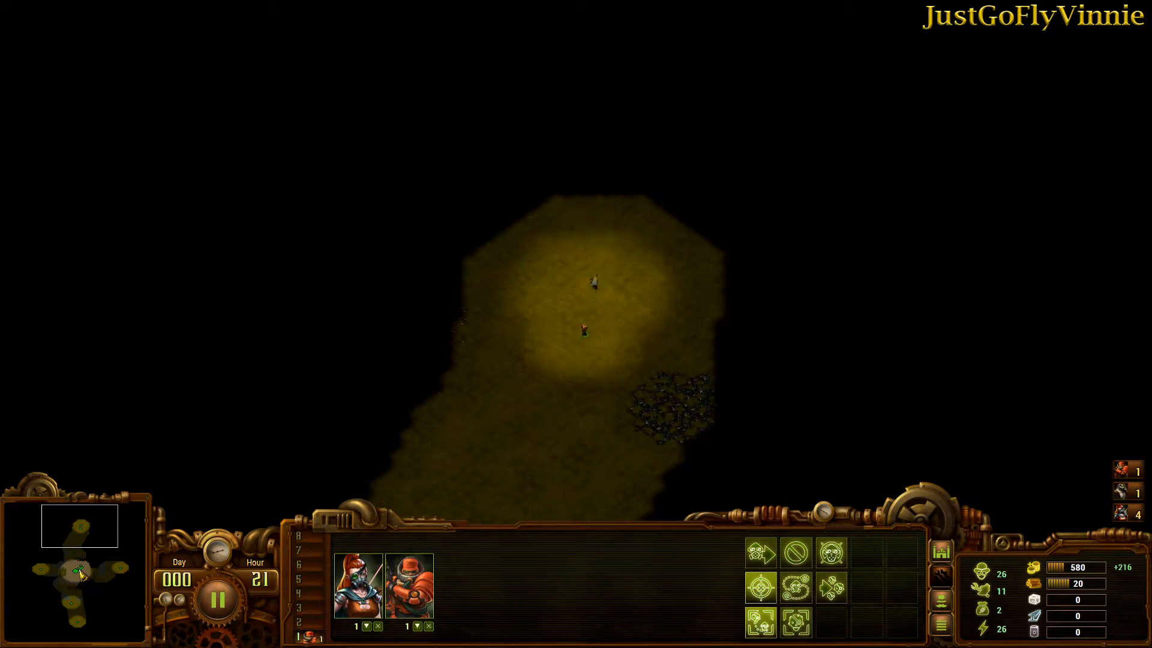
# Give the Ranger west of the Command Center a Chase order.
pyautogui.click(82, 575)
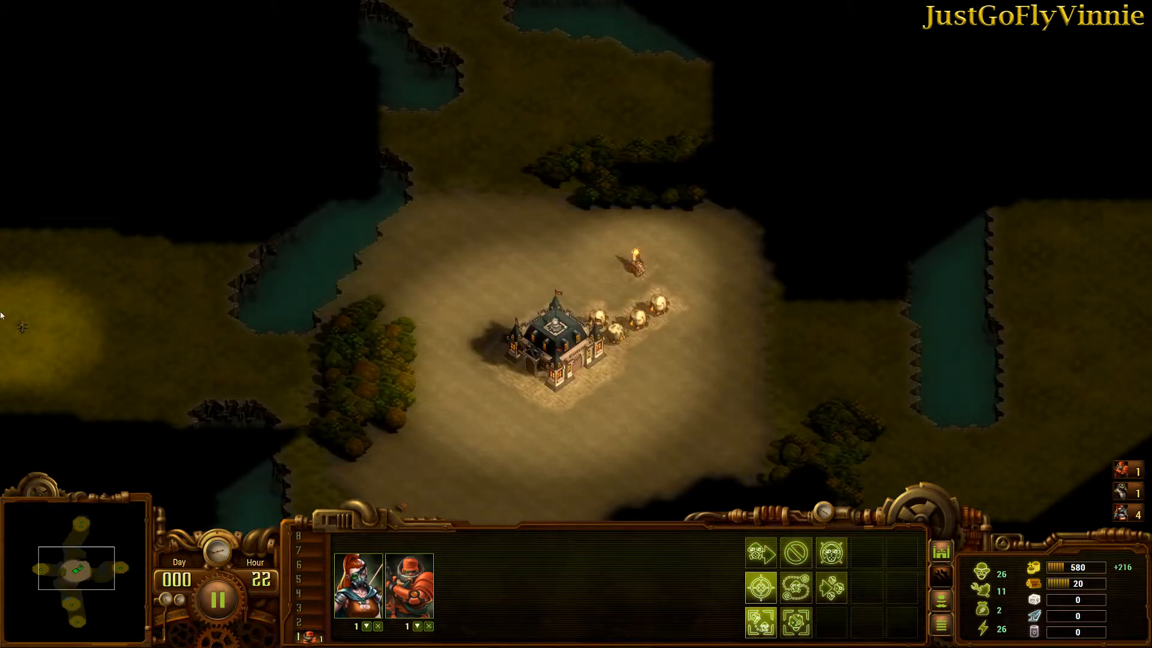
pyautogui.moveTo(41, 309); pyautogui.dragTo(124, 387)
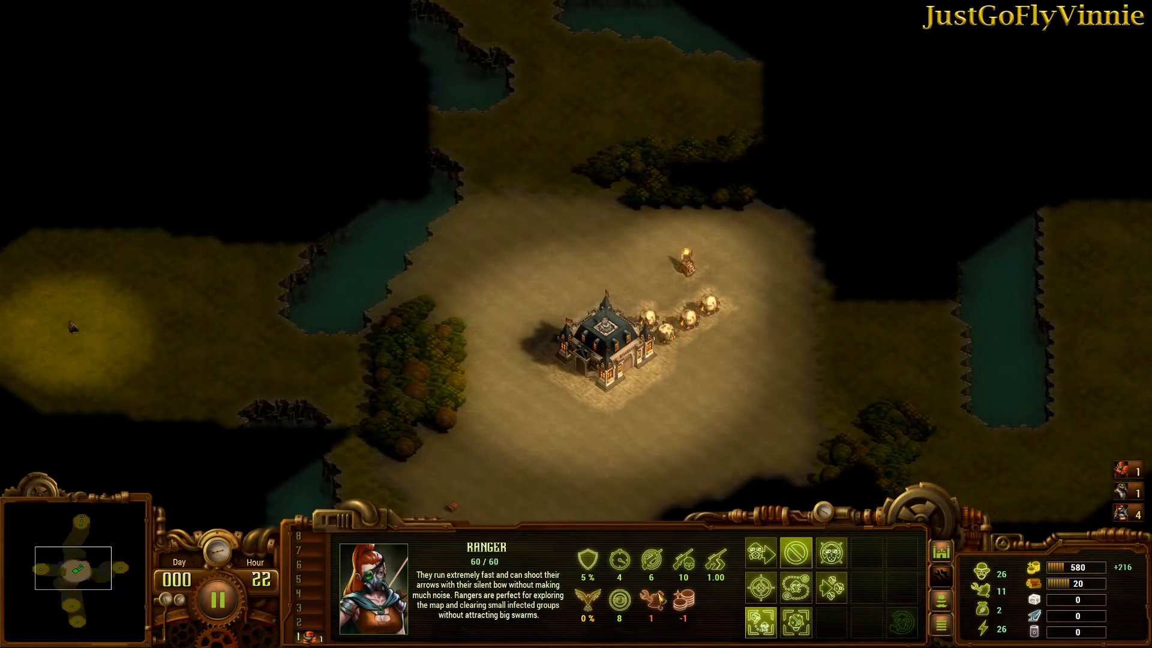
pyautogui.click(831, 586)
# Give the Sniper and the Ranger in the southern part of the map Chase orders.
pyautogui.click(77, 615)
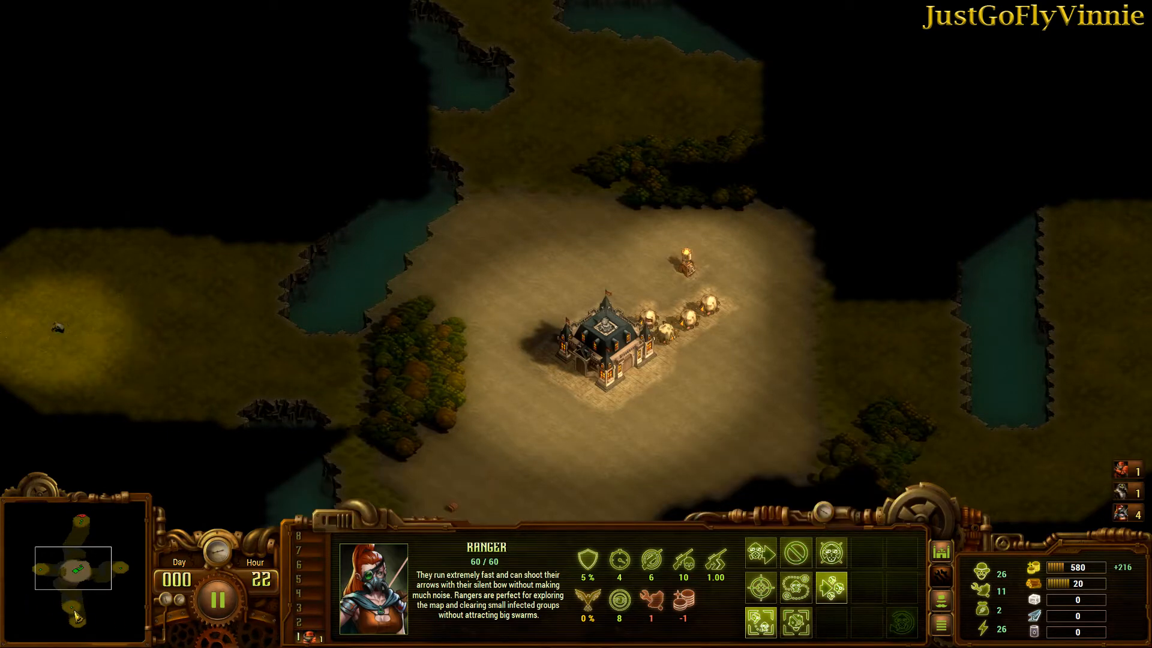
pyautogui.click(76, 615)
pyautogui.moveTo(710, 453); pyautogui.dragTo(490, 326)
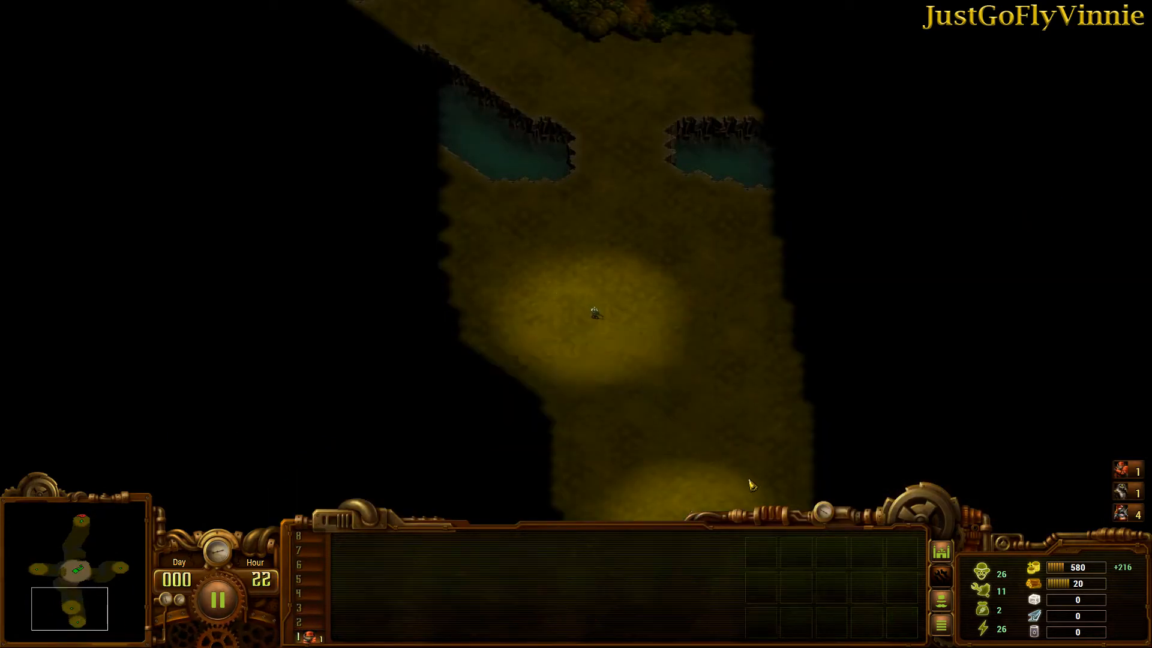
pyautogui.moveTo(567, 315); pyautogui.dragTo(711, 444)
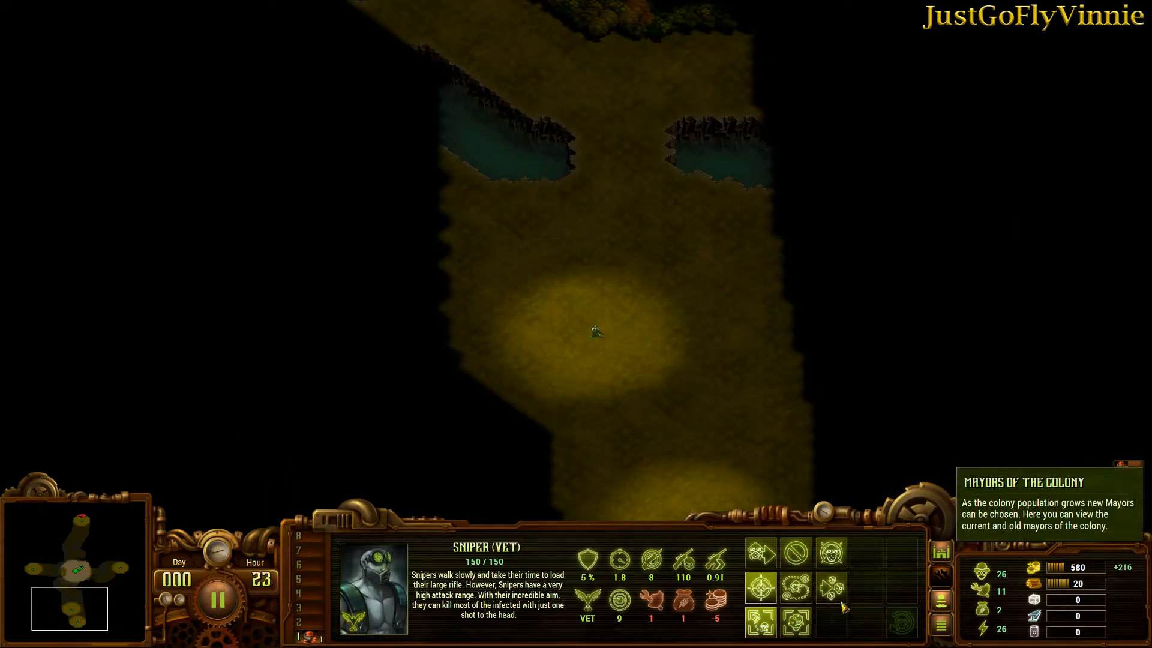
pyautogui.click(830, 588)
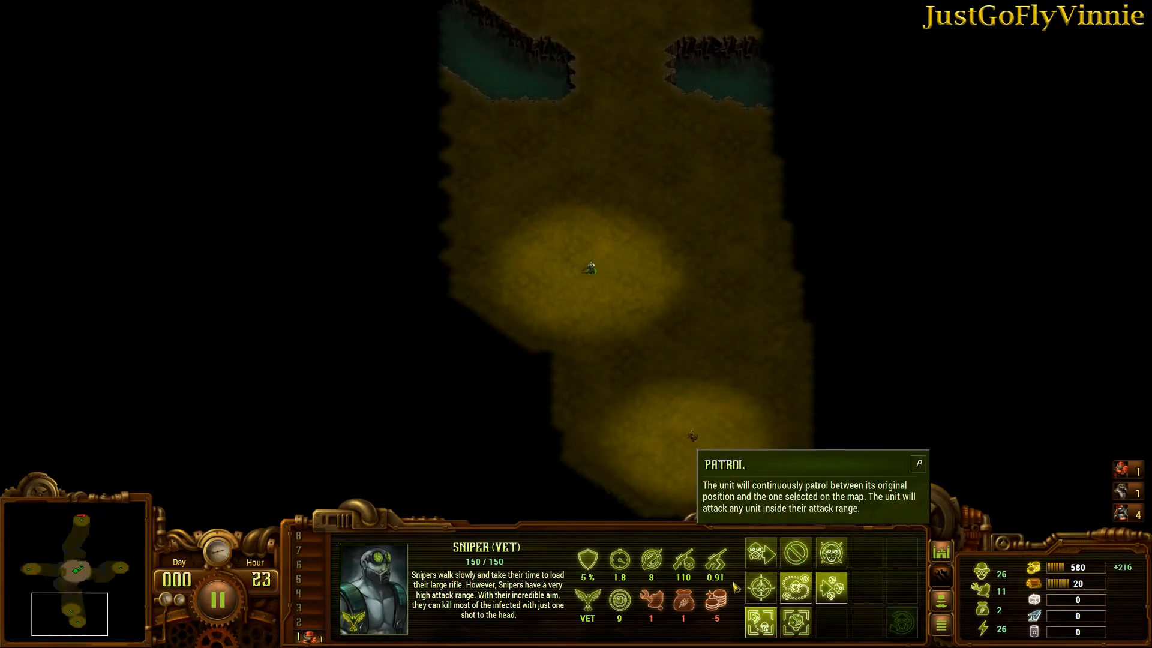
pyautogui.moveTo(728, 432); pyautogui.dragTo(639, 375)
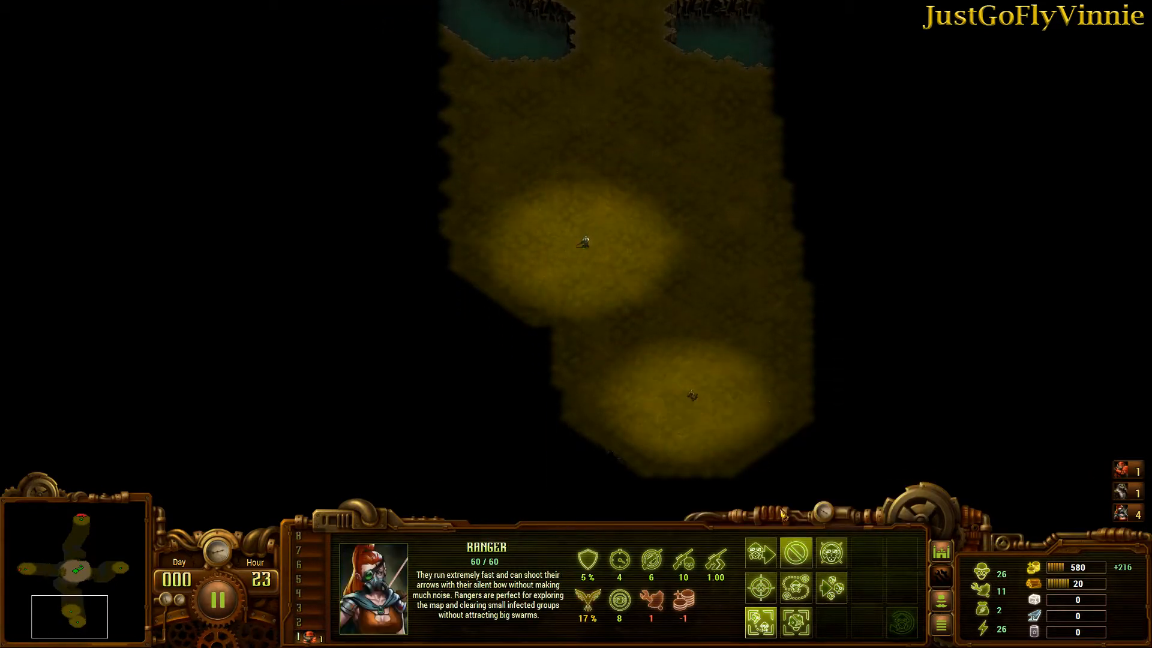
pyautogui.click(831, 587)
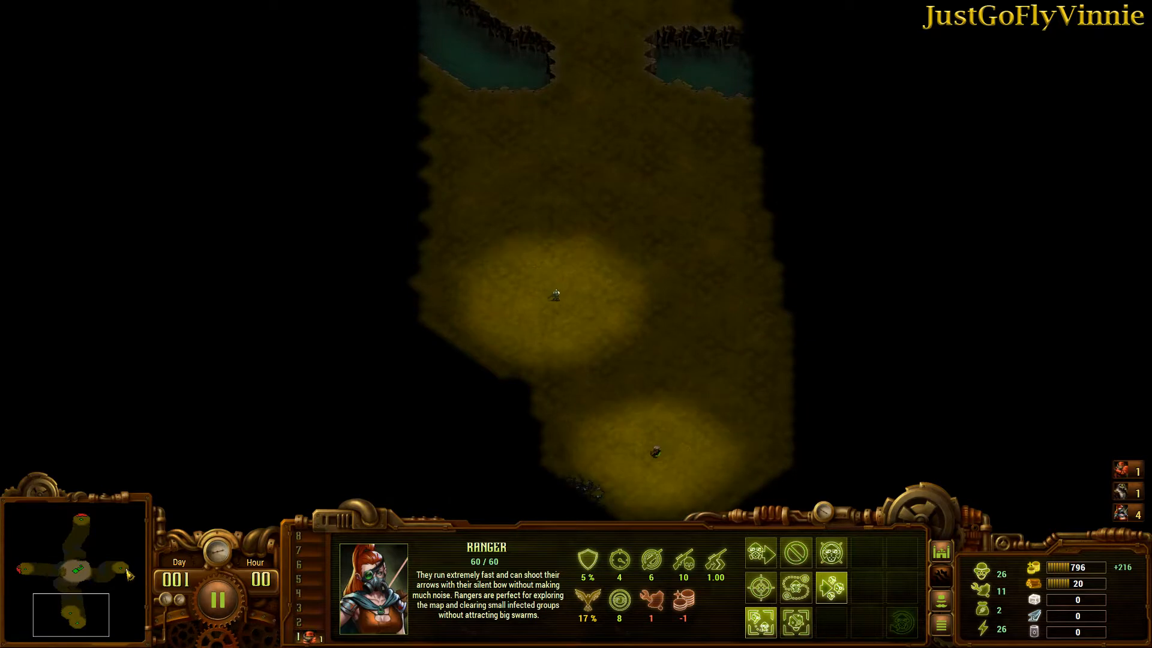
# Select the Ranger in the eastern part of the map and give it a Chase order.
pyautogui.click(137, 573)
pyautogui.moveTo(755, 339); pyautogui.dragTo(805, 381)
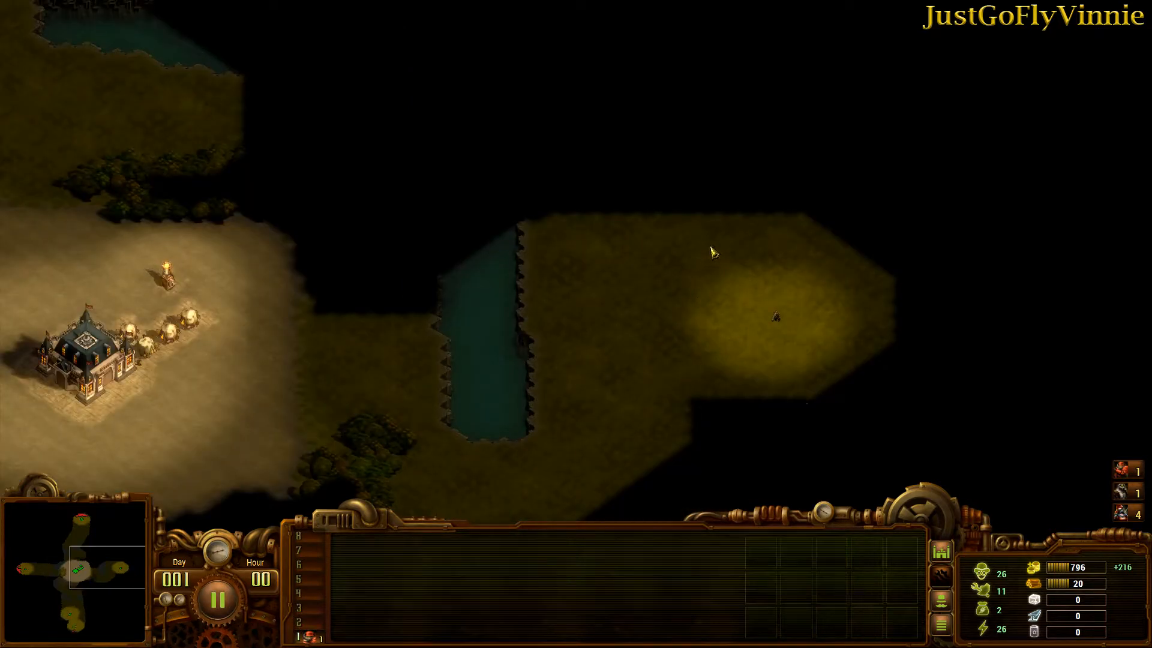
pyautogui.moveTo(758, 300); pyautogui.dragTo(838, 373)
pyautogui.click(831, 591)
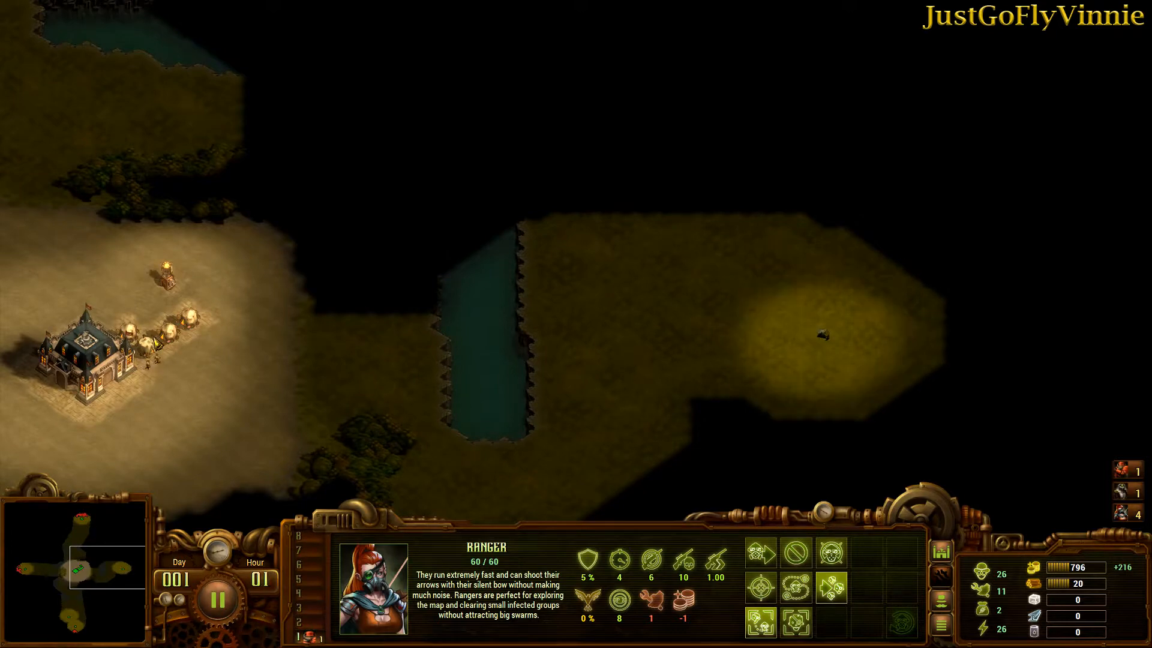
# Place a Tesla Tower north of the Command Center, at the edge of the powered area beside the northern trees.
pyautogui.press('Left')
pyautogui.press('Up')
pyautogui.click(942, 551)
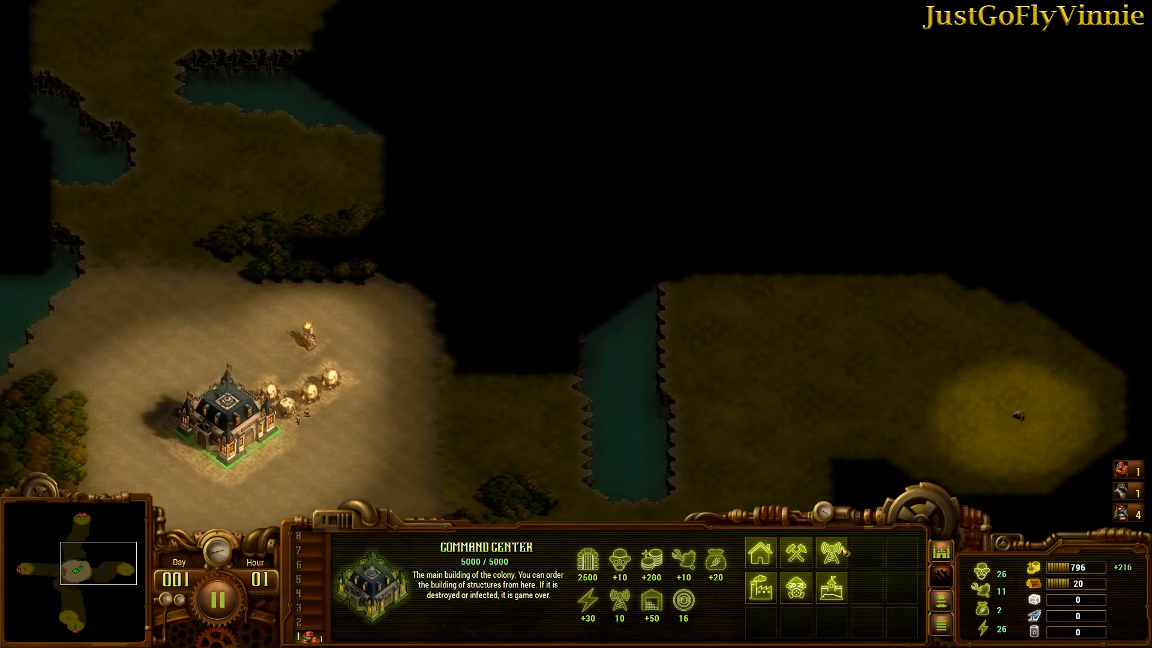
pyautogui.click(831, 553)
pyautogui.click(761, 552)
pyautogui.click(244, 340)
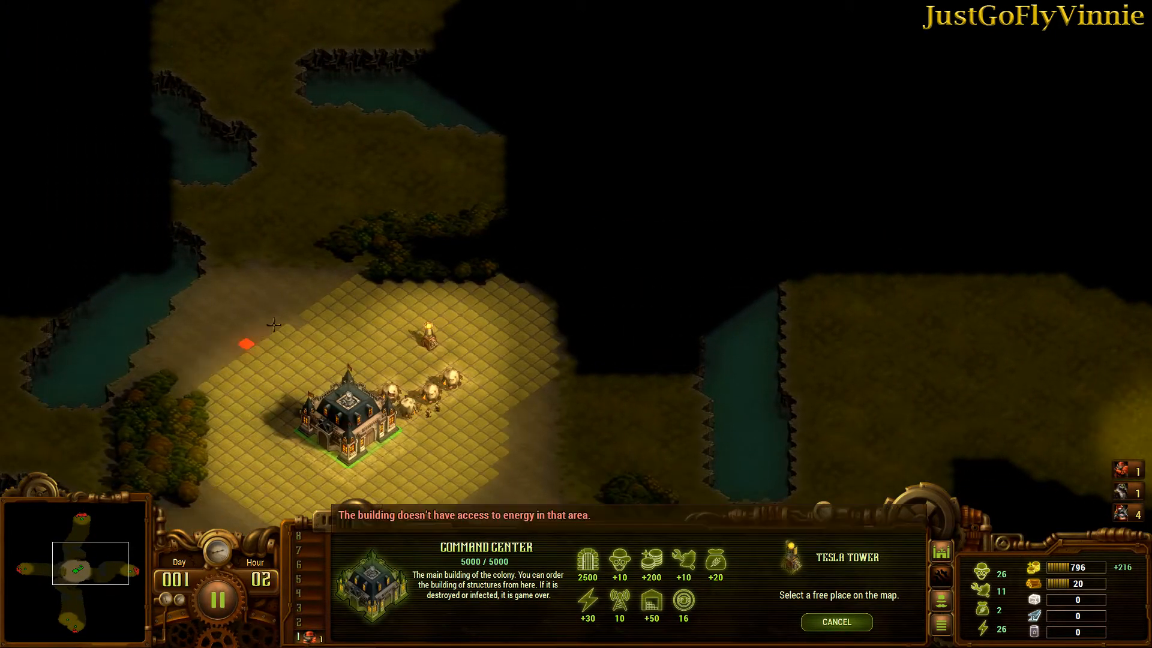
pyautogui.press('Down')
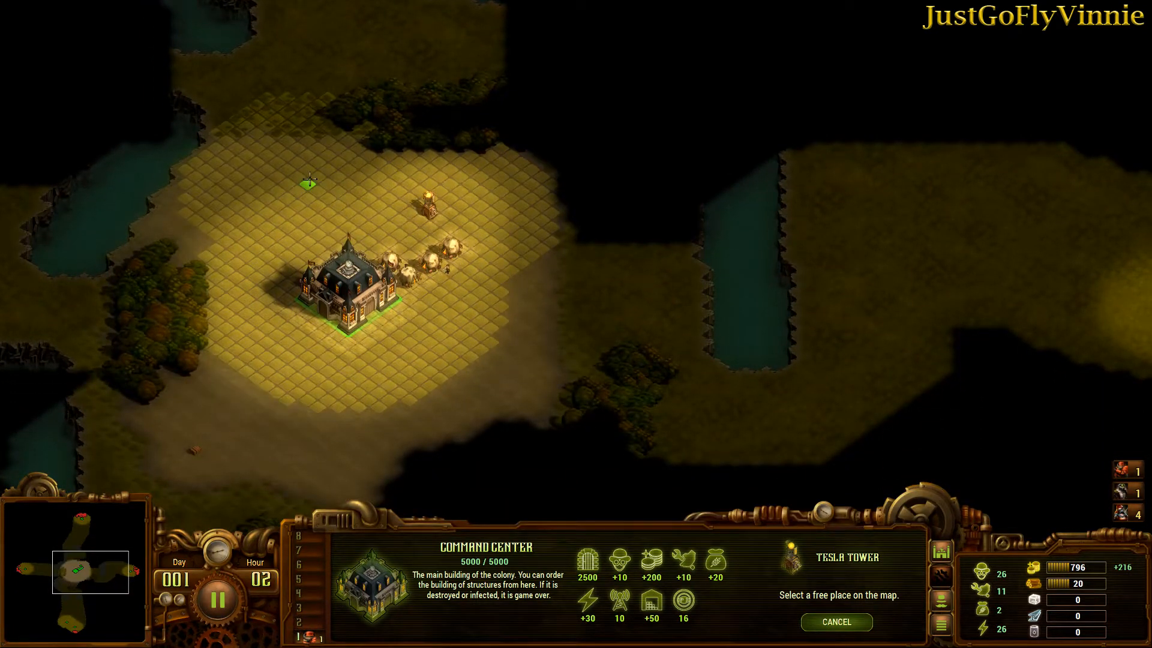
pyautogui.click(405, 191)
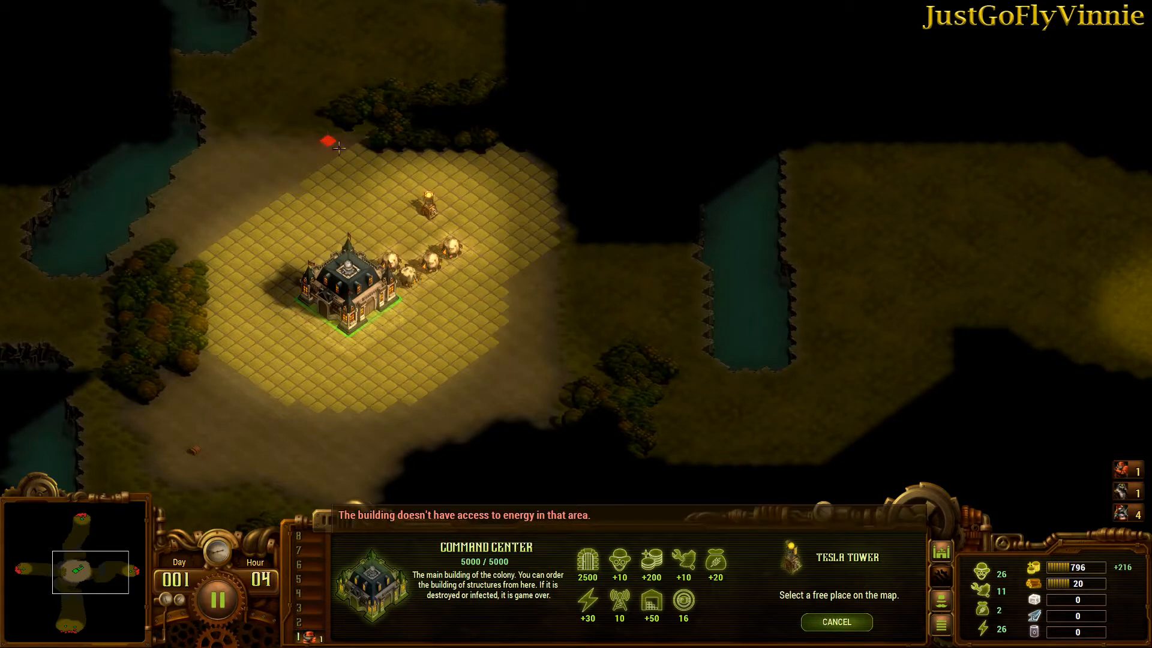
pyautogui.click(322, 139)
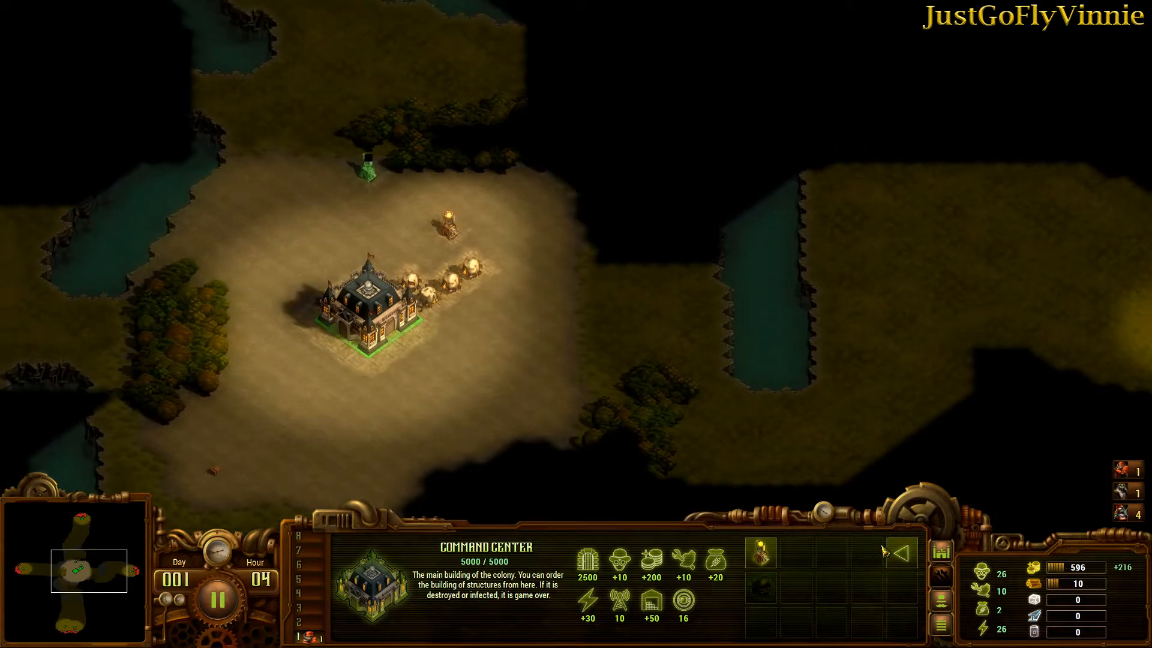
pyautogui.click(900, 553)
pyautogui.click(796, 553)
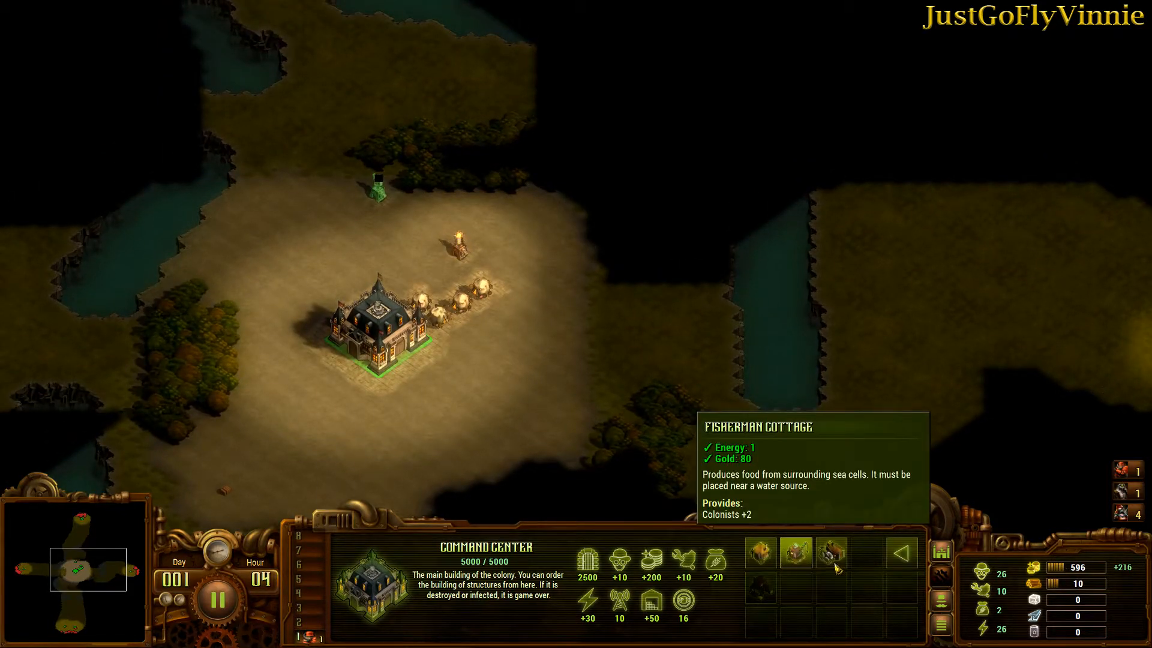
pyautogui.click(834, 553)
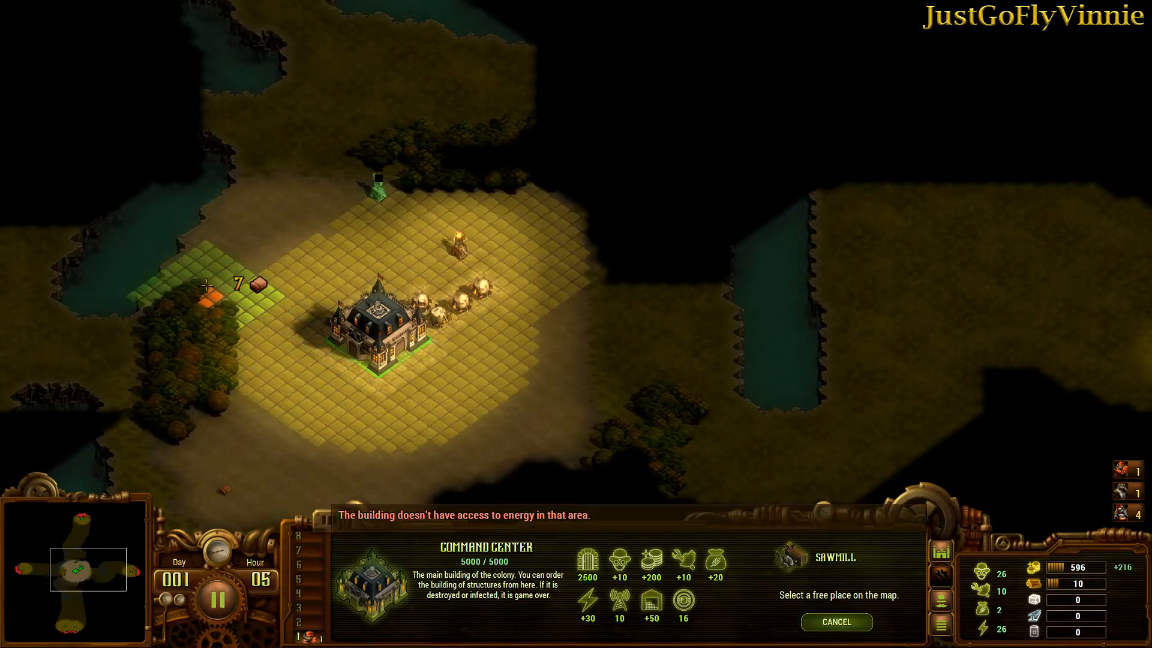
pyautogui.press('Down')
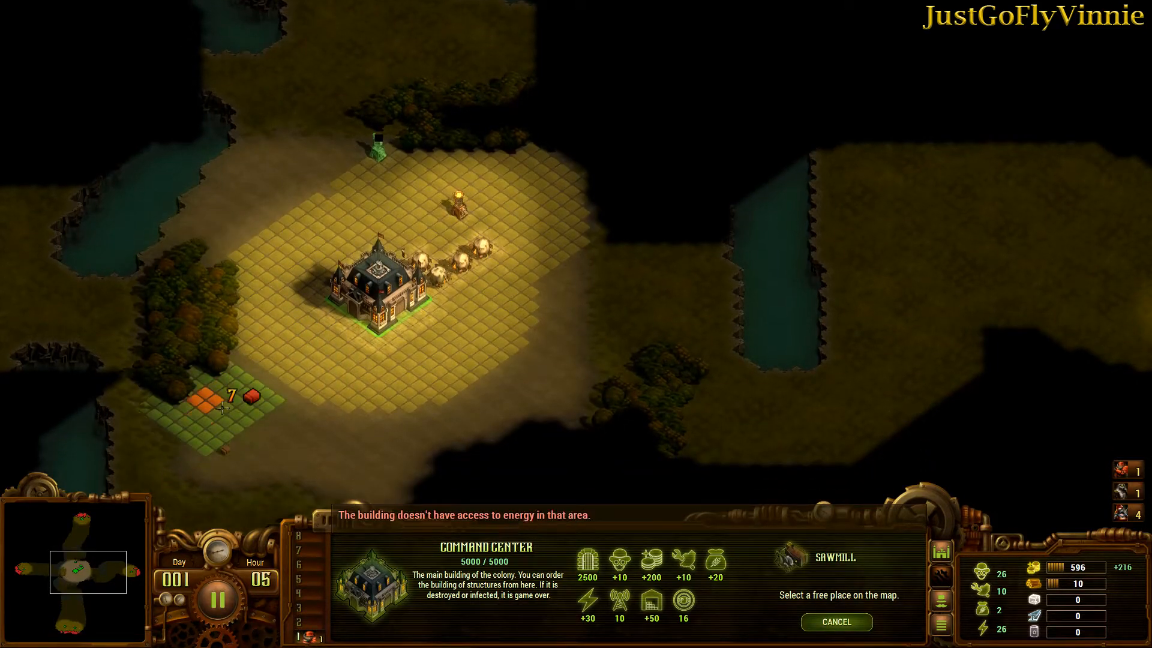
pyautogui.click(837, 621)
# Place another Tesla Tower northwest of the Command Center, just above the western trees.
pyautogui.click(901, 553)
pyautogui.click(798, 564)
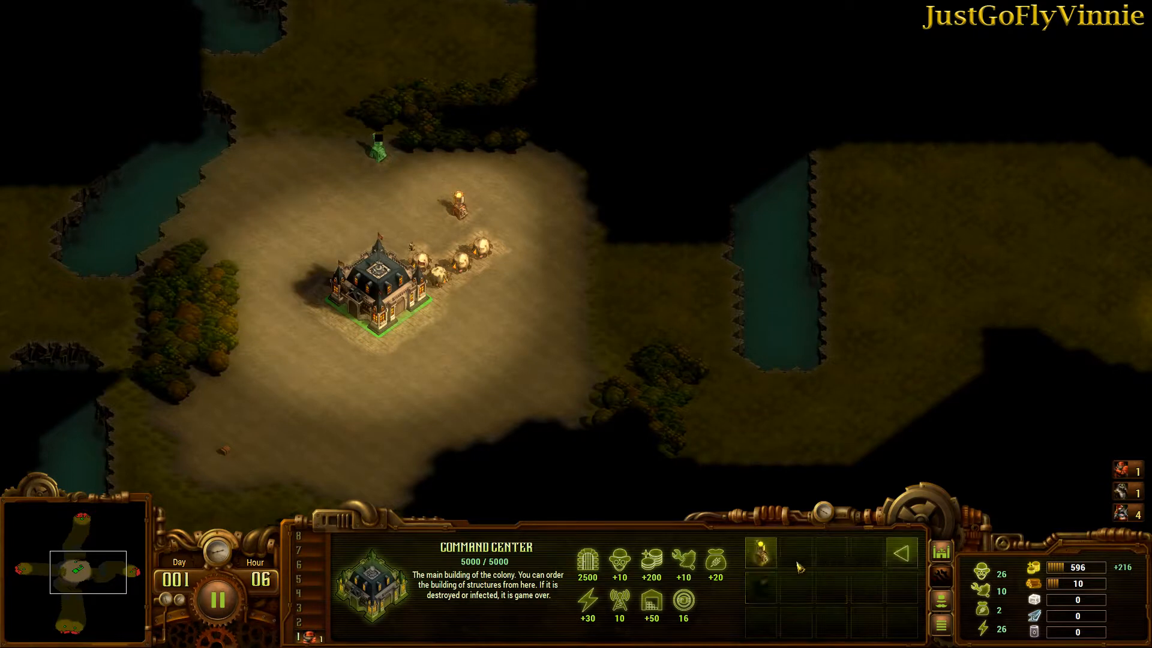
pyautogui.click(761, 559)
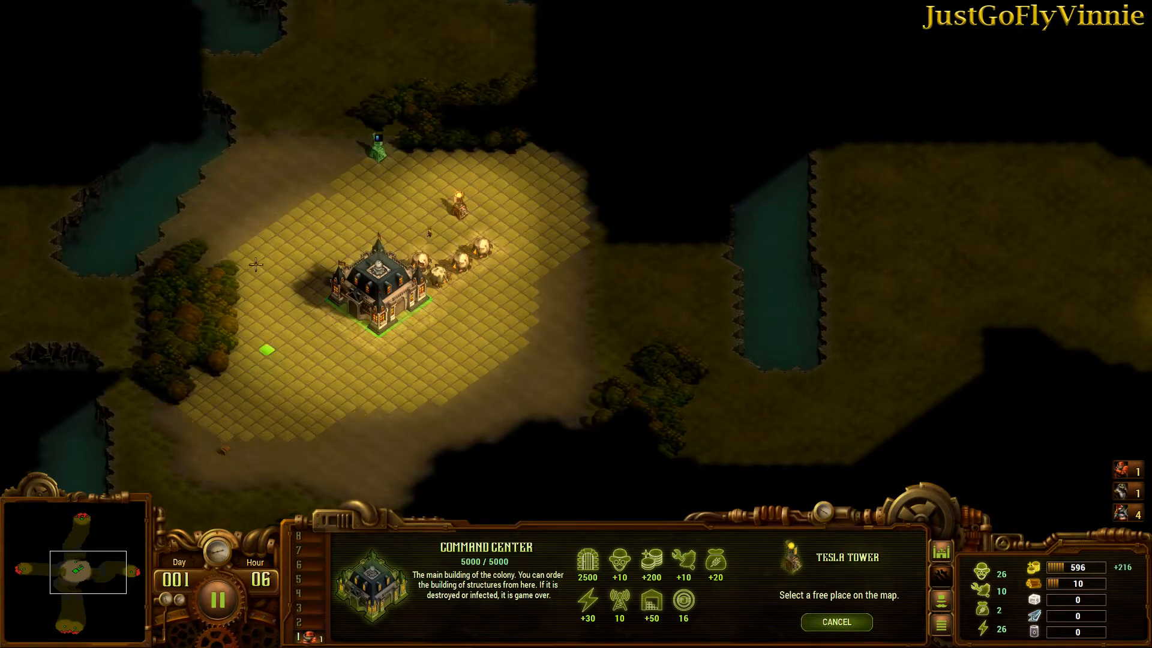
pyautogui.click(258, 239)
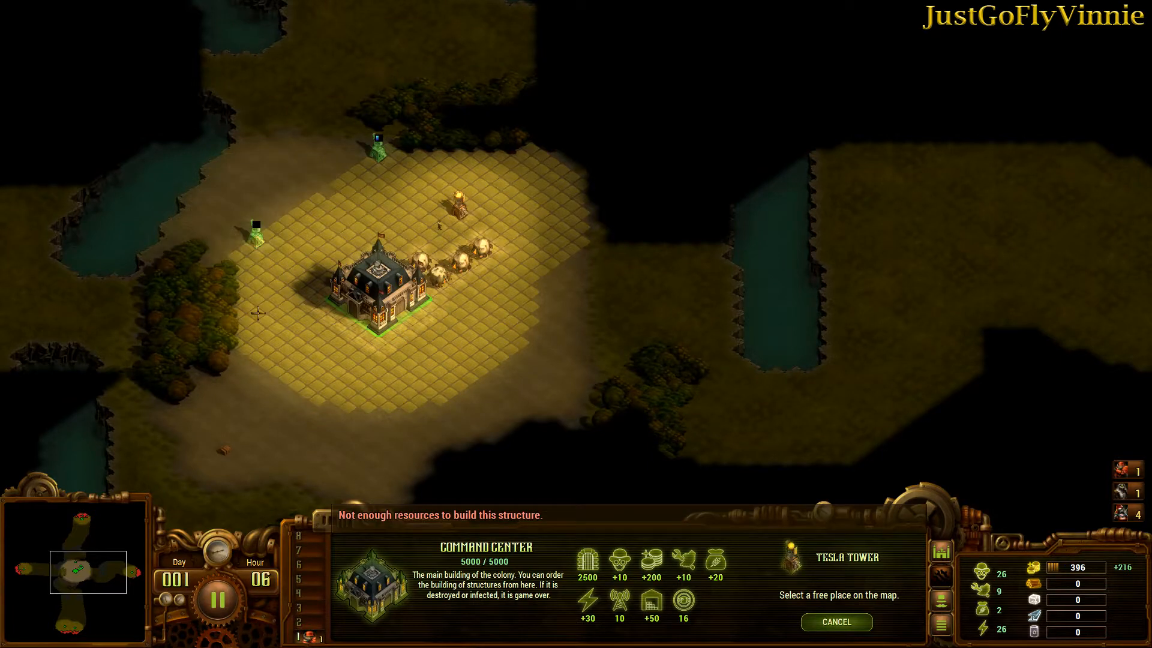
pyautogui.press('s')
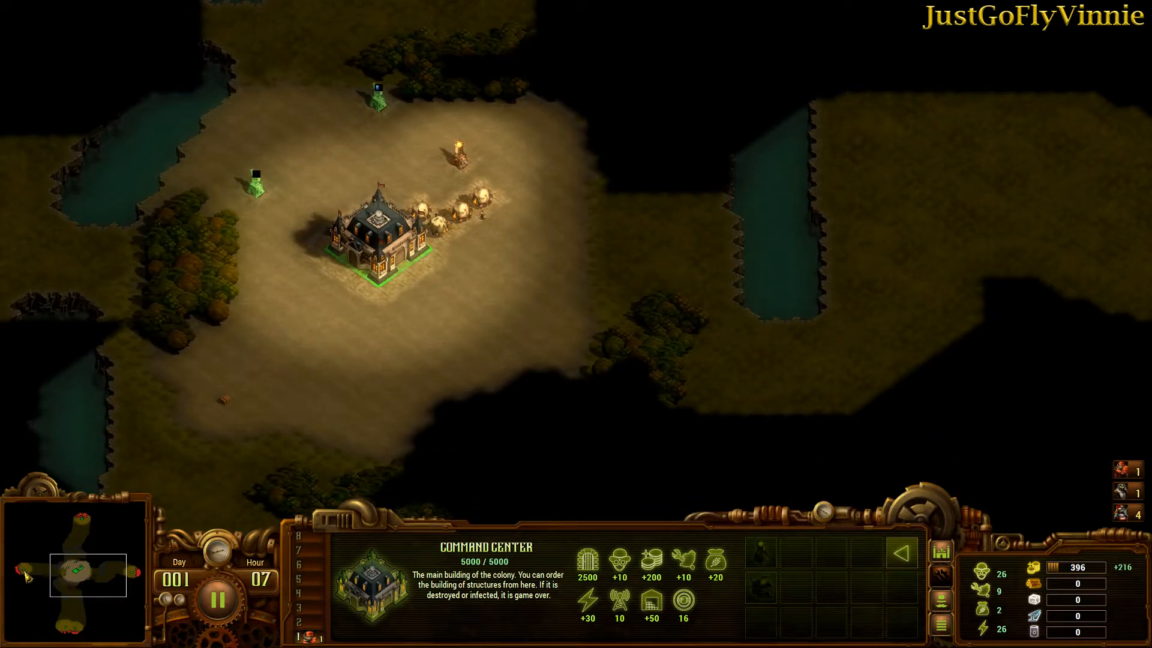
# Check on the units at the western and northern ends of the map, inspecting the Soldier's details.
pyautogui.click(26, 576)
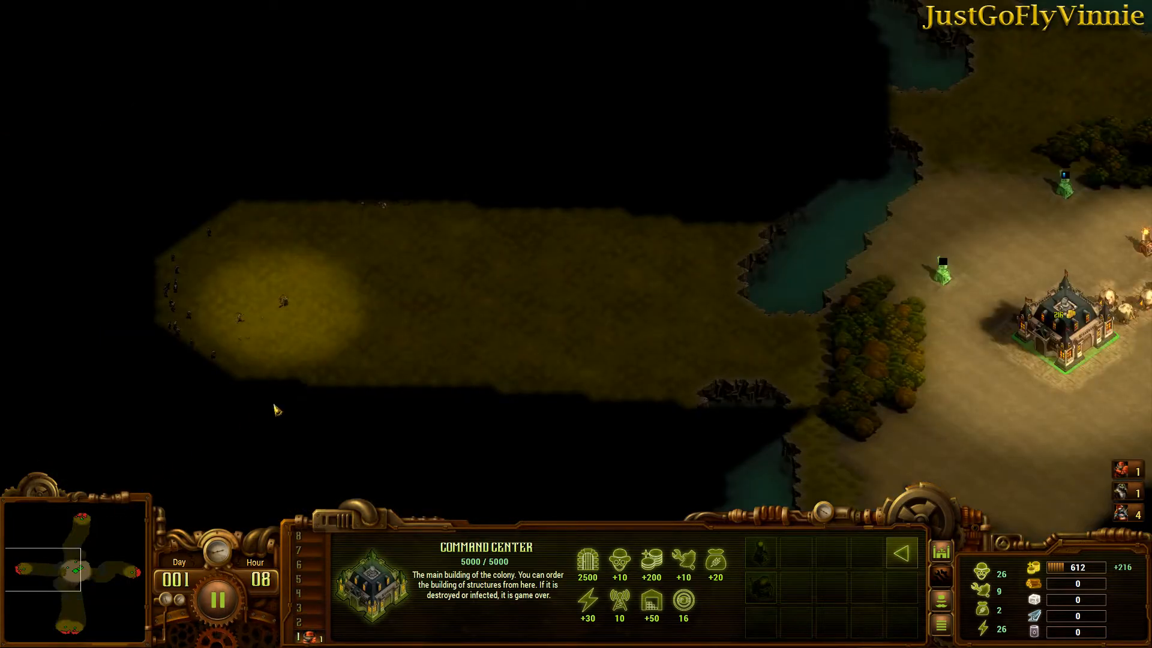
pyautogui.click(84, 523)
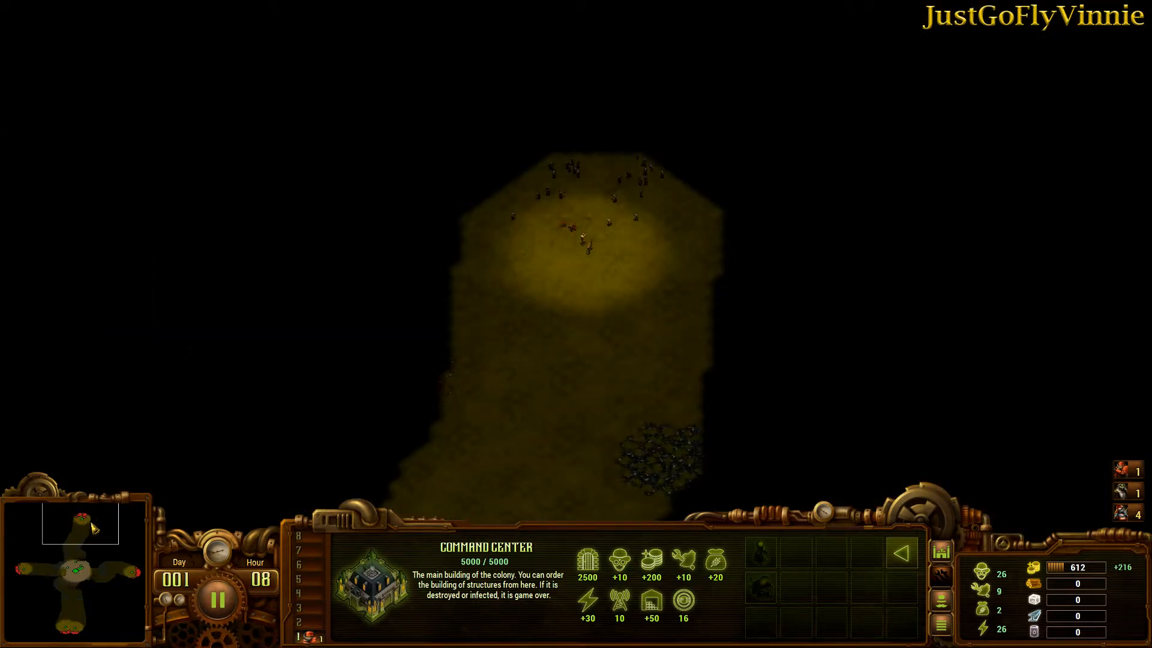
pyautogui.click(583, 243)
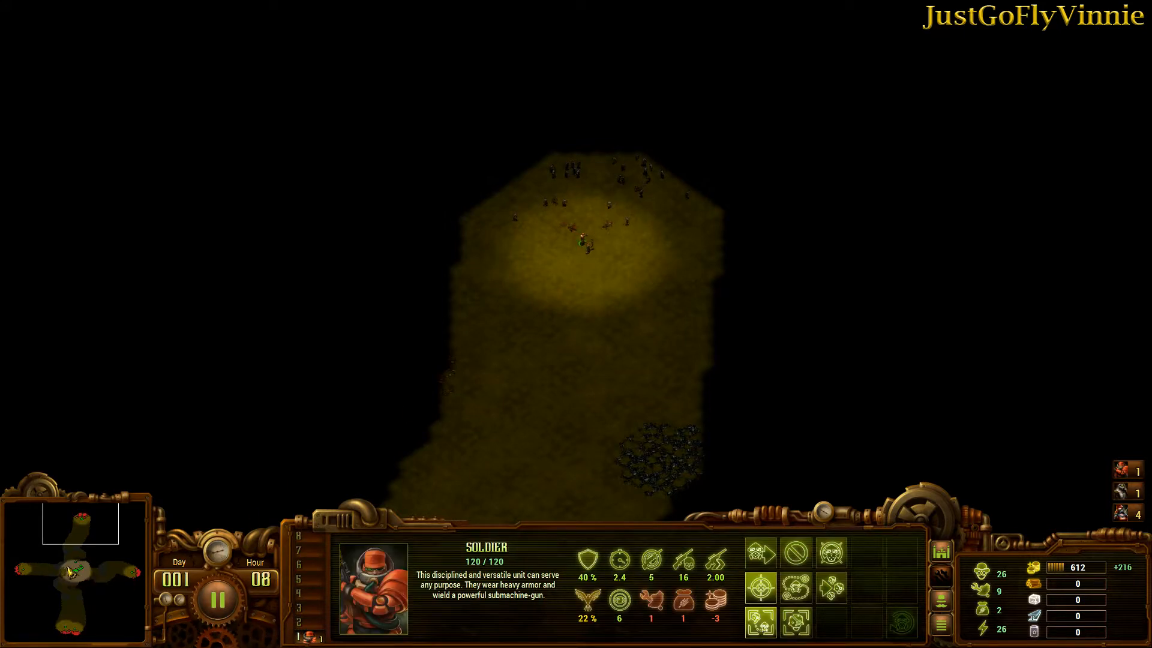
pyautogui.click(73, 576)
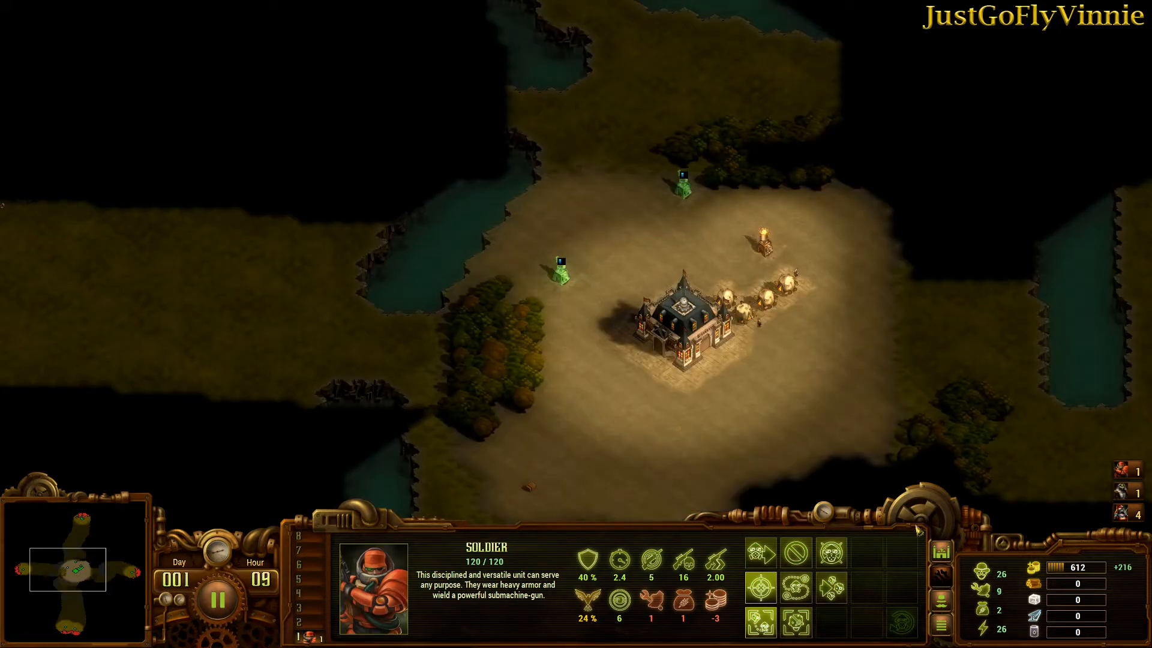
# Place a Hunter Cottage beside the northern trees, next to the Tesla Tower.
pyautogui.click(942, 550)
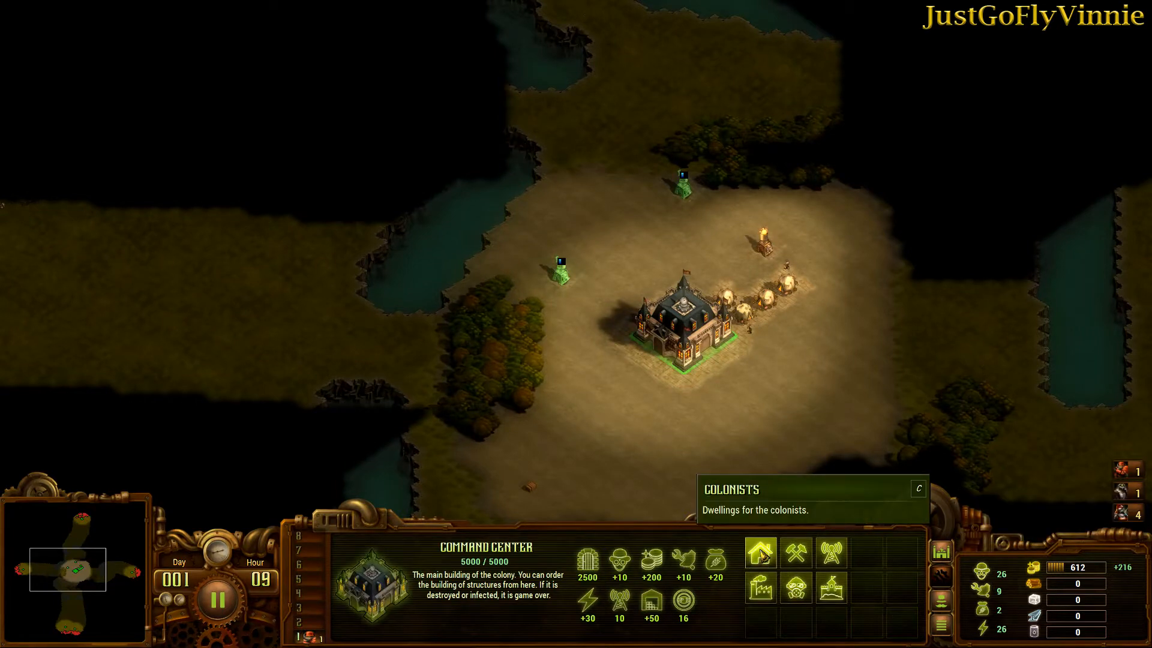
pyautogui.click(761, 553)
pyautogui.click(909, 561)
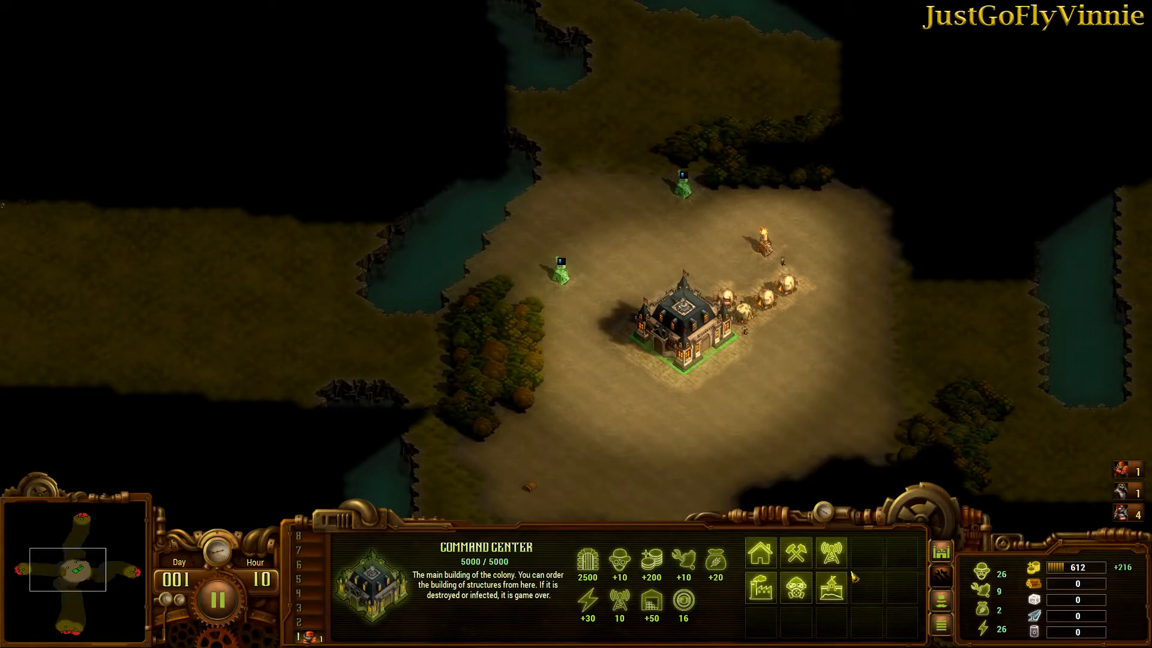
pyautogui.click(762, 554)
pyautogui.click(907, 555)
pyautogui.click(800, 558)
pyautogui.press('Up')
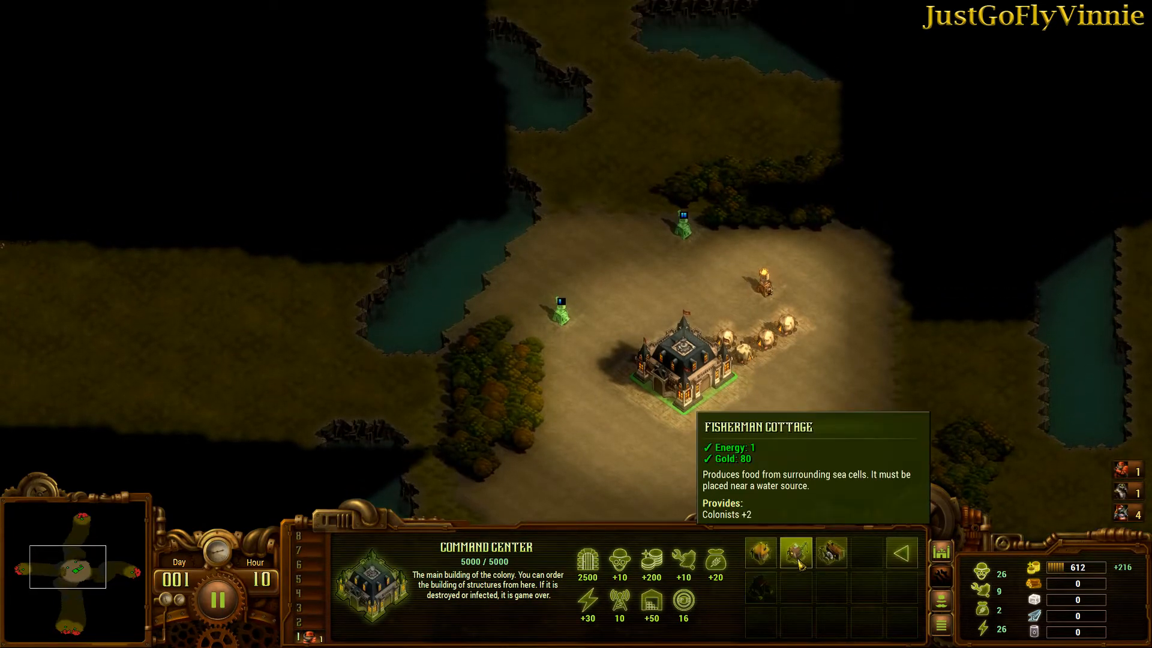
pyautogui.click(760, 553)
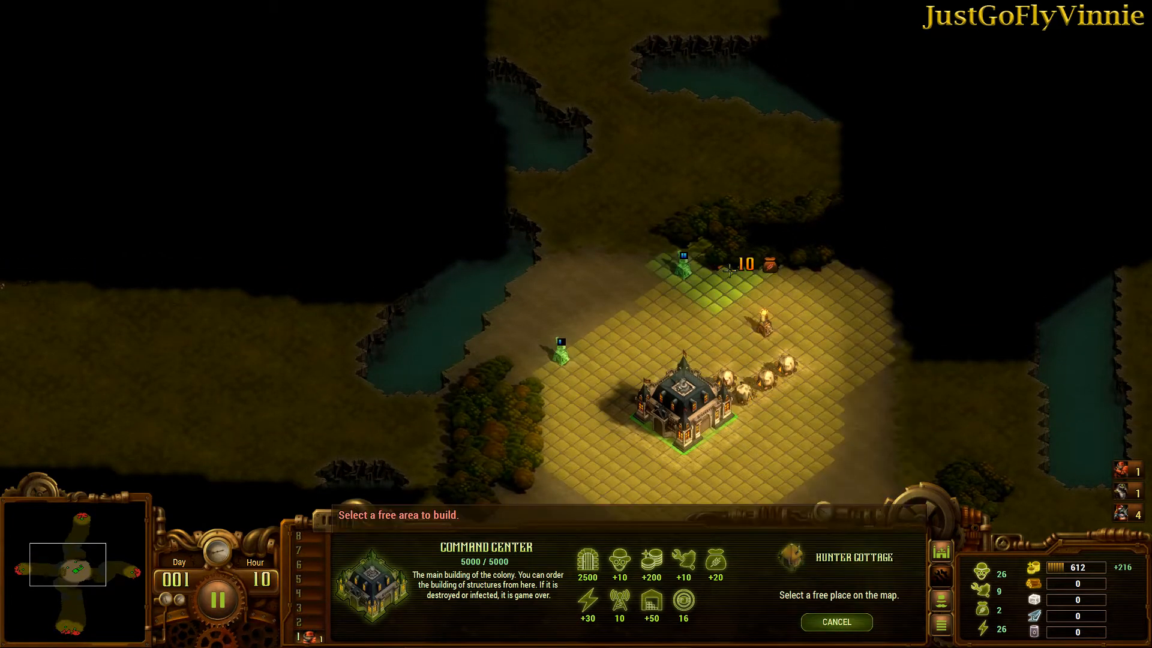
pyautogui.click(728, 271)
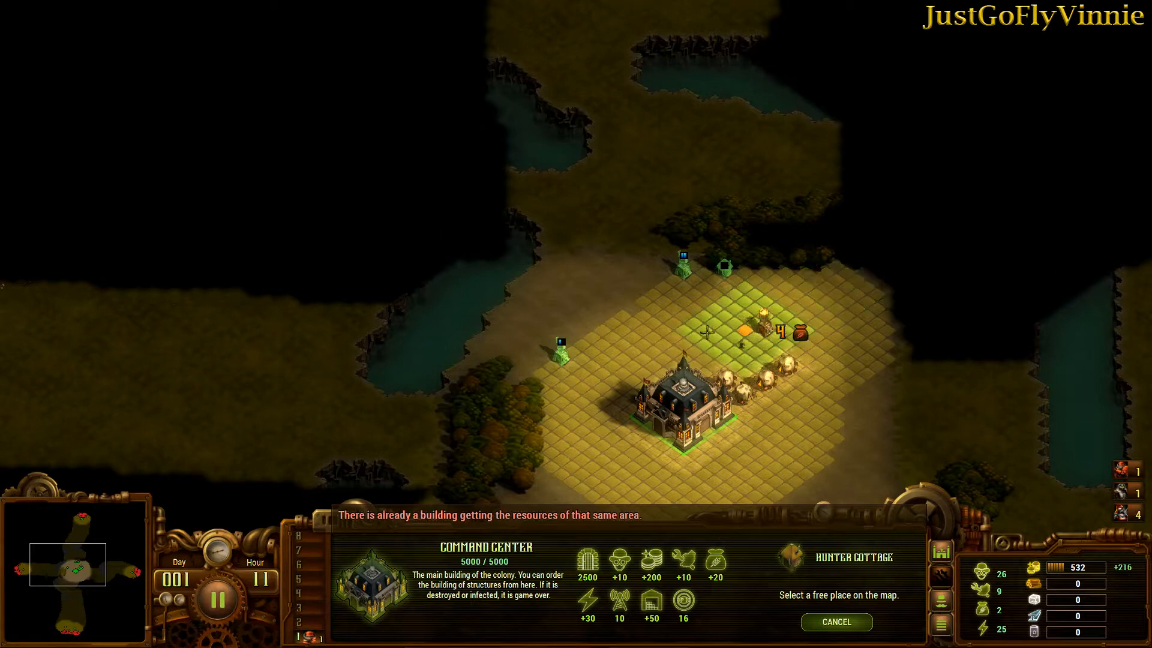
# Place a second Hunter Cottage at the edge of the trees west of the Command Center.
pyautogui.rightClick(703, 331)
pyautogui.press('Left')
pyautogui.press('Down')
pyautogui.click(761, 553)
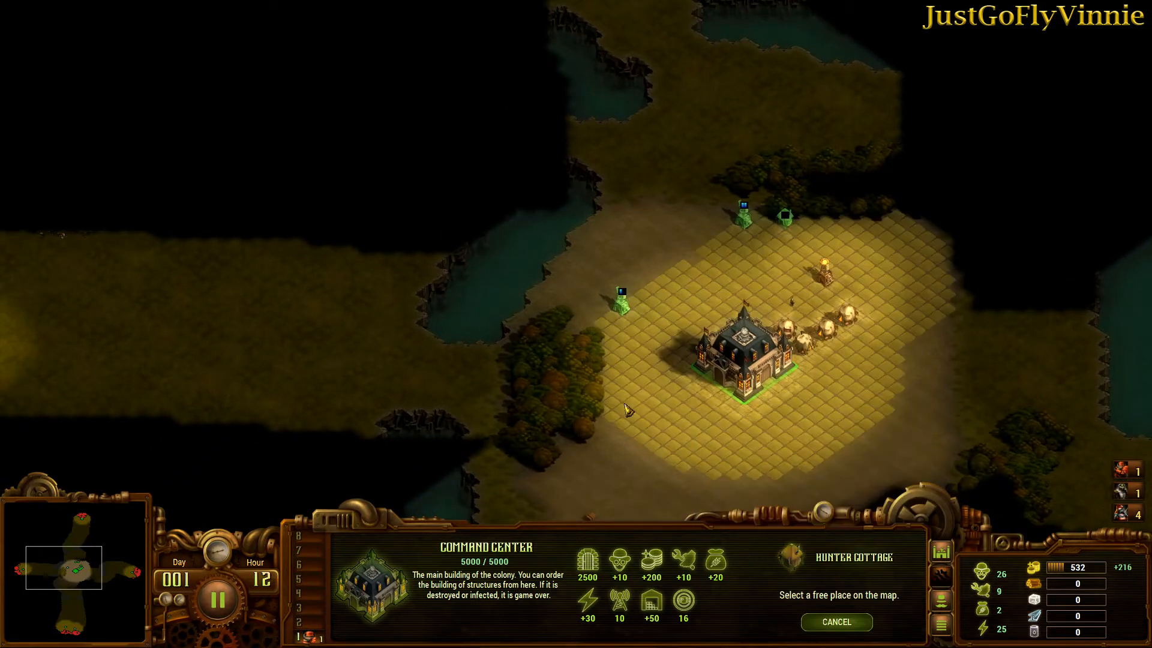
pyautogui.click(603, 379)
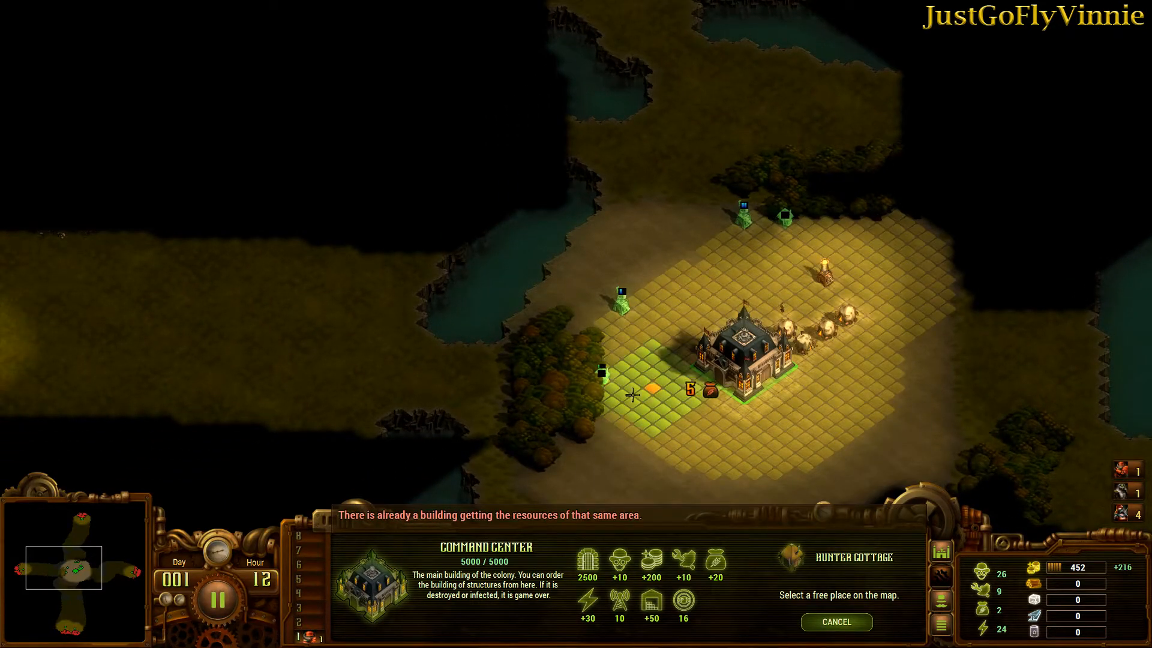
pyautogui.press('Up')
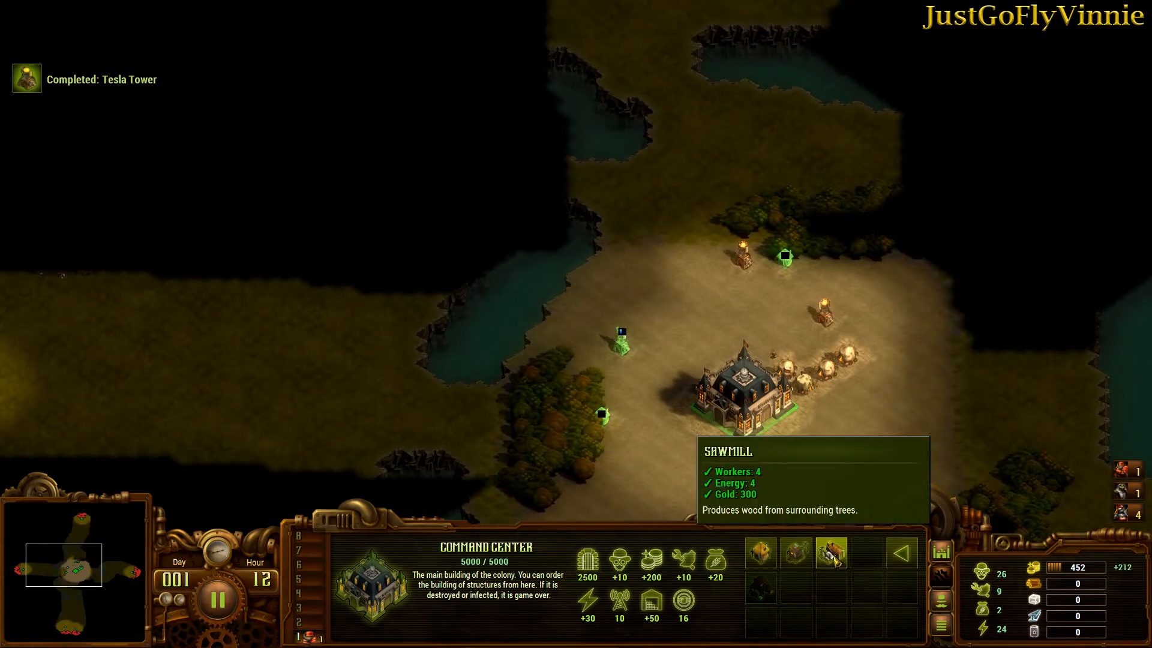
# Check the northern fight, then select the Ranger at the southern end of the map and take it off its Chase order.
pyautogui.click(84, 526)
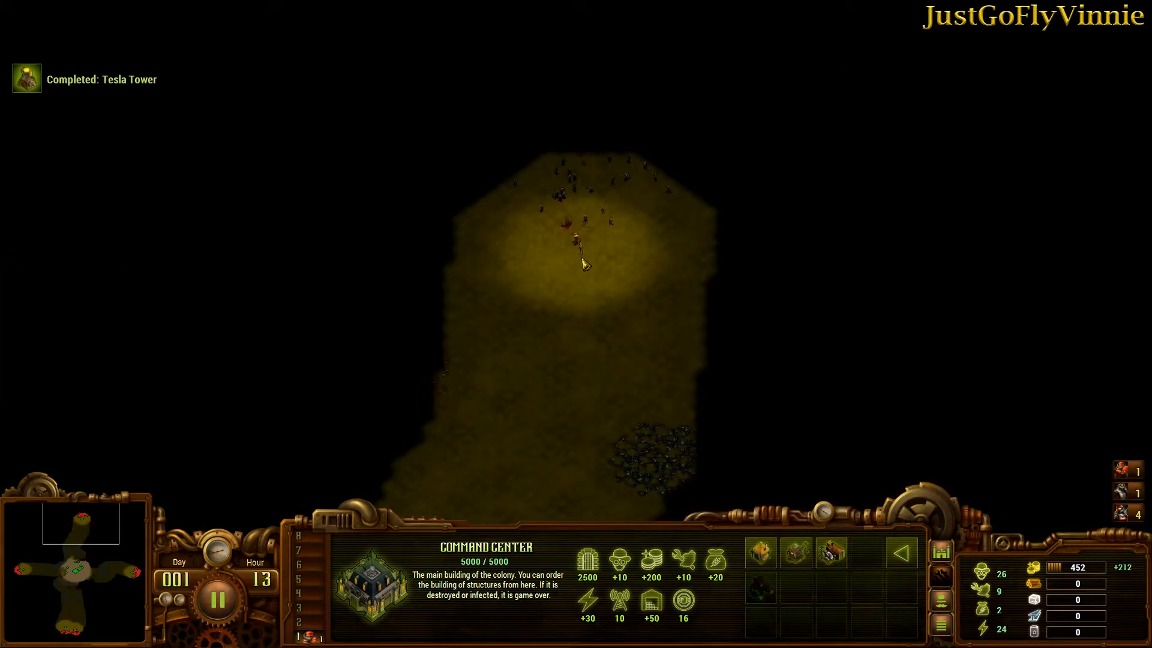
pyautogui.click(77, 631)
pyautogui.moveTo(599, 430); pyautogui.dragTo(636, 454)
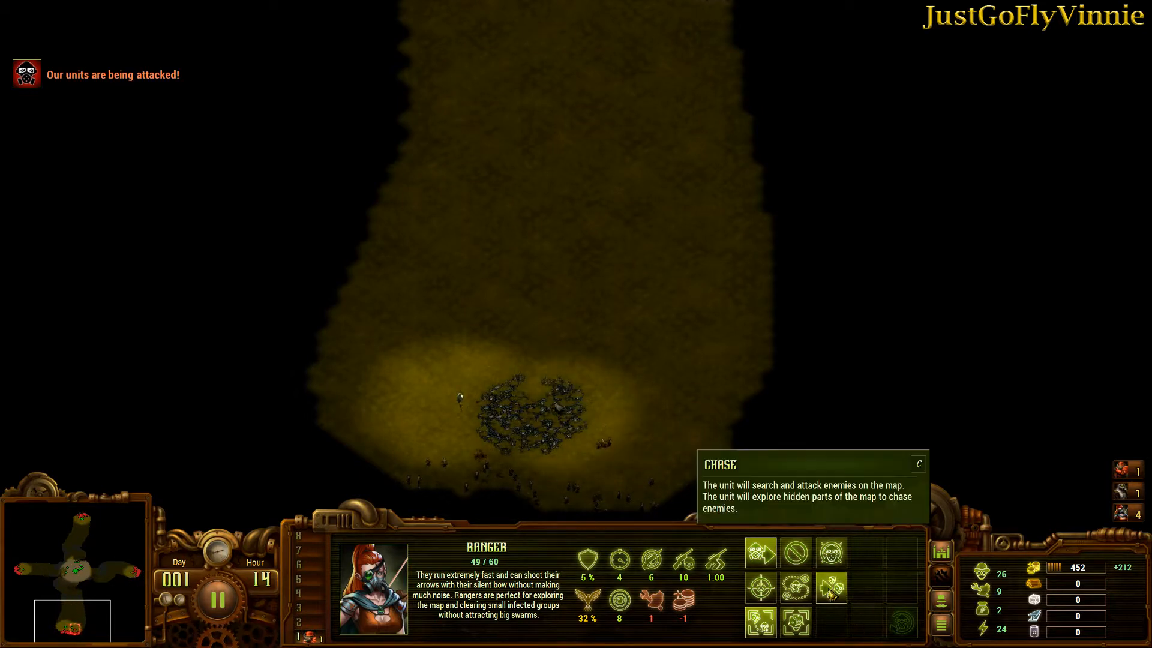
pyautogui.press('h')
# Place two Sawmills, one at the trees west of the Command Center and one at the trees to its north.
pyautogui.click(135, 577)
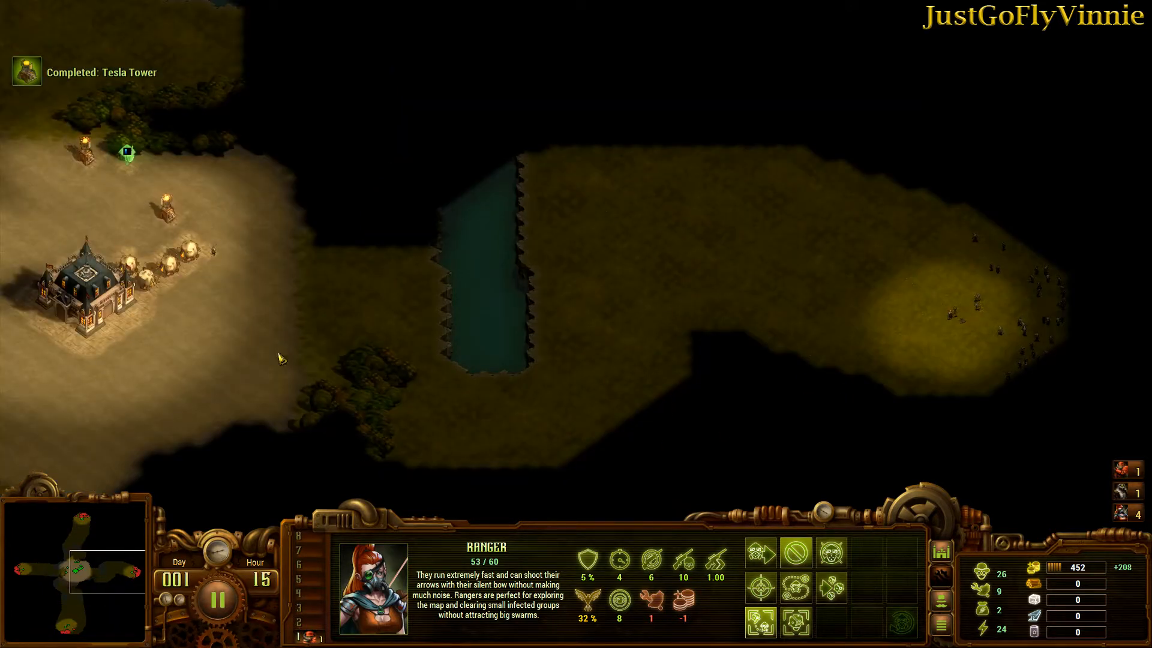
pyautogui.press('Up')
pyautogui.press('Left')
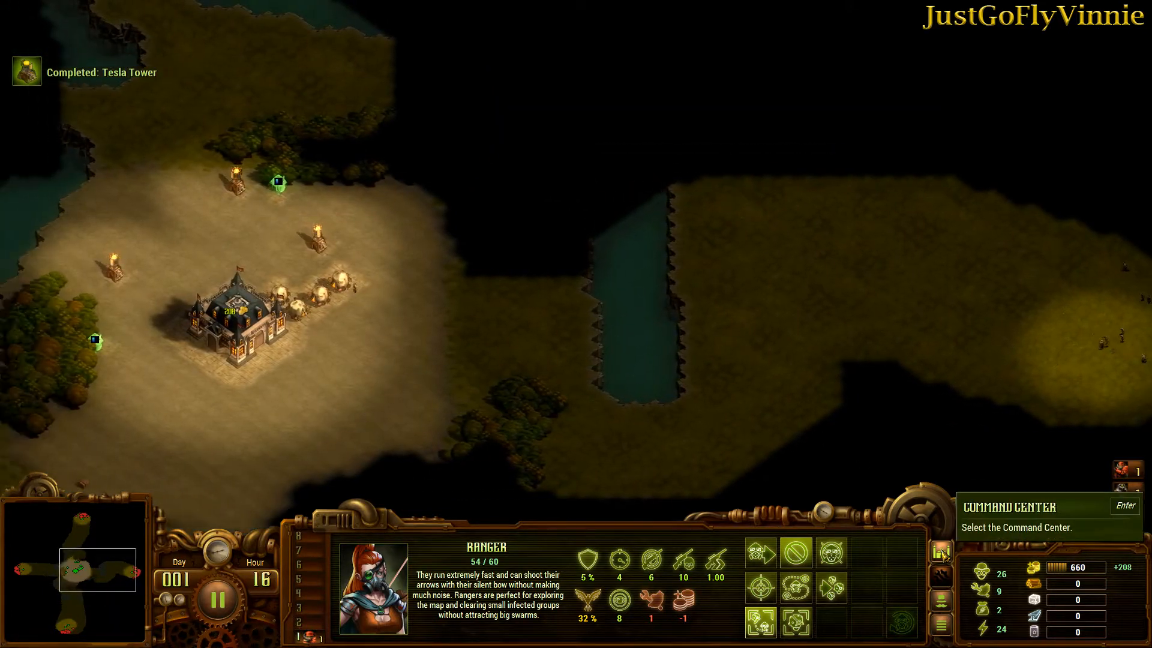
pyautogui.click(941, 552)
pyautogui.click(796, 553)
pyautogui.click(831, 553)
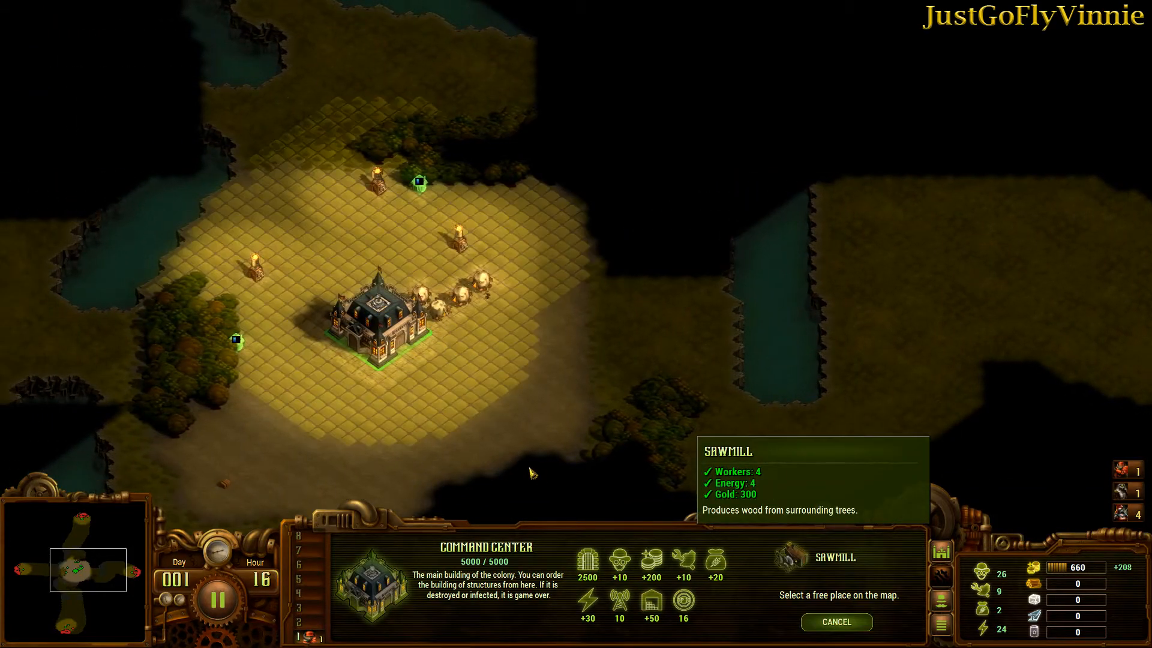
pyautogui.click(225, 295)
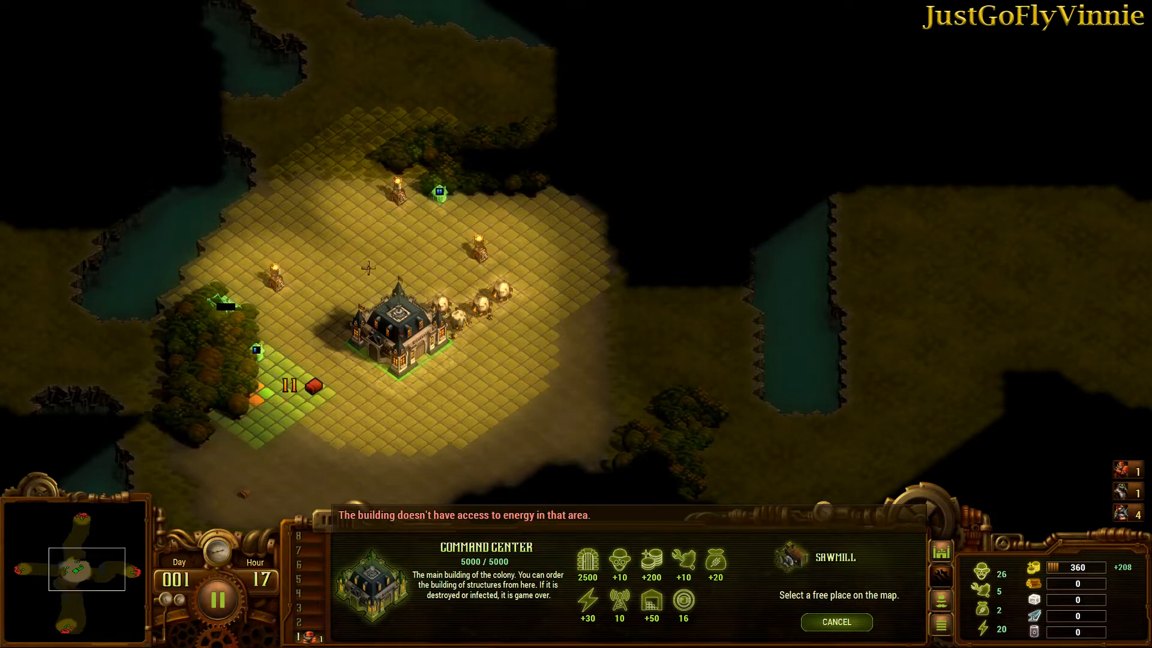
pyautogui.click(414, 171)
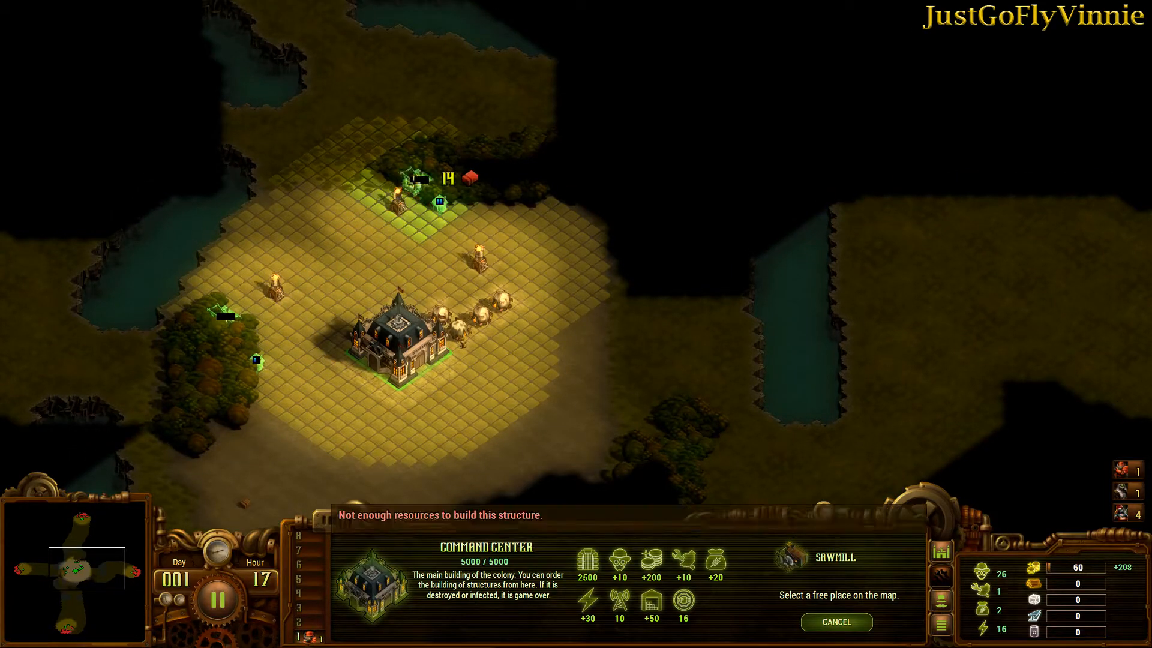
pyautogui.rightClick(413, 191)
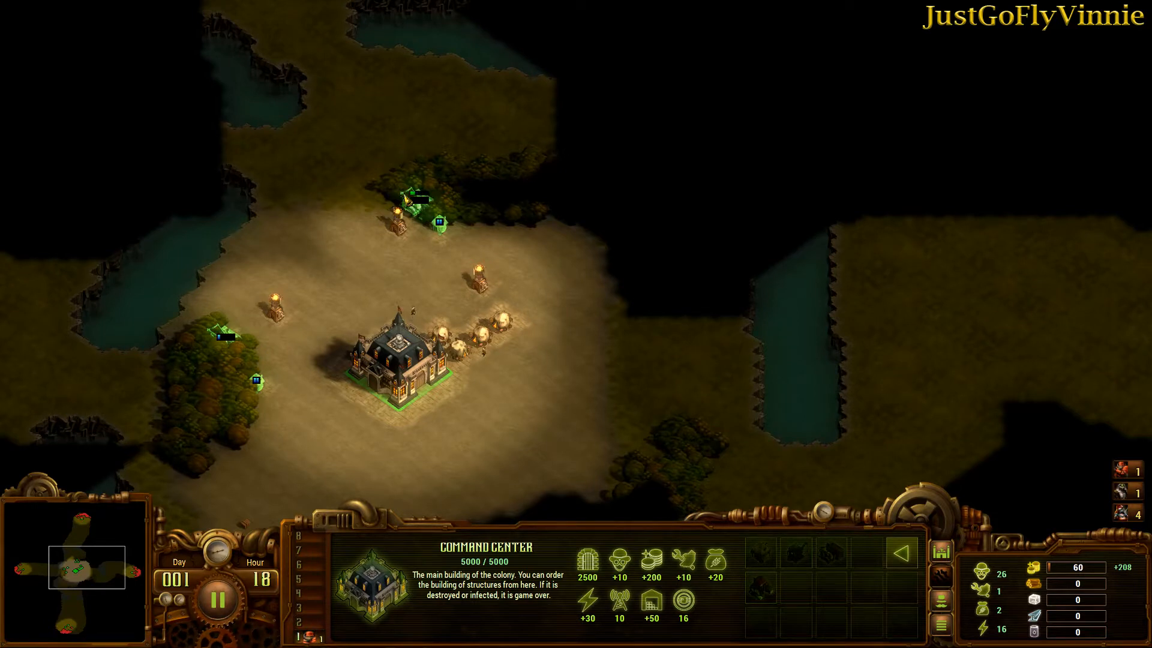
pyautogui.press('w')
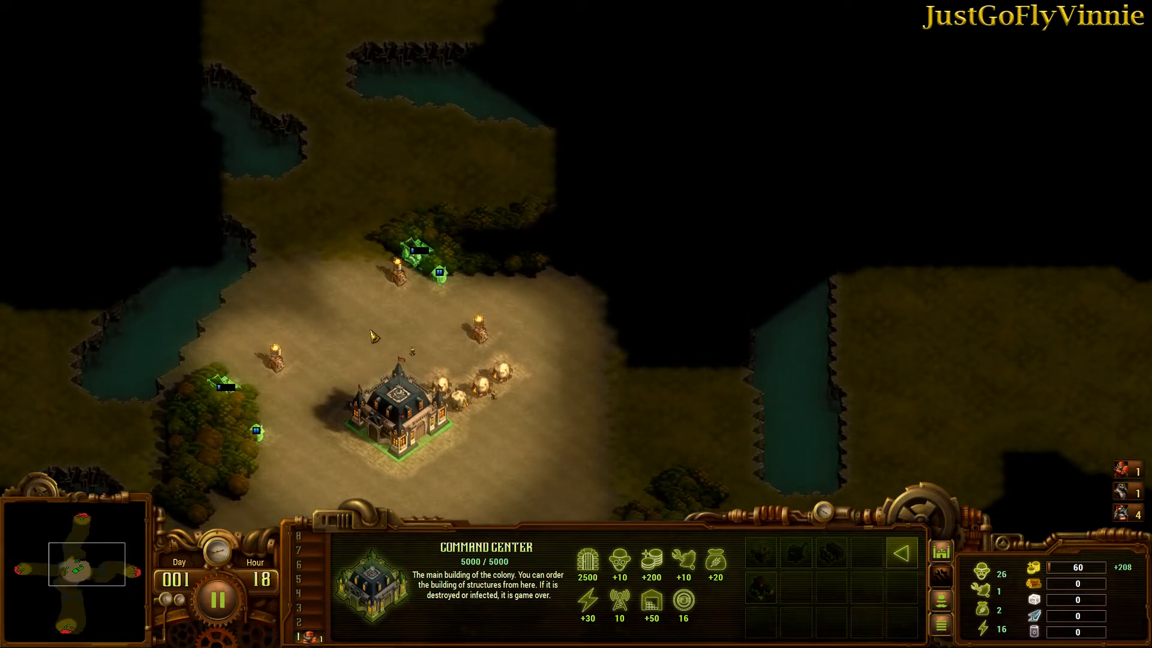
# Select the Ranger fighting at the eastern end of the map and move it west, away from the infected.
pyautogui.press('w')
pyautogui.press('a')
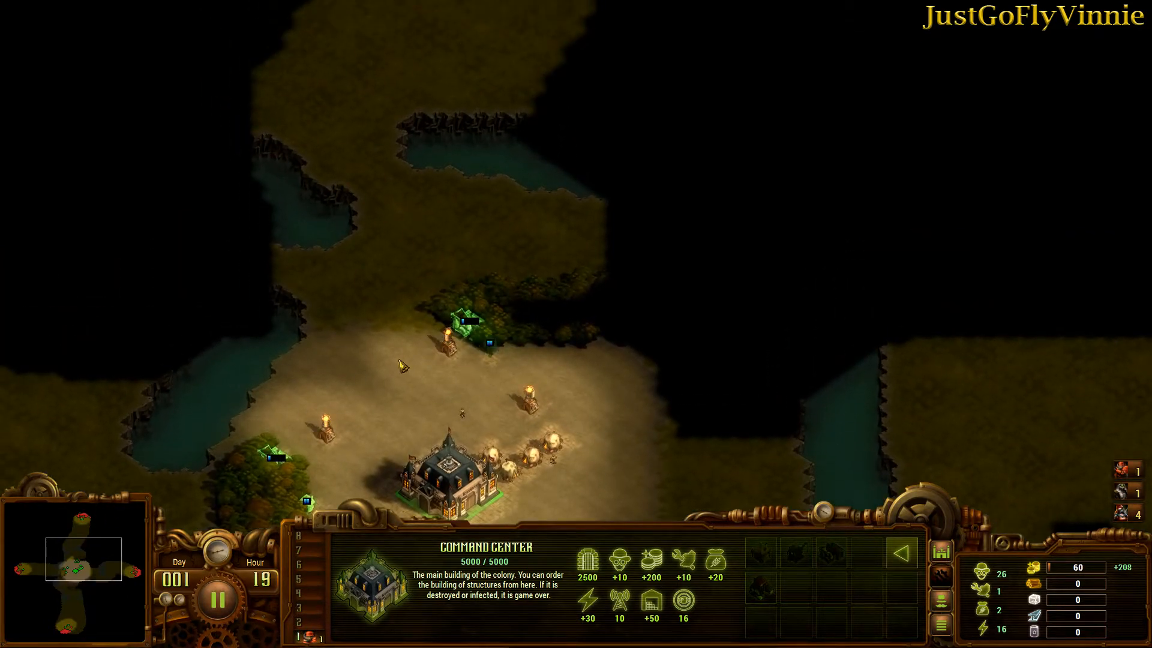
pyautogui.click(134, 574)
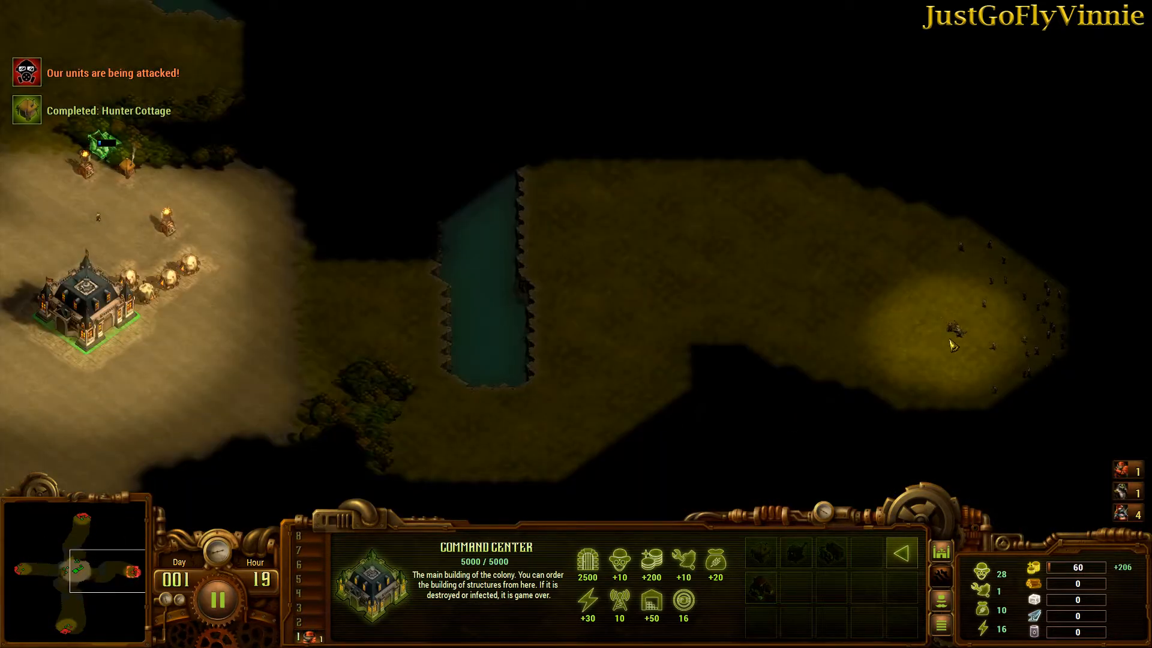
pyautogui.moveTo(891, 305); pyautogui.dragTo(975, 363)
pyautogui.rightClick(902, 339)
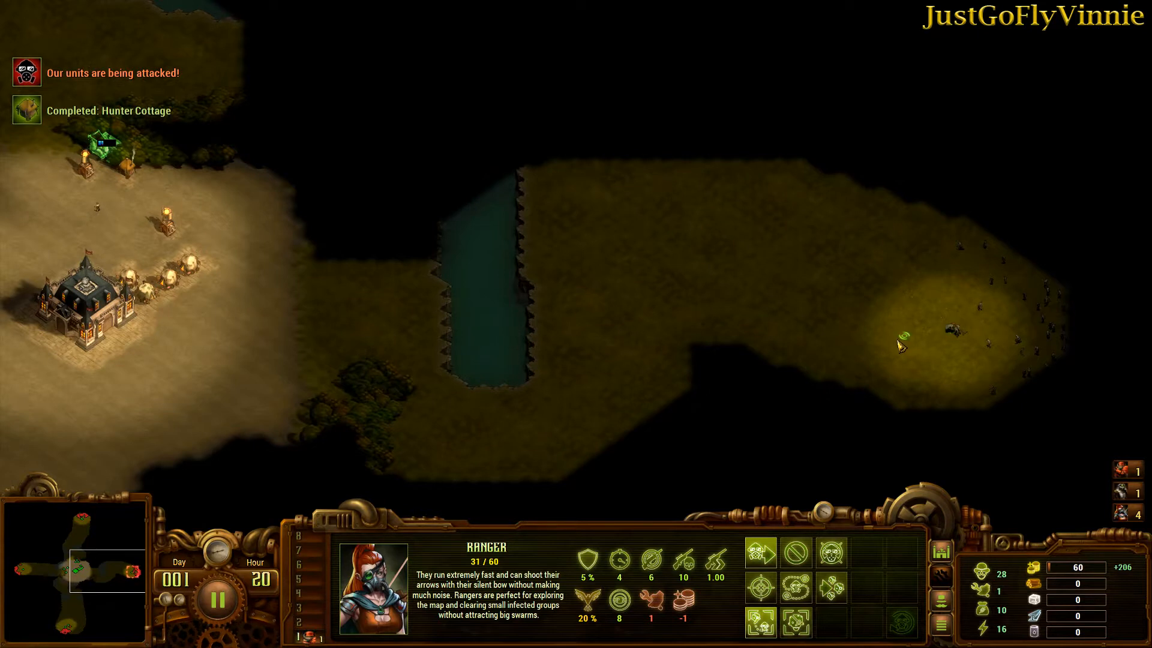
# Select the two units fighting at the southern end of the map and choose the mayor who grants the Great Ballista technology.
pyautogui.click(67, 633)
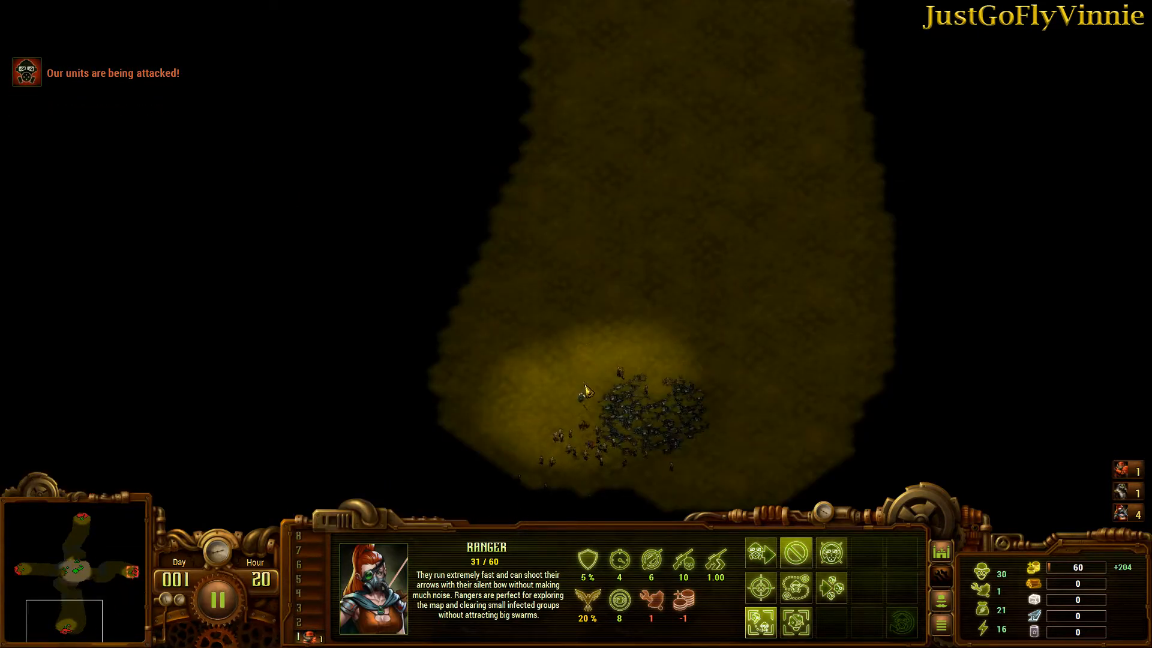
pyautogui.moveTo(583, 373); pyautogui.dragTo(625, 413)
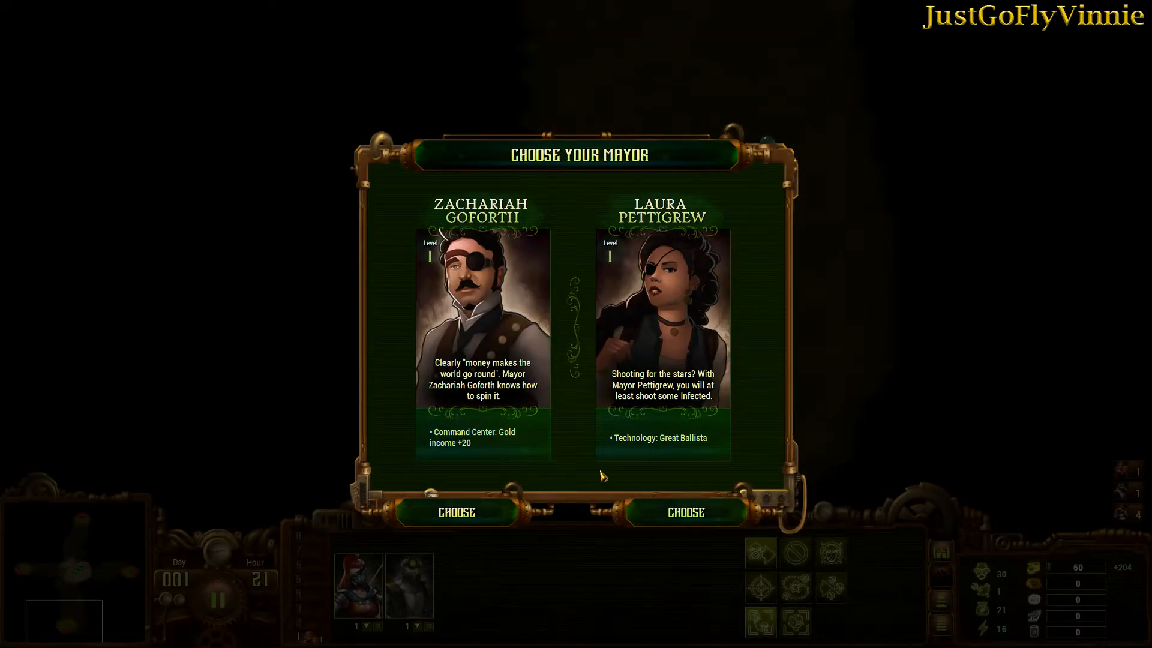
pyautogui.click(690, 513)
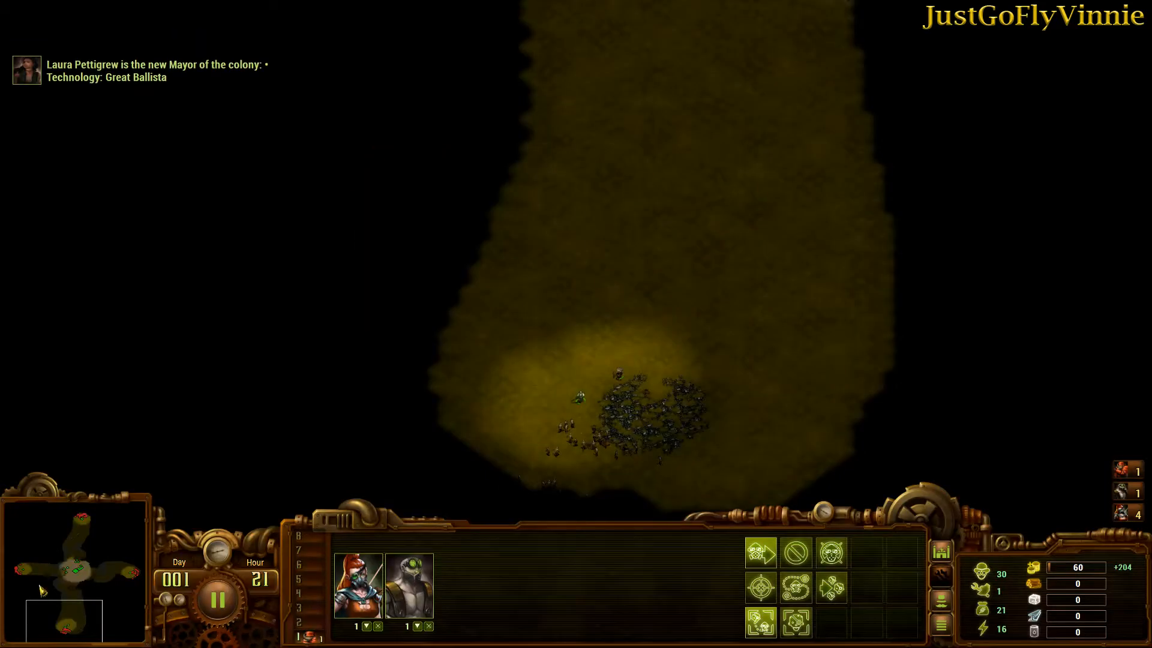
# Select the Soldier fighting the infected at the northern end of the map.
pyautogui.click(88, 525)
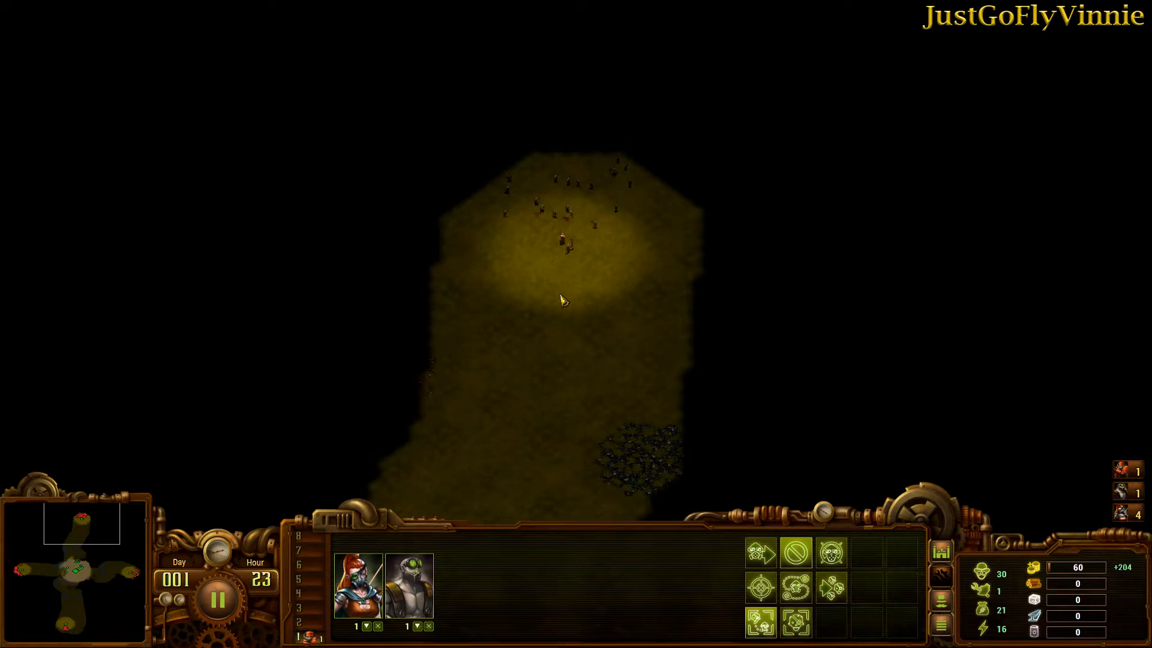
pyautogui.click(563, 240)
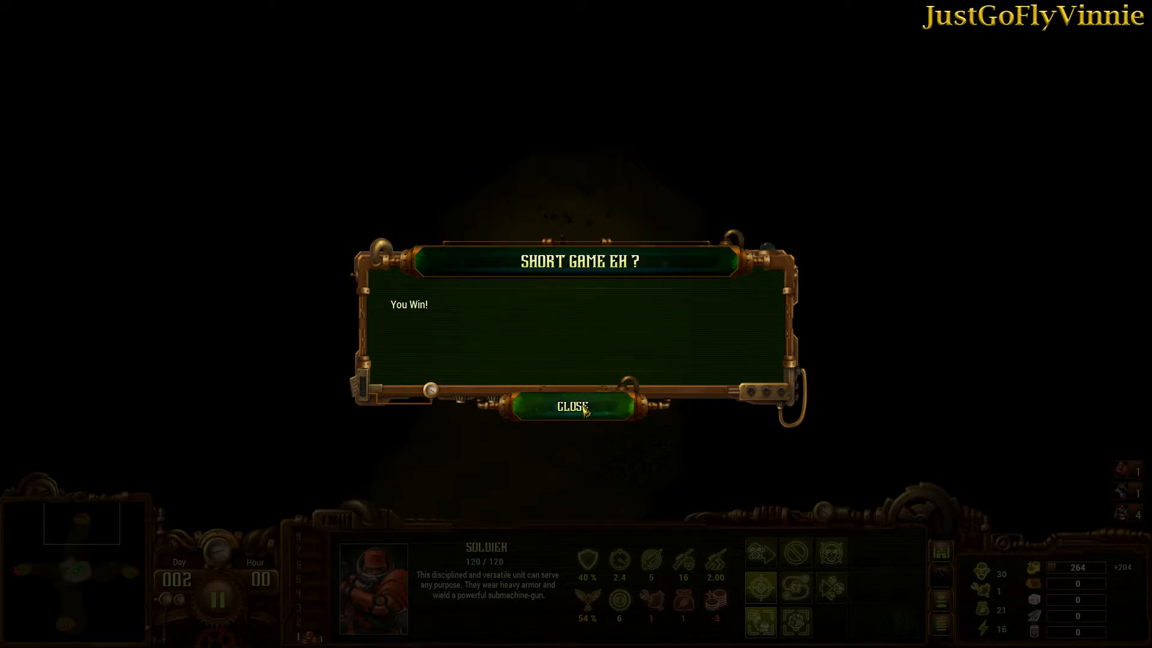
# Dismiss the victory message, leave the score screen for the main menu and launch the map editor.
pyautogui.click(588, 408)
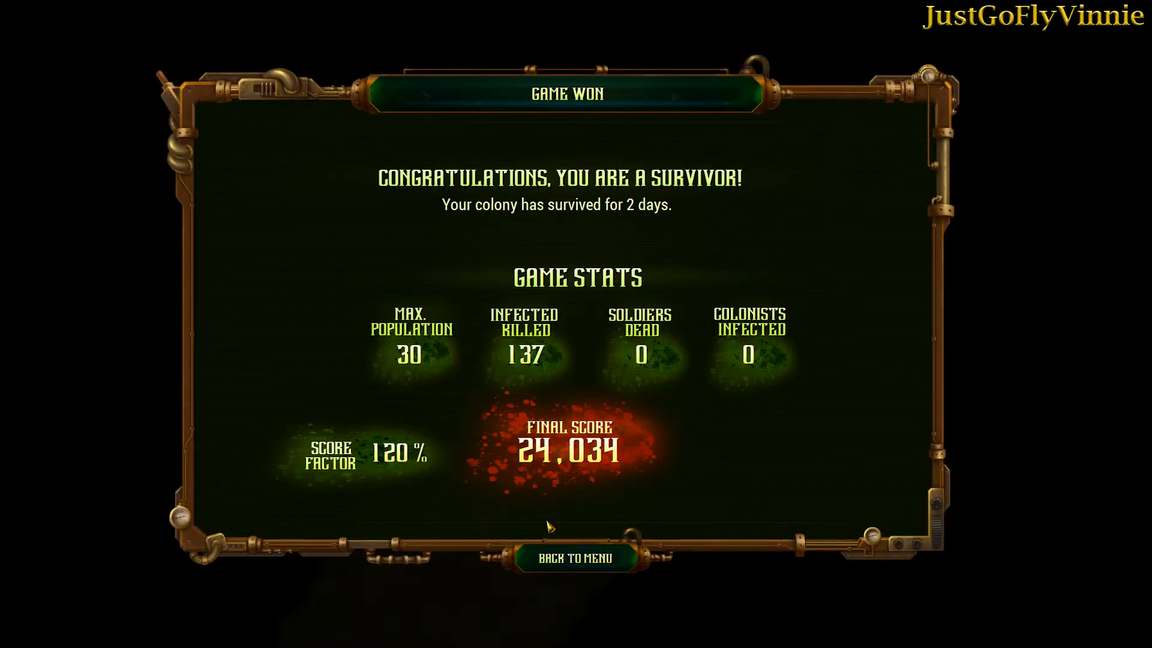
pyautogui.click(570, 564)
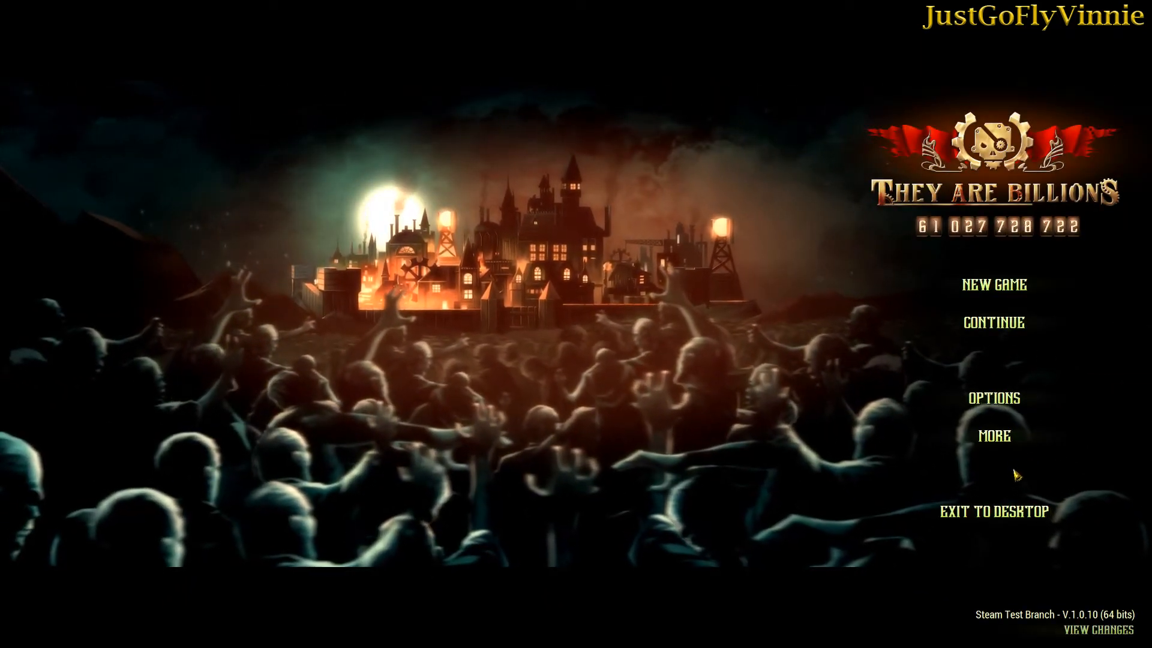
pyautogui.click(982, 439)
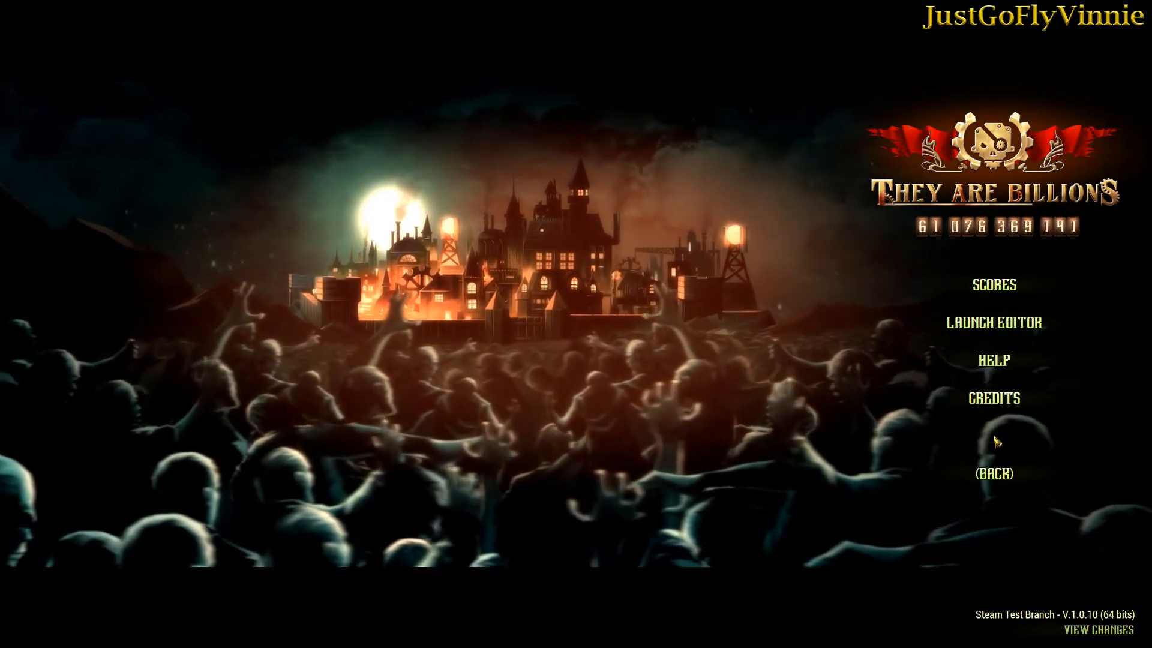
pyautogui.click(1008, 324)
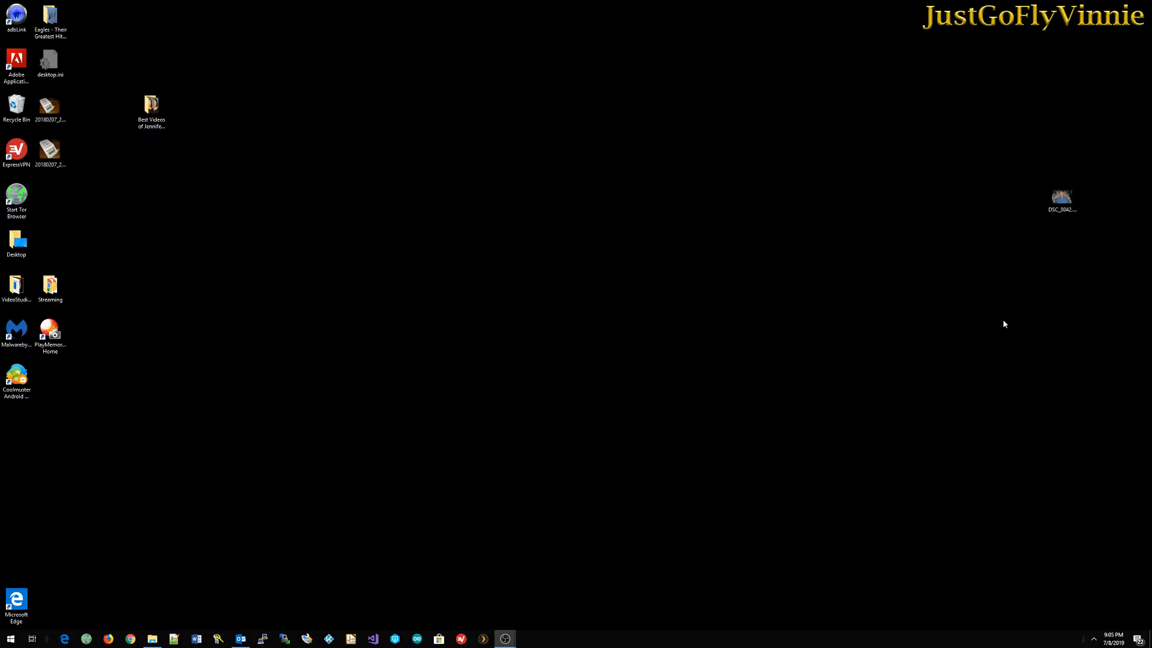
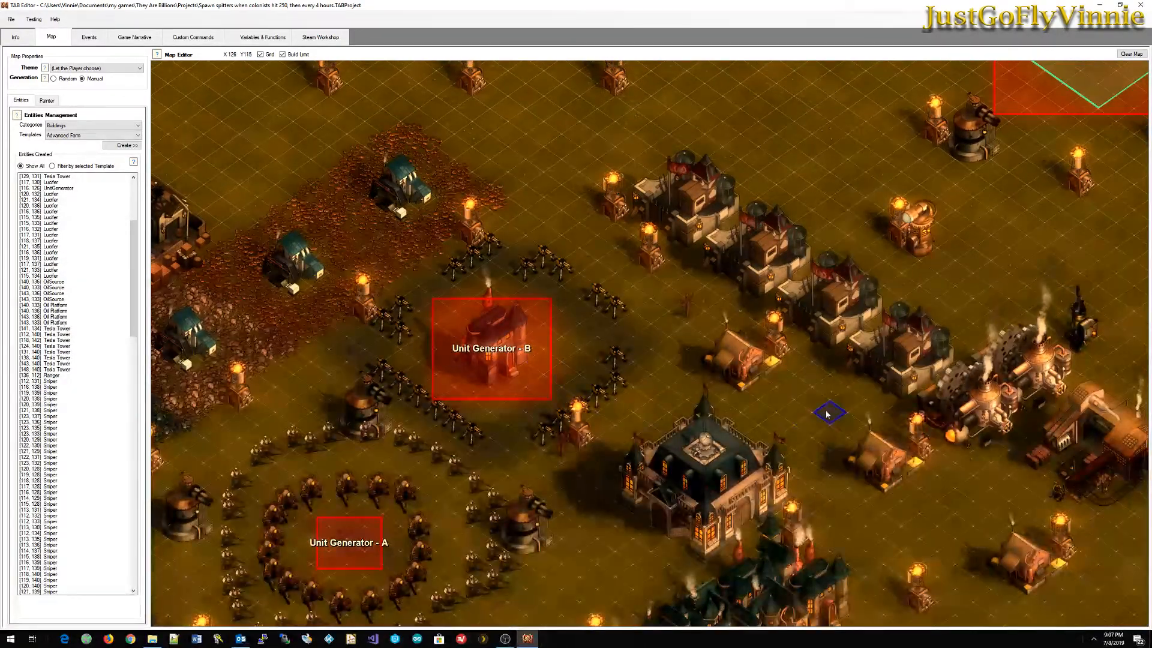
# Examine the entity properties of the infected Radar Tower beside the power plants, and close them unchanged.
pyautogui.moveTo(823, 419); pyautogui.dragTo(452, 425, button='middle')
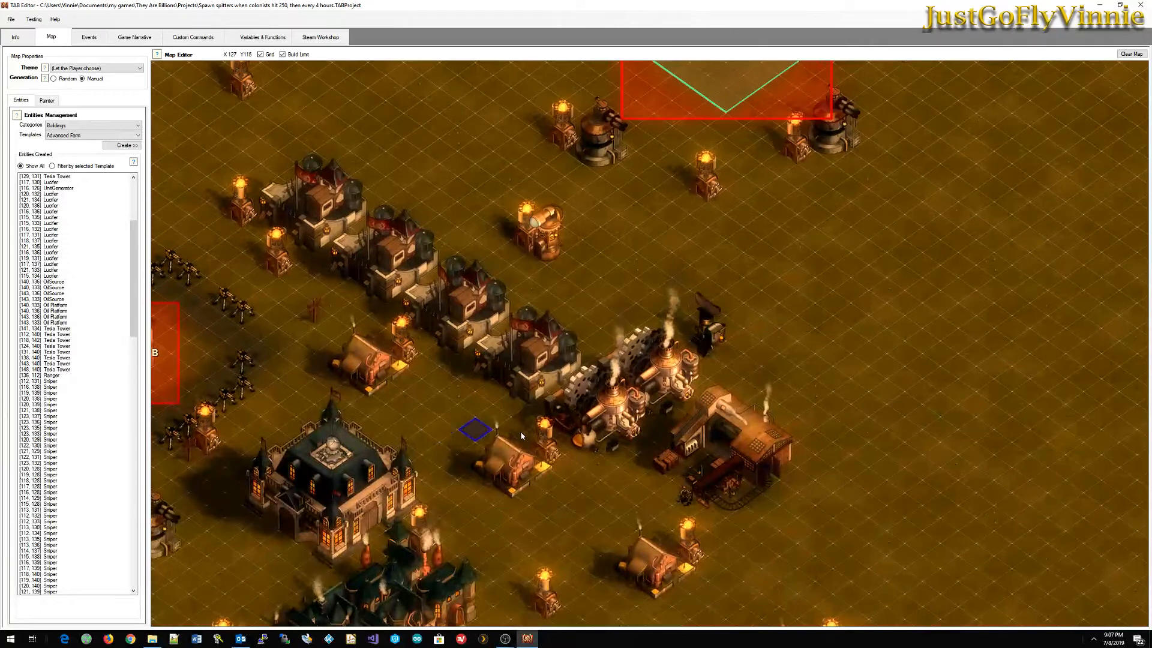
pyautogui.click(700, 337)
pyautogui.rightClick(706, 335)
pyautogui.click(726, 340)
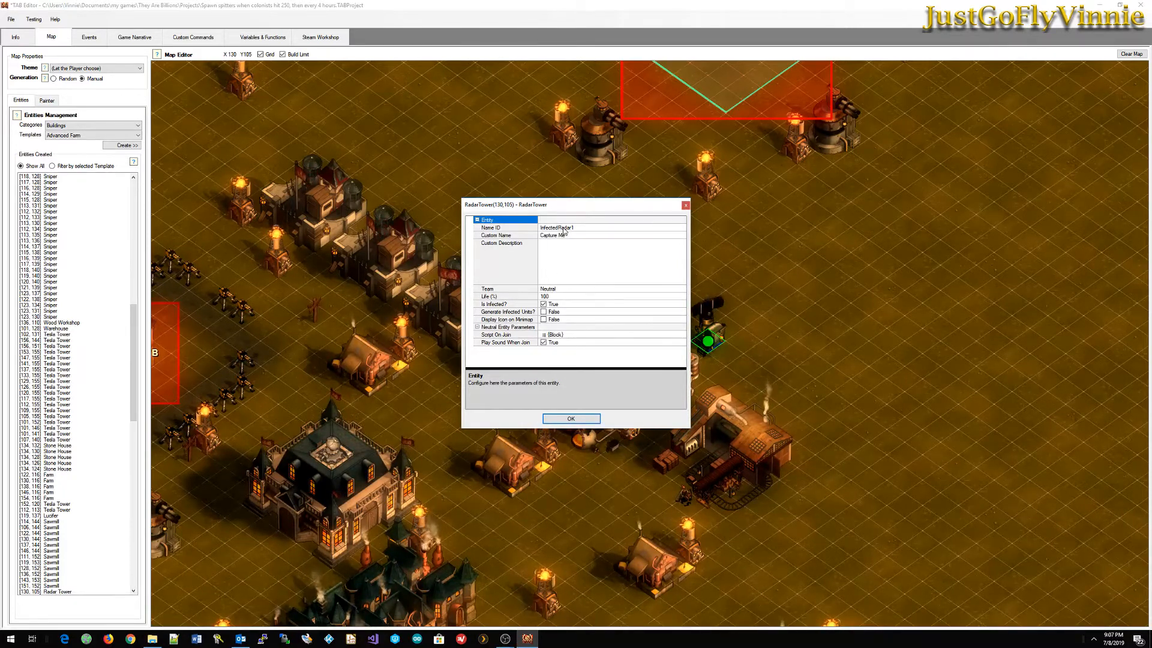
pyautogui.click(571, 418)
# Check the generator ID of the Unit Generator surrounding the building northwest of the Command Center.
pyautogui.moveTo(450, 430); pyautogui.dragTo(795, 397, button='right')
pyautogui.doubleClick(506, 355)
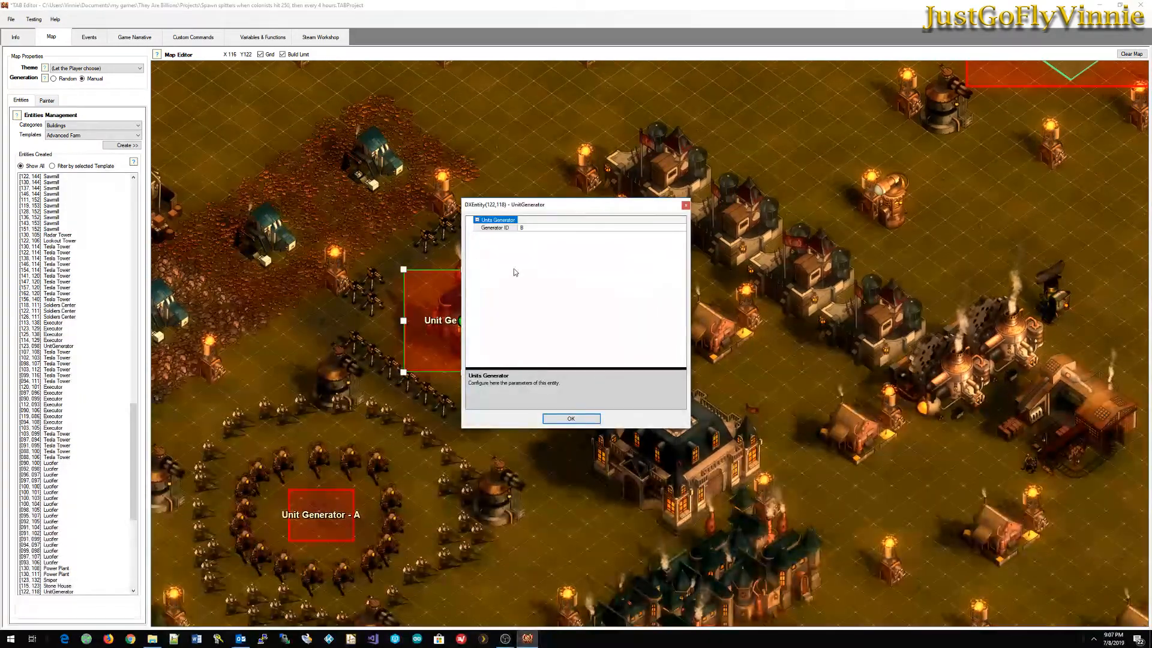
pyautogui.click(570, 418)
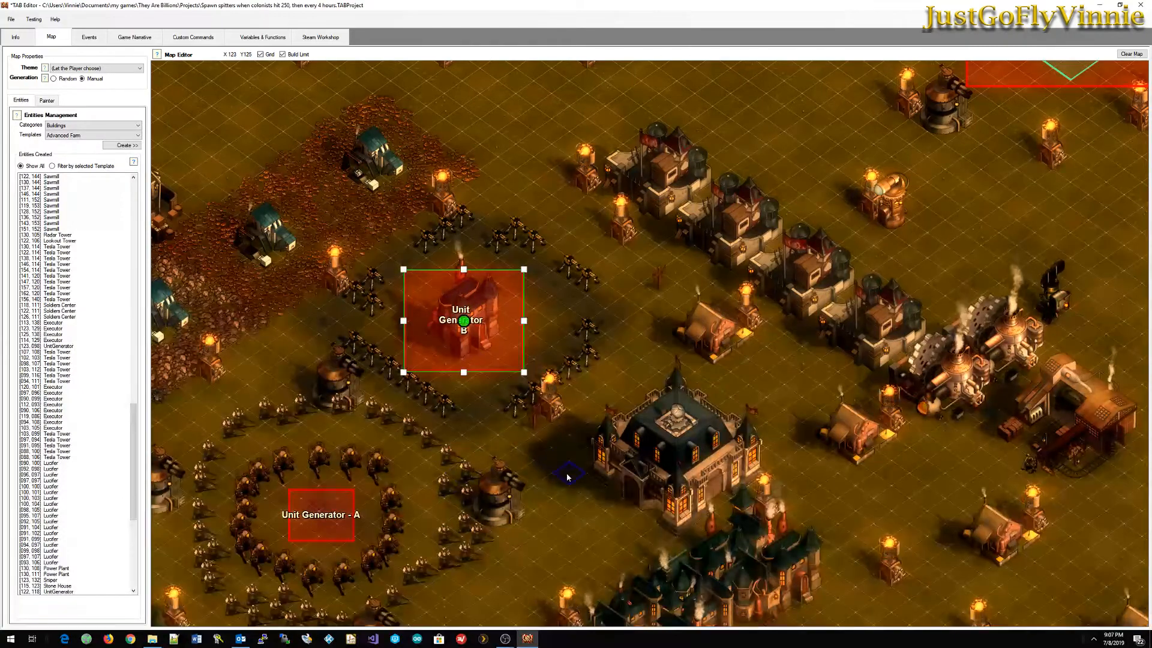
# Examine the scheduling of the DoomDwellingTest event and the script of the IF THINGS CAPTURED event.
pyautogui.click(90, 37)
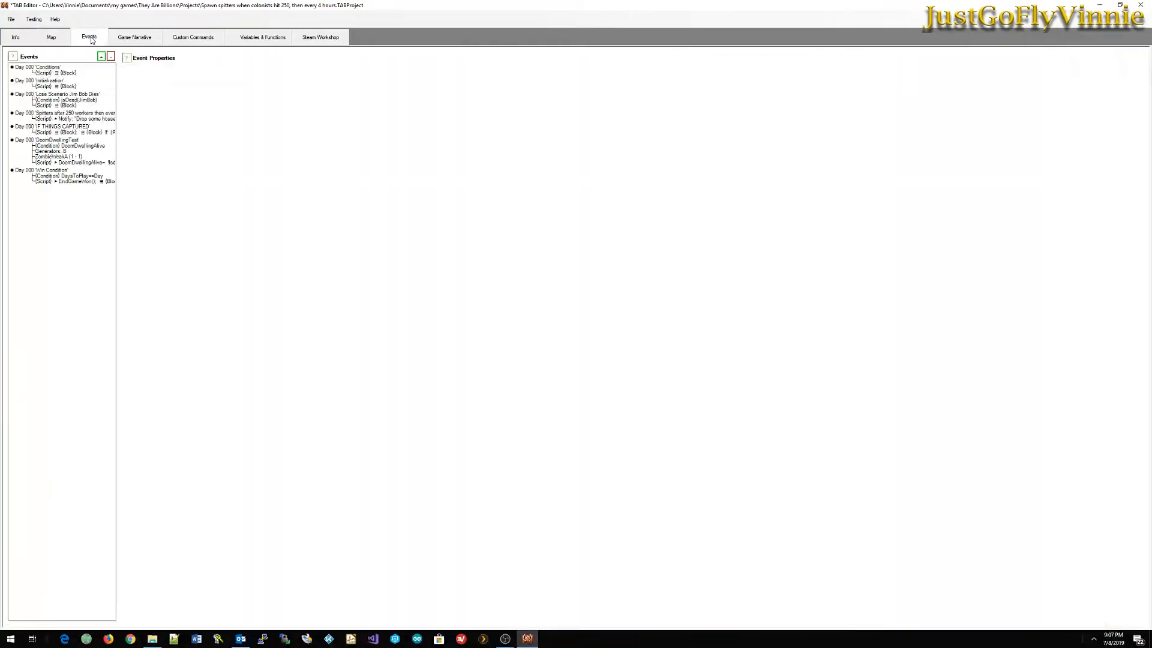
pyautogui.click(67, 144)
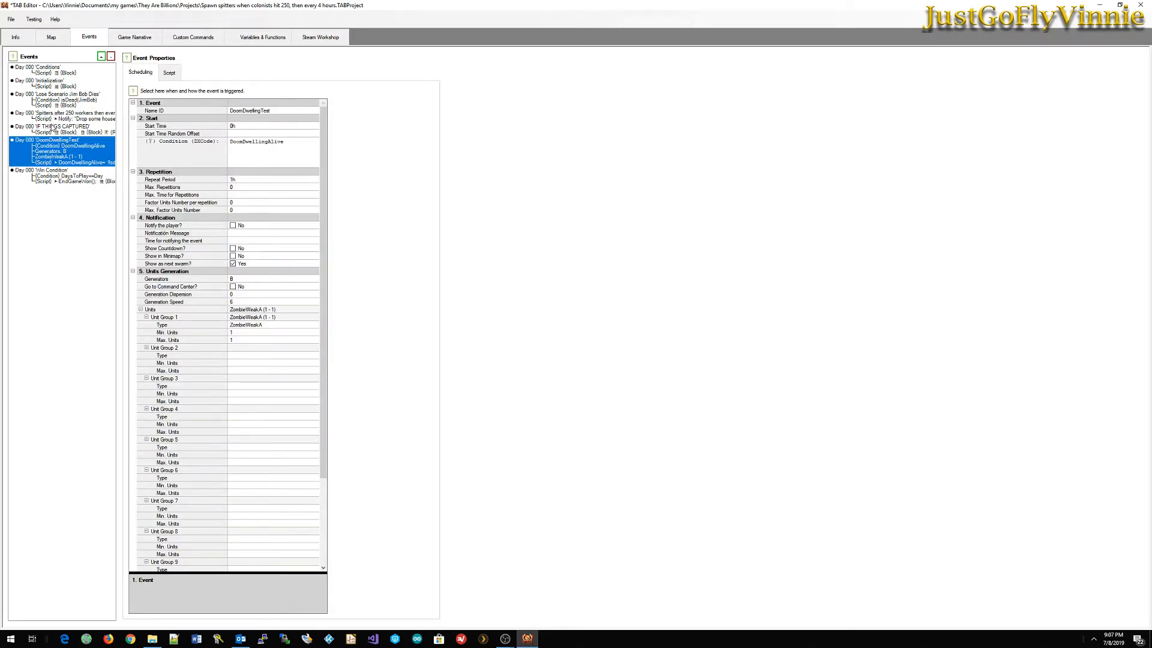
pyautogui.click(53, 127)
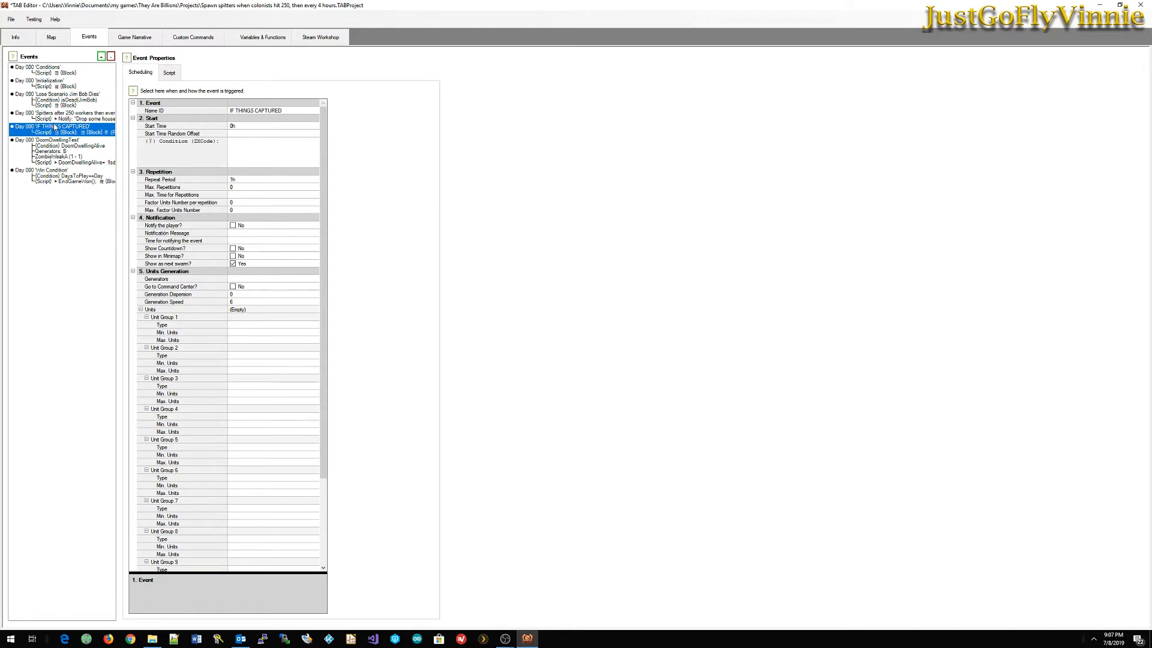
pyautogui.click(169, 73)
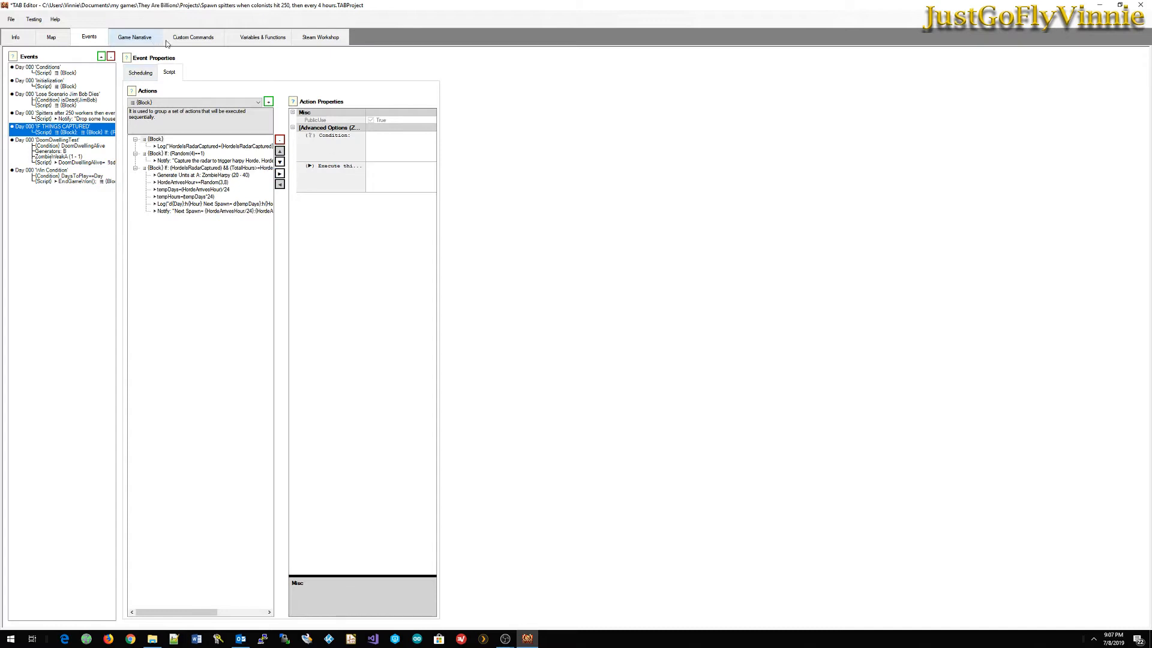
# Look over the project's variables and functions, and recheck the name ID and join script of the infected Radar Tower on the map.
pyautogui.click(262, 38)
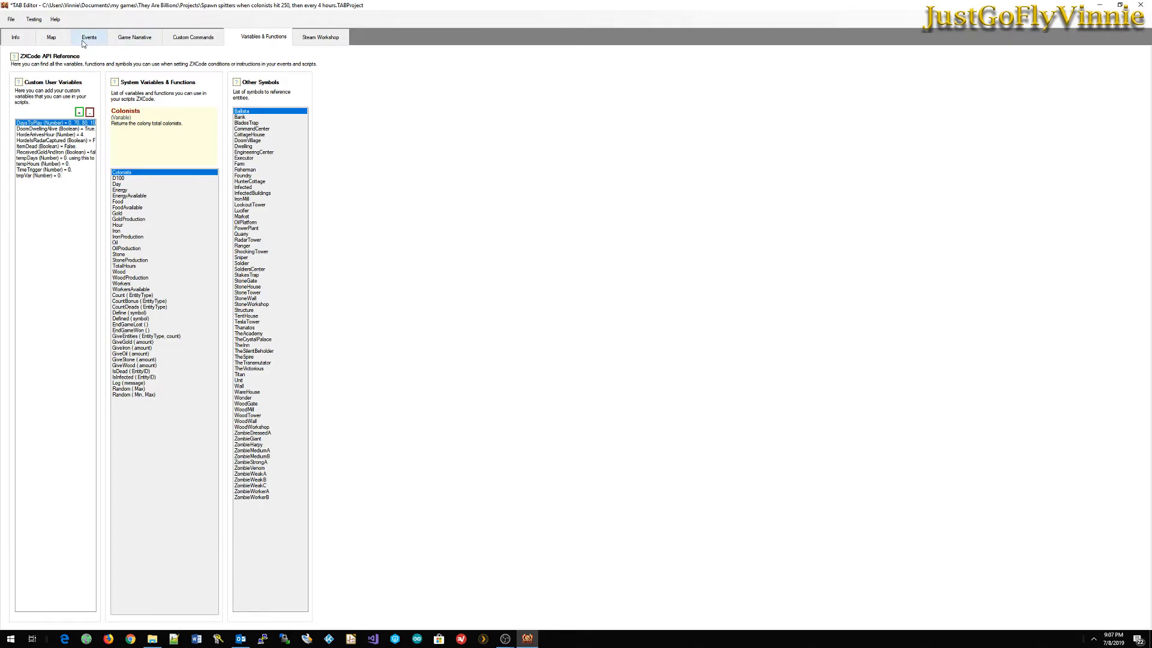
pyautogui.click(53, 38)
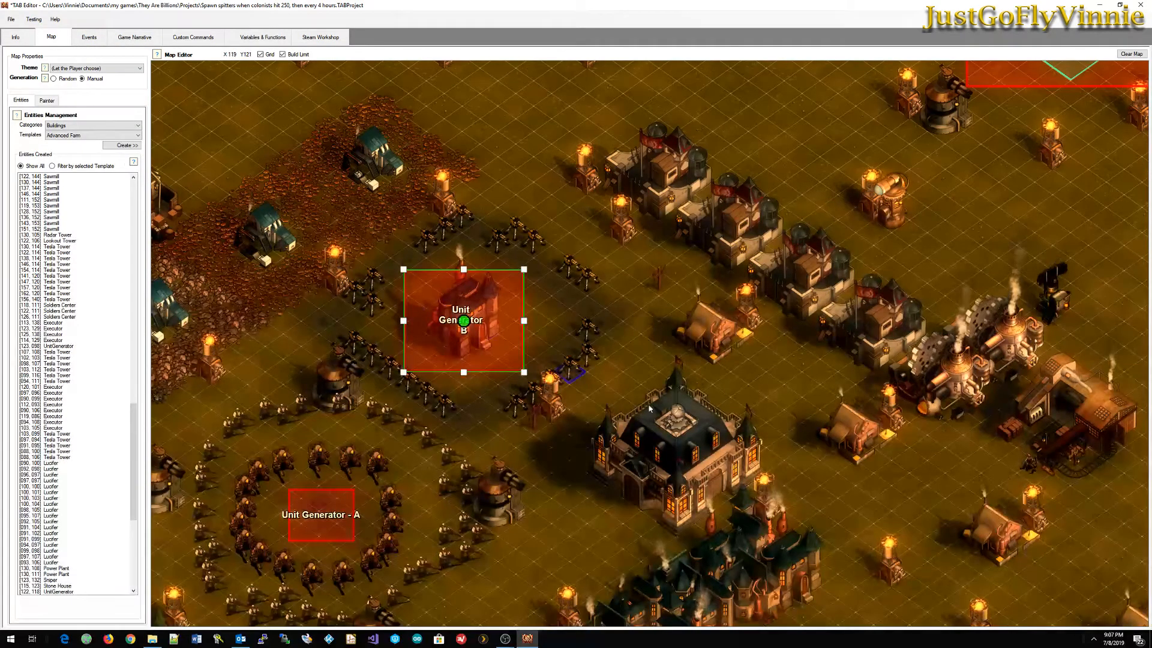
pyautogui.rightClick(909, 357)
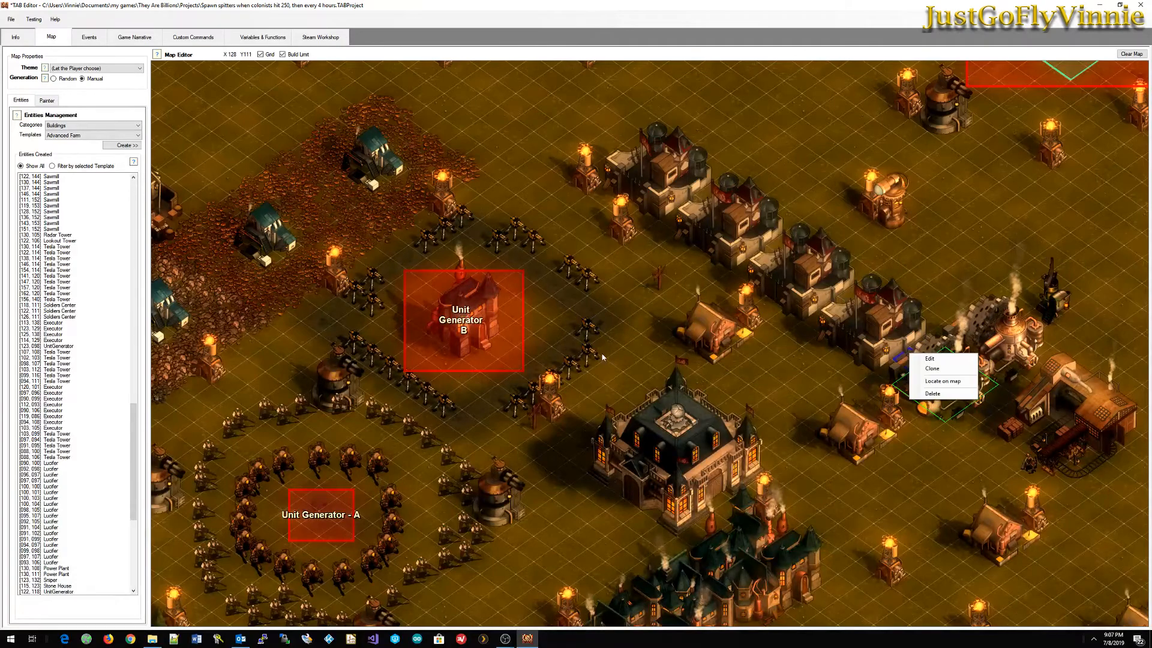
pyautogui.click(811, 457)
pyautogui.moveTo(786, 362); pyautogui.dragTo(584, 392, button='middle')
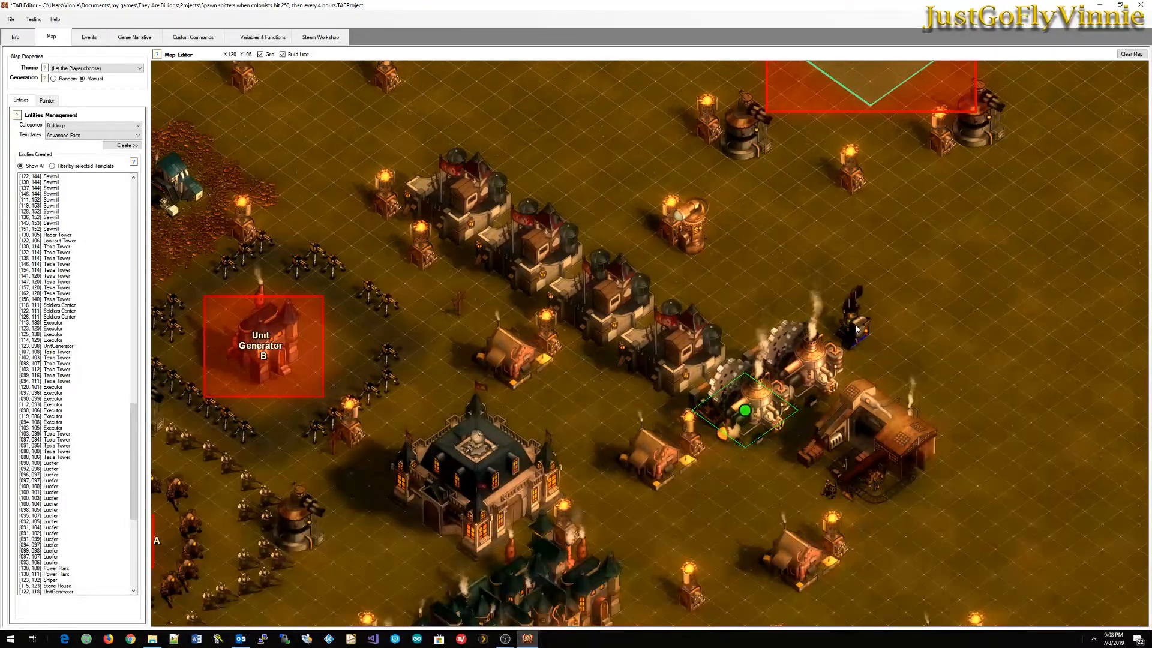
pyautogui.click(856, 328)
pyautogui.rightClick(856, 328)
pyautogui.click(883, 339)
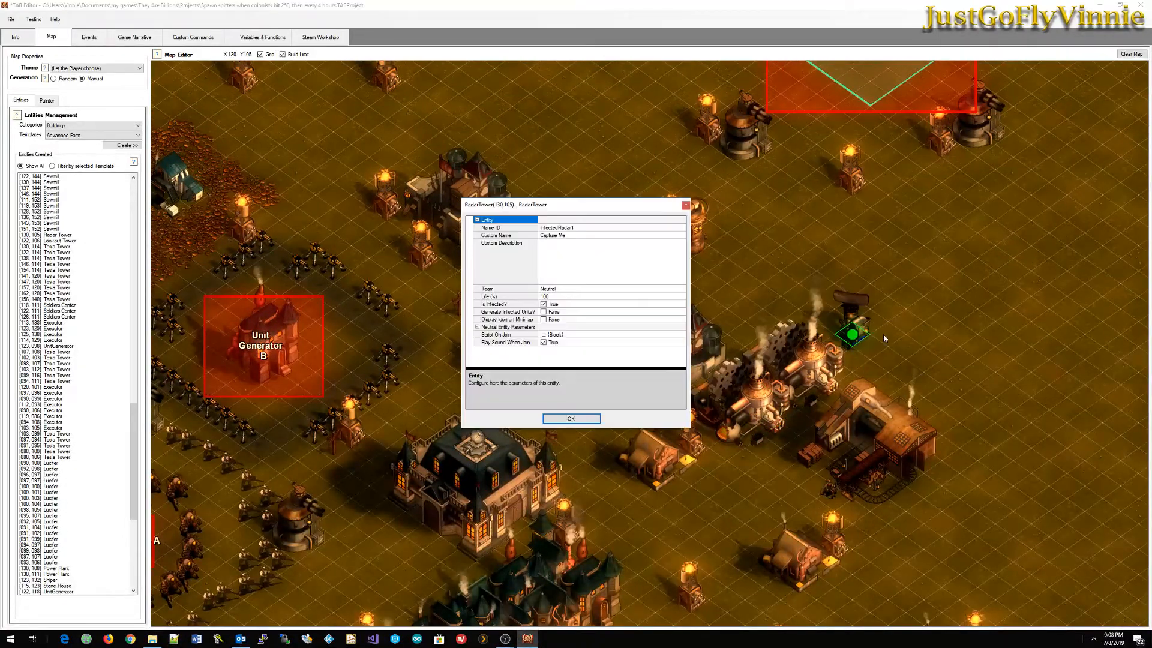
pyautogui.click(571, 418)
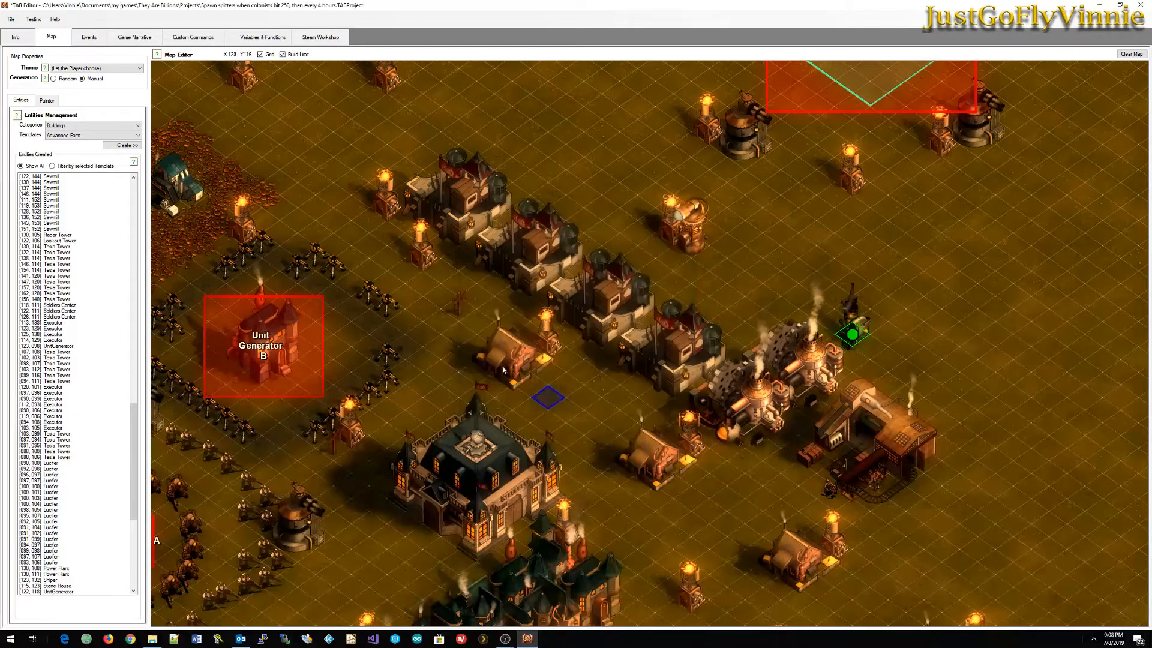
# Look through the scripts of the Initialization, Lose Scenario, Conditions and Spitters events.
pyautogui.click(89, 36)
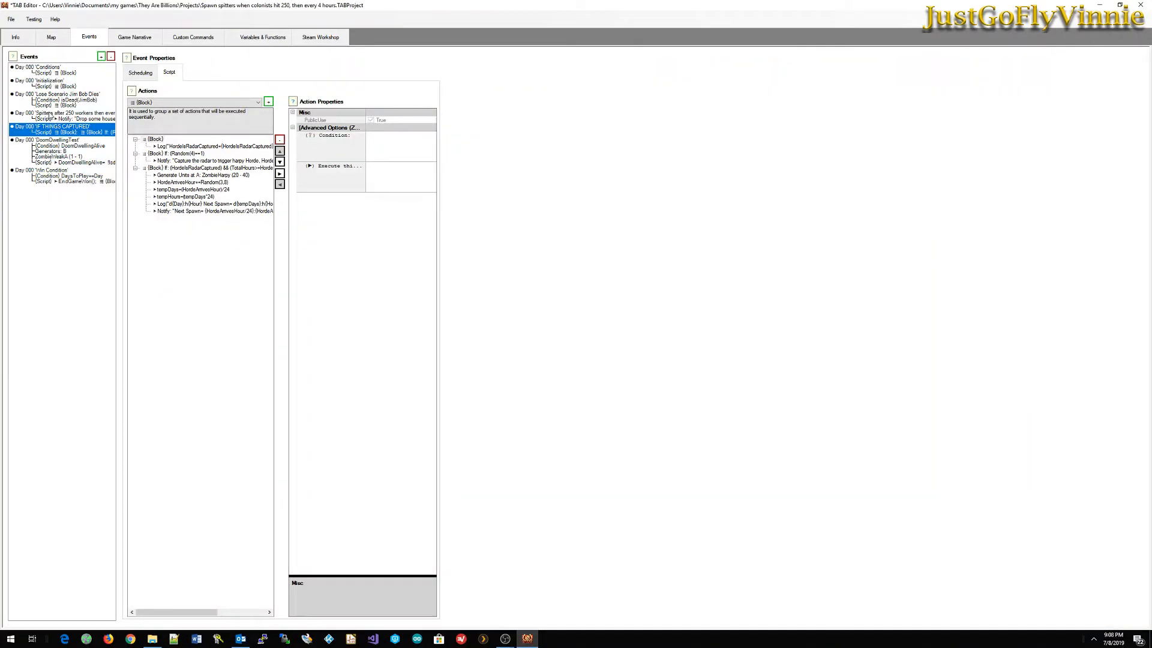
pyautogui.click(45, 85)
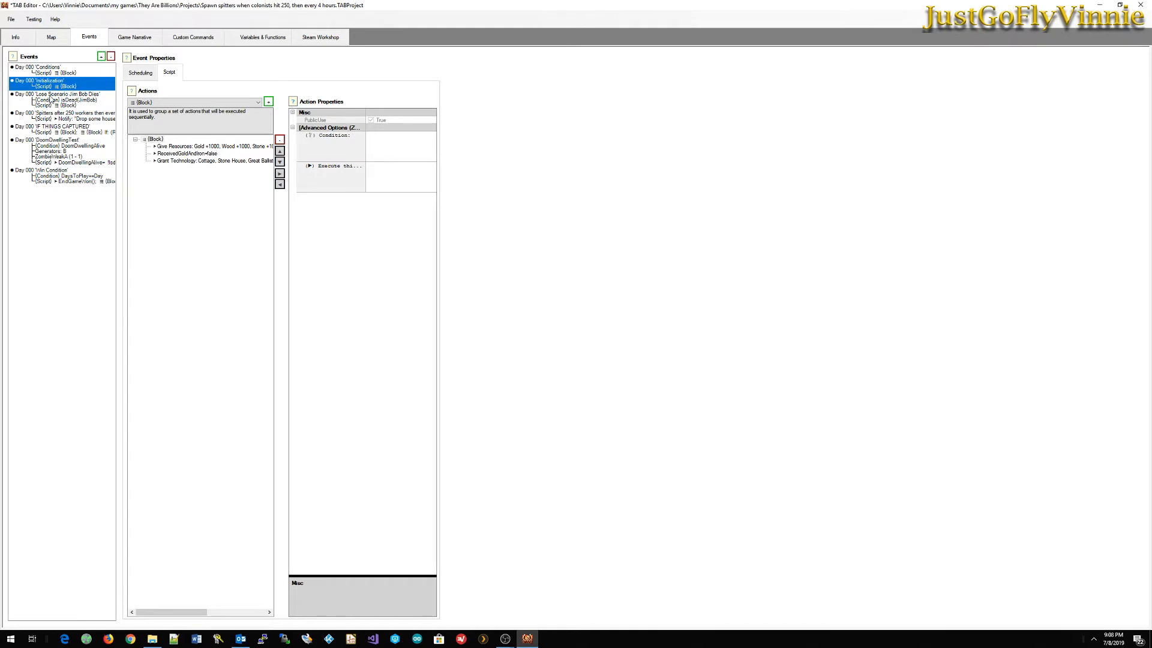
pyautogui.click(50, 100)
pyautogui.click(52, 72)
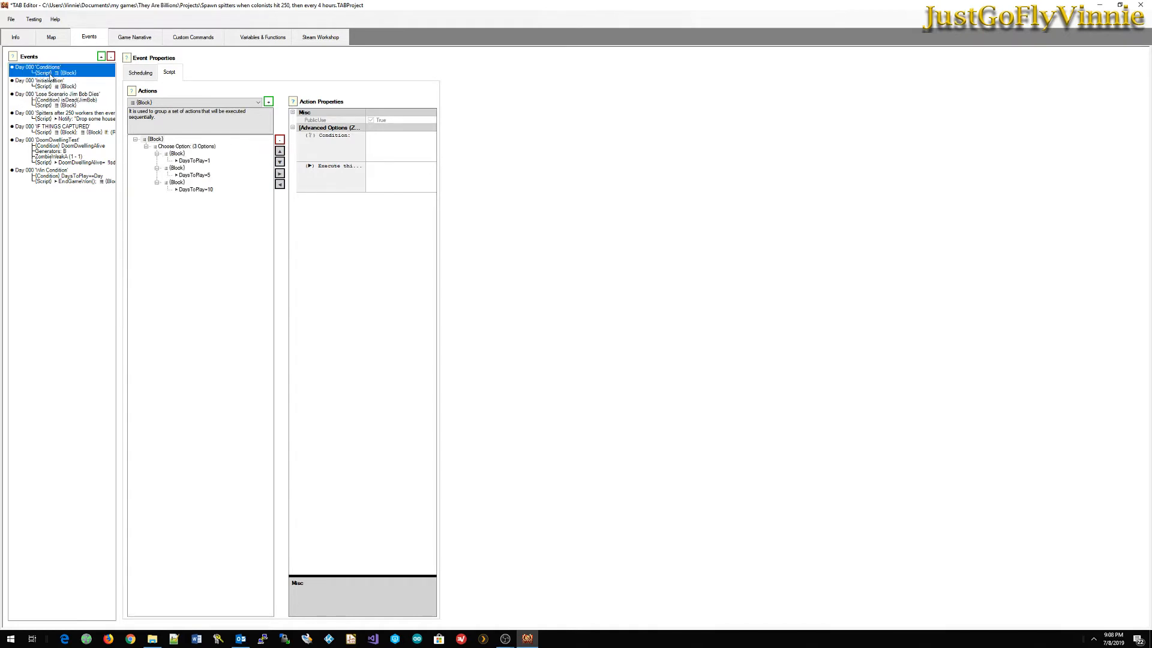
pyautogui.click(46, 119)
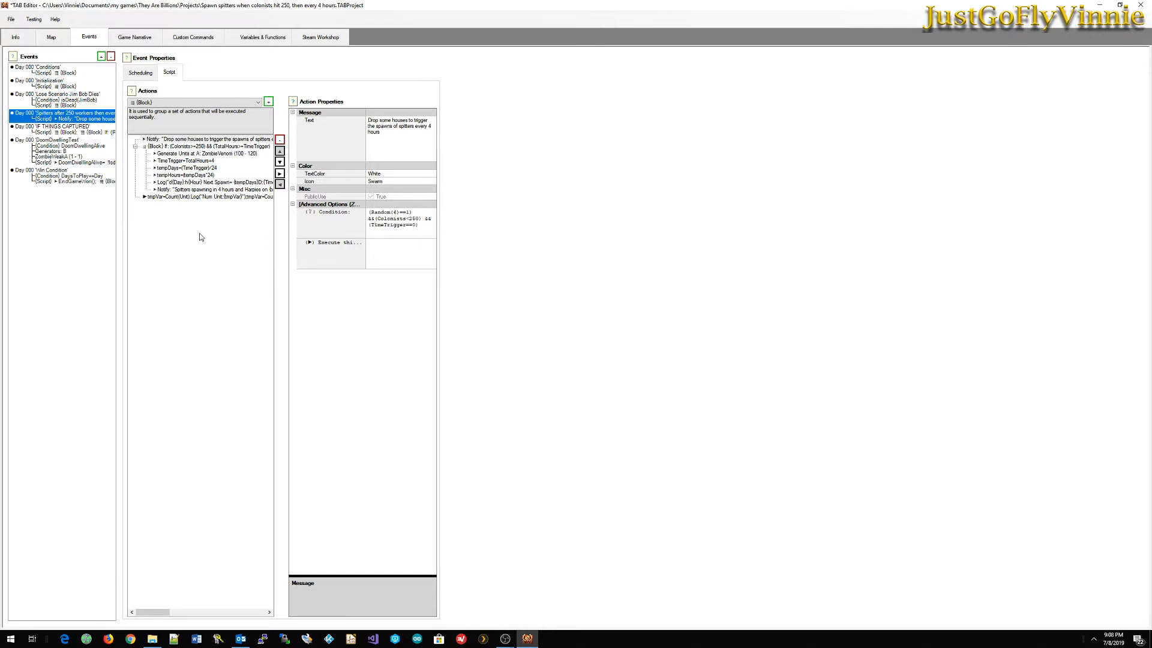
# Inspect the HordeIsRadarCaptured log action in the IF THINGS CAPTURED event and locate that Boolean among the custom user variables.
pyautogui.click(67, 132)
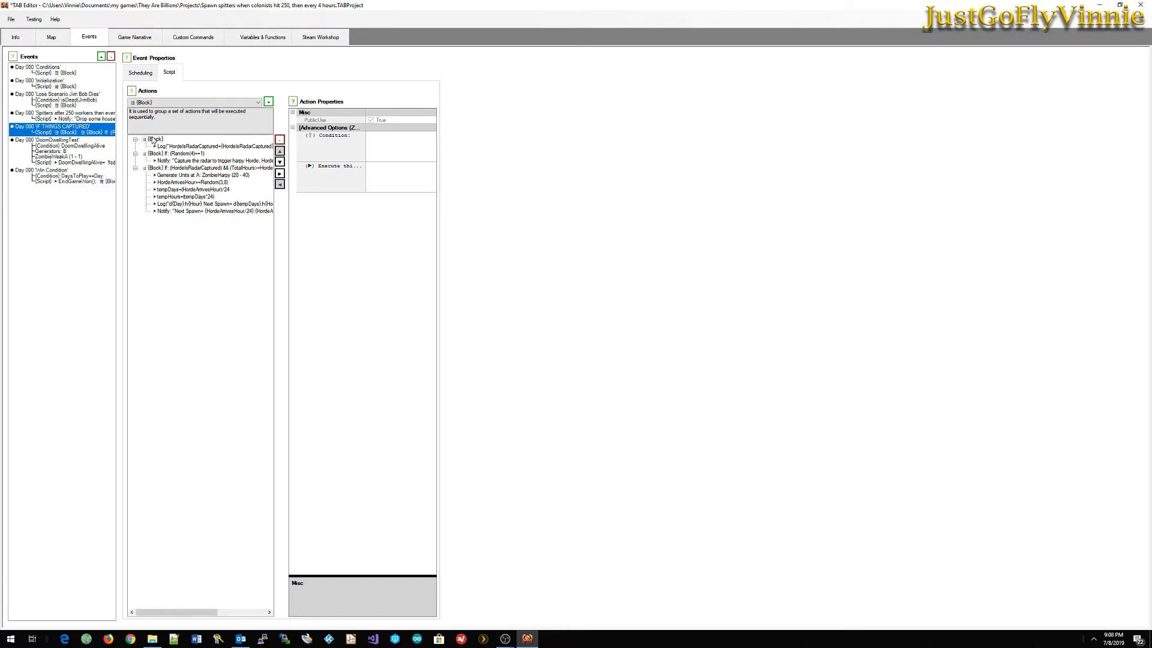
pyautogui.click(159, 146)
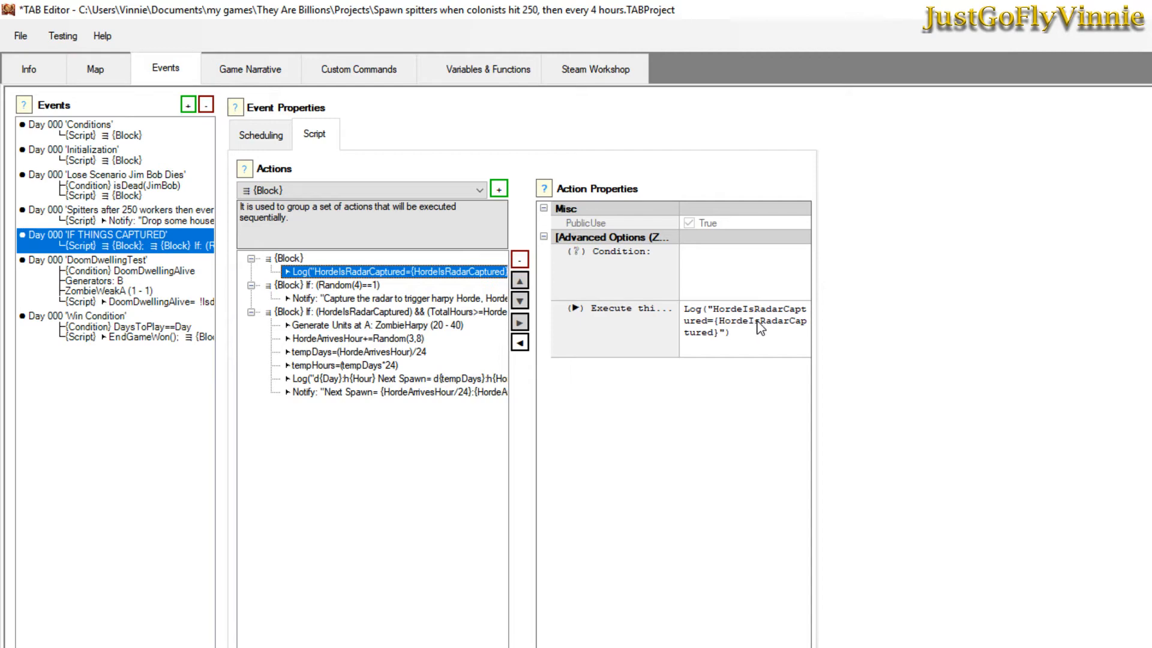
pyautogui.click(462, 70)
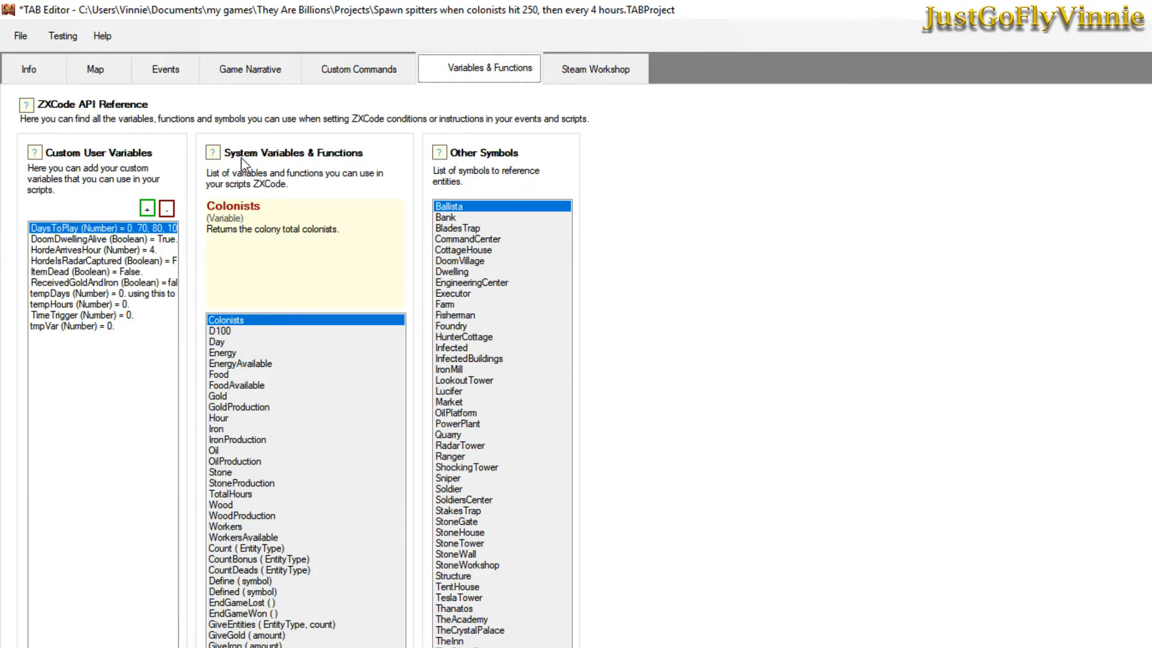
pyautogui.click(78, 262)
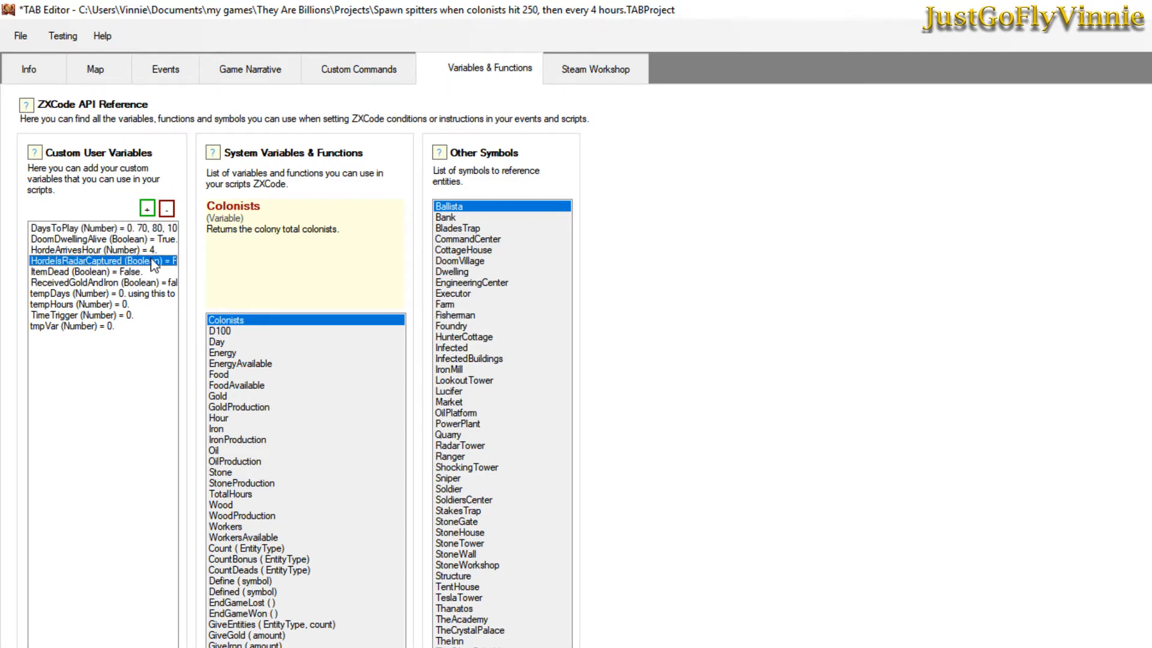
# Inspect the conditions of the random block and its radar-capture notification in the IF THINGS CAPTURED event's script.
pyautogui.click(166, 70)
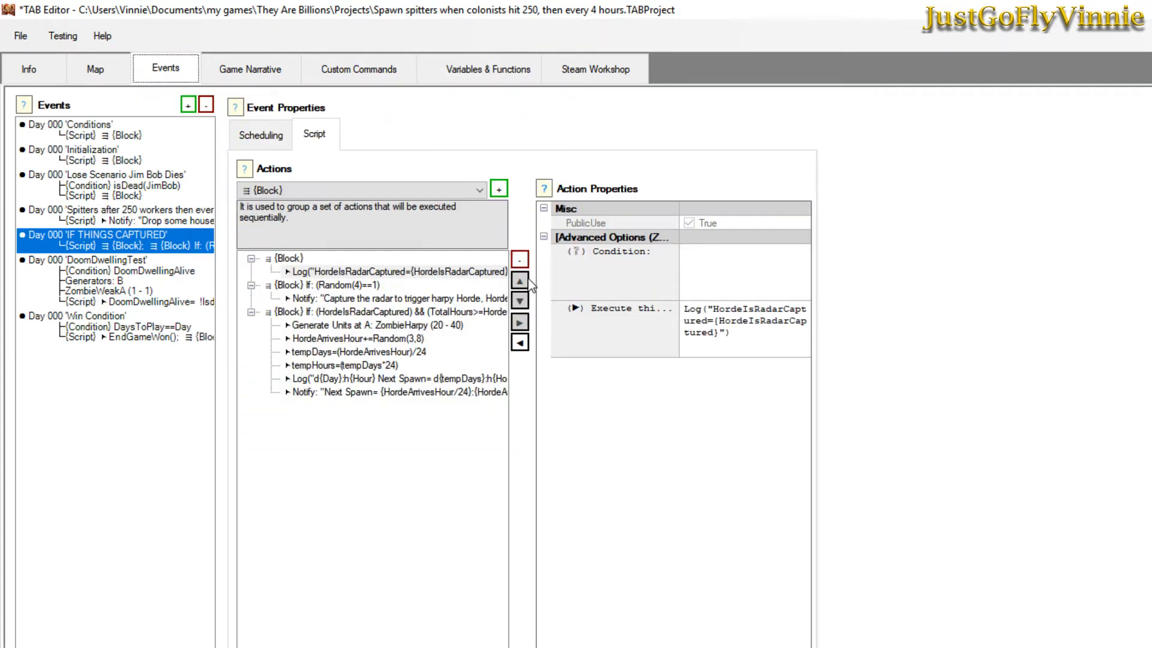
pyautogui.click(342, 287)
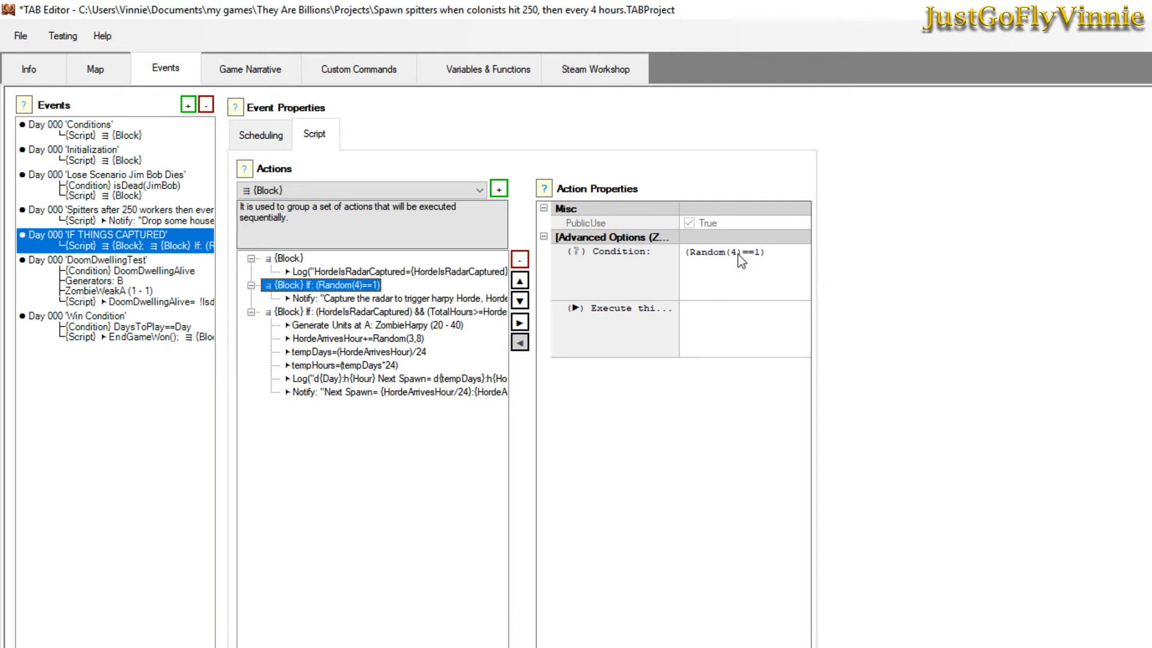
pyautogui.click(399, 297)
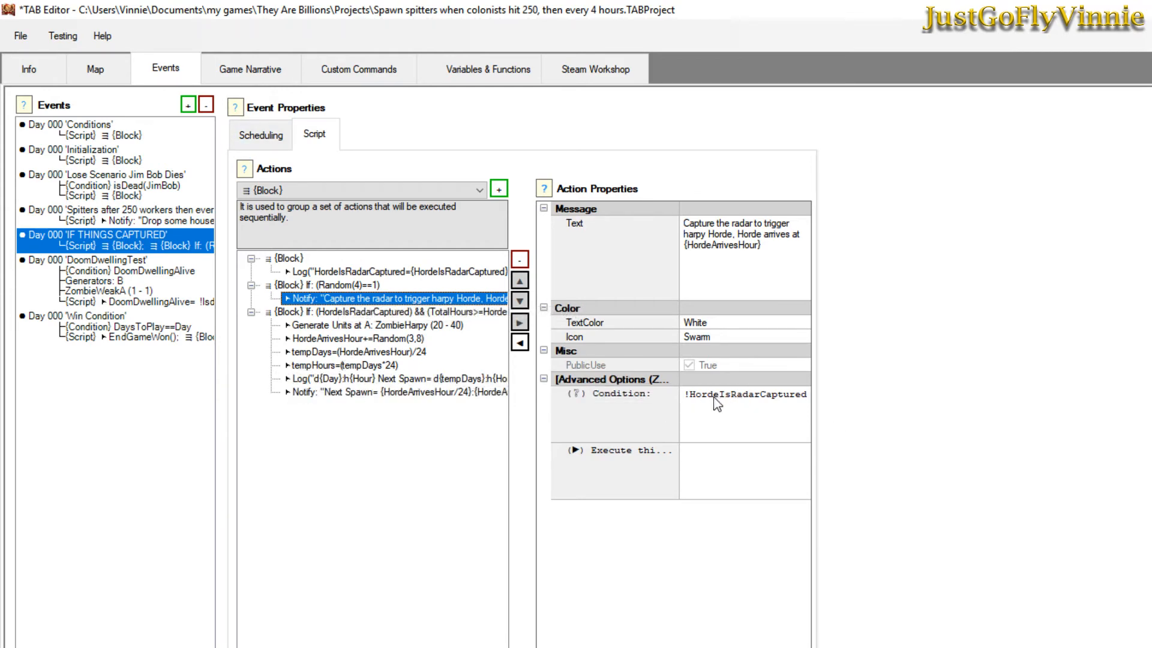
# Check the HordeIsRadarCaptured action in the Script On Join of the infected Radar Tower on the map, leaving it unedited.
pyautogui.click(99, 71)
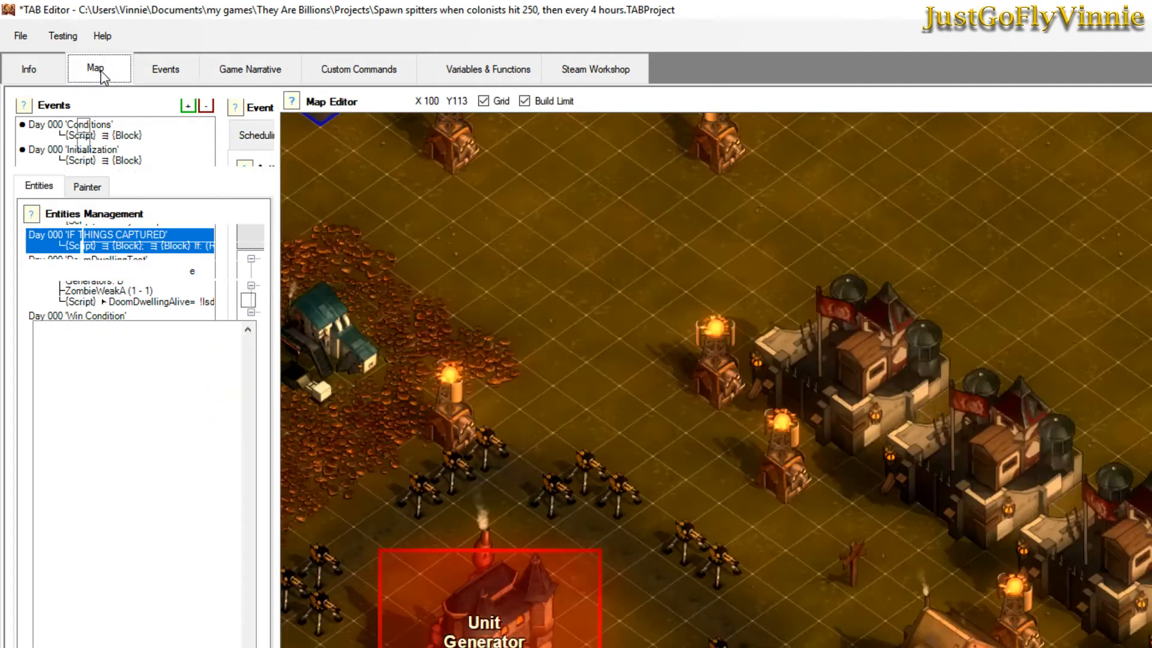
pyautogui.scroll(1, 716, 380)
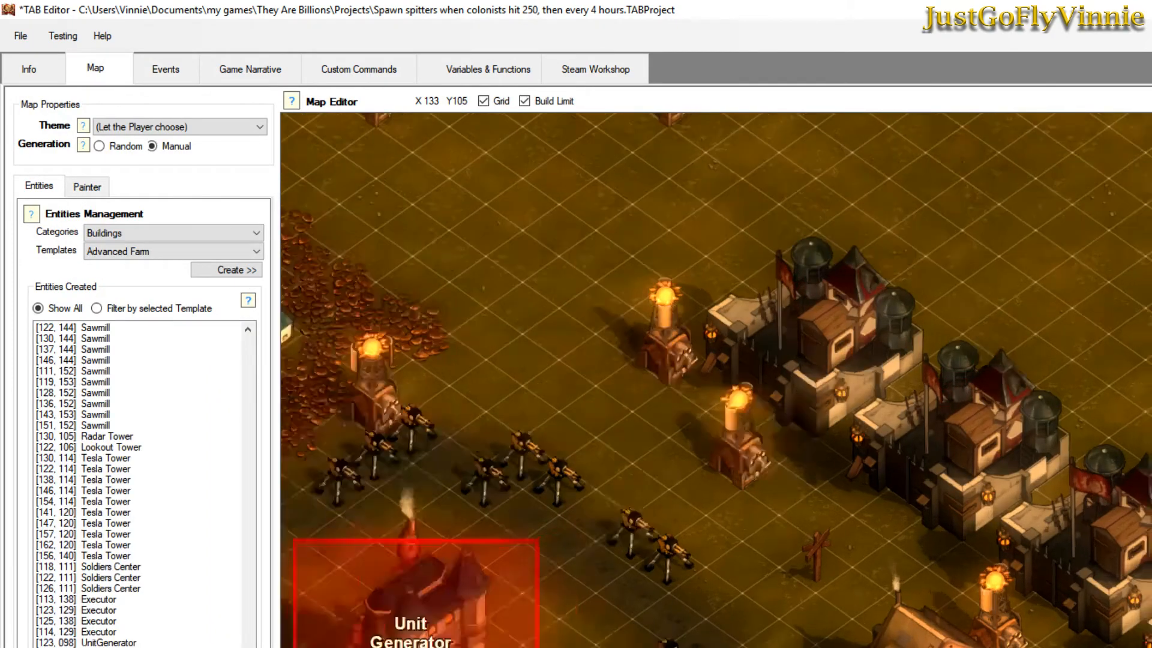
pyautogui.scroll(2, 717, 379)
pyautogui.moveTo(1084, 300); pyautogui.dragTo(348, 460, button='middle')
pyautogui.scroll(-4, 716, 380)
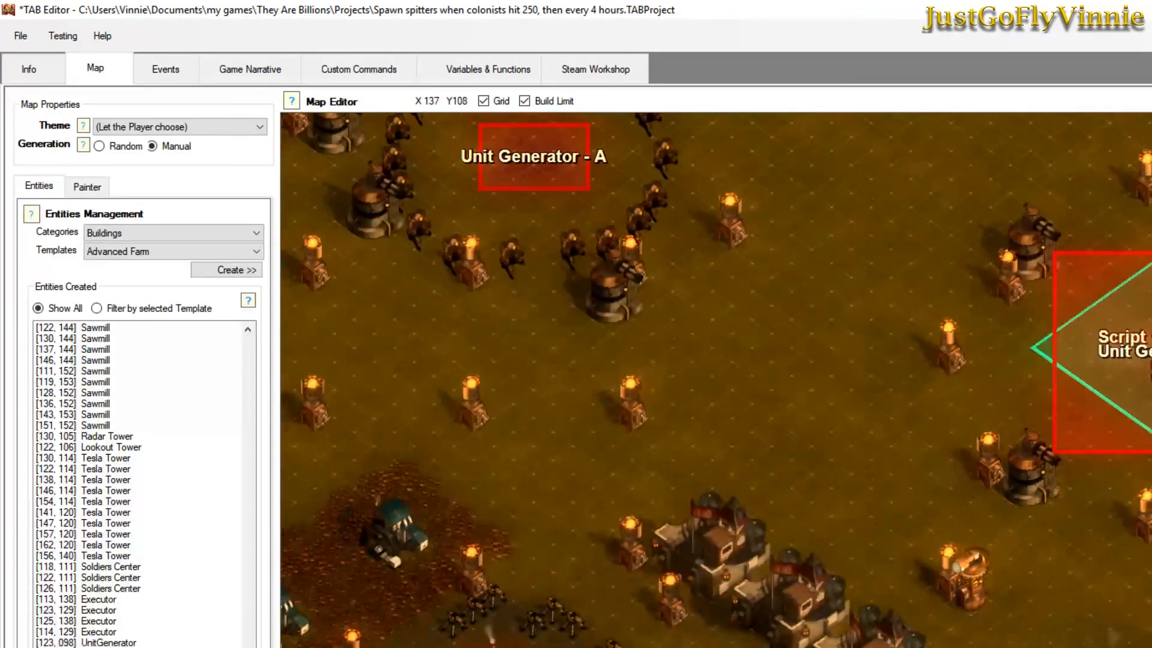
pyautogui.doubleClick(967, 577)
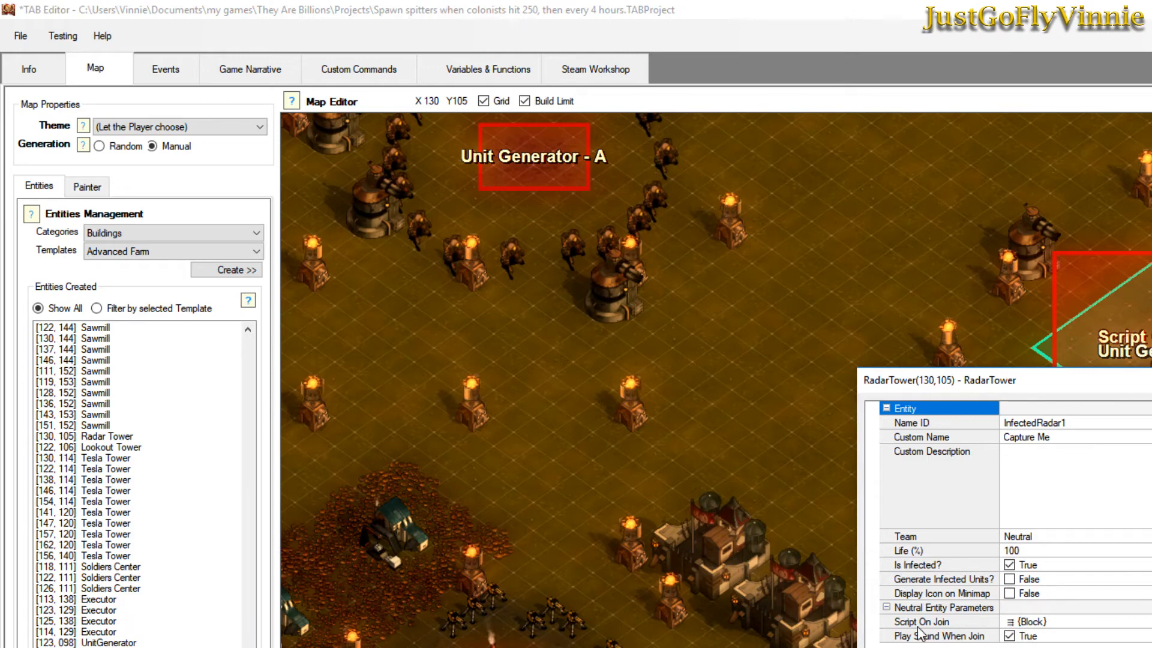
pyautogui.click(1016, 625)
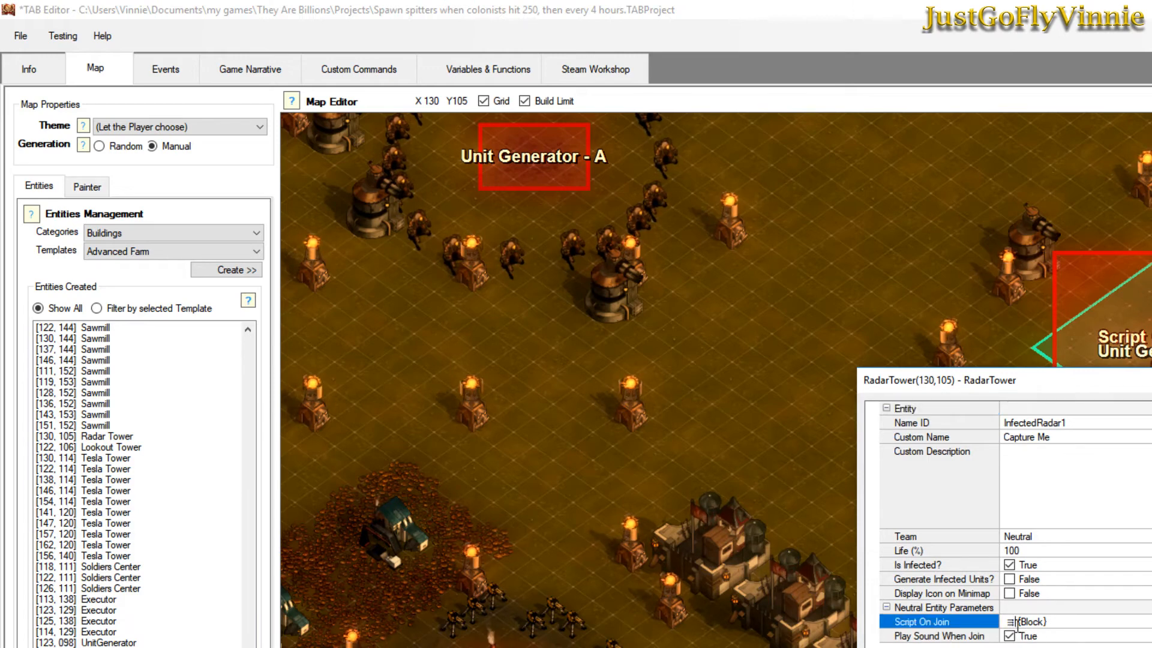
pyautogui.click(1147, 622)
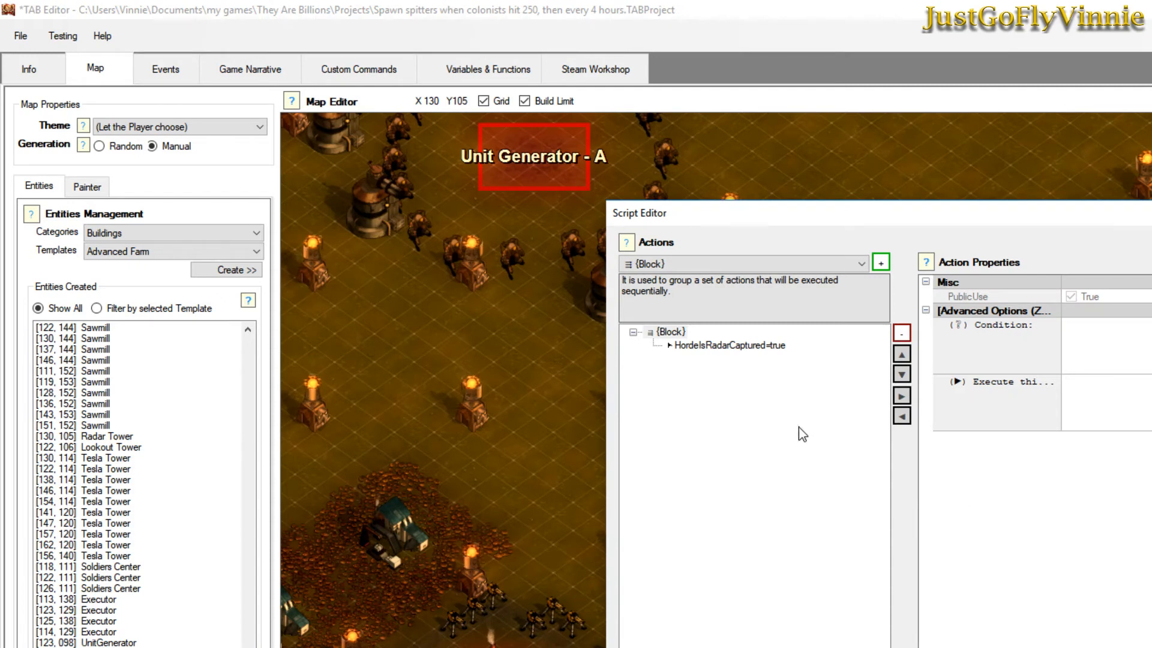
pyautogui.click(713, 351)
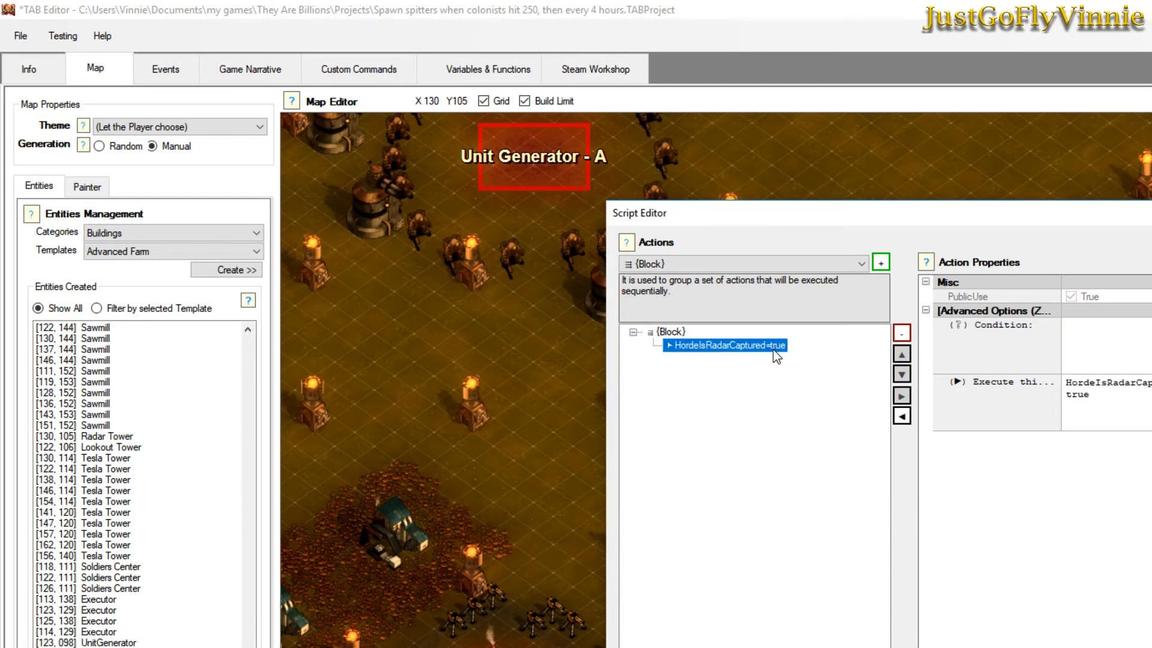
pyautogui.press('Escape')
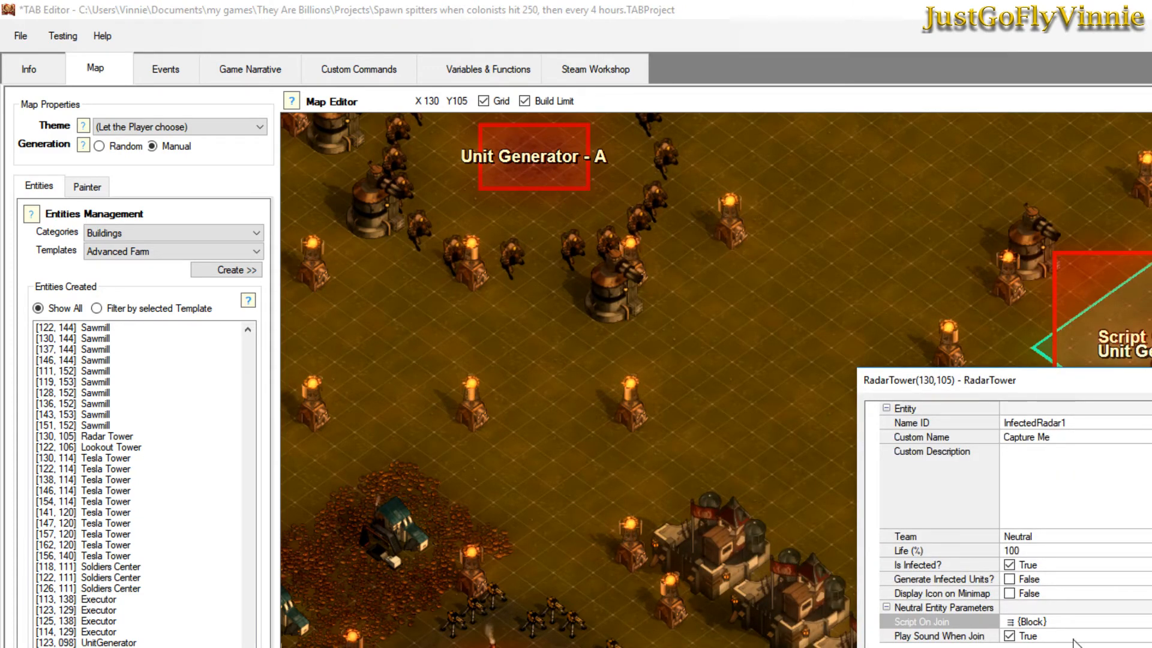
pyautogui.press('Escape')
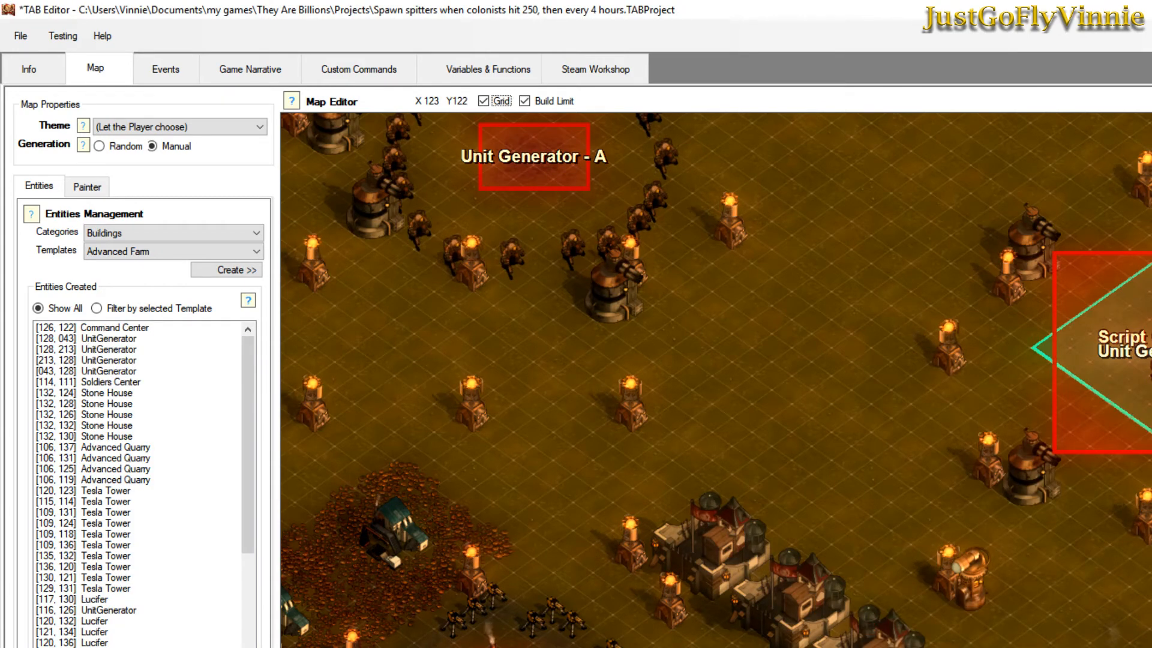
# Survey the map from its outer border to the colony, the unit generators and the script-on-enter zone.
pyautogui.moveTo(610, 606); pyautogui.dragTo(818, 646, button='middle')
pyautogui.moveTo(543, 309); pyautogui.dragTo(960, 270, button='middle')
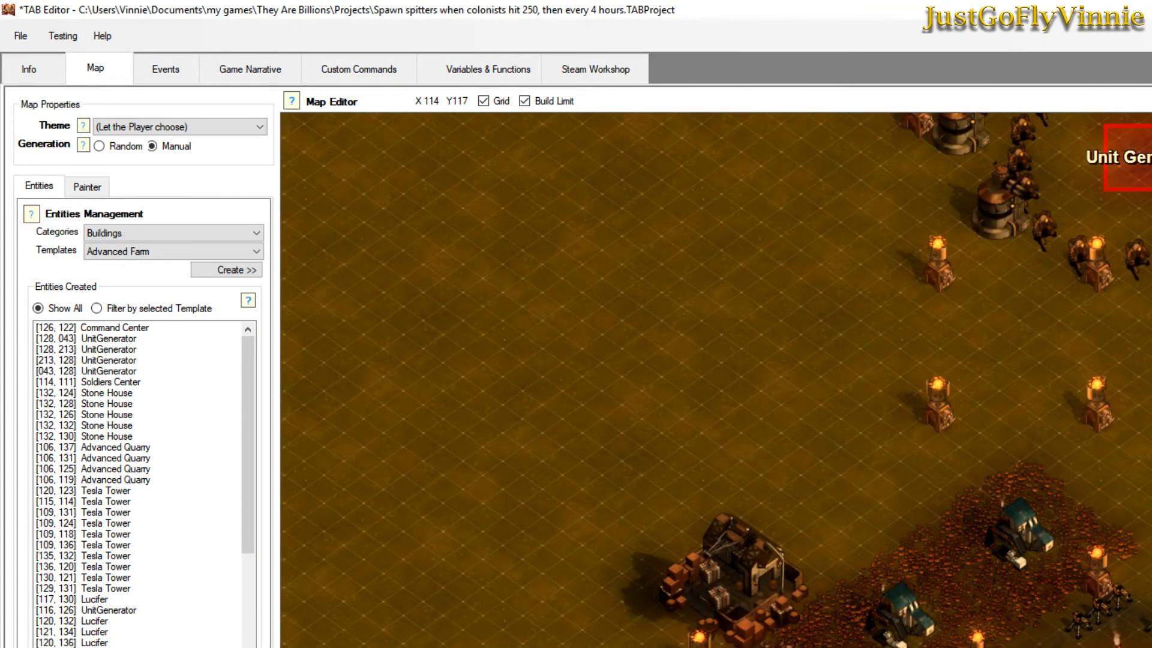
pyautogui.scroll(-3, 716, 380)
pyautogui.scroll(-2, 715, 379)
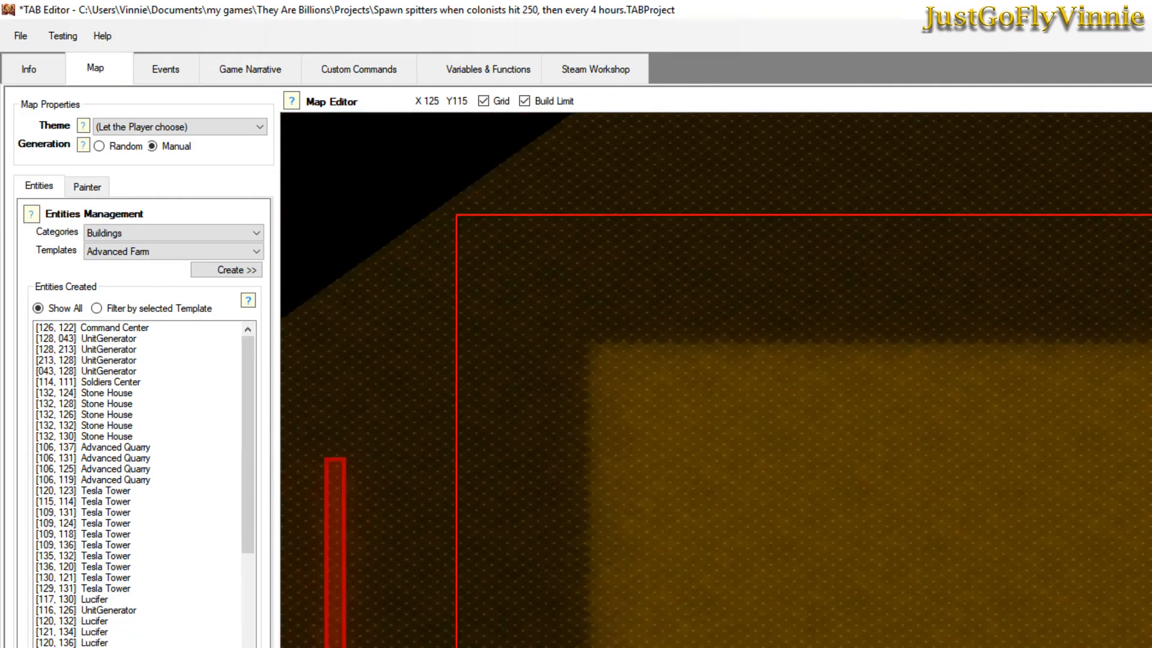
pyautogui.scroll(2, 716, 380)
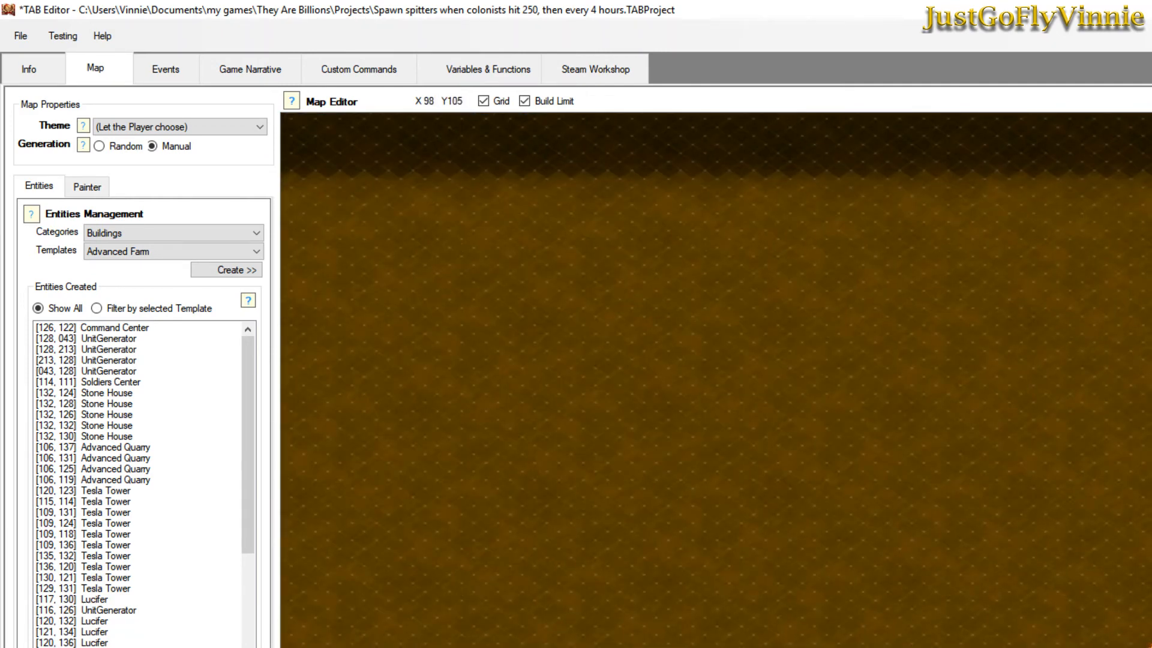
pyautogui.scroll(2, 716, 380)
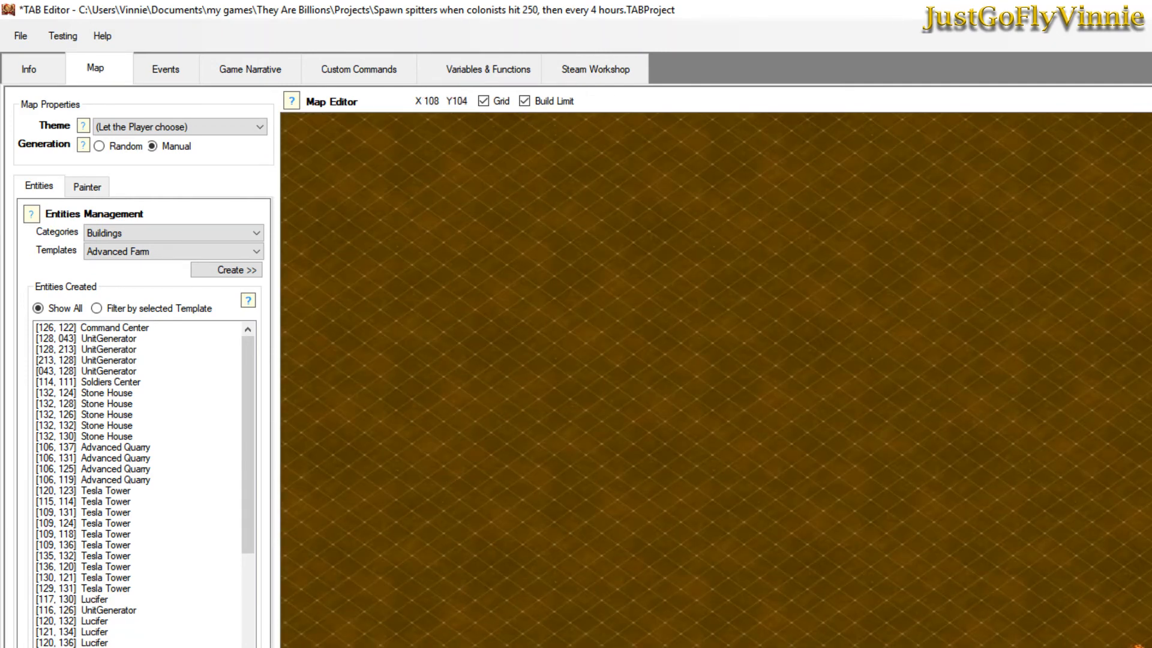
pyautogui.scroll(-2, 716, 380)
pyautogui.press('Right')
pyautogui.press('Down')
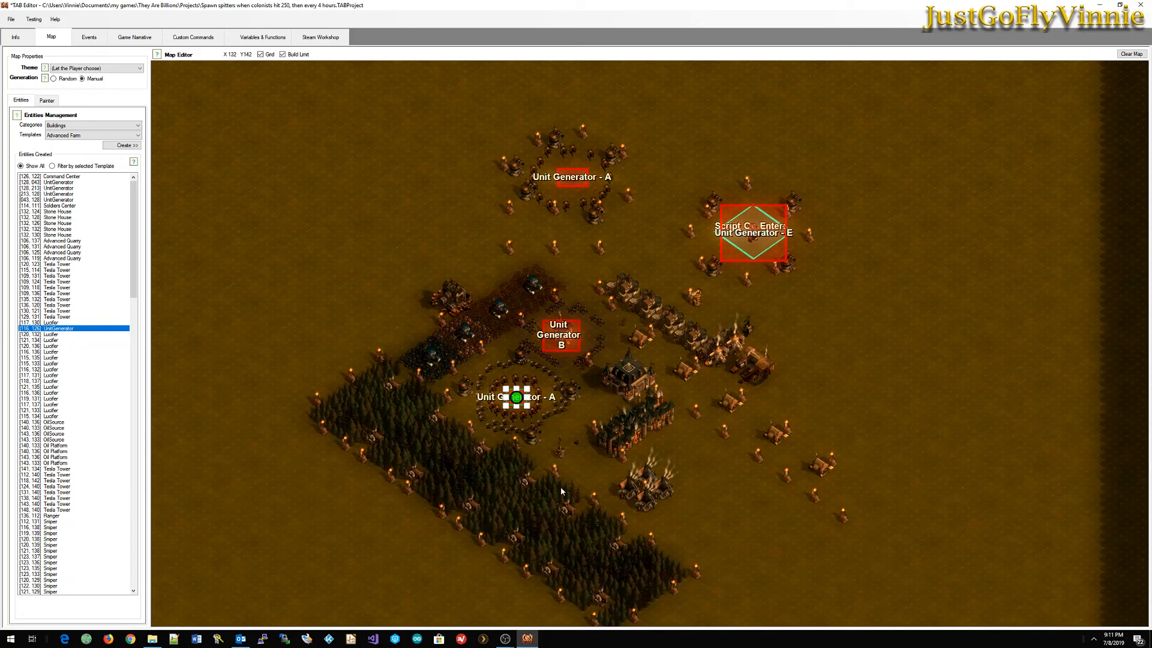
pyautogui.scroll(2, 618, 495)
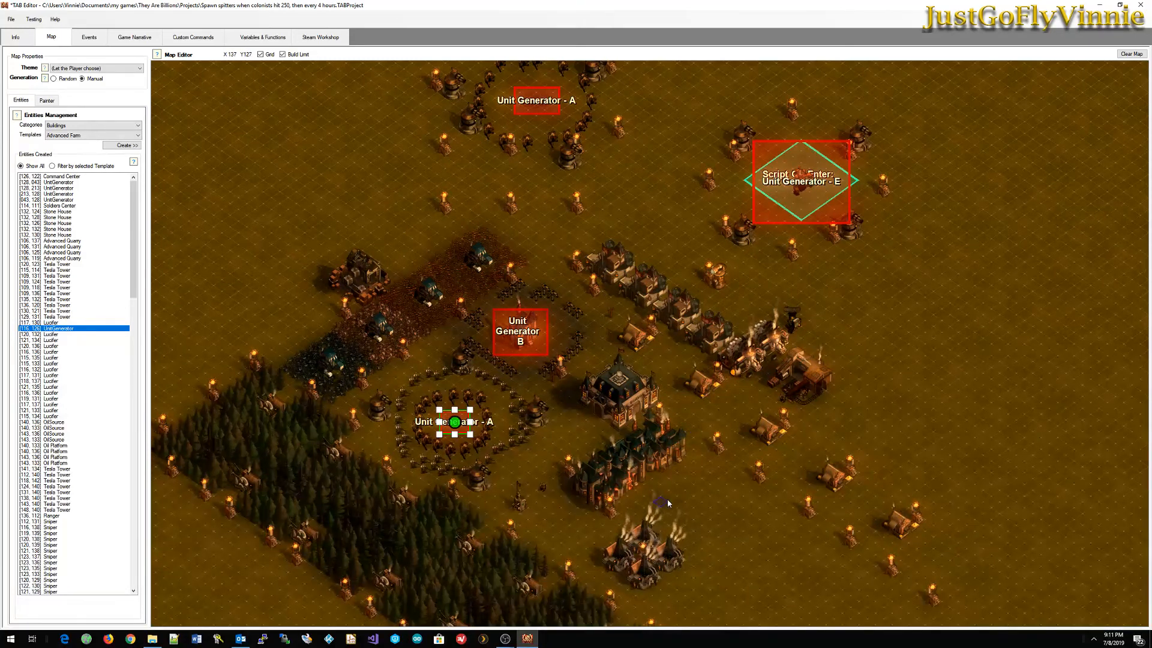
pyautogui.moveTo(663, 434); pyautogui.dragTo(529, 383, button='middle')
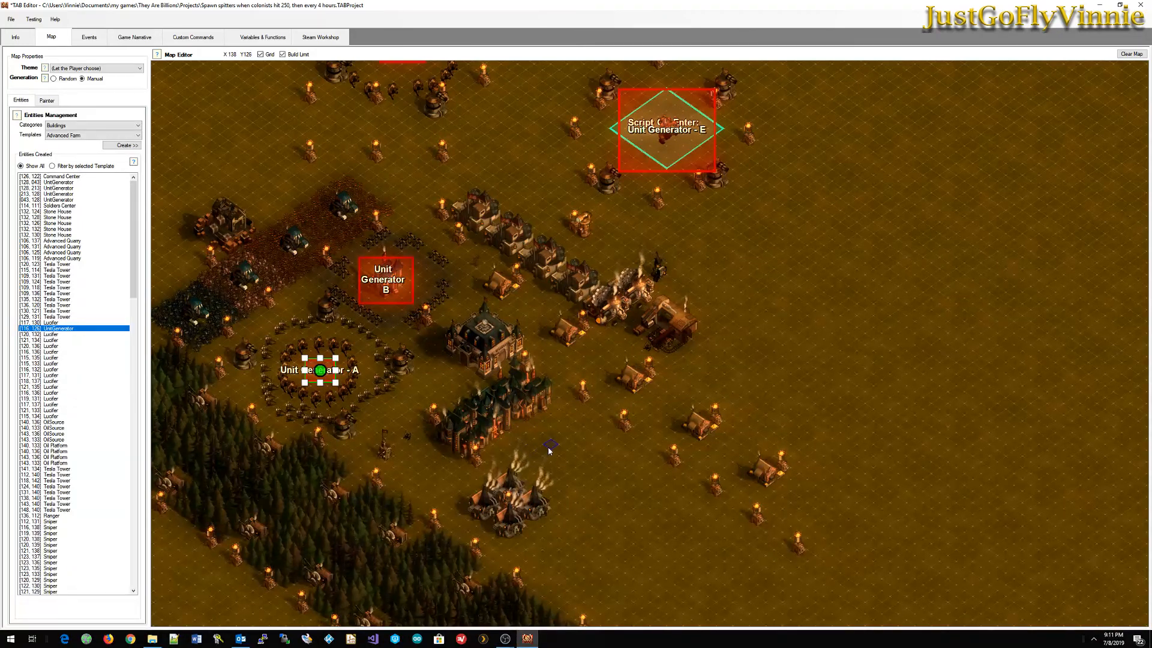
pyautogui.scroll(-2, 548, 451)
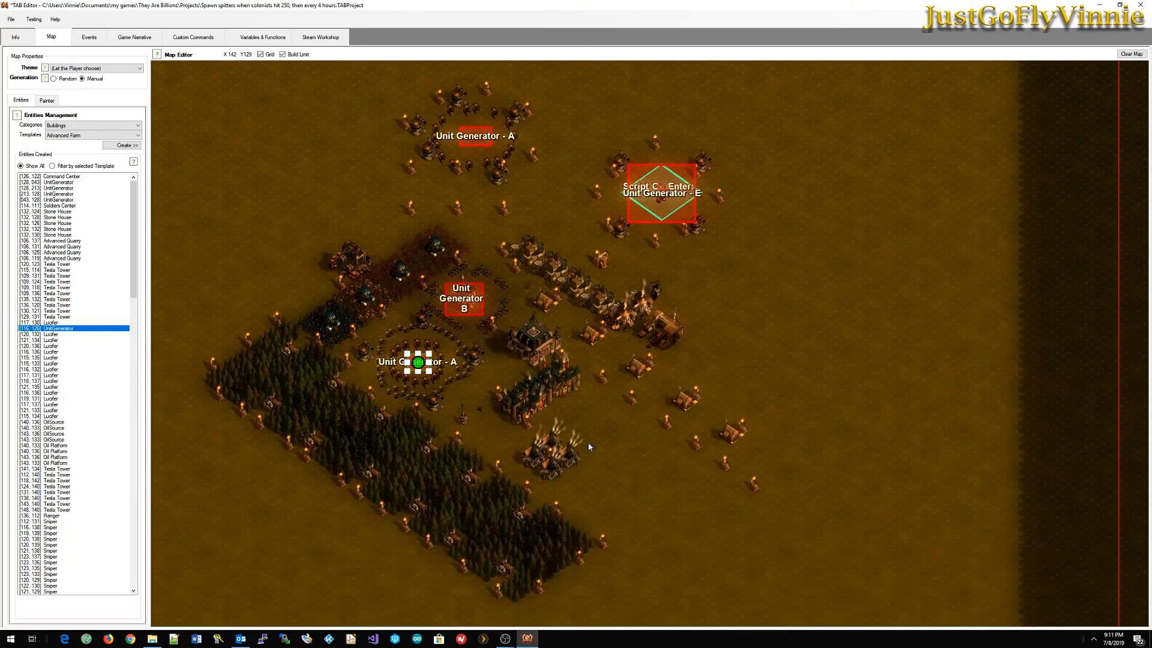